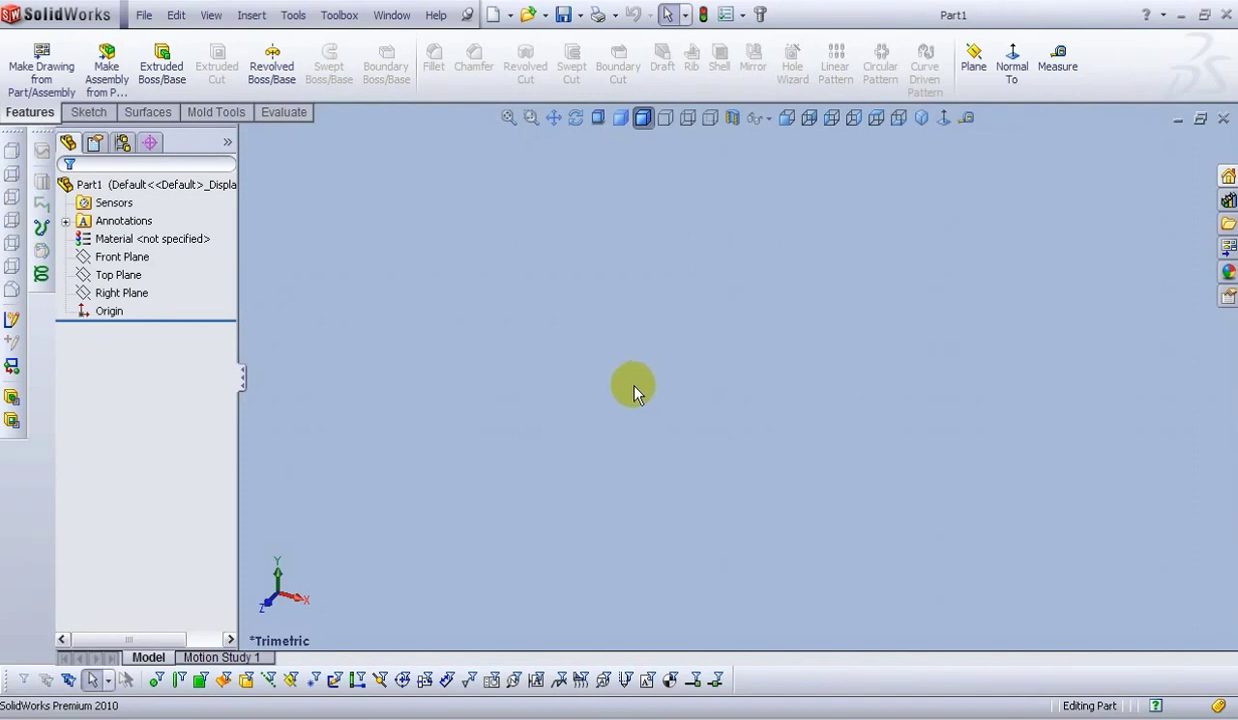
- Sketch a circle about 119 mm in diameter on the Top Plane, centred on the origin
{"action": "left_click", "coordinate": [112, 273]}
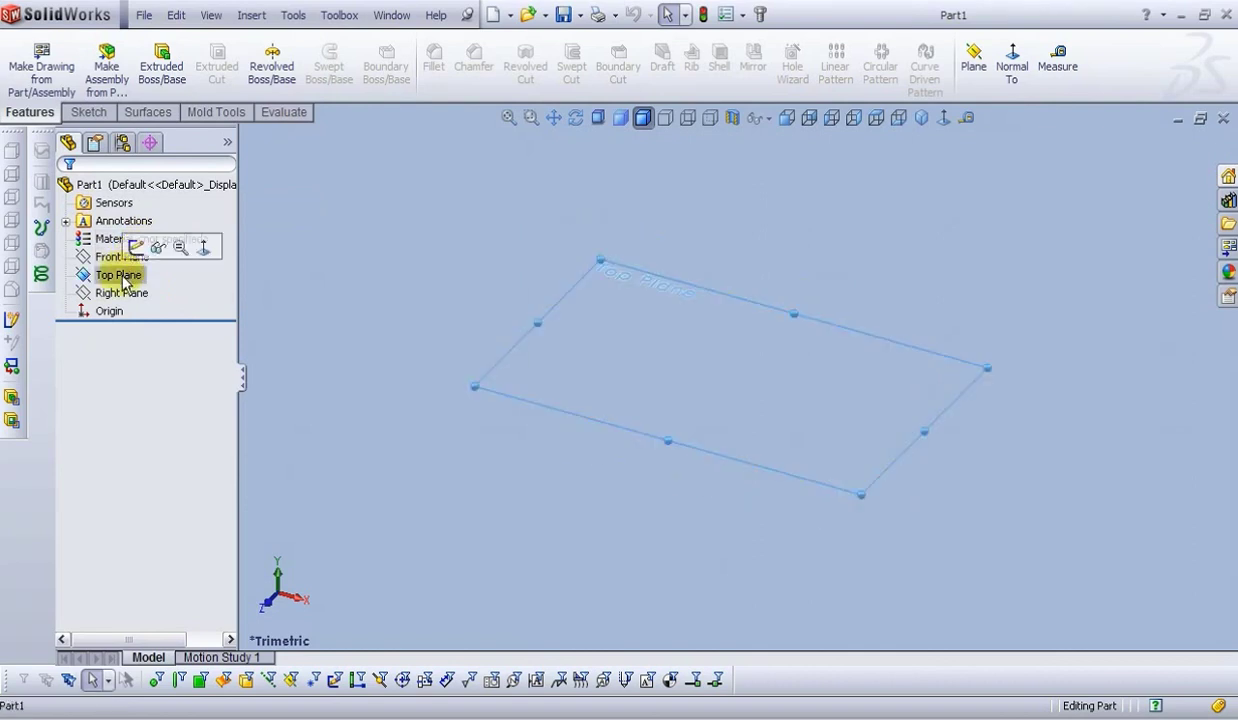
{"action": "left_click", "coordinate": [136, 248]}
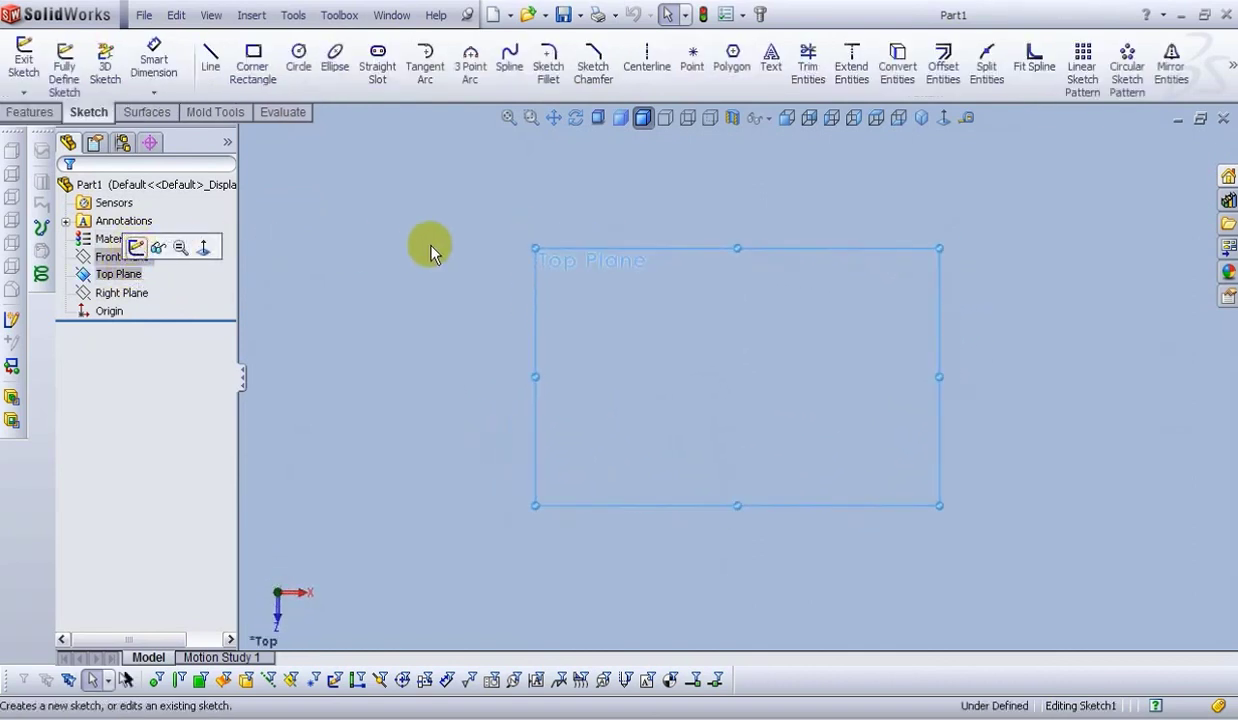
{"action": "left_click", "coordinate": [298, 55]}
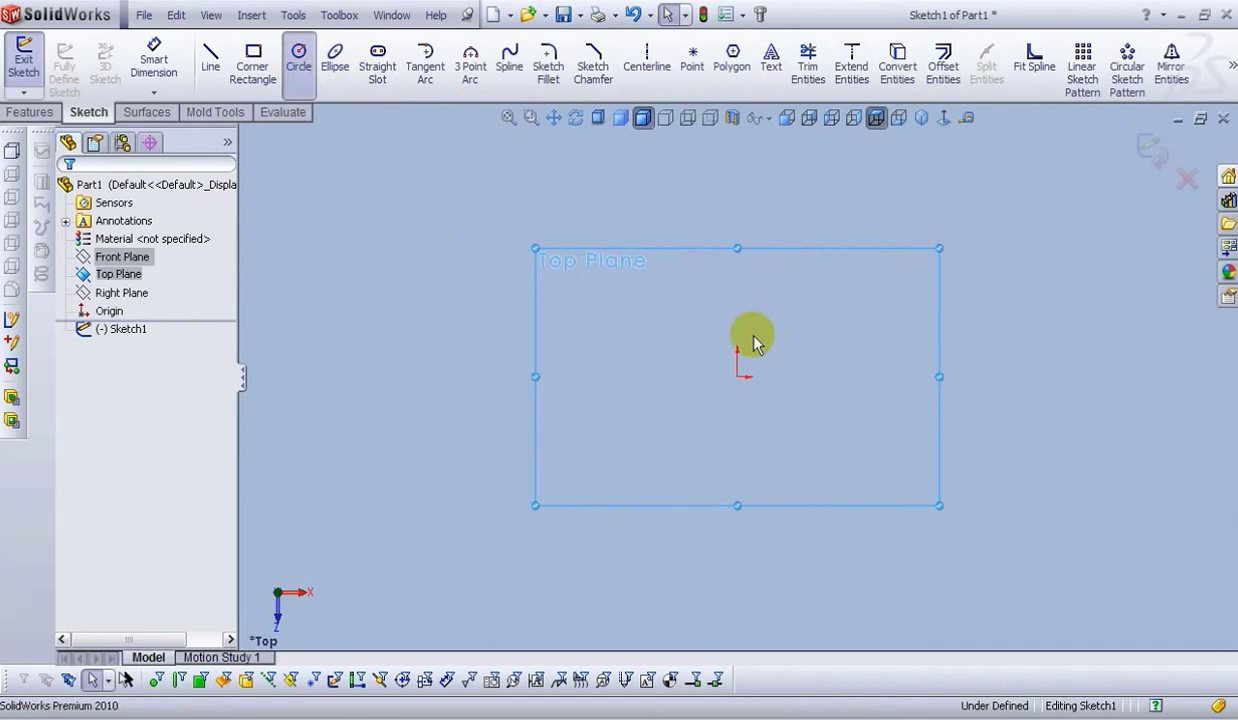
{"action": "left_click_drag", "start_coordinate": [737, 377], "coordinate": [601, 377]}
- Dimension the circle's diameter to 200 mm and exit the sketch
{"action": "left_click", "coordinate": [154, 60]}
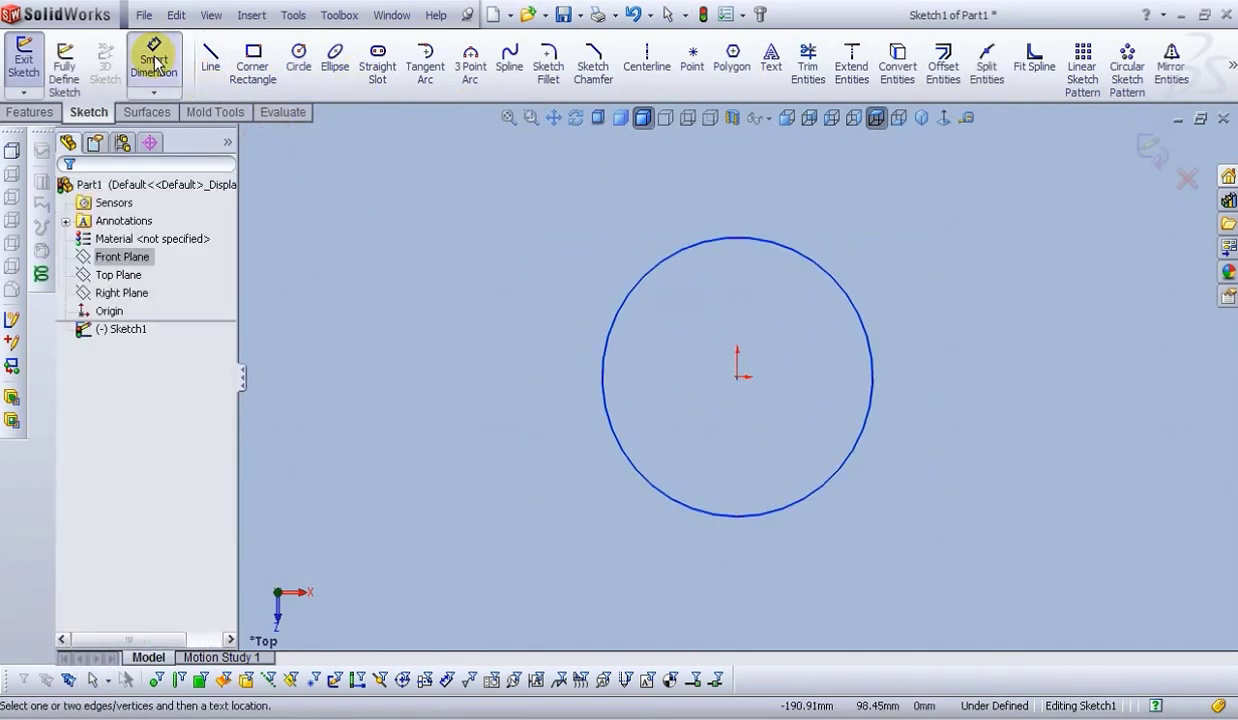
{"action": "left_click", "coordinate": [618, 300]}
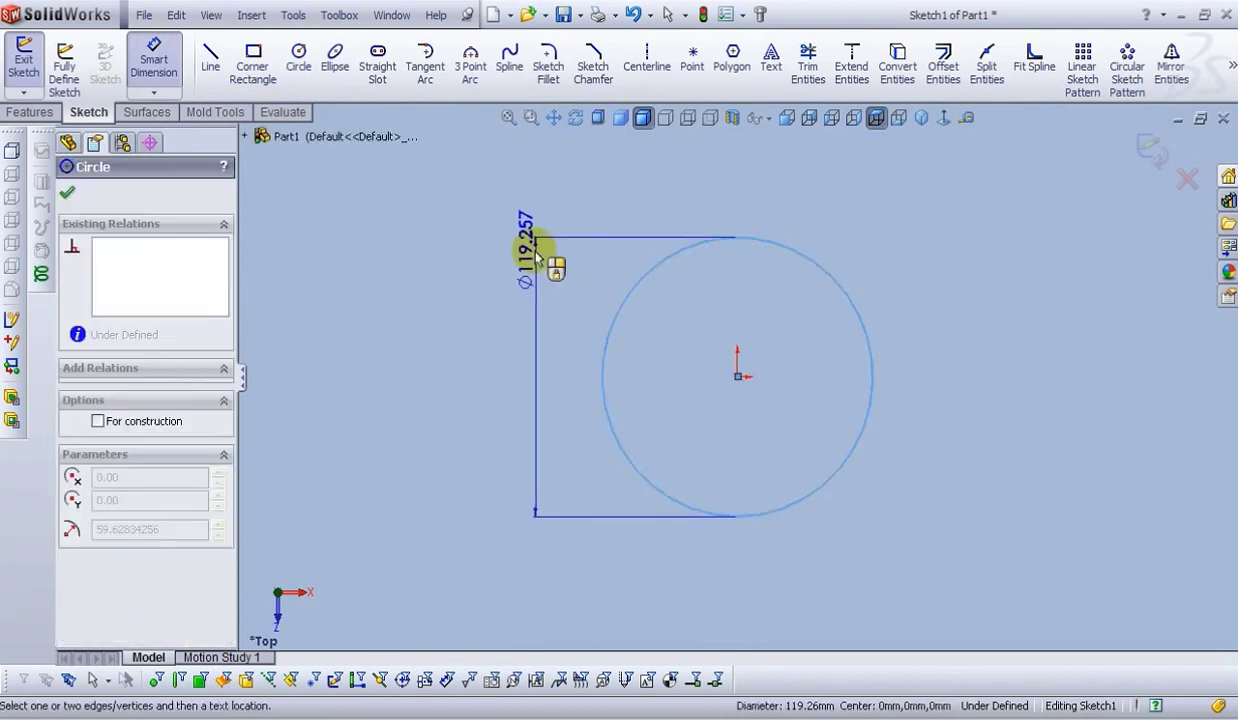
{"action": "left_click", "coordinate": [540, 355]}
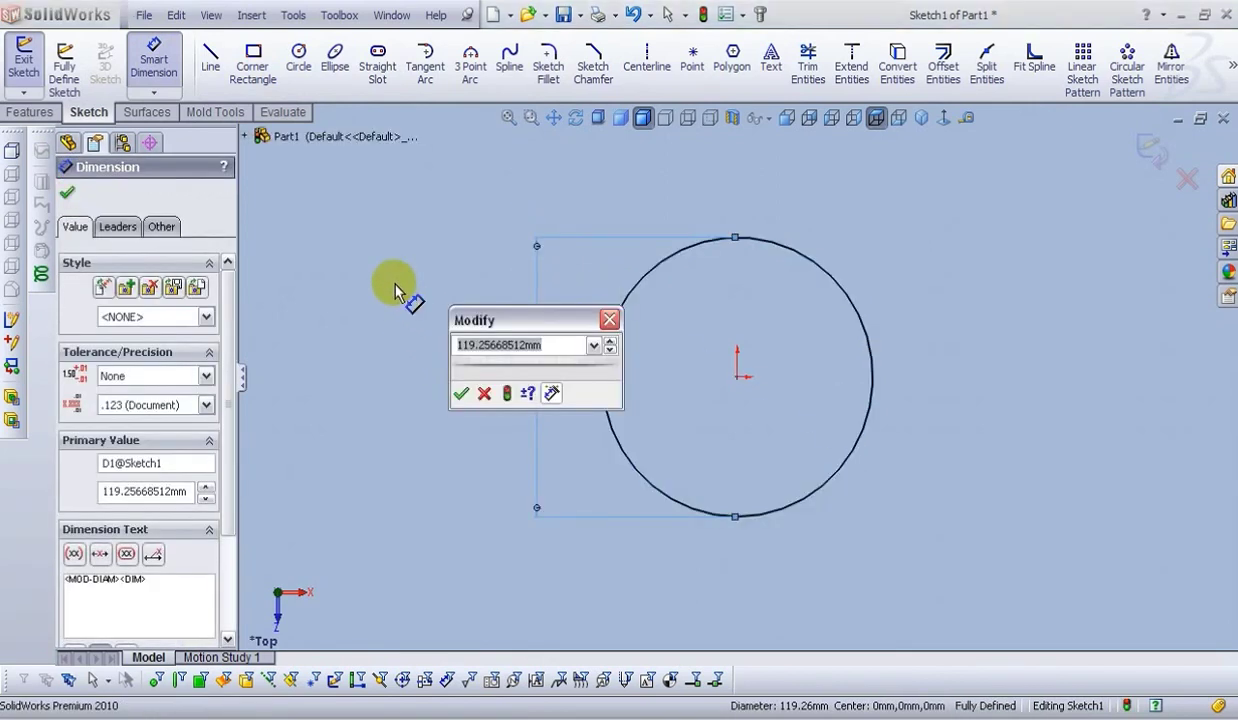
{"action": "type", "text": "200"}
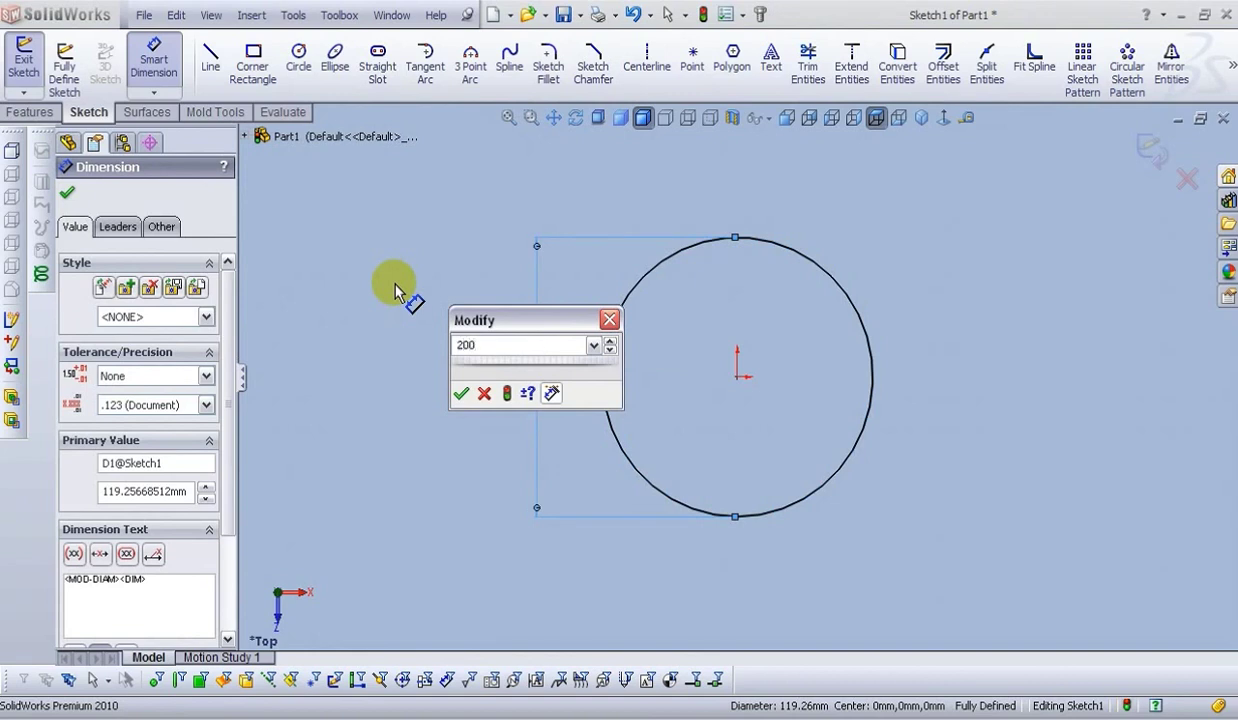
{"action": "key", "text": "Return"}
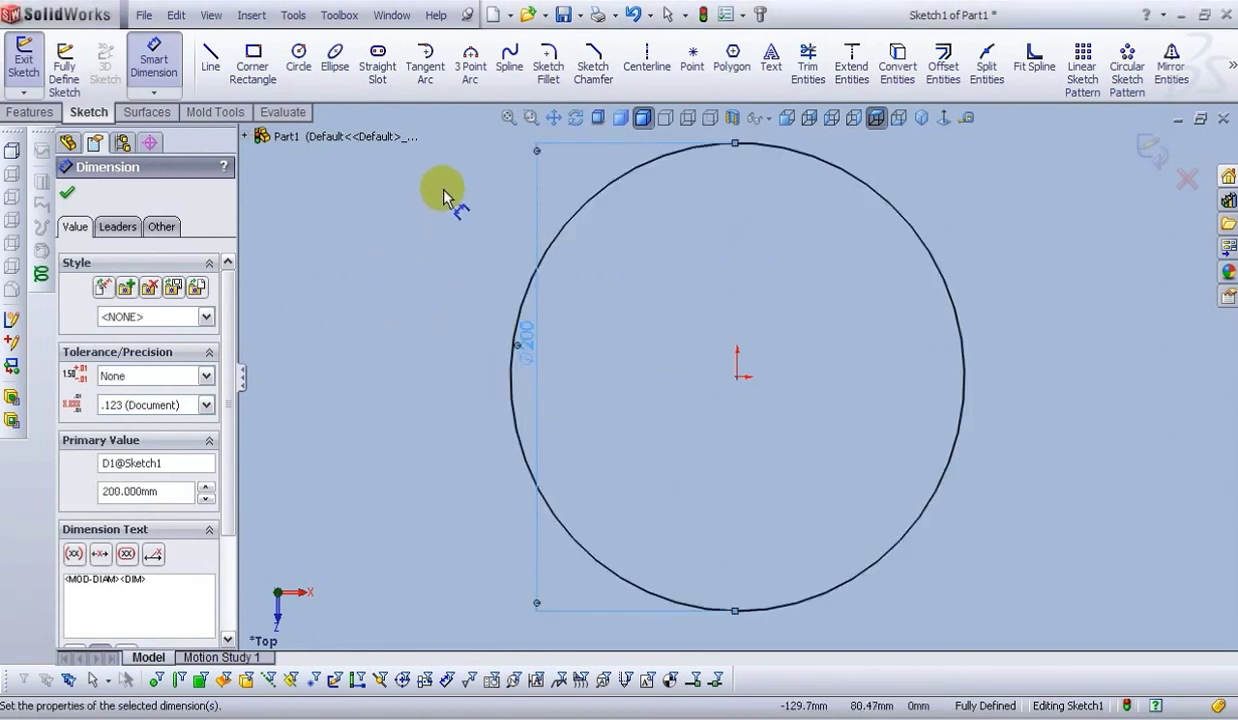
{"action": "left_click", "coordinate": [509, 118]}
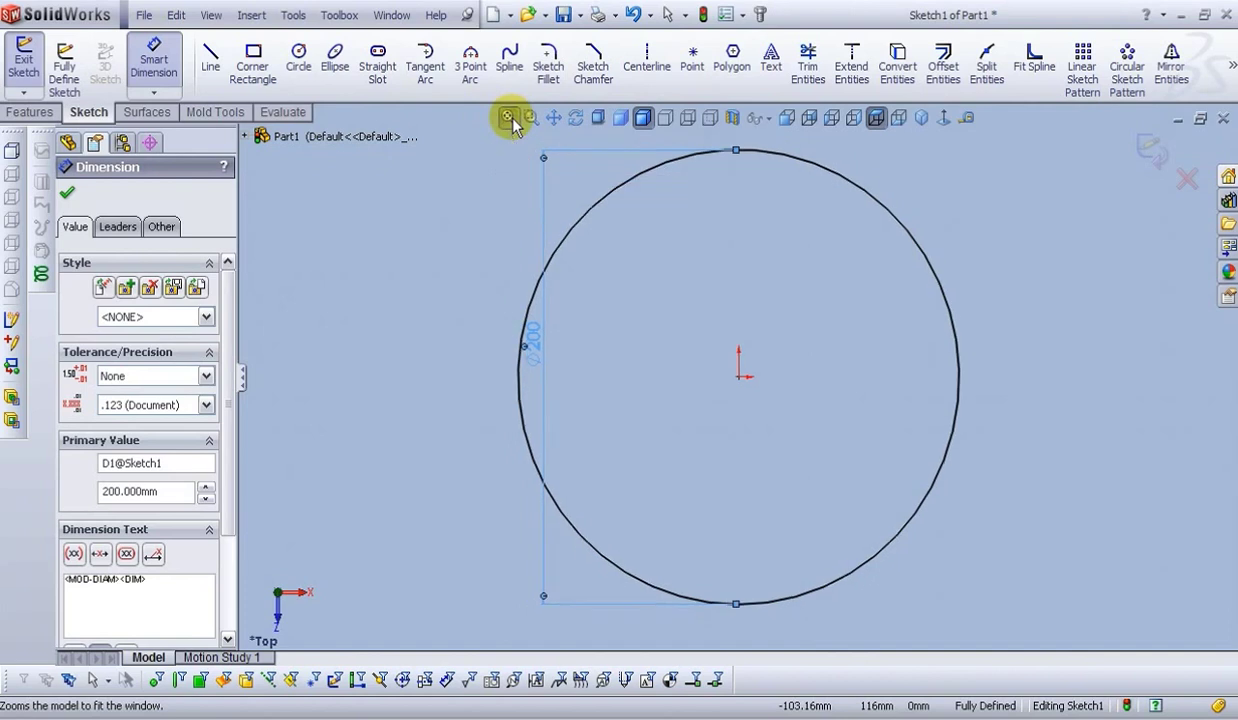
{"action": "left_click", "coordinate": [1151, 153]}
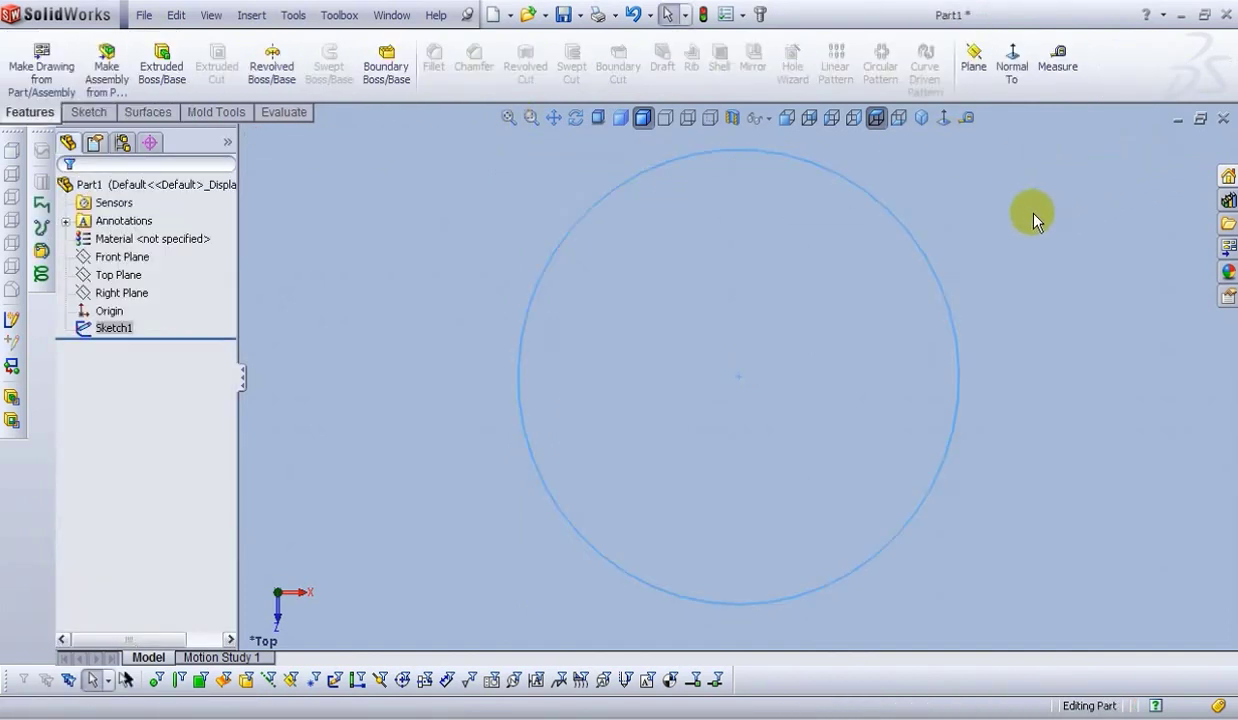
- Extrude the circle as a blind boss 35 mm deep to form a solid disc
{"action": "left_click", "coordinate": [171, 84]}
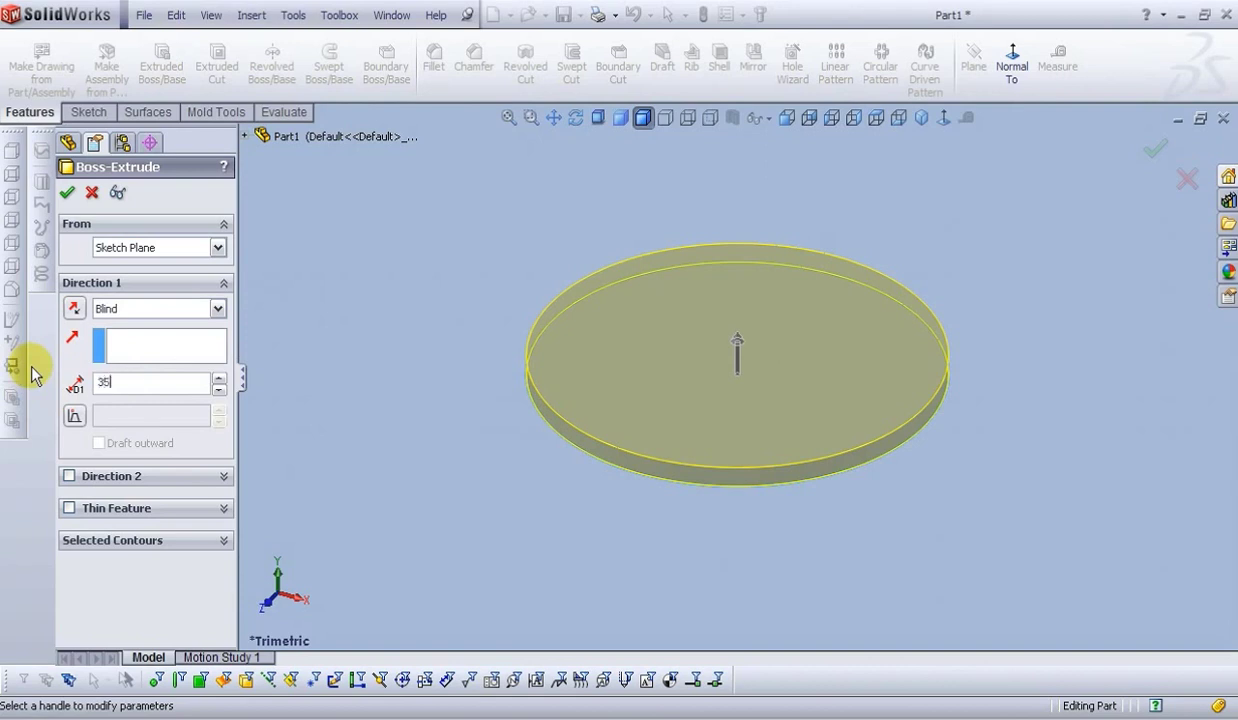
{"action": "key", "text": "Return"}
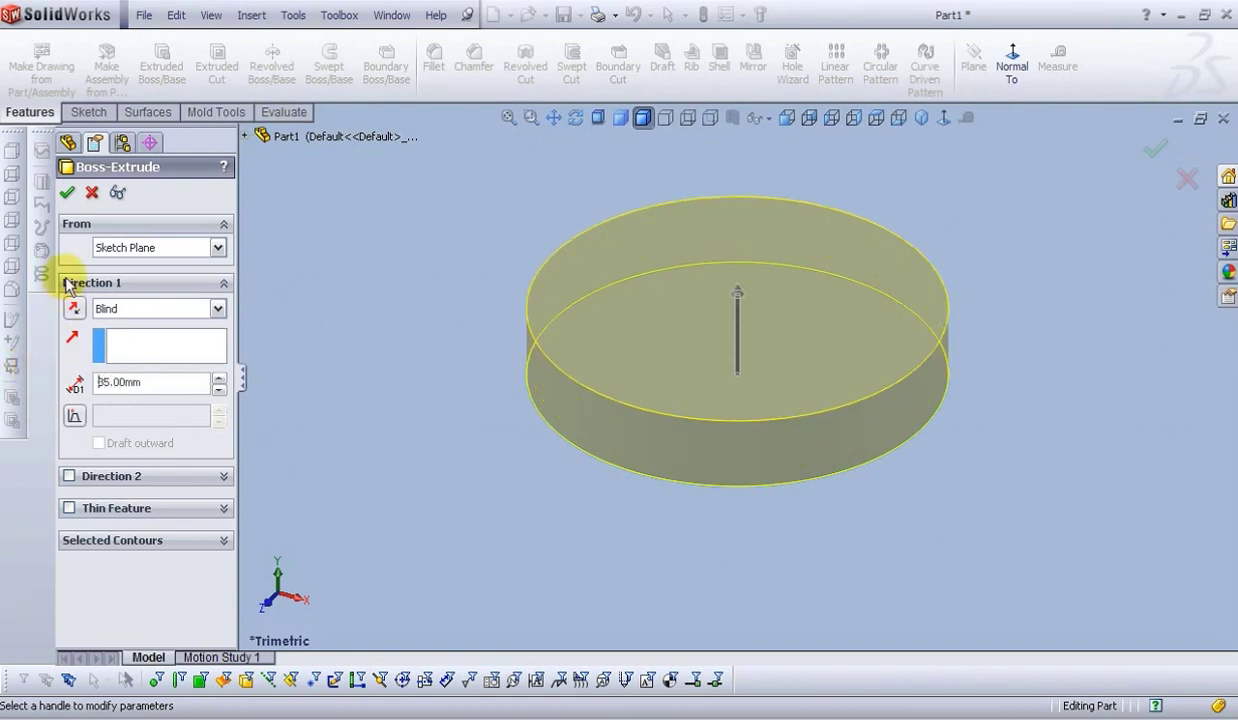
{"action": "left_click", "coordinate": [68, 194]}
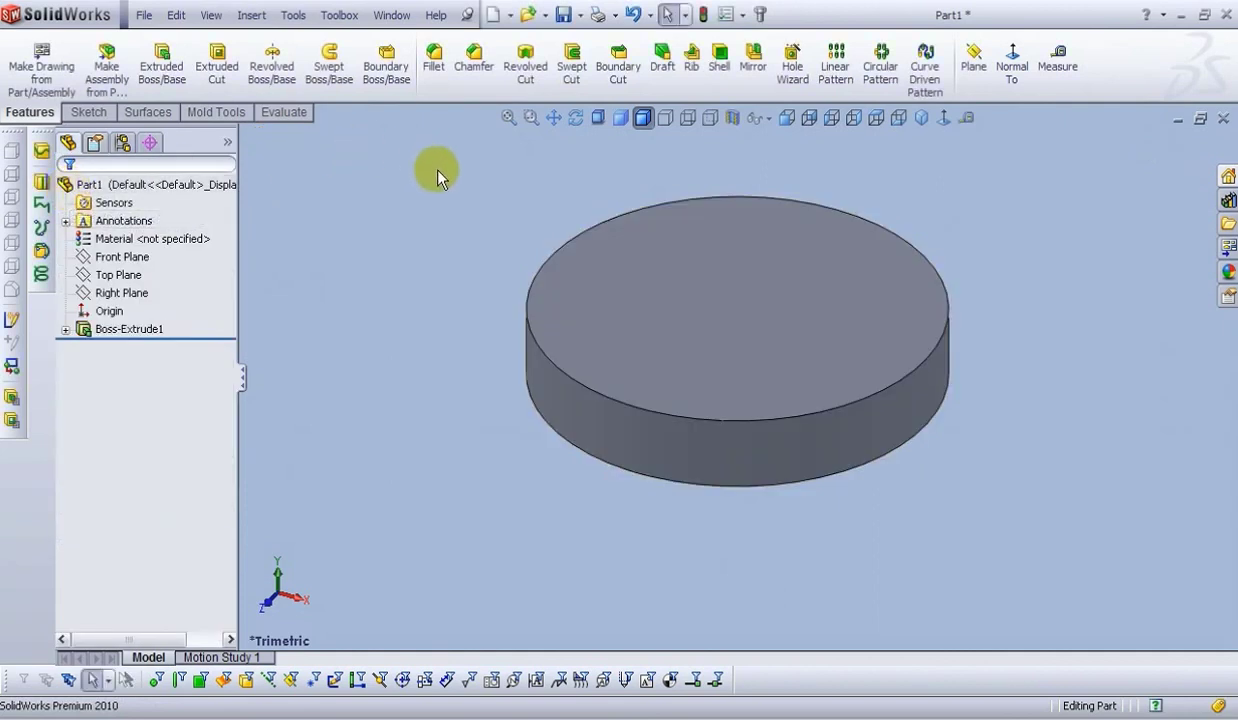
- Start a sketch on the disc's top face and draw a circle about 39 mm in diameter centred on the origin
{"action": "left_click", "coordinate": [723, 318]}
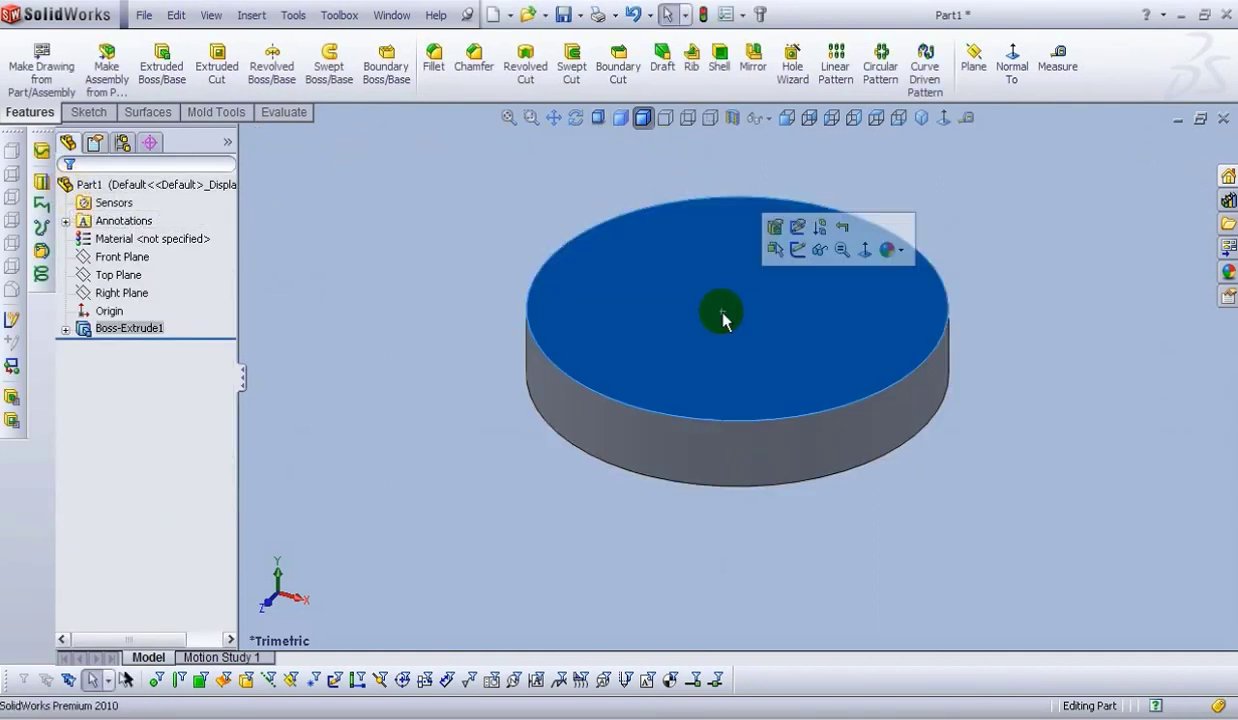
{"action": "left_click", "coordinate": [795, 250]}
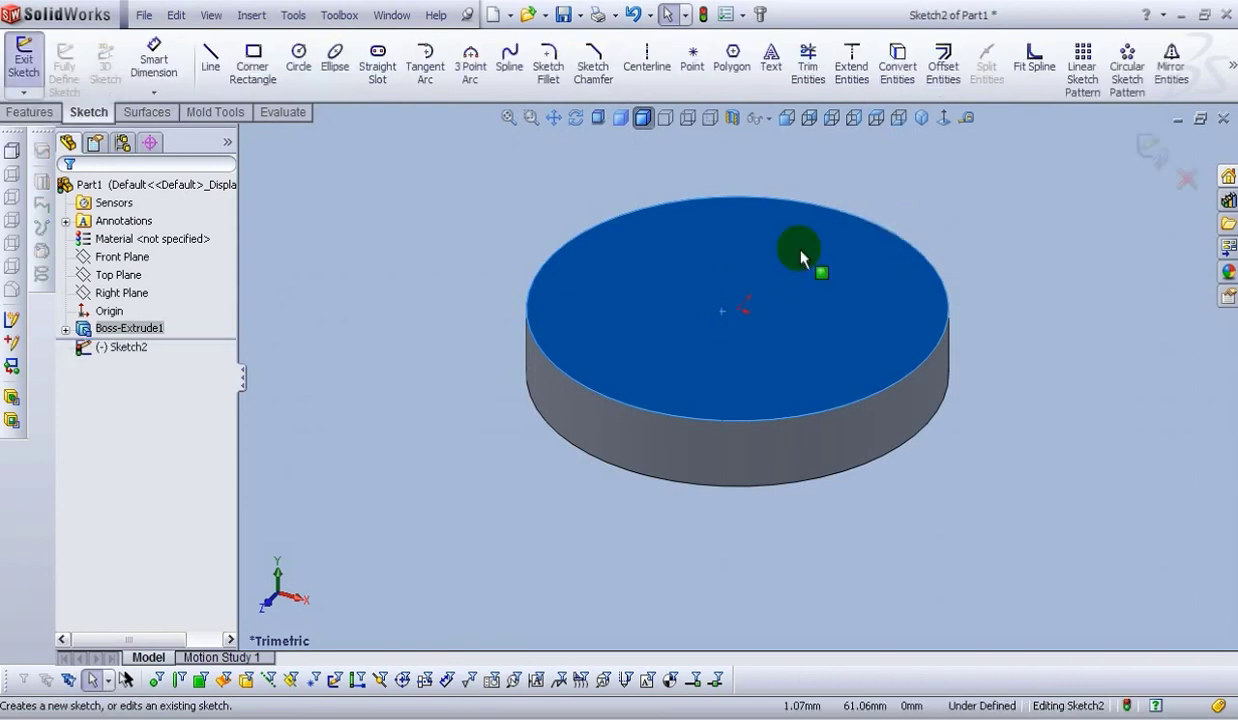
{"action": "left_click", "coordinate": [944, 119]}
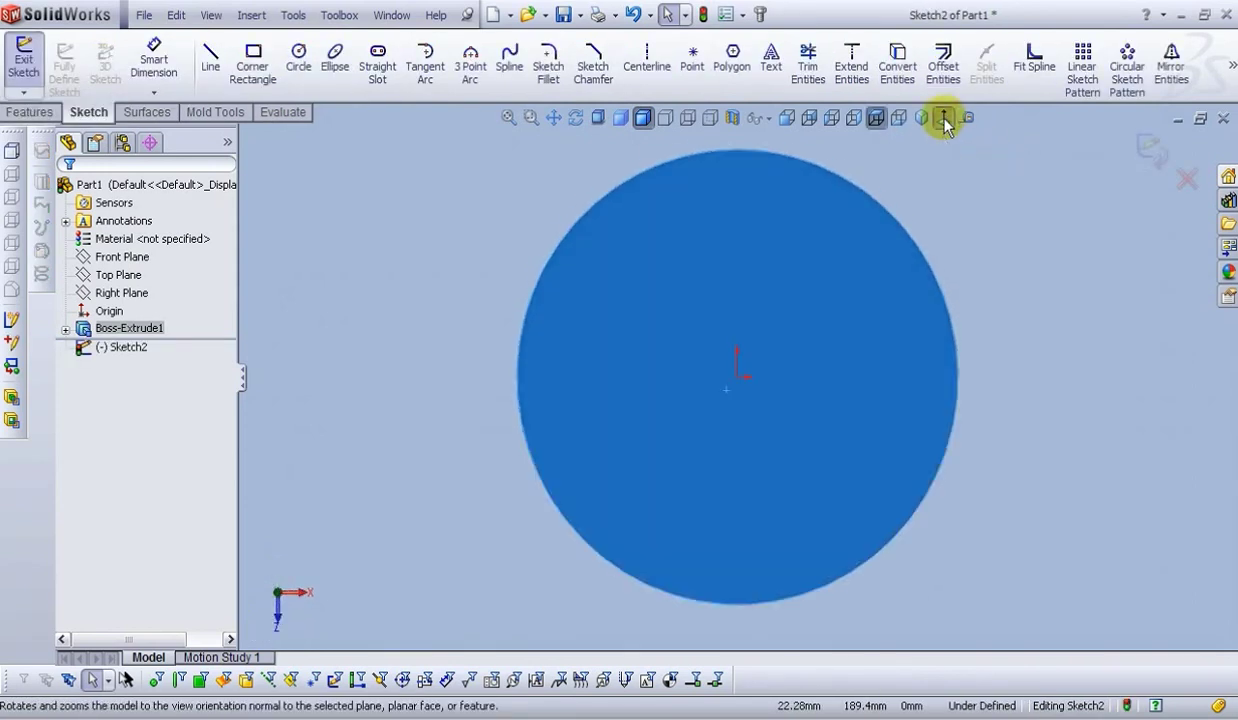
{"action": "left_click", "coordinate": [299, 57]}
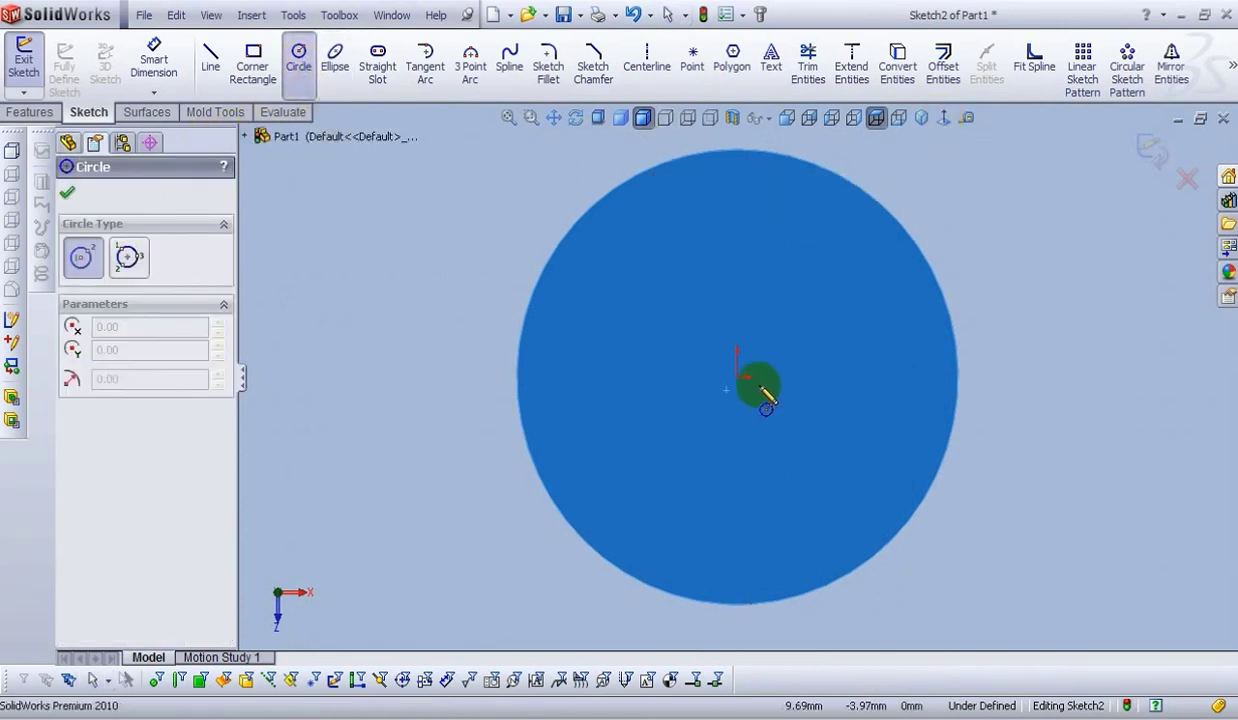
{"action": "left_click", "coordinate": [738, 377]}
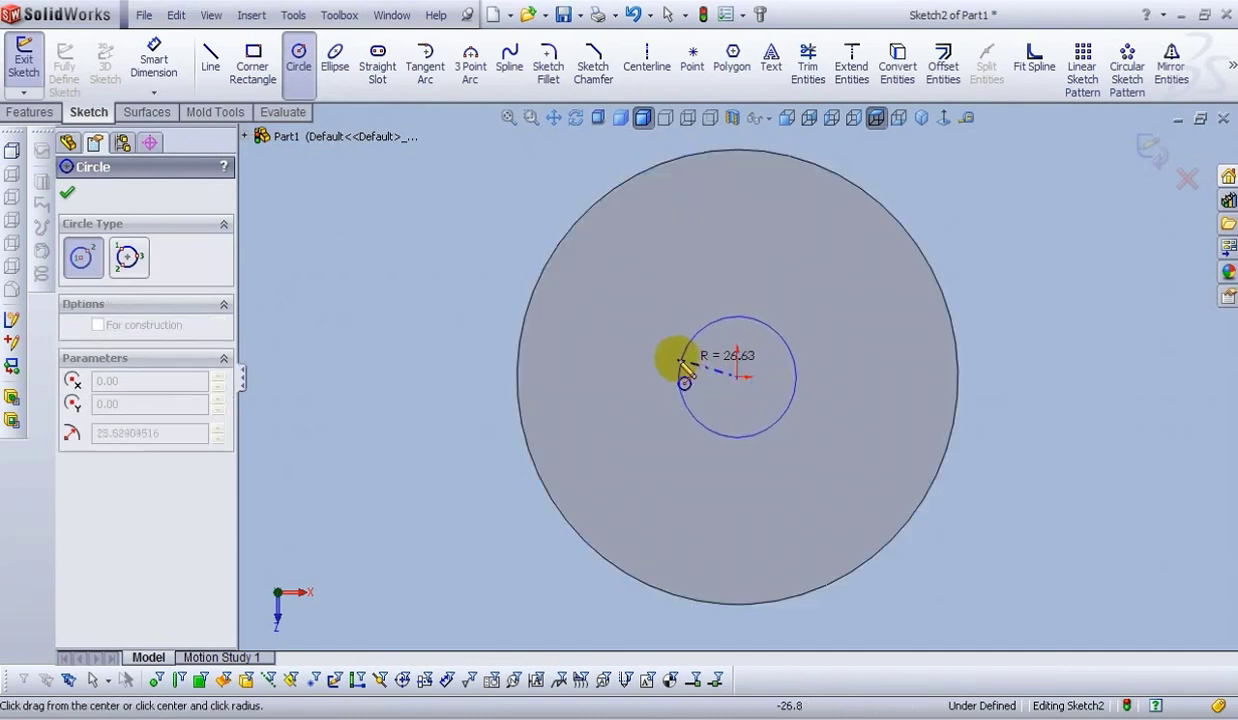
{"action": "left_click", "coordinate": [695, 369]}
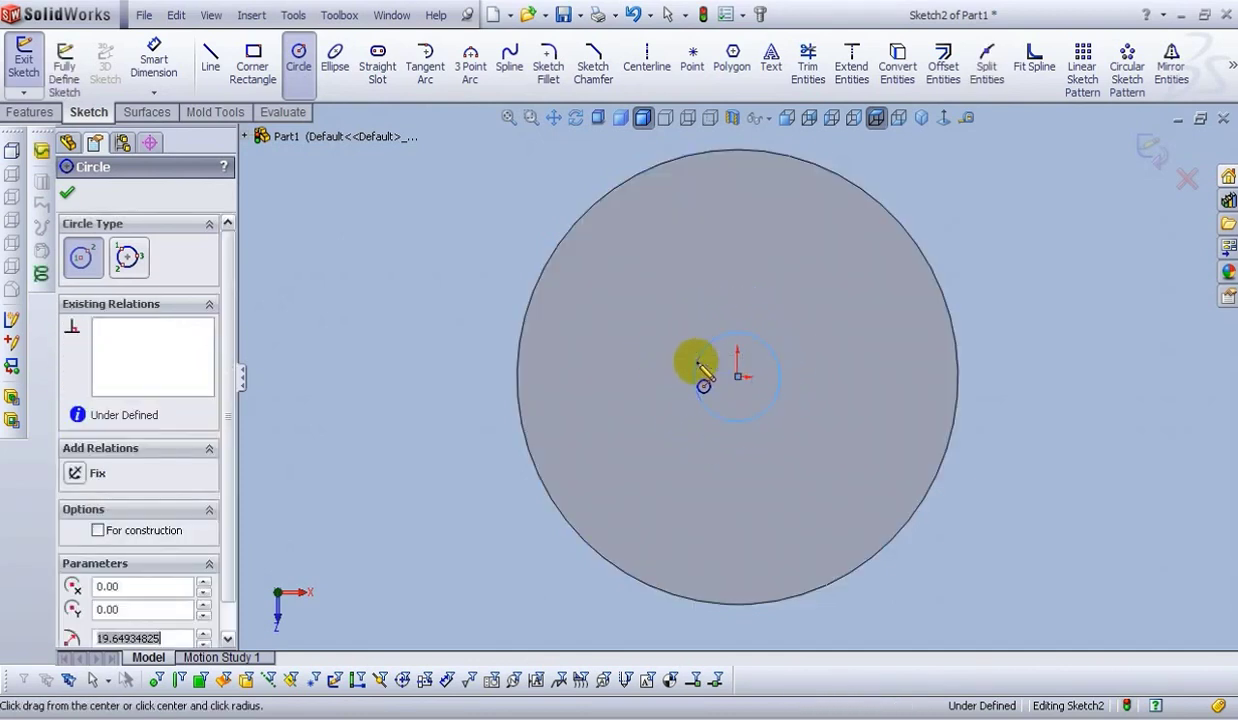
- Dimension the small circle's diameter to 10 mm and exit the sketch
{"action": "left_click", "coordinate": [160, 70]}
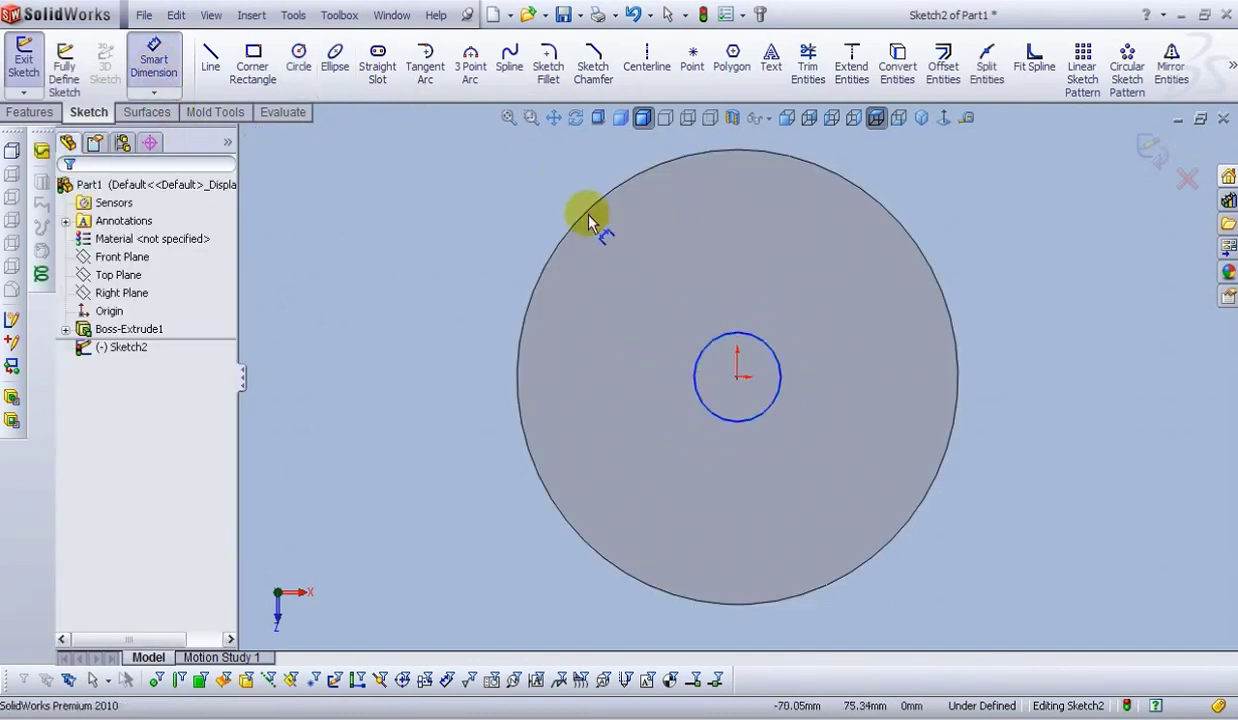
{"action": "left_click", "coordinate": [707, 355]}
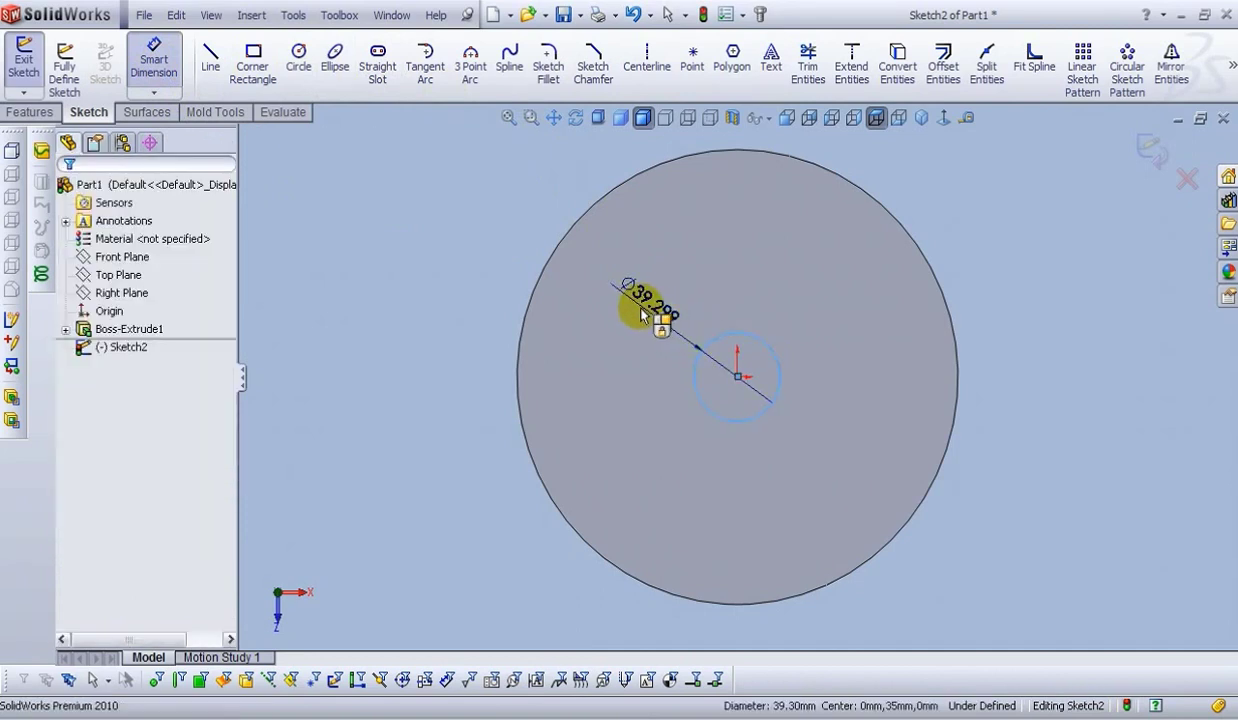
{"action": "left_click", "coordinate": [645, 302]}
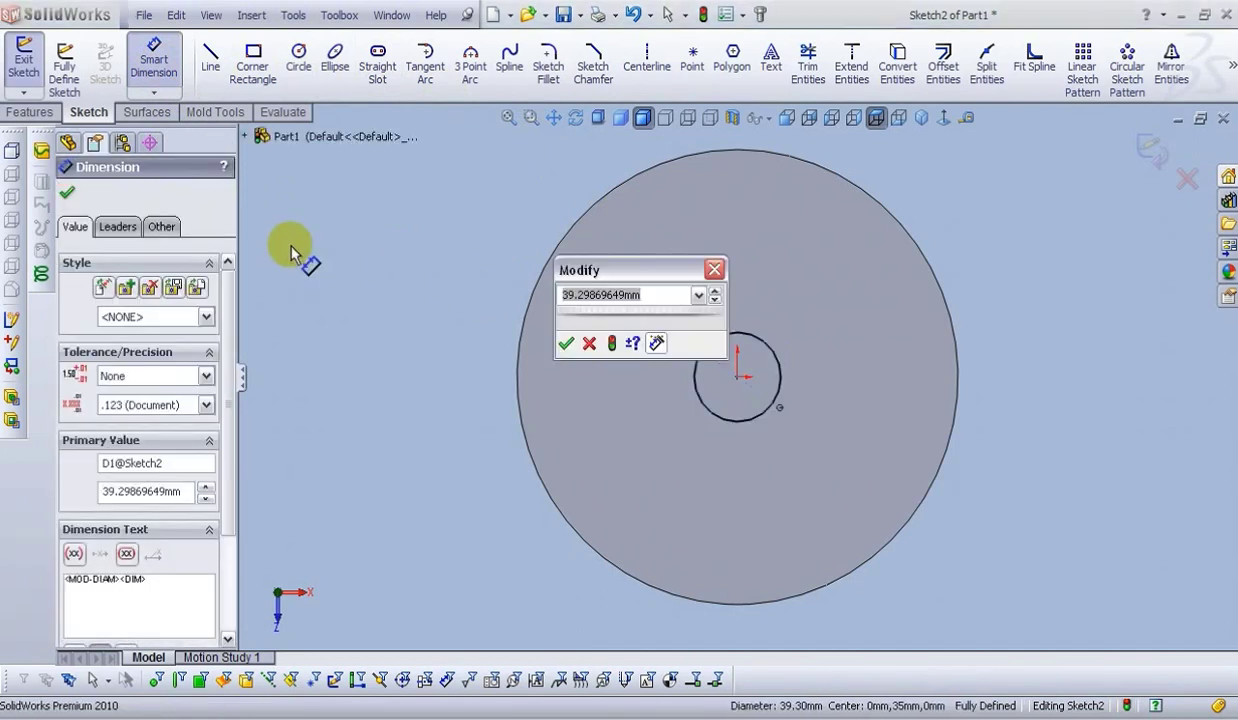
{"action": "type", "text": "10"}
{"action": "key", "text": "Return"}
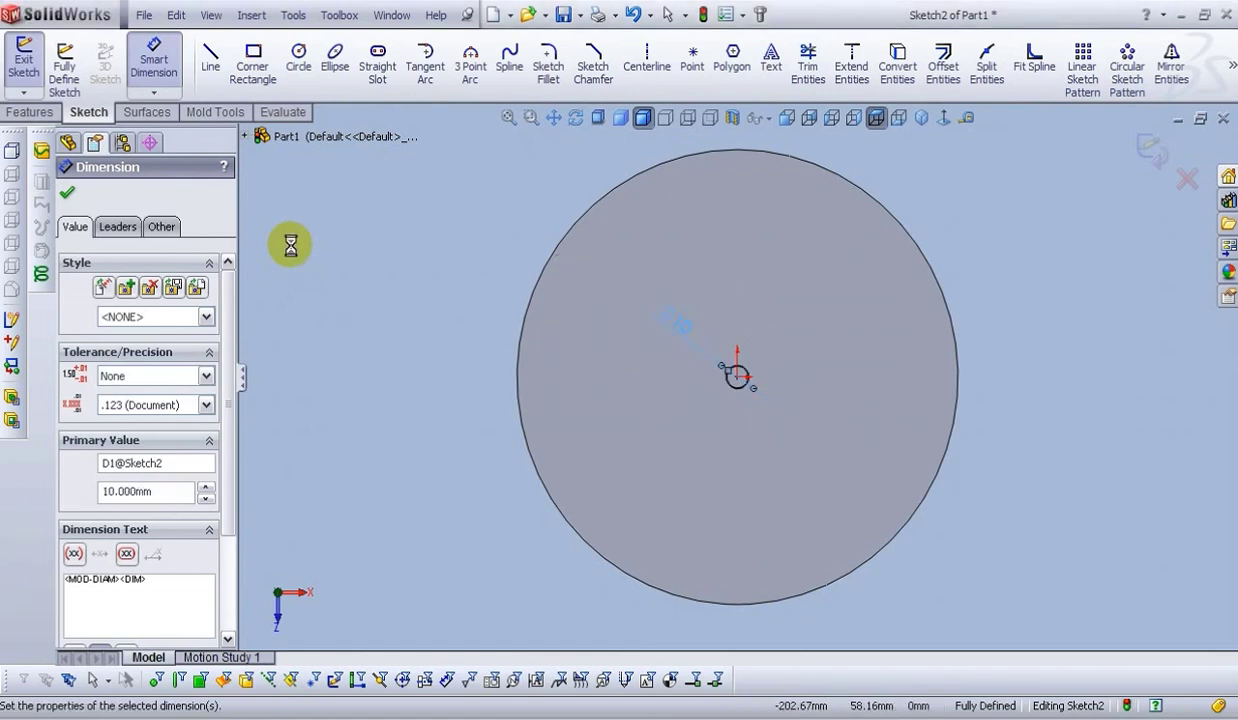
{"action": "left_click", "coordinate": [67, 192]}
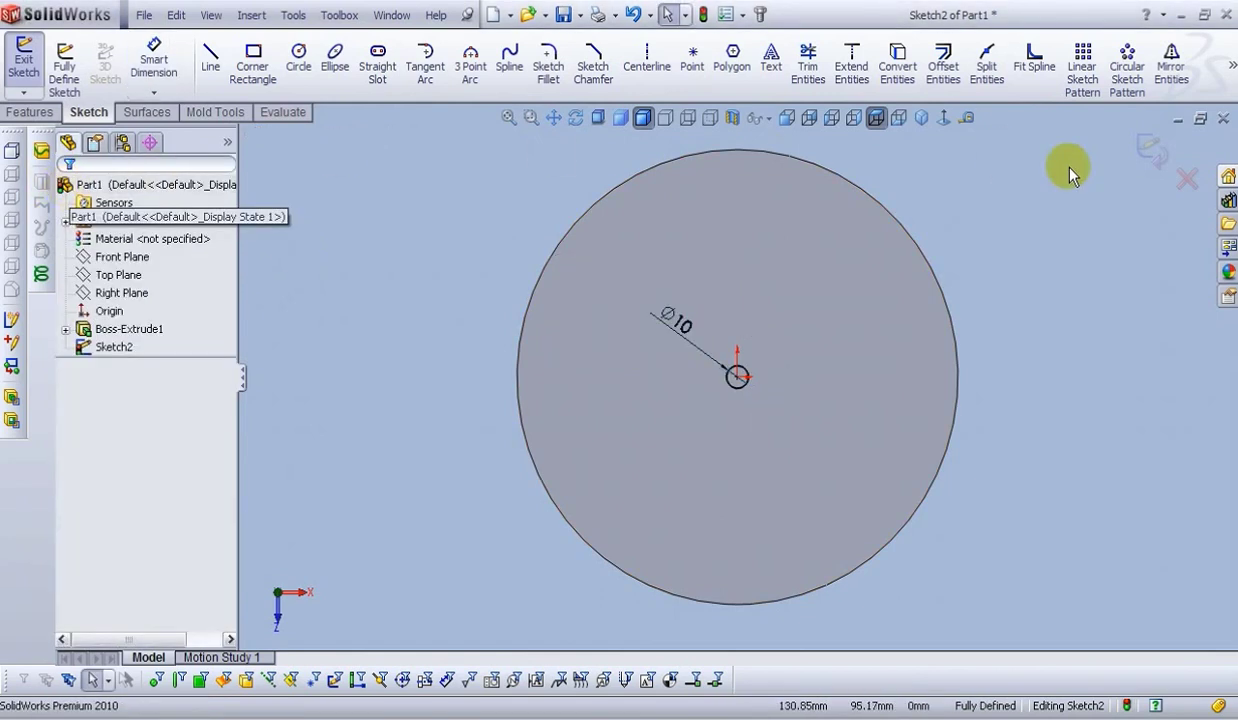
{"action": "left_click", "coordinate": [1151, 150]}
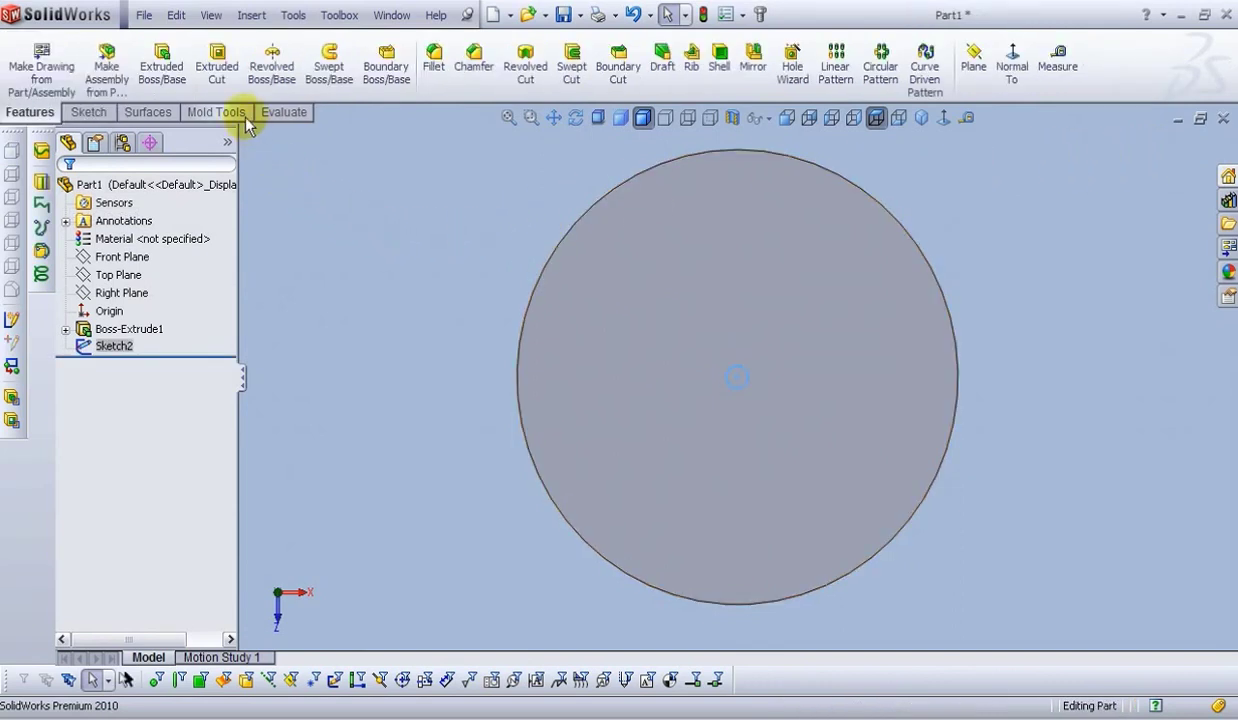
- Cut the small circle through the whole disc with an Extruded Cut set to Through All
{"action": "left_click", "coordinate": [216, 64]}
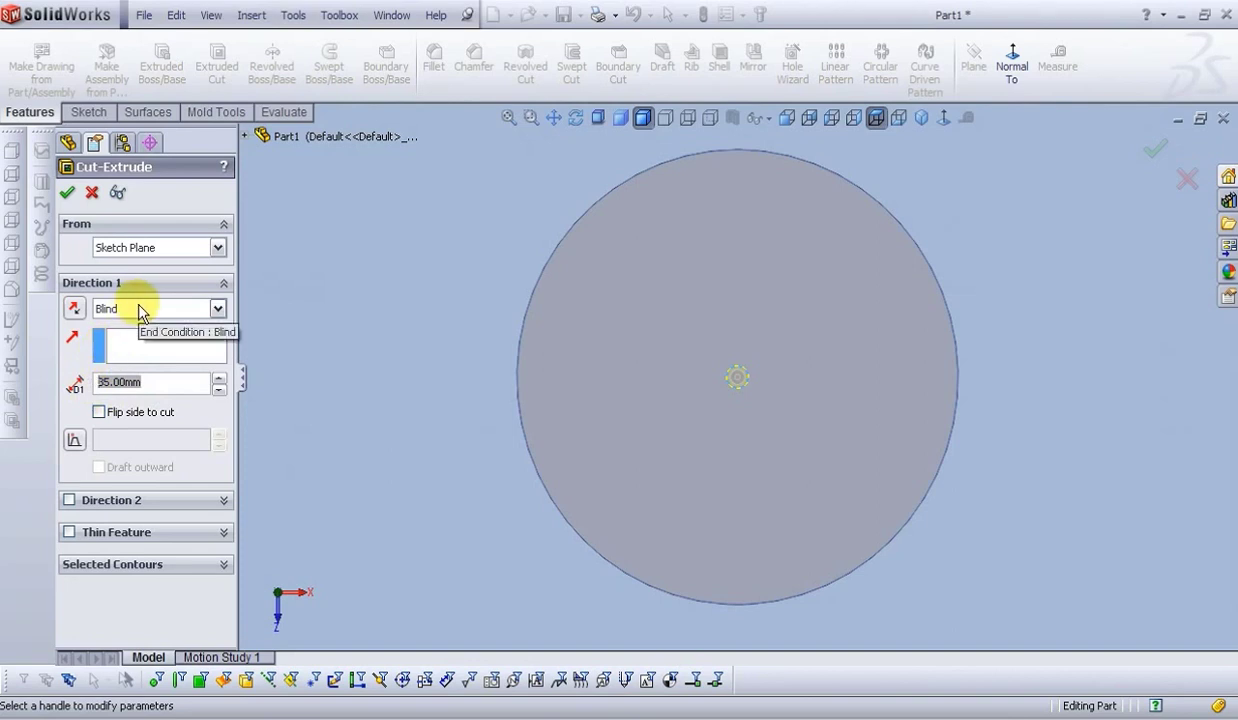
{"action": "left_click", "coordinate": [139, 309]}
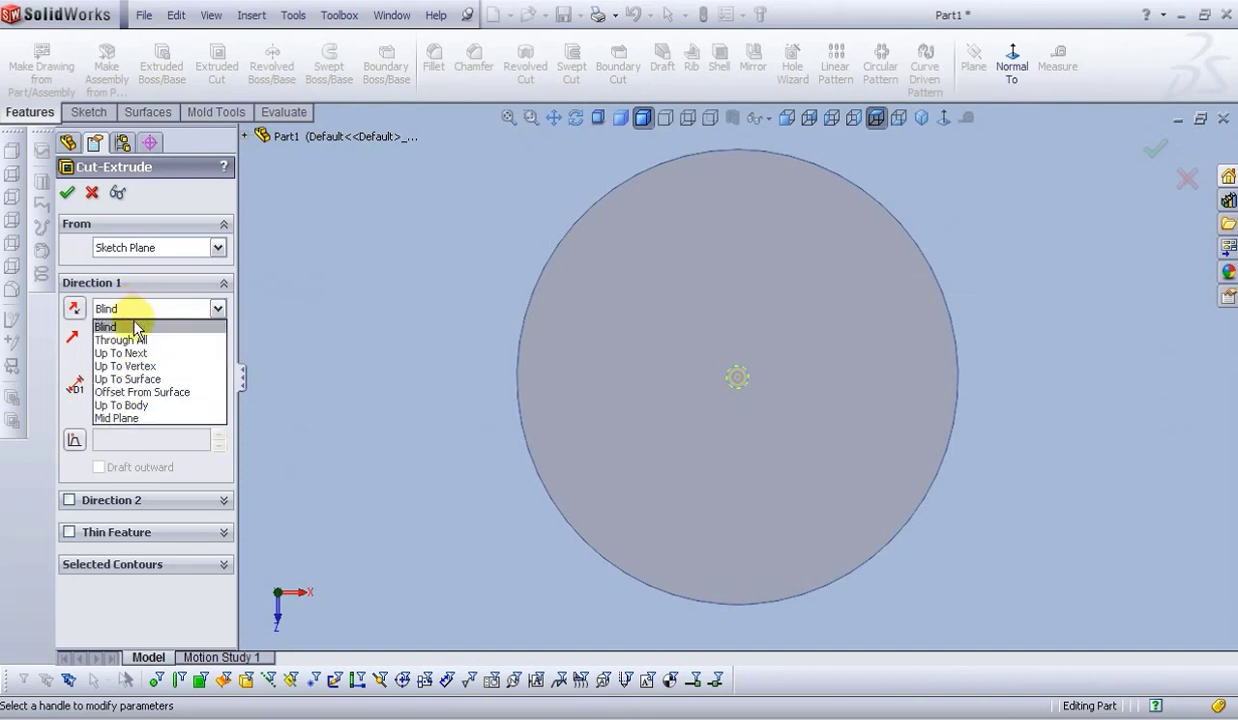
{"action": "left_click", "coordinate": [122, 340]}
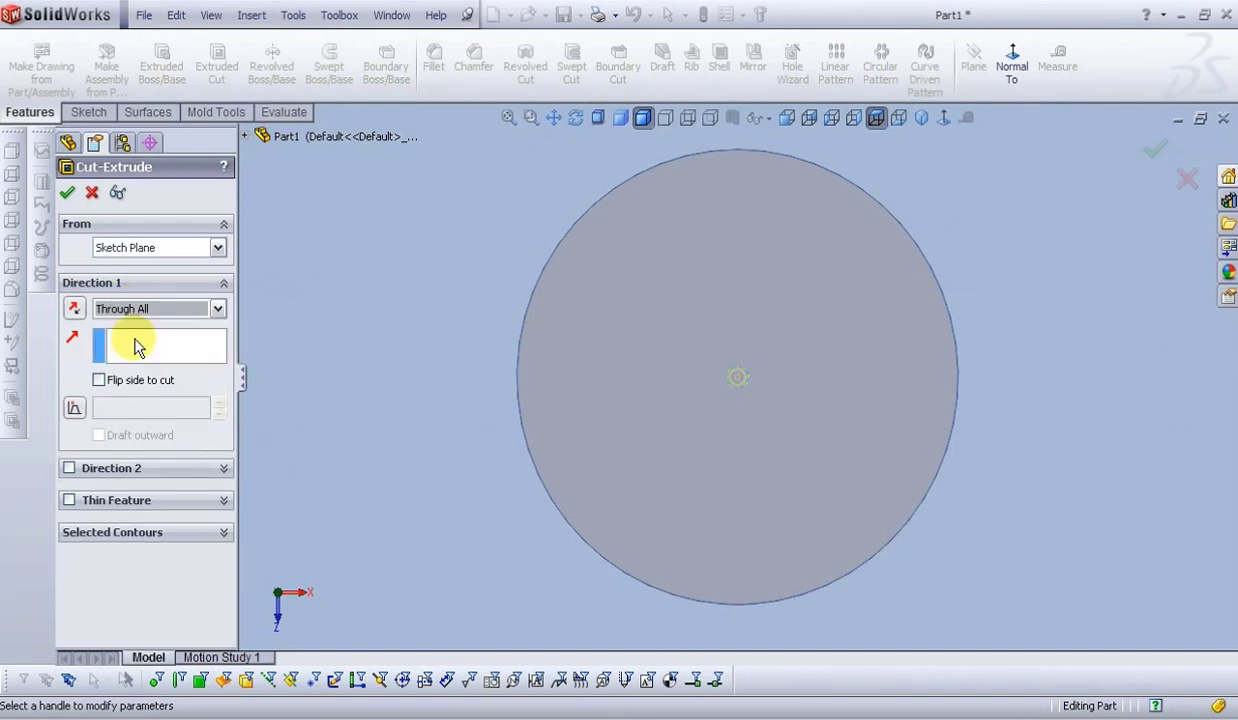
{"action": "left_click", "coordinate": [67, 192]}
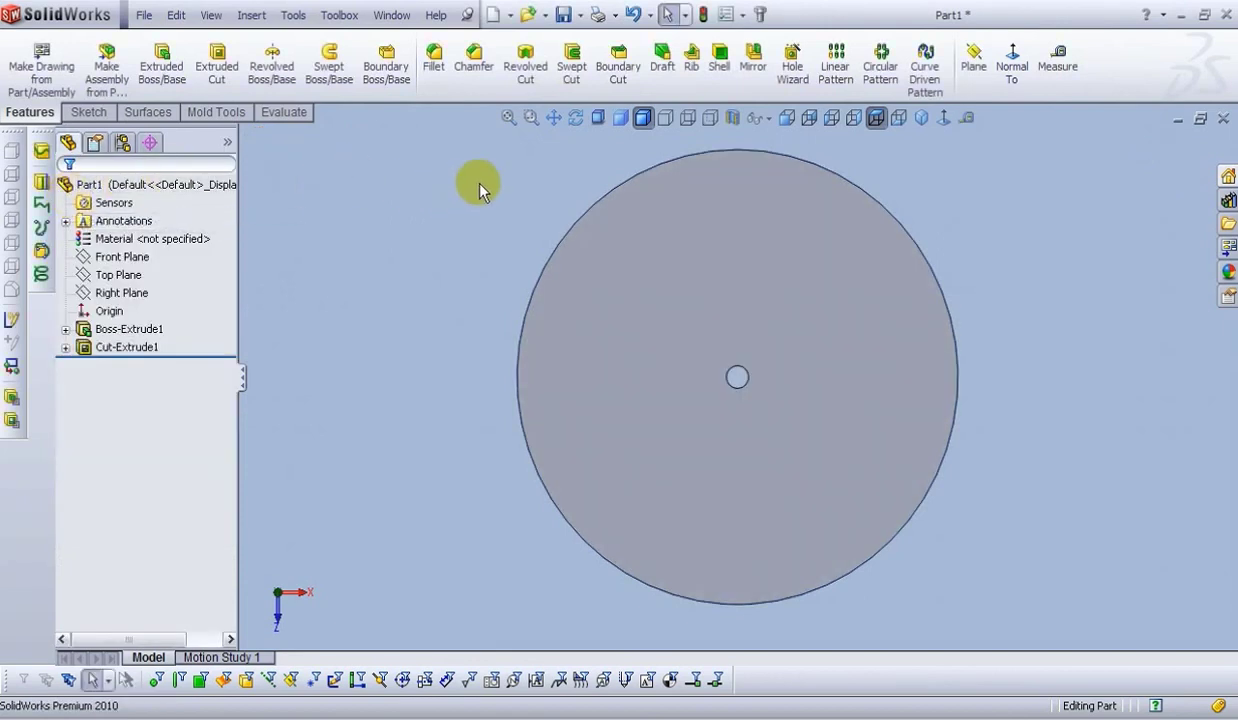
- Apply a constant-radius 5 mm fillet to the upper outer edge of the disc
{"action": "left_click", "coordinate": [921, 119]}
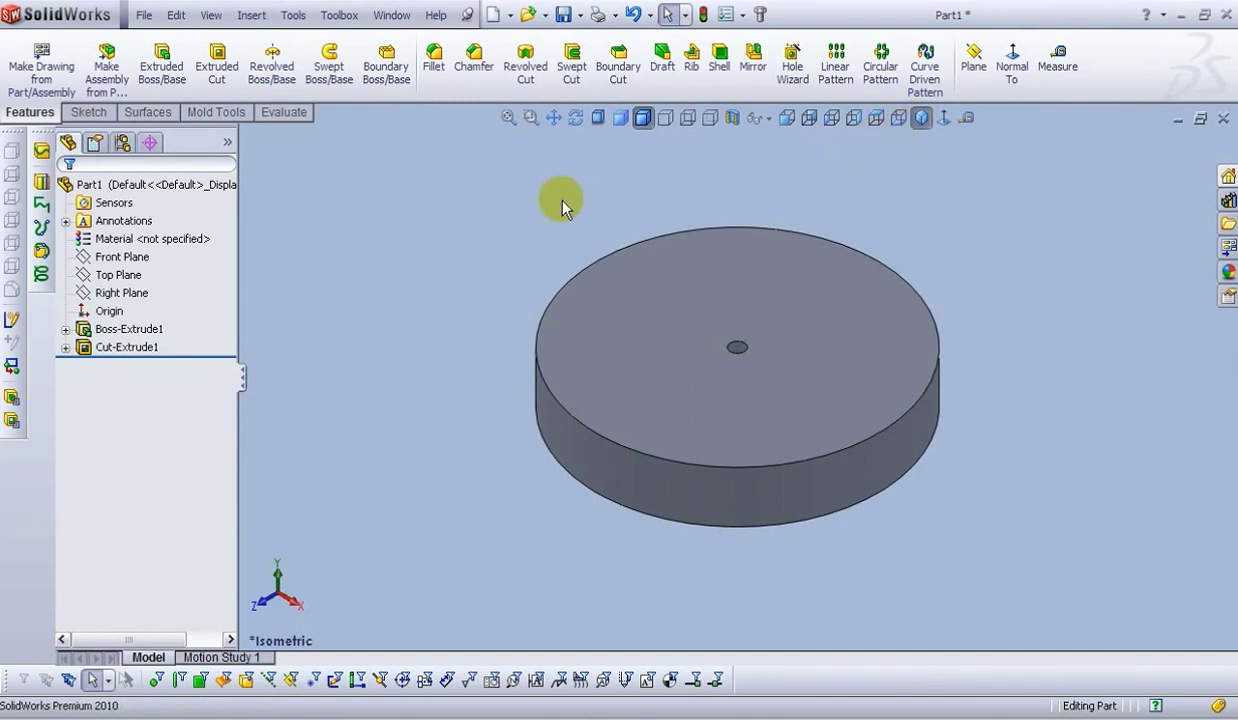
{"action": "left_click", "coordinate": [434, 70]}
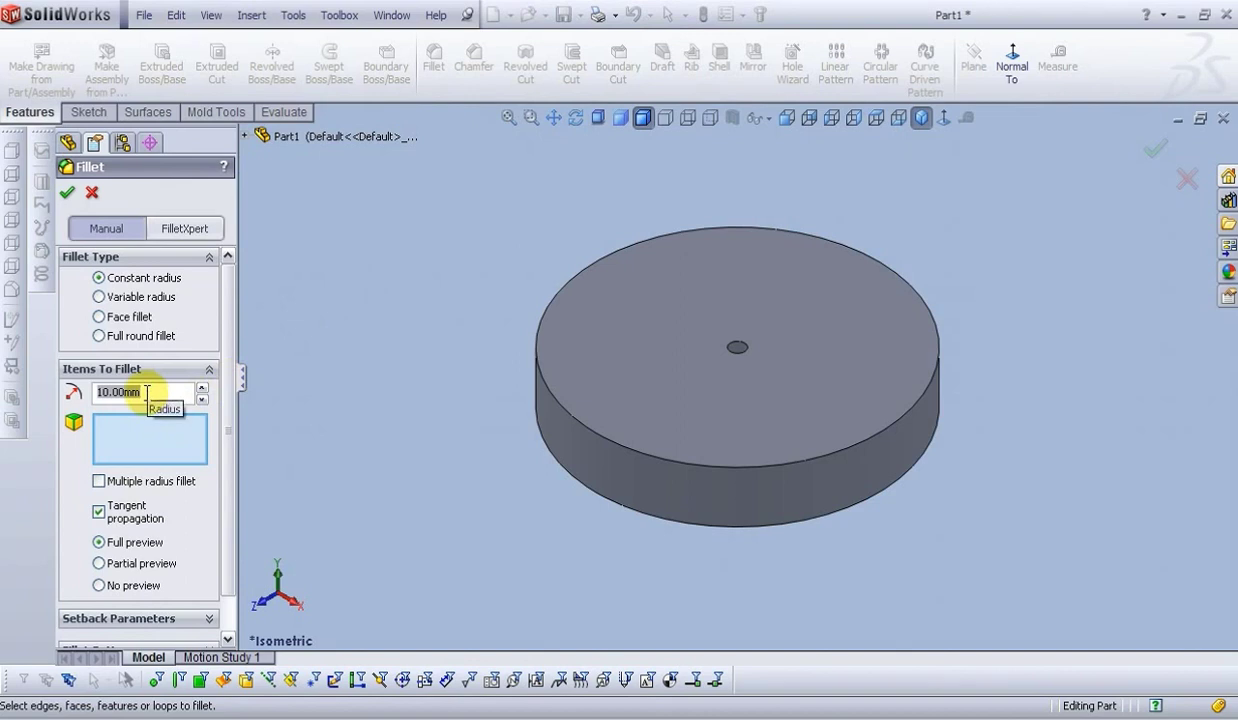
{"action": "left_click_drag", "start_coordinate": [147, 392], "coordinate": [96, 392]}
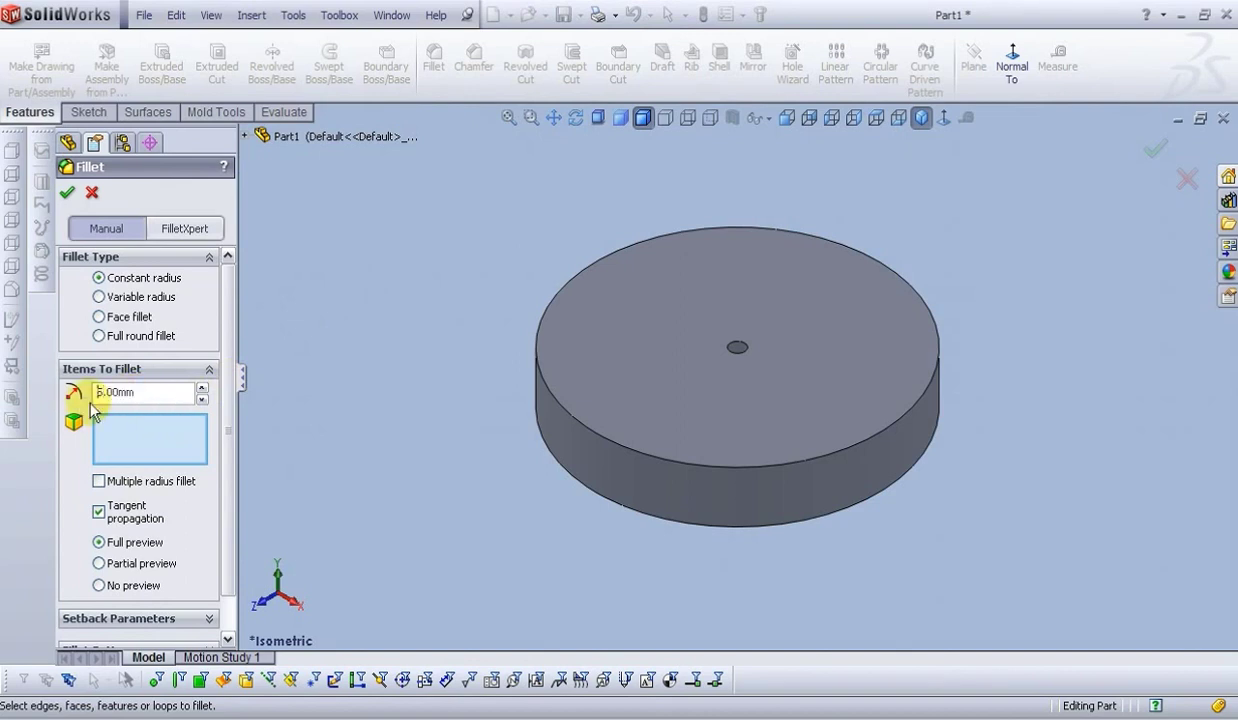
{"action": "left_click", "coordinate": [572, 424]}
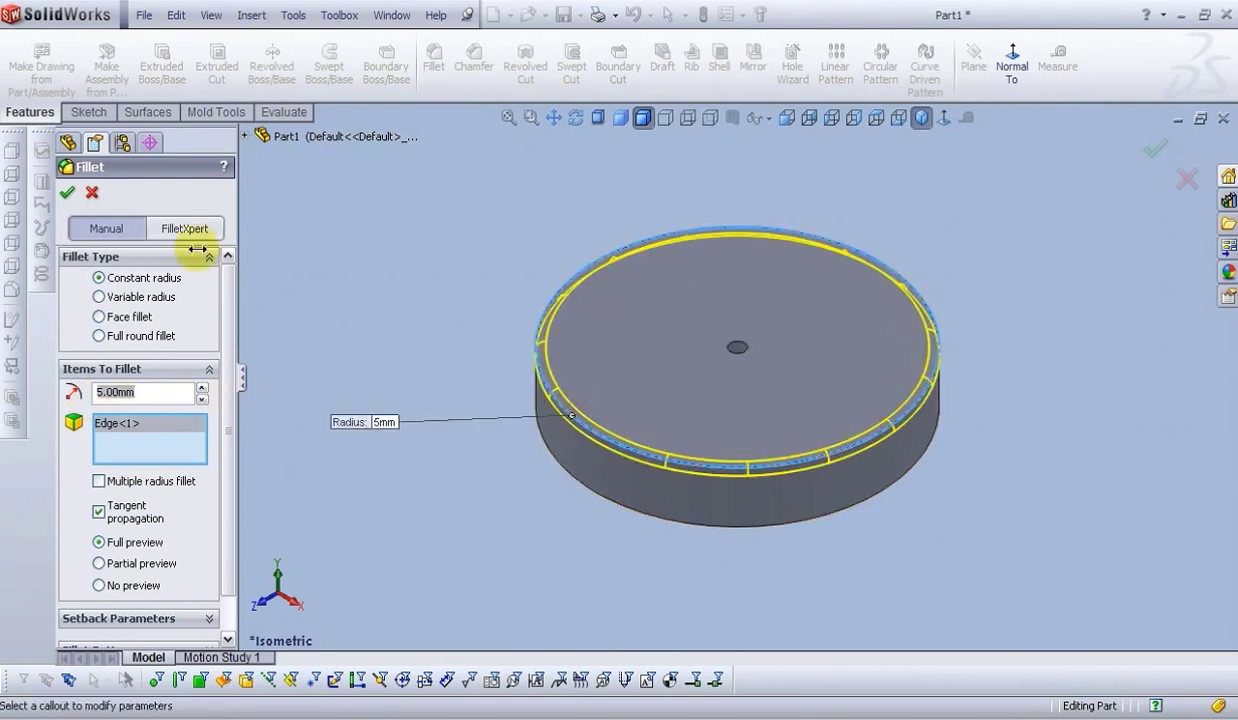
{"action": "left_click", "coordinate": [68, 195]}
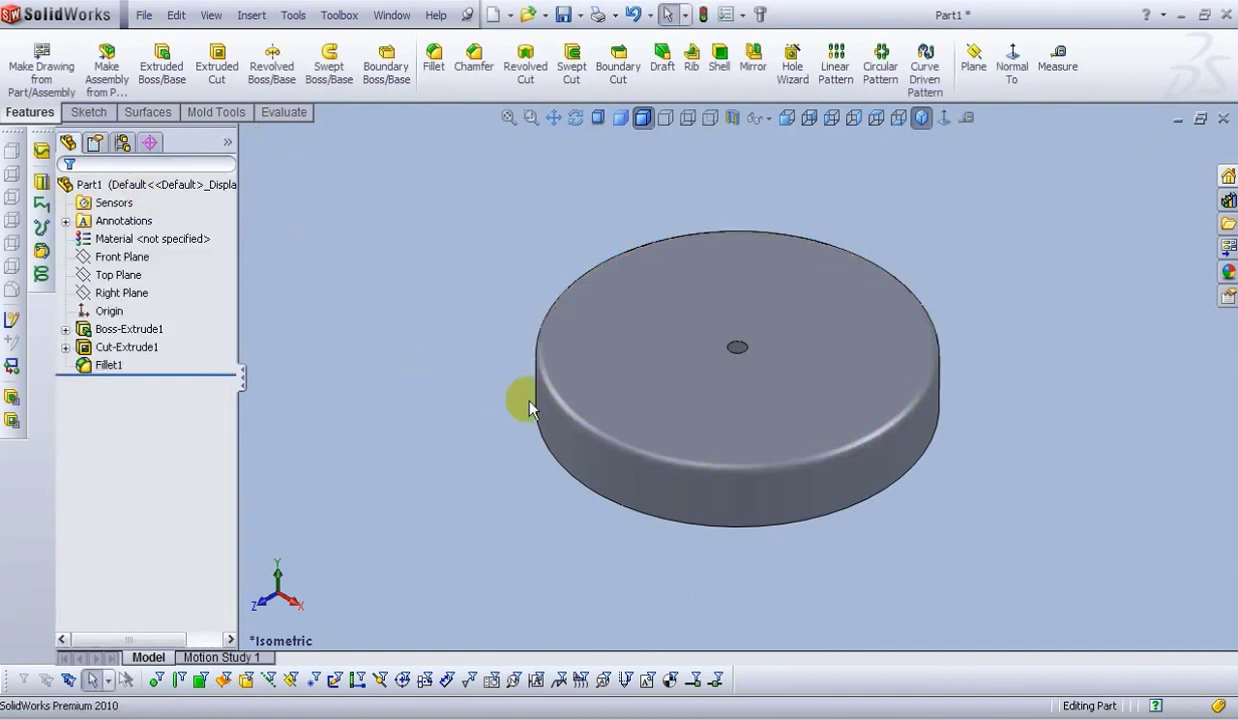
{"action": "middle_click_drag", "start_coordinate": [707, 585], "coordinate": [678, 190]}
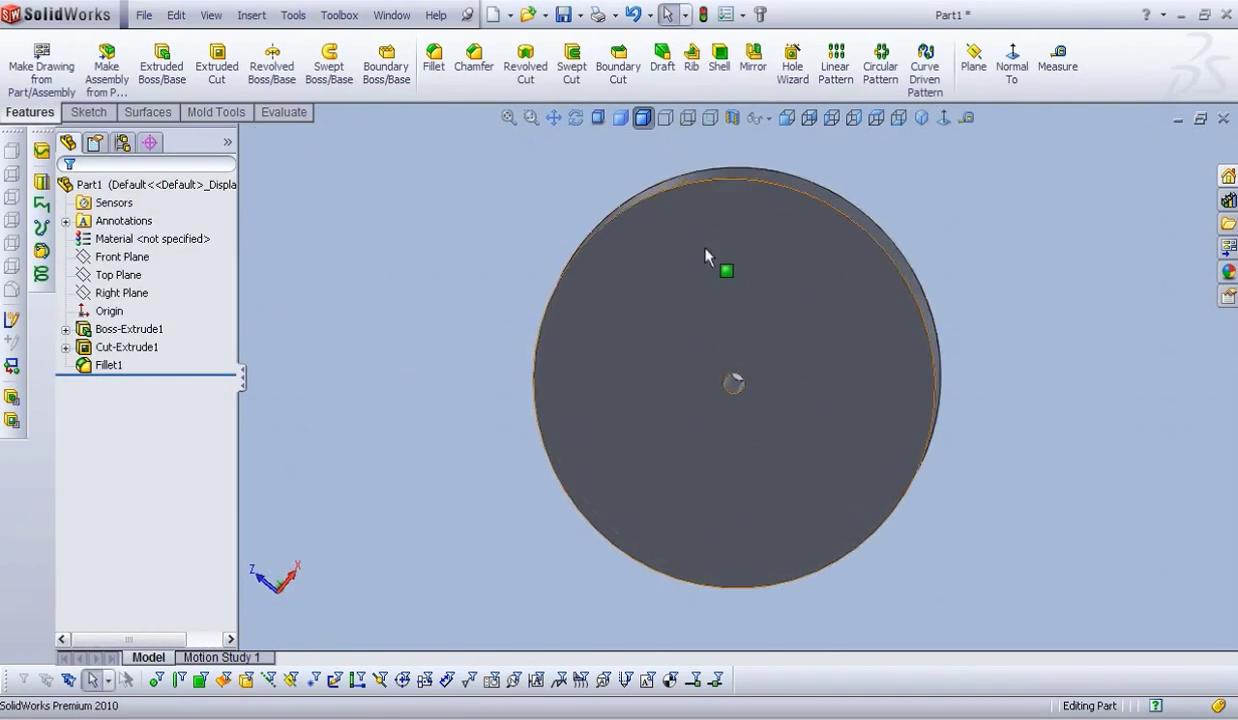
- Start a sketch on the disc's bottom face and draw a centre rectangle about 72 by 43 mm centred on the origin
{"action": "left_click", "coordinate": [707, 290]}
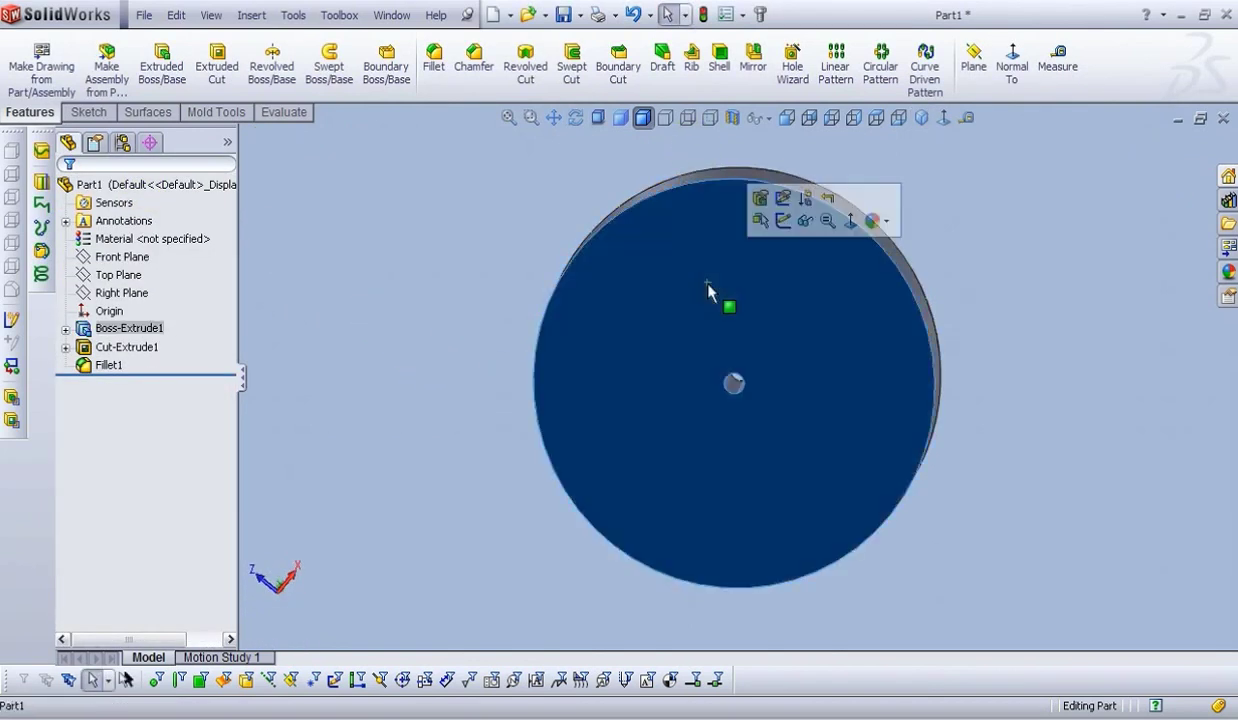
{"action": "left_click", "coordinate": [785, 222]}
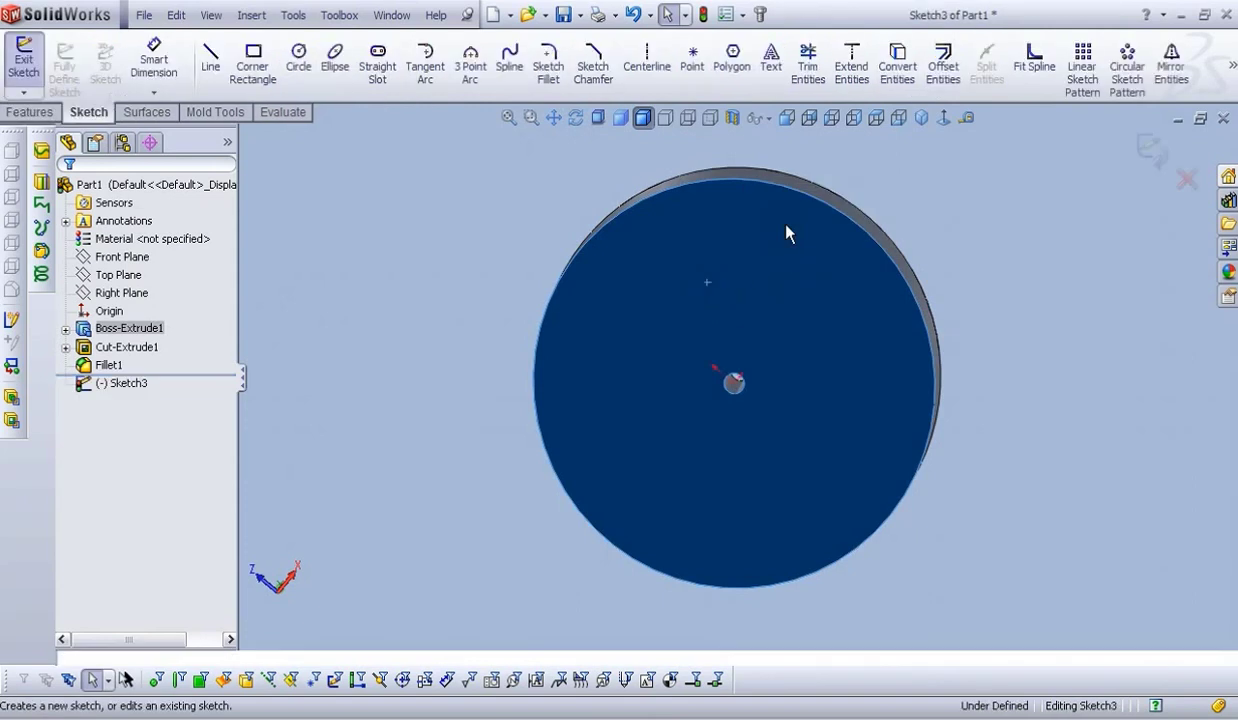
{"action": "left_click", "coordinate": [942, 119]}
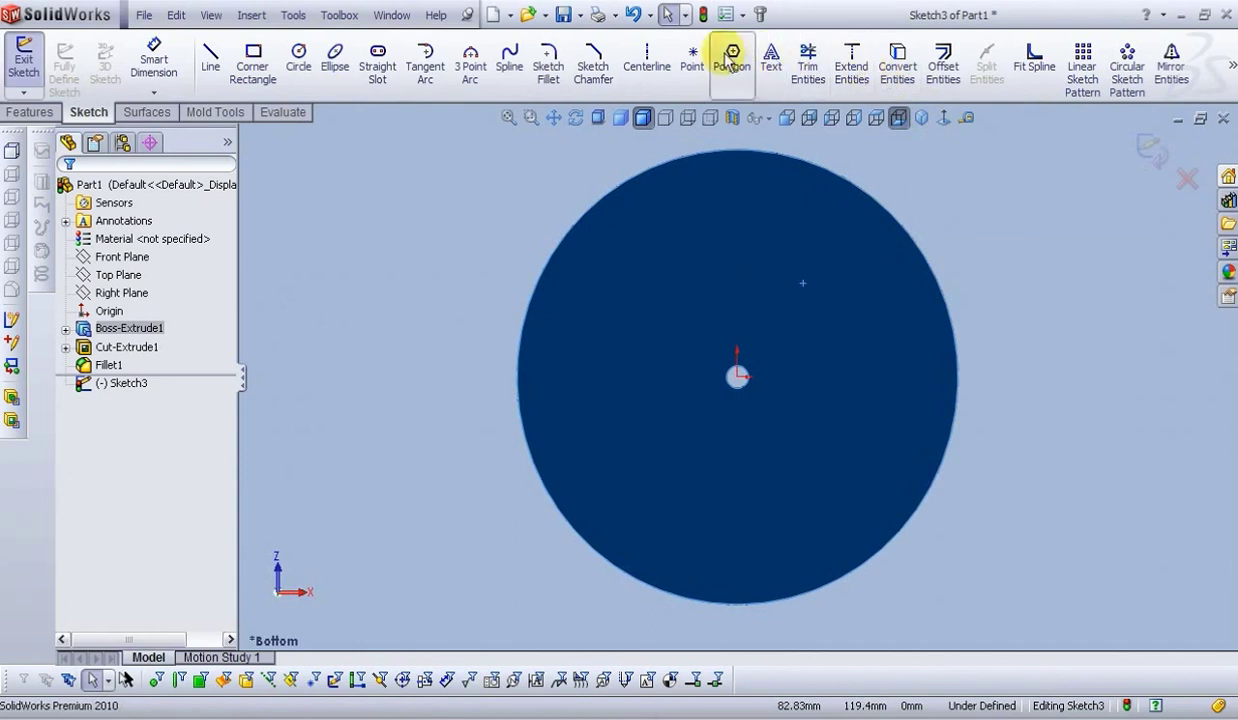
{"action": "left_click", "coordinate": [344, 183]}
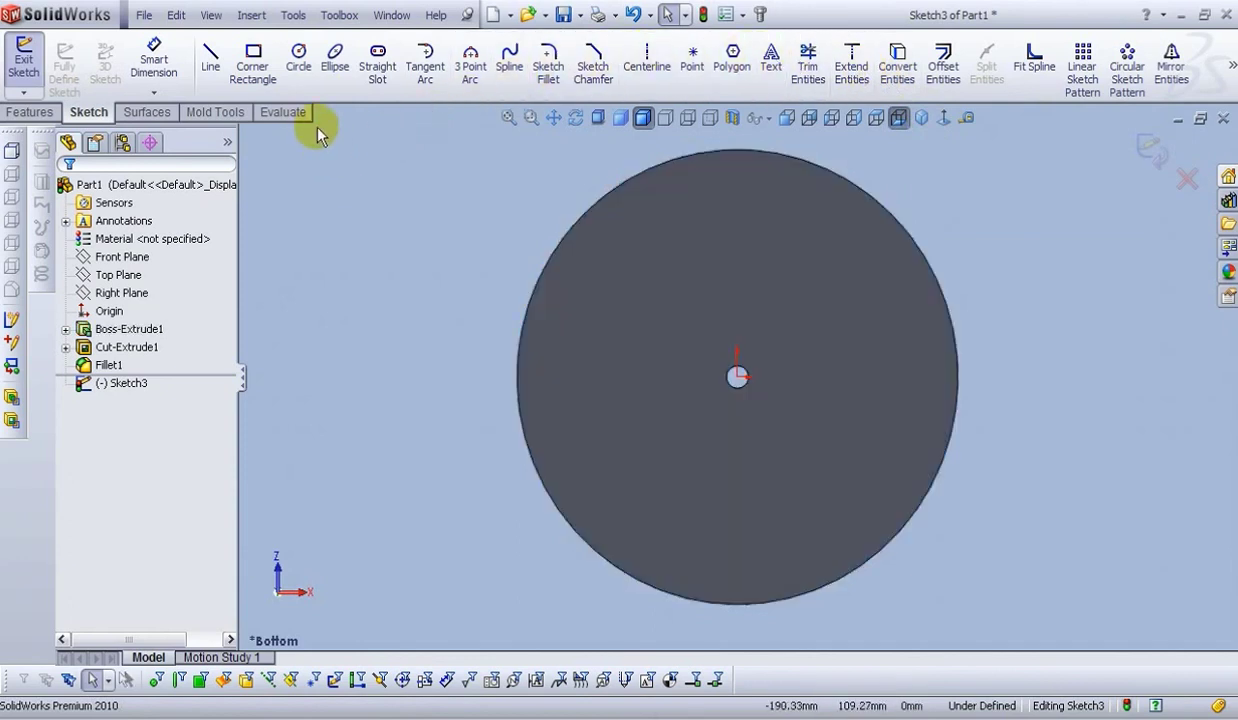
{"action": "left_click", "coordinate": [258, 75]}
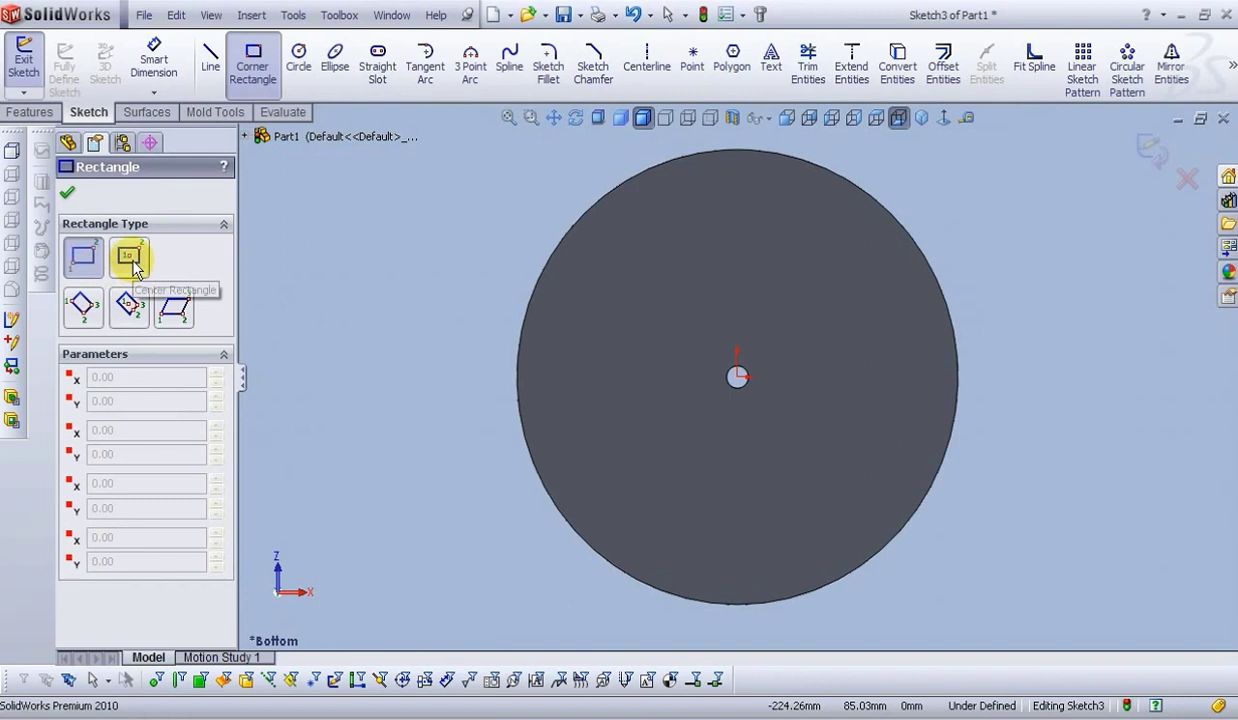
{"action": "left_click", "coordinate": [130, 258]}
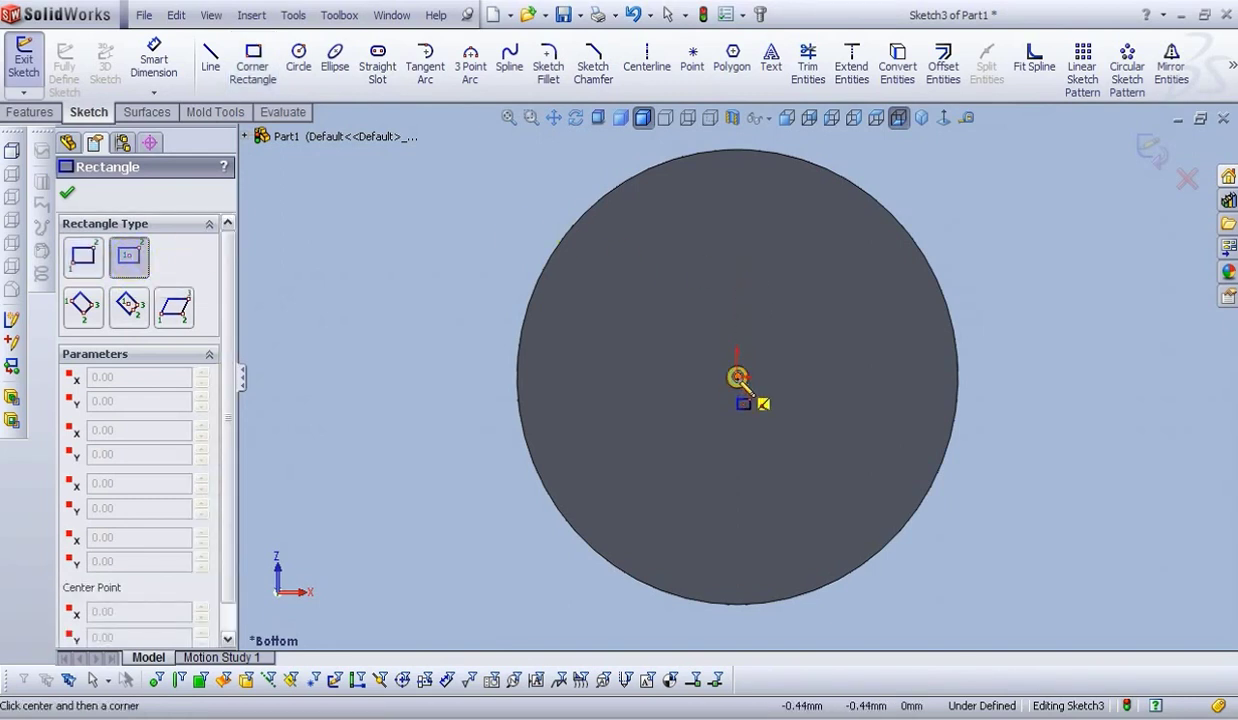
{"action": "left_click", "coordinate": [737, 377]}
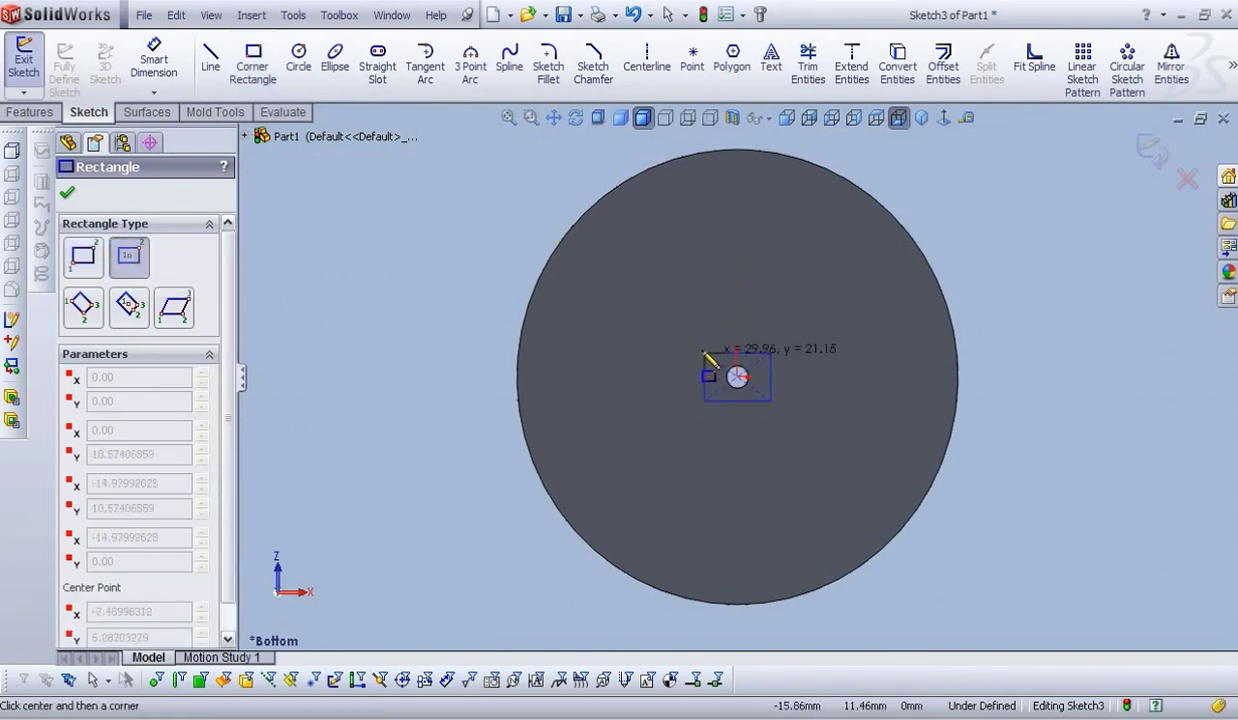
{"action": "left_click", "coordinate": [658, 329]}
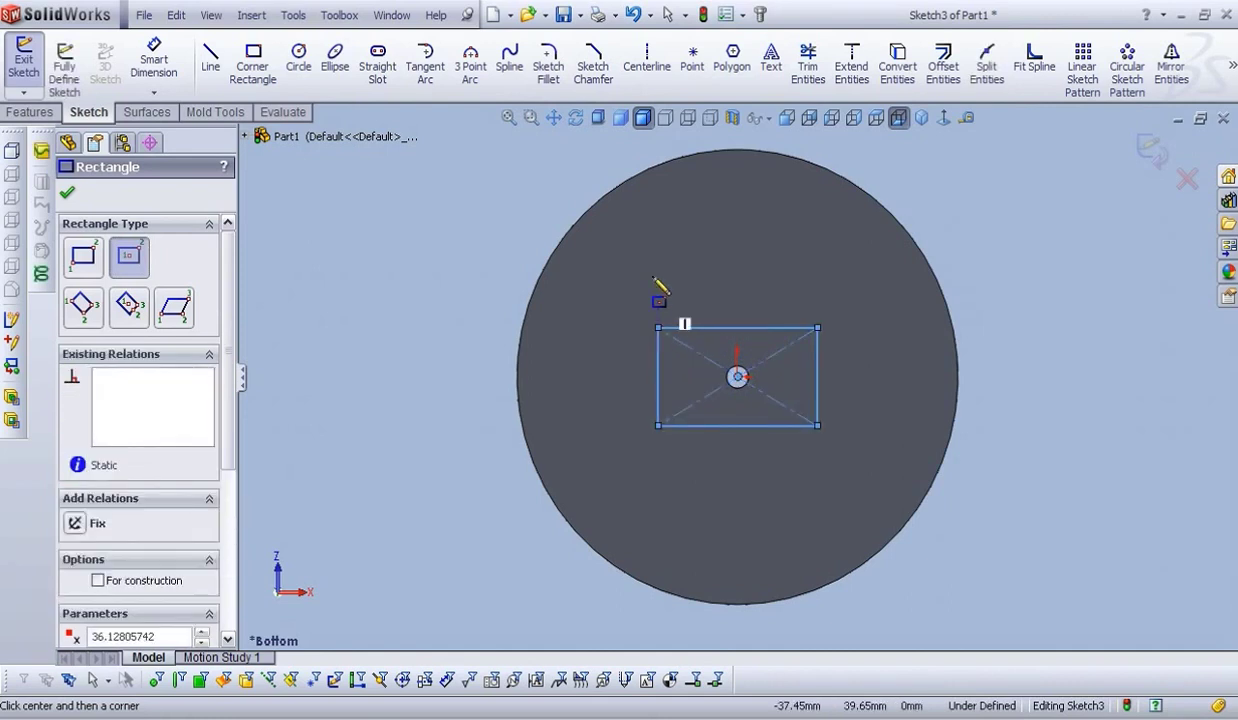
- Dimension the rectangle's width and height to 50 mm each and exit the sketch
{"action": "left_click", "coordinate": [155, 58]}
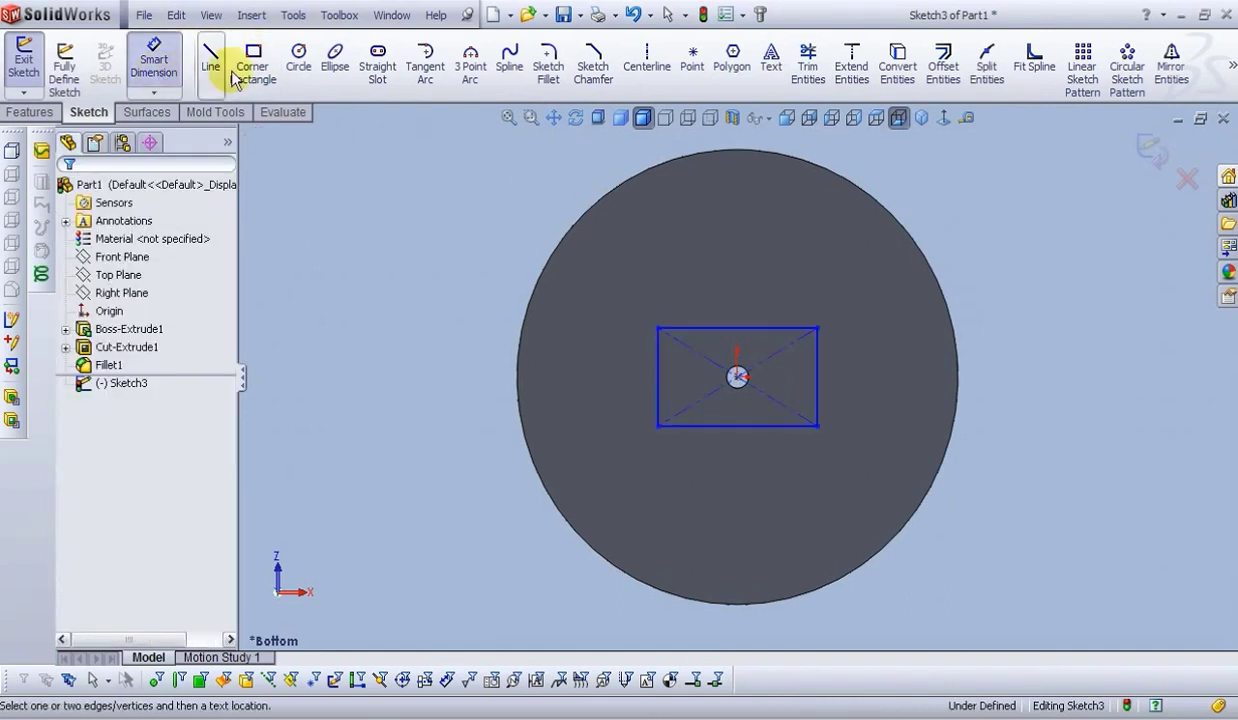
{"action": "left_click", "coordinate": [760, 330]}
{"action": "left_click", "coordinate": [741, 279]}
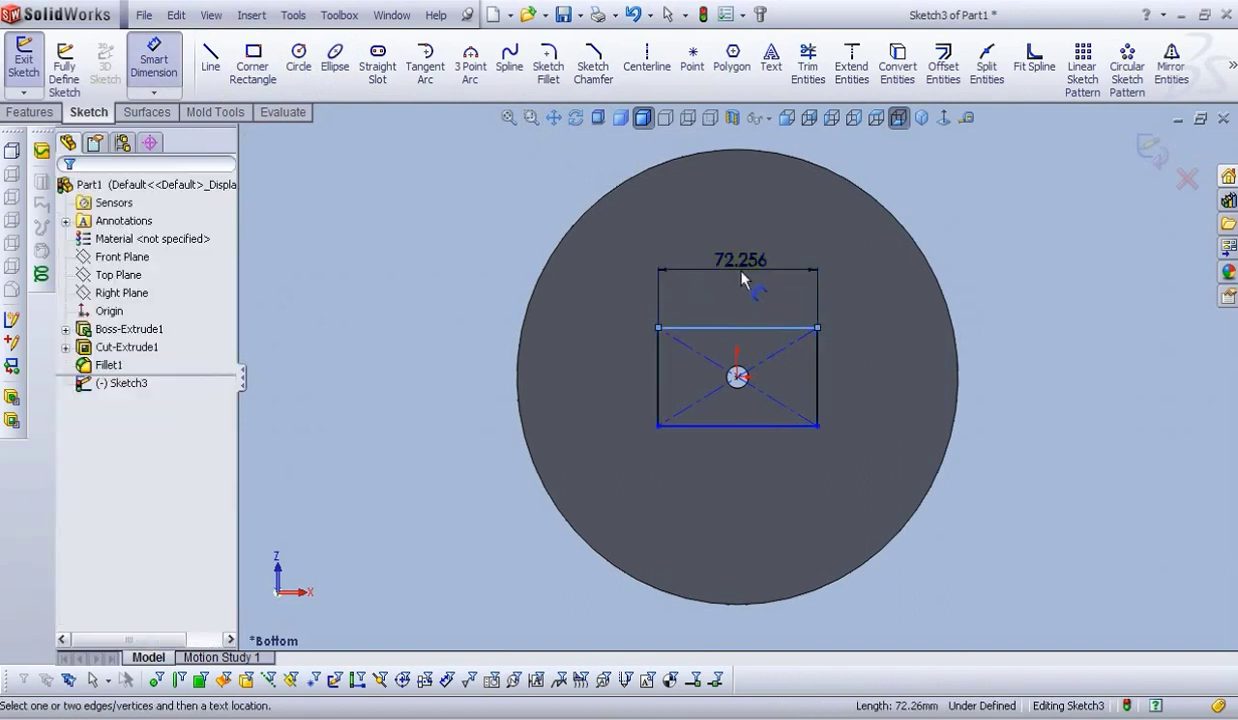
{"action": "type", "text": "50"}
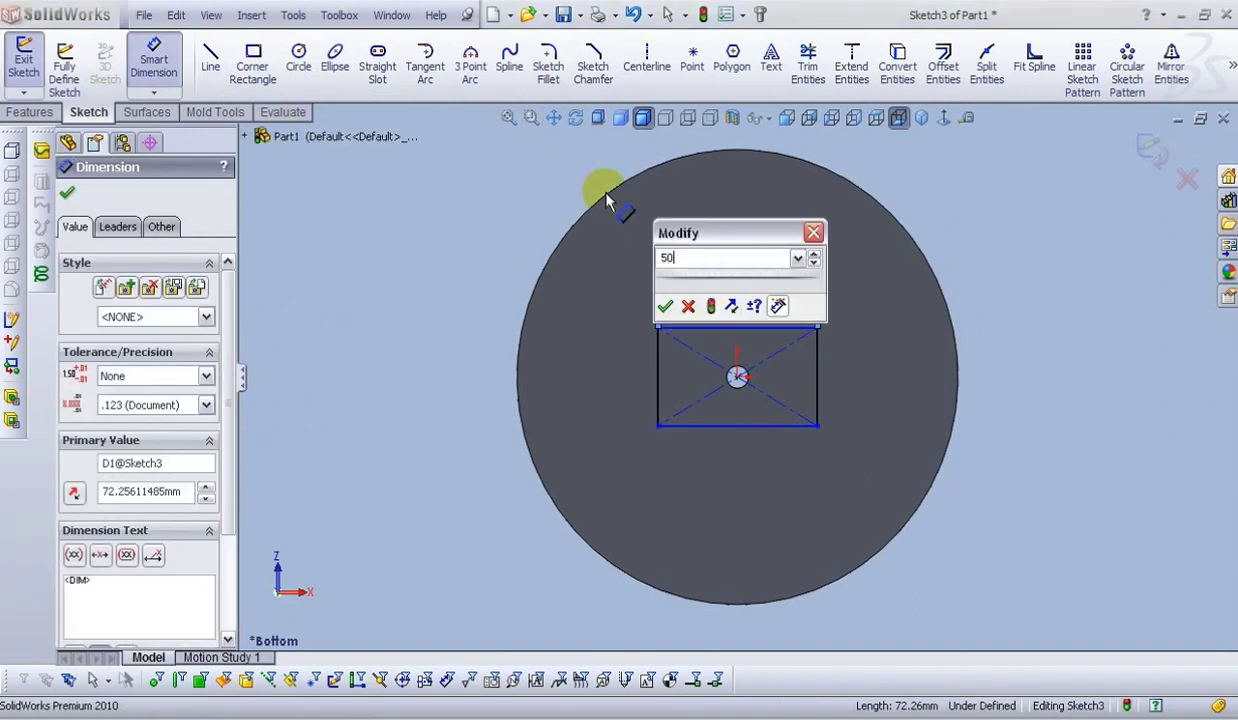
{"action": "key", "text": "Return"}
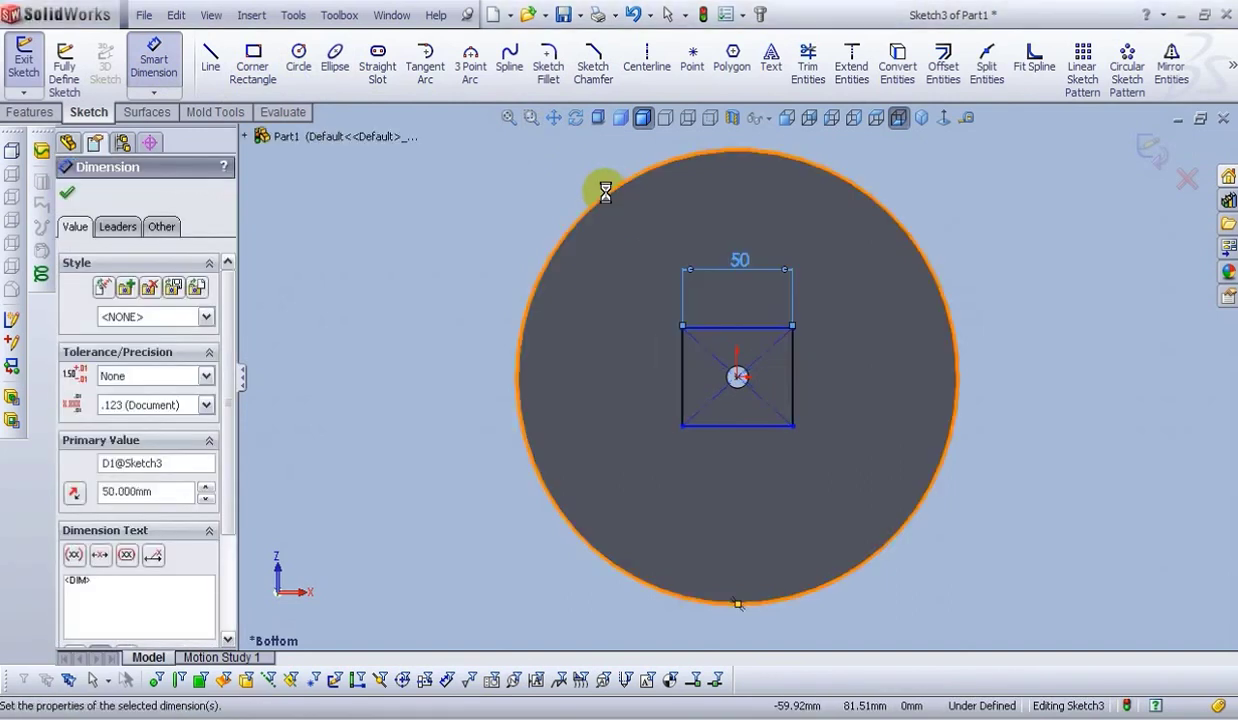
{"action": "left_click", "coordinate": [793, 400]}
{"action": "left_click", "coordinate": [858, 383]}
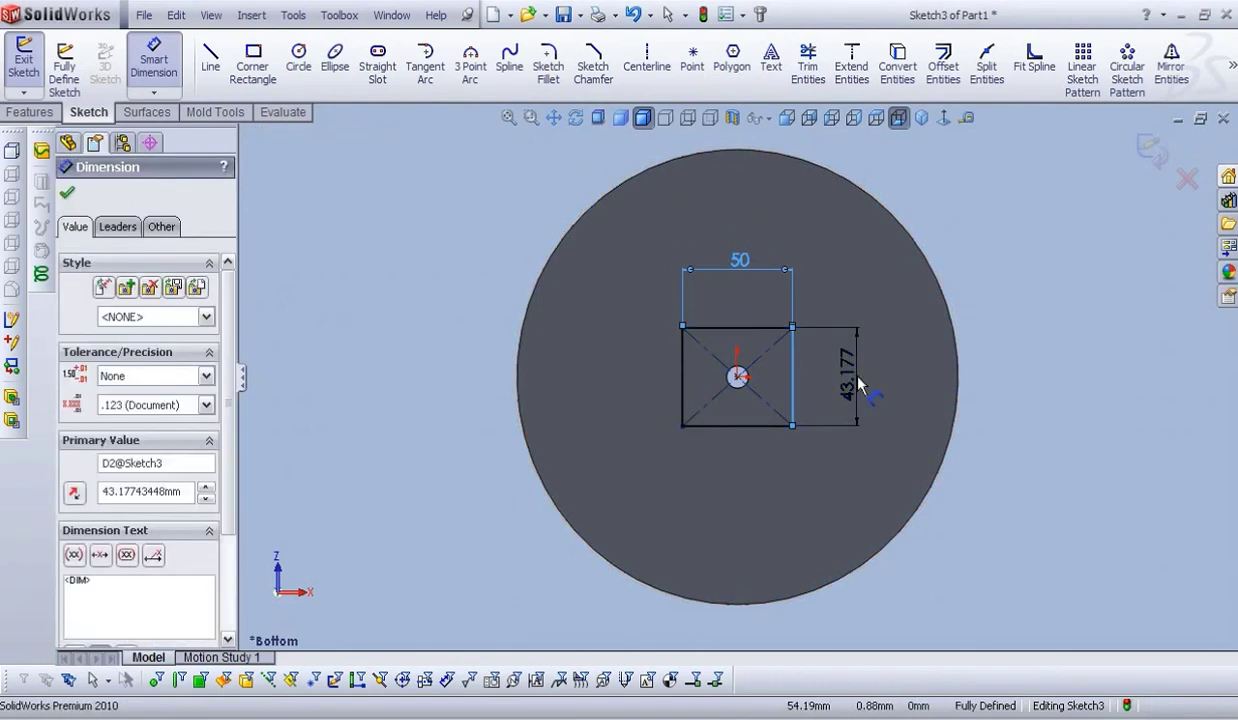
{"action": "type", "text": "50"}
{"action": "key", "text": "Return"}
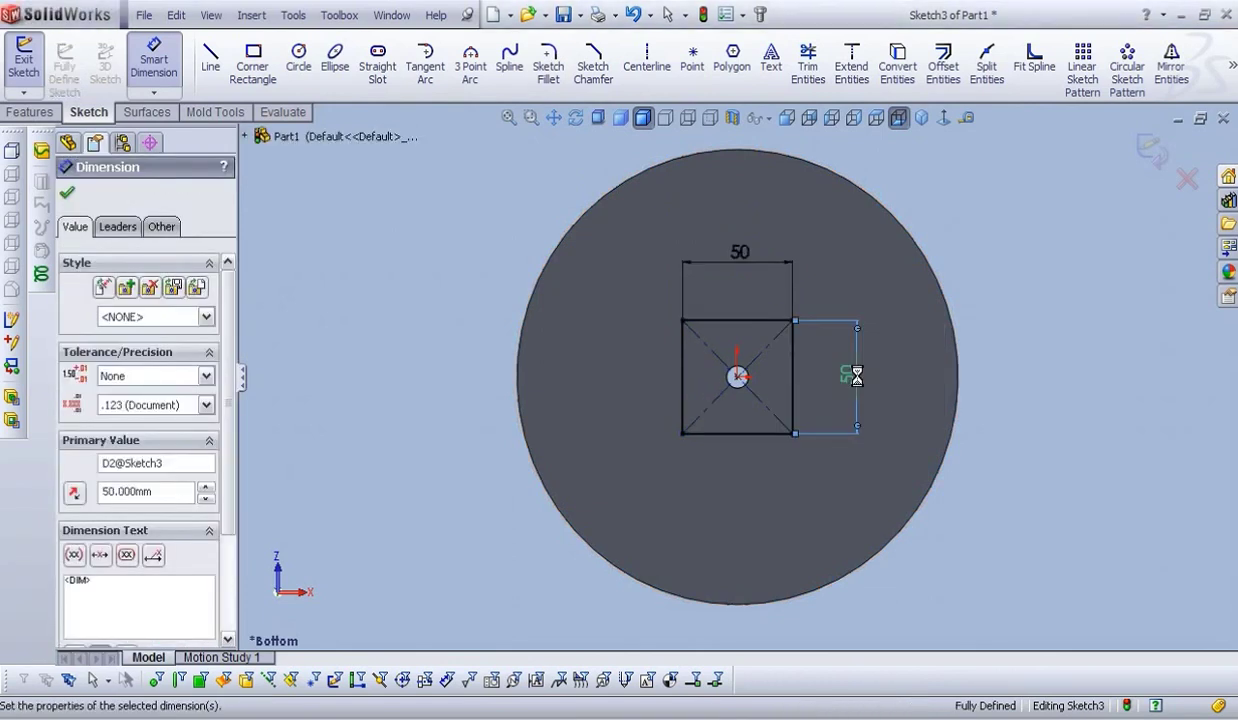
{"action": "left_click", "coordinate": [1150, 158]}
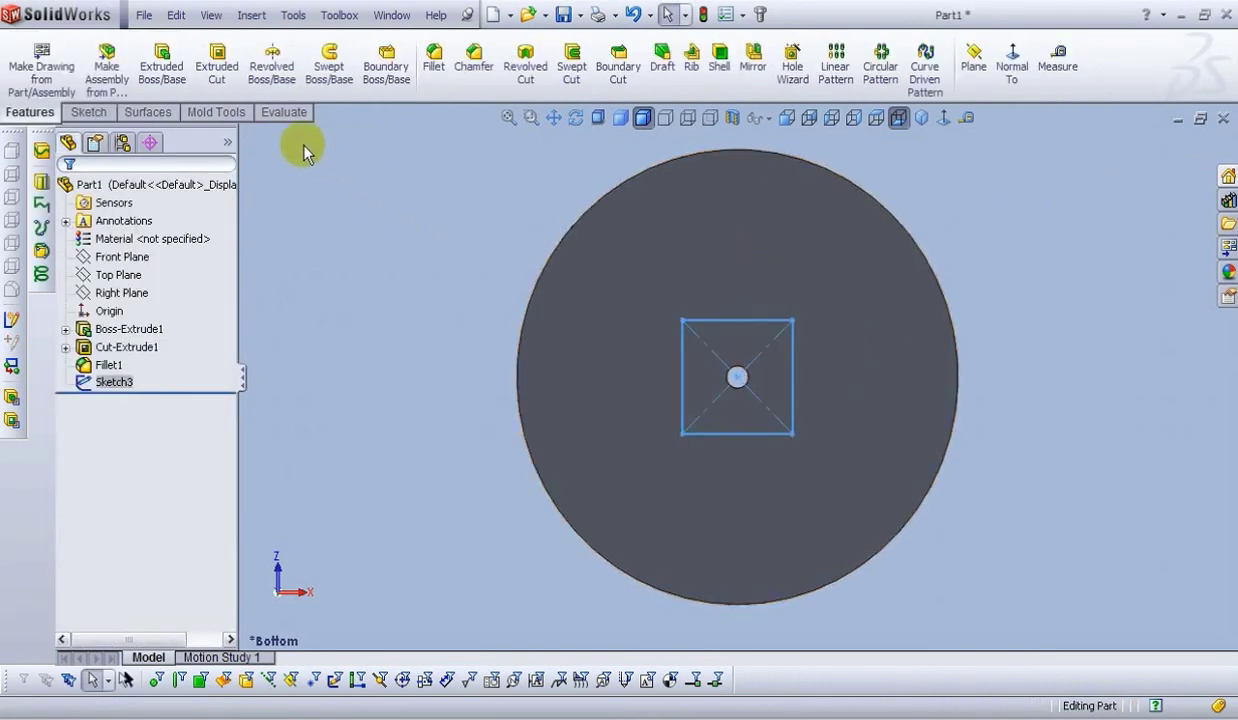
- Cut the square into the disc's underside with a Blind Extruded Cut 2.5 mm deep
{"action": "left_click", "coordinate": [217, 62]}
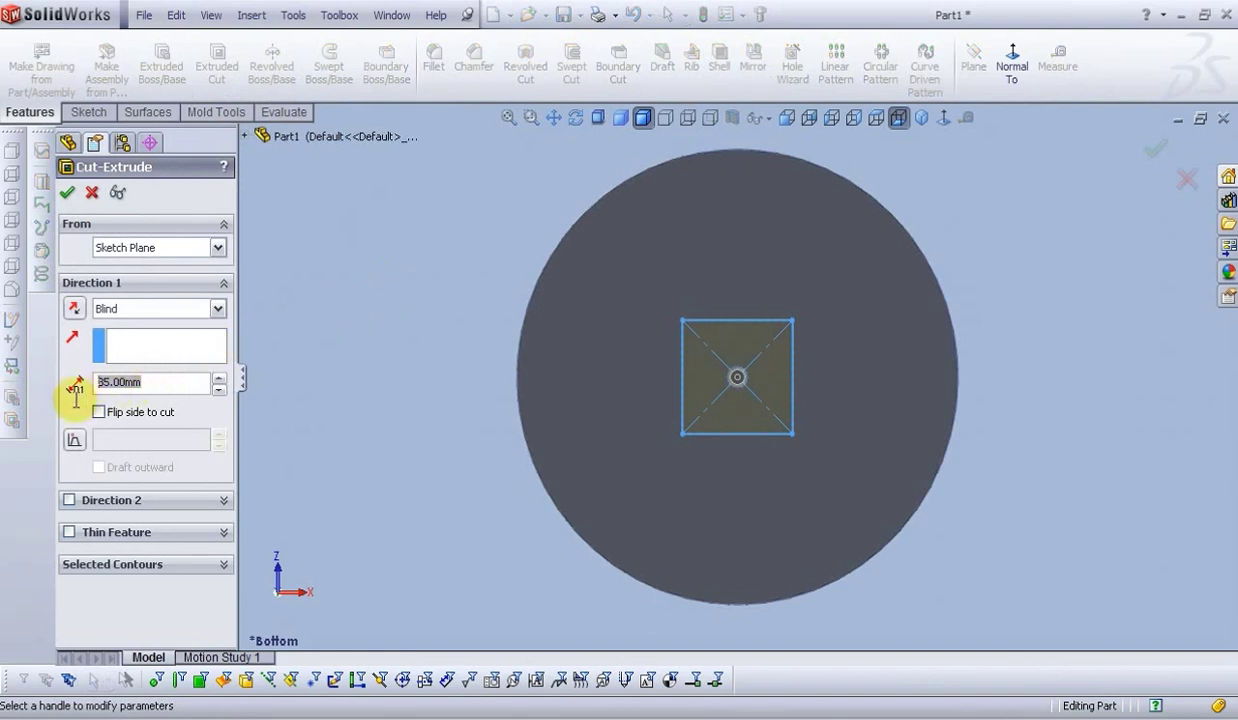
{"action": "type", "text": "2."}
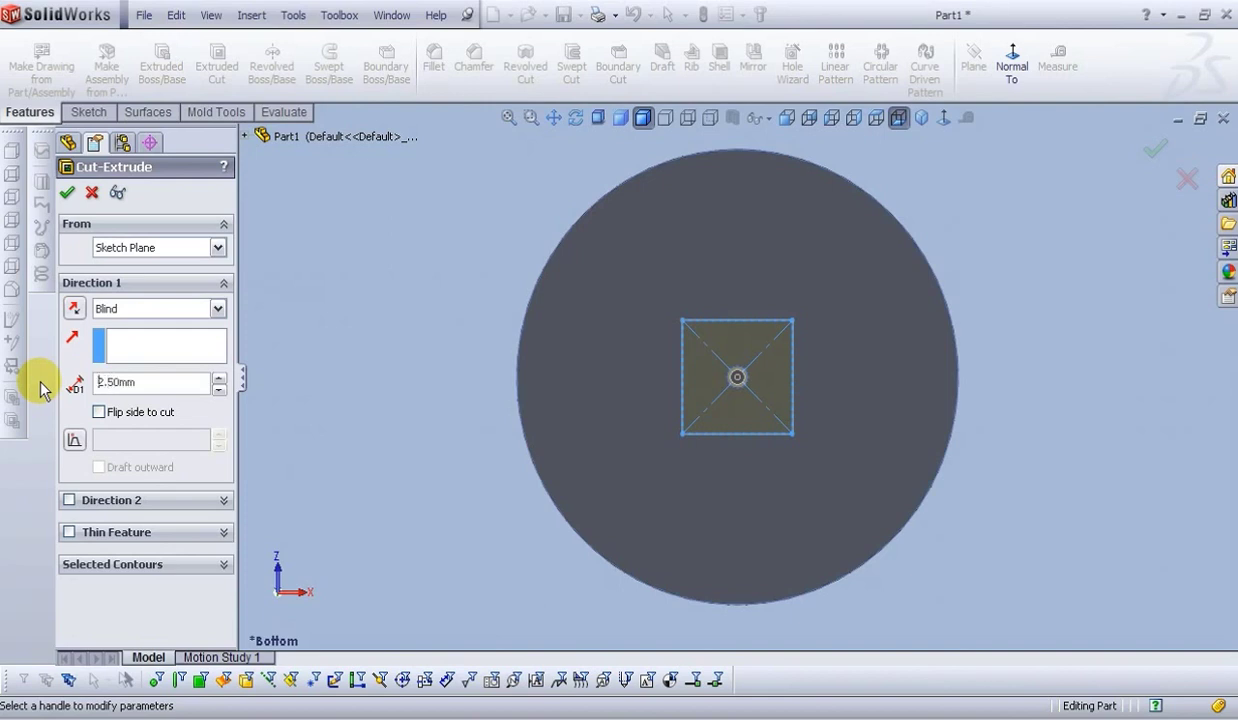
{"action": "left_click", "coordinate": [70, 193]}
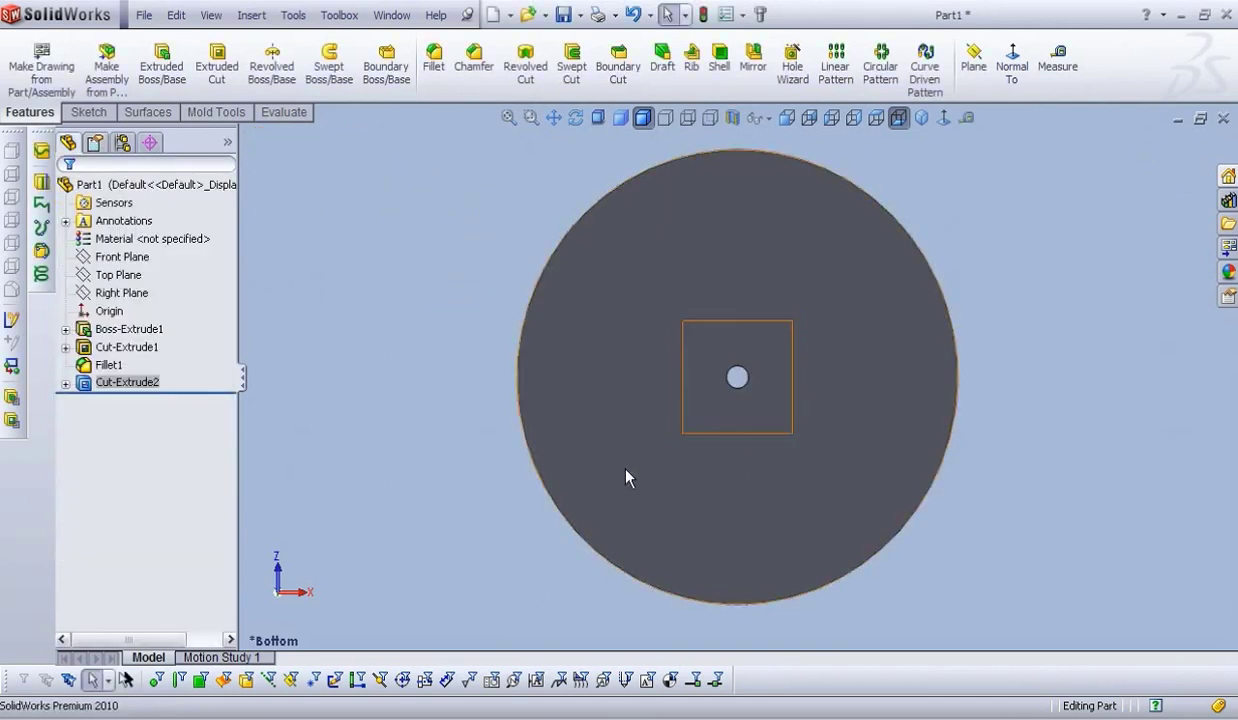
- Apply a constant-radius 2 mm fillet to the four vertical corner edges of the square pocket
{"action": "middle_click_drag", "start_coordinate": [655, 500], "coordinate": [706, 274]}
{"action": "scroll", "coordinate": [775, 350], "scroll_direction": "down", "scroll_amount": 4}
{"action": "middle_click_drag", "start_coordinate": [767, 345], "coordinate": [662, 280]}
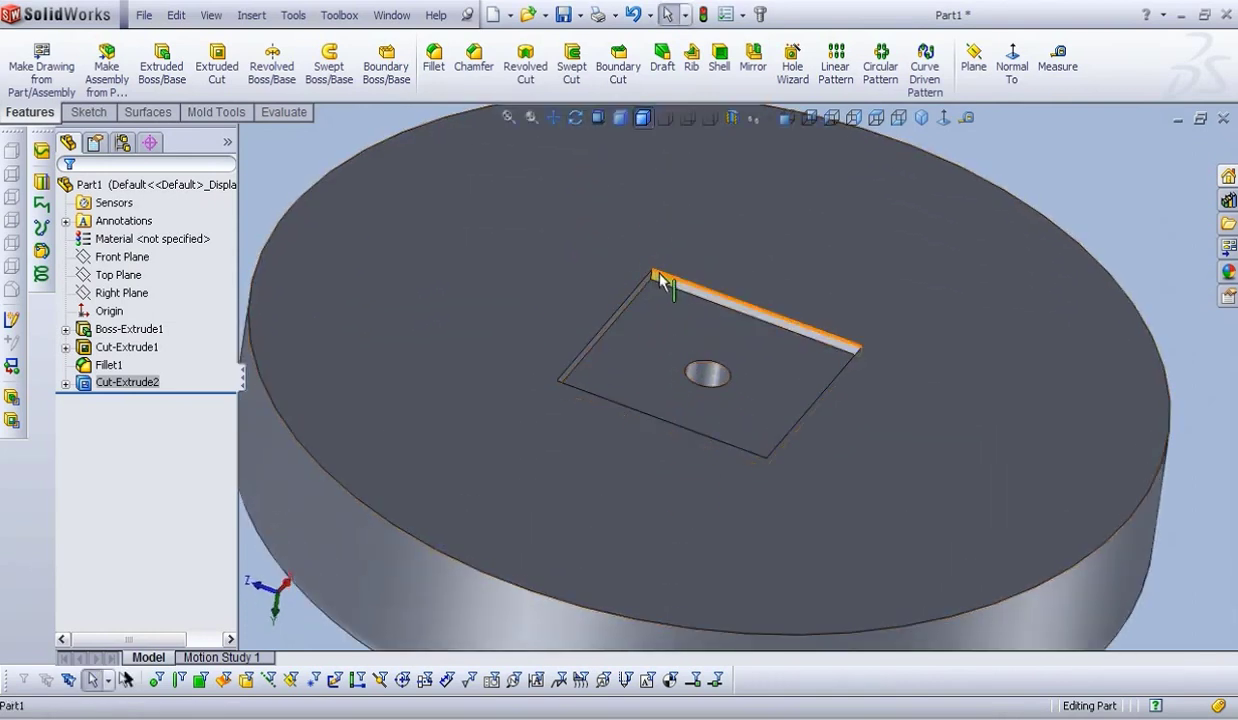
{"action": "left_click", "coordinate": [432, 66]}
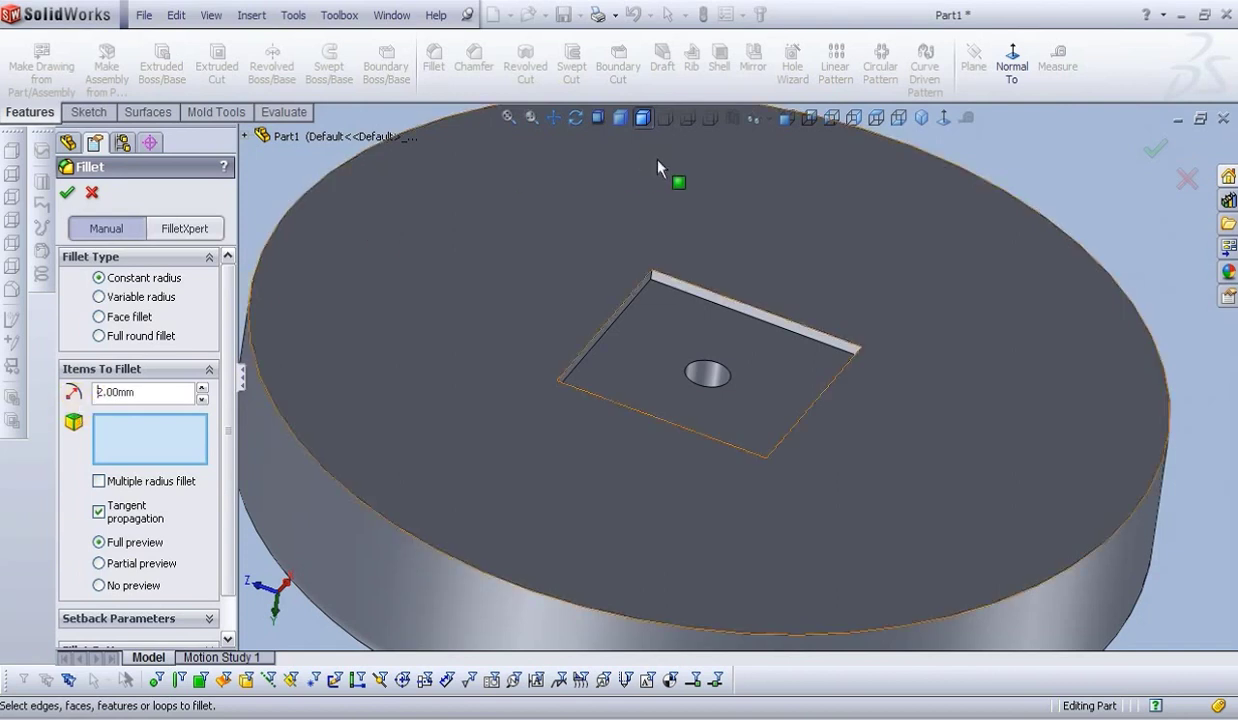
{"action": "scroll", "coordinate": [648, 275], "scroll_direction": "down", "scroll_amount": 5}
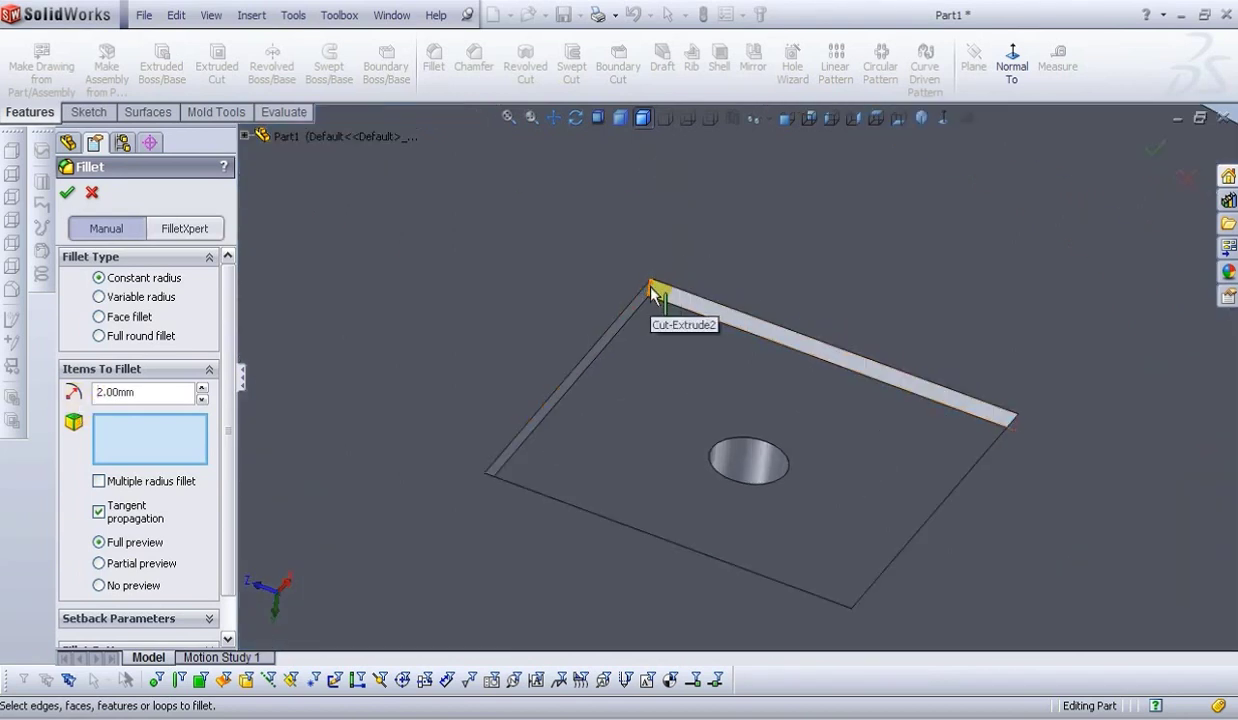
{"action": "left_click", "coordinate": [651, 289]}
{"action": "middle_click_drag", "start_coordinate": [900, 500], "coordinate": [912, 445]}
{"action": "left_click", "coordinate": [876, 432]}
{"action": "scroll", "coordinate": [876, 432], "scroll_direction": "up", "scroll_amount": 5}
{"action": "middle_click_drag", "start_coordinate": [787, 492], "coordinate": [746, 428]}
{"action": "scroll", "coordinate": [735, 375], "scroll_direction": "down", "scroll_amount": 4}
{"action": "left_click", "coordinate": [738, 382]}
{"action": "middle_click_drag", "start_coordinate": [738, 382], "coordinate": [718, 427]}
{"action": "scroll", "coordinate": [718, 427], "scroll_direction": "down", "scroll_amount": 3}
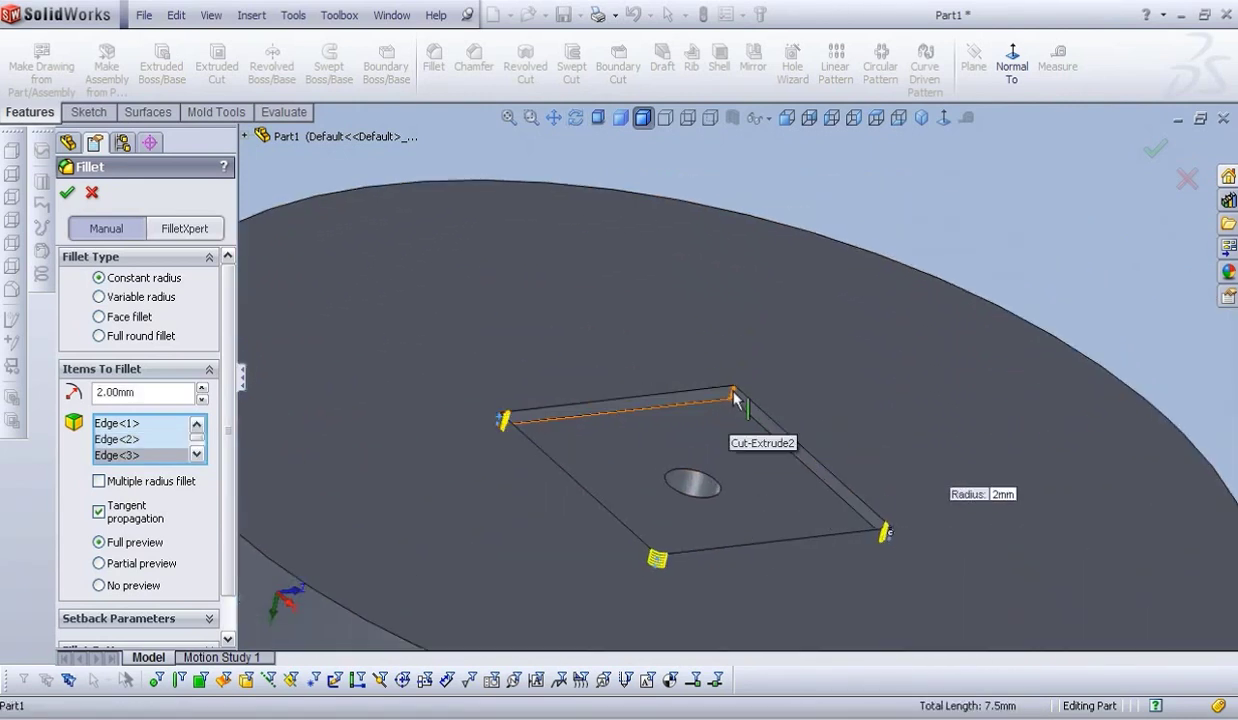
{"action": "left_click", "coordinate": [736, 398]}
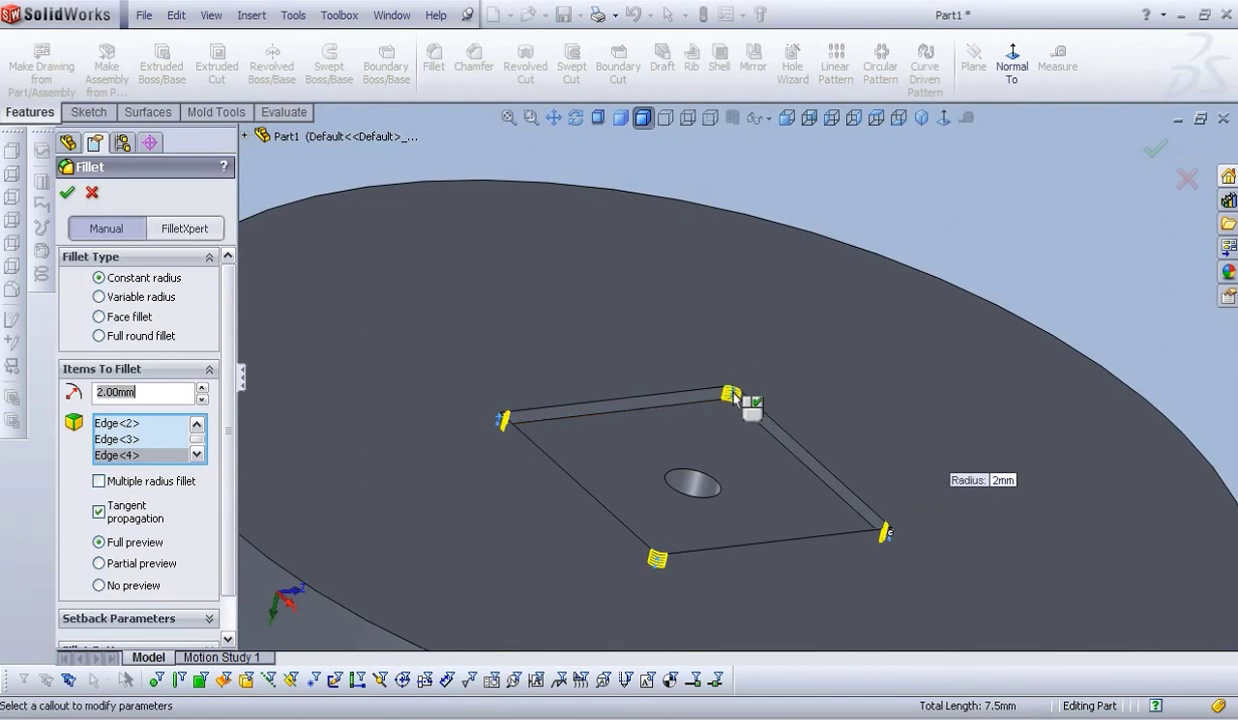
{"action": "left_click", "coordinate": [67, 192]}
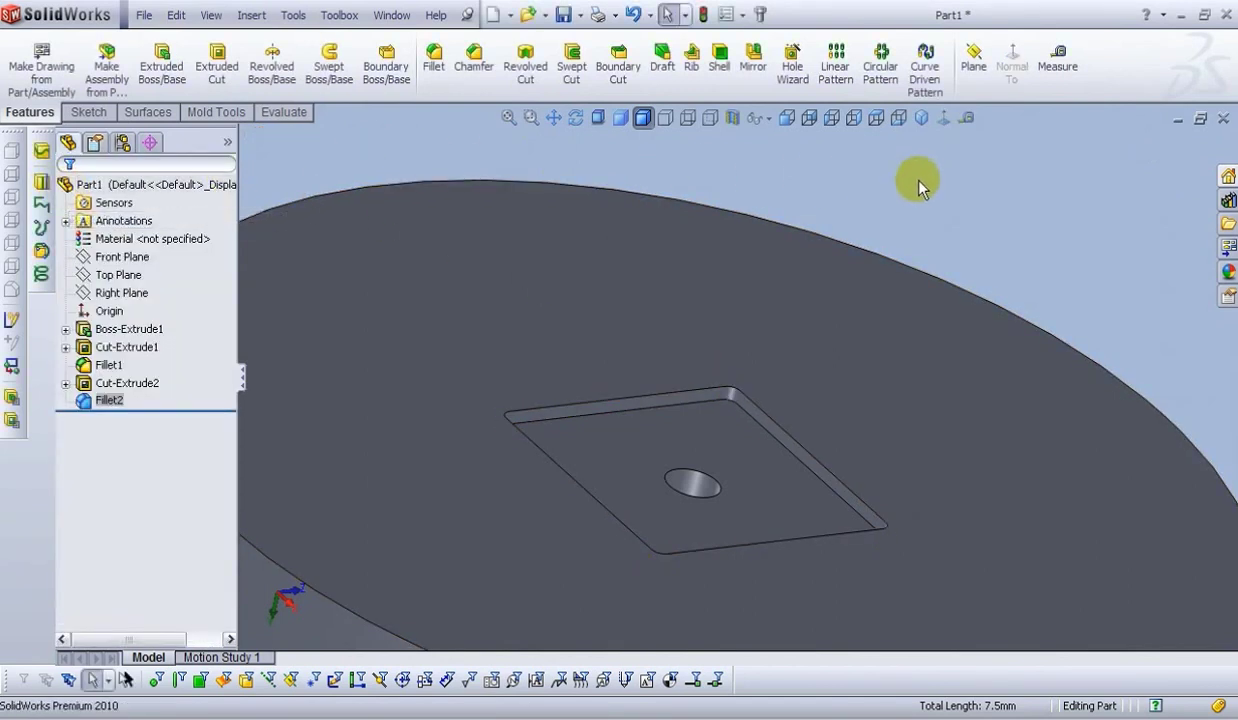
- Show the disc in isometric view and save the part as Base in the Paper towel holder folder
{"action": "left_click", "coordinate": [921, 118]}
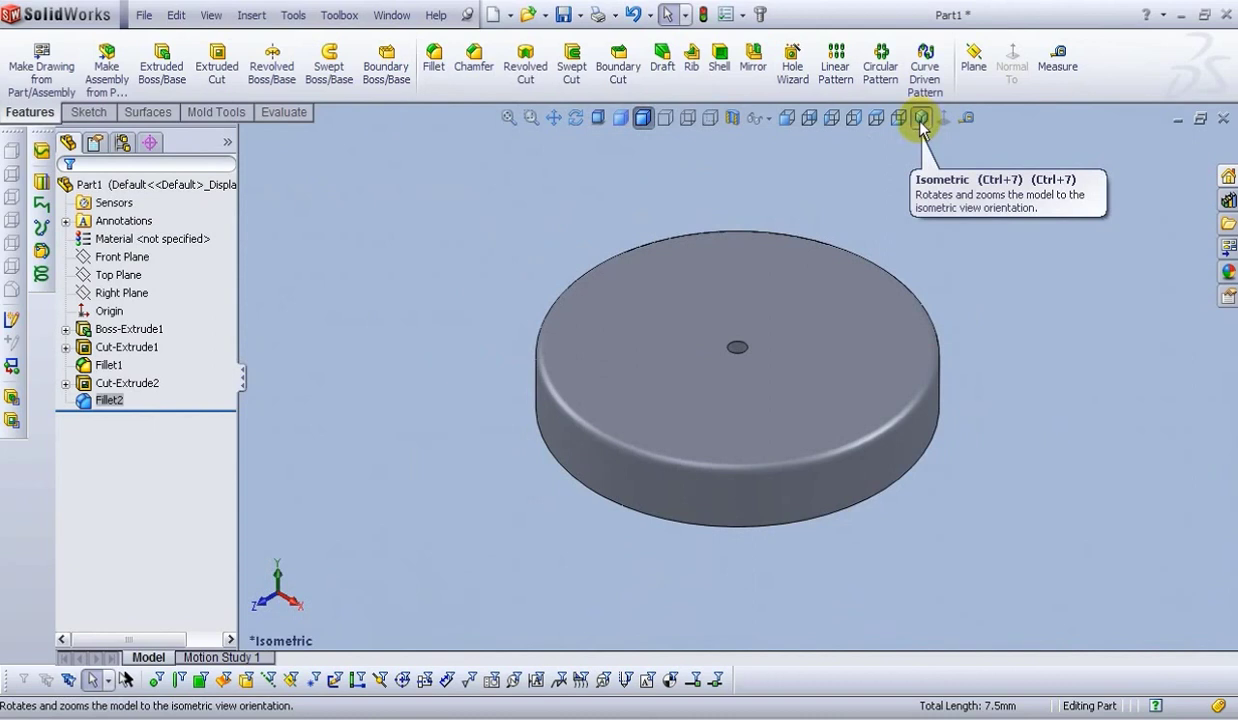
{"action": "key", "text": "Escape"}
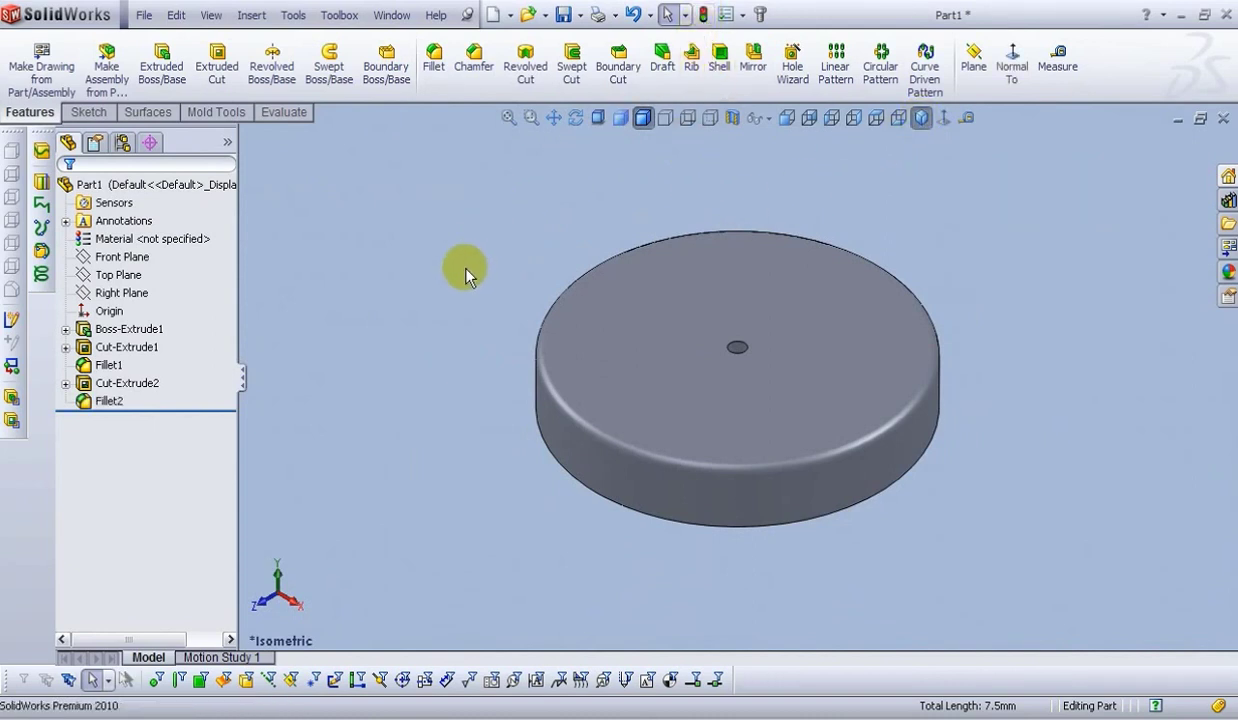
{"action": "left_click", "coordinate": [144, 15]}
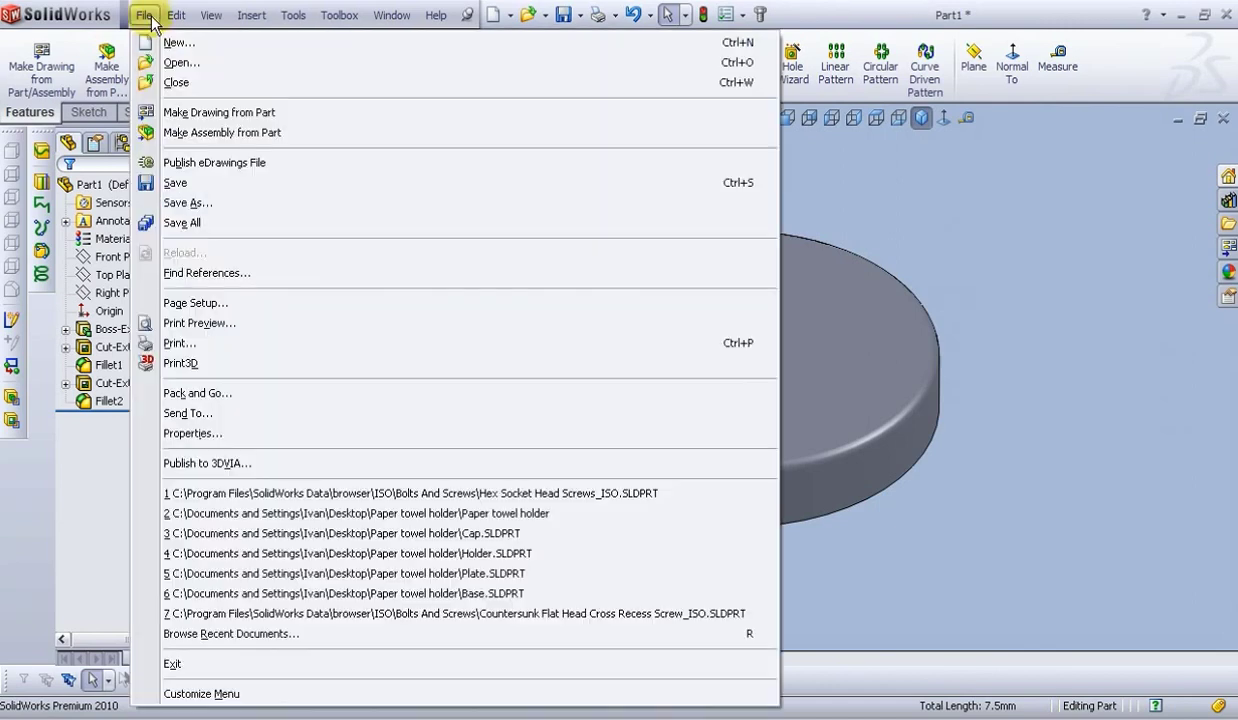
{"action": "left_click", "coordinate": [195, 201]}
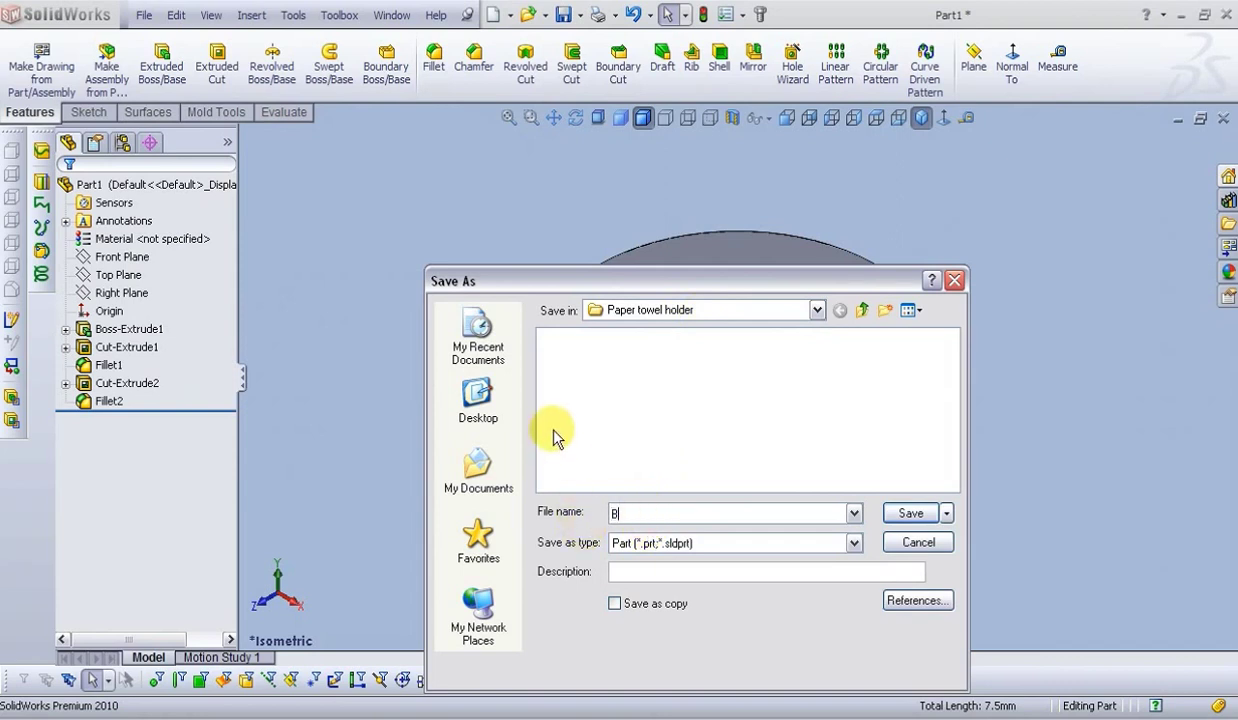
{"action": "left_click", "coordinate": [907, 514]}
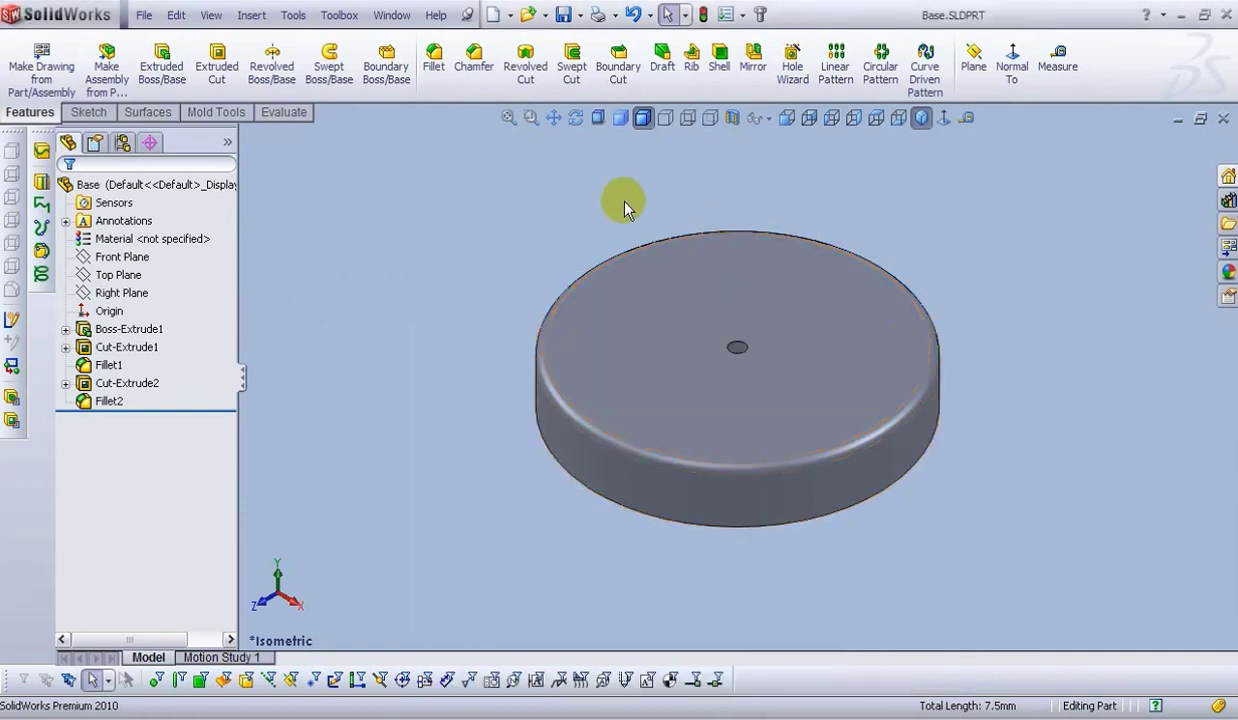
- Create a new part document and start a sketch on the Top Plane
{"action": "left_click", "coordinate": [493, 16]}
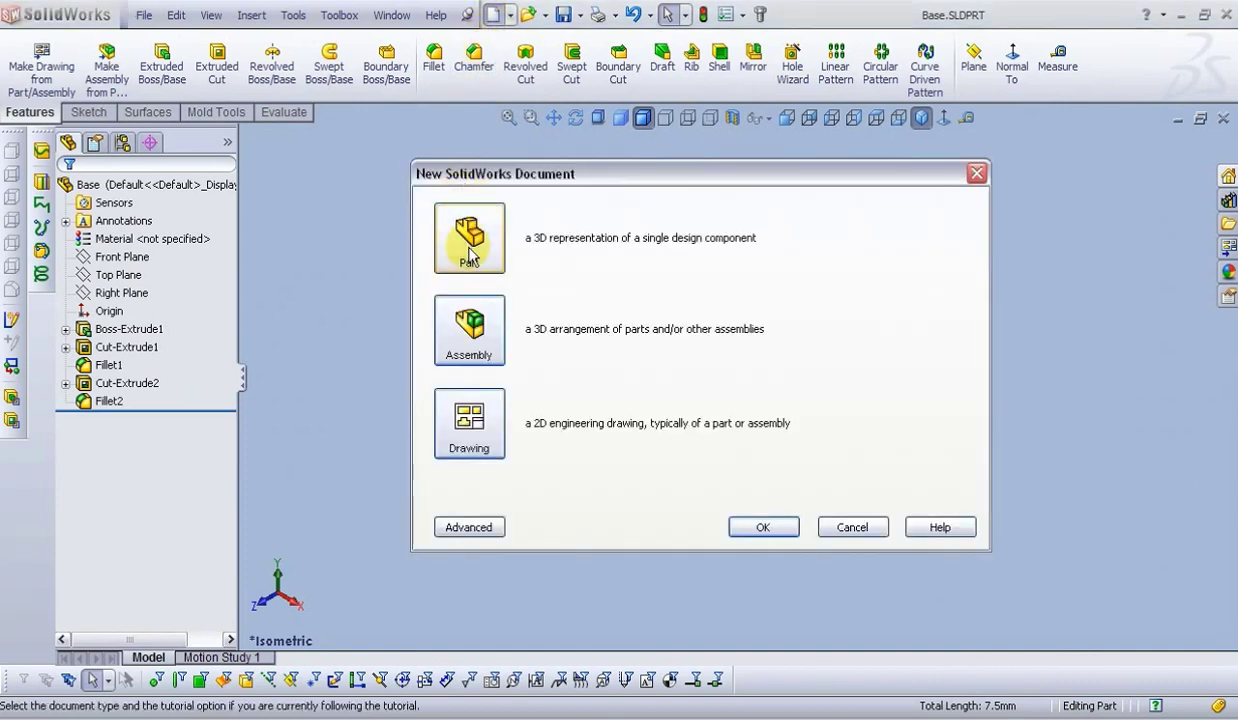
{"action": "left_click", "coordinate": [777, 531]}
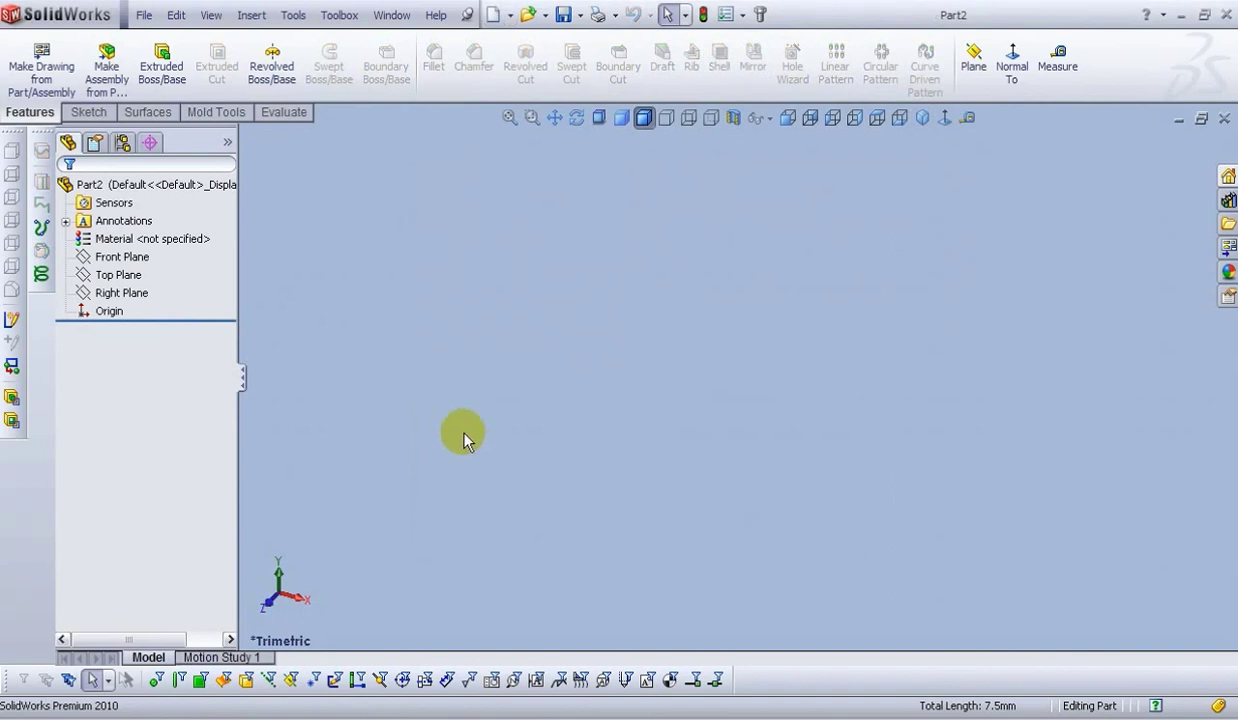
{"action": "left_click", "coordinate": [118, 276]}
{"action": "left_click", "coordinate": [127, 249]}
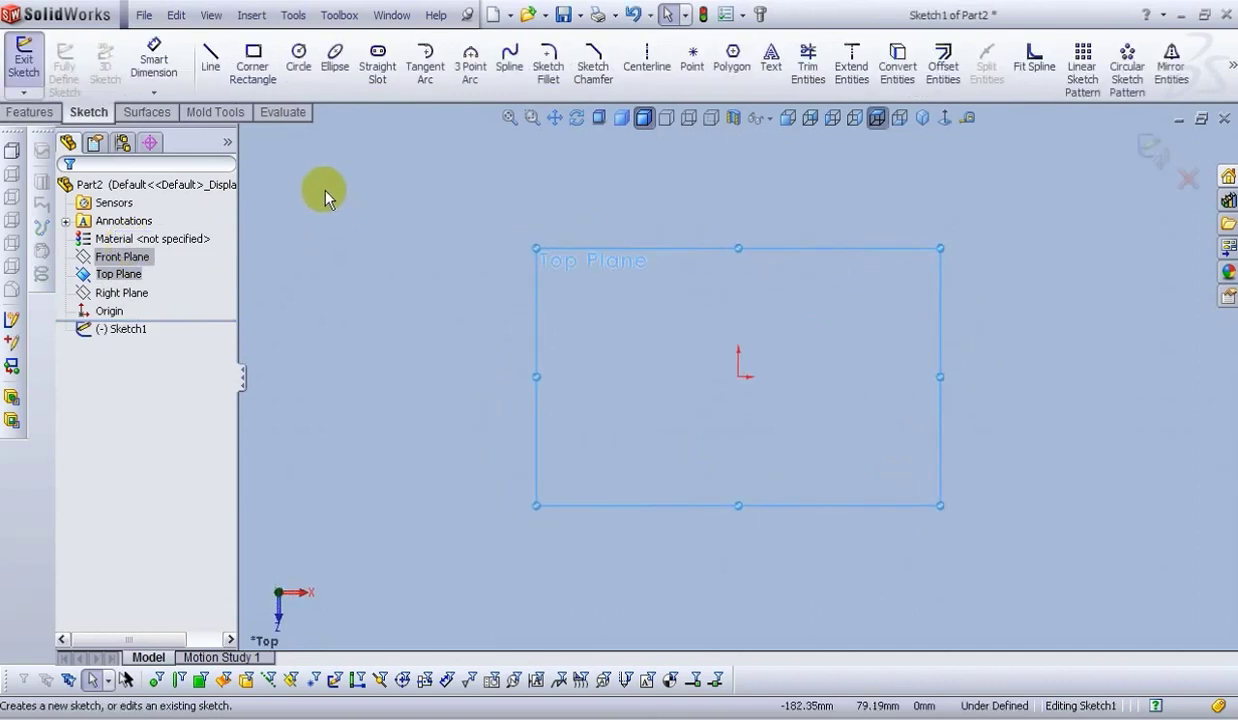
- Draw a center rectangle about 60 by 56 mm centred on the origin
{"action": "left_click", "coordinate": [260, 74]}
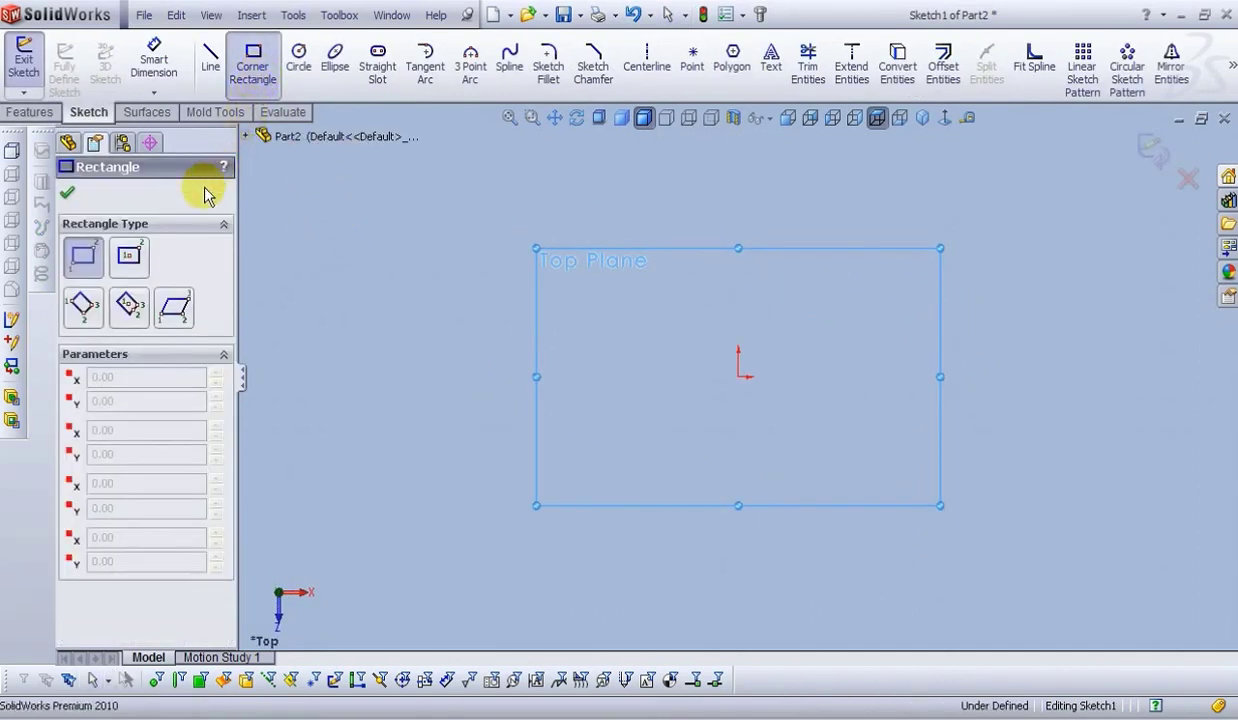
{"action": "left_click", "coordinate": [130, 260]}
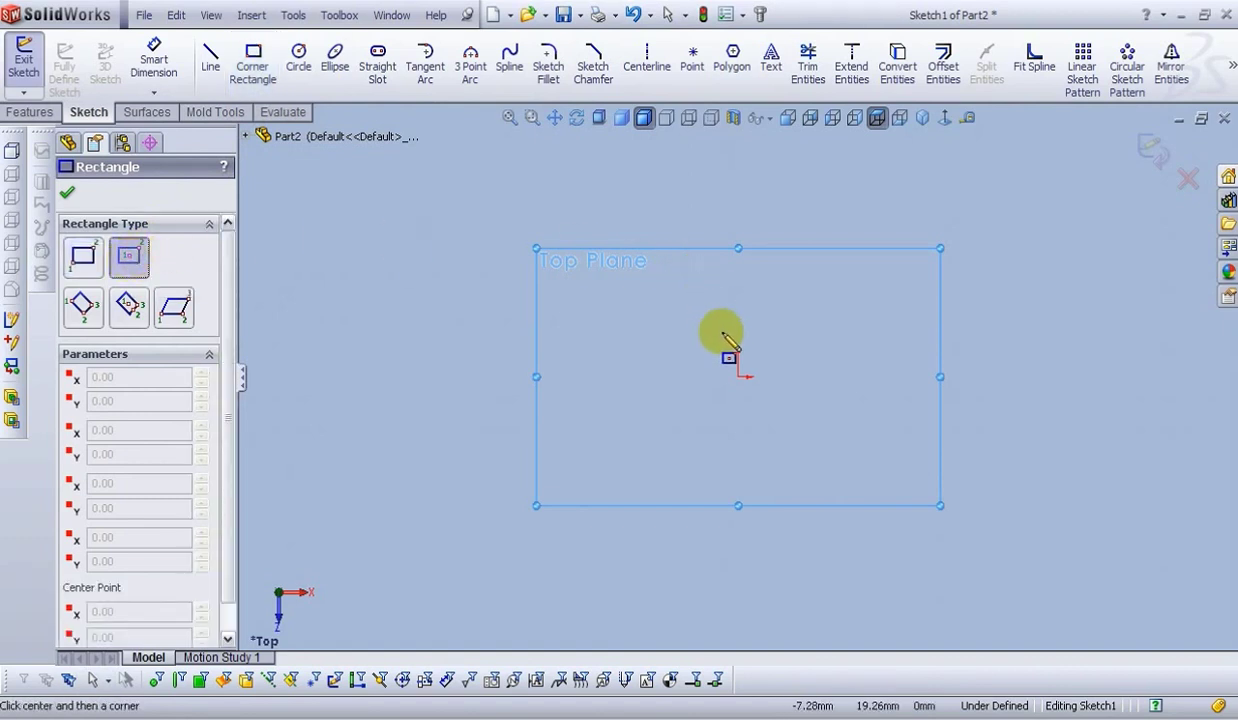
{"action": "left_click", "coordinate": [738, 376]}
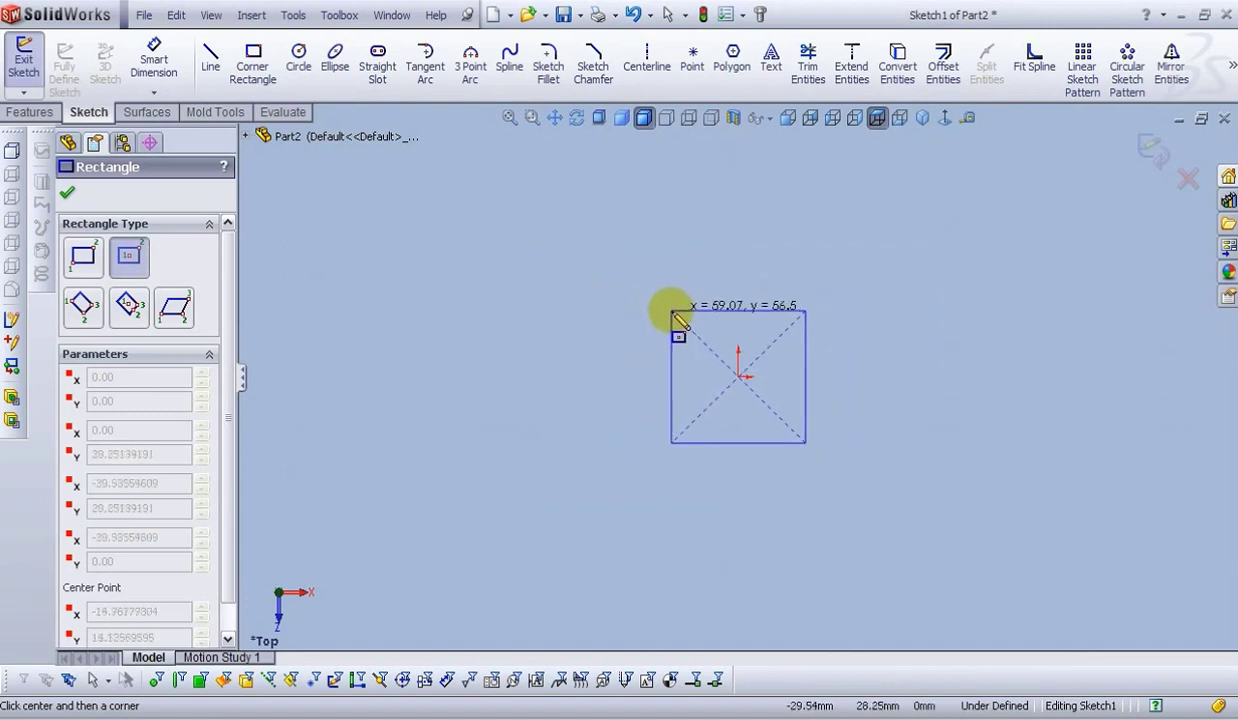
{"action": "left_click", "coordinate": [671, 311]}
- Dimension the rectangle's width and height to 40 mm each
{"action": "left_click", "coordinate": [154, 64]}
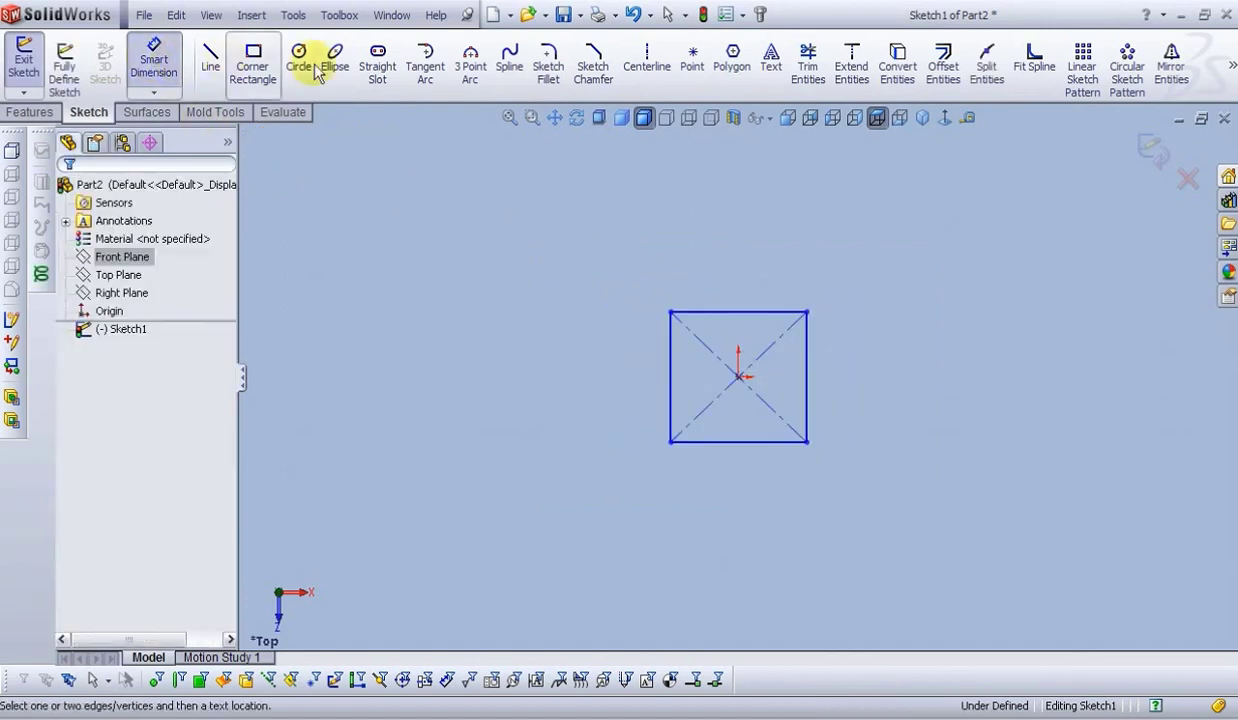
{"action": "left_click", "coordinate": [741, 311]}
{"action": "left_click", "coordinate": [737, 200]}
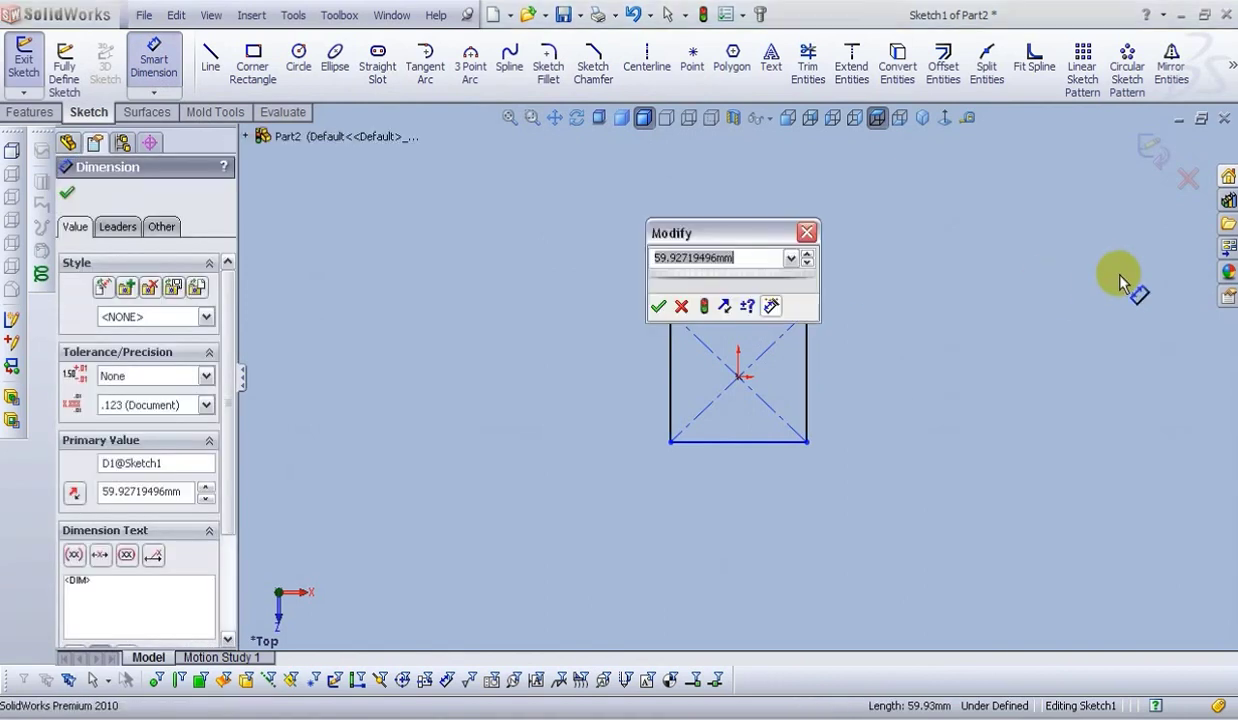
{"action": "type", "text": "40"}
{"action": "key", "text": "Return"}
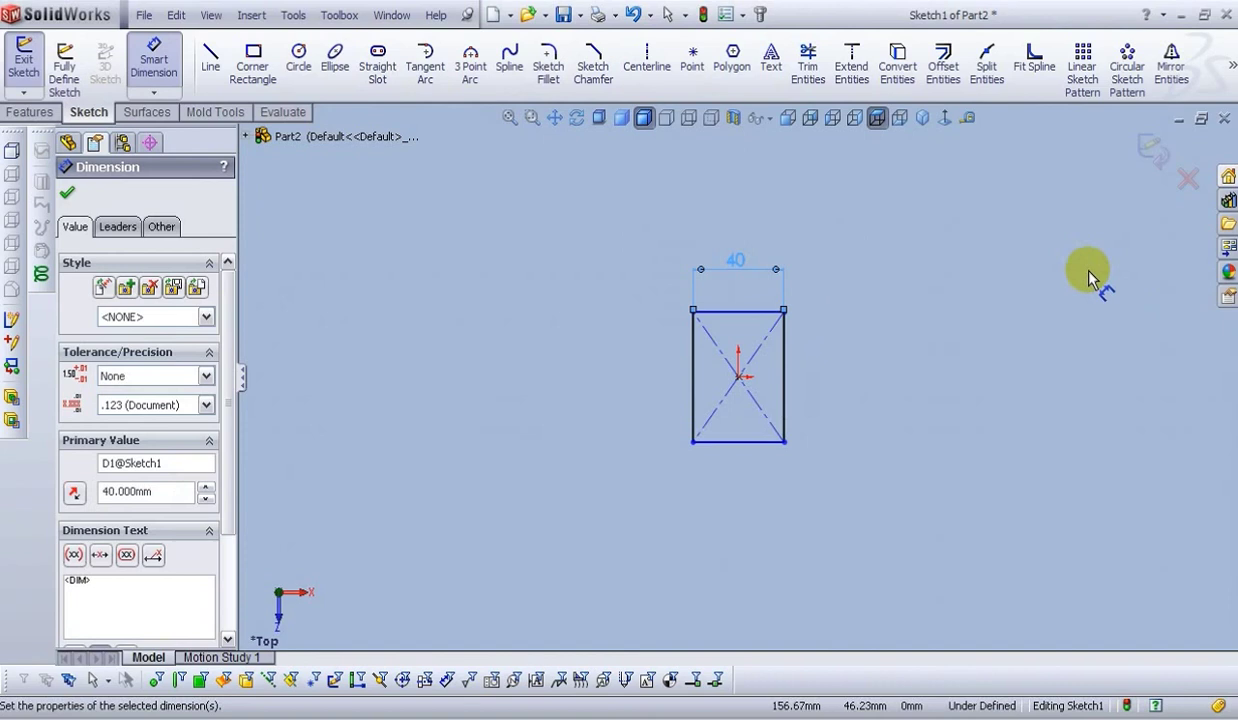
{"action": "left_click", "coordinate": [789, 400]}
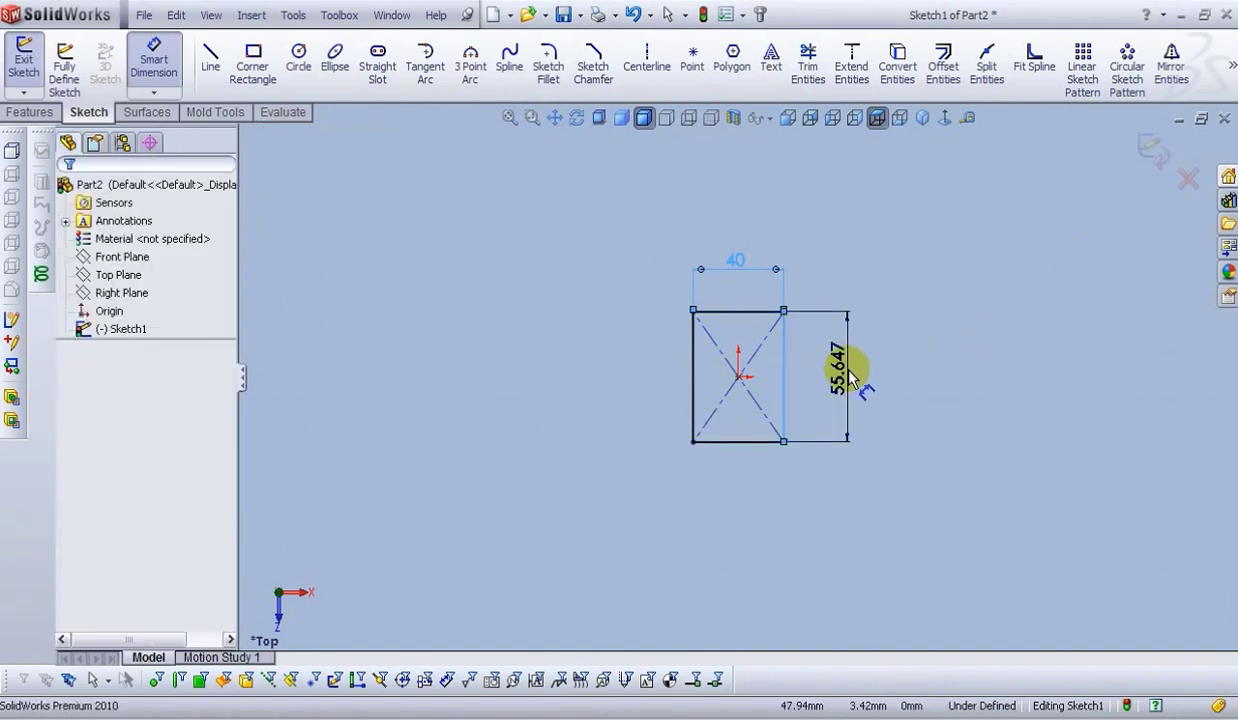
{"action": "left_click", "coordinate": [845, 375]}
{"action": "type", "text": "40"}
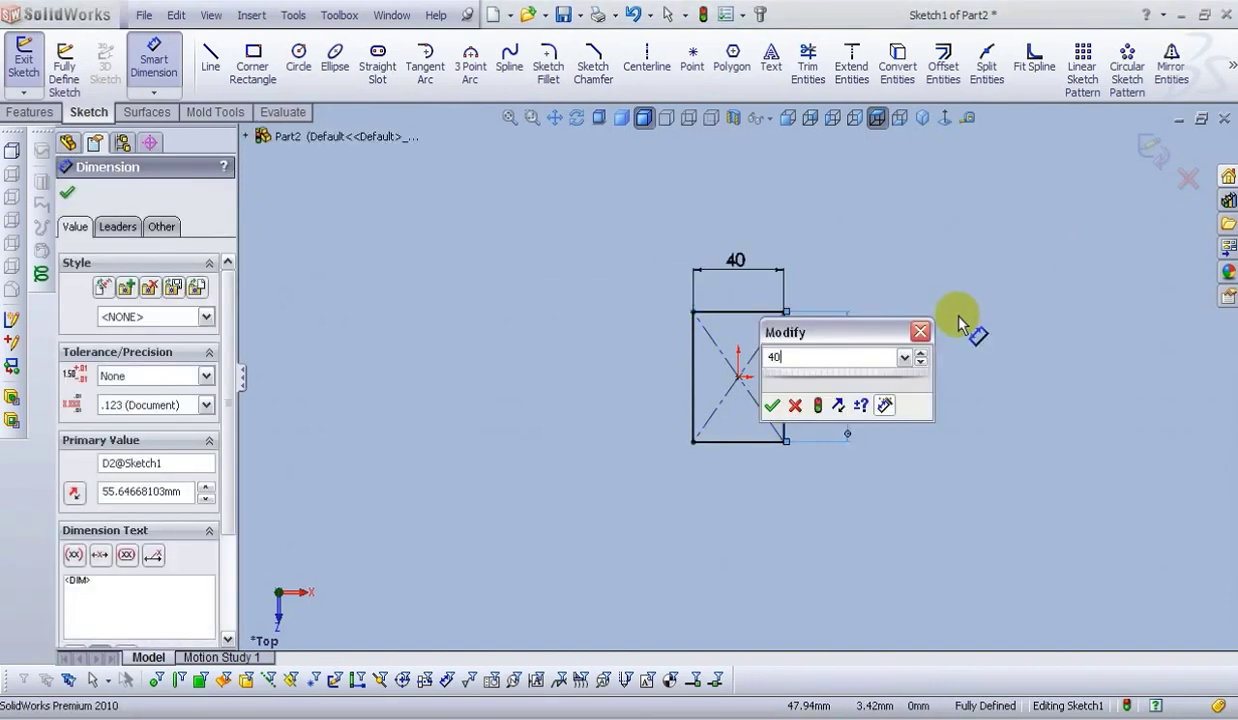
{"action": "key", "text": "Return"}
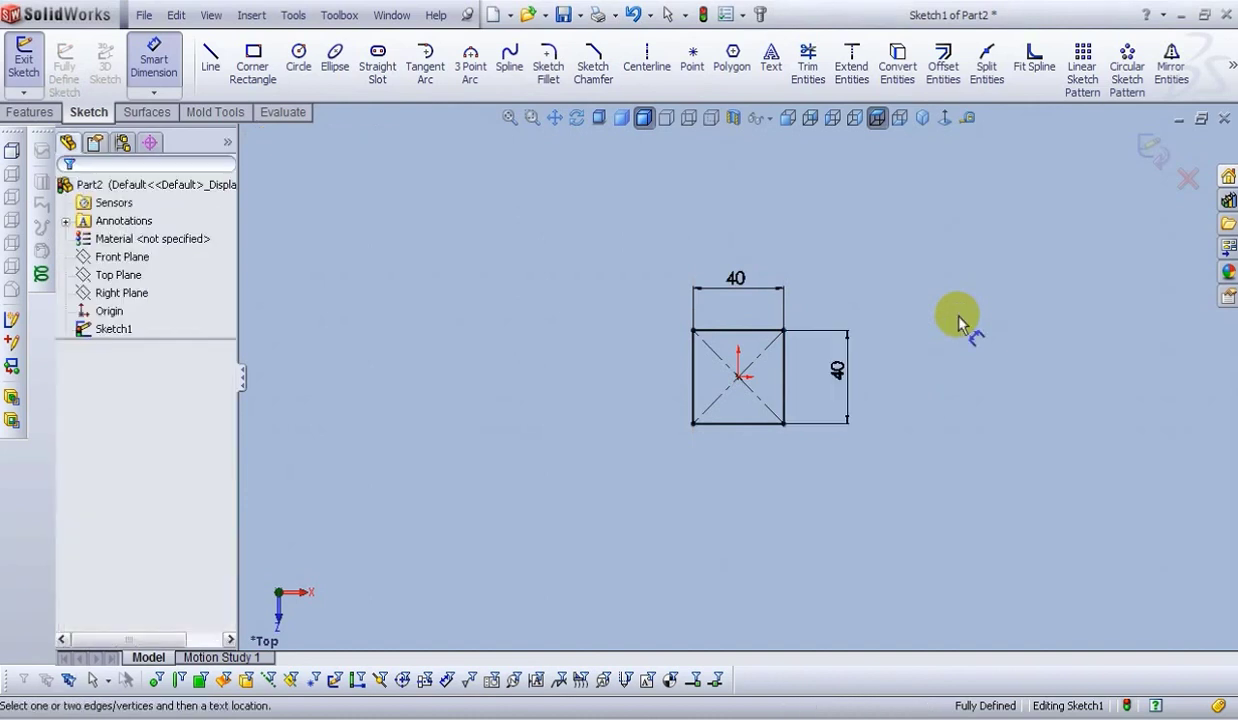
- Exit the sketch and extrude the square as a Blind boss 2 mm deep
{"action": "left_click", "coordinate": [1152, 160]}
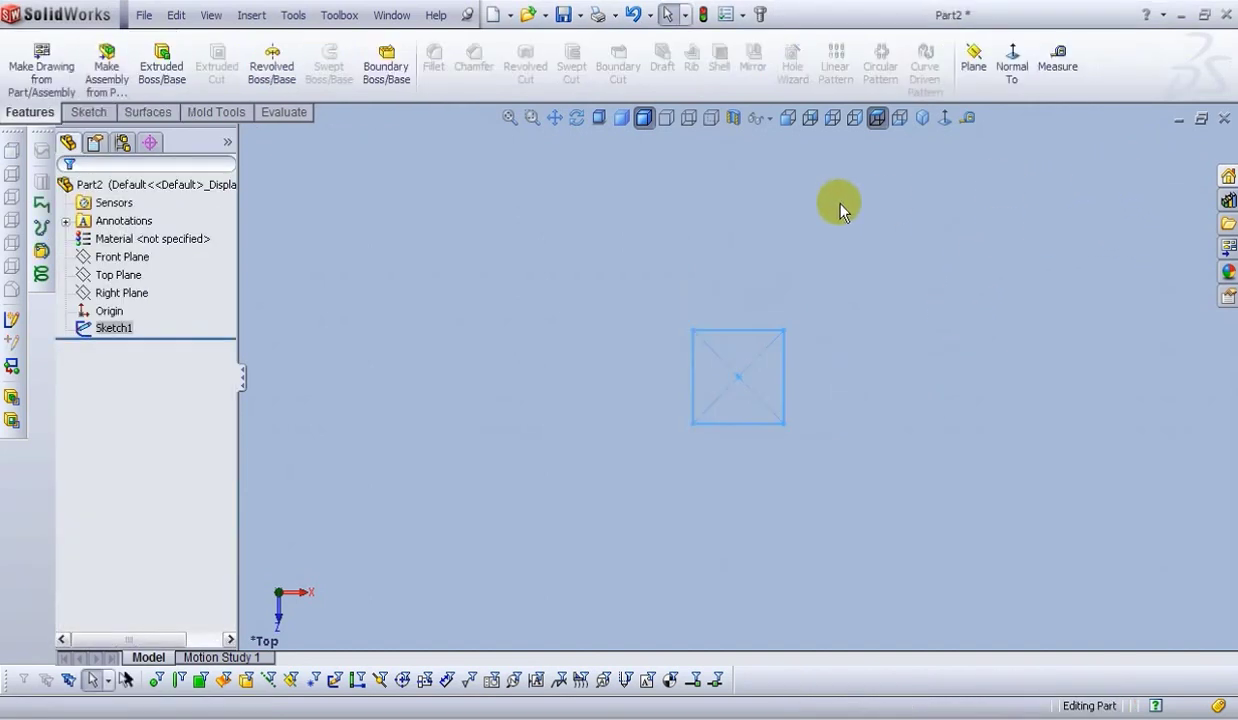
{"action": "left_click", "coordinate": [168, 76]}
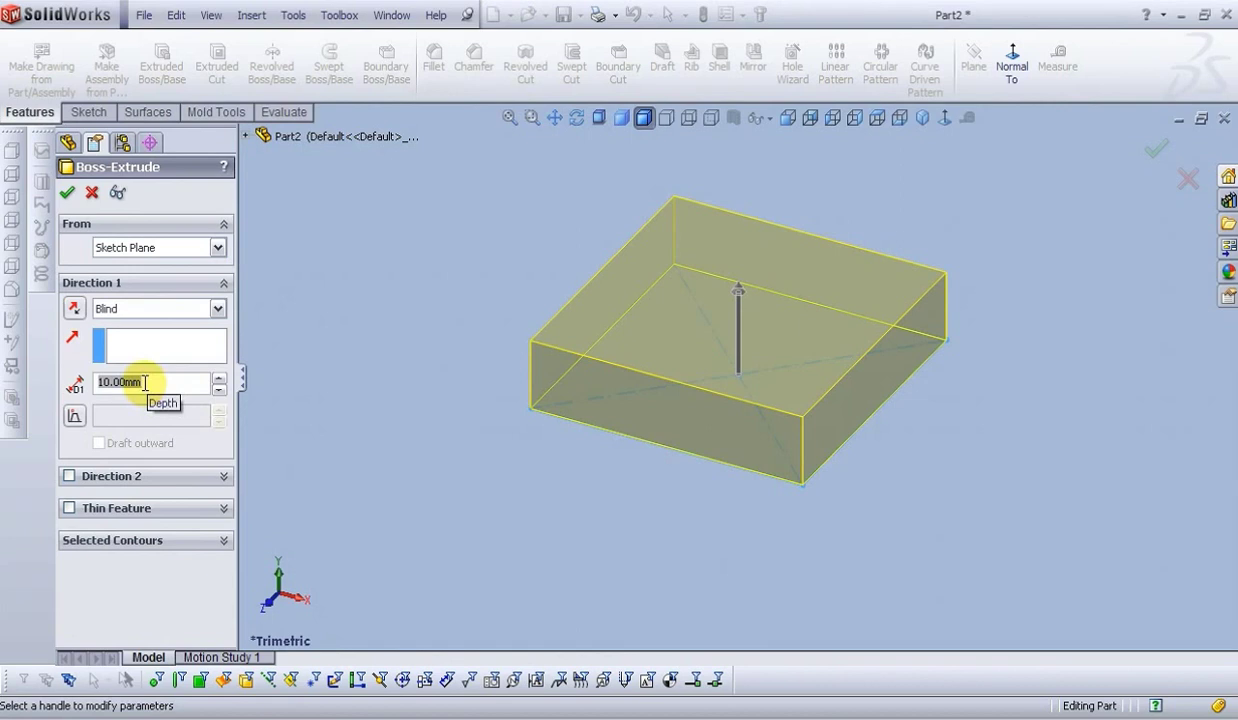
{"action": "double_click", "coordinate": [145, 382]}
{"action": "type", "text": "2"}
{"action": "key", "text": "Return"}
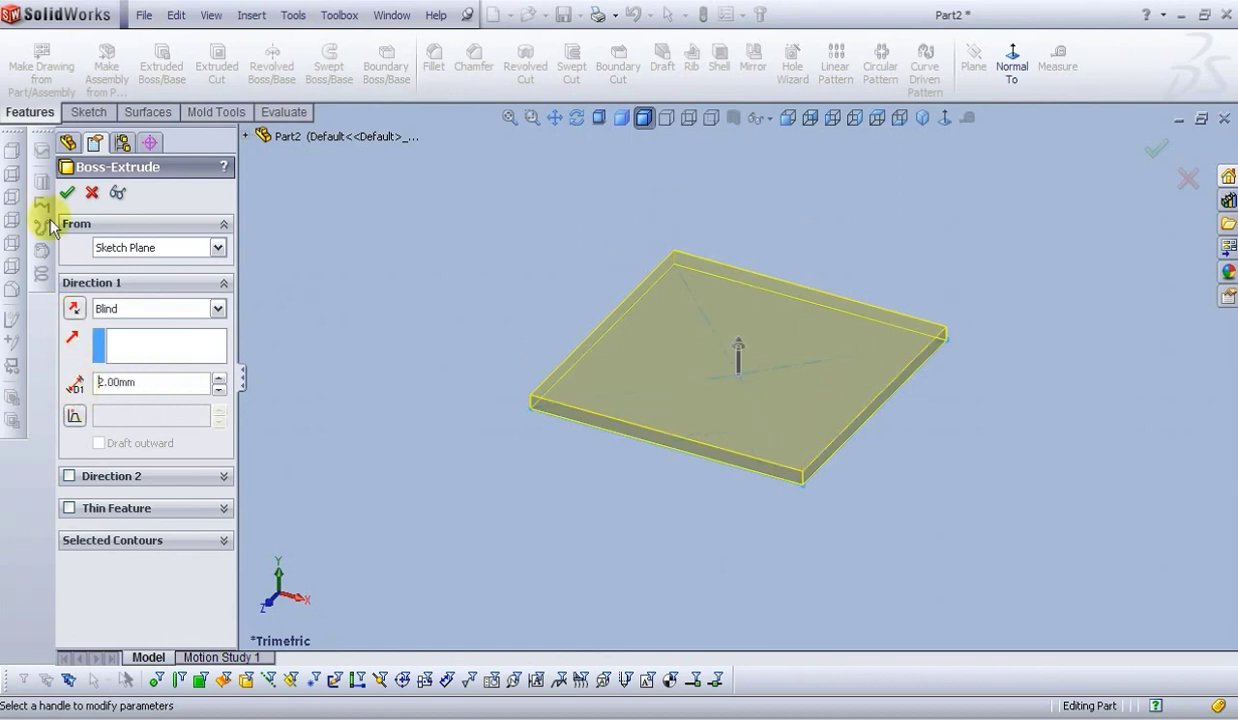
{"action": "left_click", "coordinate": [67, 192]}
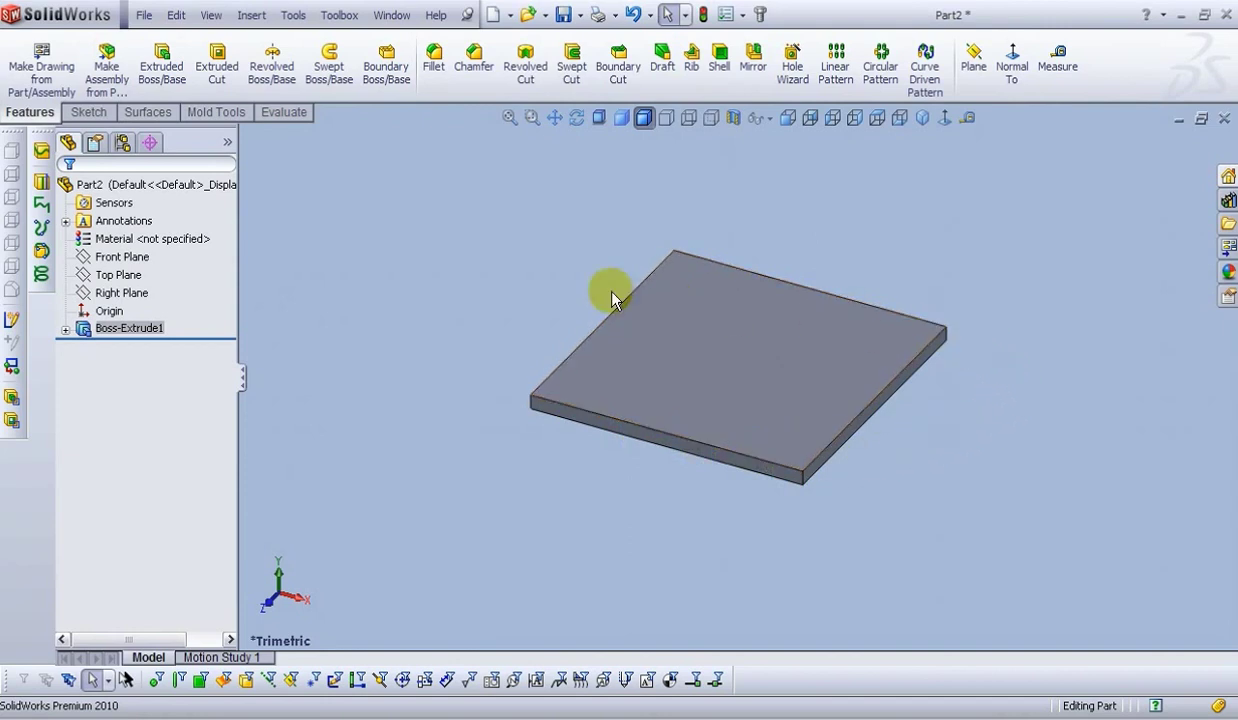
- Set up a countersunk Hole Wizard hole: ISO, CTSK Flat ISO 7046-1, size M5, Normal fit, Through All
{"action": "left_click", "coordinate": [790, 89]}
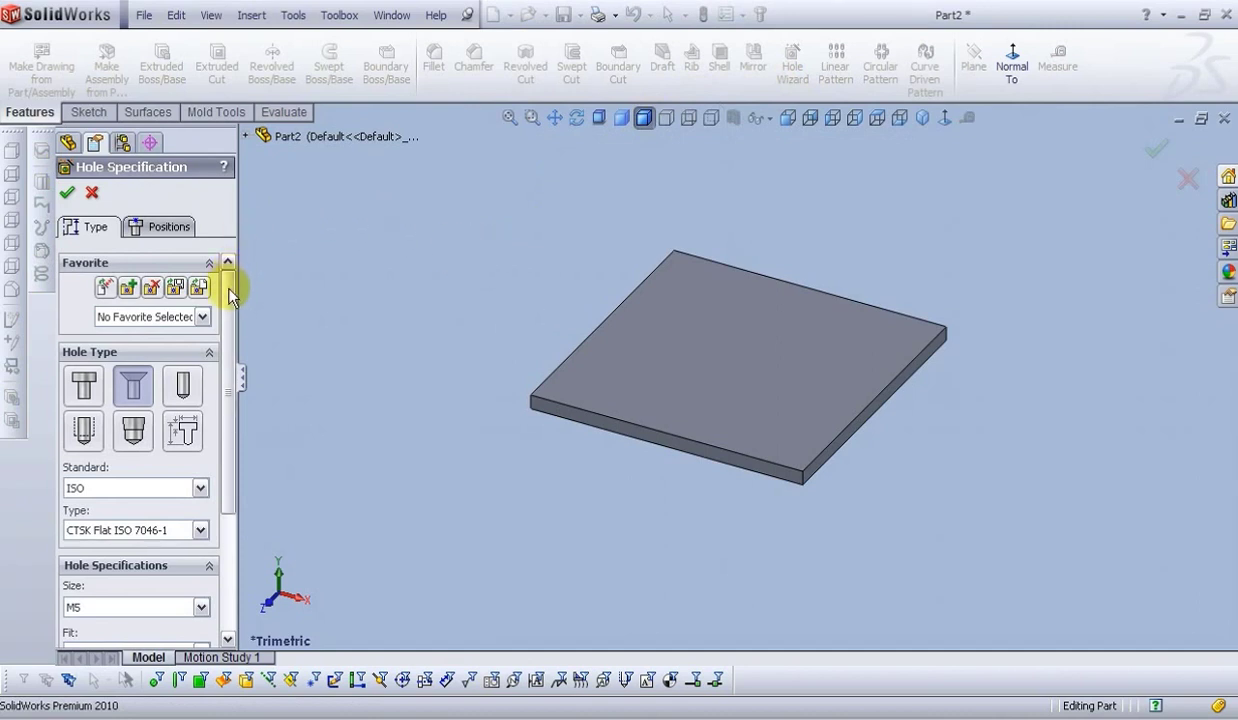
{"action": "left_click_drag", "start_coordinate": [224, 279], "coordinate": [224, 304]}
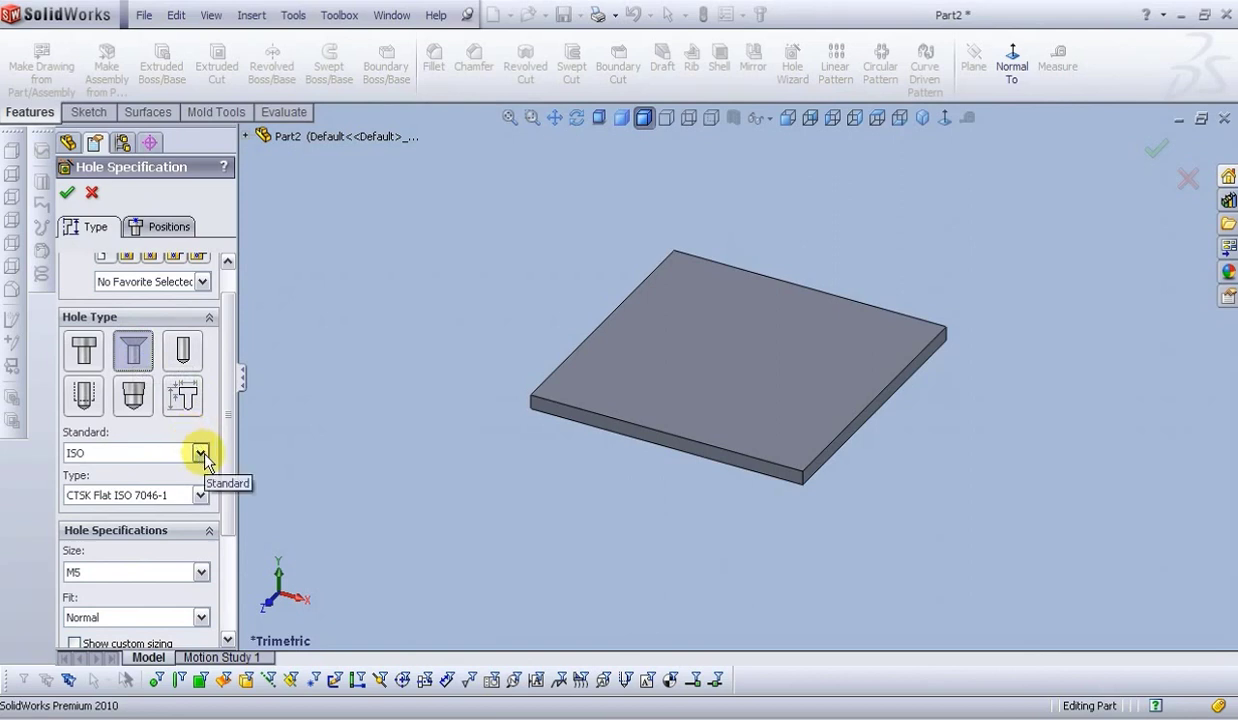
{"action": "left_click_drag", "start_coordinate": [221, 423], "coordinate": [222, 525]}
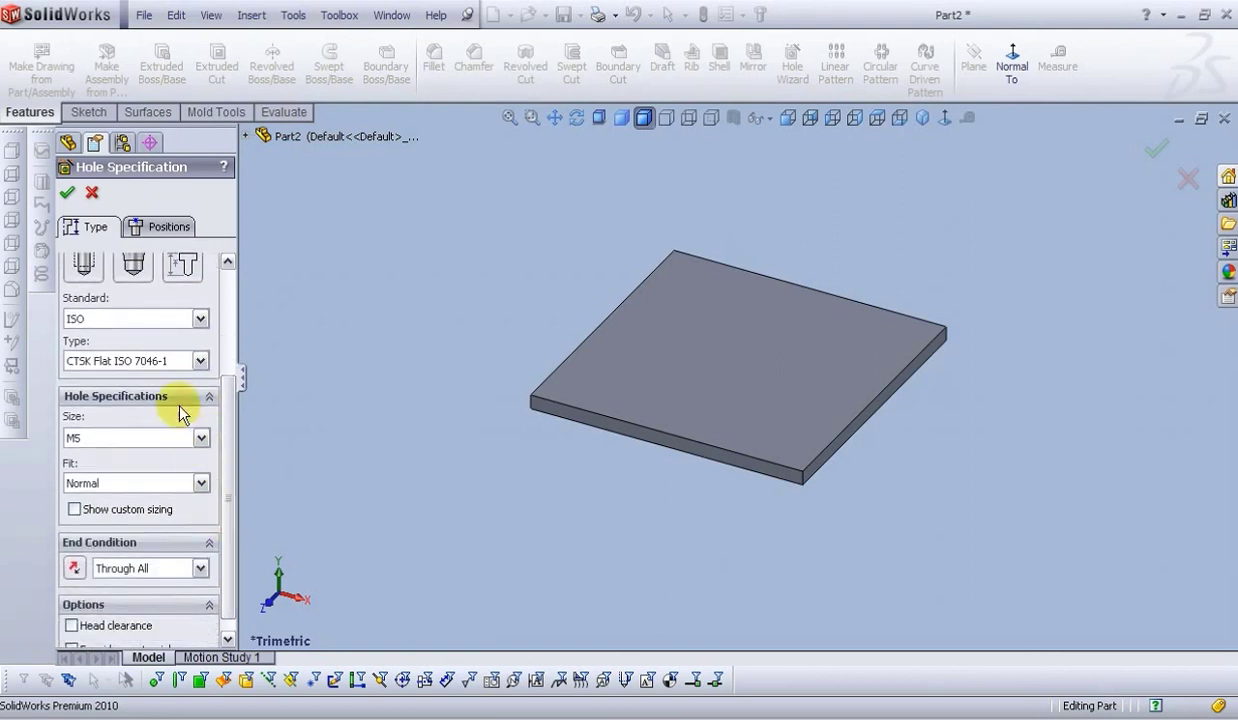
{"action": "left_click", "coordinate": [160, 361]}
{"action": "left_click", "coordinate": [157, 368]}
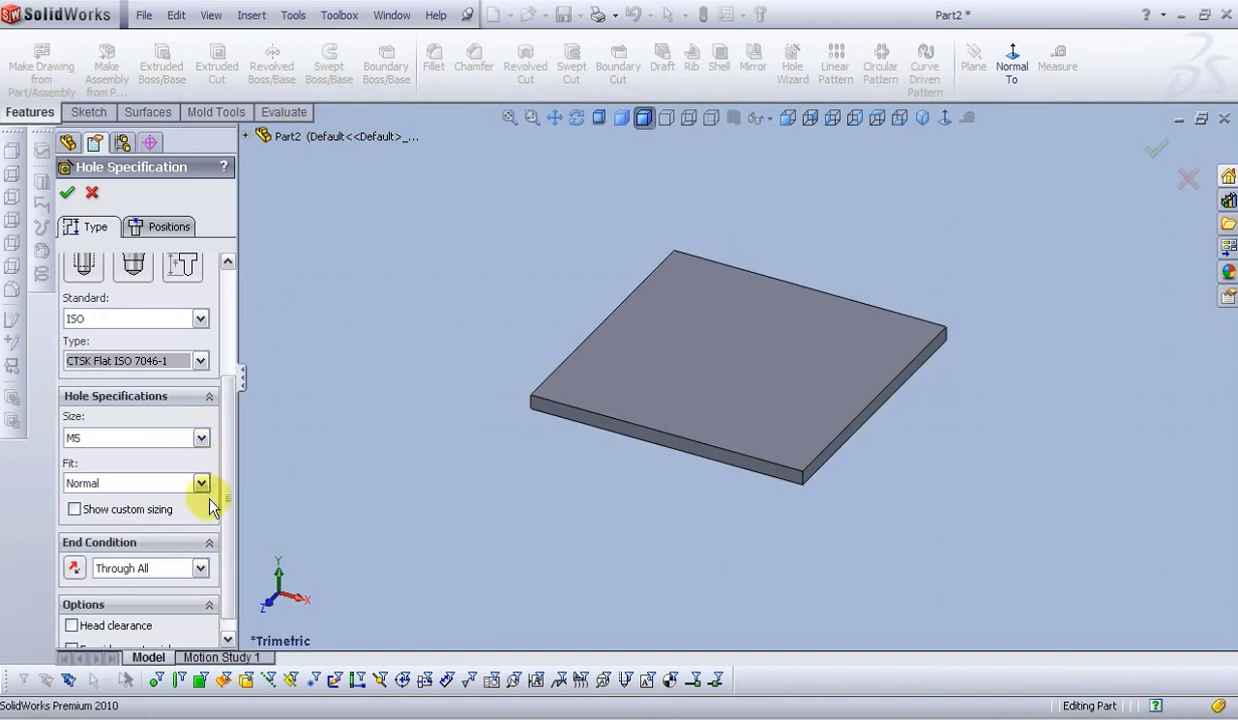
{"action": "scroll", "coordinate": [222, 540], "scroll_direction": "down", "scroll_amount": 1}
{"action": "left_click", "coordinate": [200, 550]}
{"action": "left_click", "coordinate": [200, 550]}
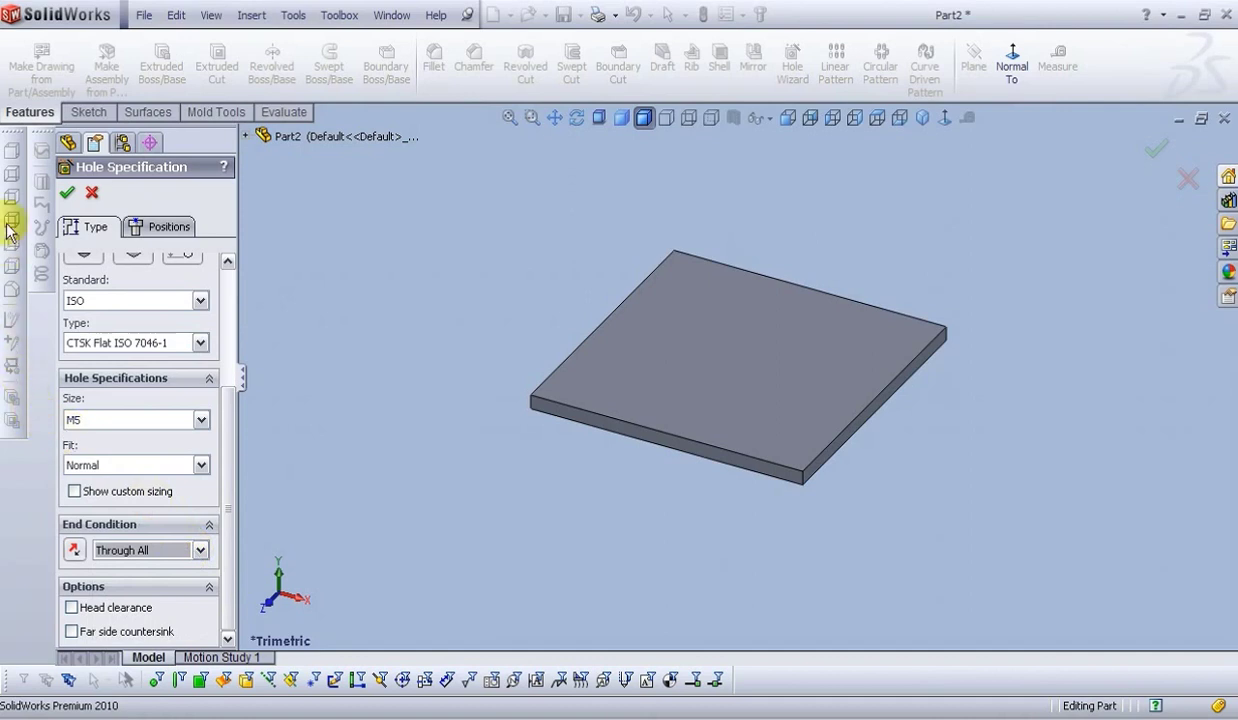
- Place the M5 countersunk hole on the plate's bottom face, close to the origin
{"action": "left_click", "coordinate": [163, 229]}
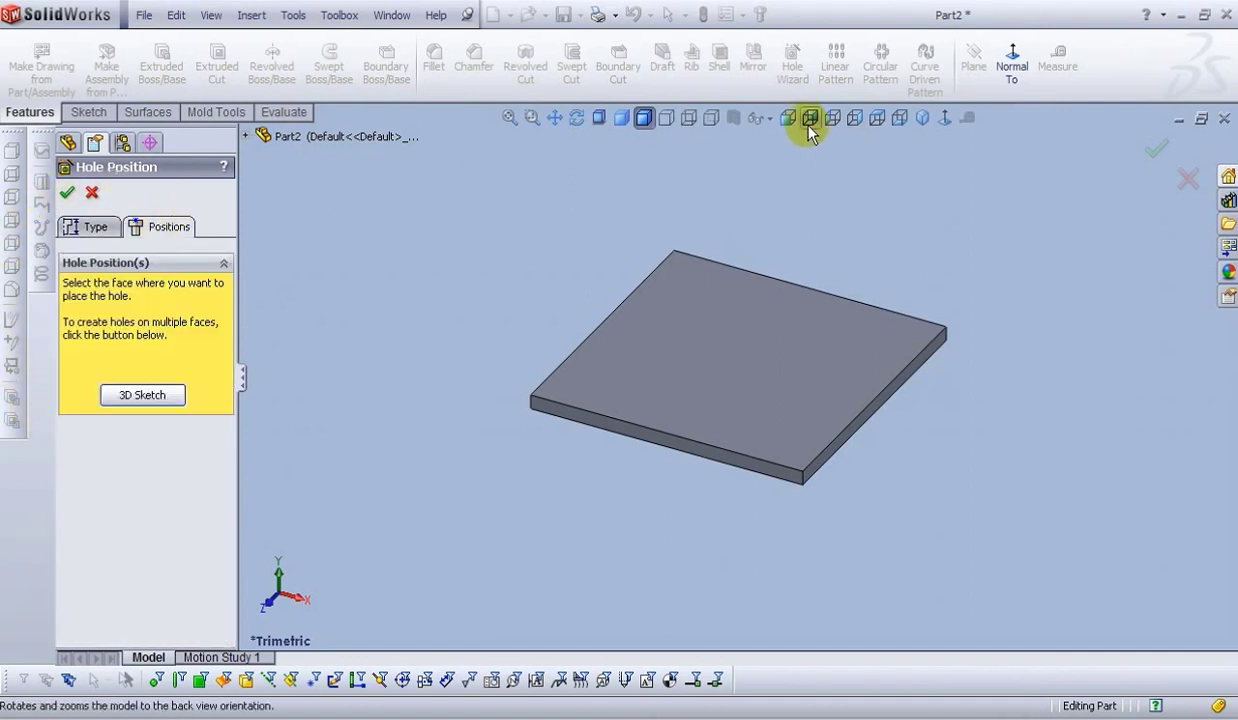
{"action": "left_click", "coordinate": [898, 125]}
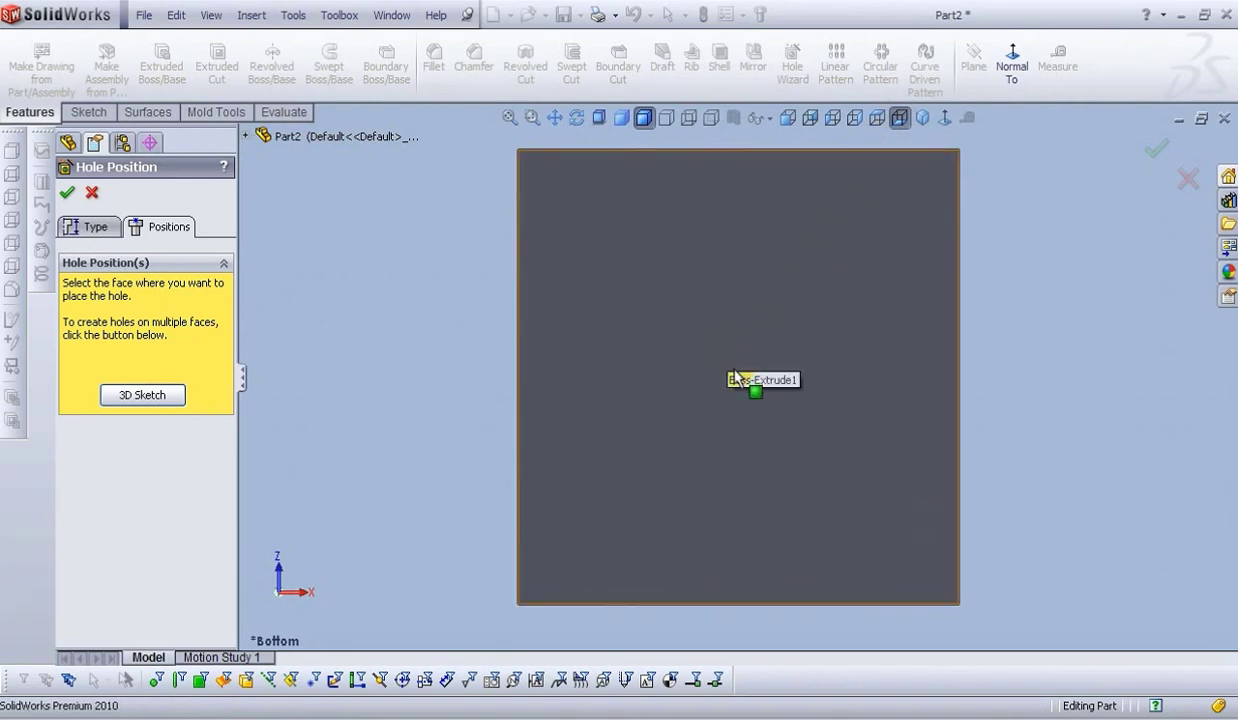
{"action": "left_click", "coordinate": [735, 376]}
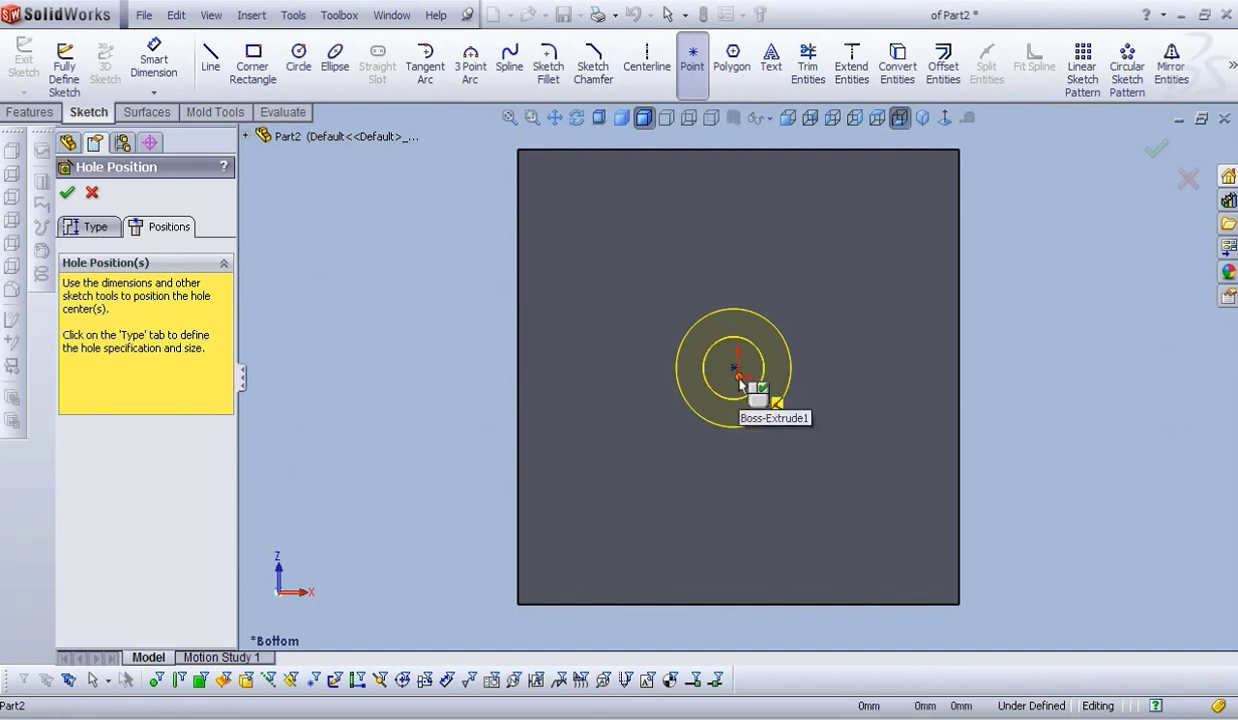
{"action": "key", "text": "Escape"}
- Make the hole's center point coincident with the origin and complete the M5 countersunk hole
{"action": "scroll", "coordinate": [740, 376], "scroll_direction": "down", "scroll_amount": 4}
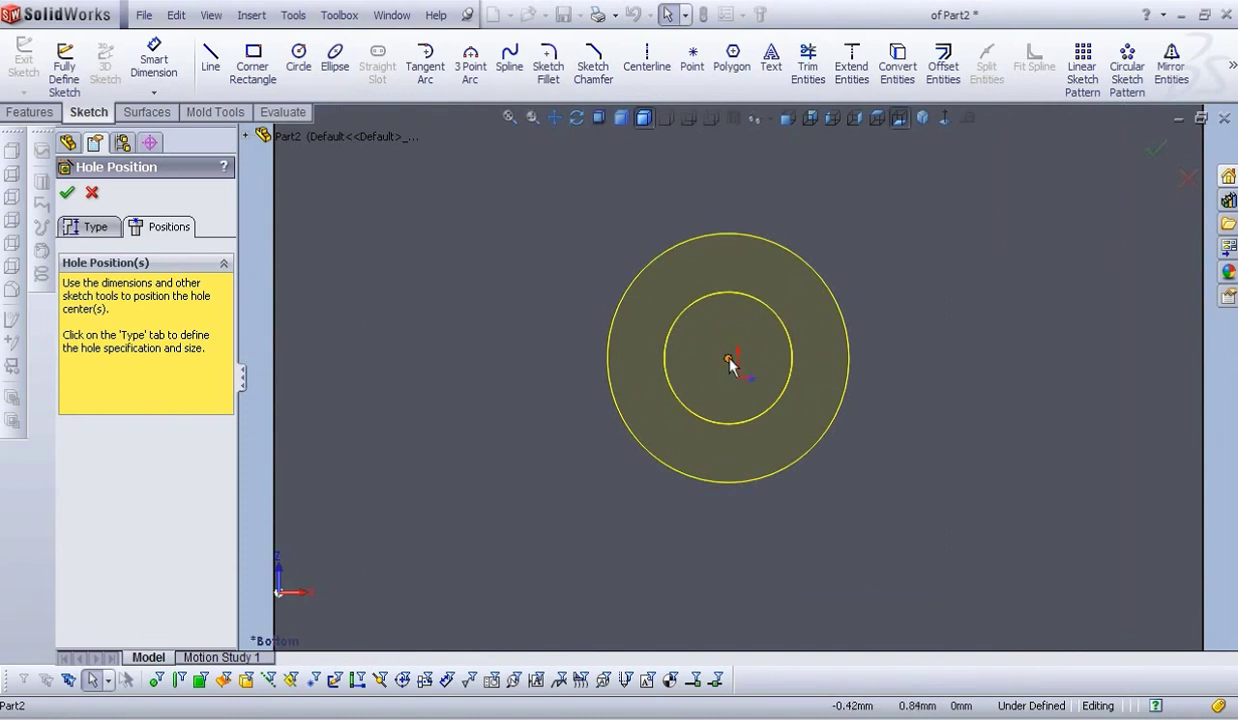
{"action": "left_click", "coordinate": [728, 360]}
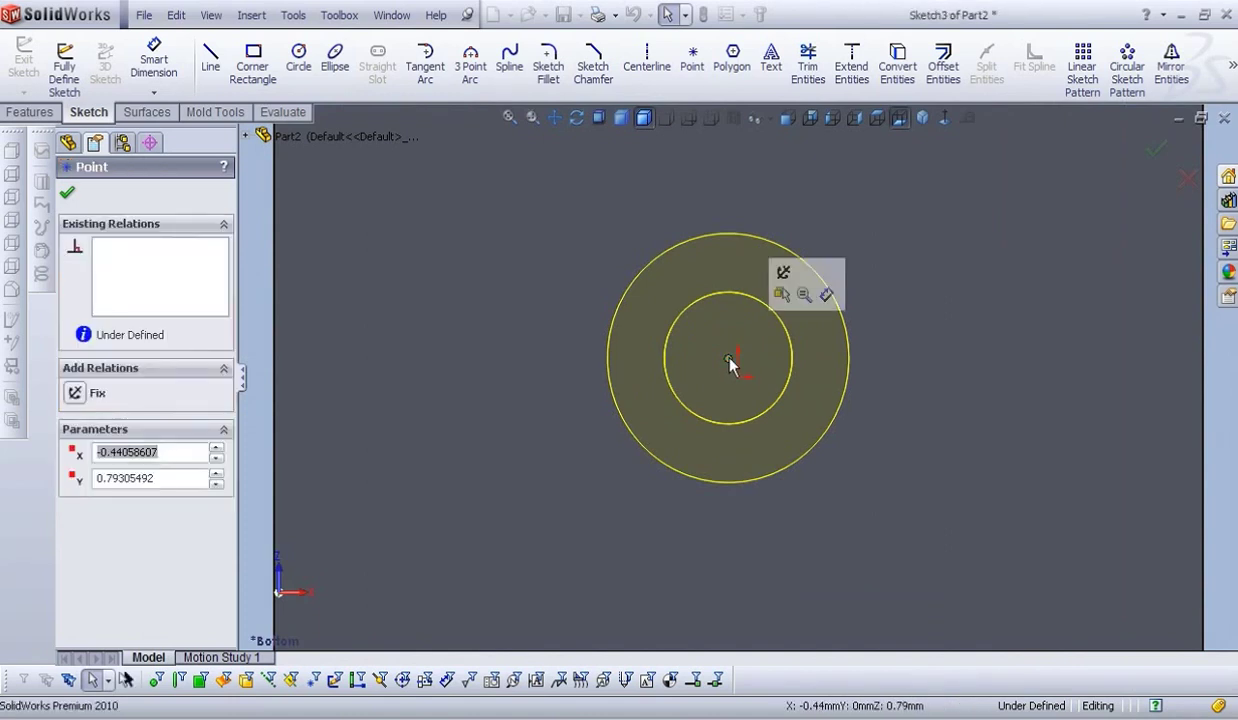
{"action": "left_click", "coordinate": [740, 382], "text": "ctrl"}
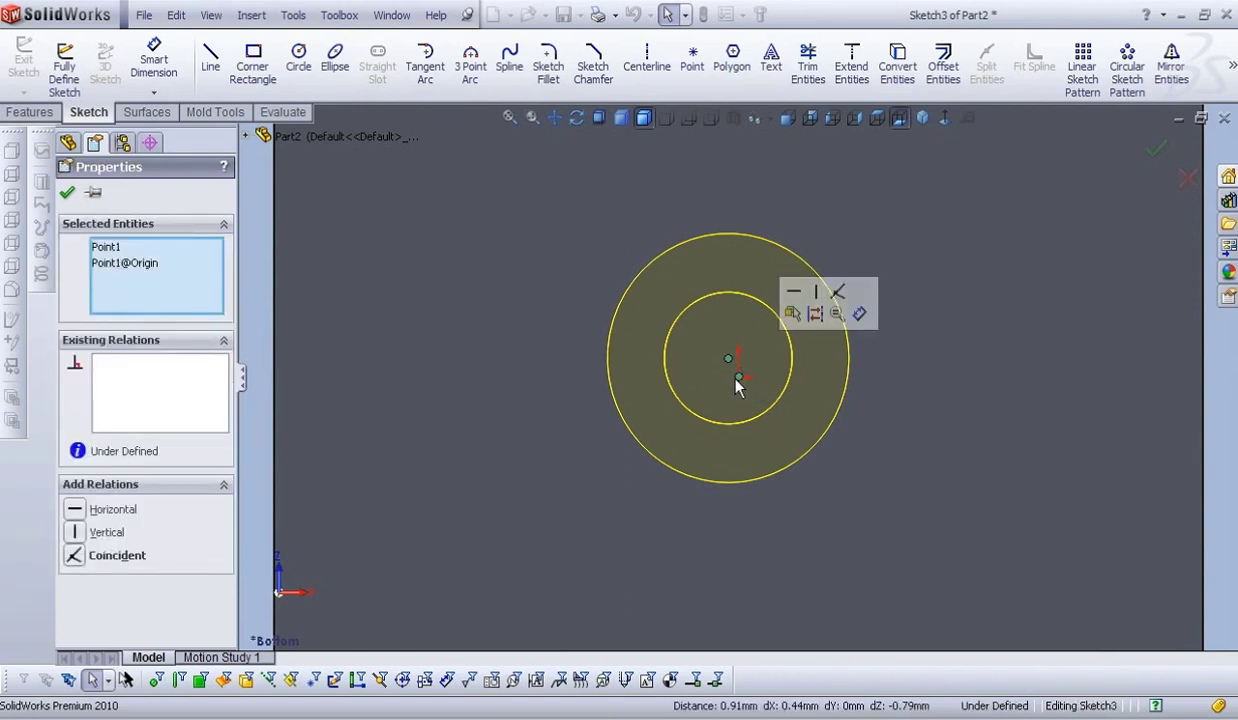
{"action": "left_click", "coordinate": [74, 557]}
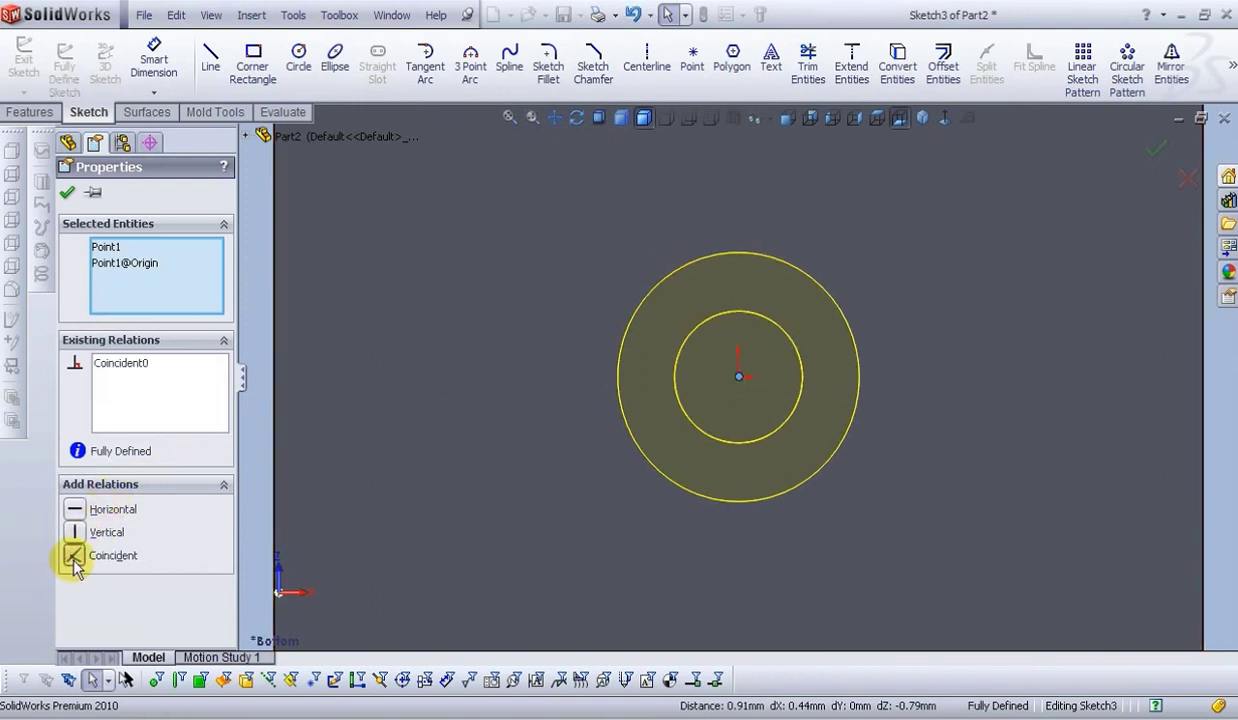
{"action": "left_click", "coordinate": [67, 193]}
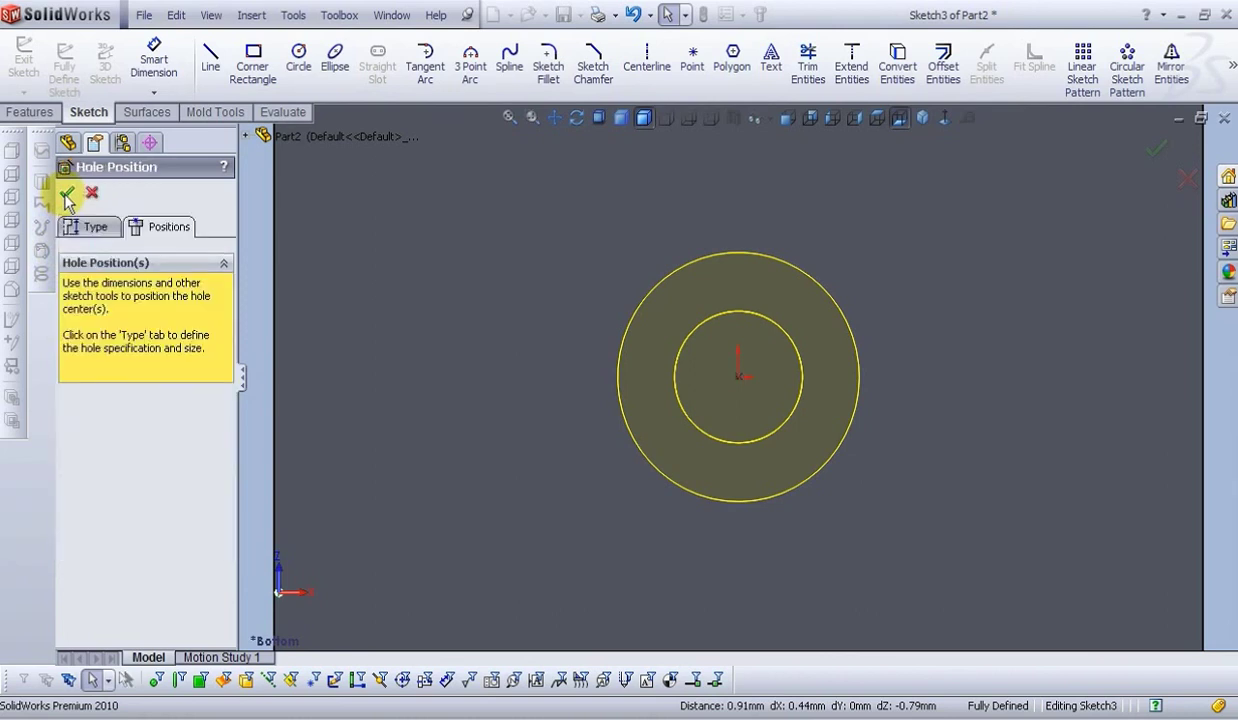
{"action": "left_click", "coordinate": [66, 196]}
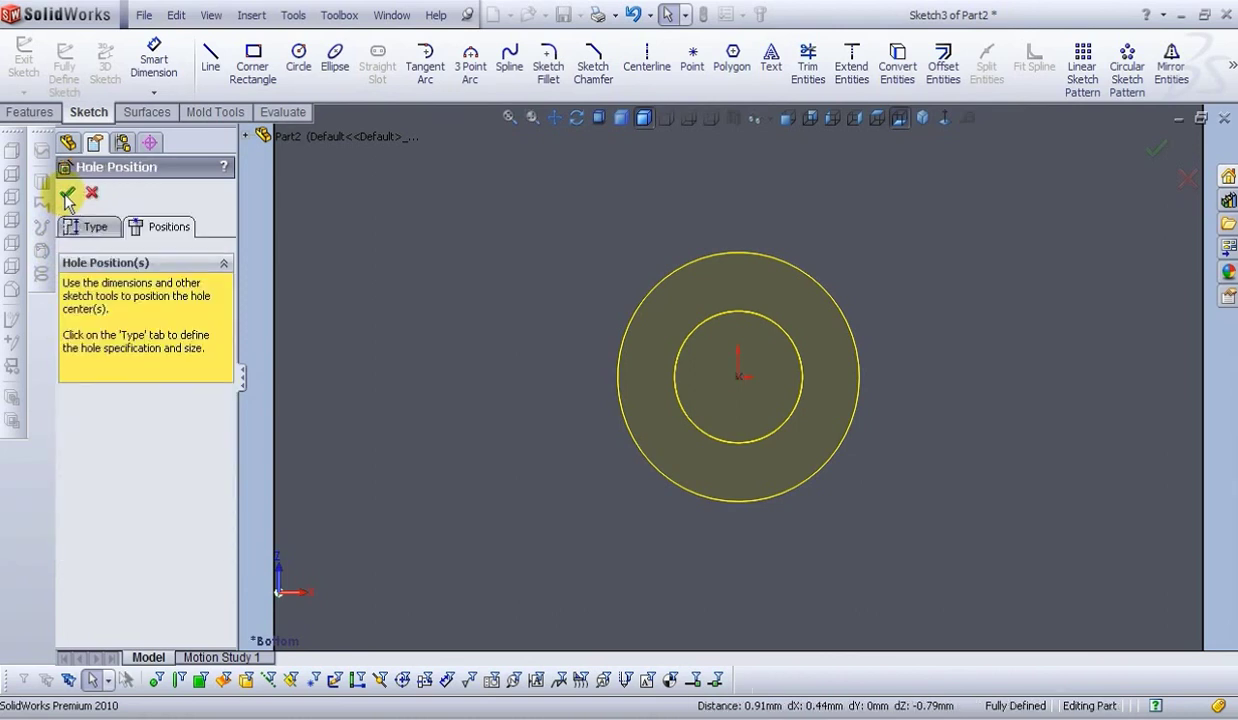
- Set up a second countersunk Hole Wizard hole: ISO, CTSK Flat ISO 7046-1, size M3, Normal fit, Through All
{"action": "scroll", "coordinate": [785, 390], "scroll_direction": "up", "scroll_amount": 6}
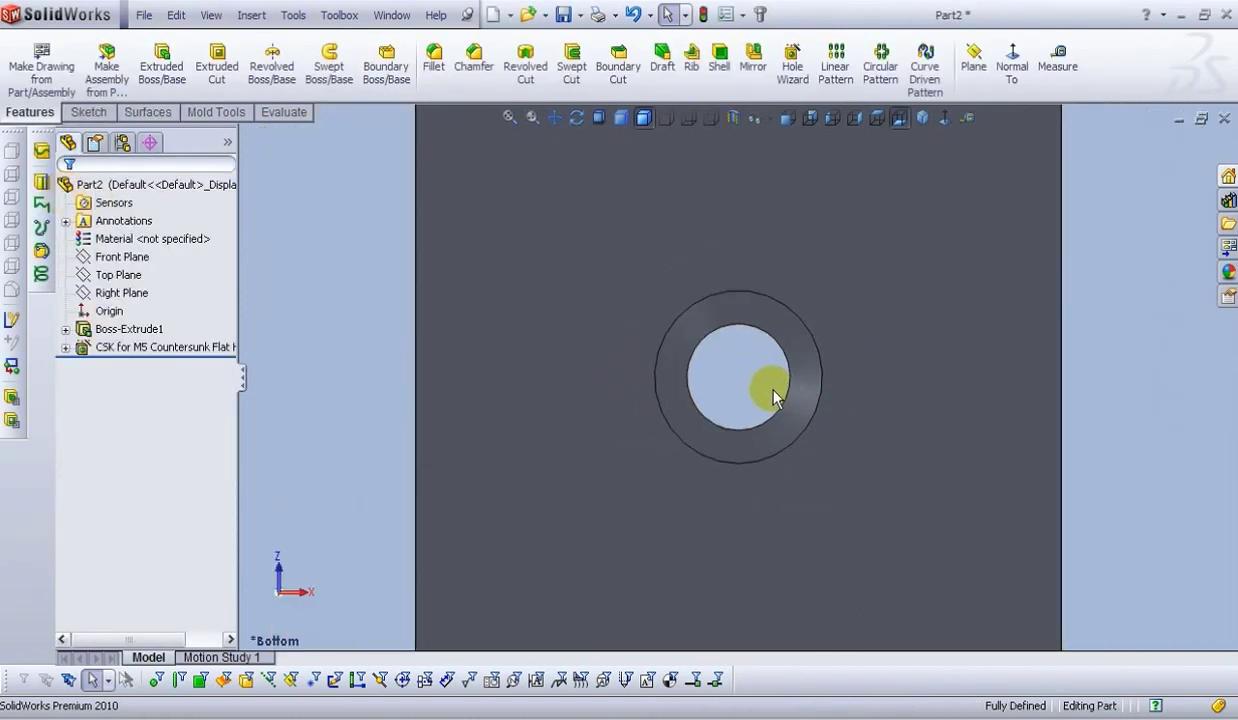
{"action": "middle_click_drag", "start_coordinate": [763, 470], "coordinate": [706, 461]}
{"action": "left_click_drag", "start_coordinate": [706, 461], "coordinate": [763, 339]}
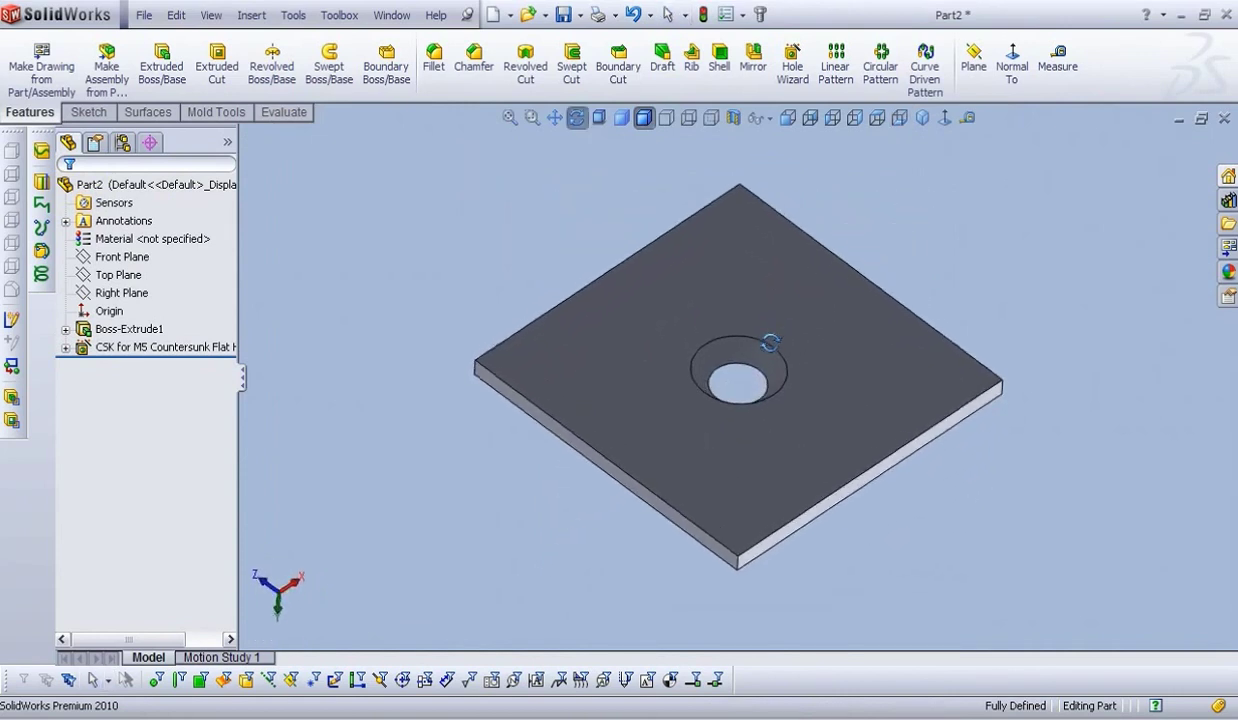
{"action": "key", "text": "Escape"}
{"action": "middle_click_drag", "start_coordinate": [873, 370], "coordinate": [834, 349], "text": "ctrl"}
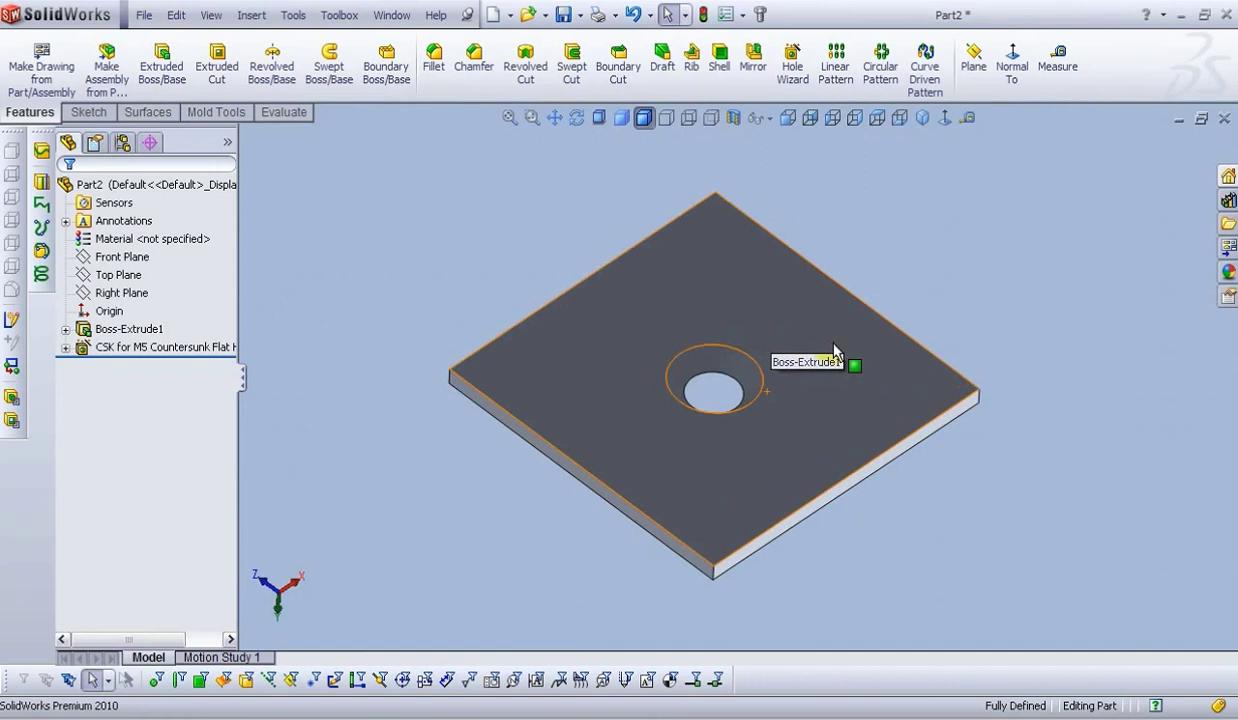
{"action": "left_click", "coordinate": [792, 72]}
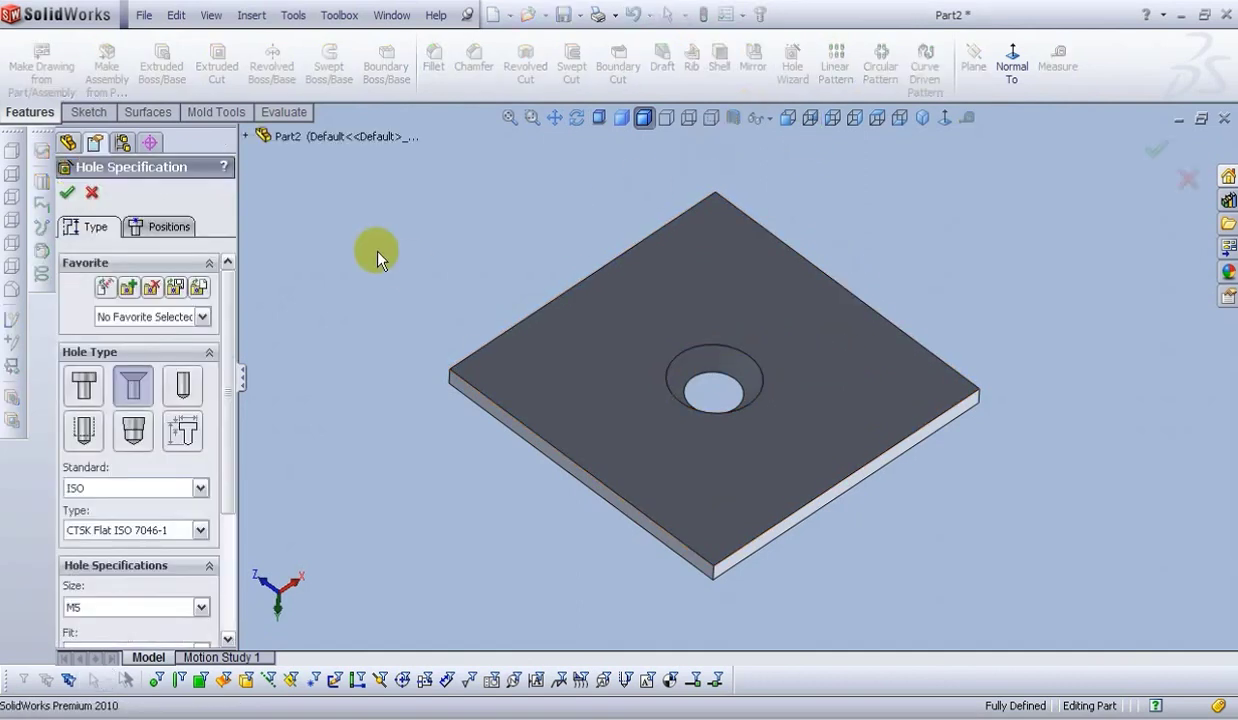
{"action": "left_click_drag", "start_coordinate": [227, 455], "coordinate": [235, 588]}
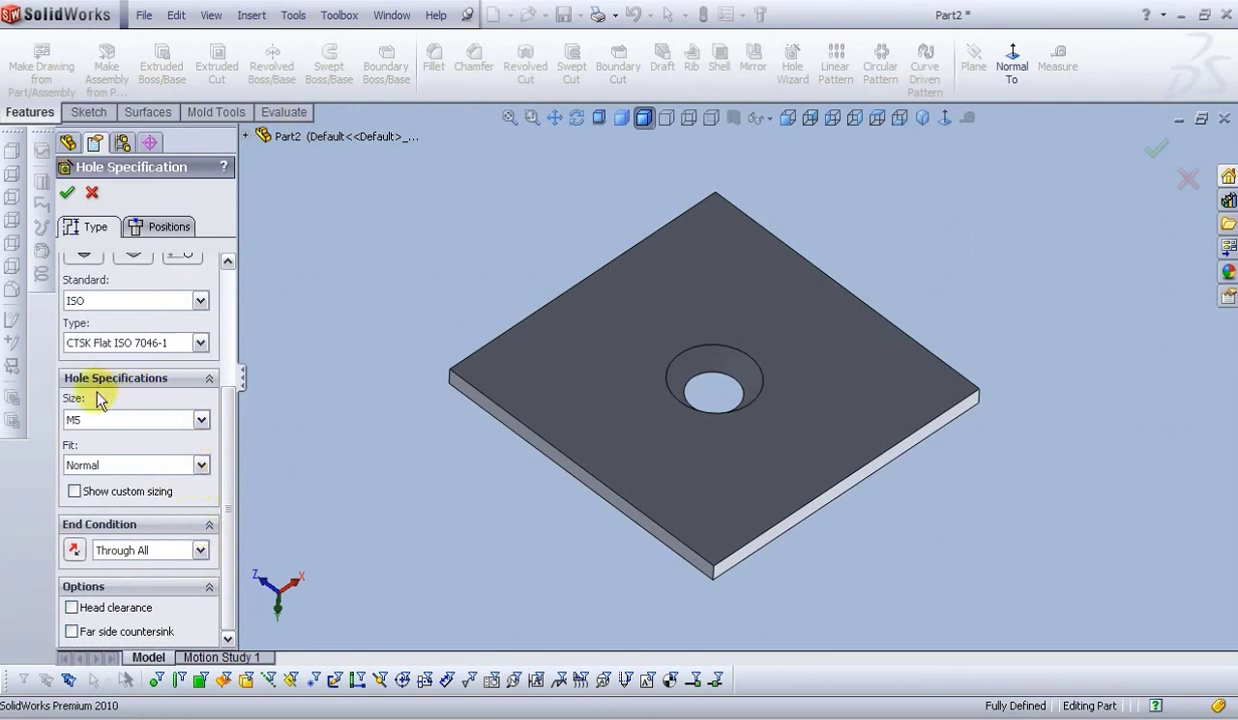
{"action": "left_click", "coordinate": [201, 420]}
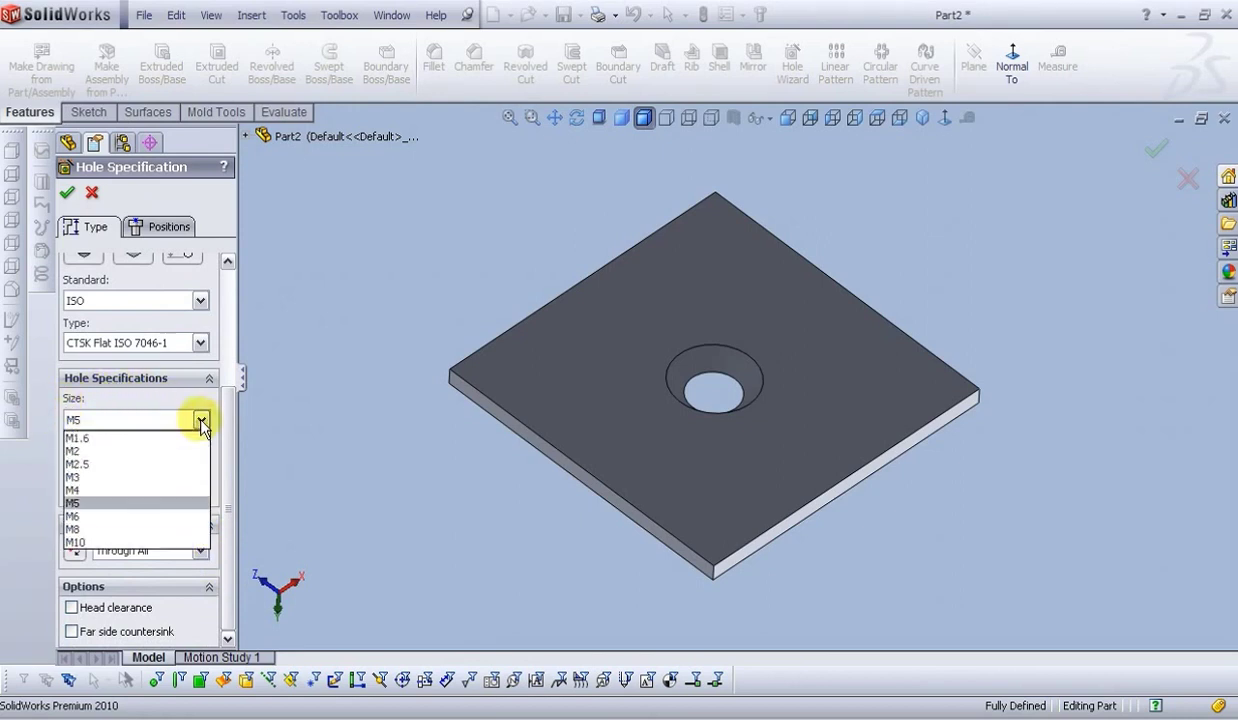
{"action": "left_click", "coordinate": [85, 478]}
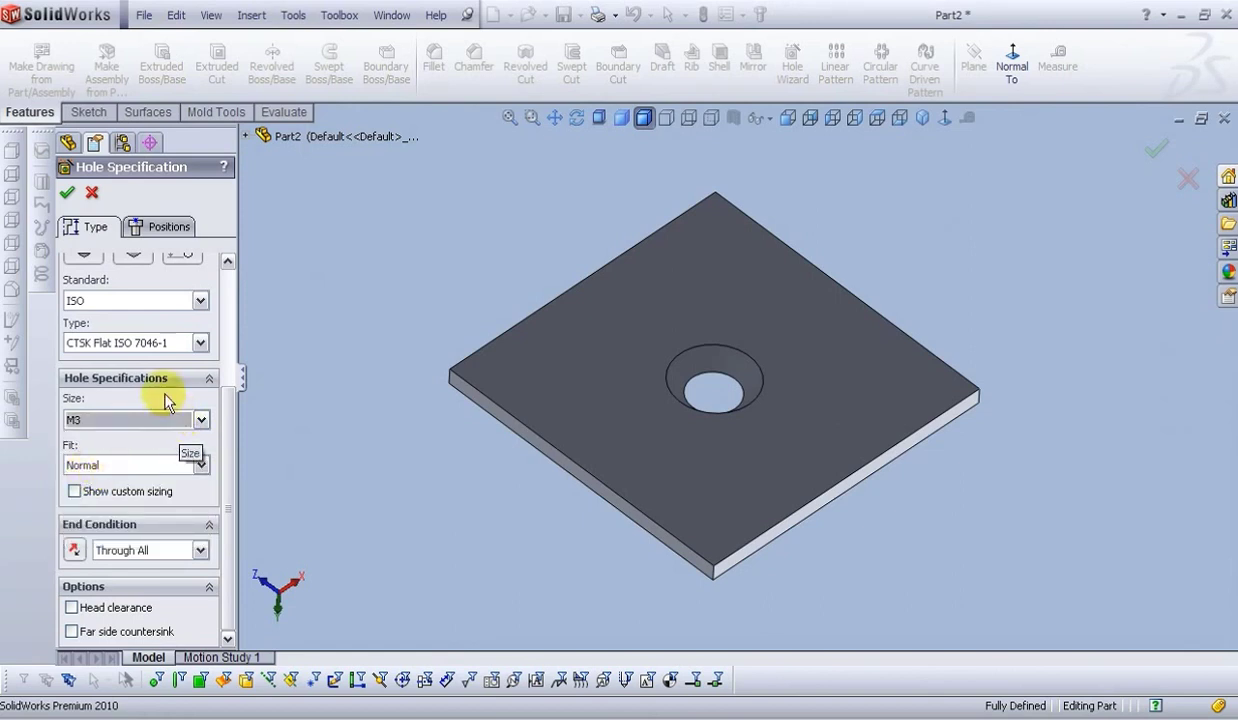
- Place four M3 countersunk holes on the plate's bottom face, one near each corner
{"action": "left_click", "coordinate": [67, 193]}
{"action": "left_click", "coordinate": [631, 404]}
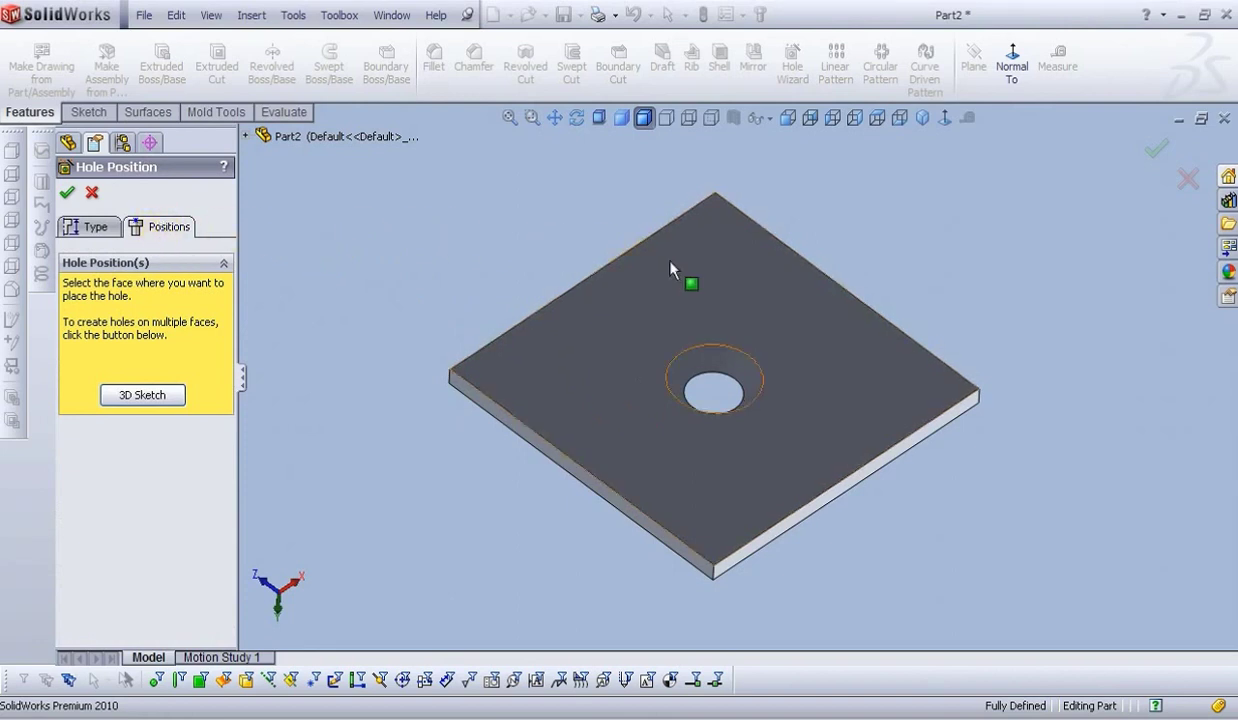
{"action": "left_click", "coordinate": [944, 120]}
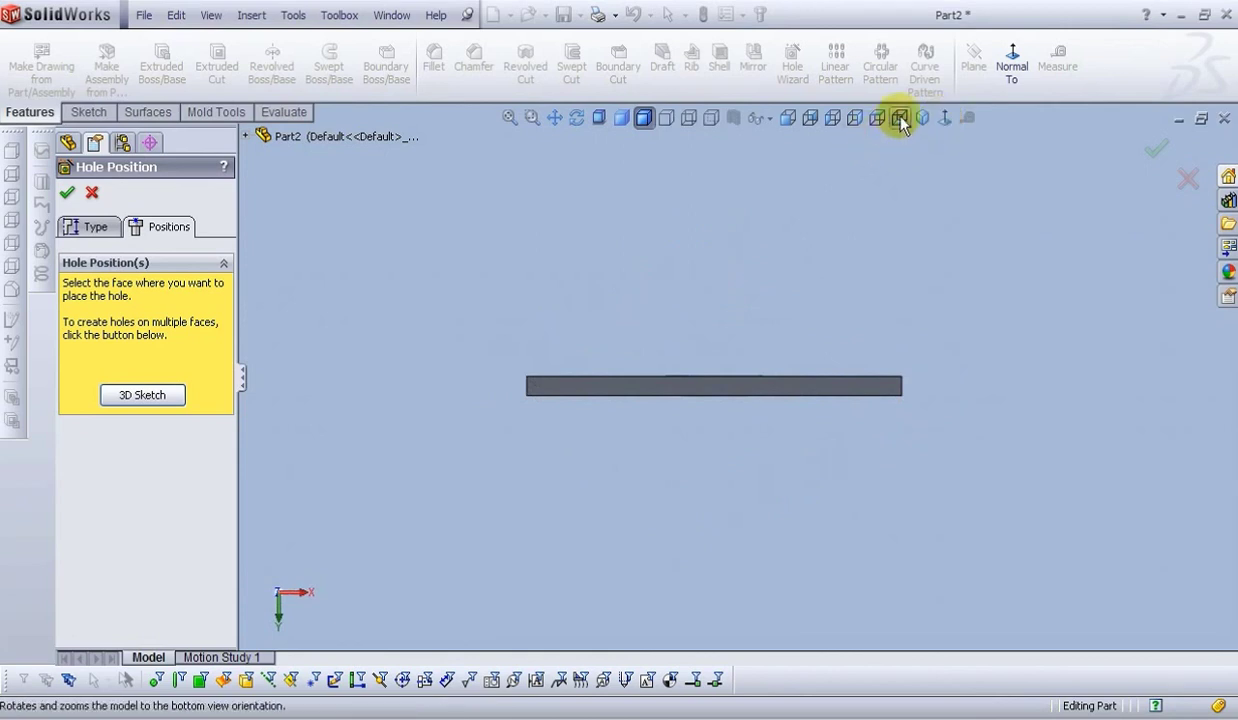
{"action": "left_click", "coordinate": [899, 119]}
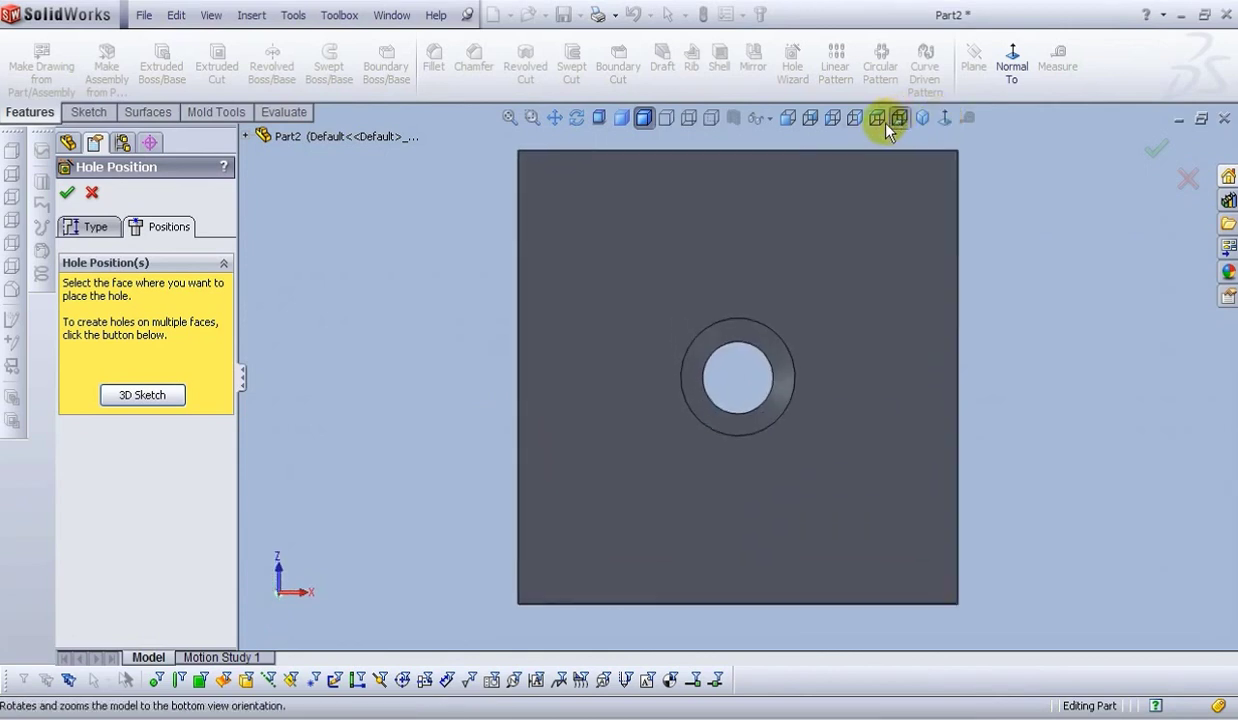
{"action": "left_click", "coordinate": [572, 202]}
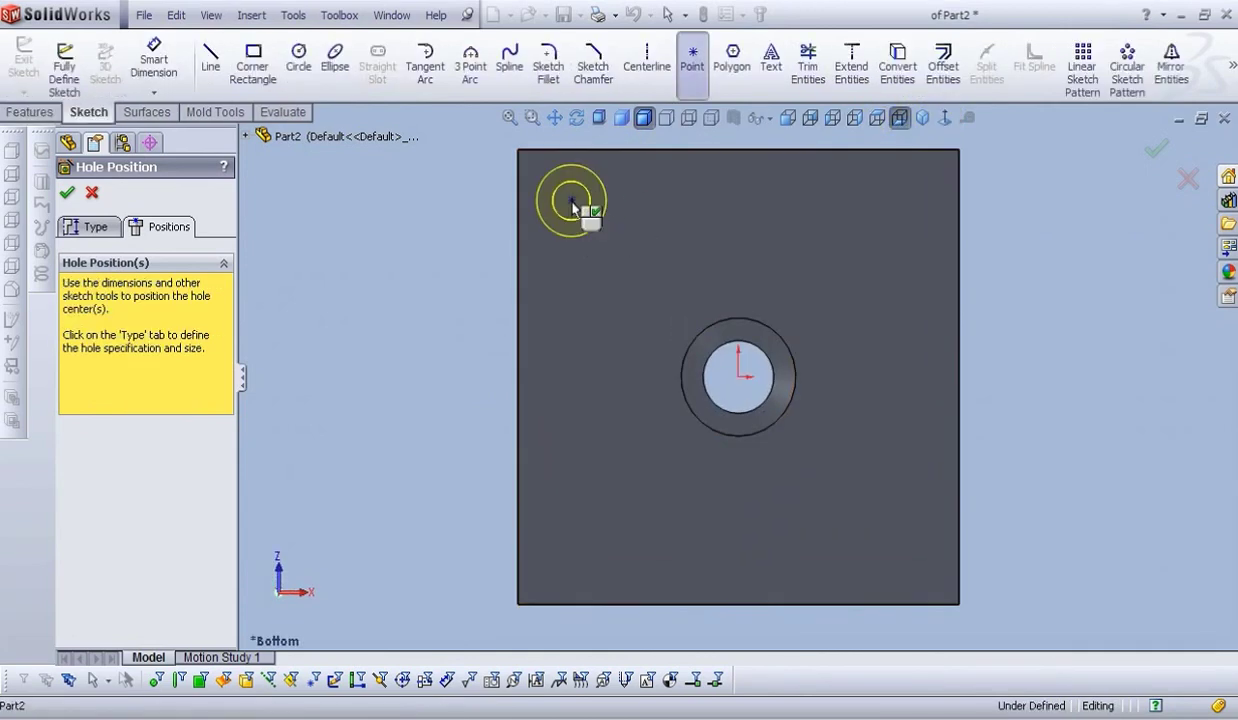
{"action": "left_click", "coordinate": [899, 200]}
{"action": "left_click", "coordinate": [899, 528]}
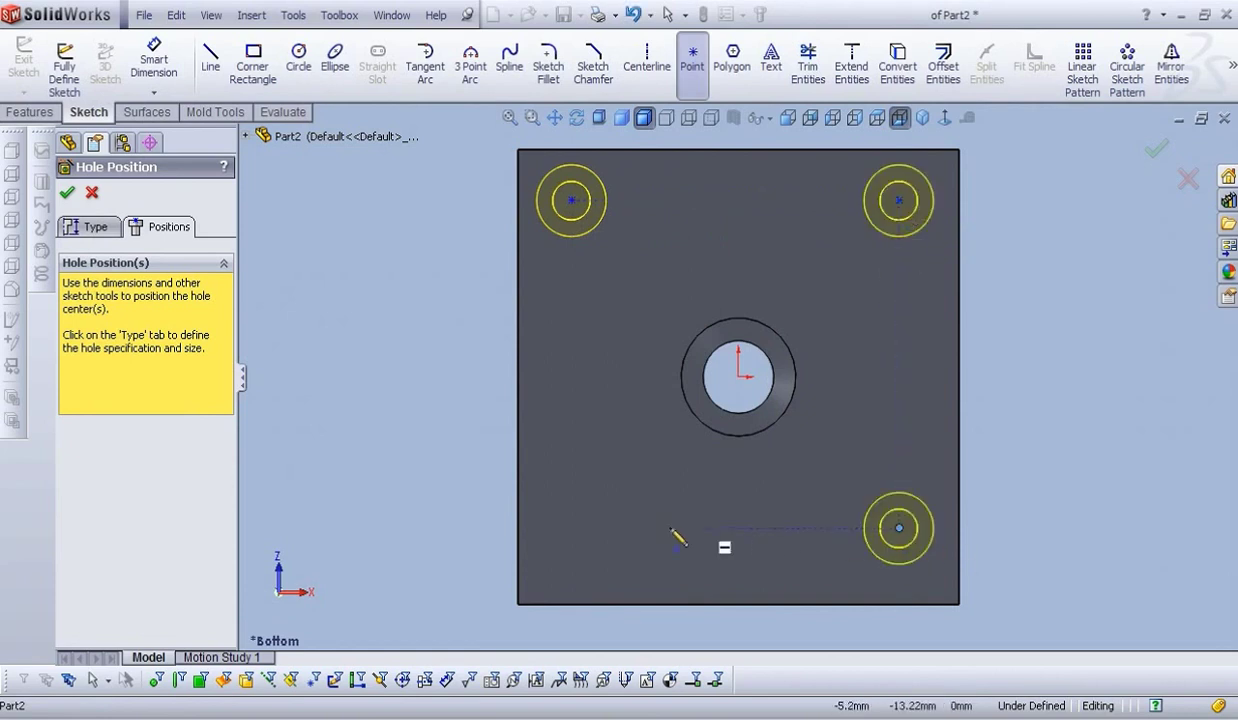
{"action": "left_click", "coordinate": [572, 528]}
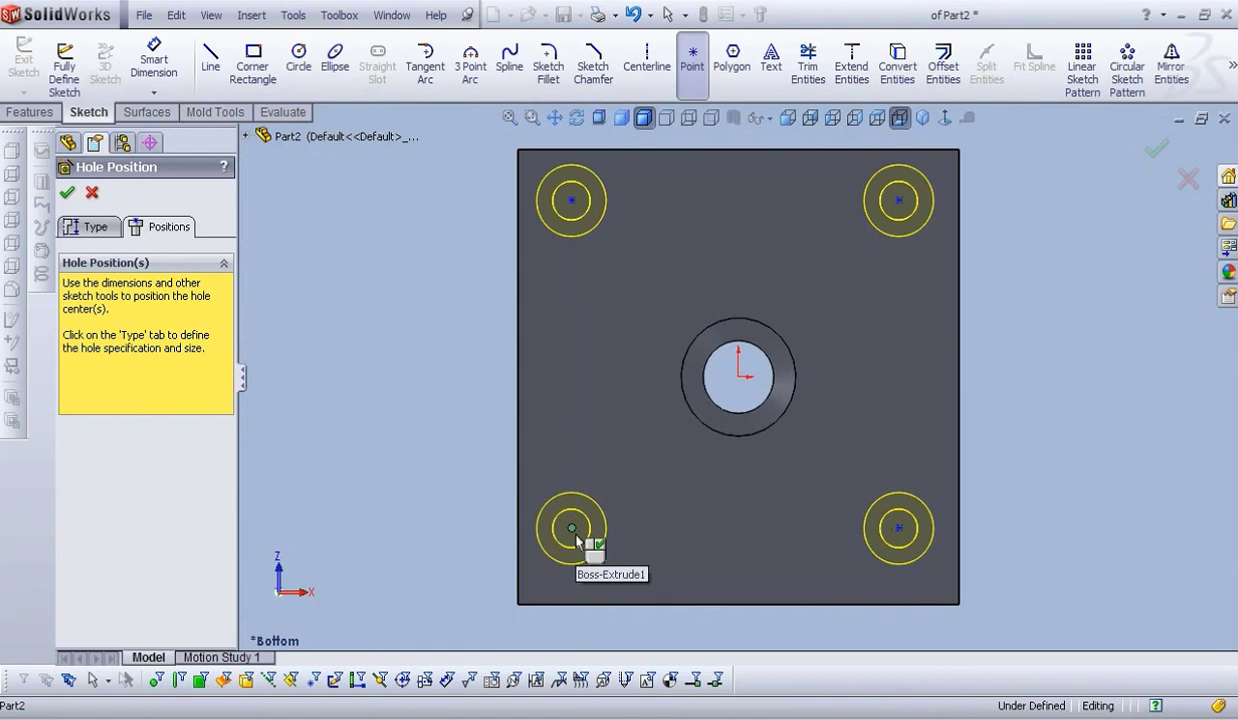
- Dimension the upper-left hole's center 5 mm from the plate's left edge
{"action": "left_click", "coordinate": [154, 60]}
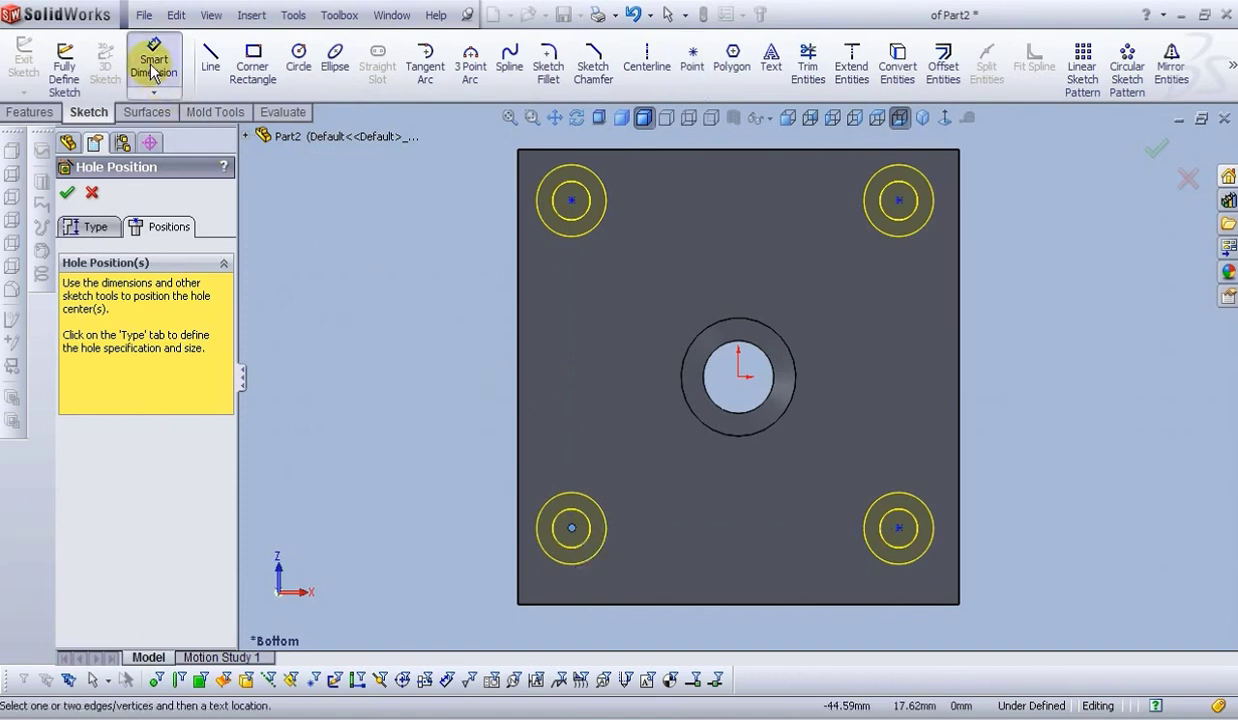
{"action": "scroll", "coordinate": [633, 227], "scroll_direction": "down", "scroll_amount": 3}
{"action": "left_click", "coordinate": [533, 228]}
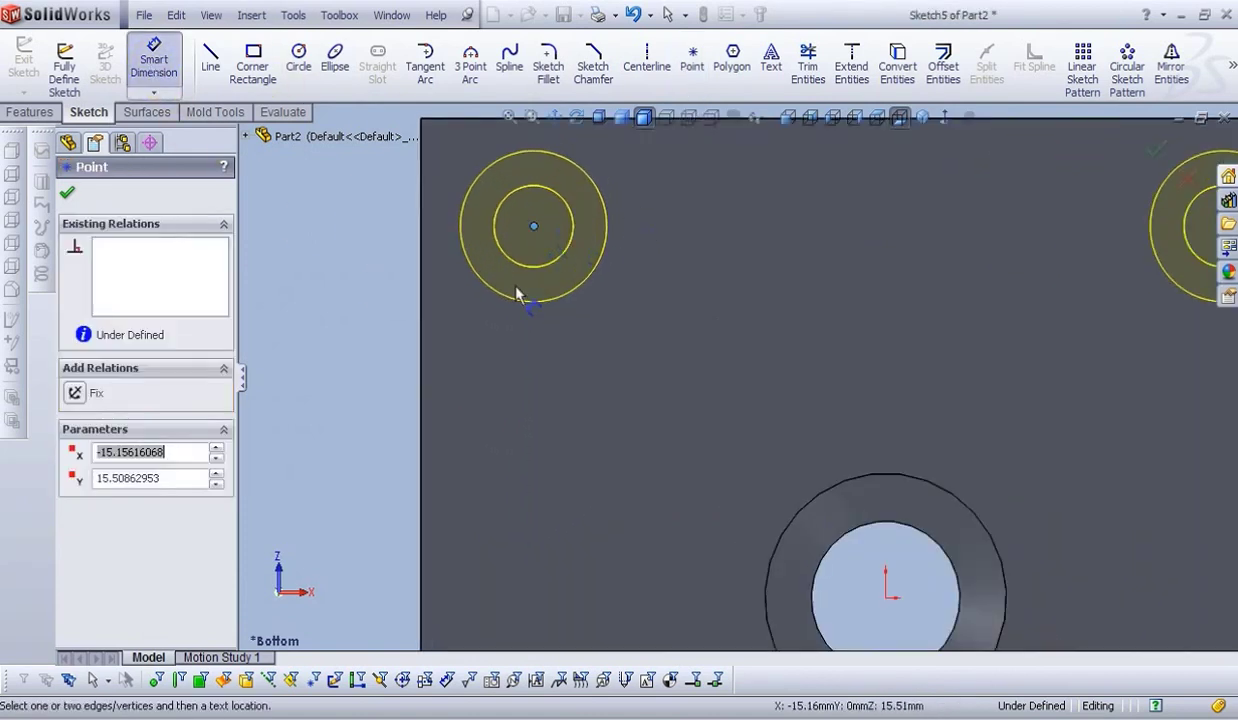
{"action": "left_click", "coordinate": [415, 354]}
{"action": "left_click", "coordinate": [478, 398]}
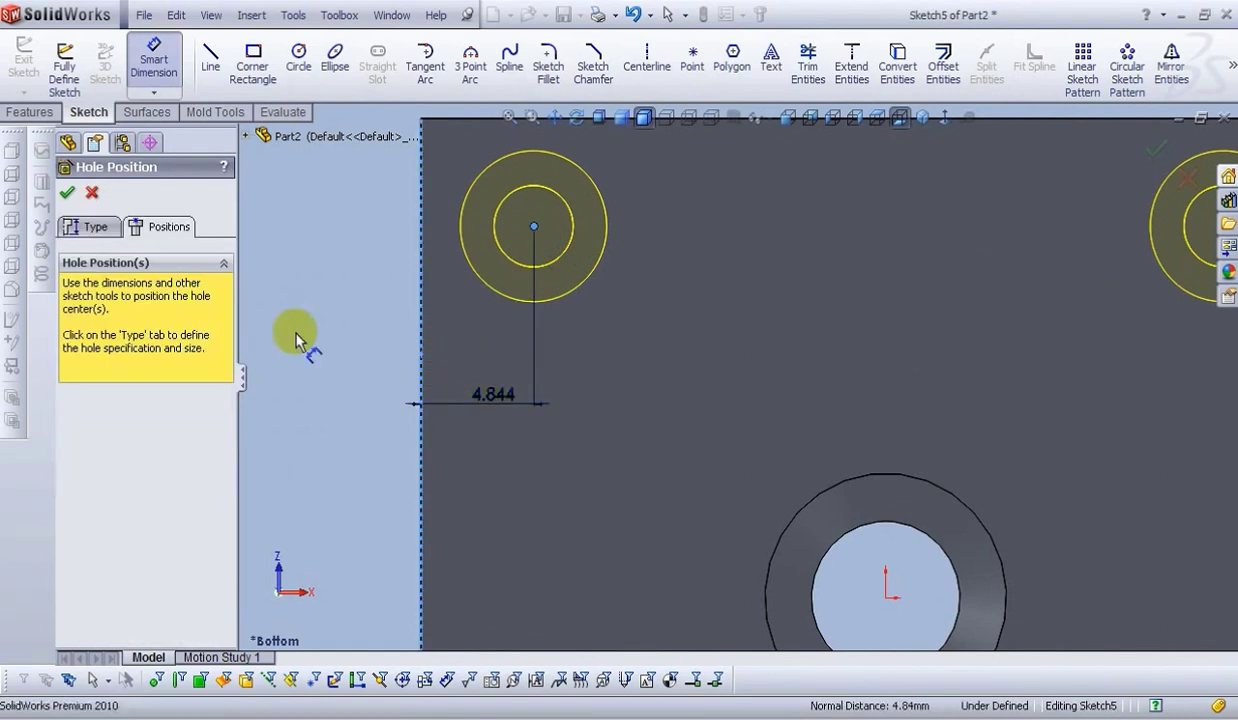
{"action": "type", "text": "5"}
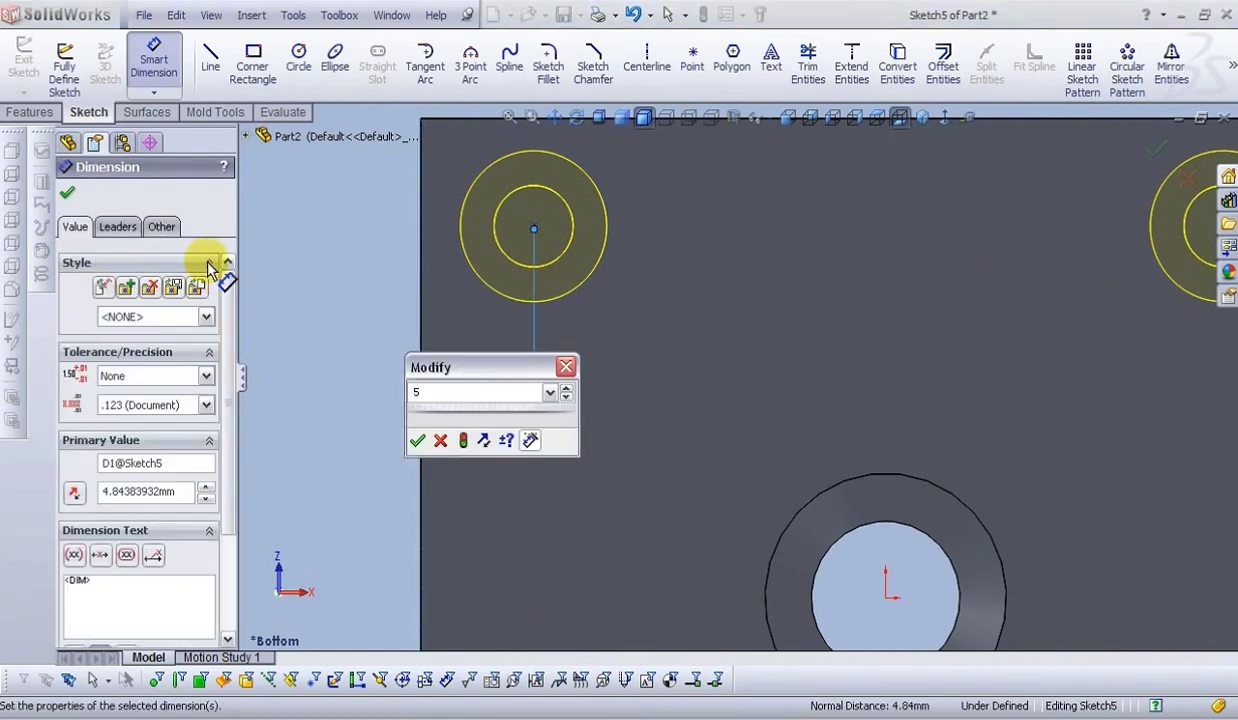
{"action": "key", "text": "Return"}
- Dimension the upper-left hole's center 5 mm from the plate's upper edge
{"action": "key", "text": "z"}
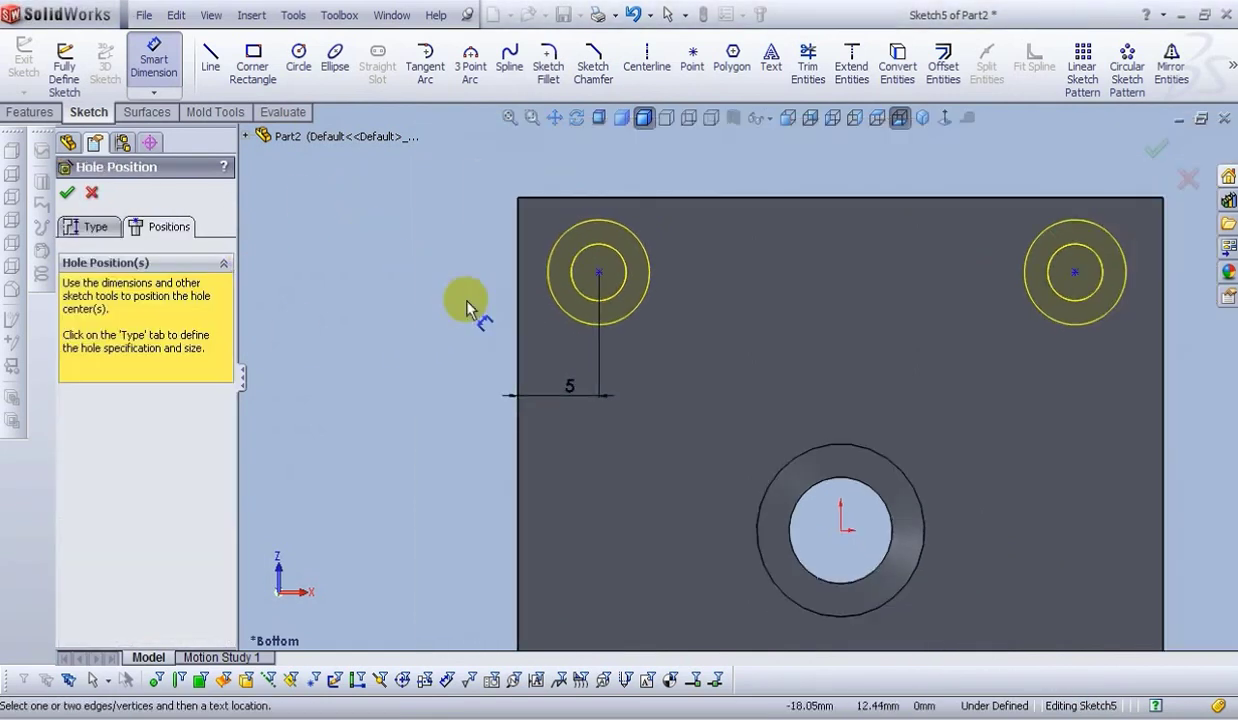
{"action": "left_click", "coordinate": [602, 198]}
{"action": "left_click", "coordinate": [598, 273]}
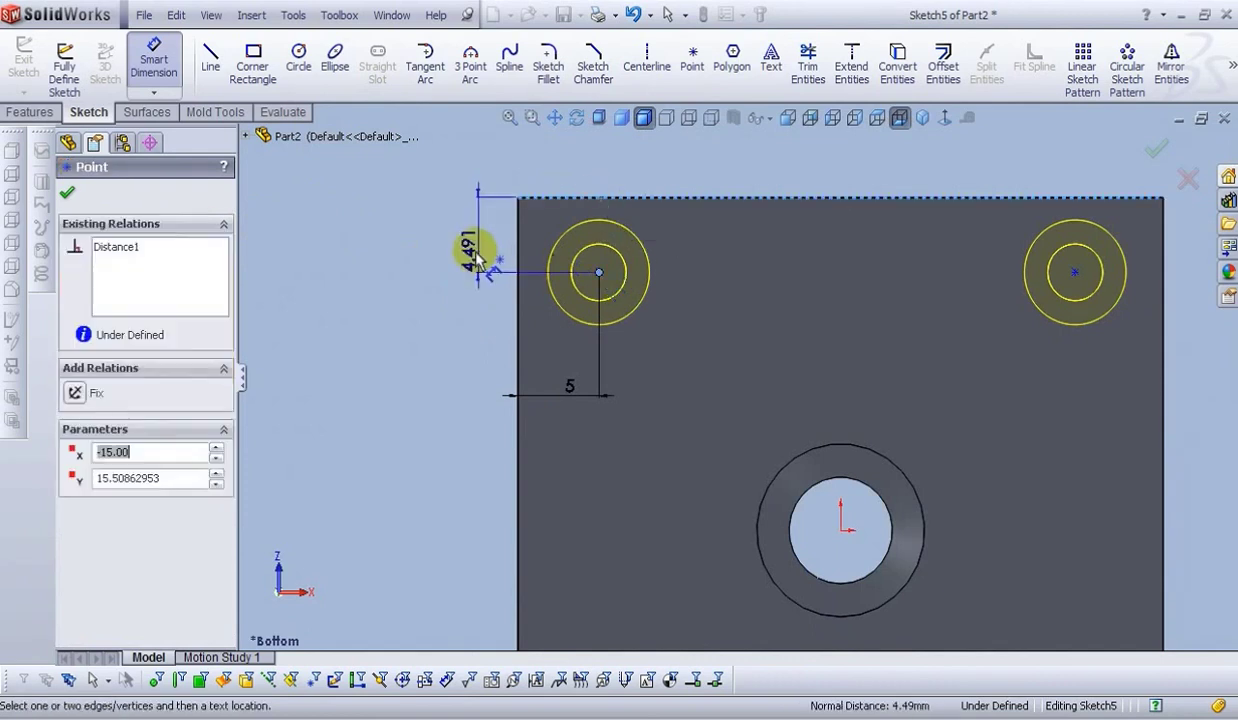
{"action": "left_click", "coordinate": [443, 258]}
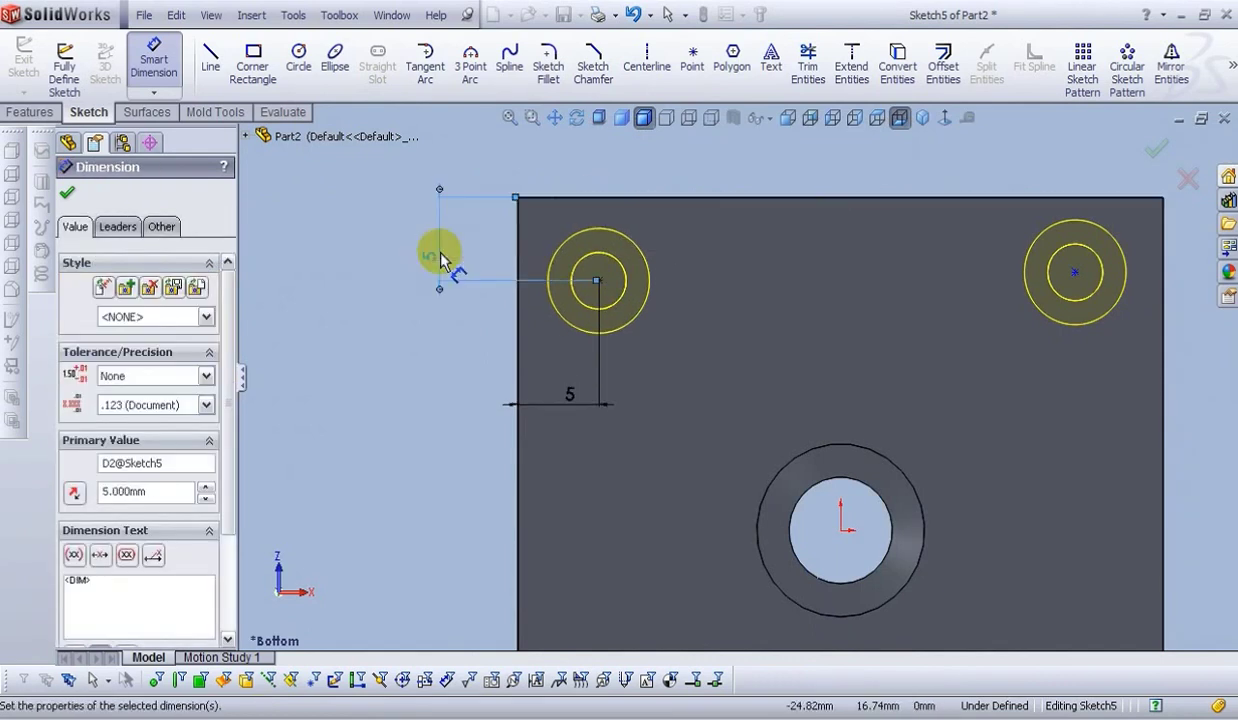
{"action": "type", "text": "5"}
{"action": "key", "text": "Return"}
{"action": "key", "text": "Escape"}
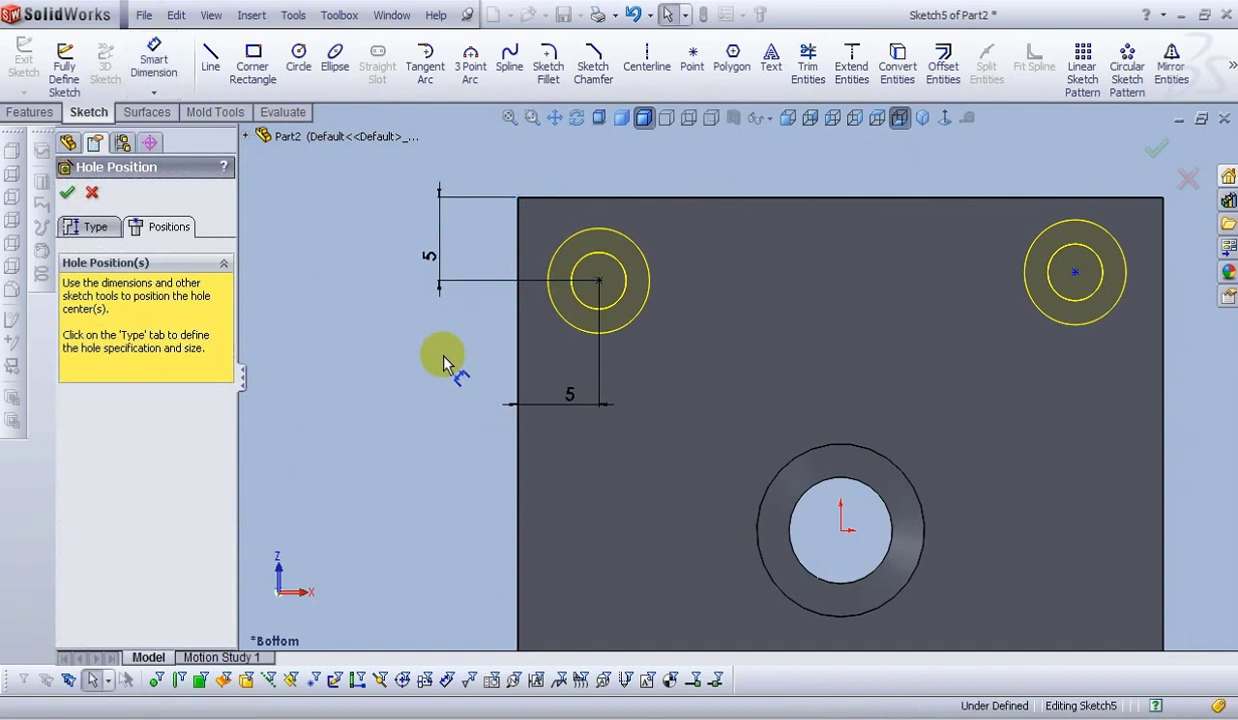
- Add a horizontal relation between the center points of the two upper holes
{"action": "left_click", "coordinate": [598, 281]}
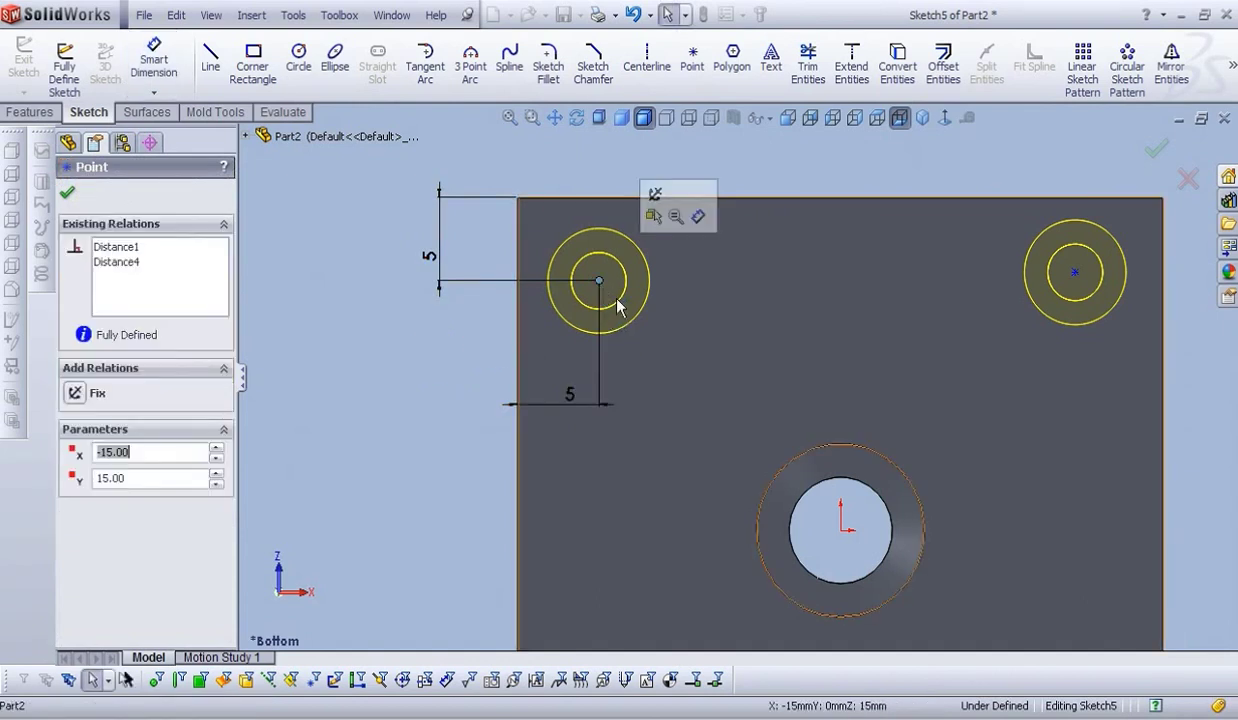
{"action": "left_click", "coordinate": [1075, 273], "text": "ctrl"}
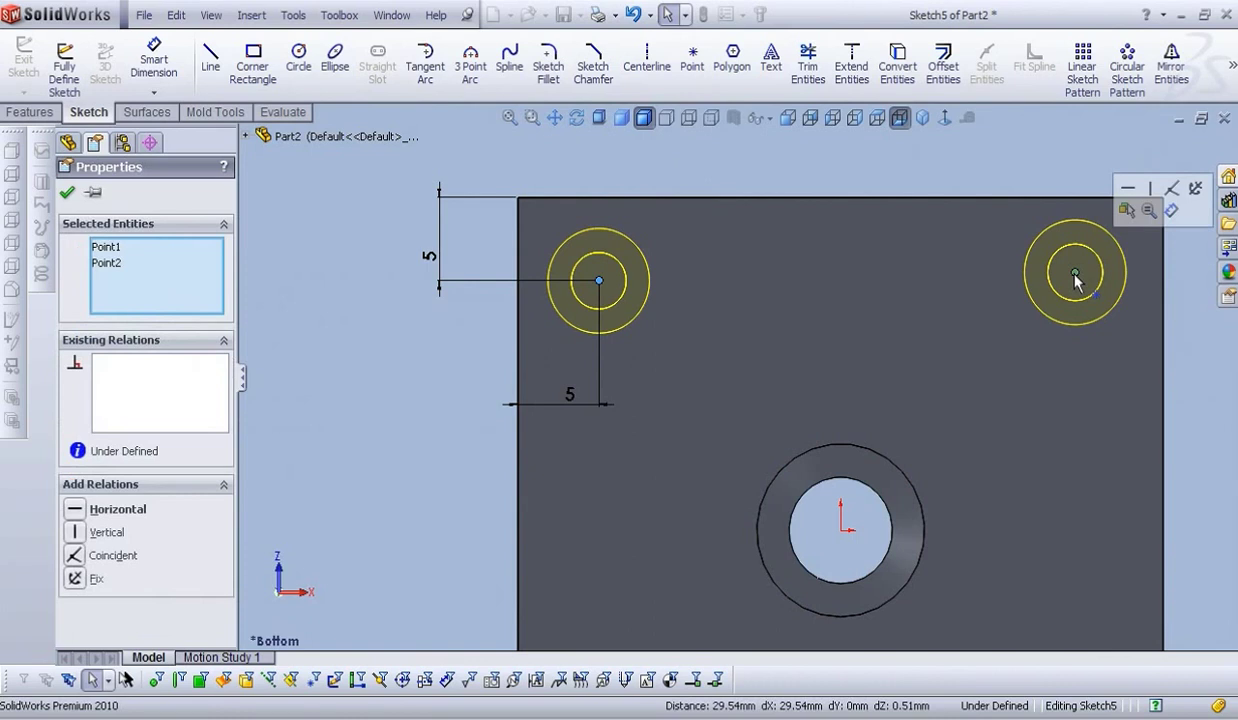
{"action": "left_click", "coordinate": [1125, 190]}
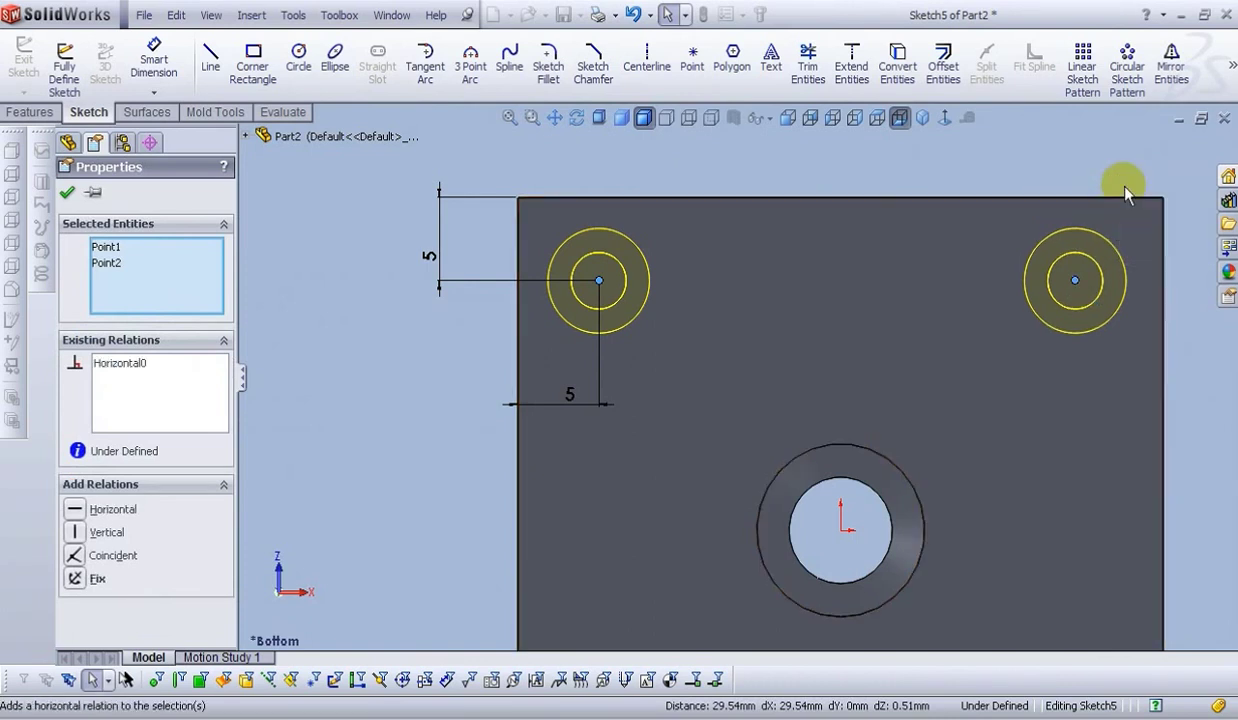
{"action": "key", "text": "f"}
{"action": "key", "text": "Escape"}
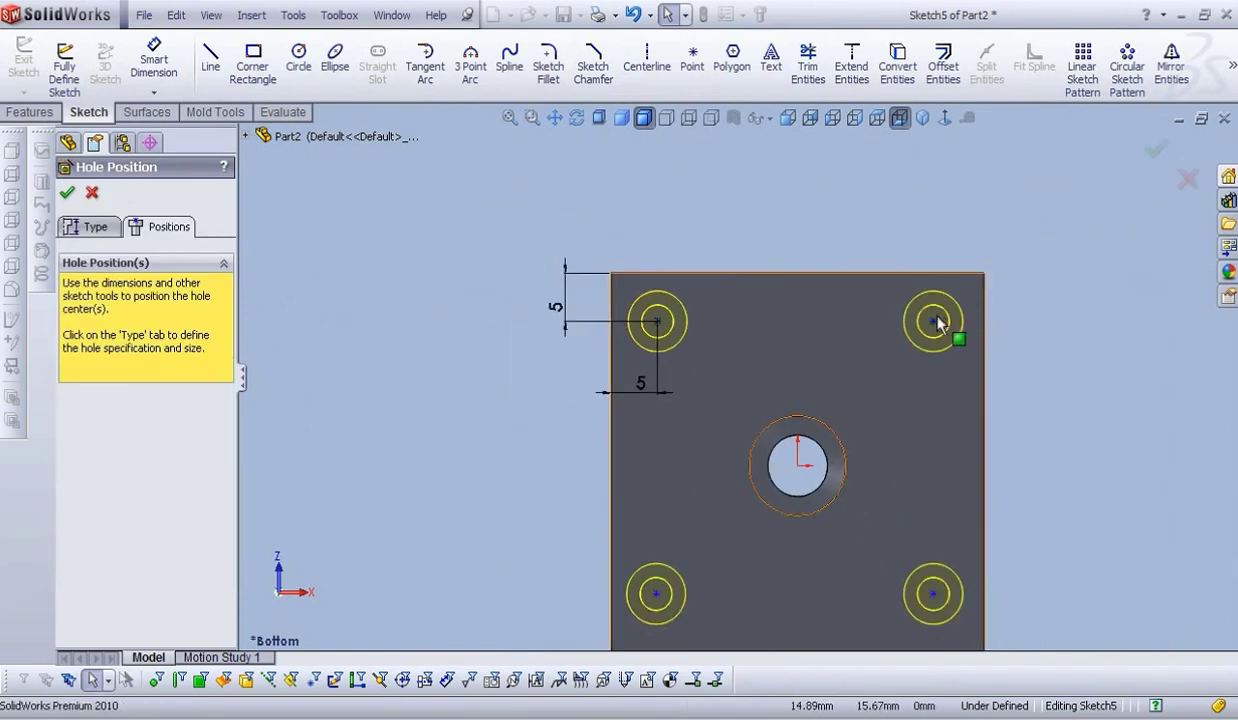
- Add a vertical relation between the center points of the two right-hand holes
{"action": "left_click", "coordinate": [933, 594]}
{"action": "left_click", "coordinate": [933, 594], "text": "ctrl"}
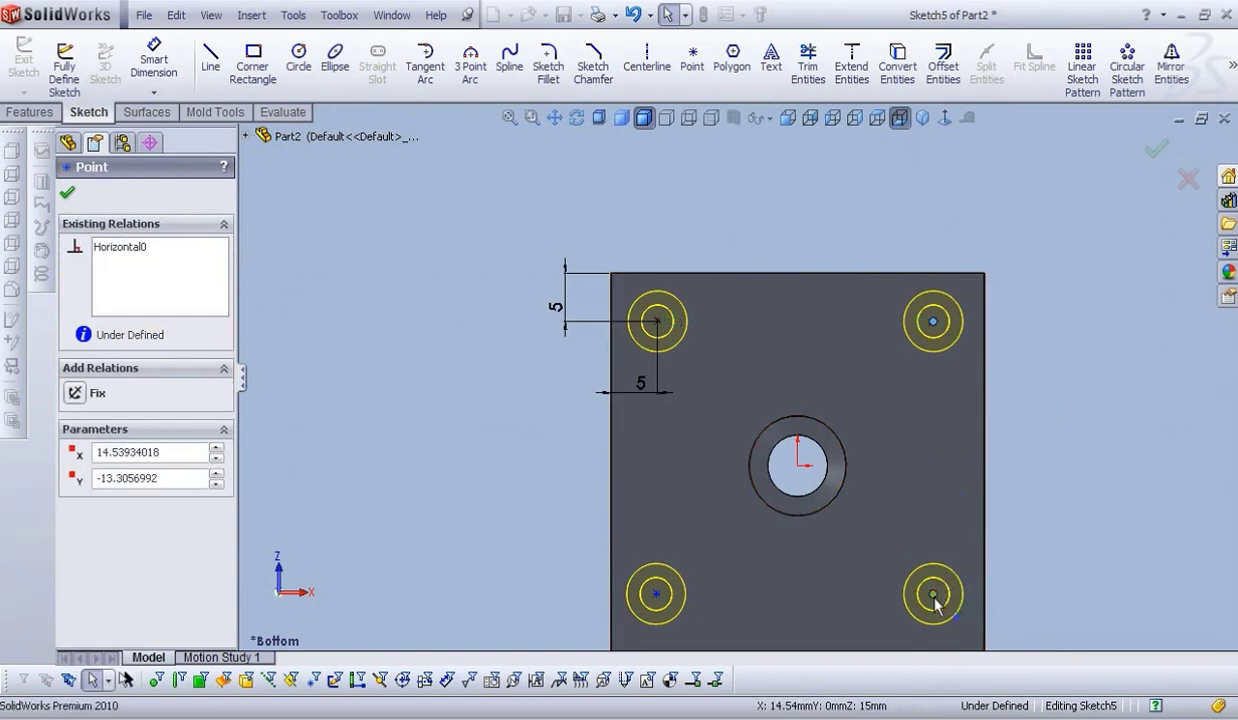
{"action": "left_click", "coordinate": [1012, 512]}
{"action": "key", "text": "f"}
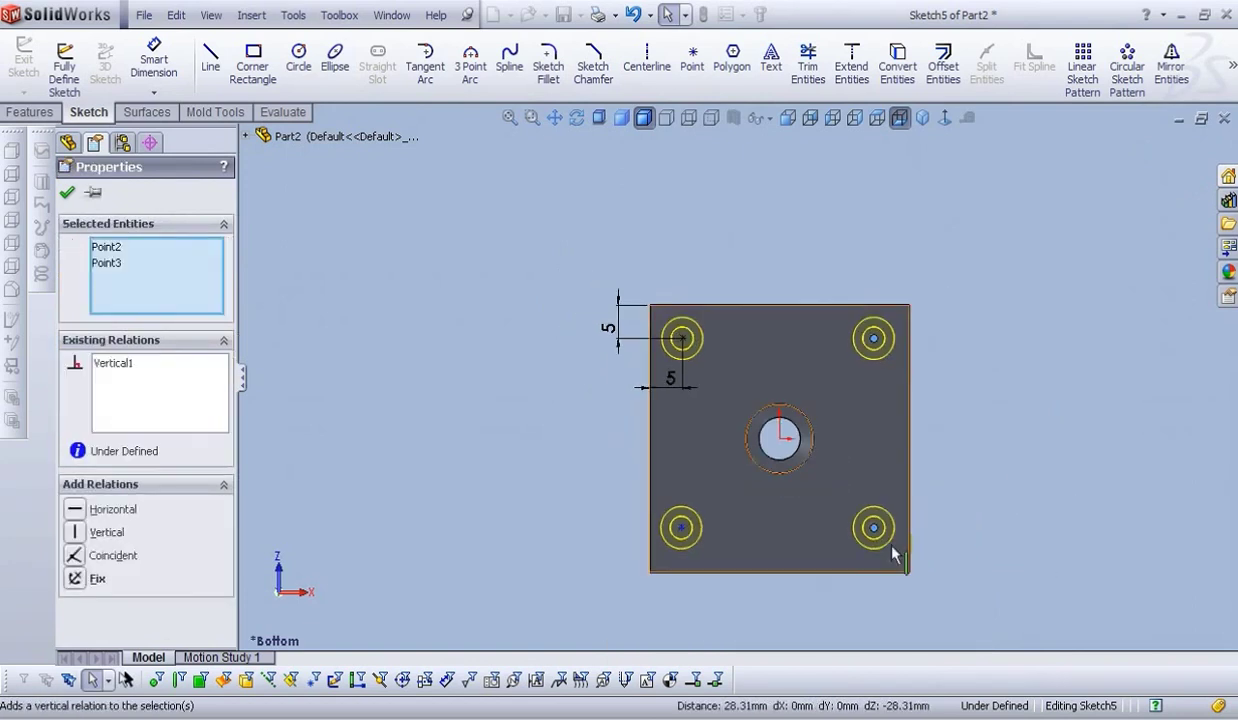
{"action": "key", "text": "Escape"}
- Add a horizontal relation between the center points of the two lower holes
{"action": "left_click", "coordinate": [850, 504]}
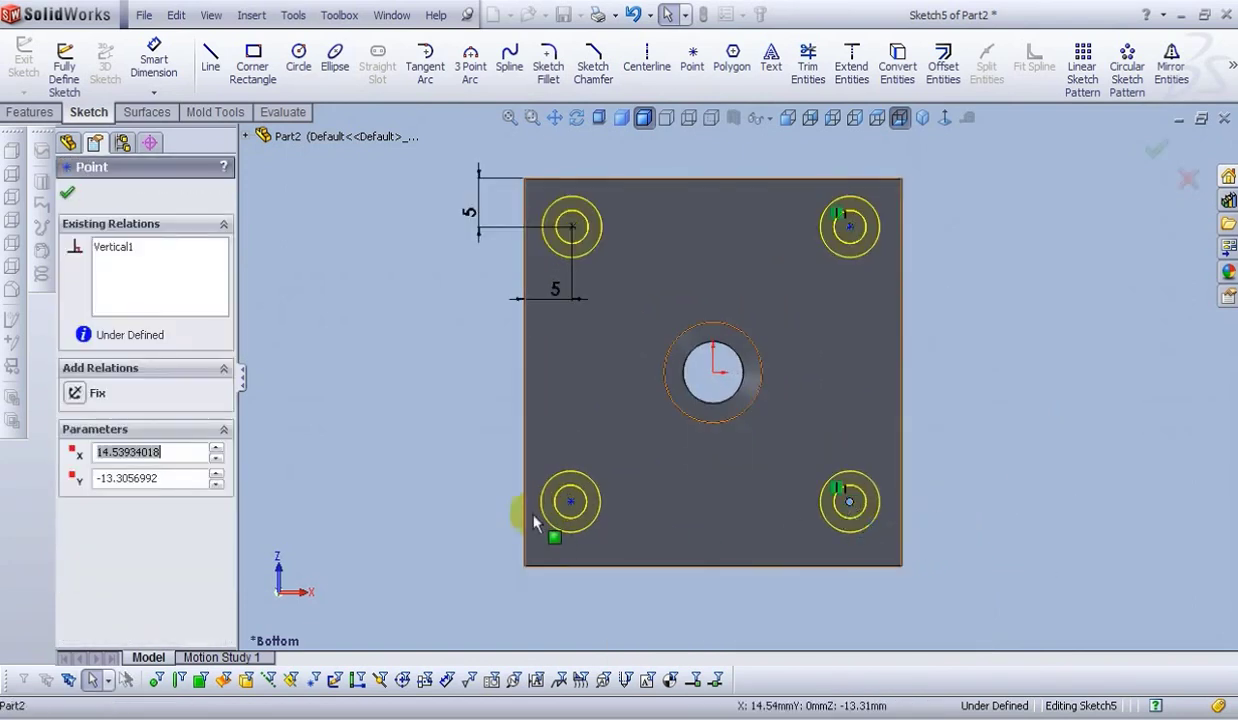
{"action": "left_click", "coordinate": [570, 502], "text": "ctrl"}
{"action": "left_click", "coordinate": [621, 421]}
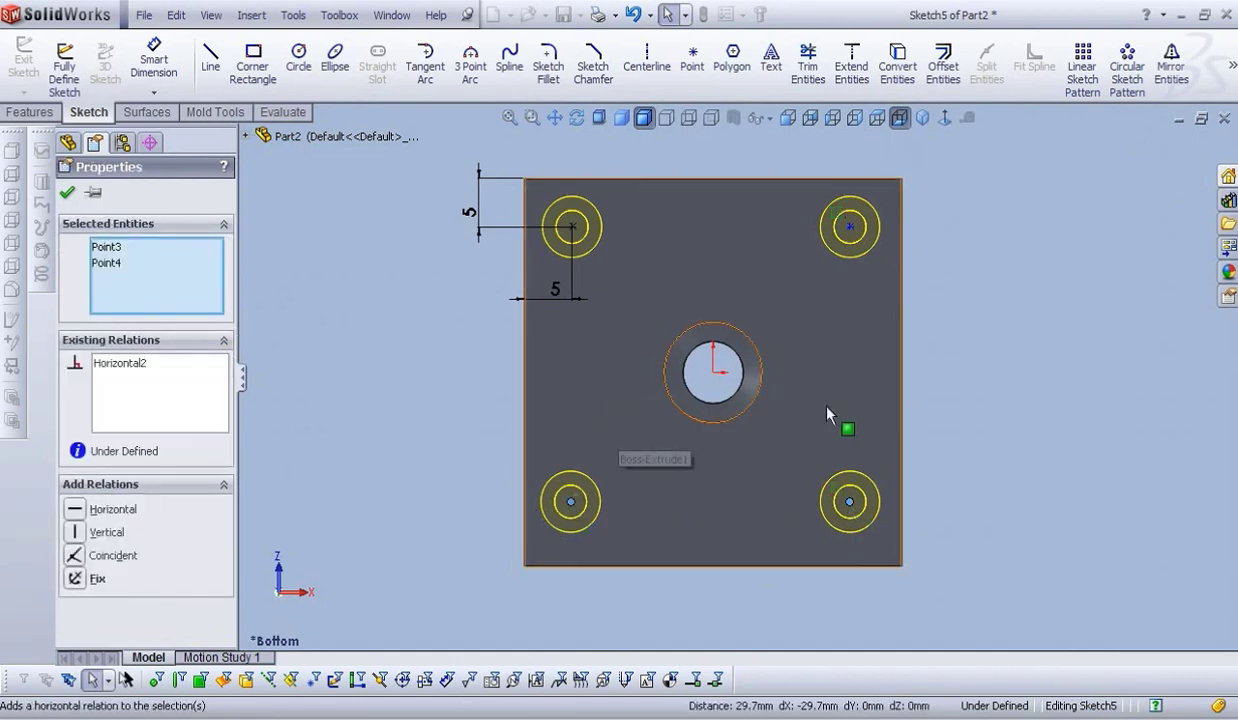
{"action": "left_click", "coordinate": [1005, 455]}
- Add a vertical relation between the center points of the two left-hand holes
{"action": "left_click", "coordinate": [570, 502]}
{"action": "left_click", "coordinate": [572, 228], "text": "ctrl"}
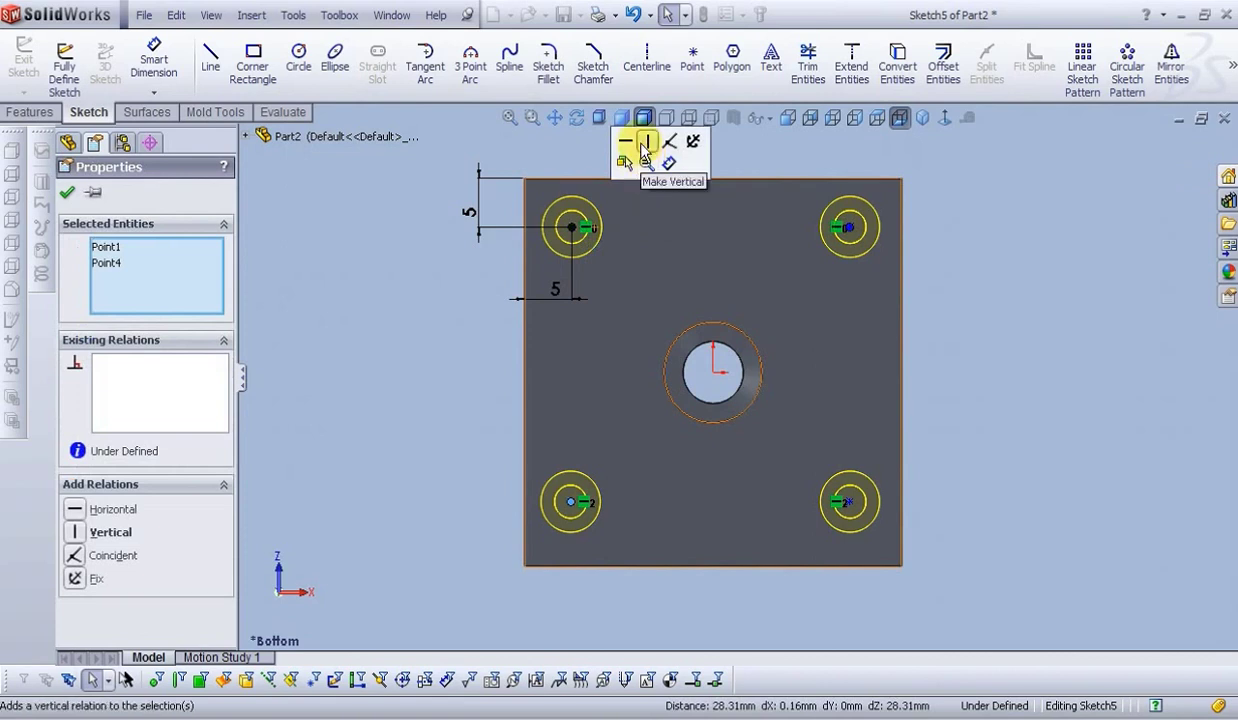
{"action": "left_click", "coordinate": [645, 142]}
{"action": "left_click", "coordinate": [986, 334]}
- Dimension the lower-right hole's center 5 mm from the plate's right edge
{"action": "left_click", "coordinate": [168, 82]}
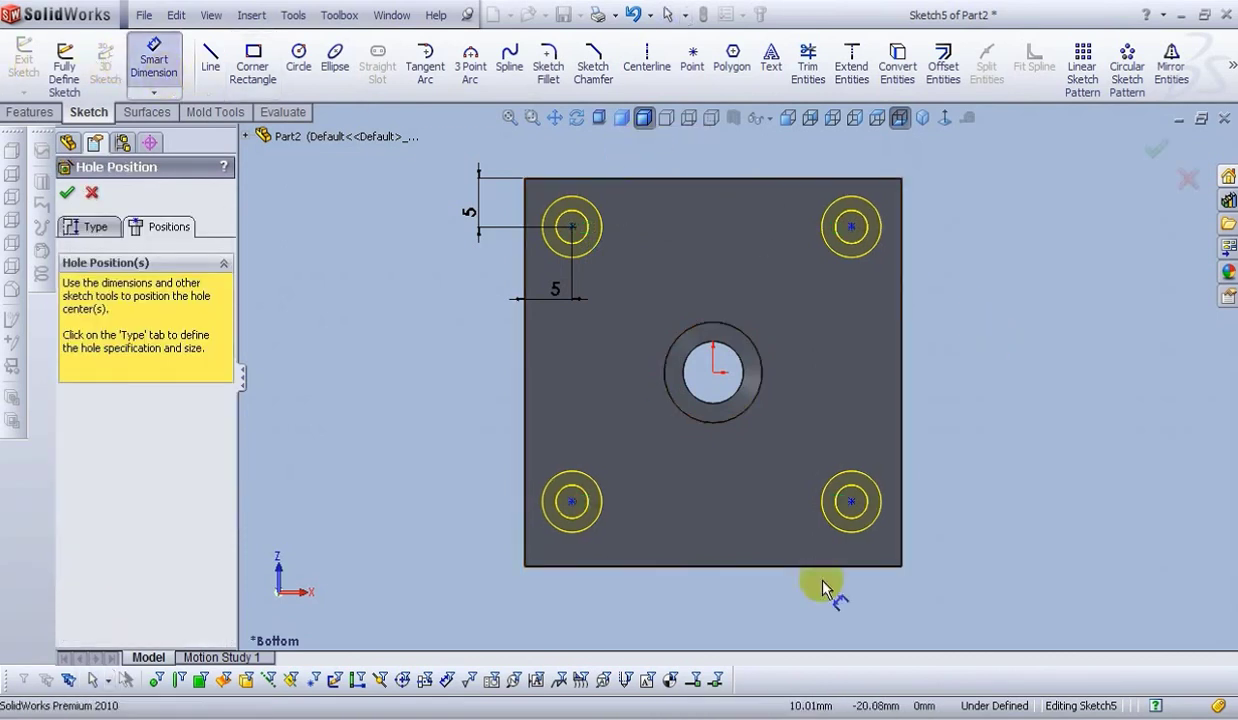
{"action": "scroll", "coordinate": [852, 550], "scroll_direction": "down", "scroll_amount": 2}
{"action": "left_click", "coordinate": [845, 478]}
{"action": "left_click", "coordinate": [904, 490]}
{"action": "left_click", "coordinate": [876, 607]}
{"action": "type", "text": "5"}
{"action": "key", "text": "Return"}
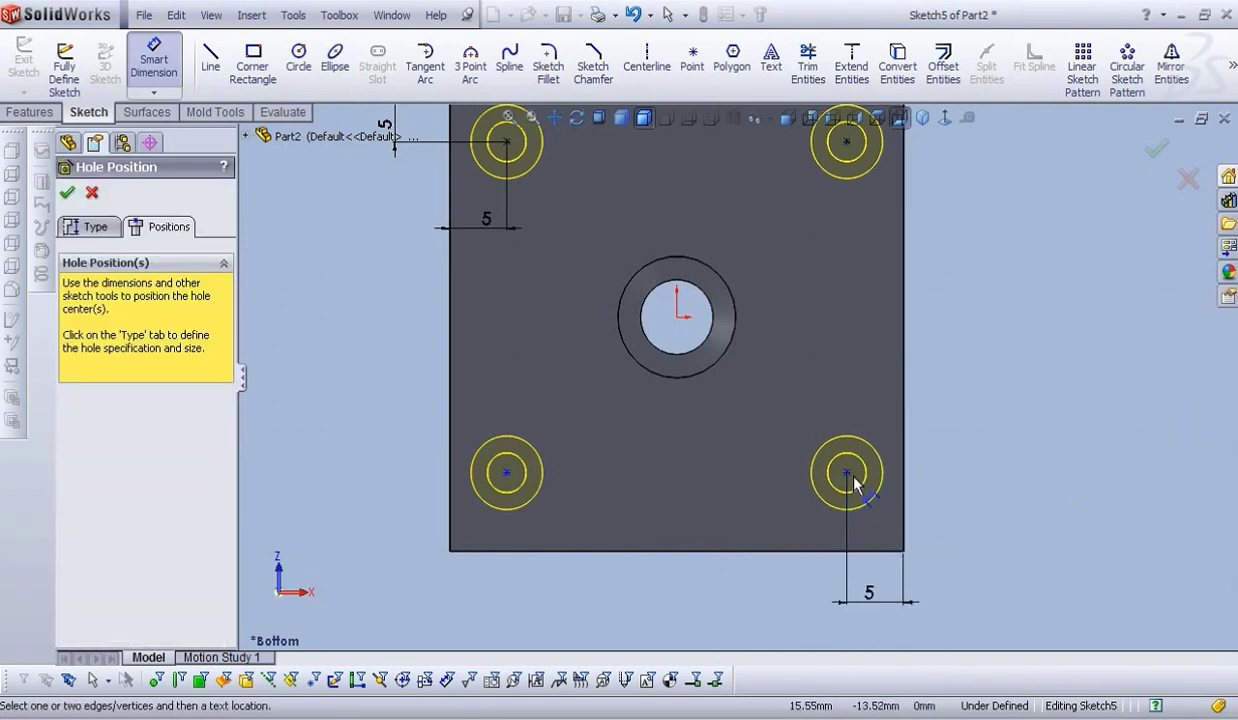
- Dimension the lower-right hole's center 5 mm from the plate's lower edge and complete the four M3 countersunk holes
{"action": "left_click", "coordinate": [848, 476]}
{"action": "left_click", "coordinate": [855, 549]}
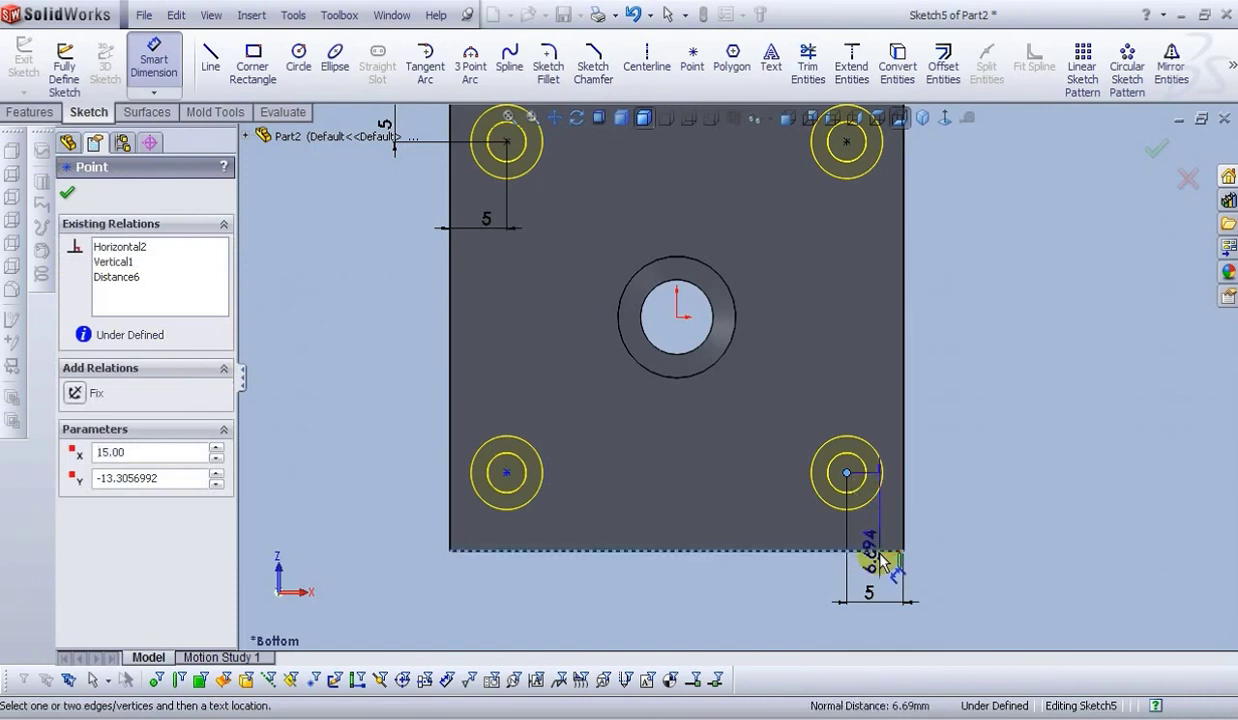
{"action": "left_click", "coordinate": [958, 510]}
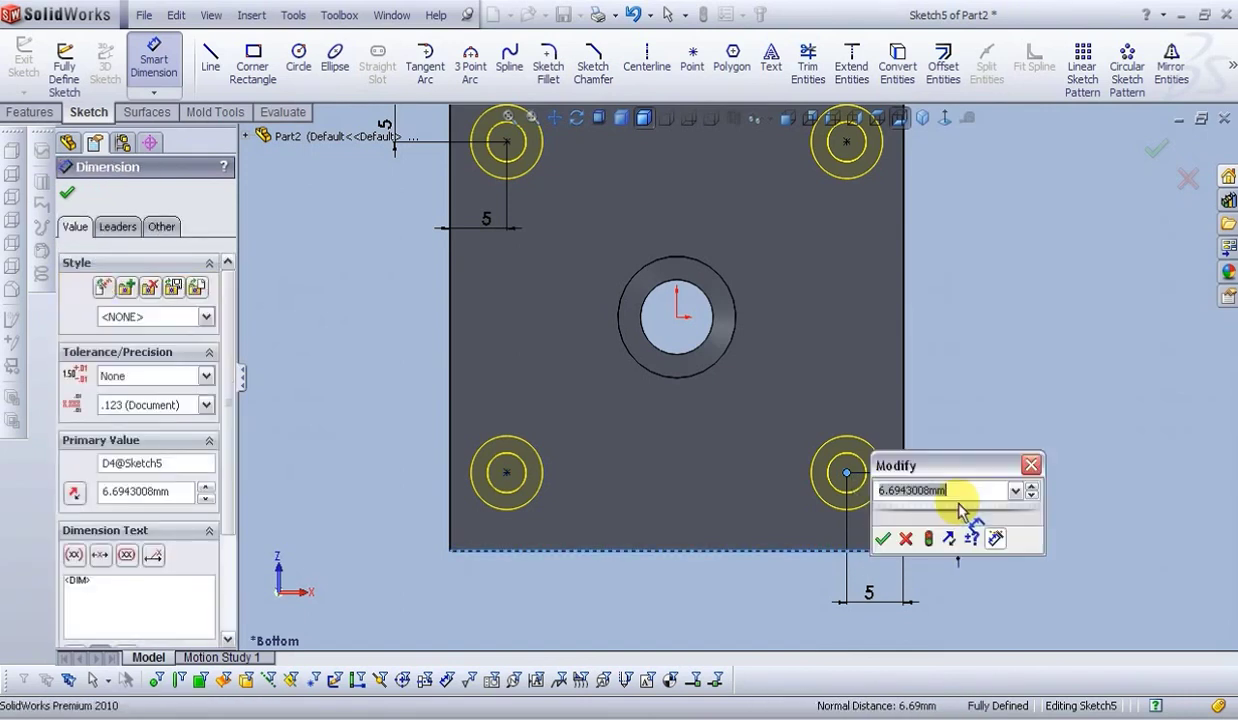
{"action": "type", "text": "5"}
{"action": "key", "text": "Return"}
{"action": "left_click", "coordinate": [958, 412]}
{"action": "scroll", "coordinate": [935, 440], "scroll_direction": "up", "scroll_amount": 5}
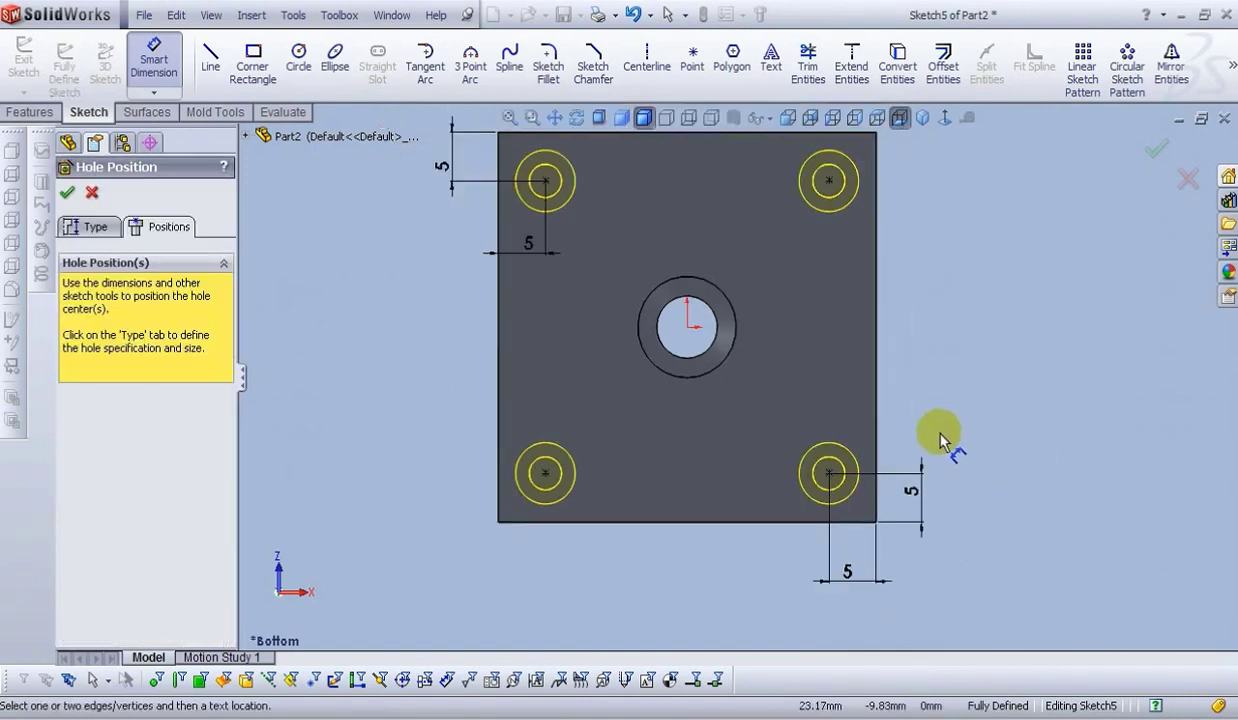
{"action": "scroll", "coordinate": [720, 335], "scroll_direction": "down", "scroll_amount": 2}
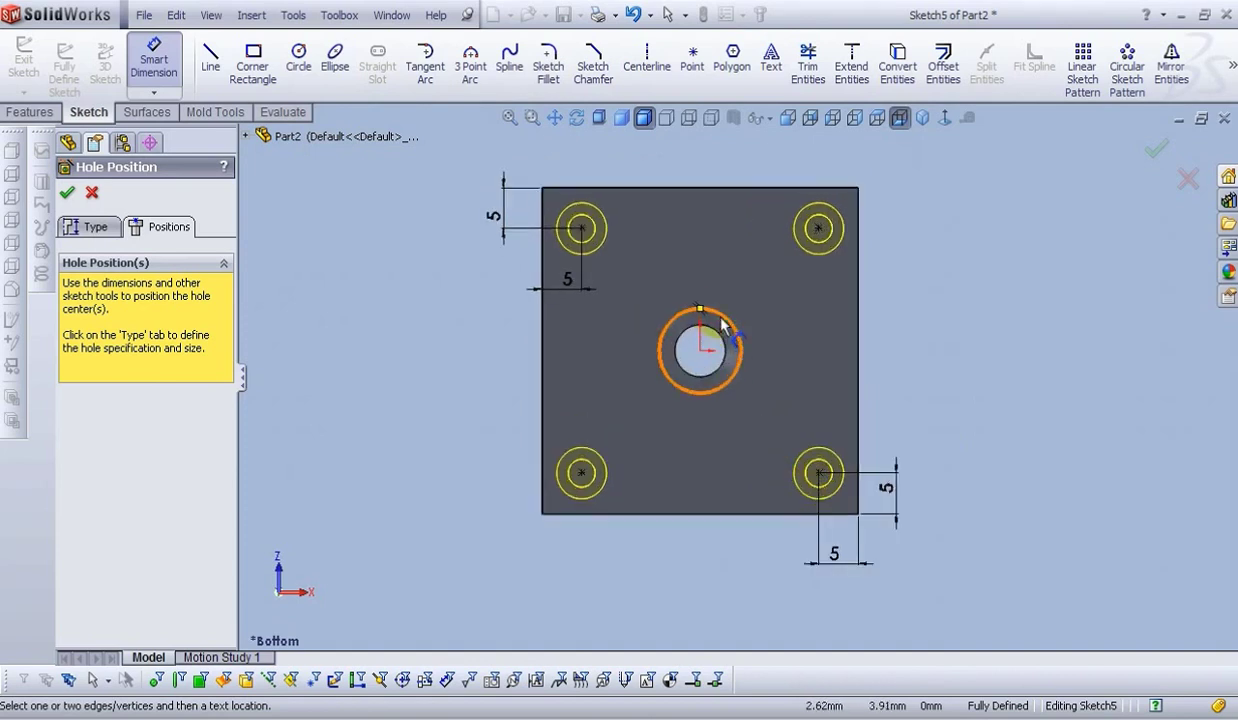
{"action": "scroll", "coordinate": [777, 271], "scroll_direction": "down", "scroll_amount": 2}
{"action": "left_click", "coordinate": [56, 185]}
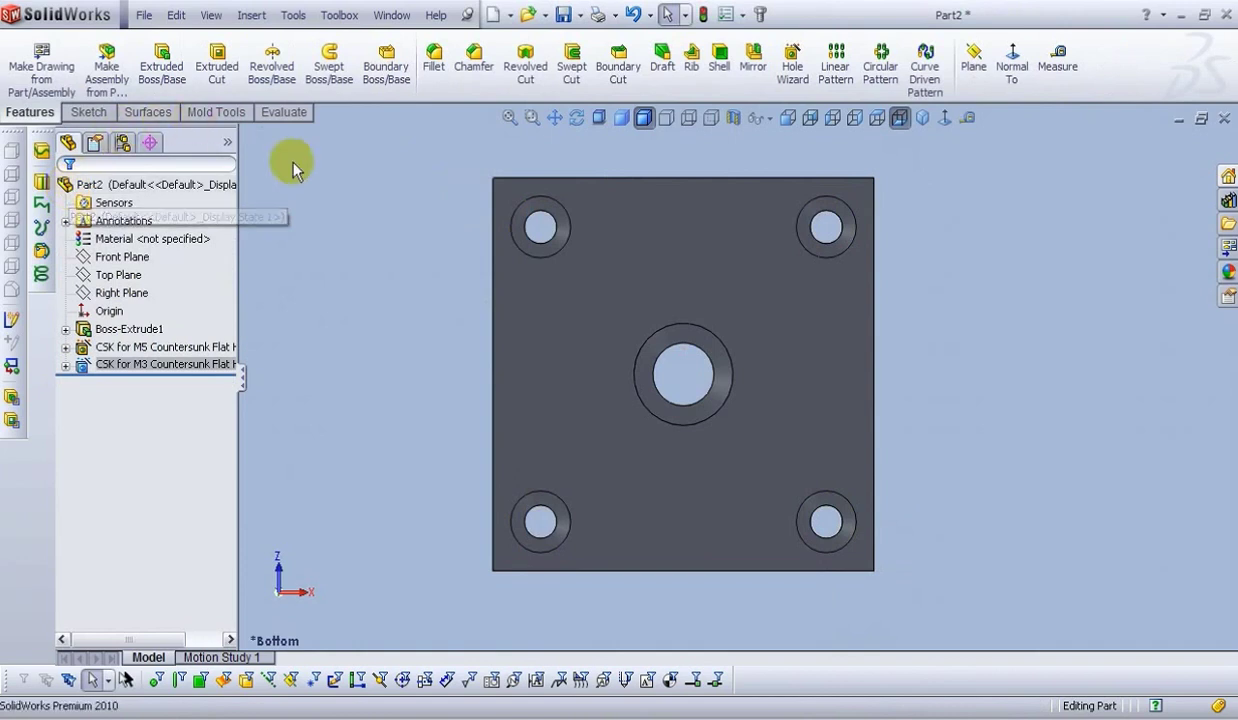
- Fillet the plate's four vertical corner edges with a constant 2 mm radius
{"action": "middle_click_drag", "start_coordinate": [663, 520], "coordinate": [418, 313]}
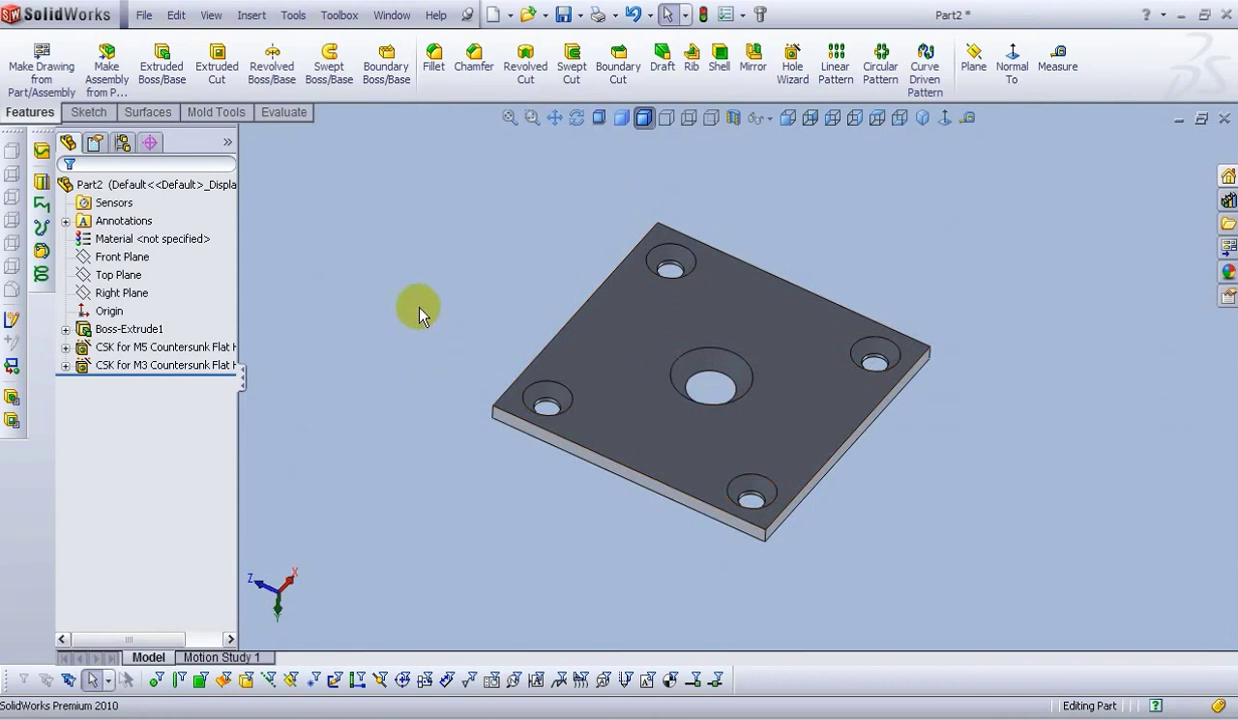
{"action": "left_click", "coordinate": [435, 70]}
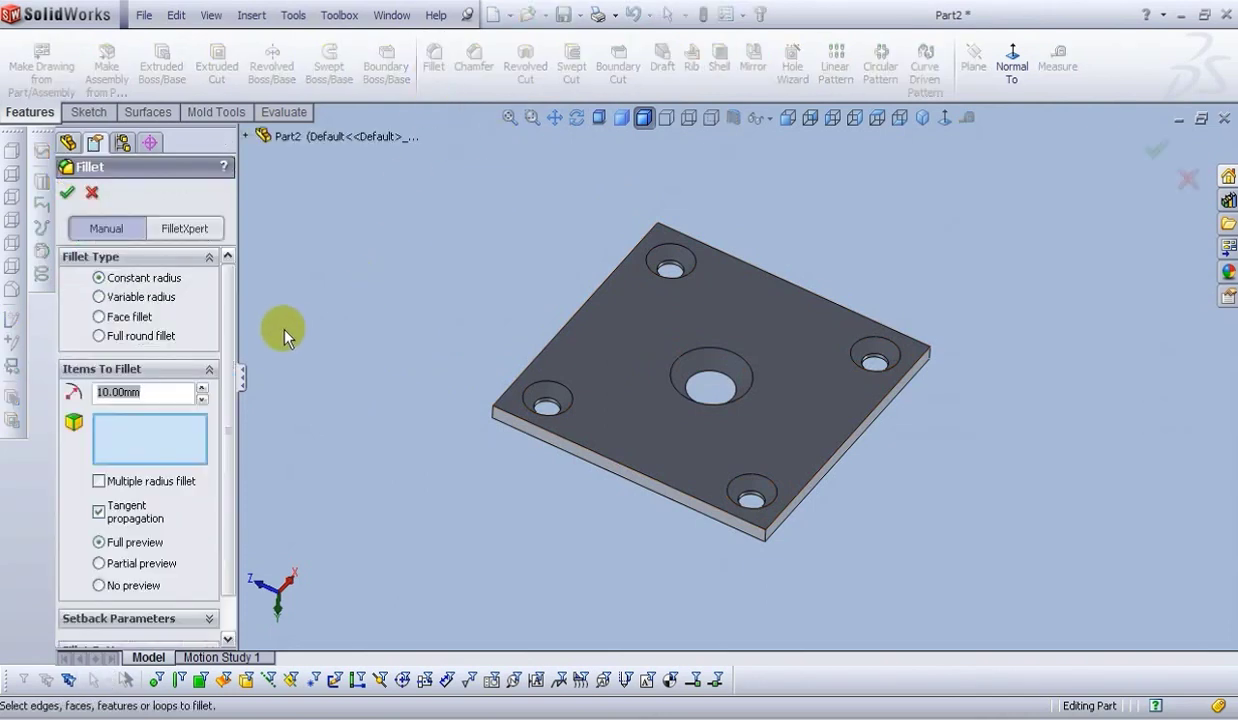
{"action": "type", "text": "2"}
{"action": "scroll", "coordinate": [505, 415], "scroll_direction": "down", "scroll_amount": 4}
{"action": "left_click", "coordinate": [500, 412]}
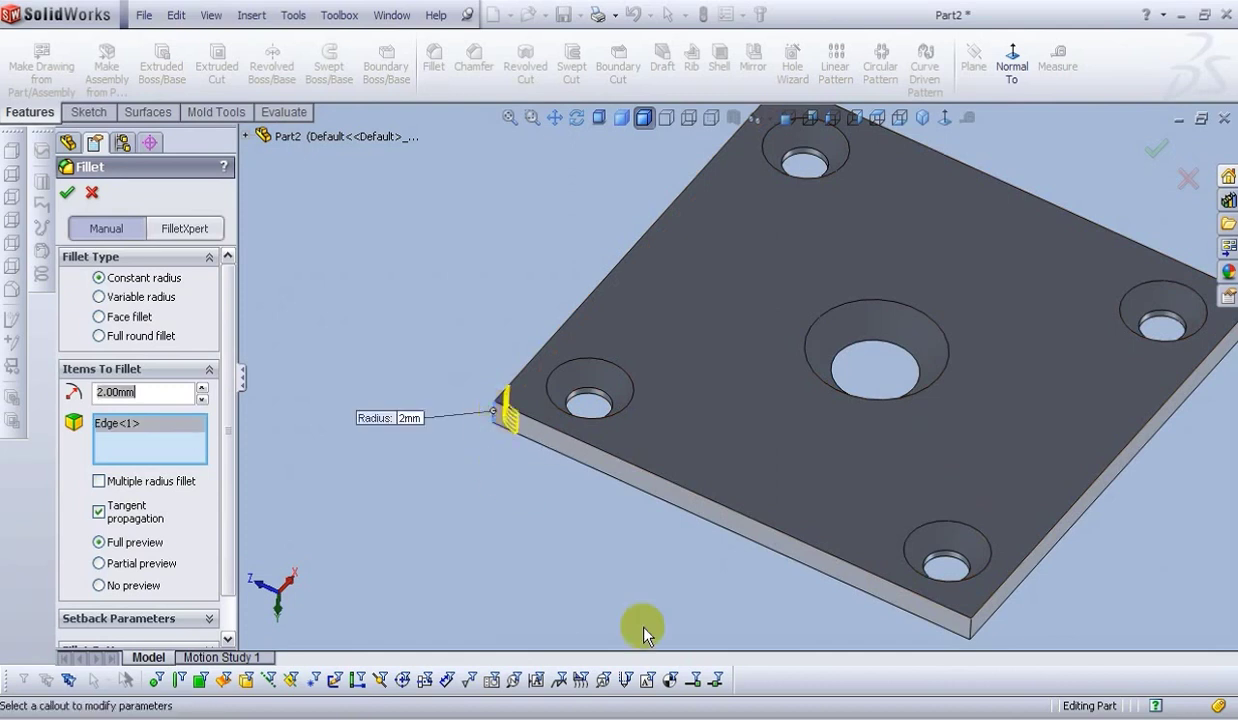
{"action": "left_click", "coordinate": [970, 630]}
{"action": "scroll", "coordinate": [972, 637], "scroll_direction": "up", "scroll_amount": 3}
{"action": "scroll", "coordinate": [1025, 340], "scroll_direction": "down", "scroll_amount": 5}
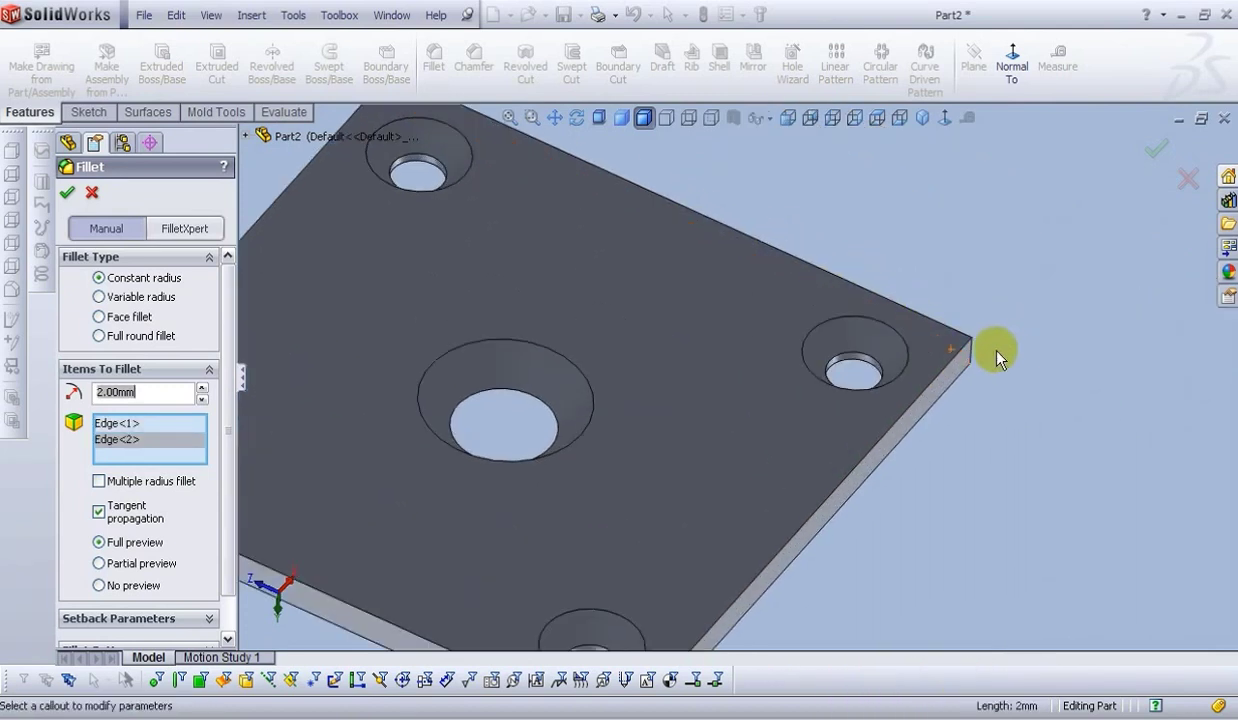
{"action": "left_click", "coordinate": [972, 355]}
{"action": "scroll", "coordinate": [960, 360], "scroll_direction": "up", "scroll_amount": 5}
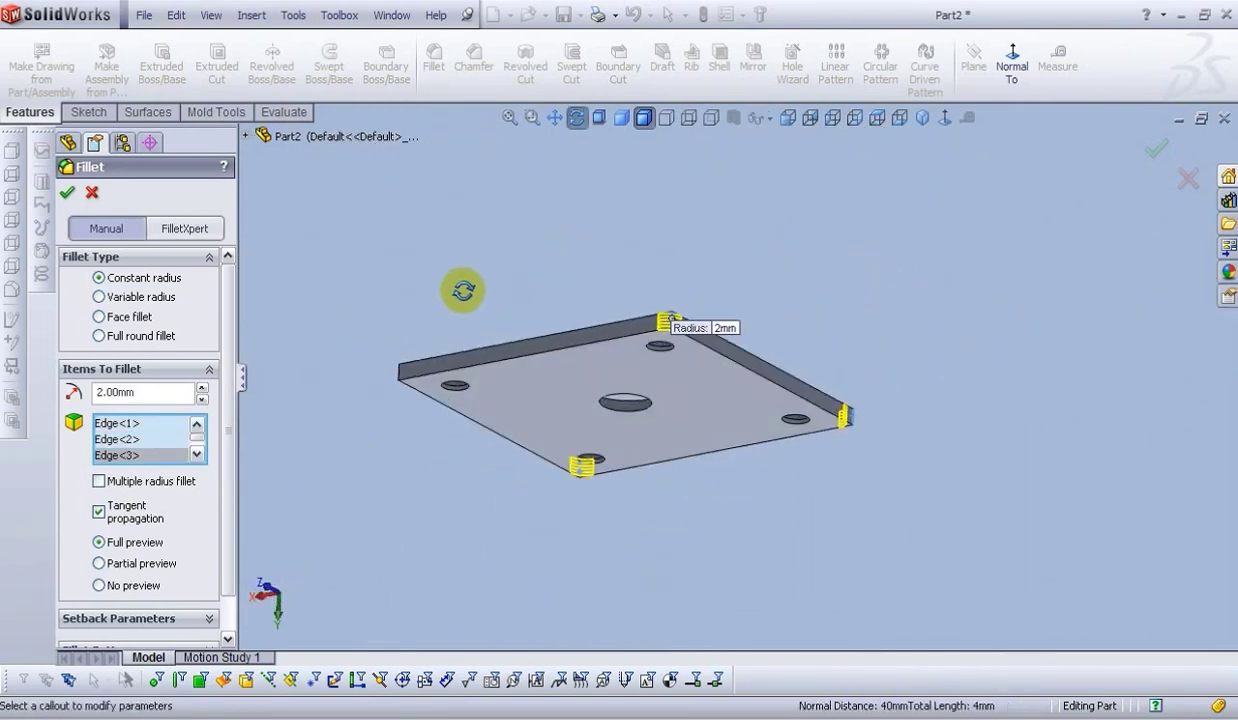
{"action": "left_click", "coordinate": [552, 497]}
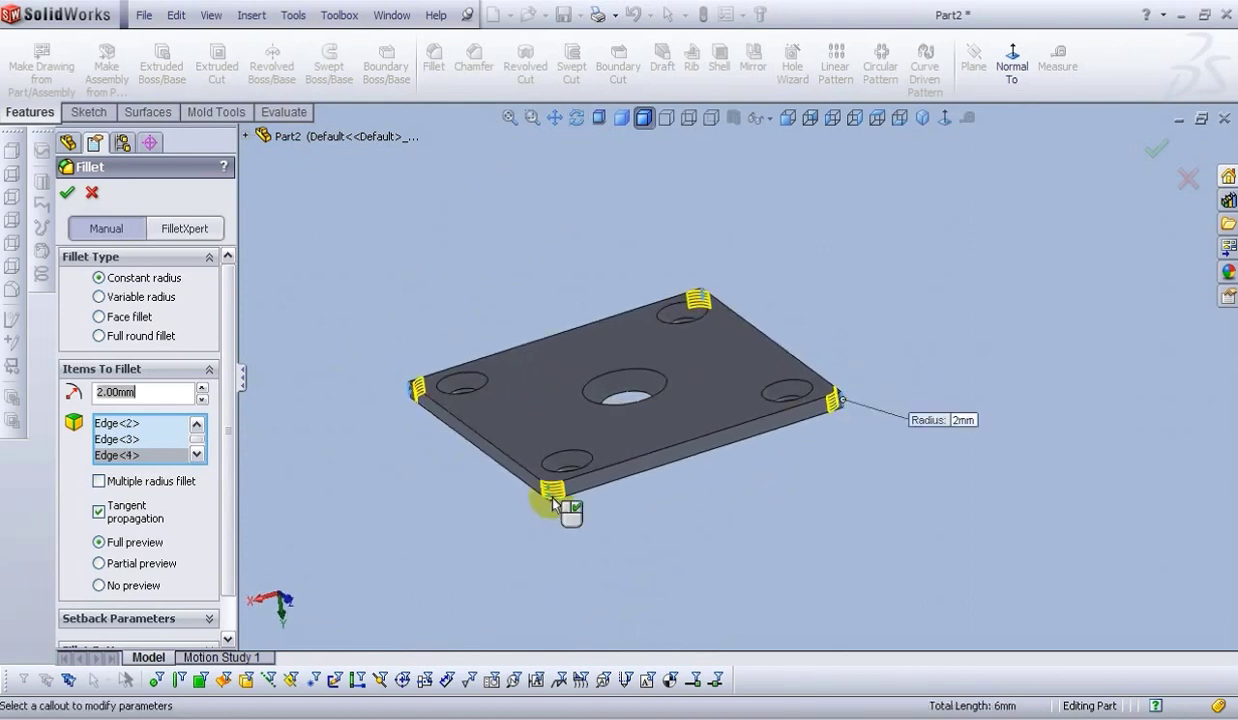
{"action": "left_click", "coordinate": [67, 192]}
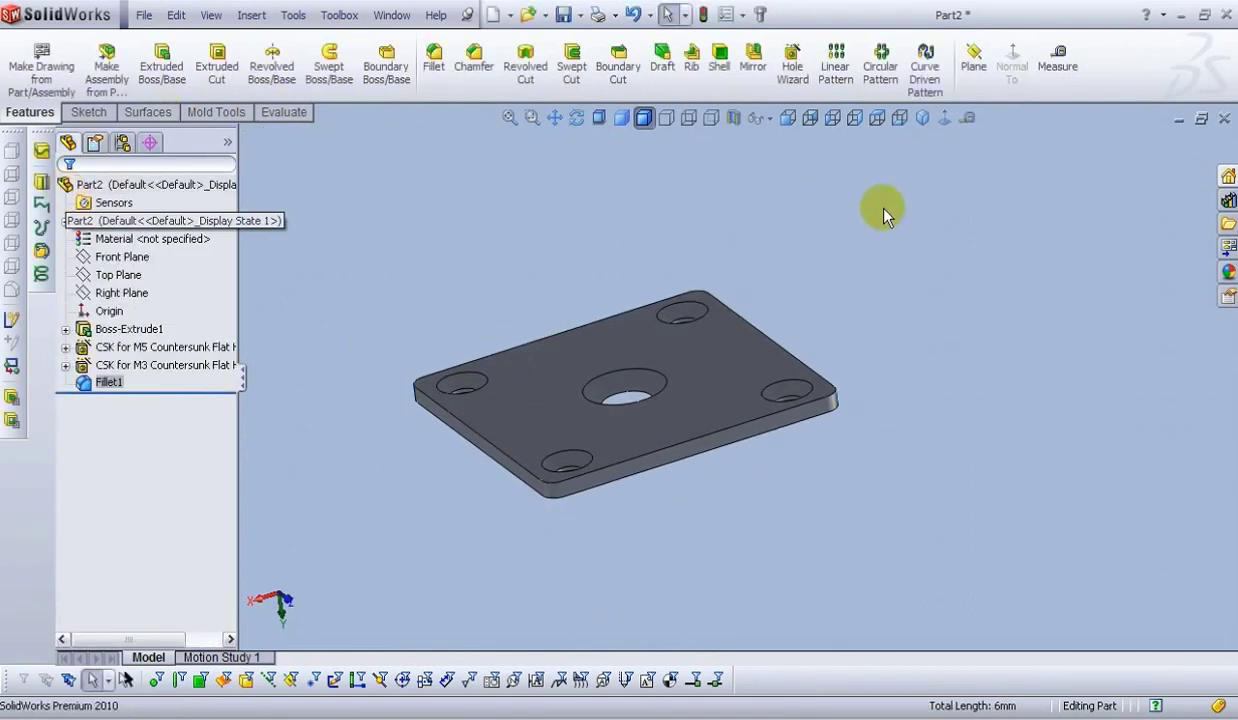
- Set the plate to an isometric view and save the part as Plate in the Paper towel holder folder
{"action": "left_click", "coordinate": [922, 120]}
{"action": "double_click", "coordinate": [733, 295]}
{"action": "left_click", "coordinate": [502, 200]}
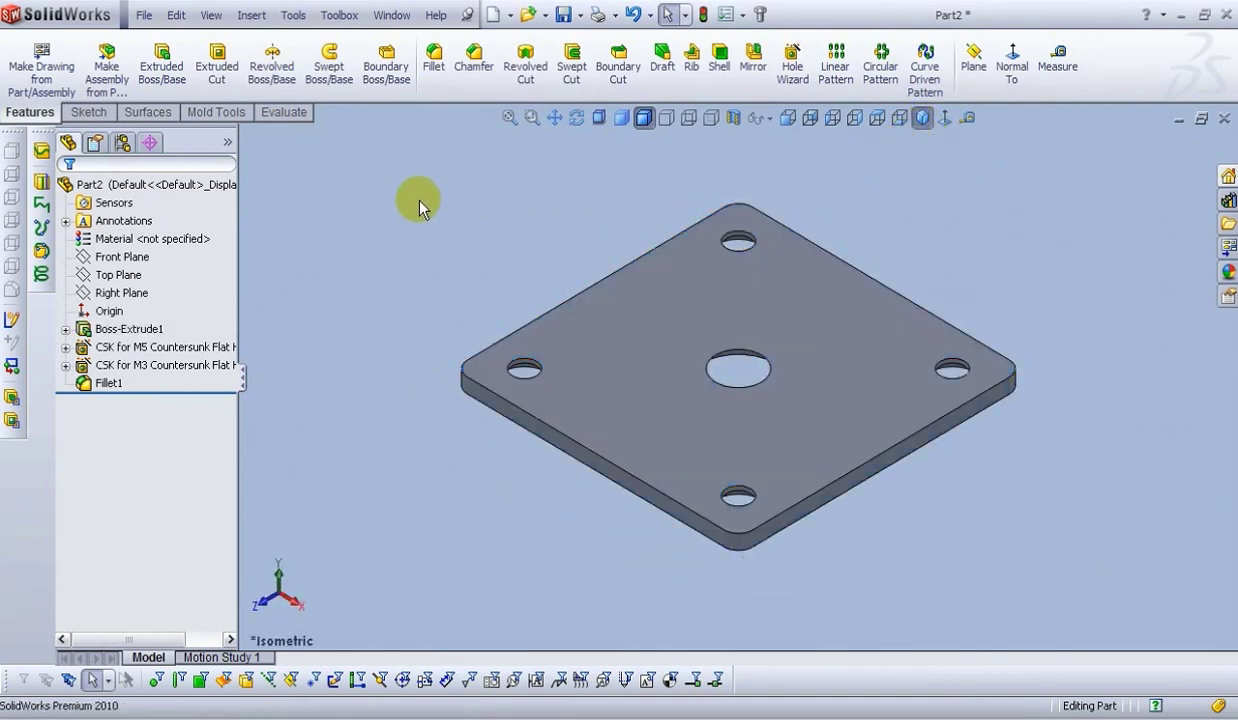
{"action": "left_click", "coordinate": [148, 16]}
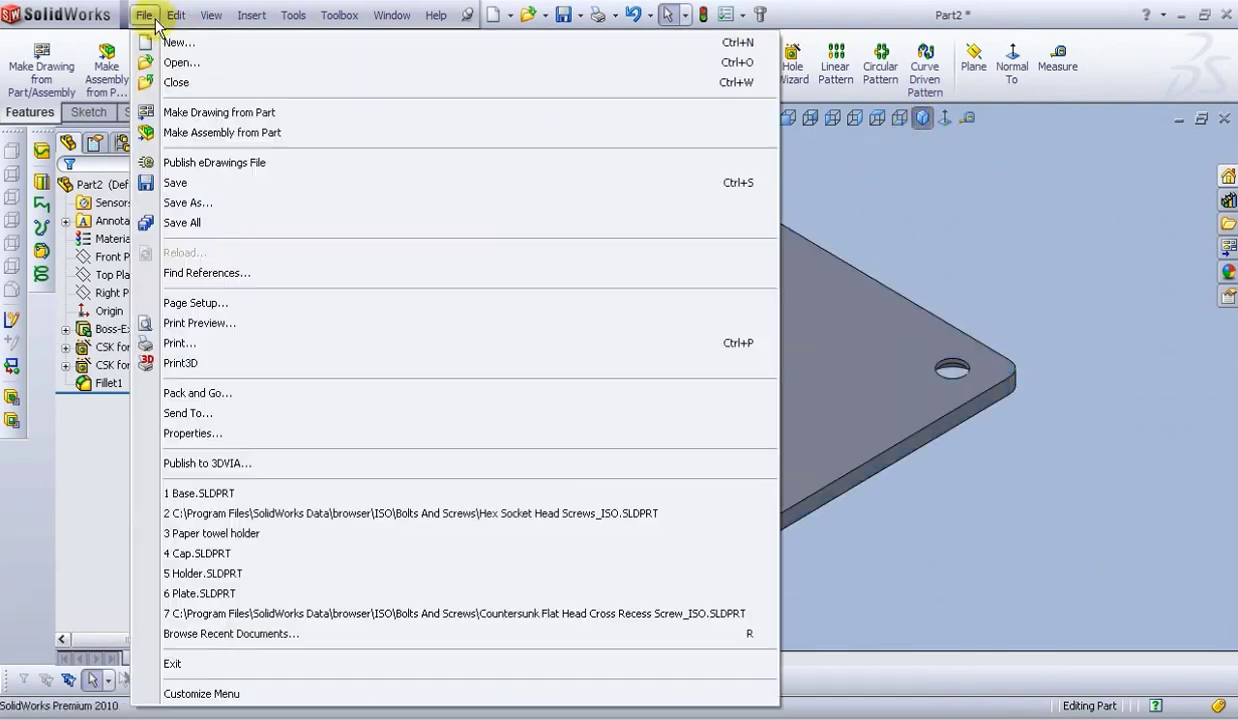
{"action": "left_click", "coordinate": [186, 203]}
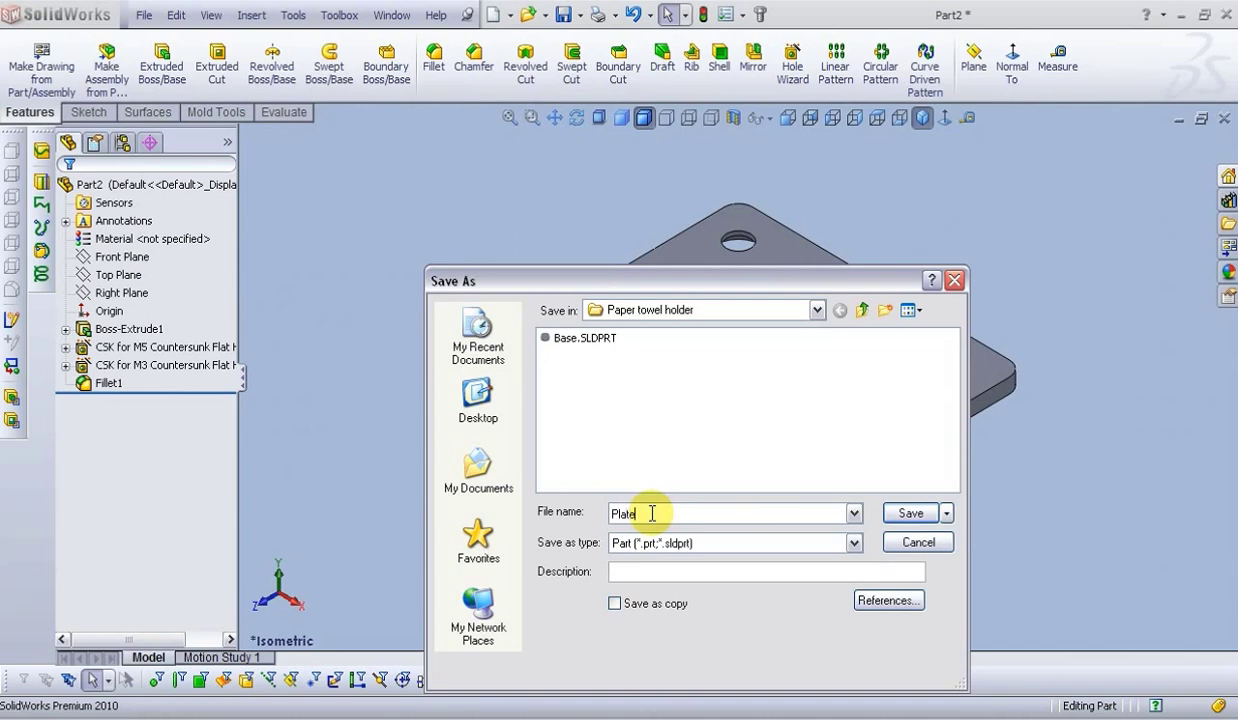
{"action": "left_click", "coordinate": [907, 515]}
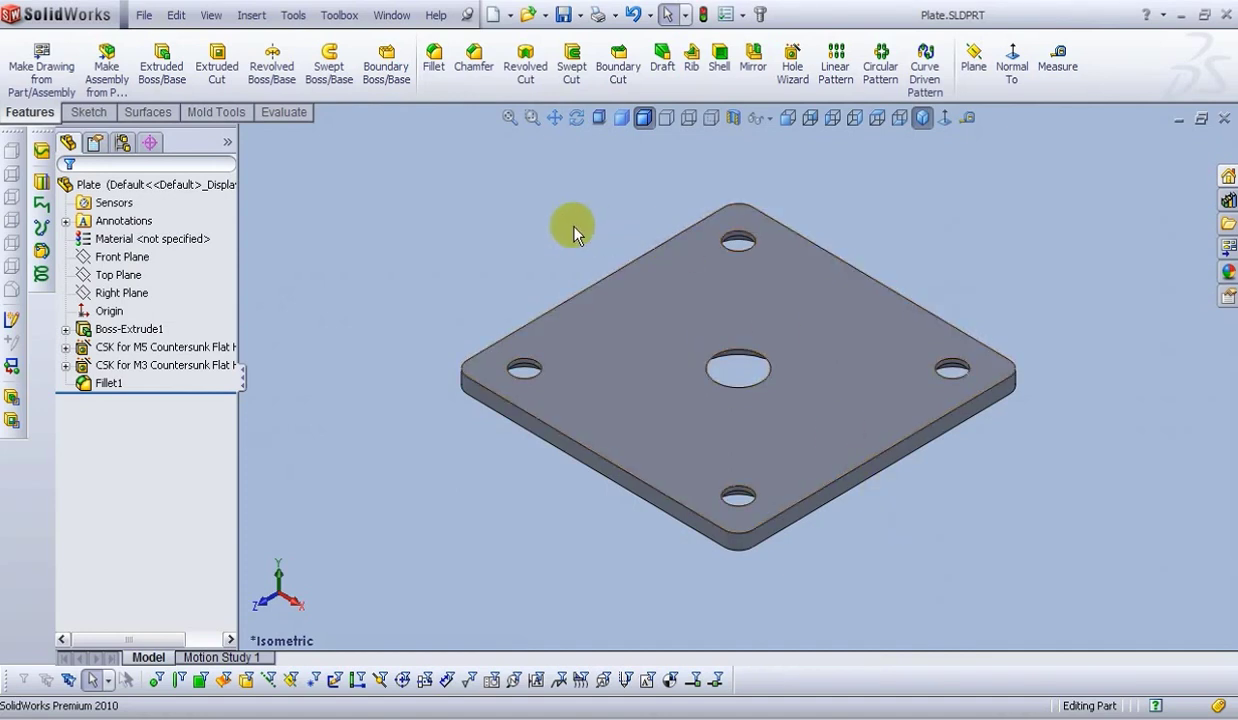
- Create a new part document
{"action": "left_click", "coordinate": [493, 14]}
{"action": "left_click", "coordinate": [460, 235]}
{"action": "left_click", "coordinate": [757, 530]}
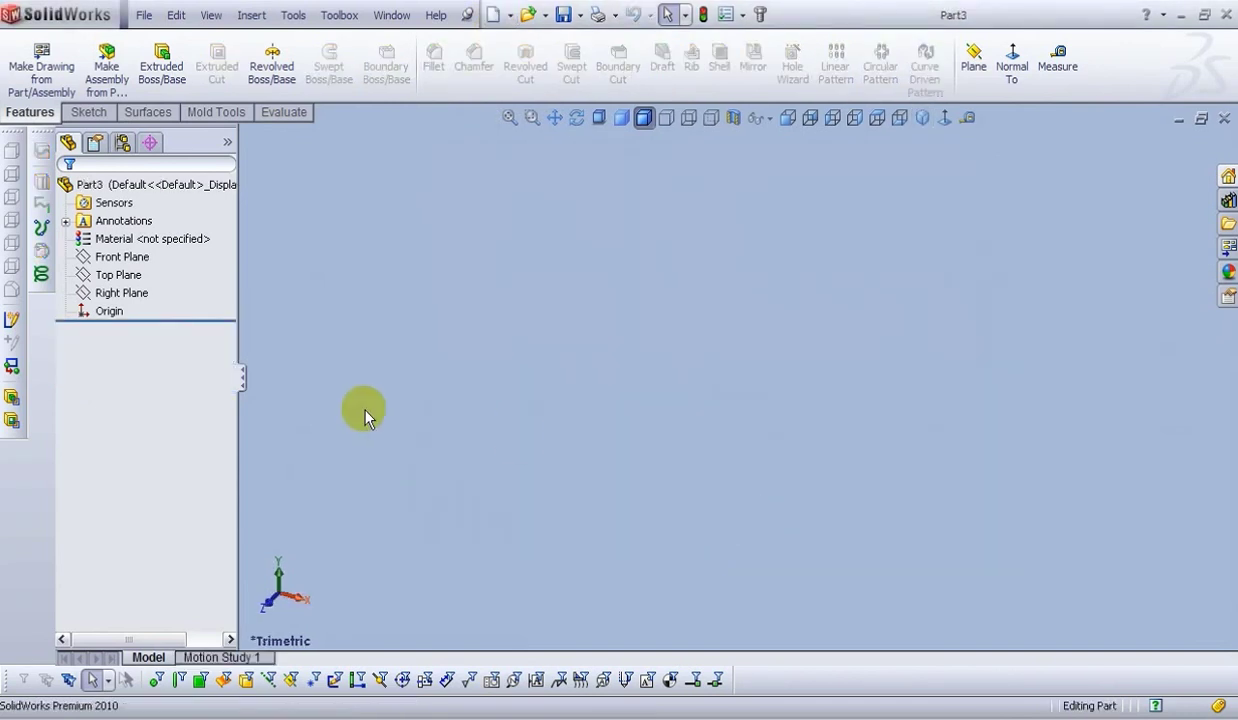
- Sketch a circle about 34 mm in diameter on the Top Plane, centered on the origin
{"action": "left_click", "coordinate": [112, 276]}
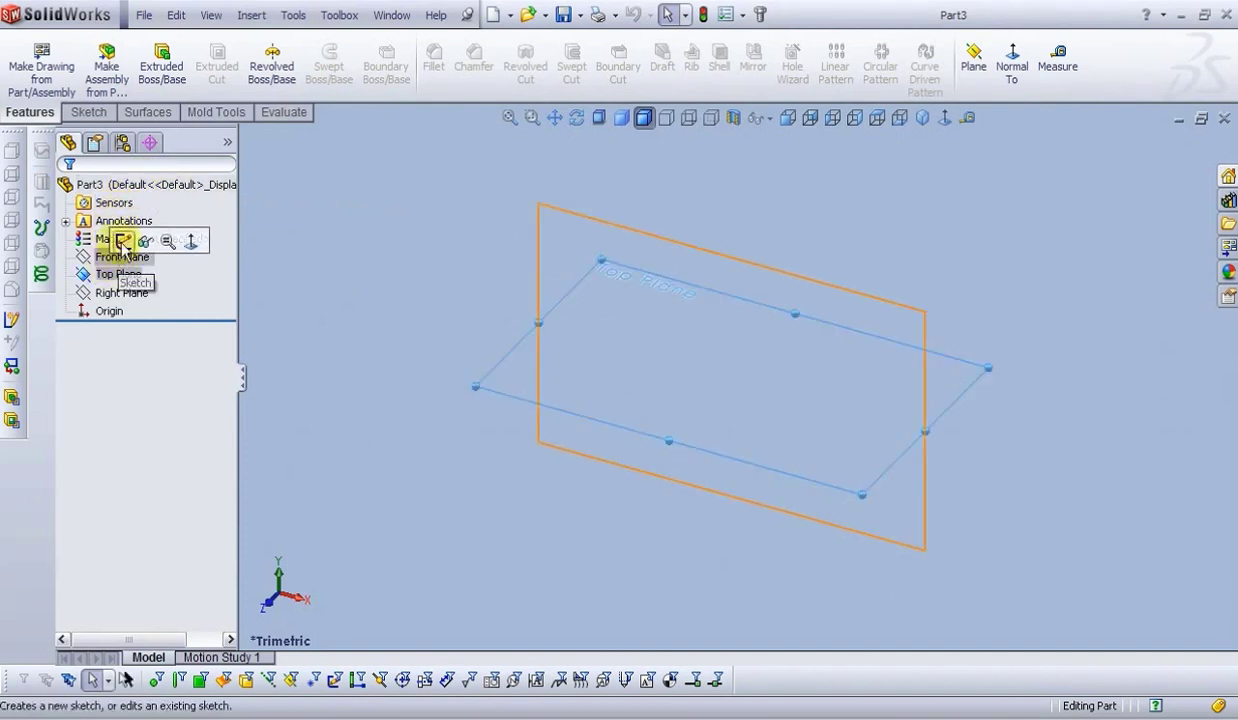
{"action": "left_click", "coordinate": [121, 242]}
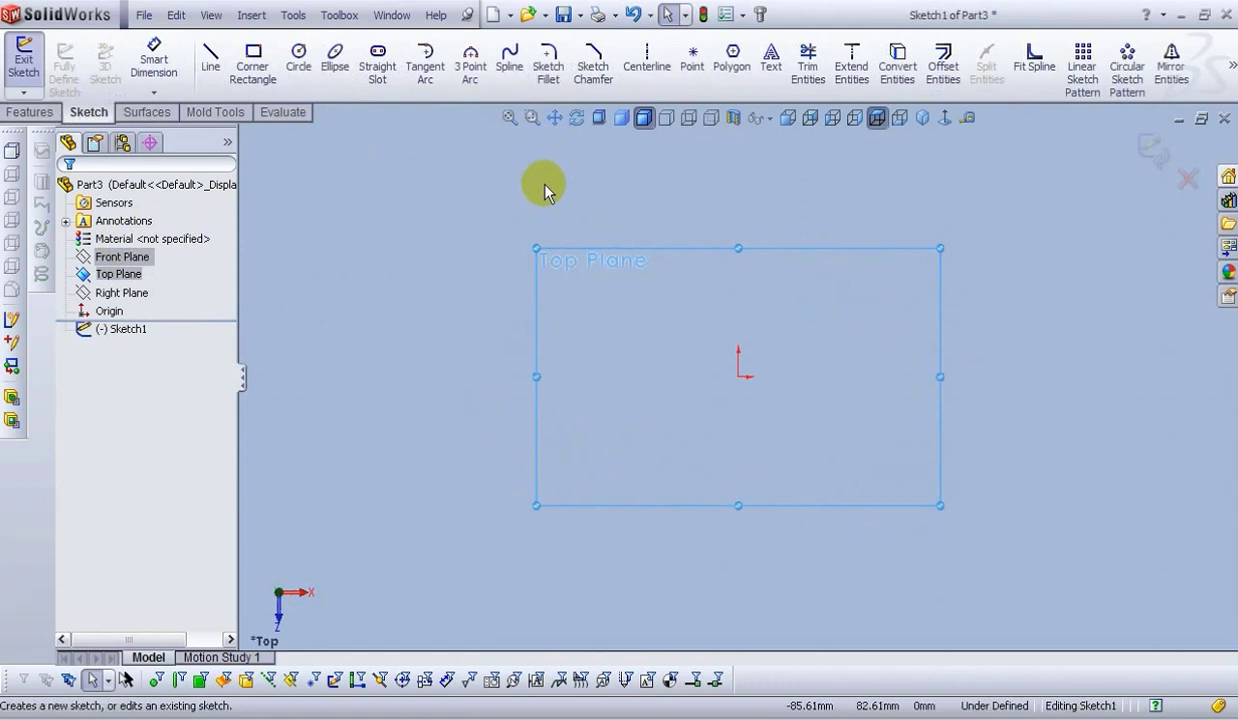
{"action": "left_click", "coordinate": [298, 66]}
{"action": "left_click", "coordinate": [737, 377]}
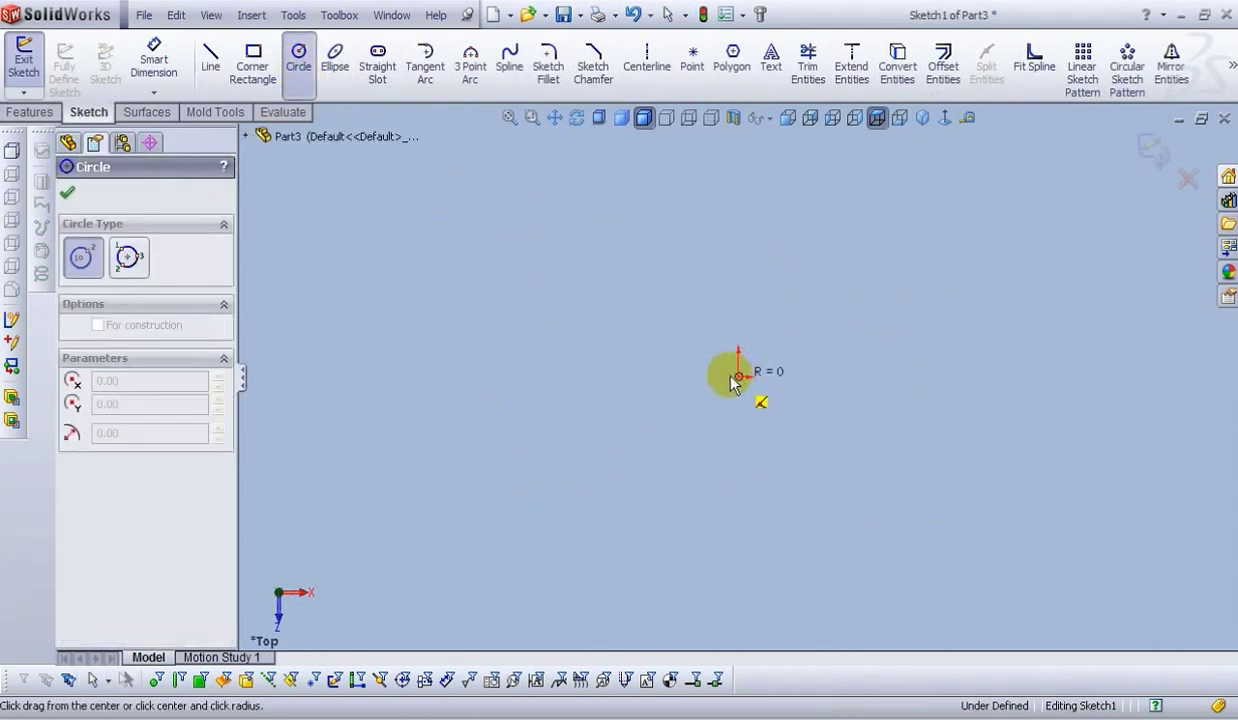
{"action": "left_click", "coordinate": [703, 372]}
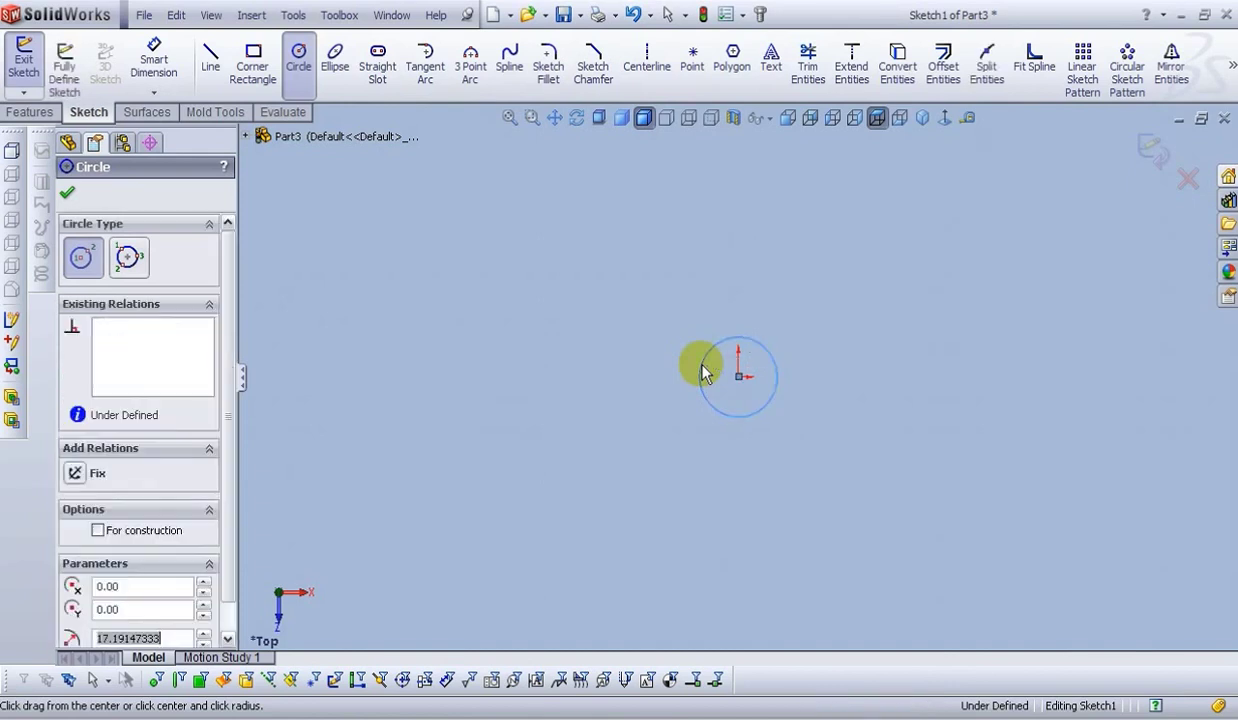
- Dimension the circle's diameter to 10 mm and close the sketch
{"action": "left_click", "coordinate": [153, 62]}
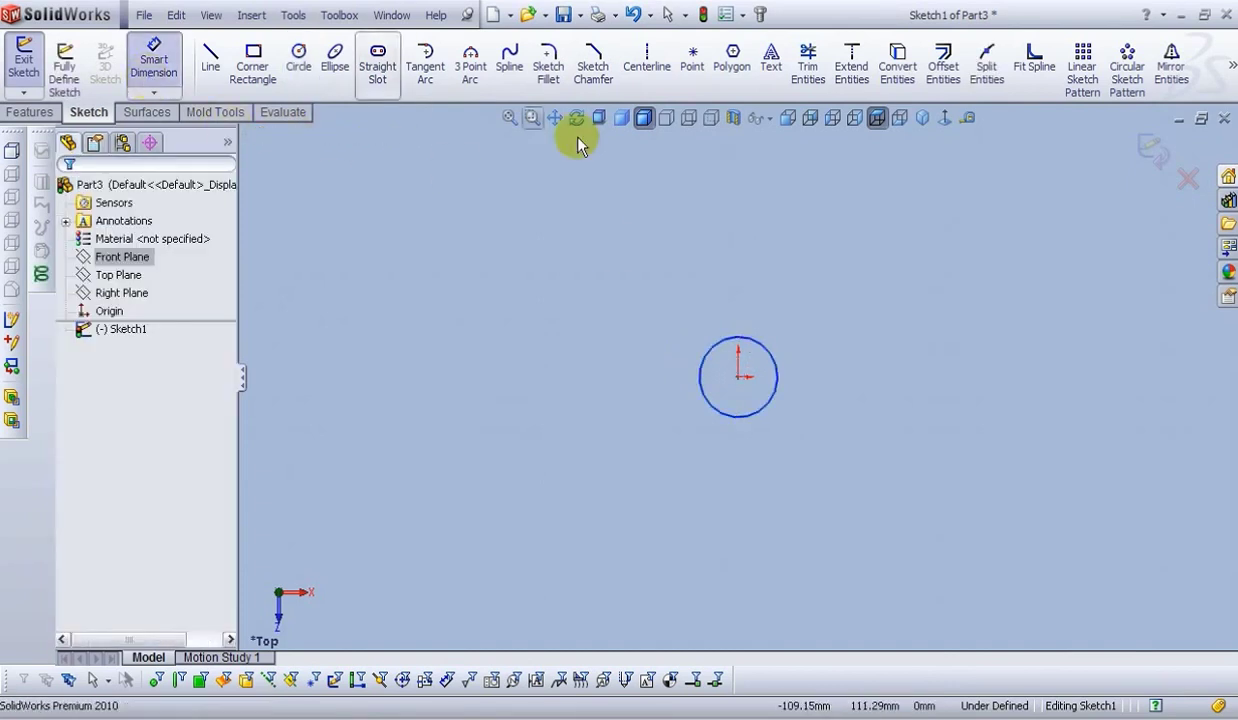
{"action": "left_click", "coordinate": [789, 345]}
{"action": "left_click", "coordinate": [788, 306]}
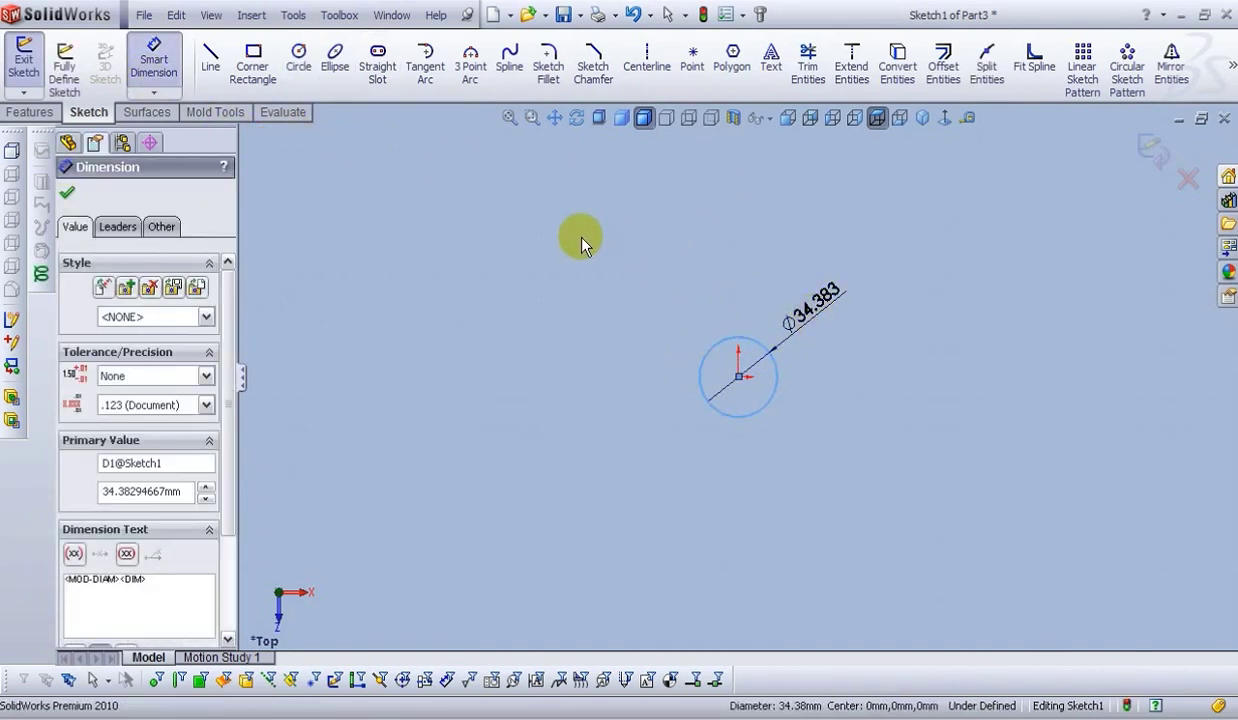
{"action": "type", "text": "10"}
{"action": "key", "text": "Return"}
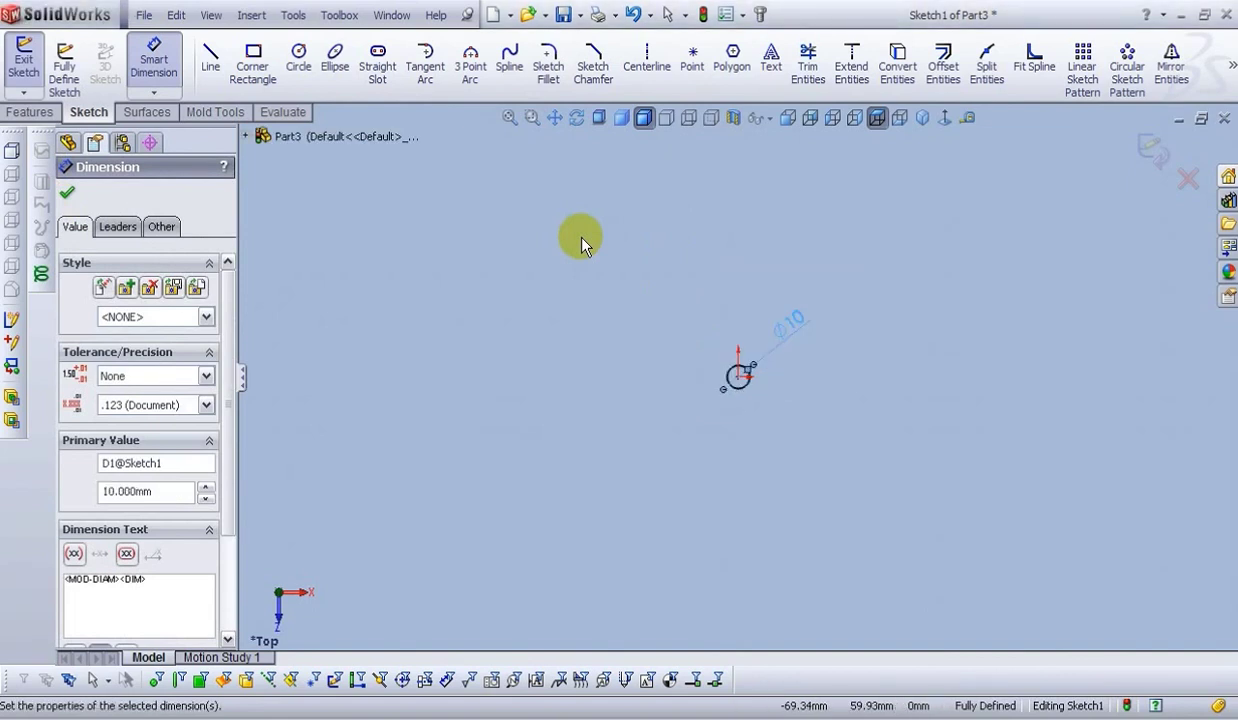
{"action": "left_click", "coordinate": [1153, 146]}
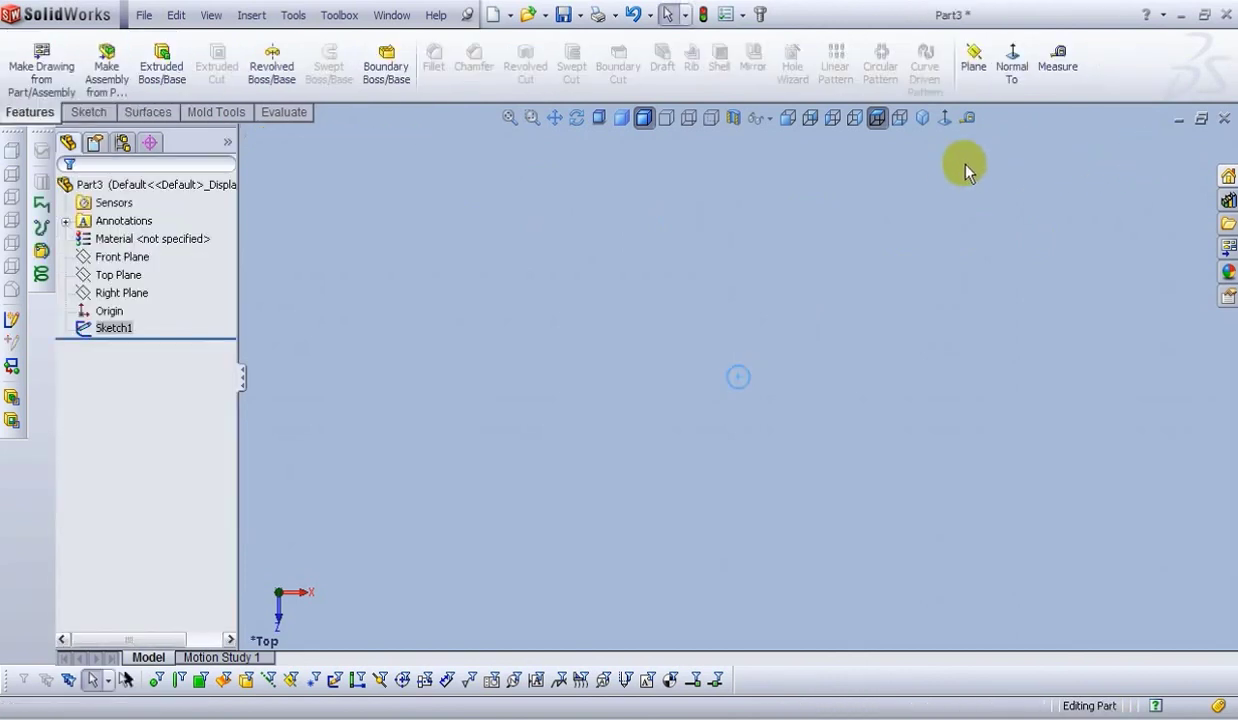
- Extrude the circle as a boss with a blind depth of 300 mm to form the rod
{"action": "left_click", "coordinate": [165, 72]}
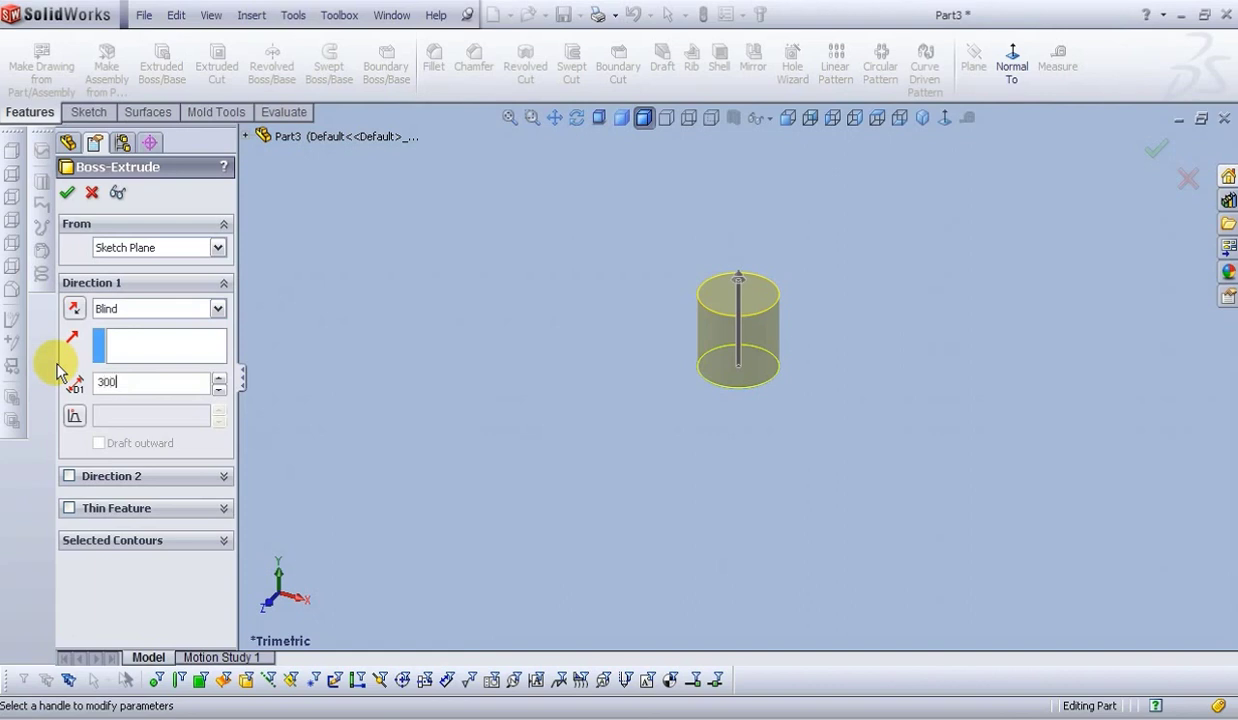
{"action": "key", "text": "Return"}
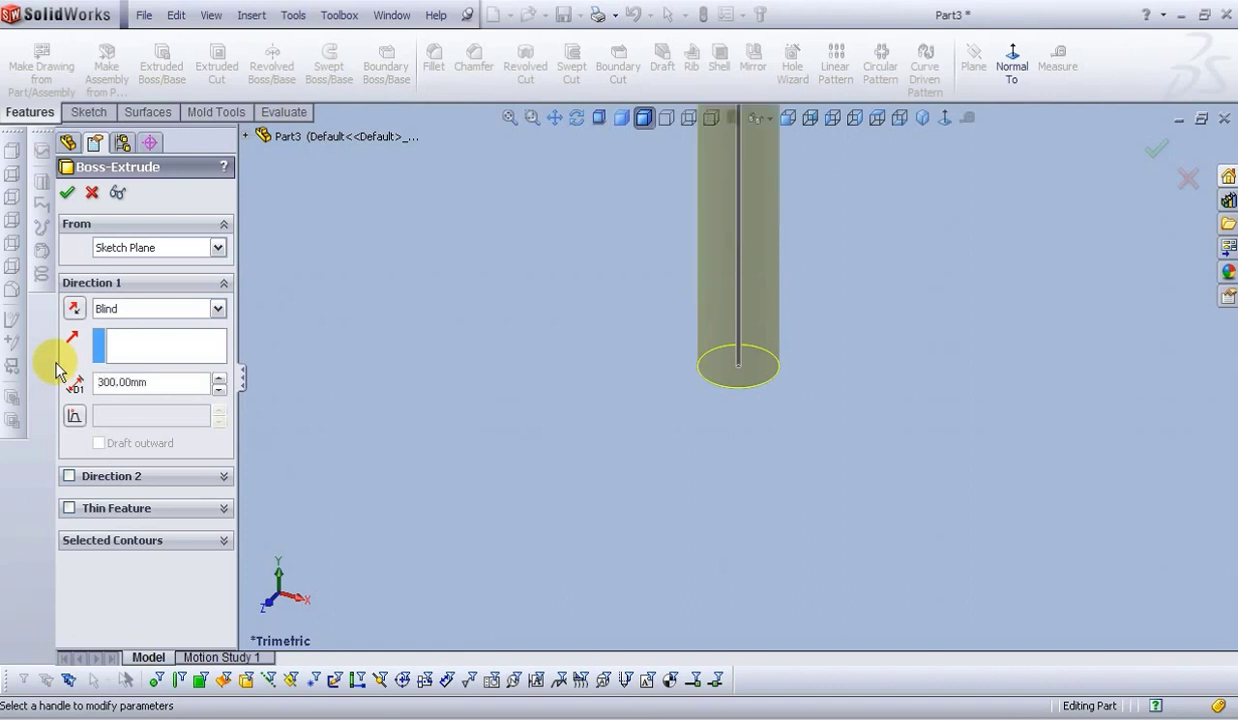
{"action": "left_click", "coordinate": [67, 195]}
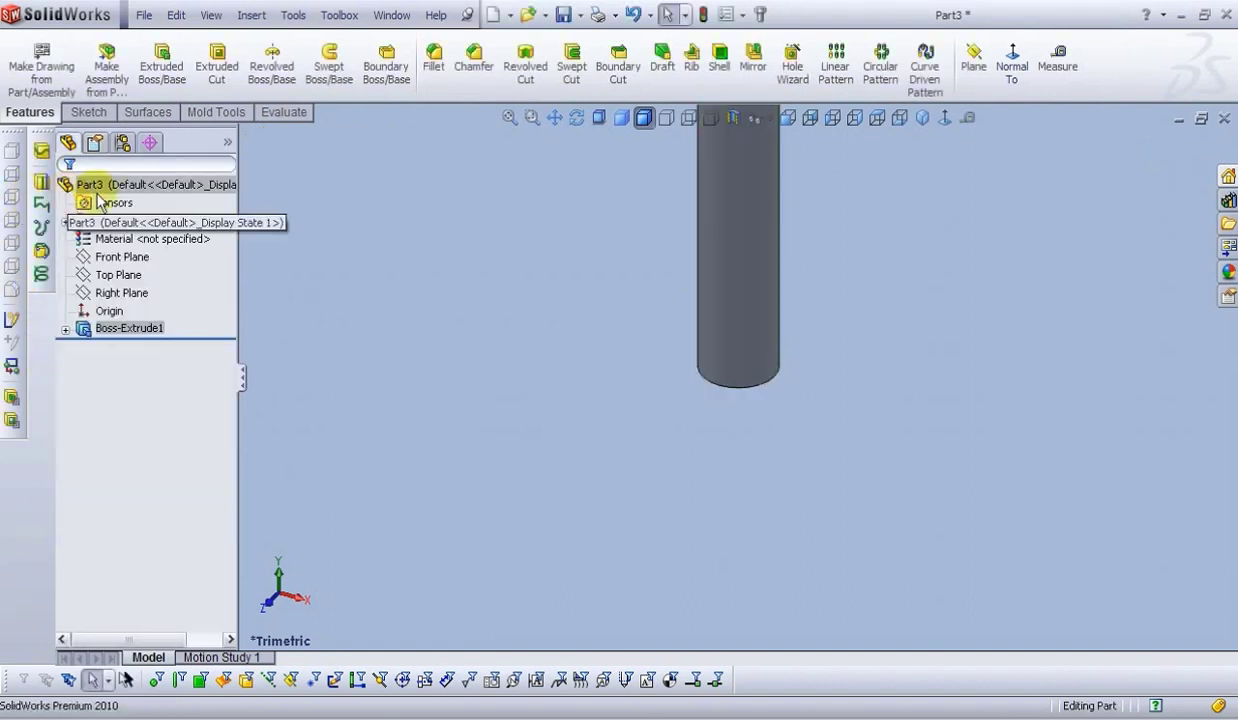
- On the Front Plane, sketch a vertical centerline from the origin to the middle of the rod's top edge
{"action": "left_click", "coordinate": [508, 118]}
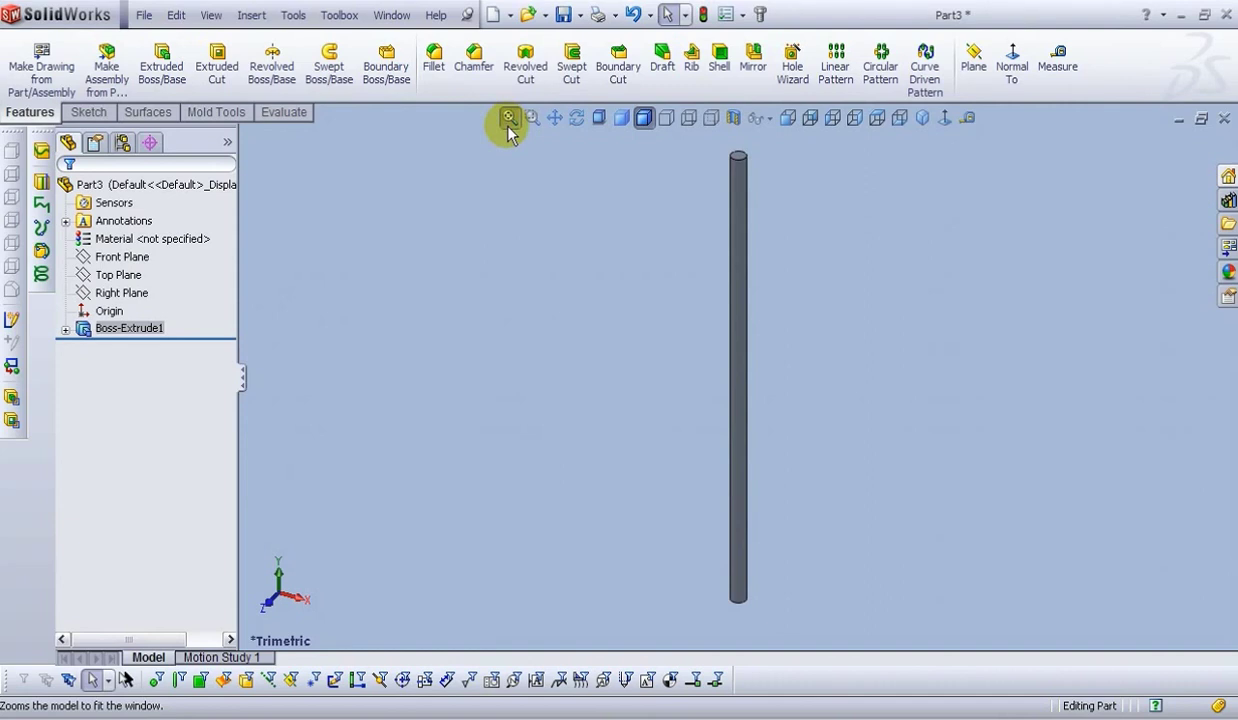
{"action": "left_click", "coordinate": [133, 260]}
{"action": "left_click", "coordinate": [150, 236]}
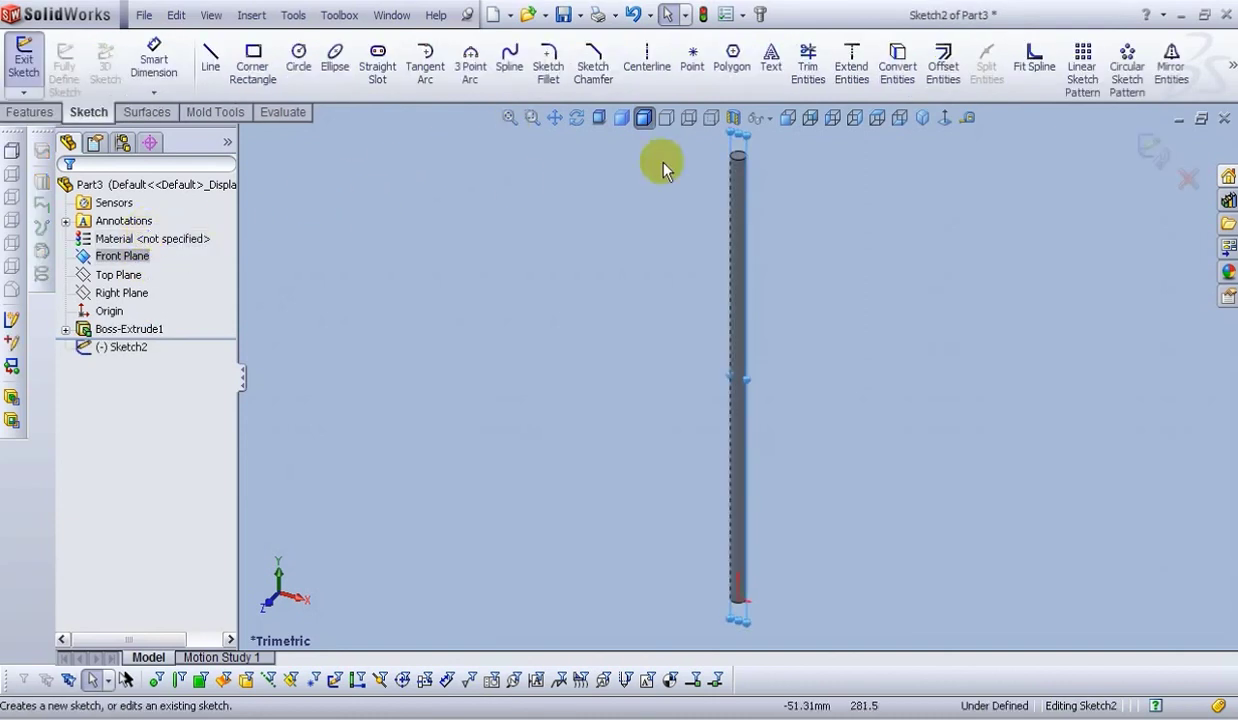
{"action": "left_click", "coordinate": [946, 119]}
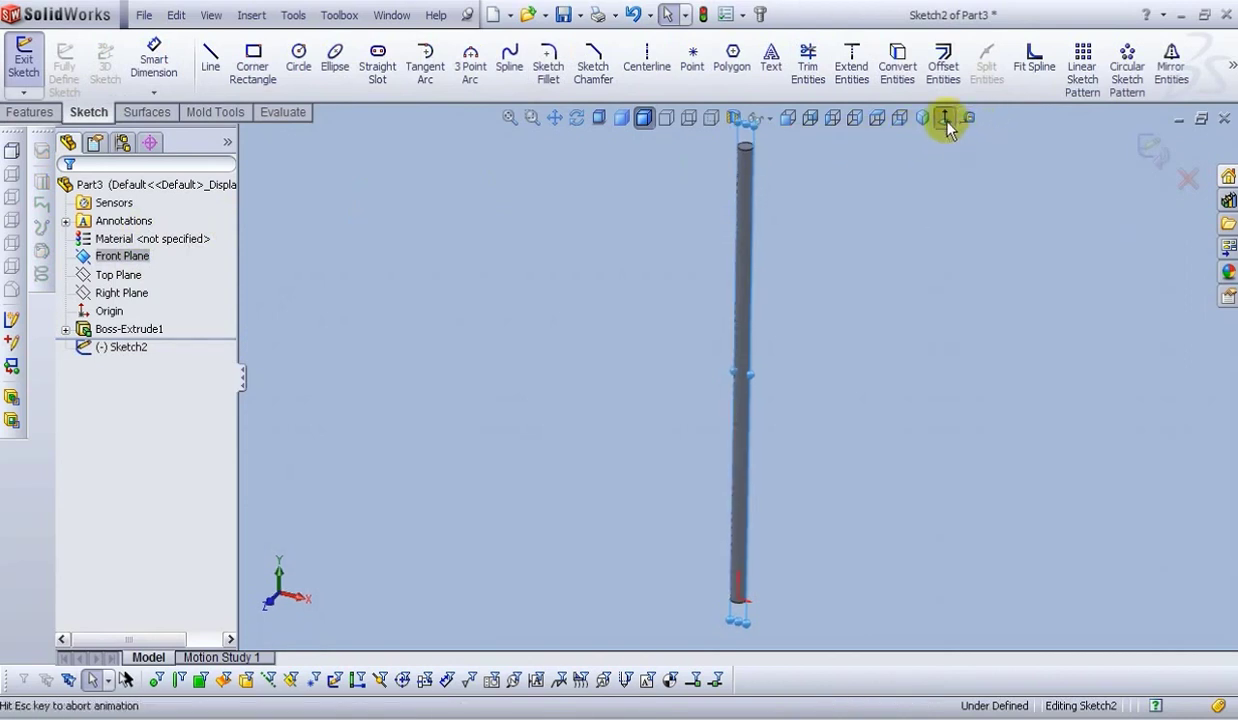
{"action": "left_click", "coordinate": [645, 75]}
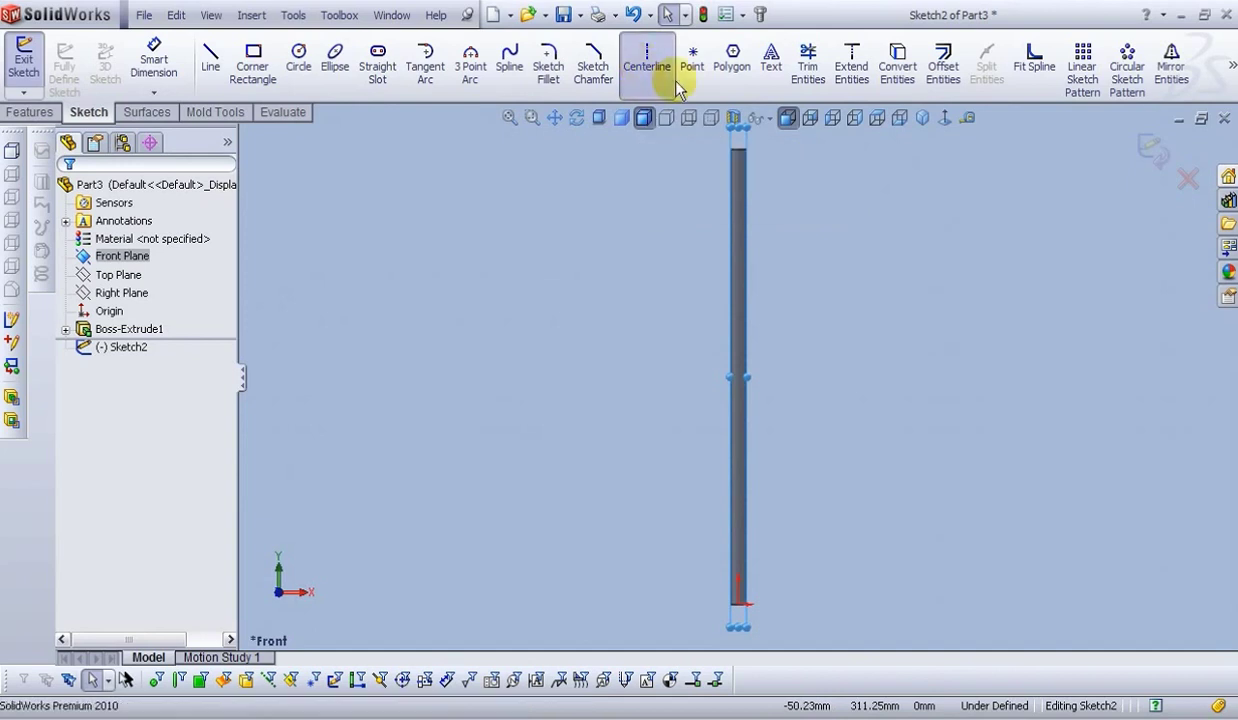
{"action": "left_click", "coordinate": [738, 604]}
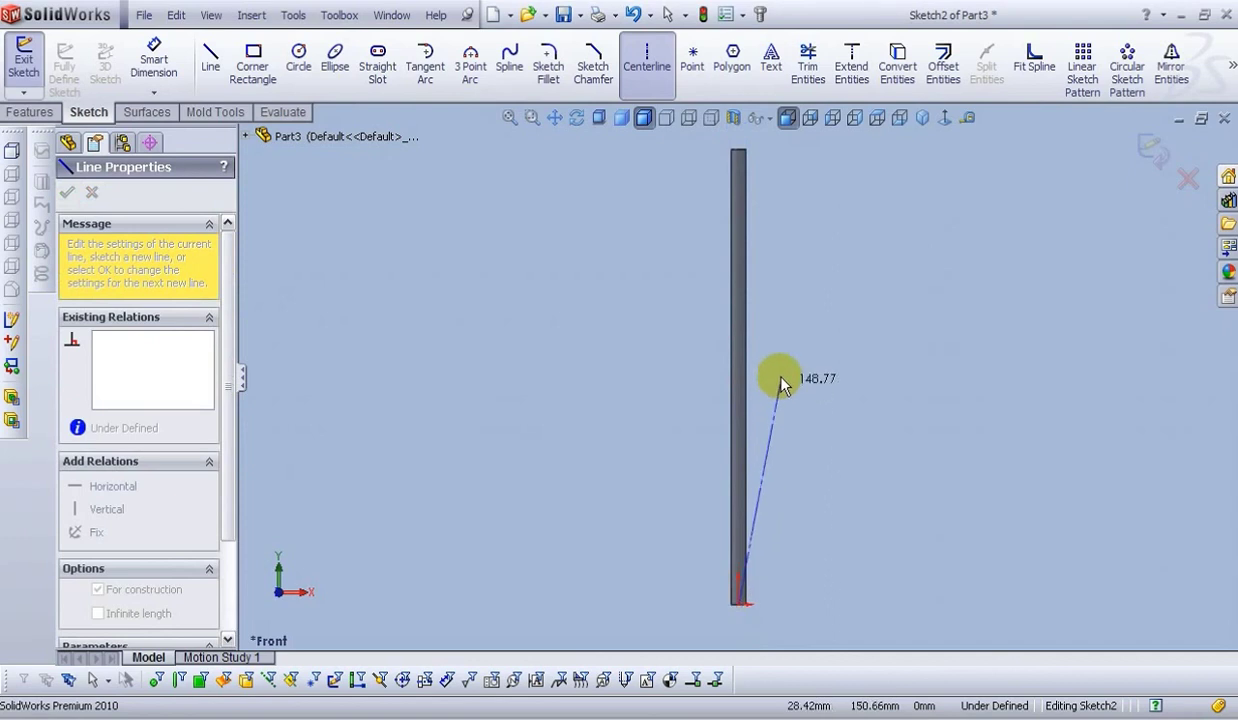
{"action": "left_click", "coordinate": [738, 152]}
{"action": "right_click", "coordinate": [740, 150]}
{"action": "left_click", "coordinate": [745, 162]}
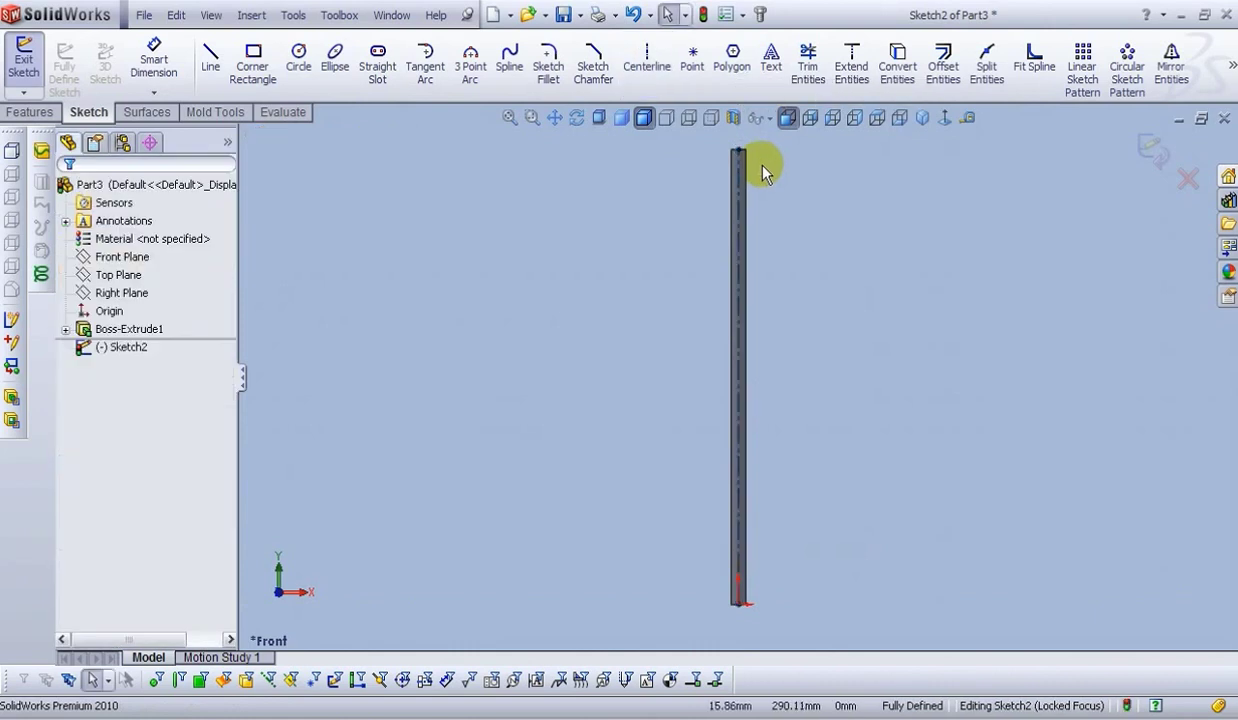
- Place two sketch points on the centerline, one near the rod's upper end and one about 64 mm above the origin
{"action": "key", "text": "ctrl+Left"}
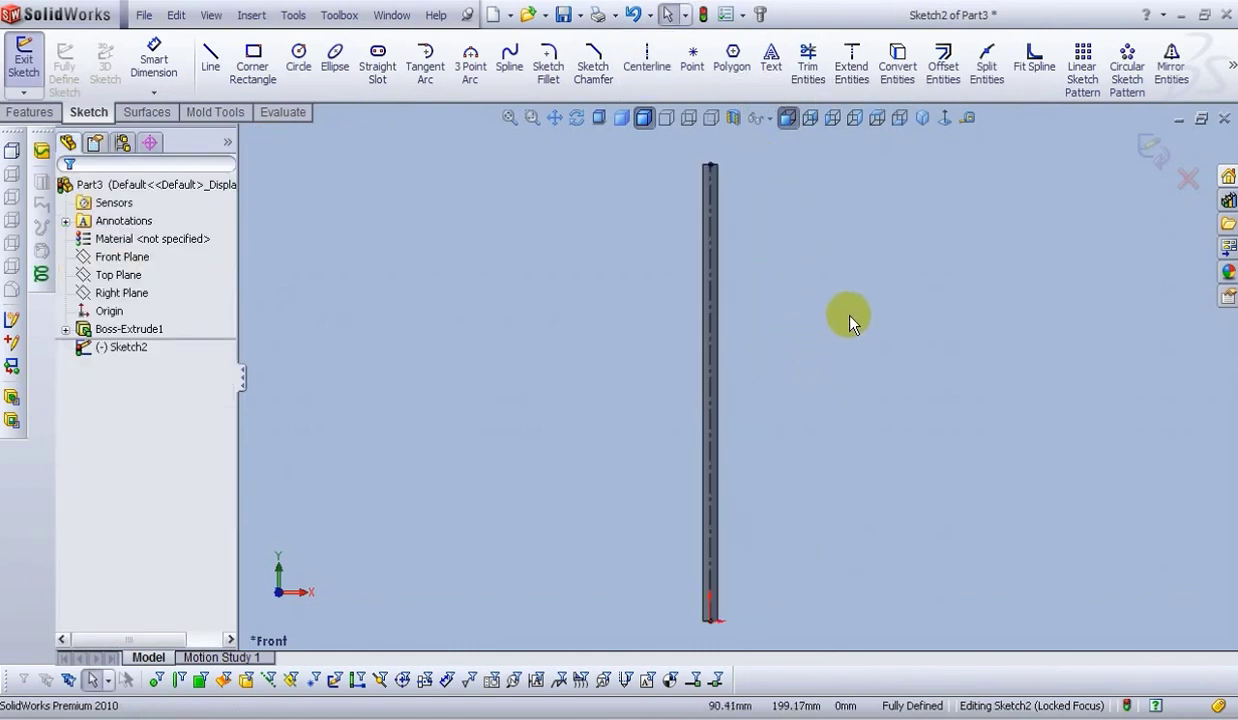
{"action": "key", "text": "ctrl+Left"}
{"action": "key", "text": "ctrl+Down"}
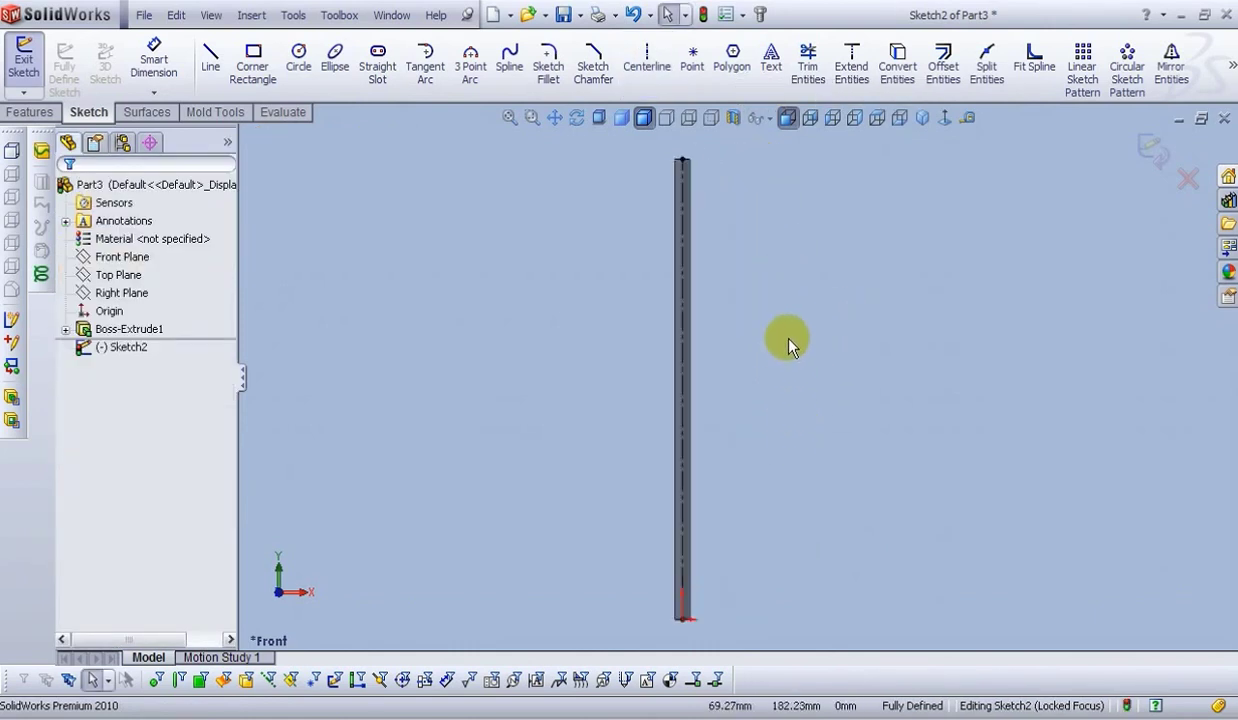
{"action": "left_click", "coordinate": [691, 68]}
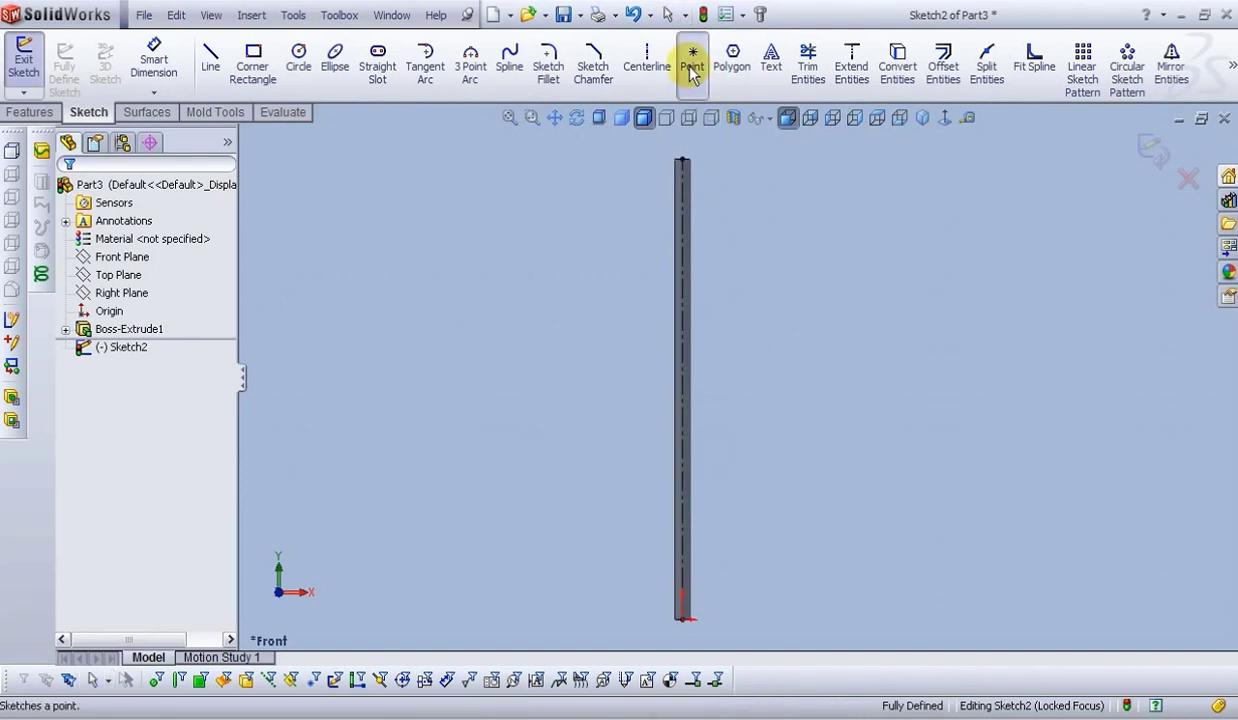
{"action": "left_click", "coordinate": [681, 224]}
{"action": "left_click", "coordinate": [682, 521]}
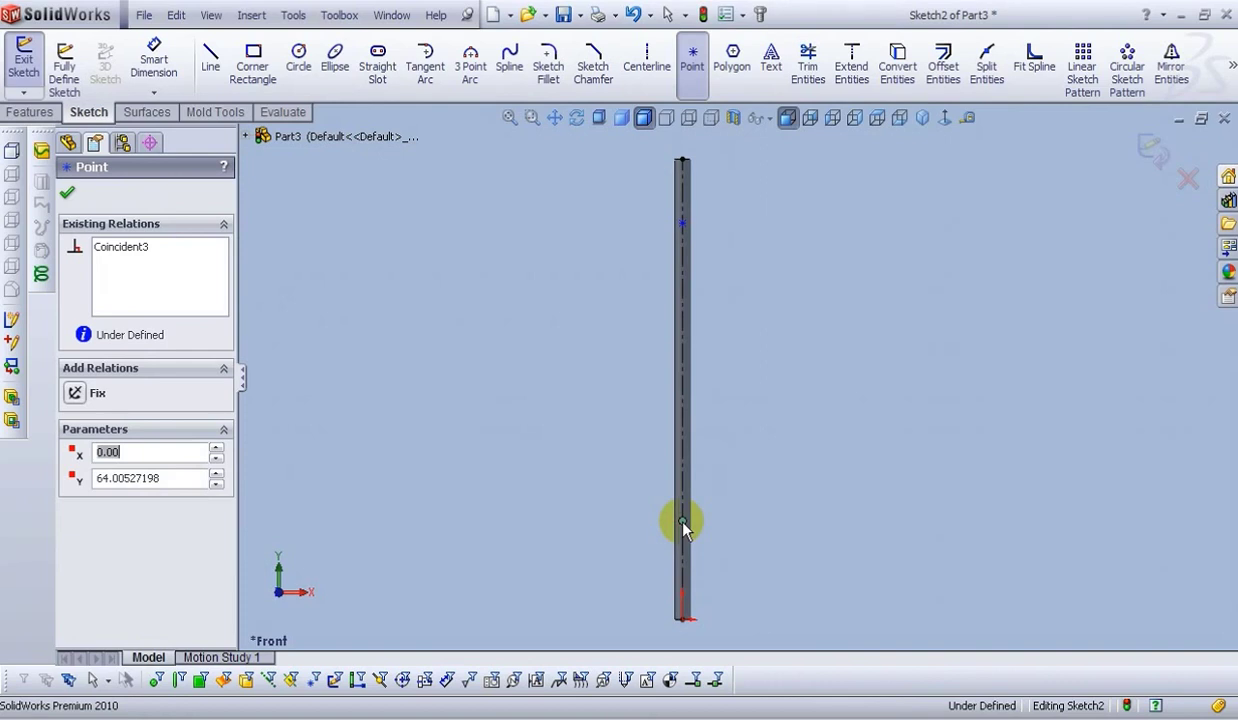
{"action": "key", "text": "Escape"}
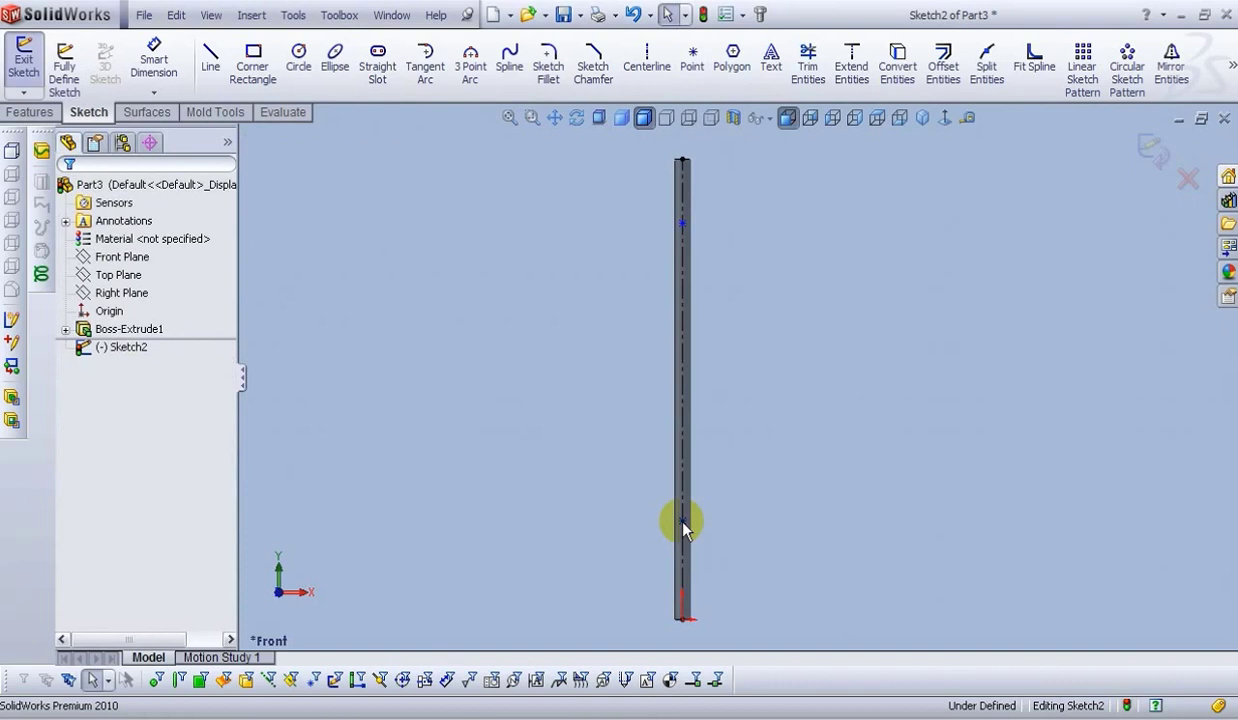
- Dimension the lower sketch point at 50 mm above the origin
{"action": "left_click", "coordinate": [151, 84]}
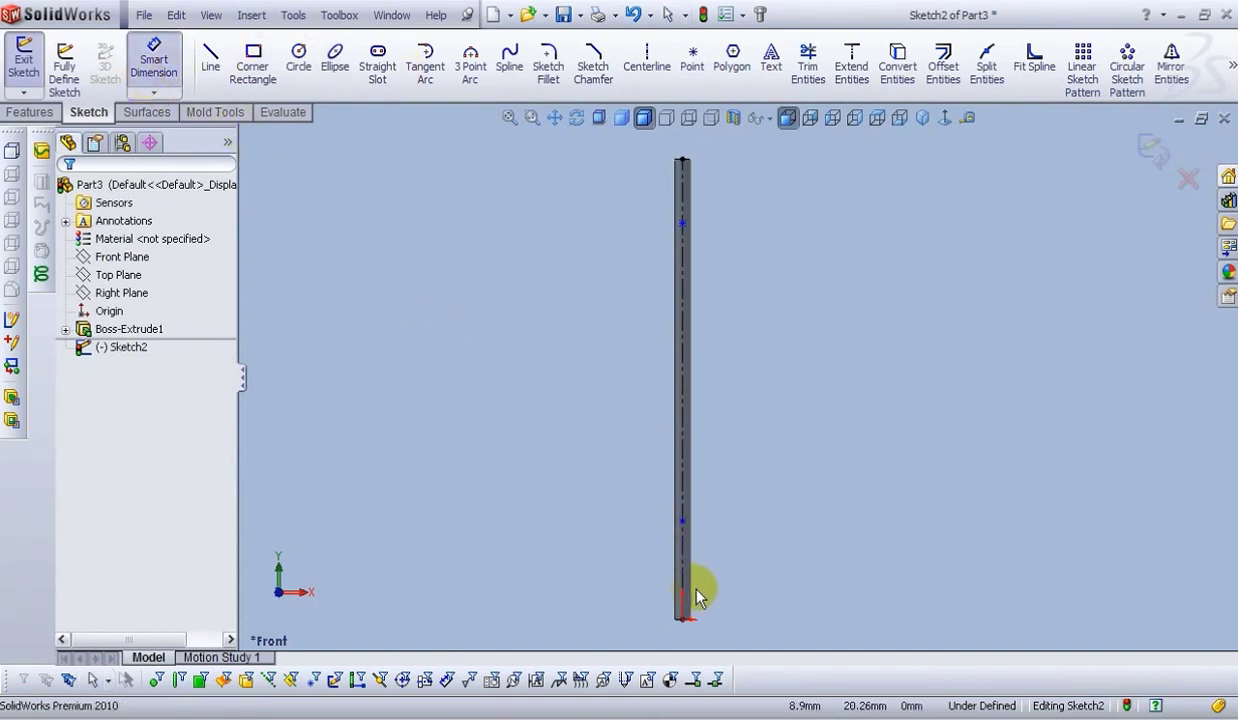
{"action": "left_click", "coordinate": [683, 615]}
{"action": "left_click", "coordinate": [683, 521]}
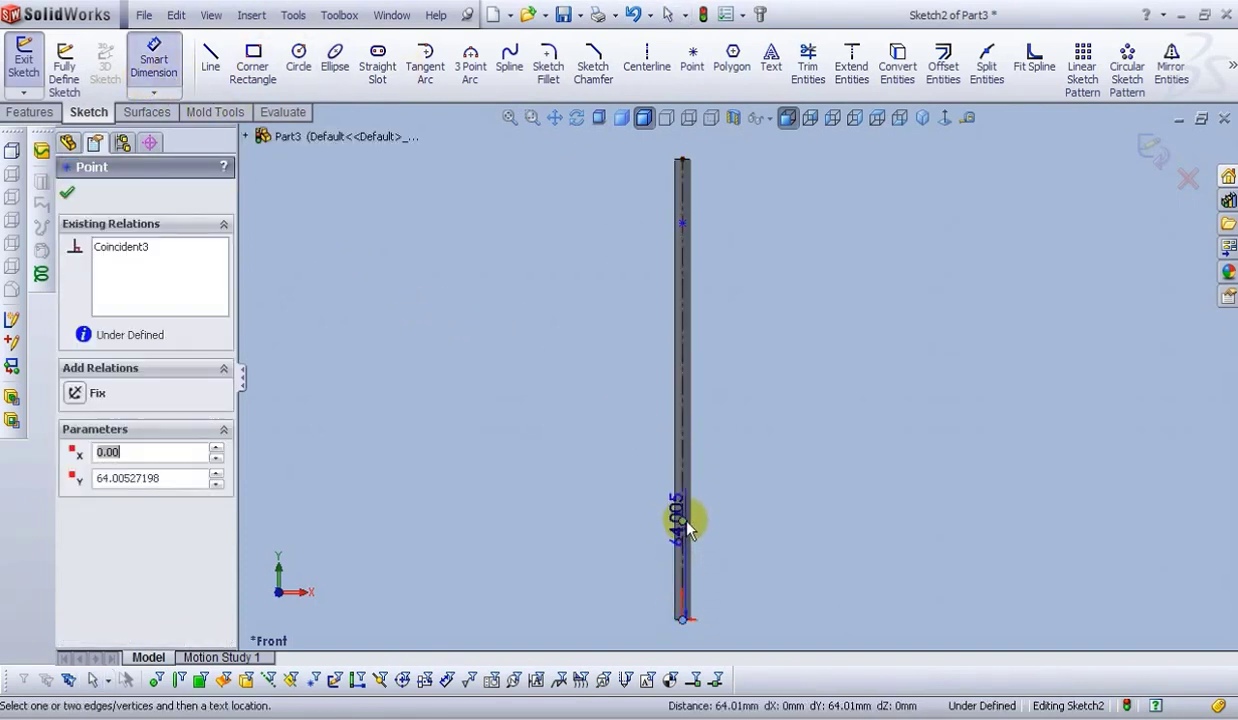
{"action": "left_click", "coordinate": [746, 566]}
{"action": "type", "text": "50"}
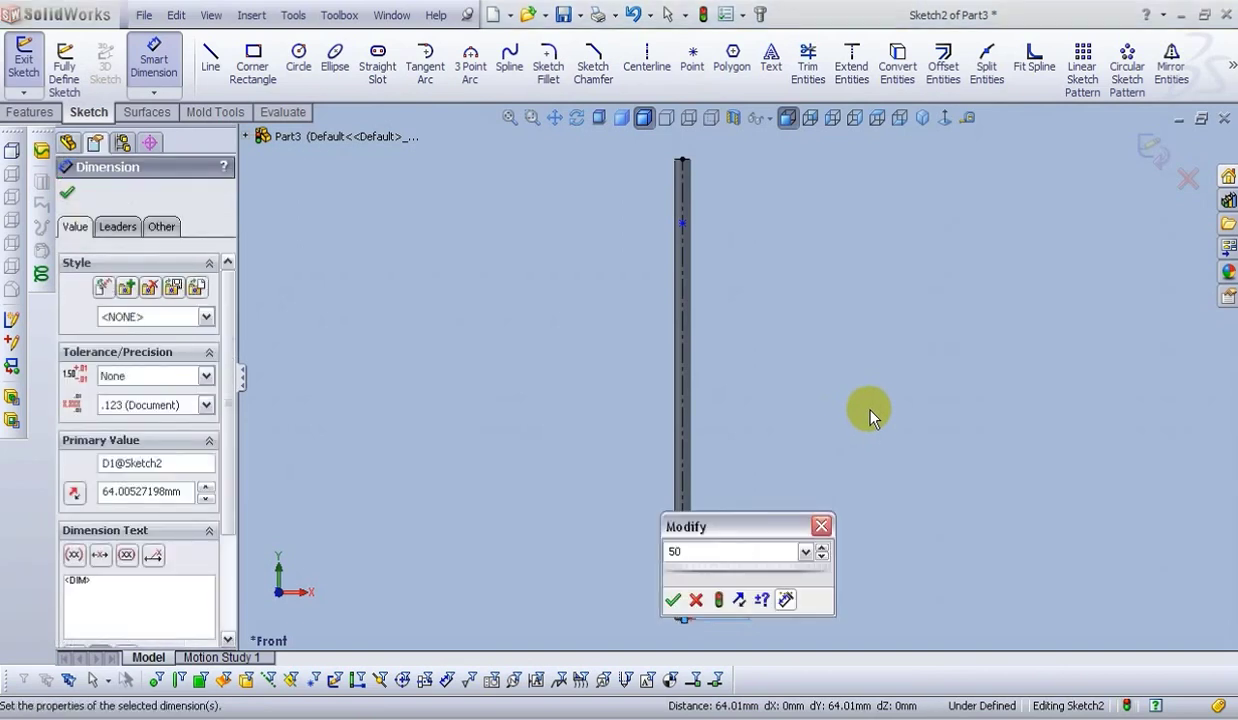
{"action": "key", "text": "Return"}
{"action": "left_click", "coordinate": [869, 417]}
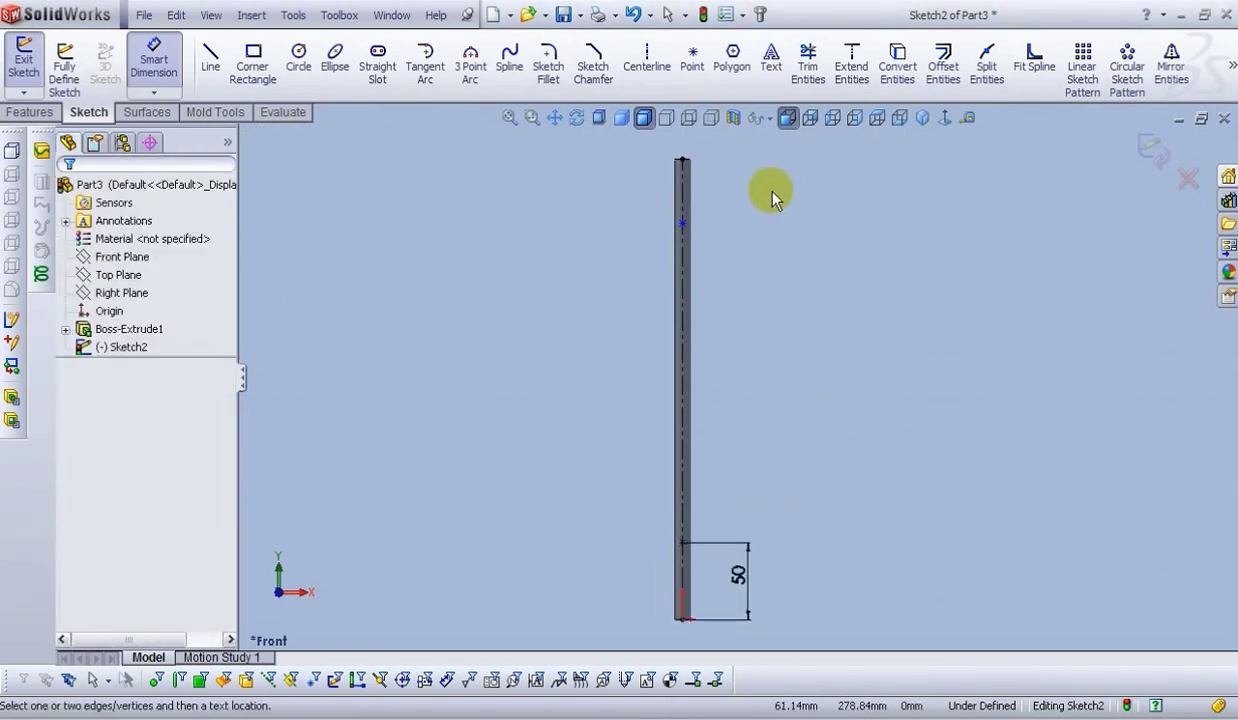
- Dimension the upper sketch point at 50 mm below the rod's top edge and close the sketch
{"action": "left_click", "coordinate": [684, 218]}
{"action": "left_click", "coordinate": [684, 160]}
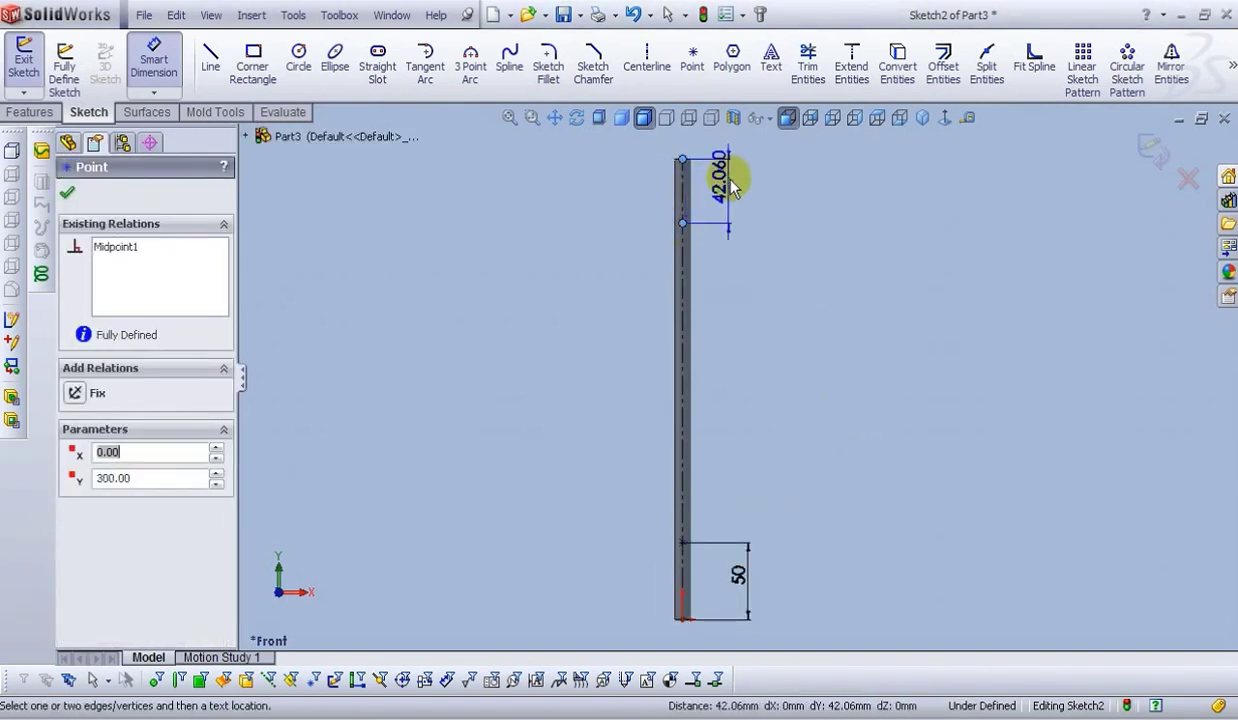
{"action": "left_click", "coordinate": [739, 190]}
{"action": "type", "text": "50"}
{"action": "key", "text": "Return"}
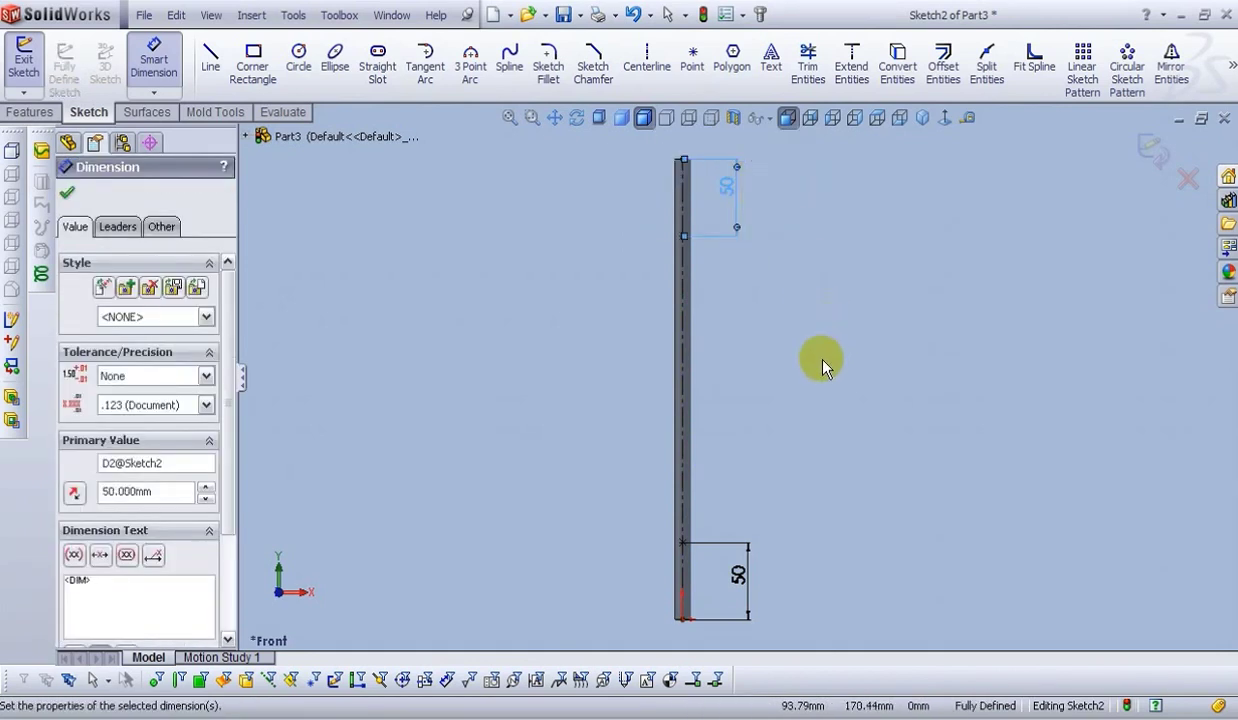
{"action": "left_click", "coordinate": [806, 414]}
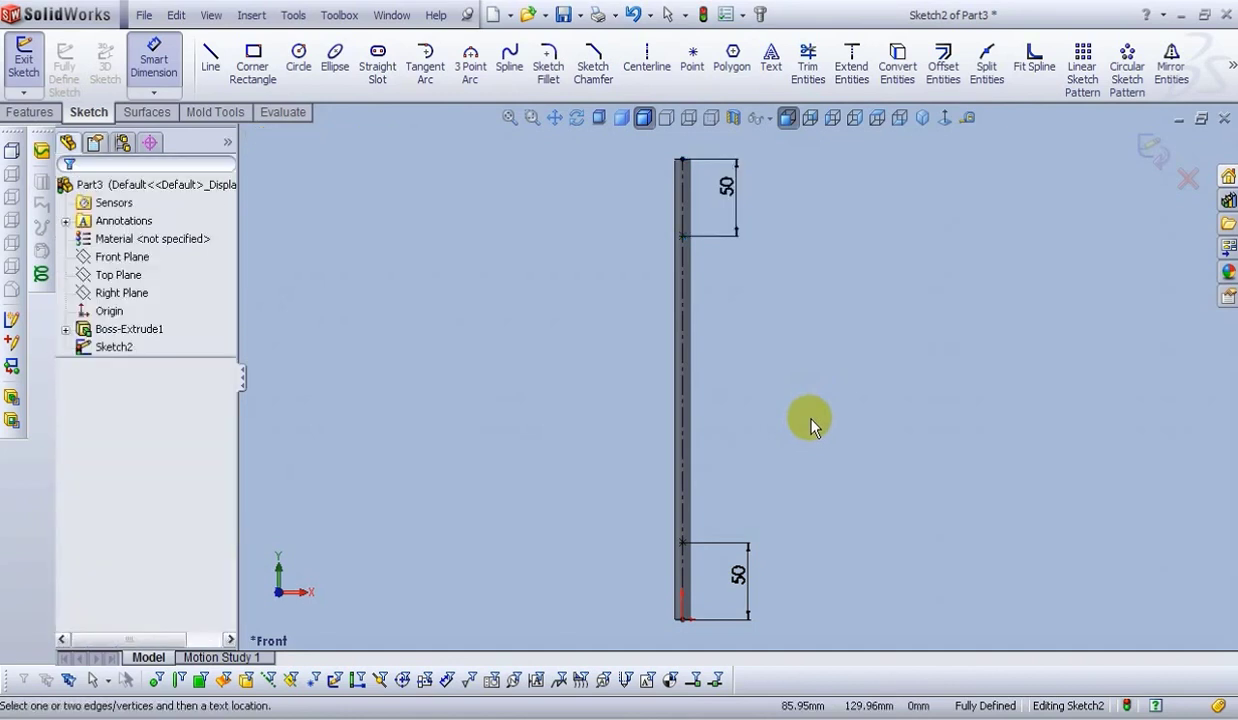
{"action": "left_click", "coordinate": [1153, 155]}
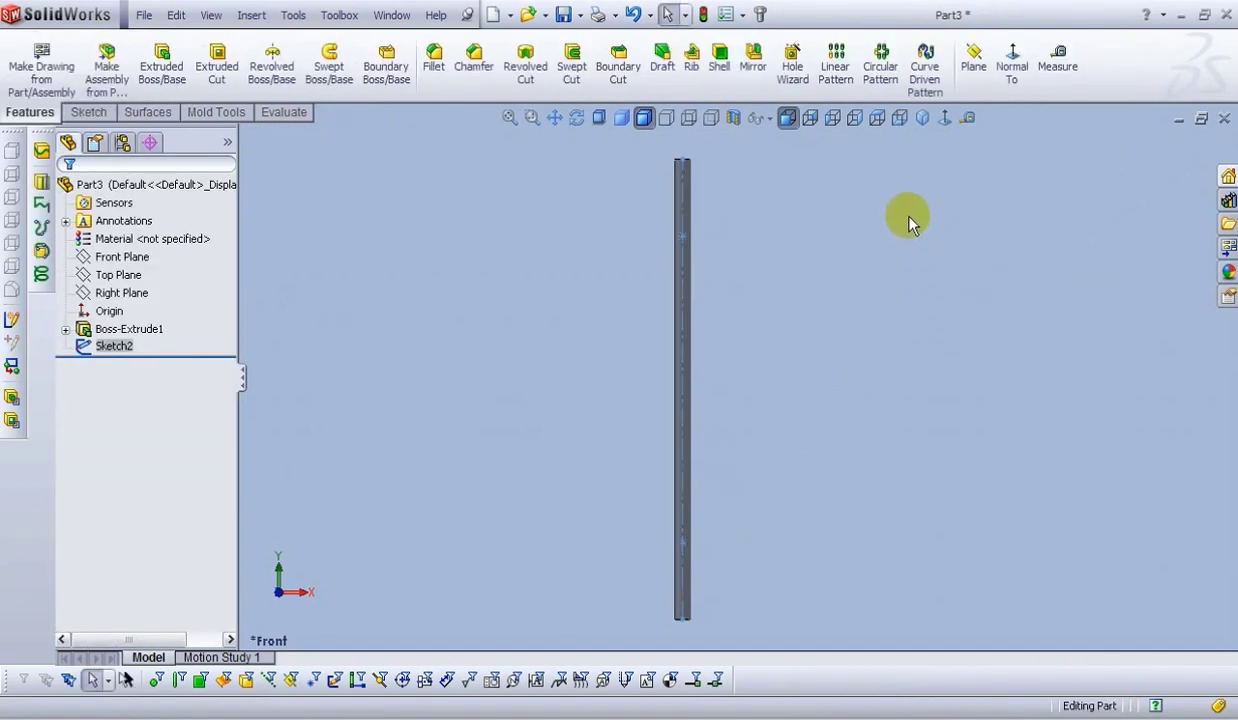
- Create a reference plane through the lower sketch point, parallel to the Top Plane
{"action": "left_click", "coordinate": [922, 118]}
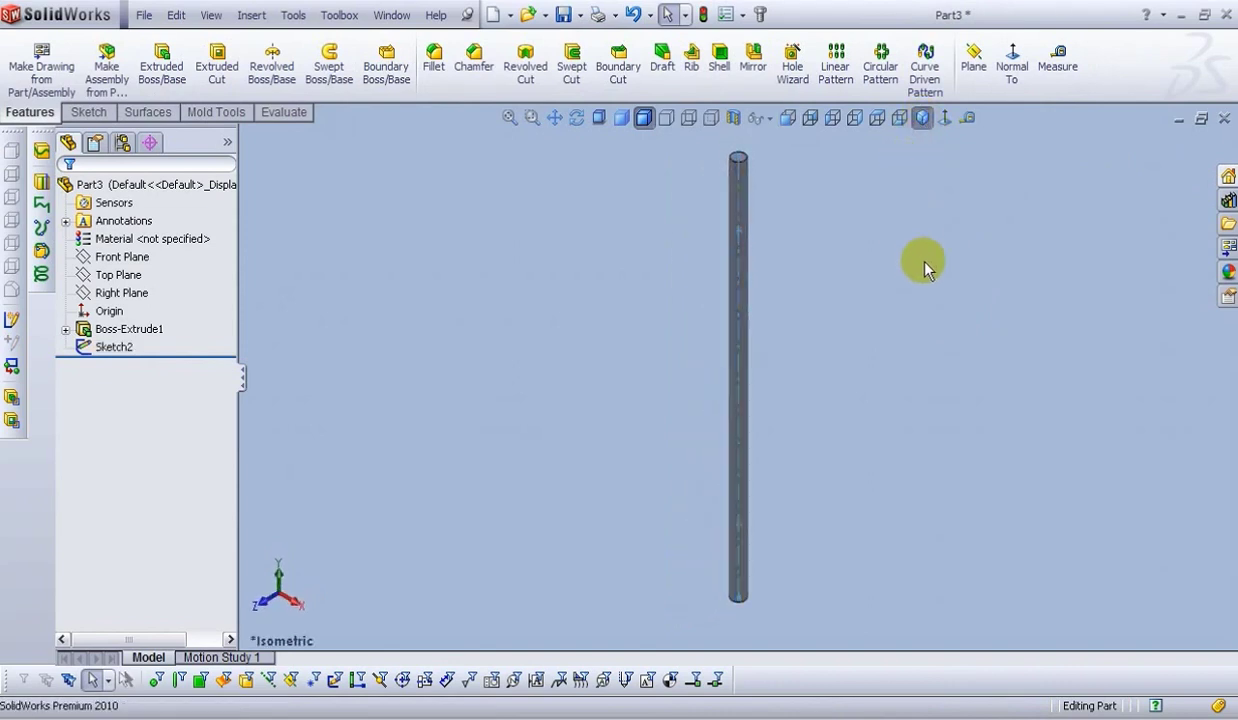
{"action": "left_click", "coordinate": [975, 86]}
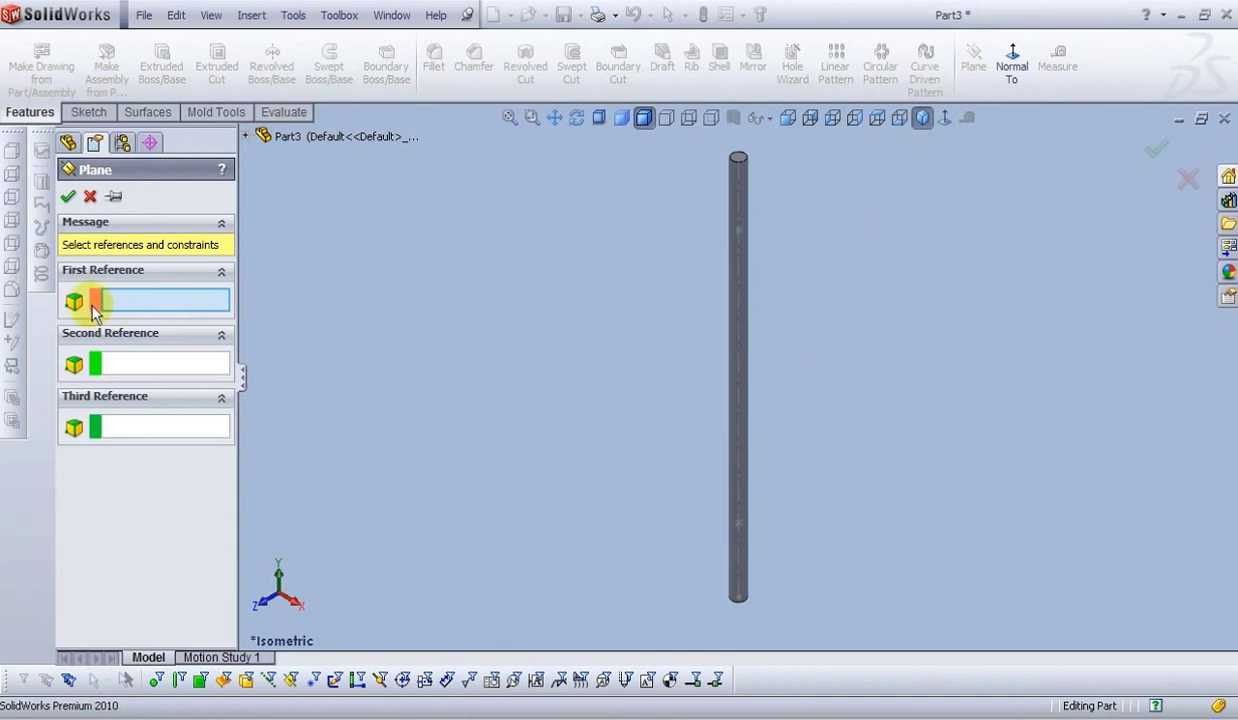
{"action": "scroll", "coordinate": [760, 540], "scroll_direction": "down", "scroll_amount": 1}
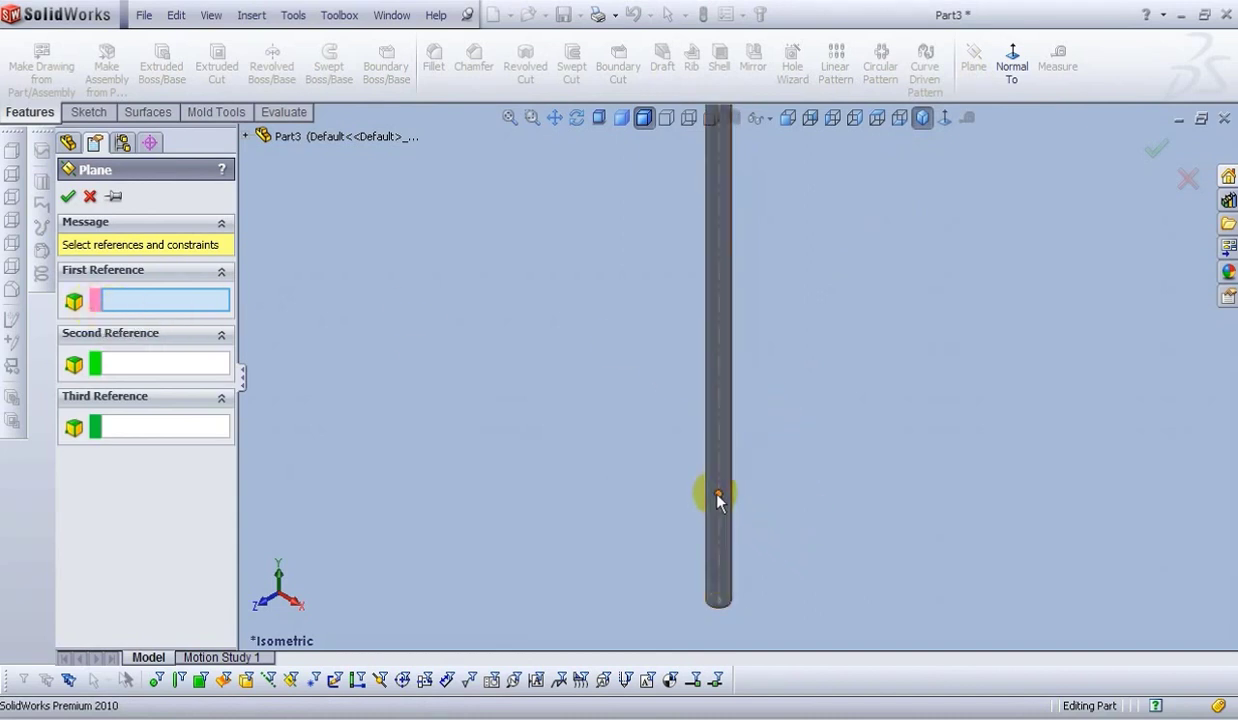
{"action": "left_click", "coordinate": [718, 495]}
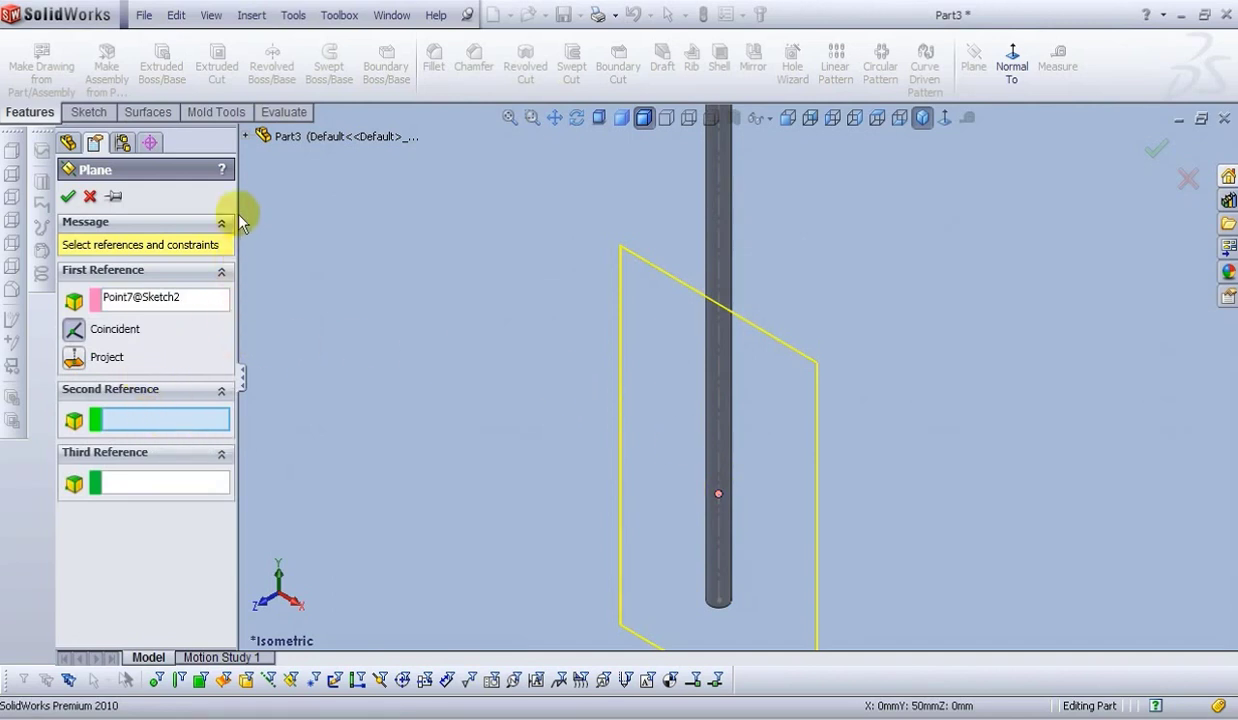
{"action": "left_click", "coordinate": [245, 135]}
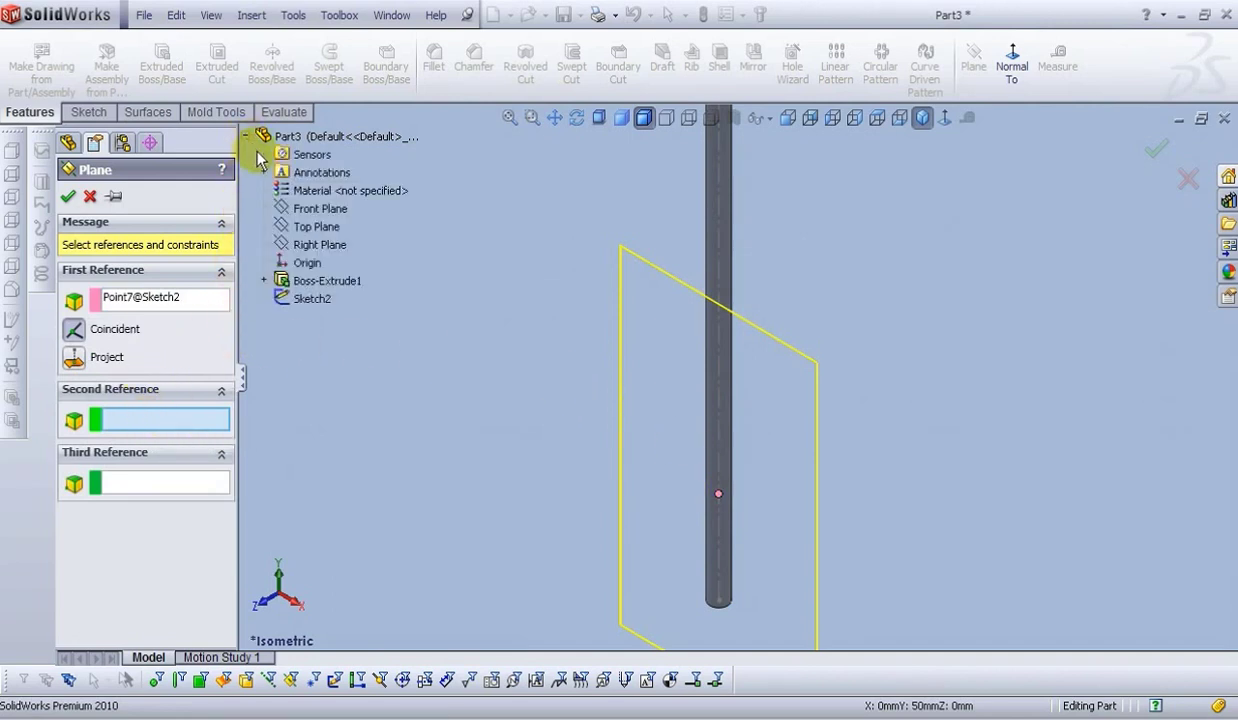
{"action": "left_click", "coordinate": [316, 227]}
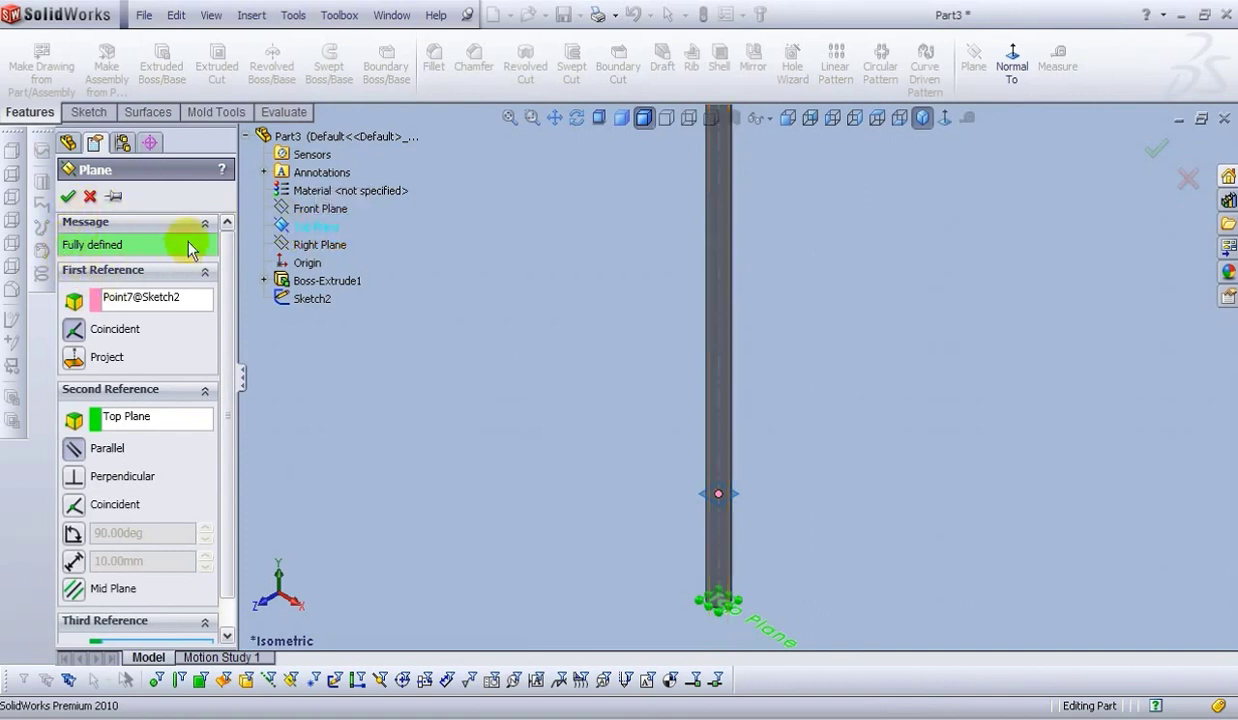
{"action": "scroll", "coordinate": [682, 522], "scroll_direction": "down", "scroll_amount": 3}
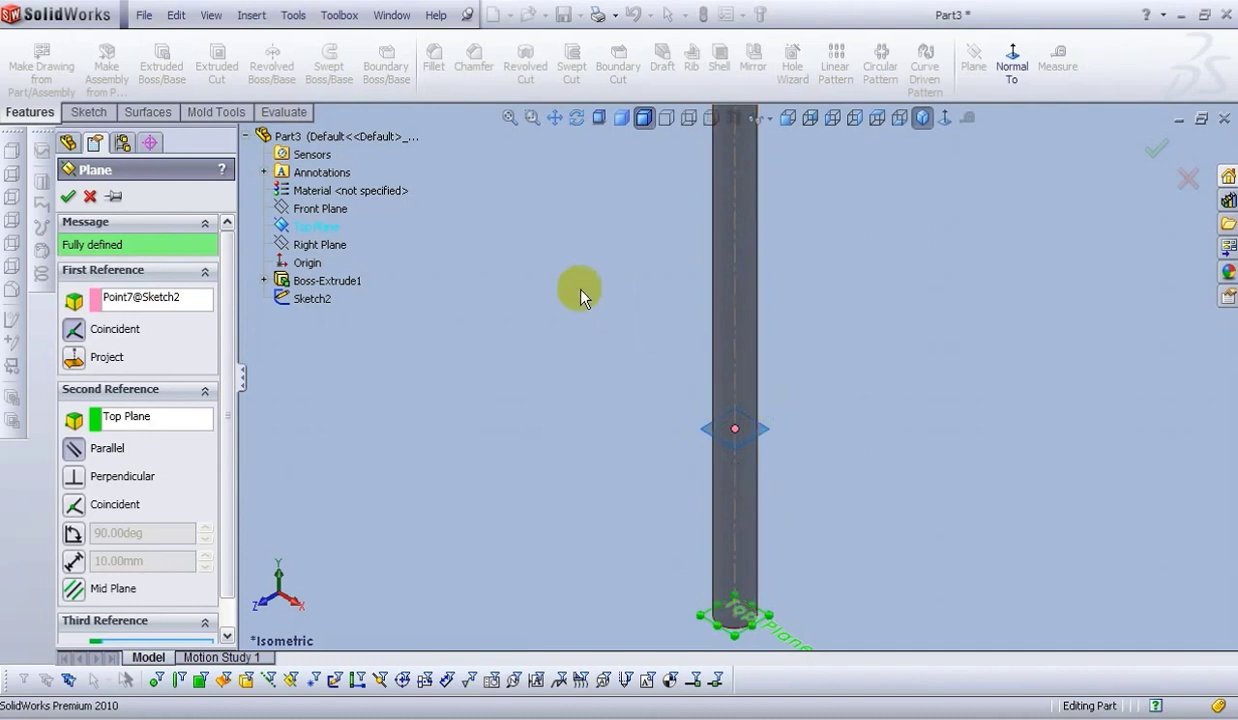
{"action": "left_click", "coordinate": [68, 197]}
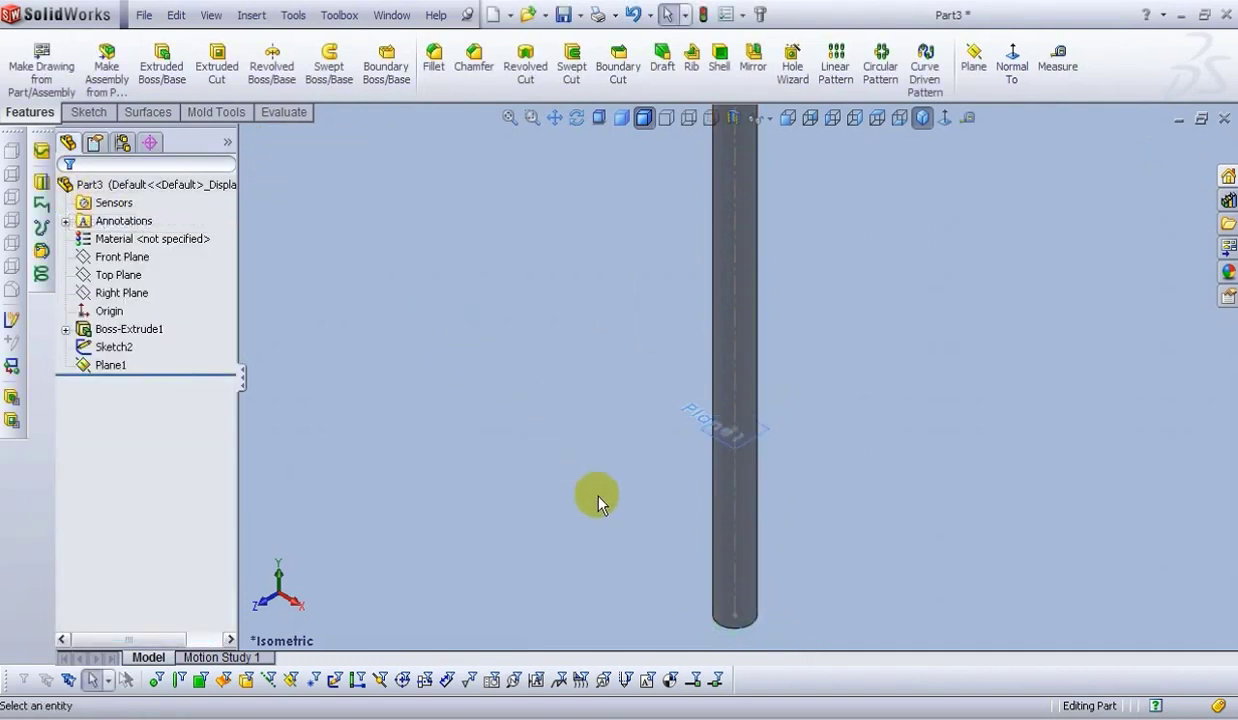
- On the new reference plane, sketch a circle about 7.8 mm in diameter centred on the rod's axis
{"action": "scroll", "coordinate": [650, 480], "scroll_direction": "down", "scroll_amount": 2}
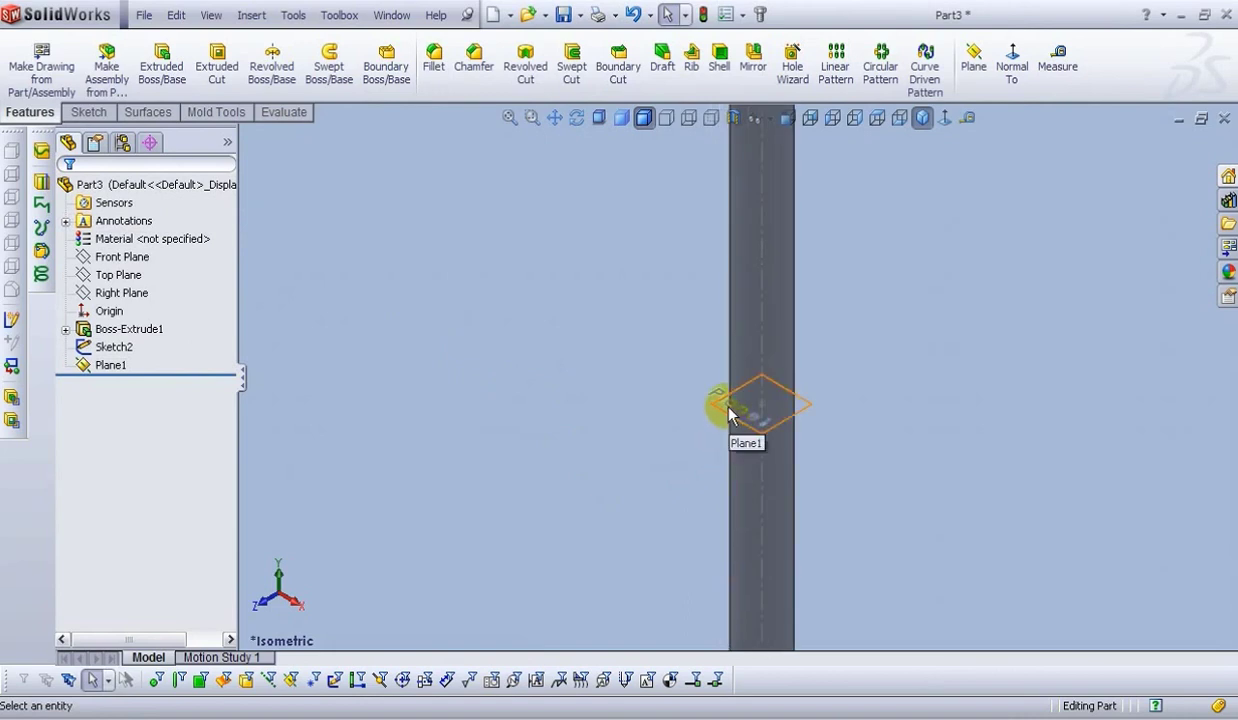
{"action": "left_click", "coordinate": [725, 415]}
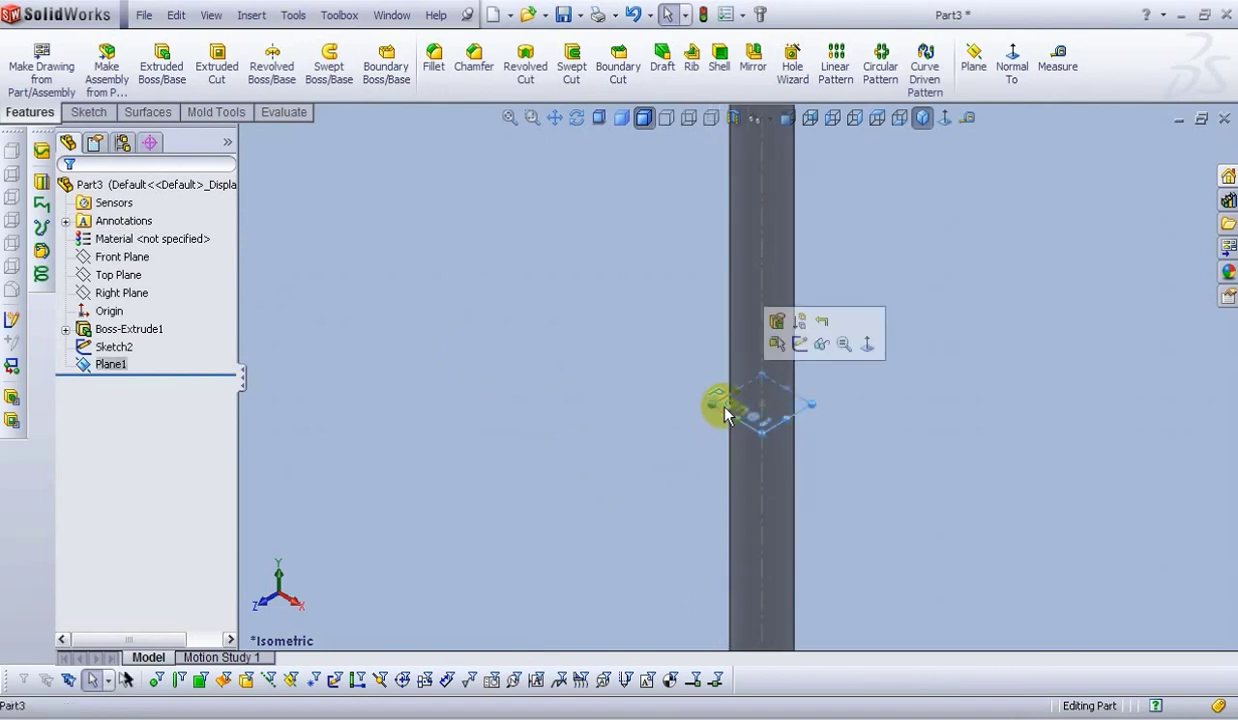
{"action": "left_click", "coordinate": [799, 346]}
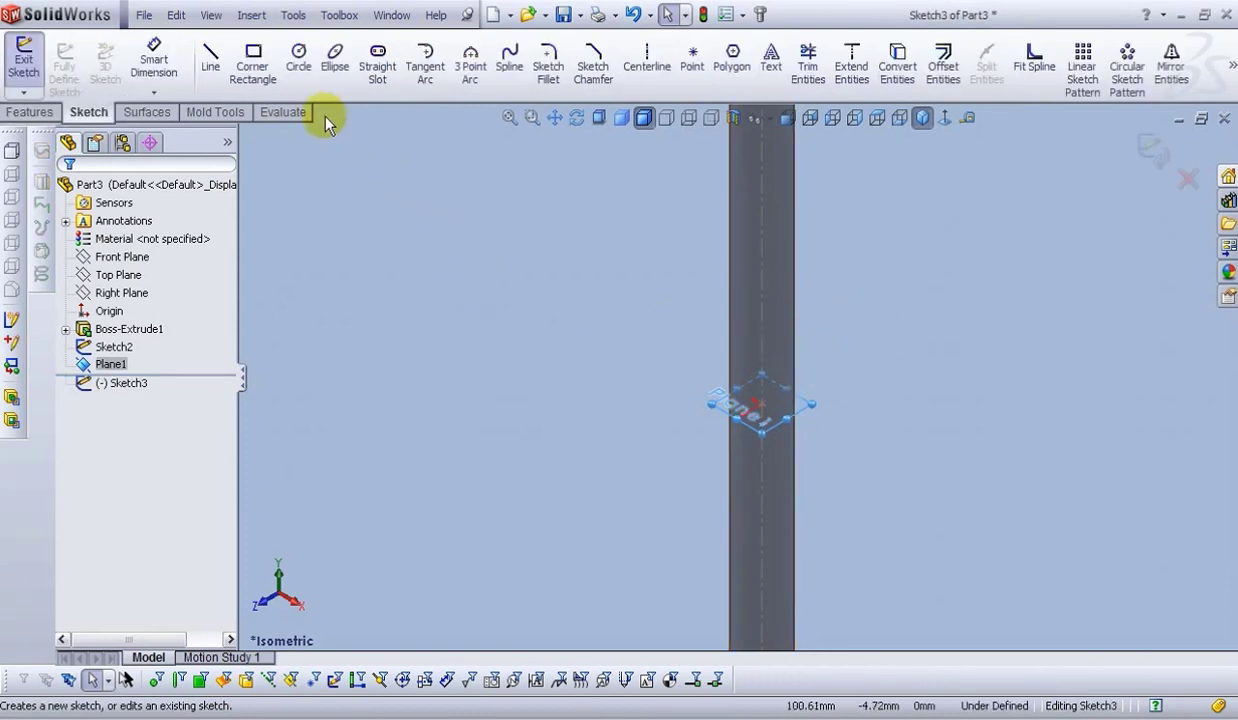
{"action": "left_click", "coordinate": [299, 70]}
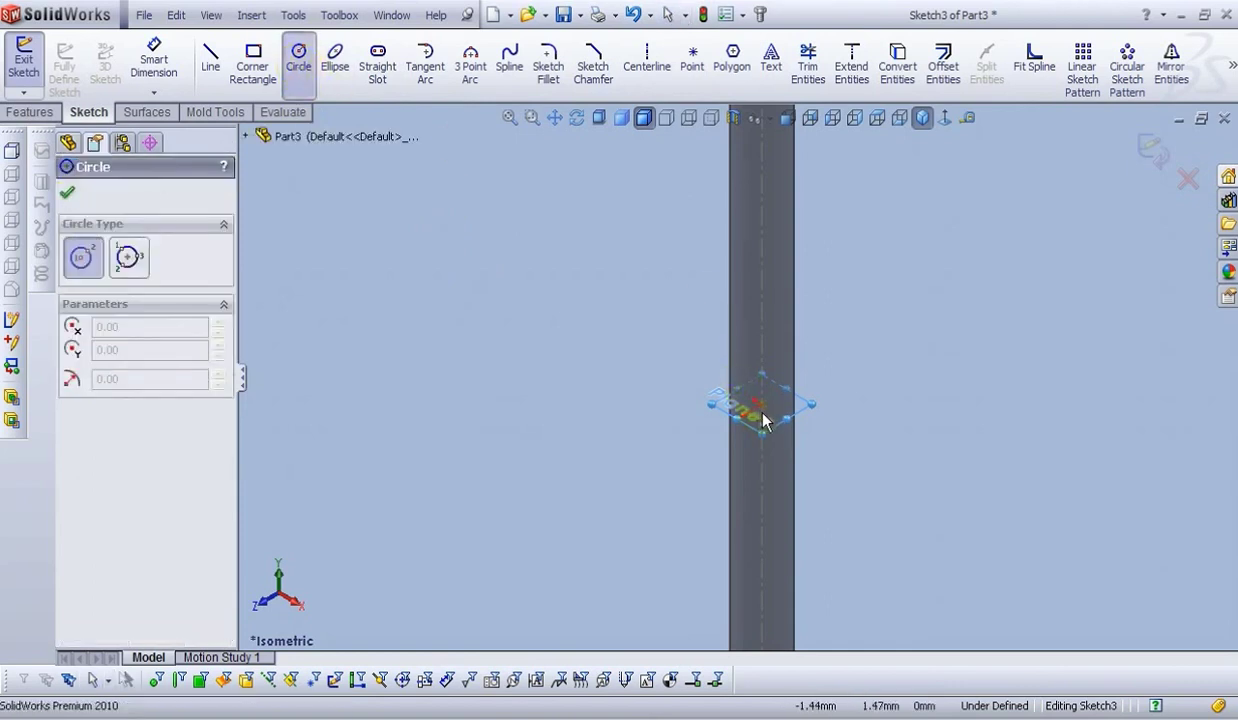
{"action": "left_click", "coordinate": [762, 405]}
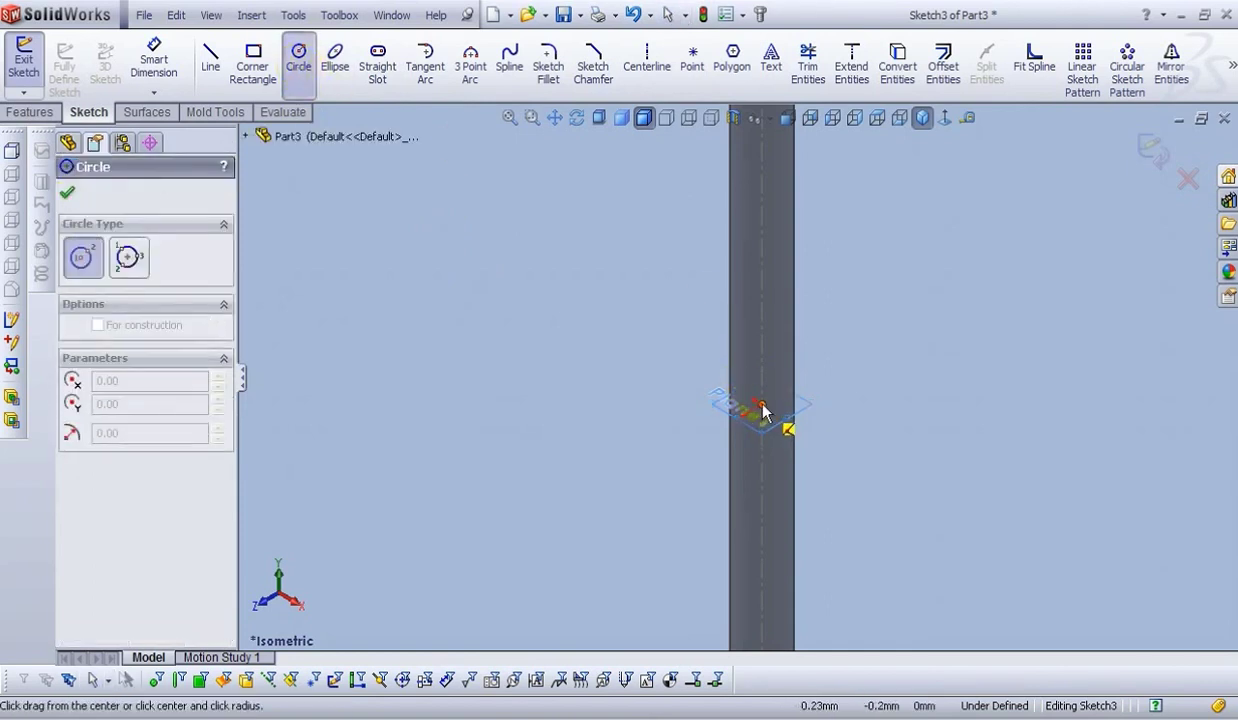
{"action": "left_click", "coordinate": [755, 400]}
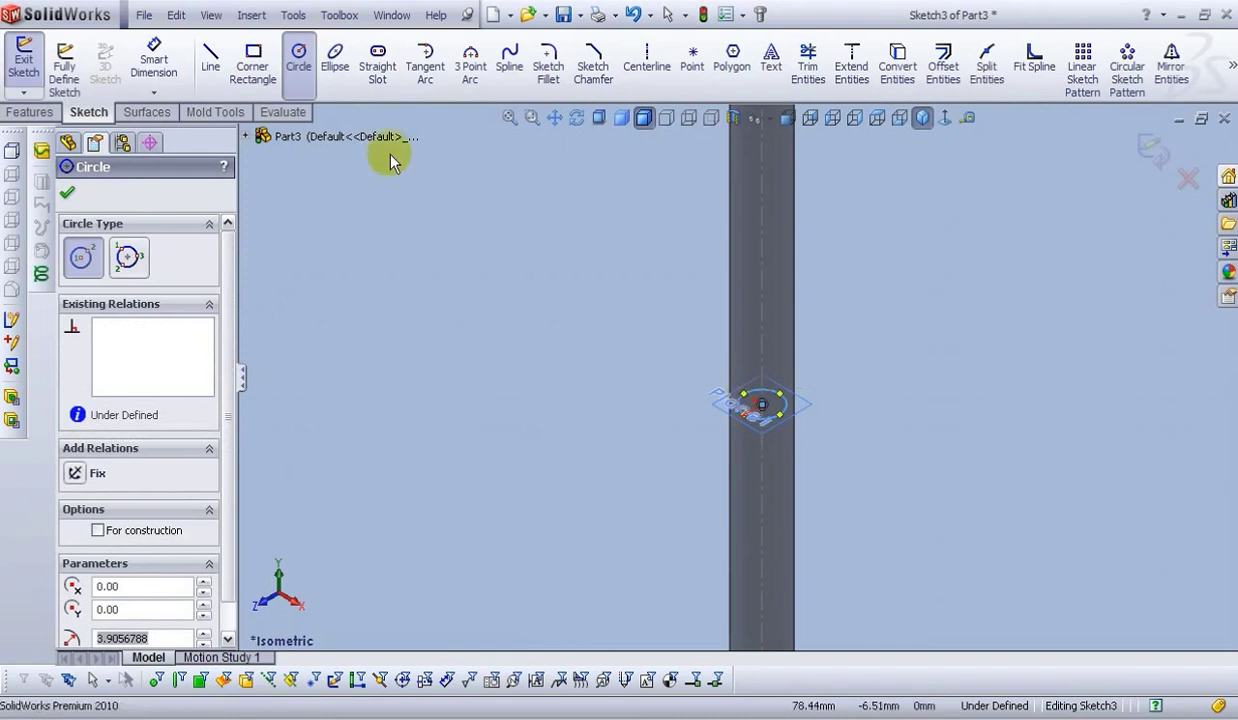
- Dimension the circle's diameter to 5 mm and close the sketch
{"action": "left_click", "coordinate": [155, 65]}
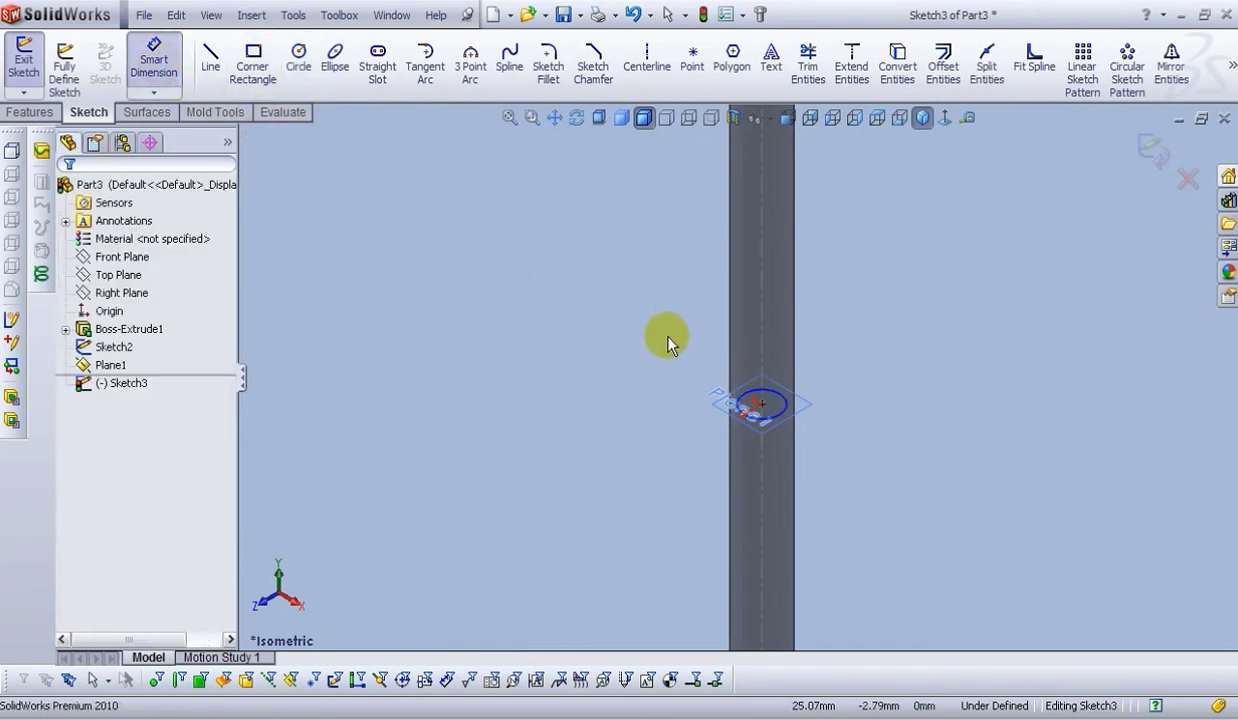
{"action": "left_click", "coordinate": [795, 402]}
{"action": "left_click", "coordinate": [828, 425]}
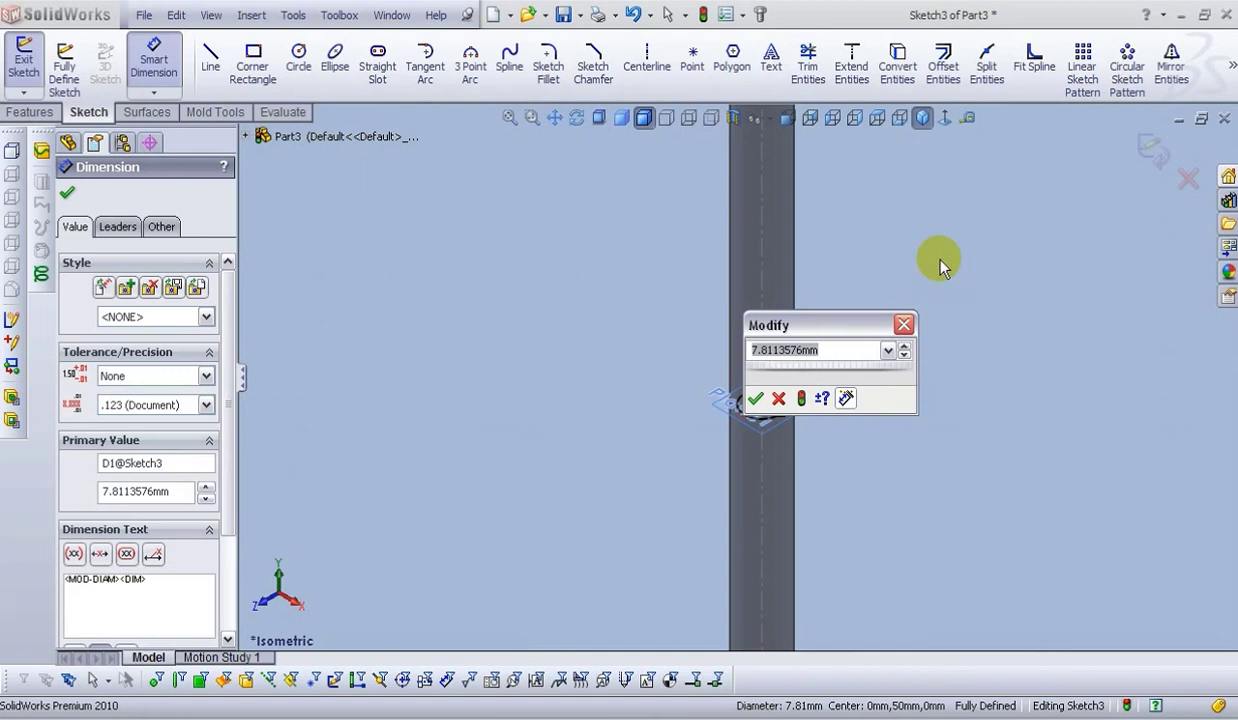
{"action": "type", "text": "5"}
{"action": "key", "text": "Return"}
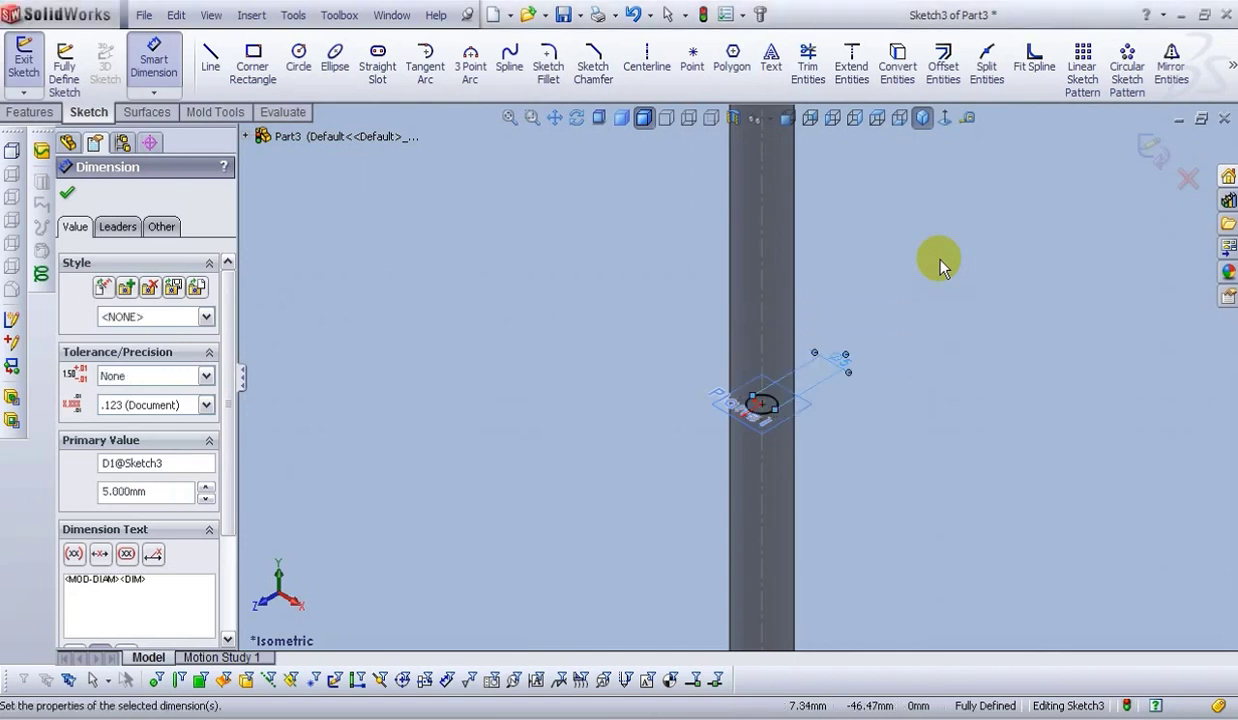
{"action": "left_click", "coordinate": [940, 265]}
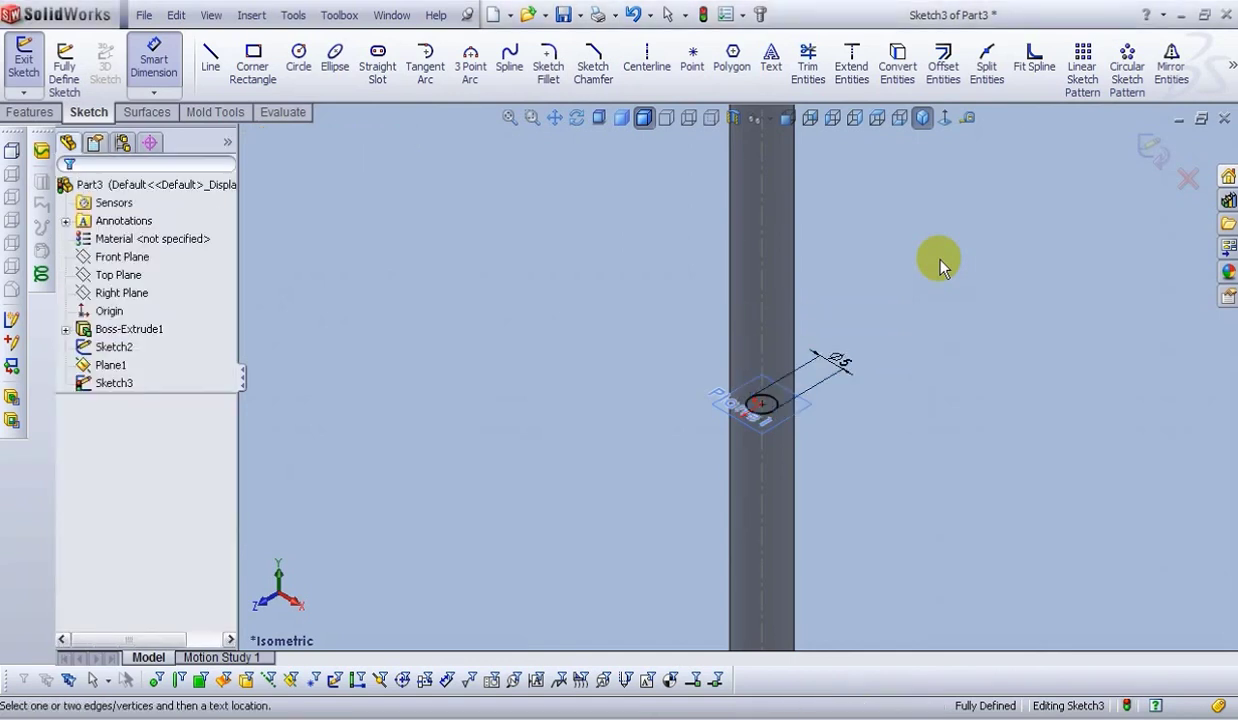
{"action": "key", "text": "z"}
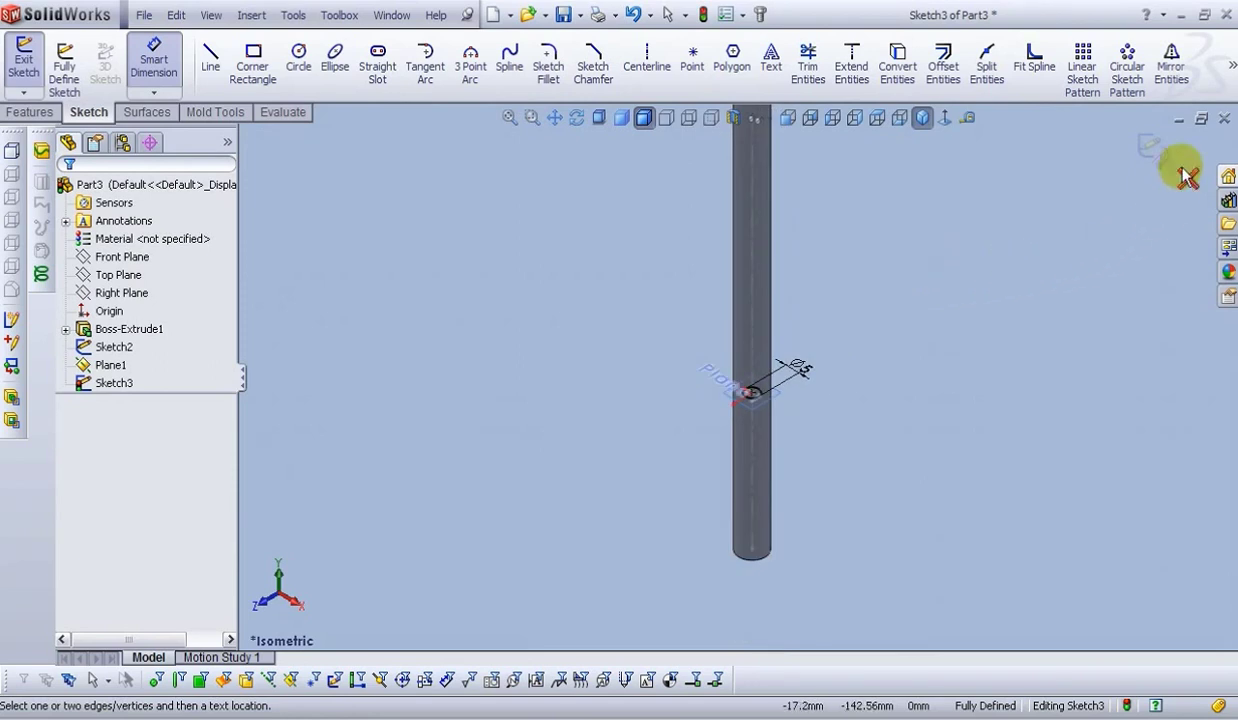
{"action": "left_click", "coordinate": [1151, 151]}
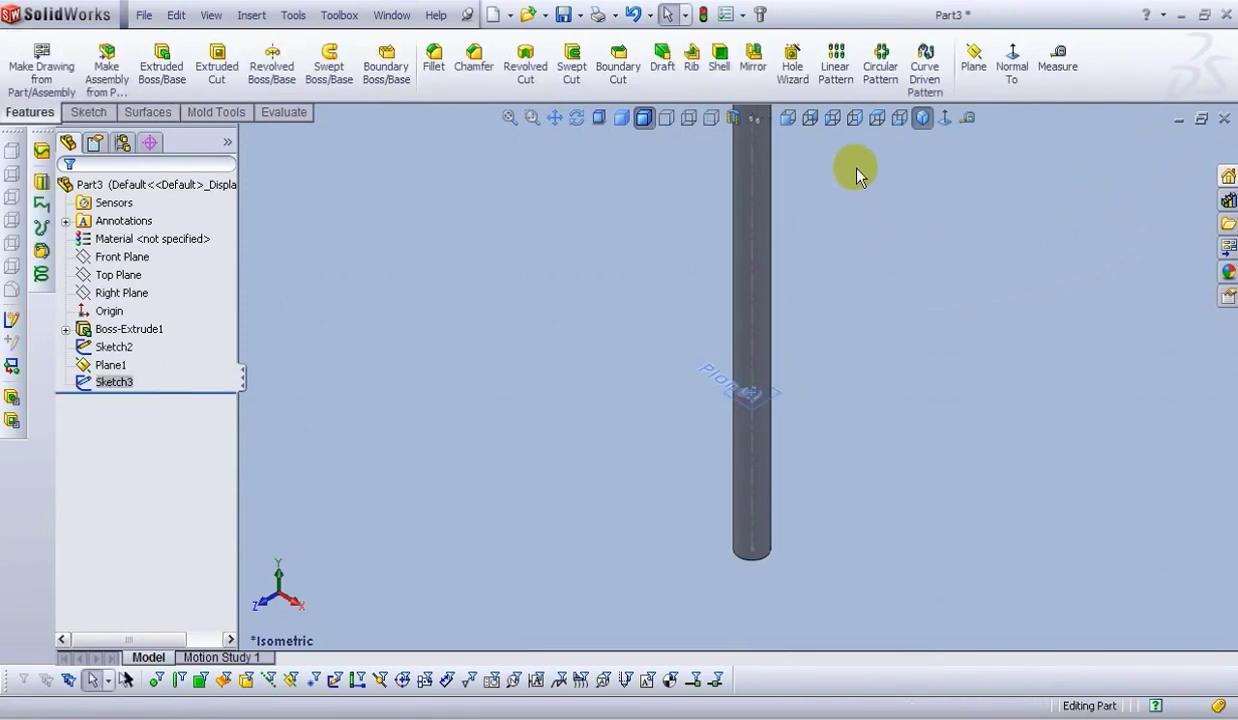
- Hide the reference plane that passes through the rod's lower sketch point
{"action": "left_click", "coordinate": [788, 118]}
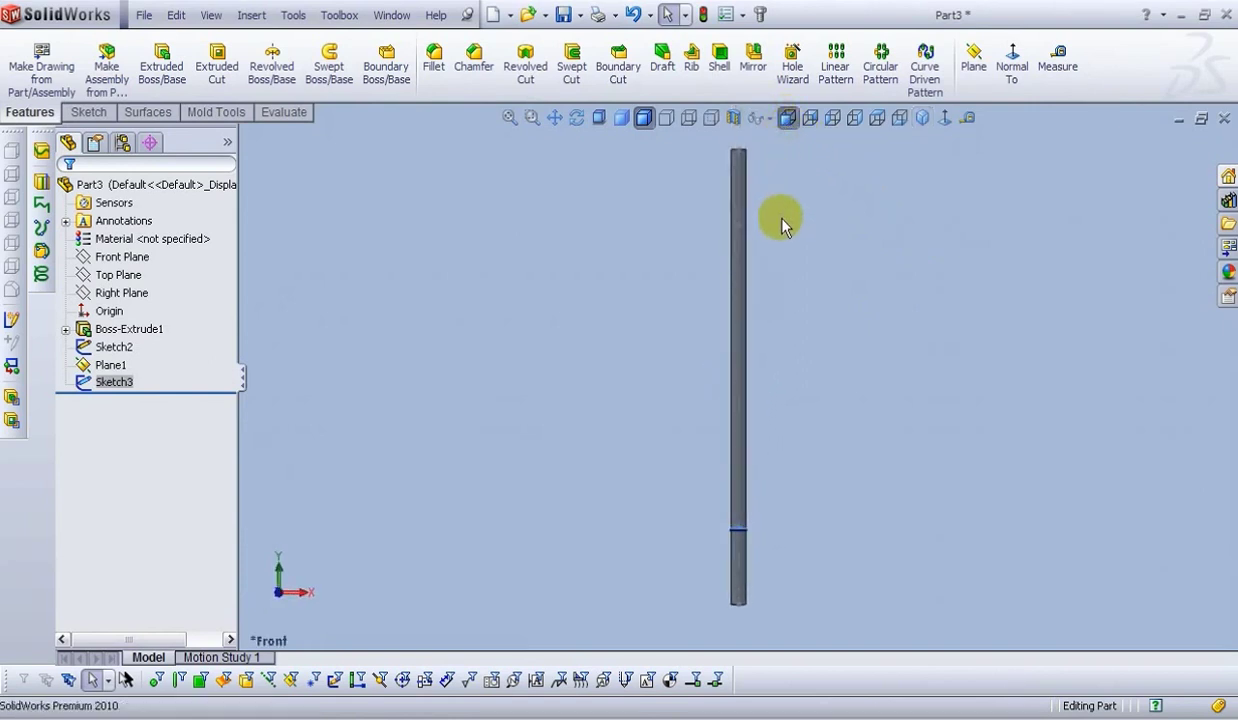
{"action": "left_click", "coordinate": [110, 364]}
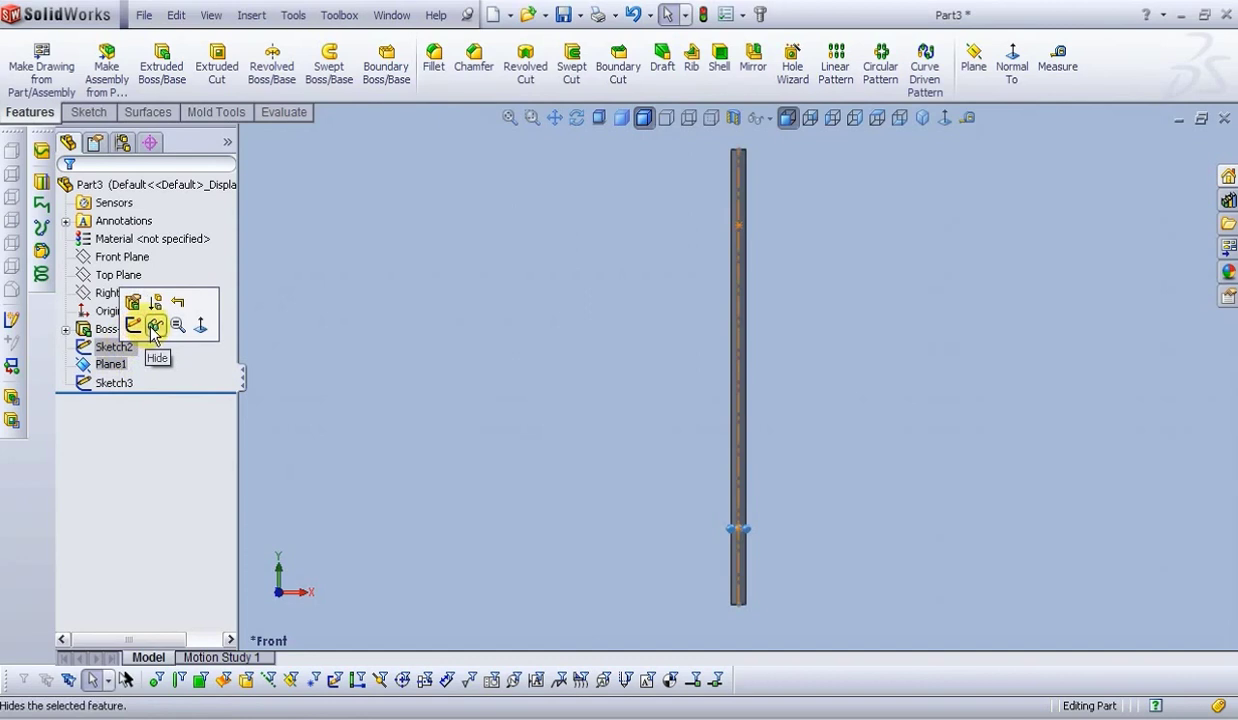
{"action": "left_click", "coordinate": [155, 327]}
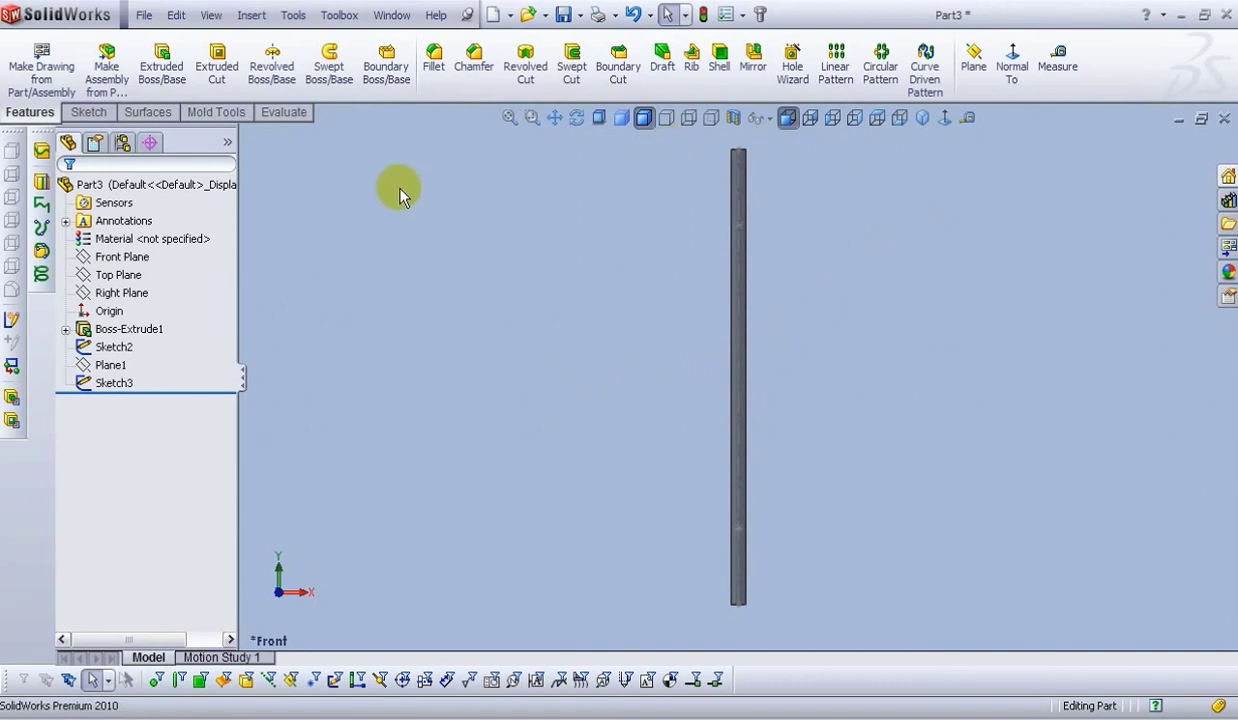
- On the Right Plane, sketch a point beside the rod, about 14.9 mm from its axis and 149.7 mm above the origin
{"action": "left_click", "coordinate": [123, 293]}
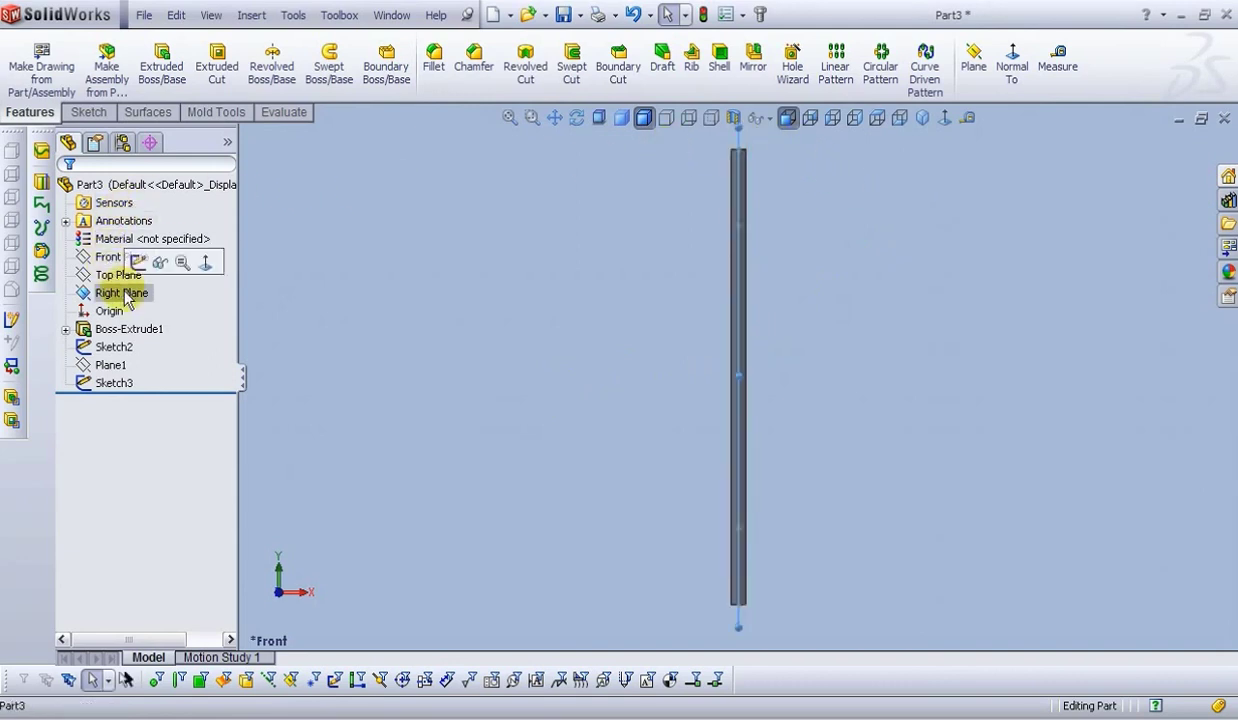
{"action": "left_click", "coordinate": [138, 262]}
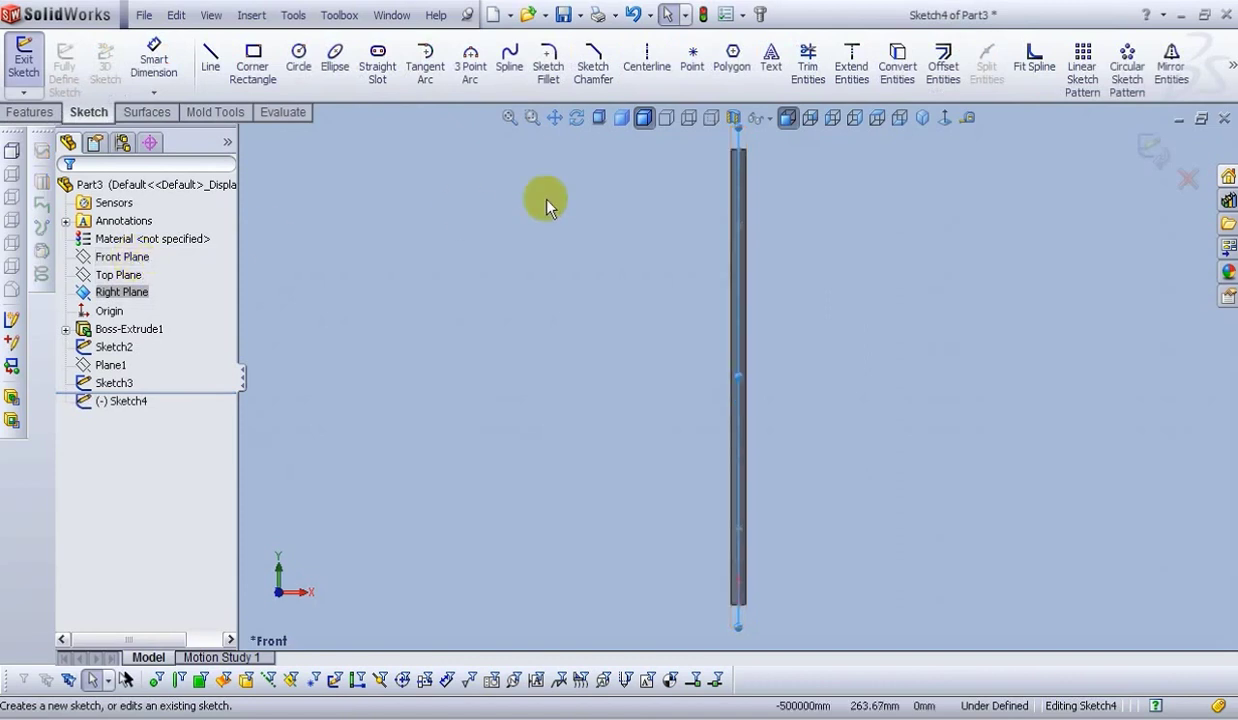
{"action": "left_click", "coordinate": [944, 119]}
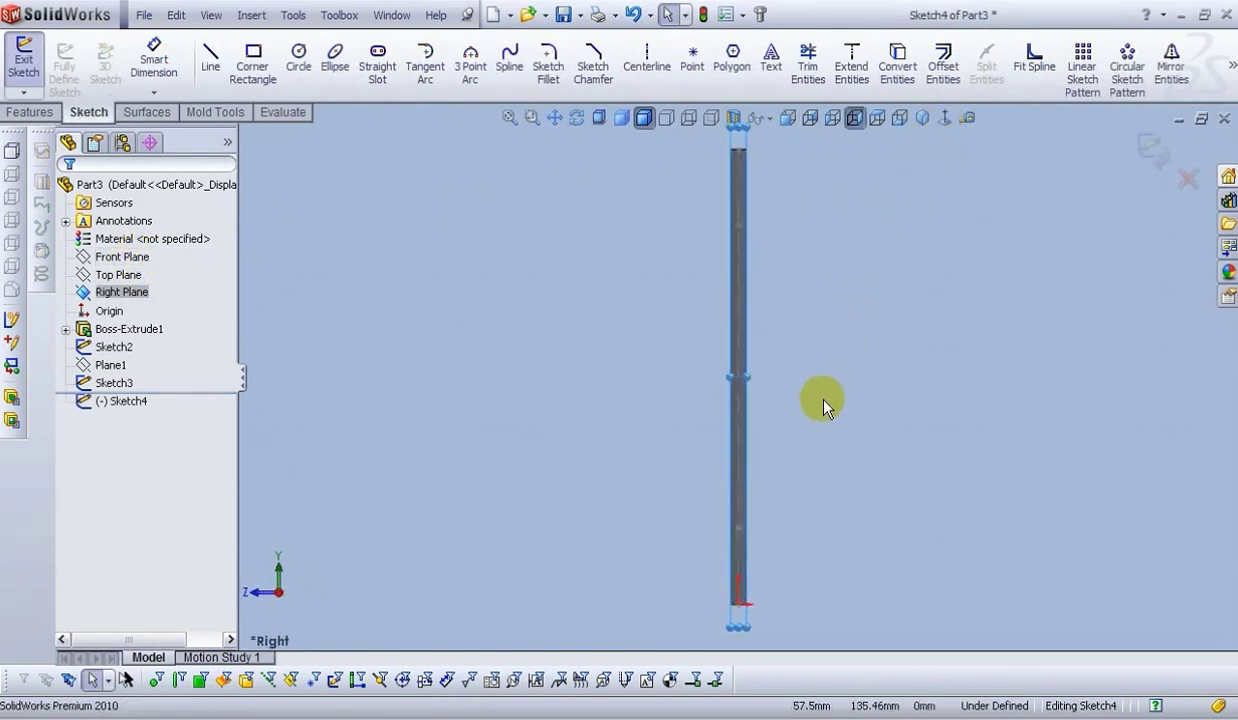
{"action": "scroll", "coordinate": [800, 388], "scroll_direction": "down", "scroll_amount": 2}
{"action": "left_click", "coordinate": [692, 60]}
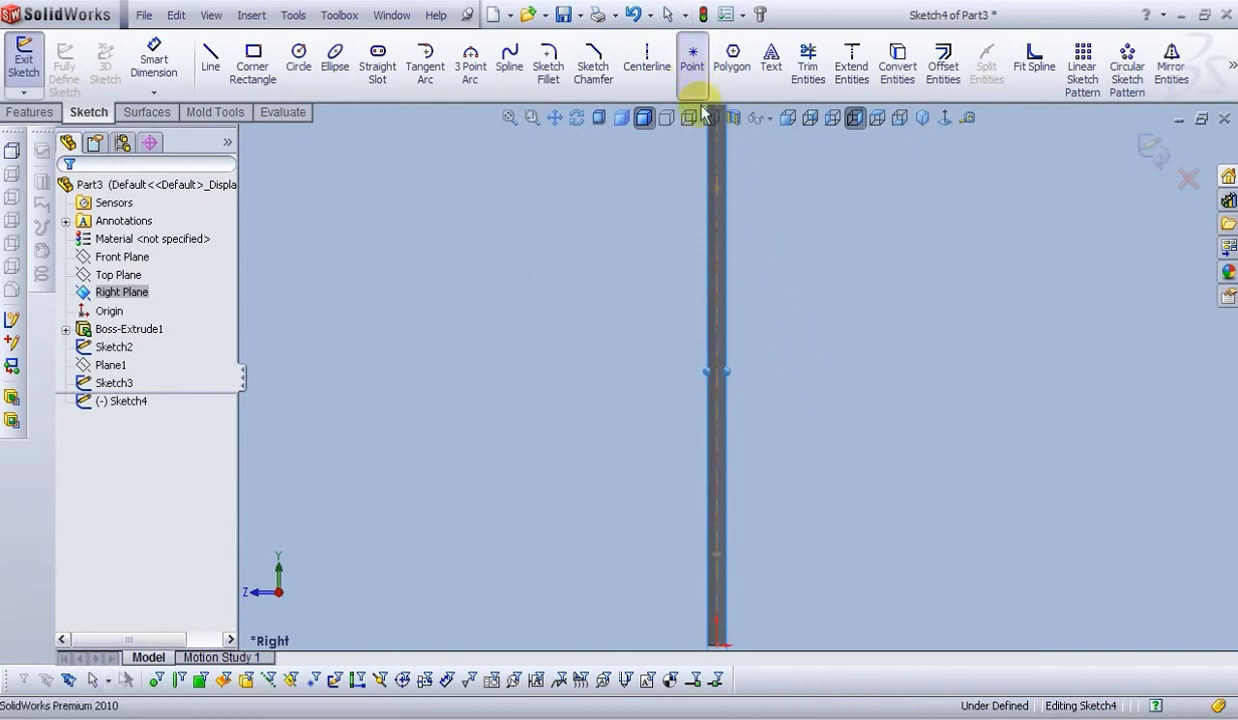
{"action": "left_click", "coordinate": [744, 374]}
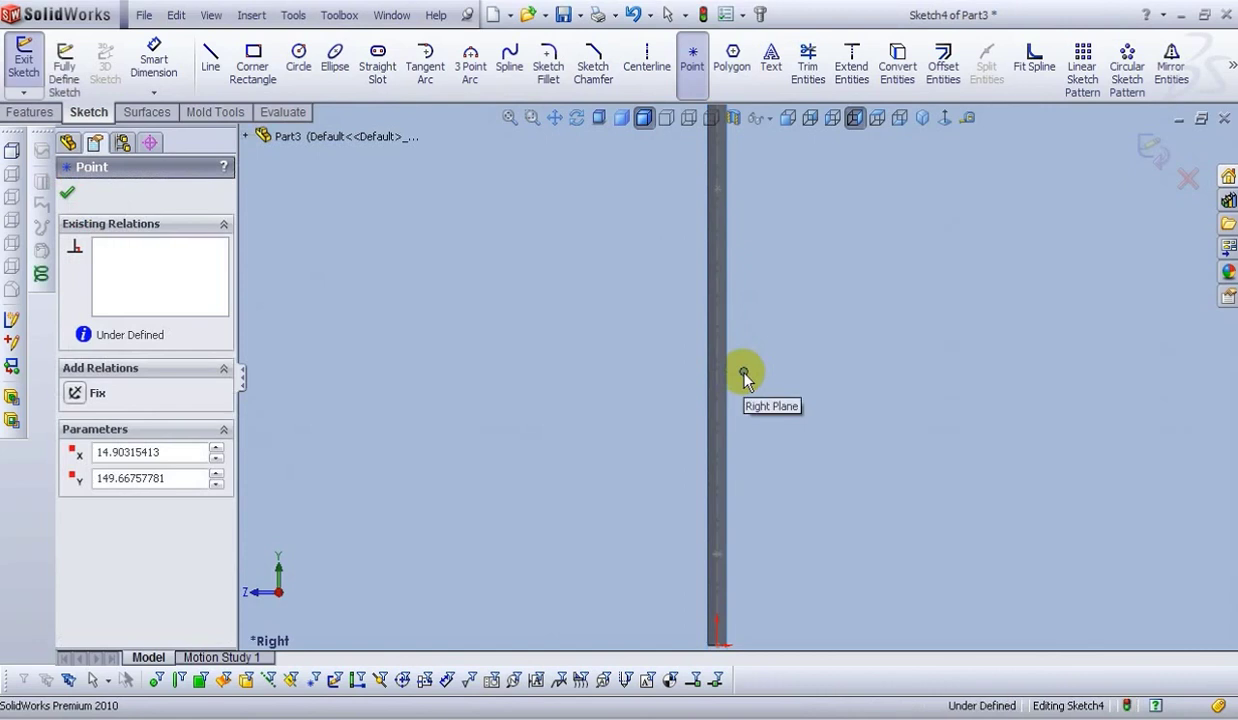
{"action": "key", "text": "Escape"}
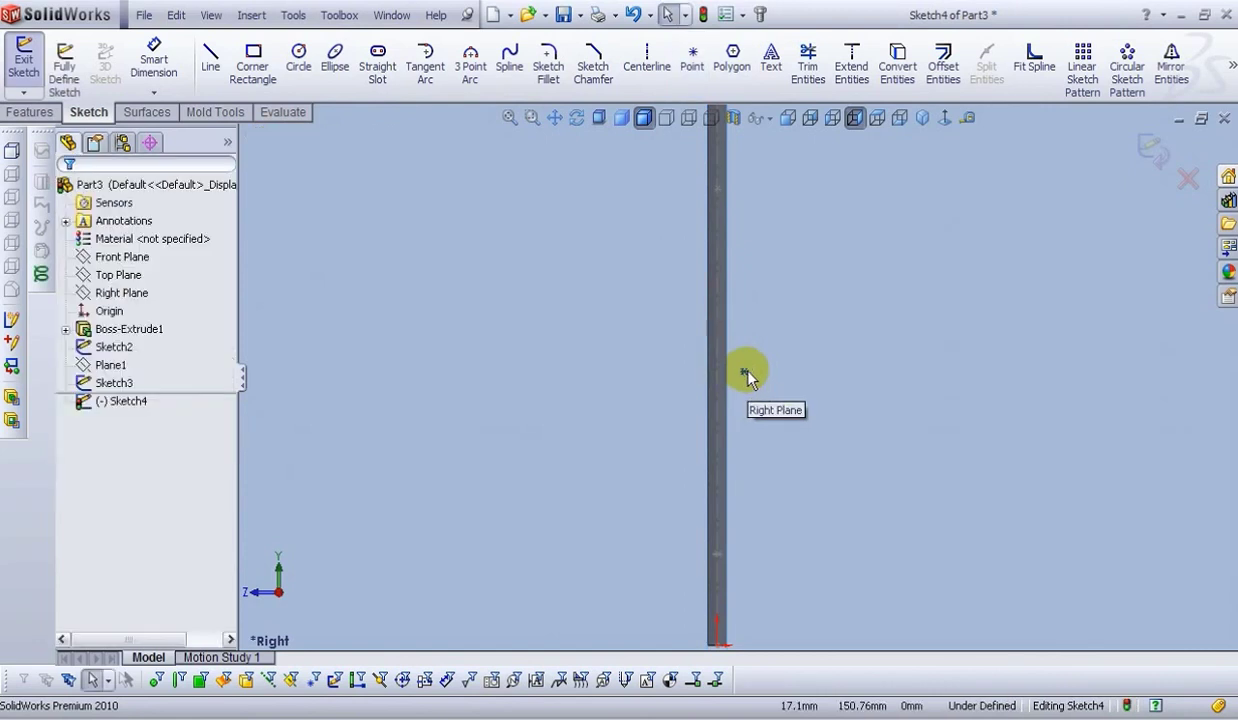
- Dimension the point 10.5 mm from the rod's axis and place the dimension text clear of the rod
{"action": "left_click", "coordinate": [155, 62]}
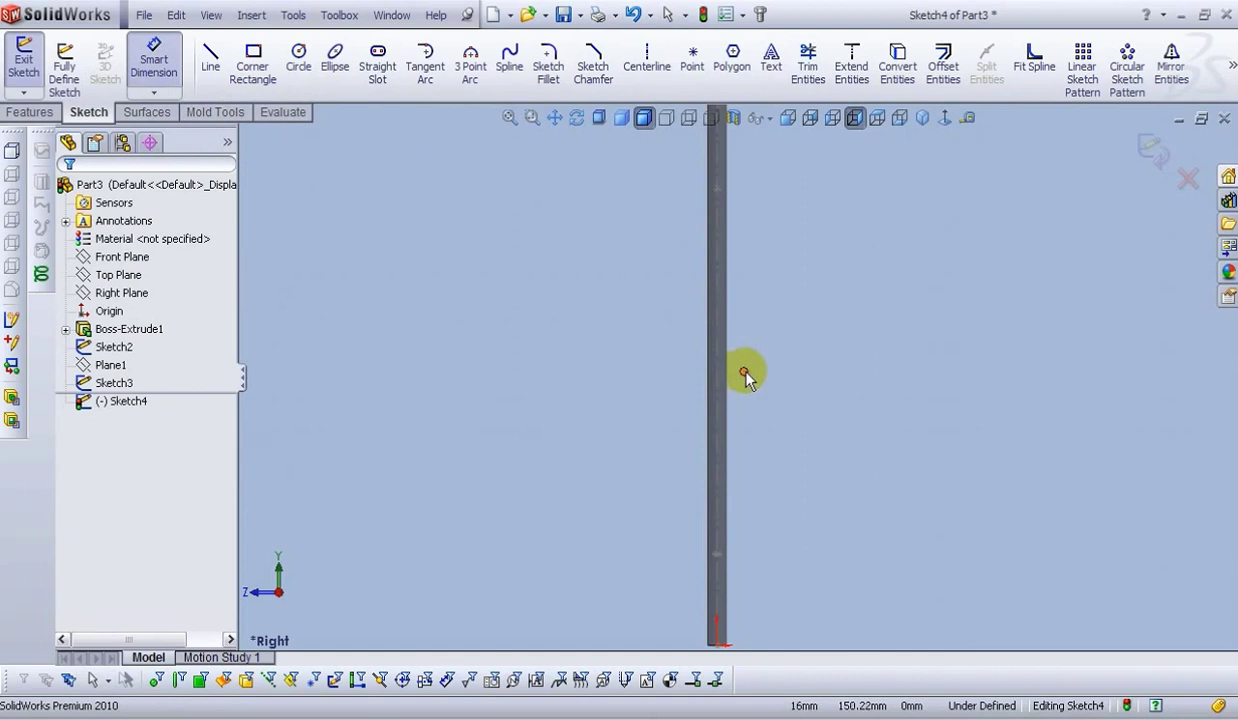
{"action": "left_click", "coordinate": [745, 375]}
{"action": "left_click", "coordinate": [716, 378]}
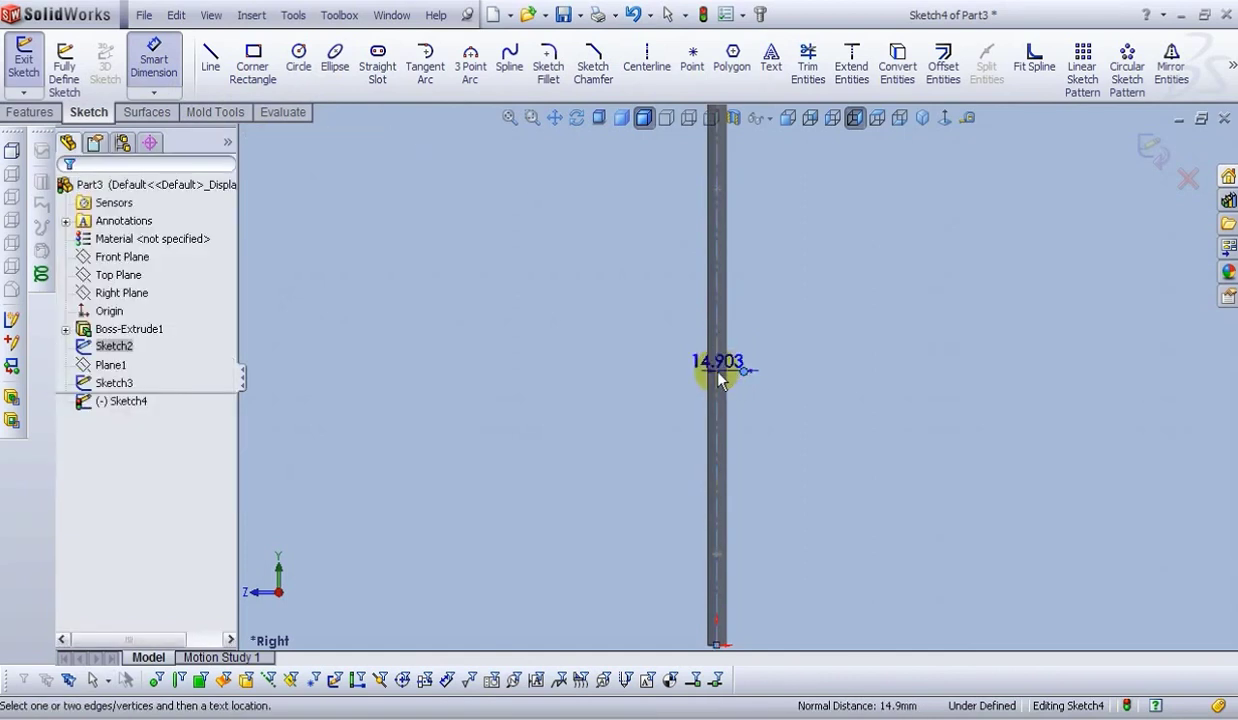
{"action": "left_click", "coordinate": [737, 421]}
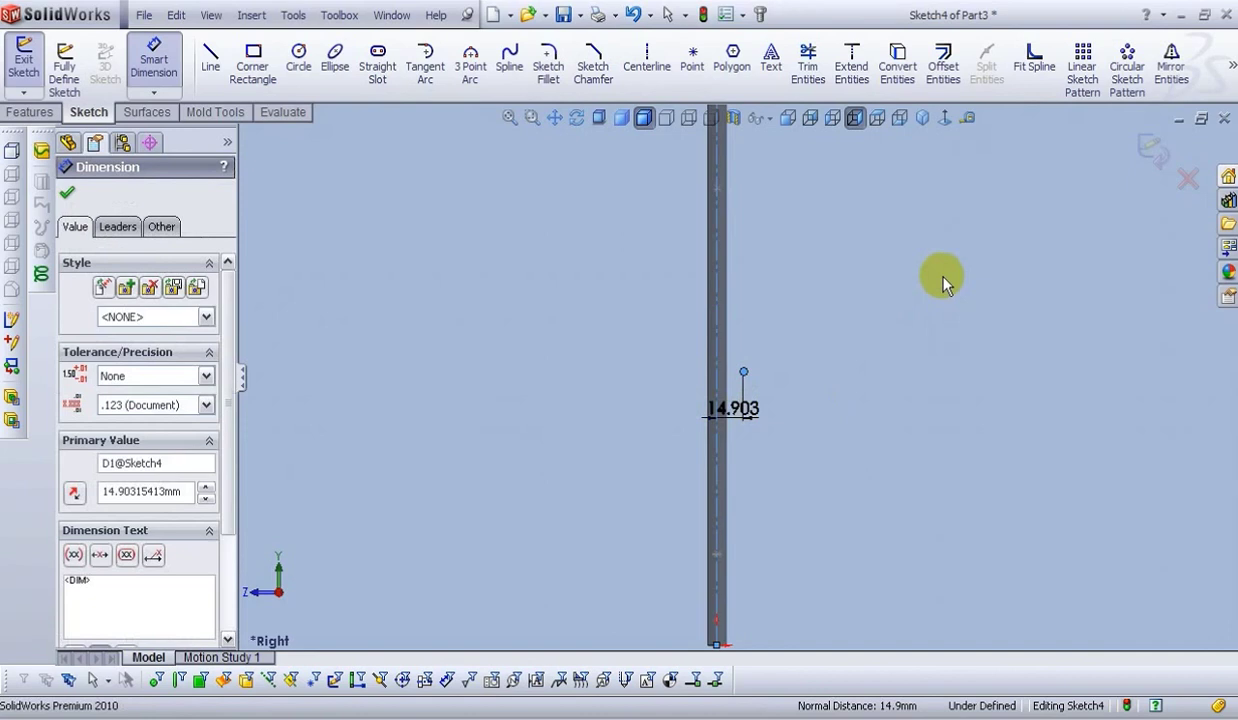
{"action": "type", "text": "10.5"}
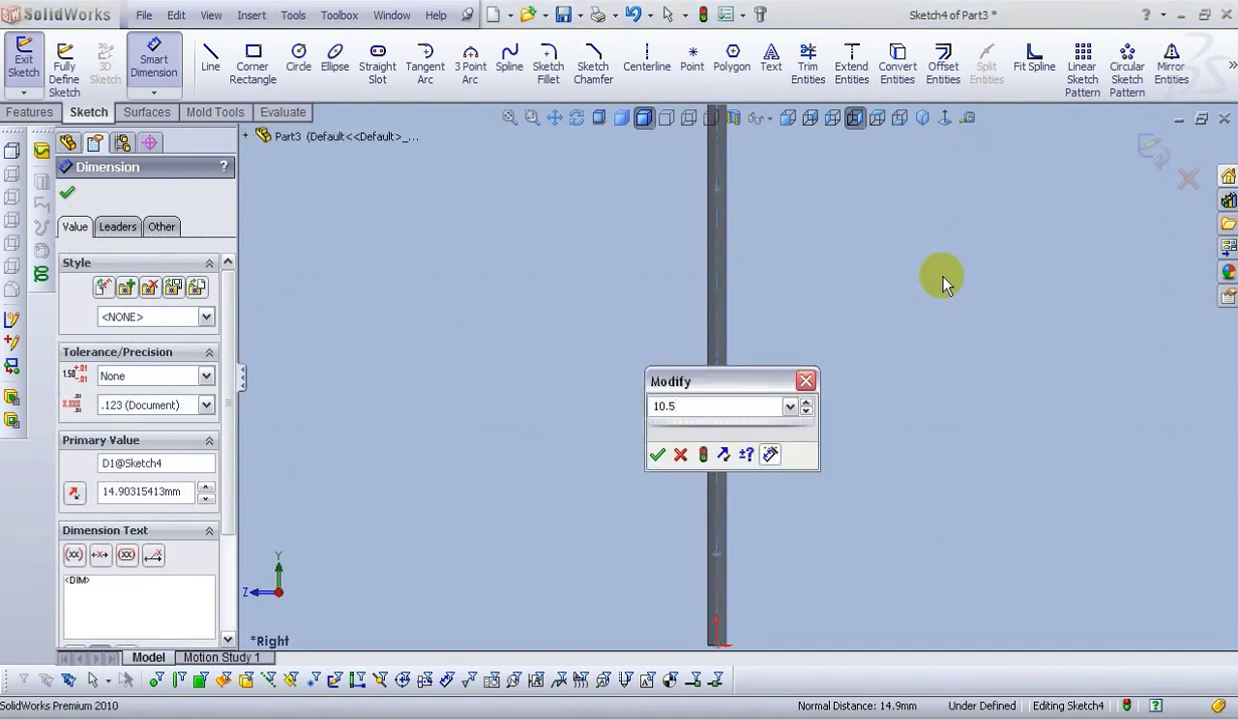
{"action": "key", "text": "Return"}
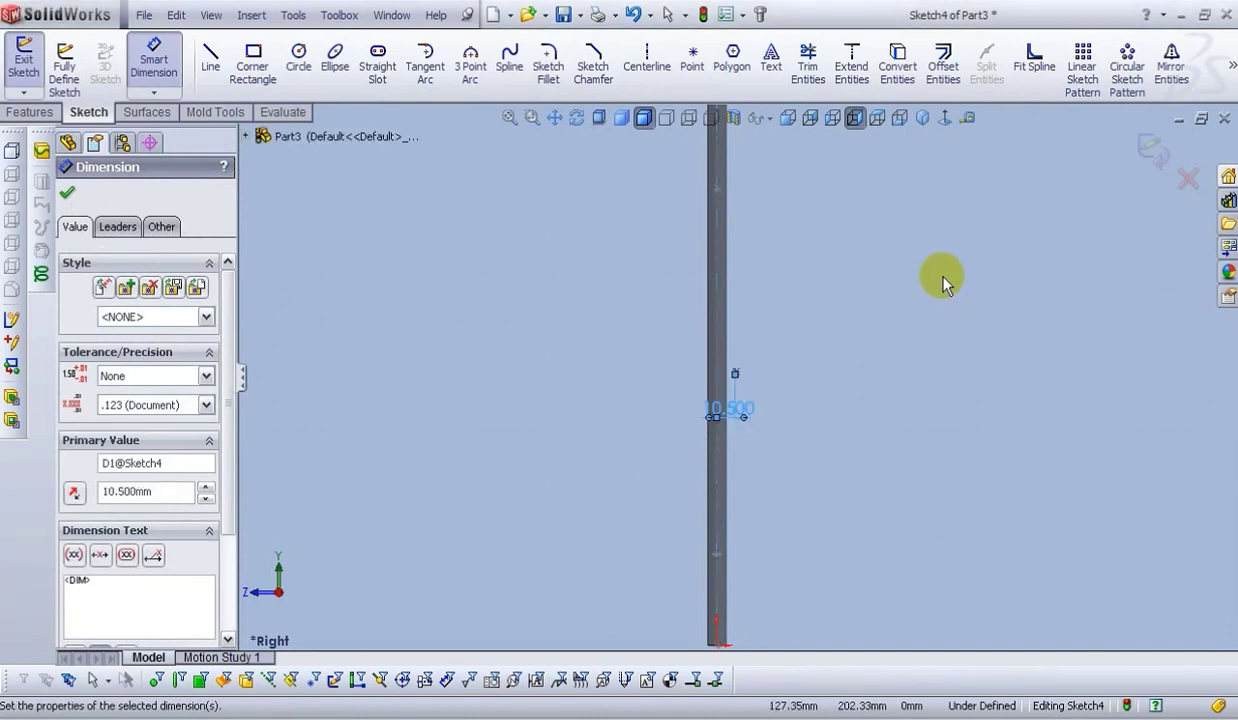
{"action": "left_click", "coordinate": [805, 392]}
{"action": "left_click_drag", "start_coordinate": [749, 406], "coordinate": [823, 421]}
{"action": "left_click", "coordinate": [793, 325]}
- Dimension the point 100 mm vertically from the rod's upper sketch point and close the sketch
{"action": "scroll", "coordinate": [790, 328], "scroll_direction": "up", "scroll_amount": 2}
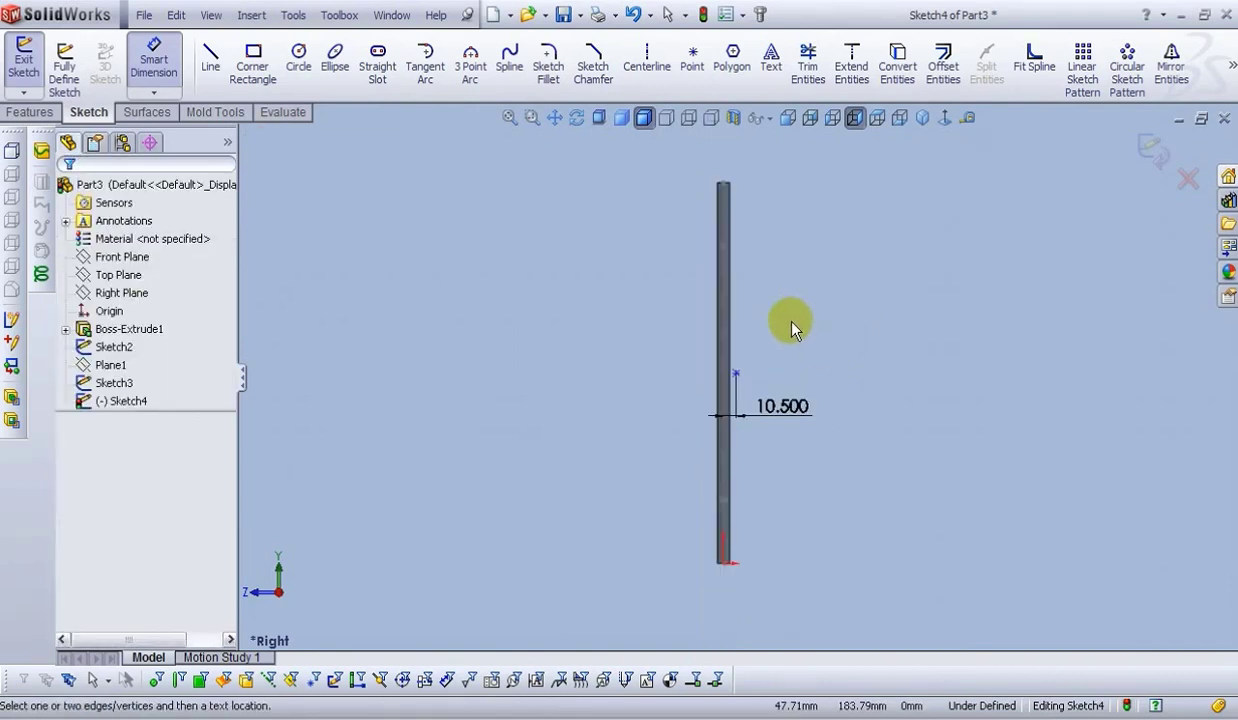
{"action": "scroll", "coordinate": [776, 357], "scroll_direction": "down", "scroll_amount": 1}
{"action": "left_click", "coordinate": [728, 379]}
{"action": "left_click", "coordinate": [711, 224]}
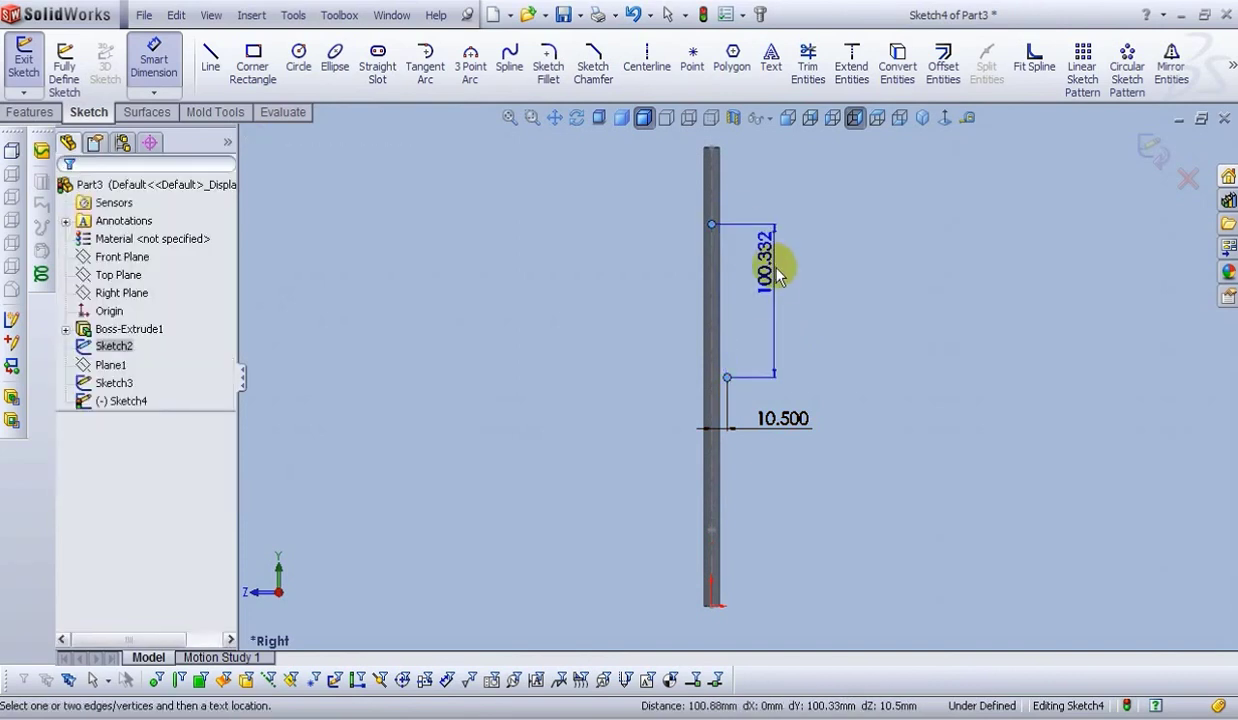
{"action": "left_click", "coordinate": [782, 276]}
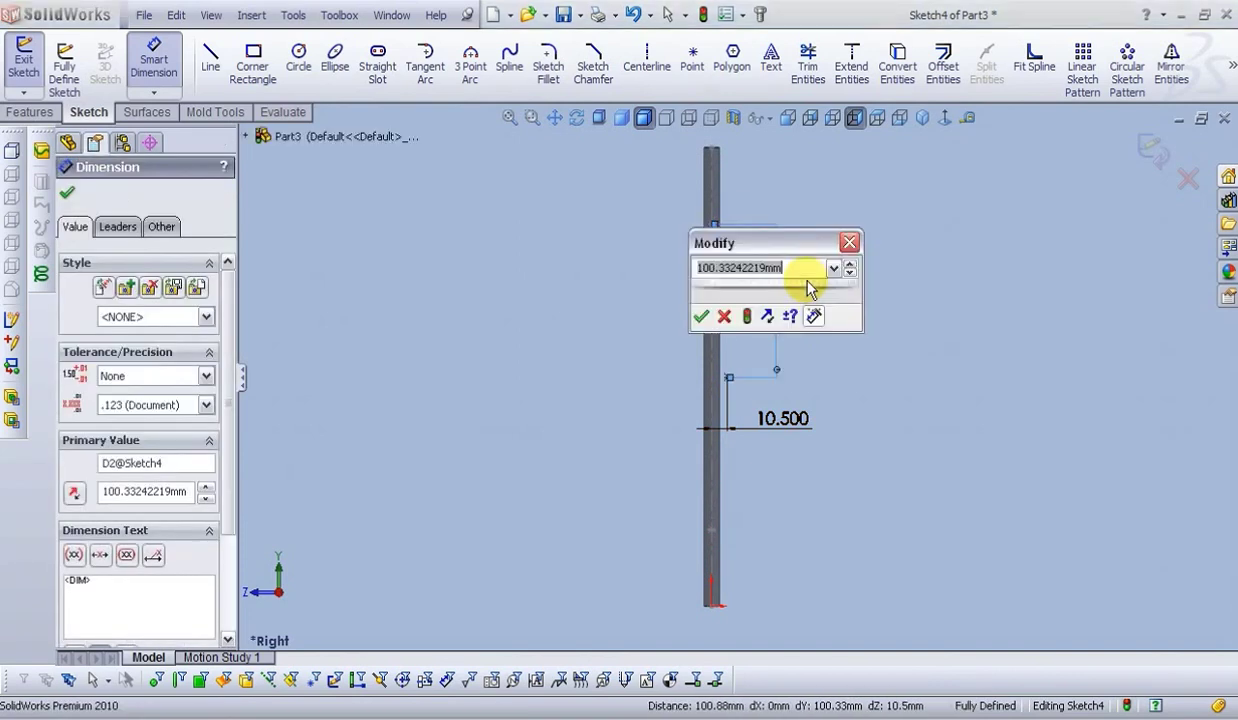
{"action": "type", "text": "100"}
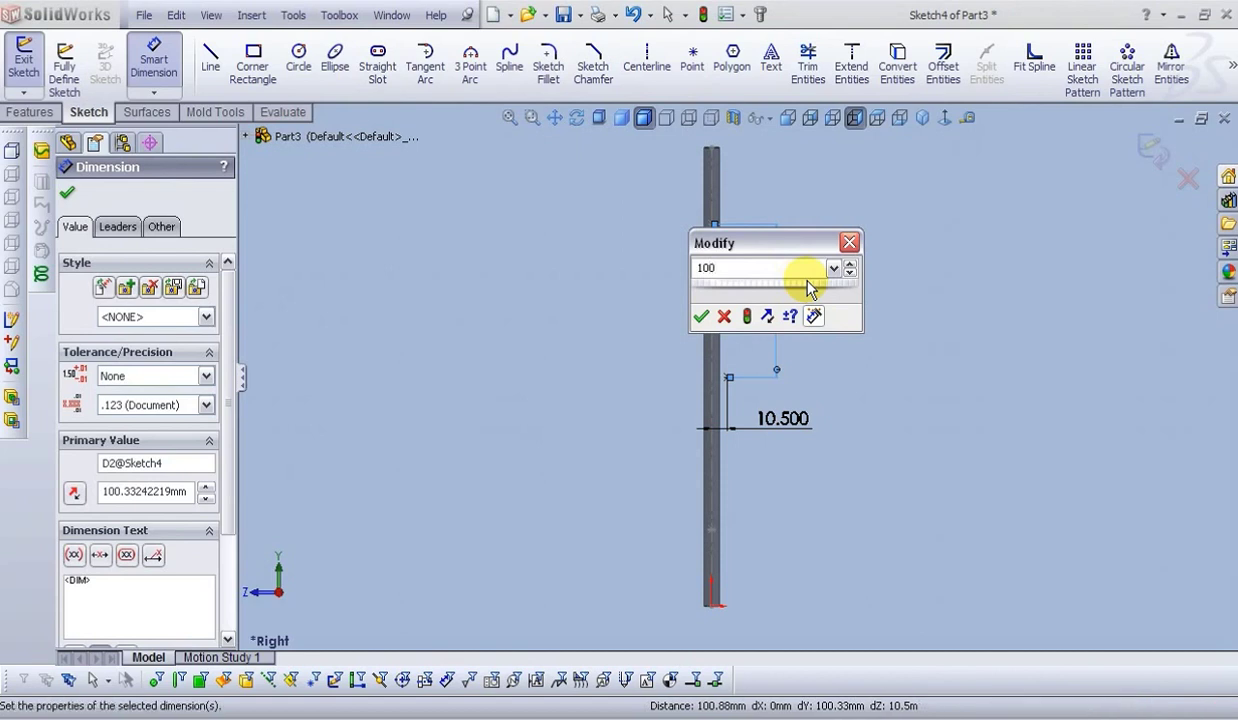
{"action": "key", "text": "Return"}
{"action": "key", "text": "Escape"}
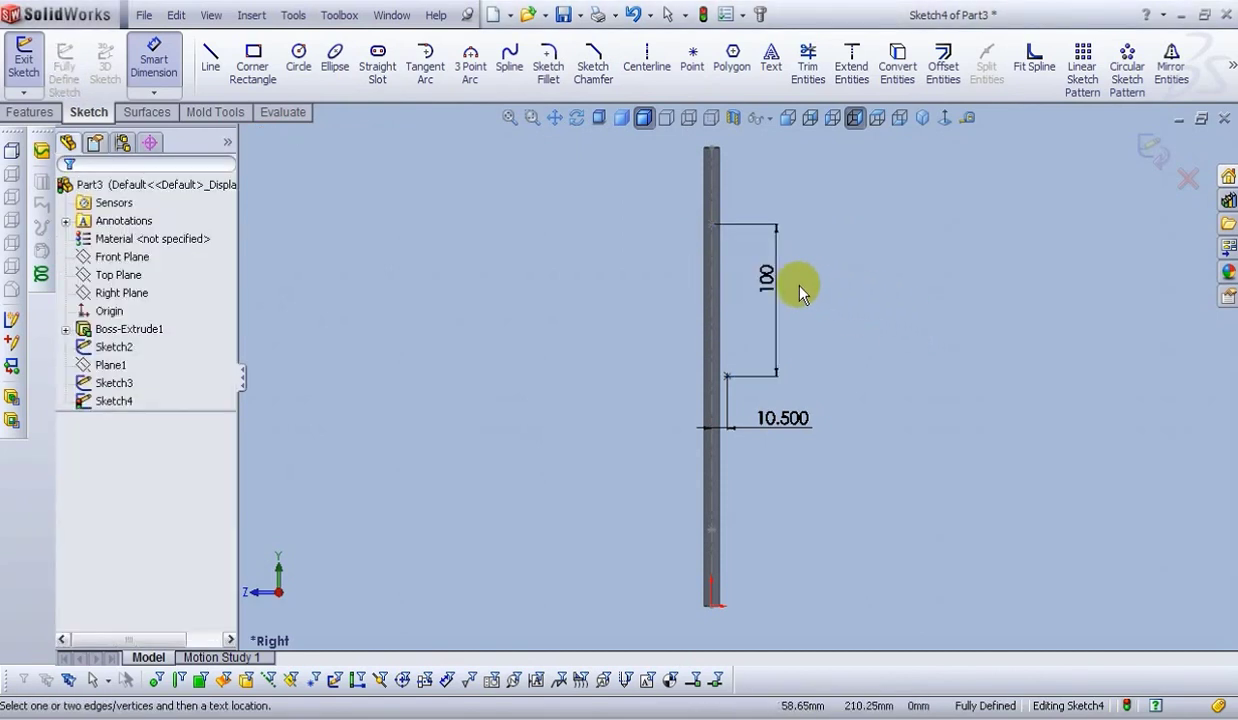
{"action": "left_click", "coordinate": [1150, 148]}
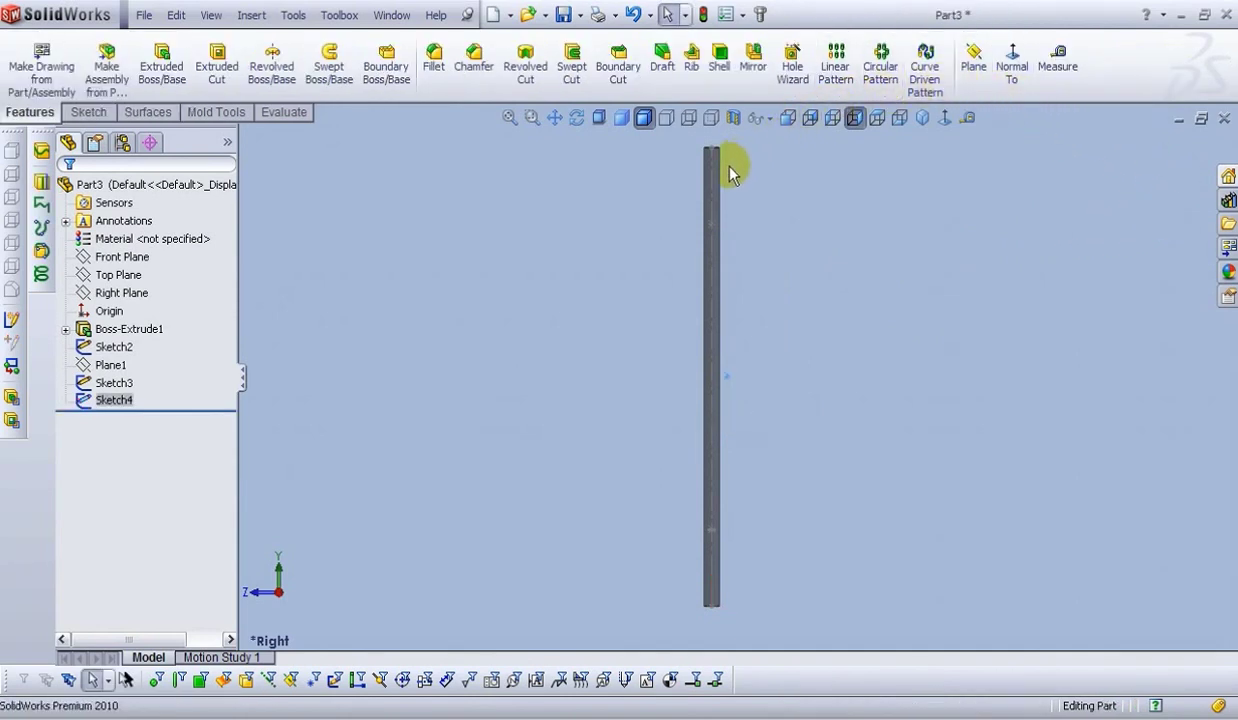
- Start a 3D sketch in the front view and begin a spline at the rod's lower sketch point
{"action": "left_click", "coordinate": [786, 122]}
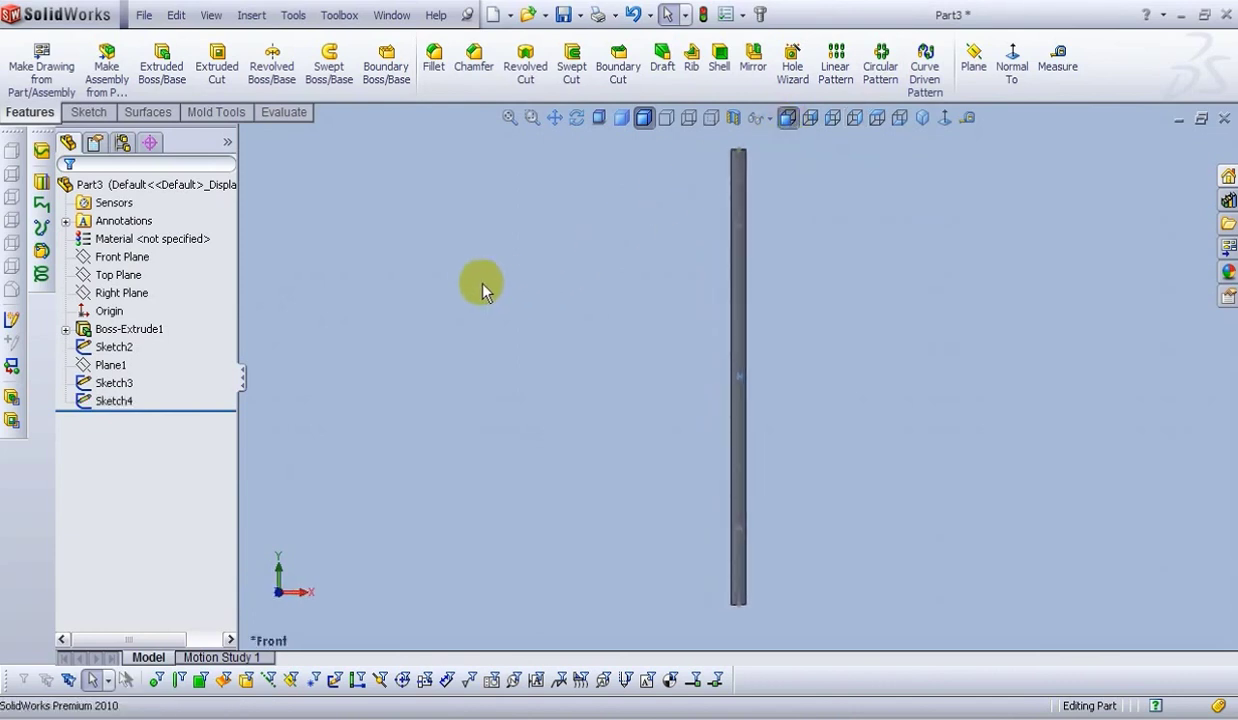
{"action": "left_click", "coordinate": [84, 113]}
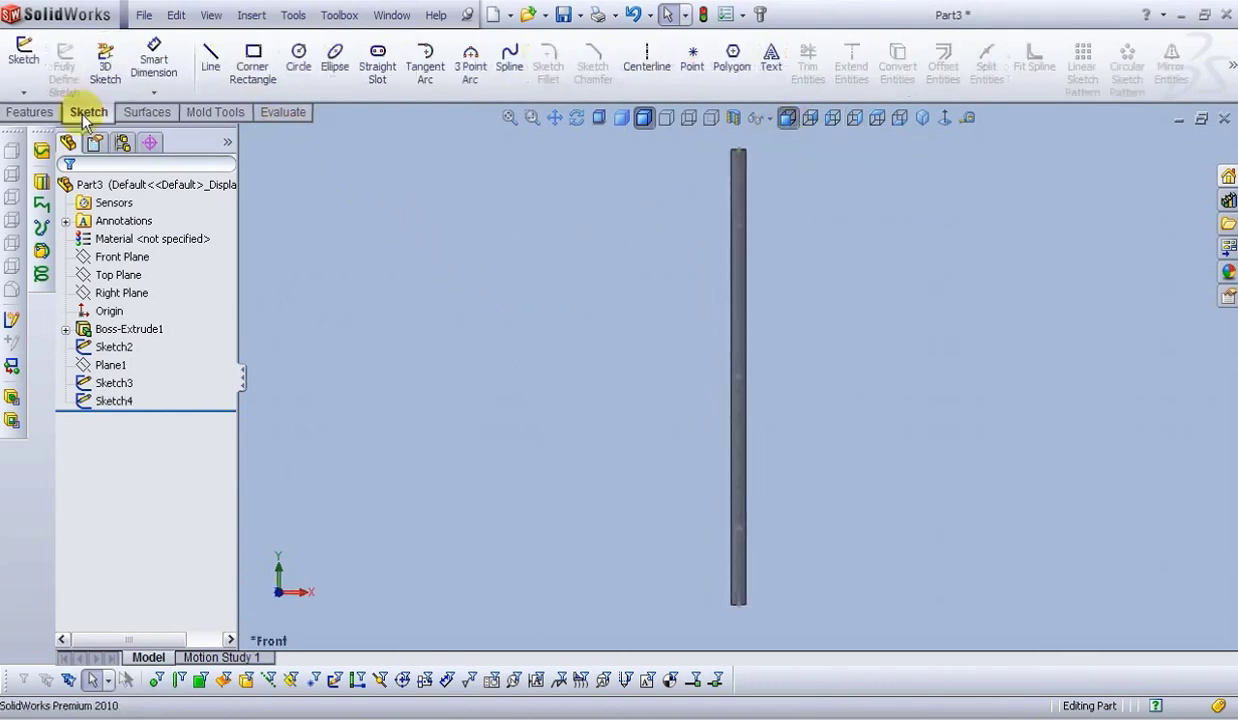
{"action": "left_click", "coordinate": [106, 68]}
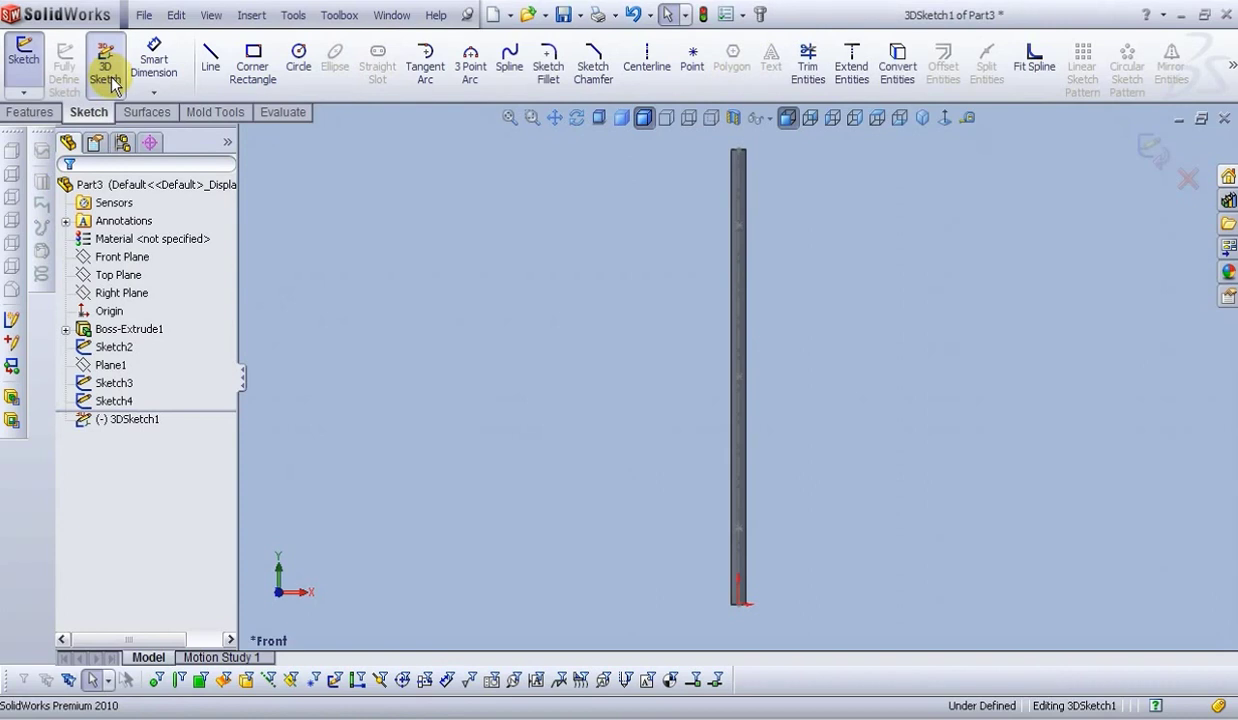
{"action": "left_click", "coordinate": [512, 70]}
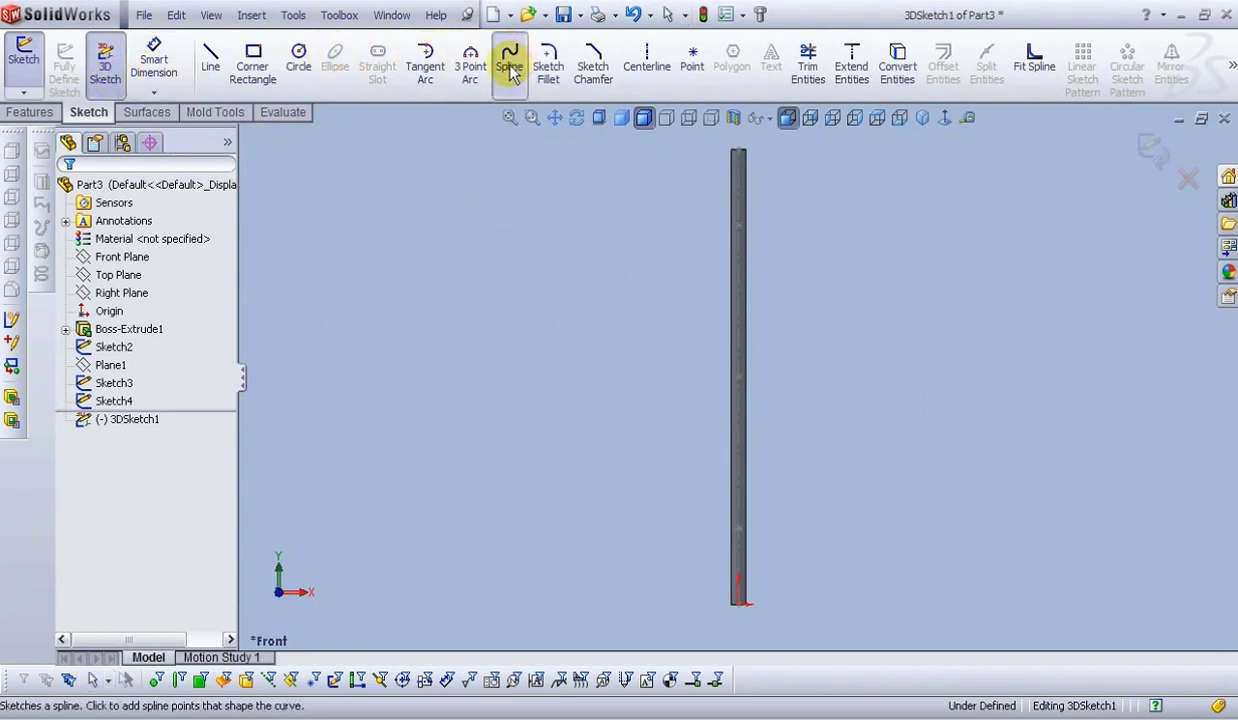
{"action": "scroll", "coordinate": [758, 548], "scroll_direction": "down", "scroll_amount": 2}
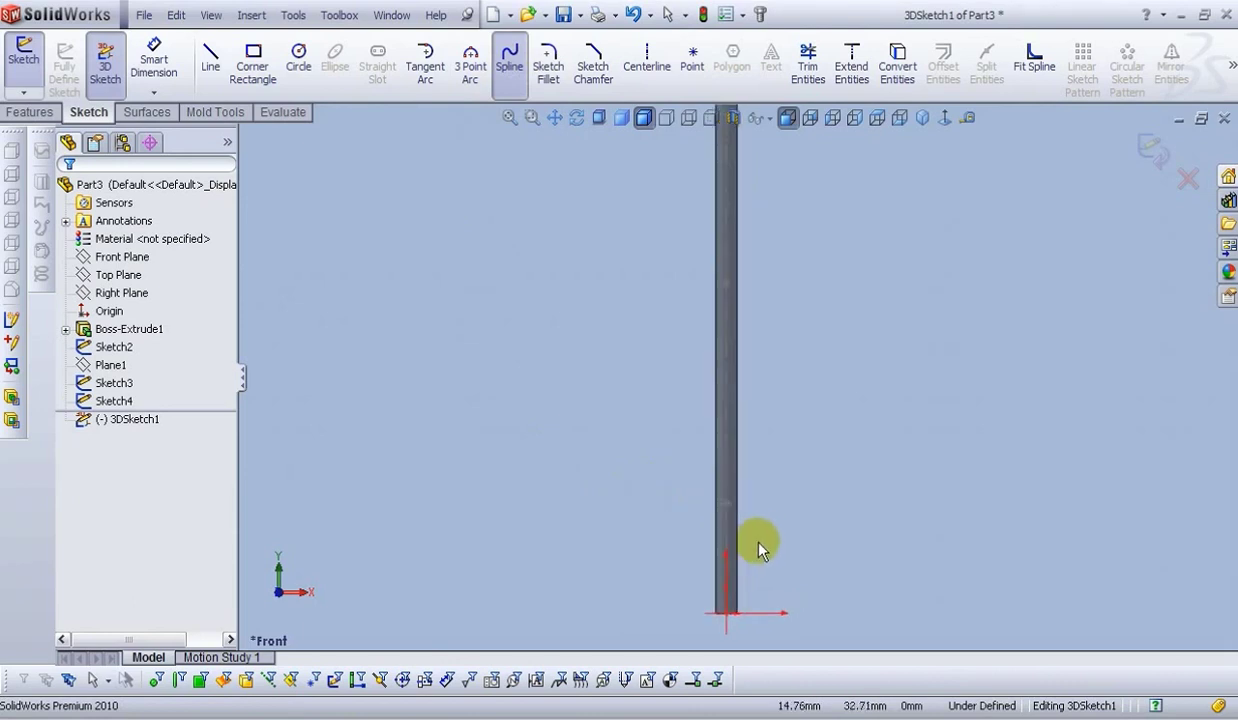
{"action": "scroll", "coordinate": [726, 492], "scroll_direction": "down", "scroll_amount": 1}
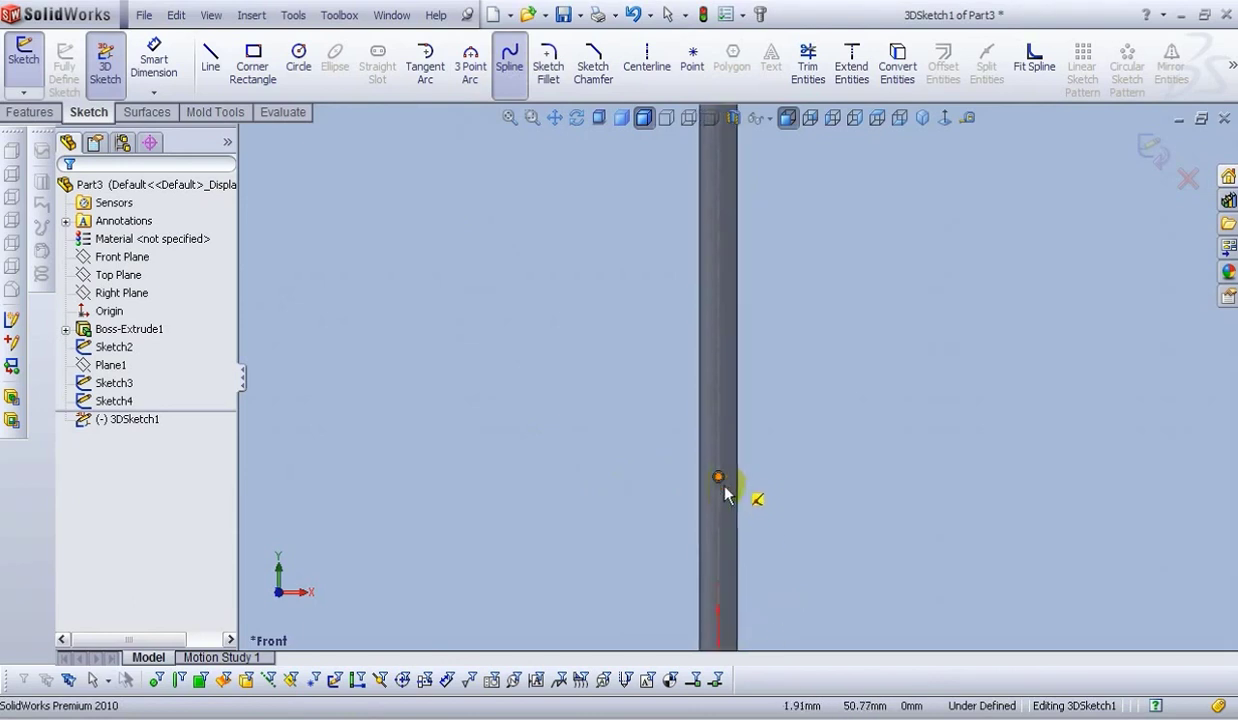
{"action": "scroll", "coordinate": [726, 492], "scroll_direction": "down", "scroll_amount": 1}
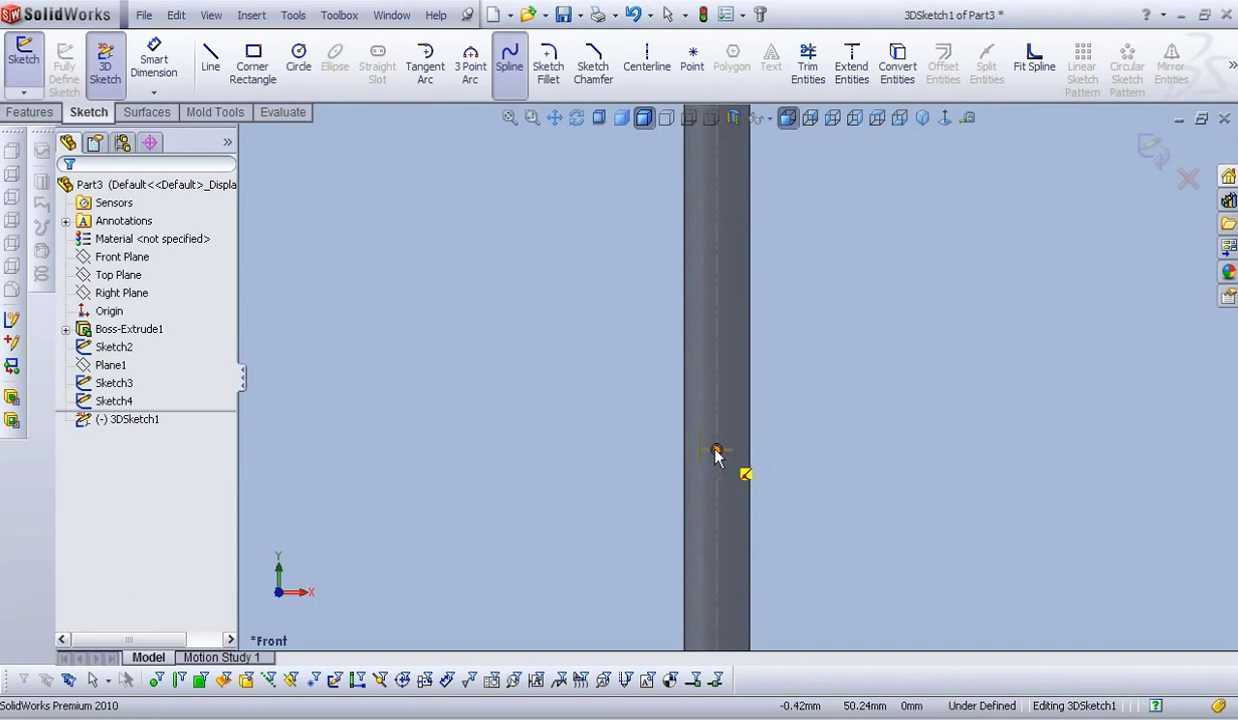
{"action": "left_click", "coordinate": [716, 452]}
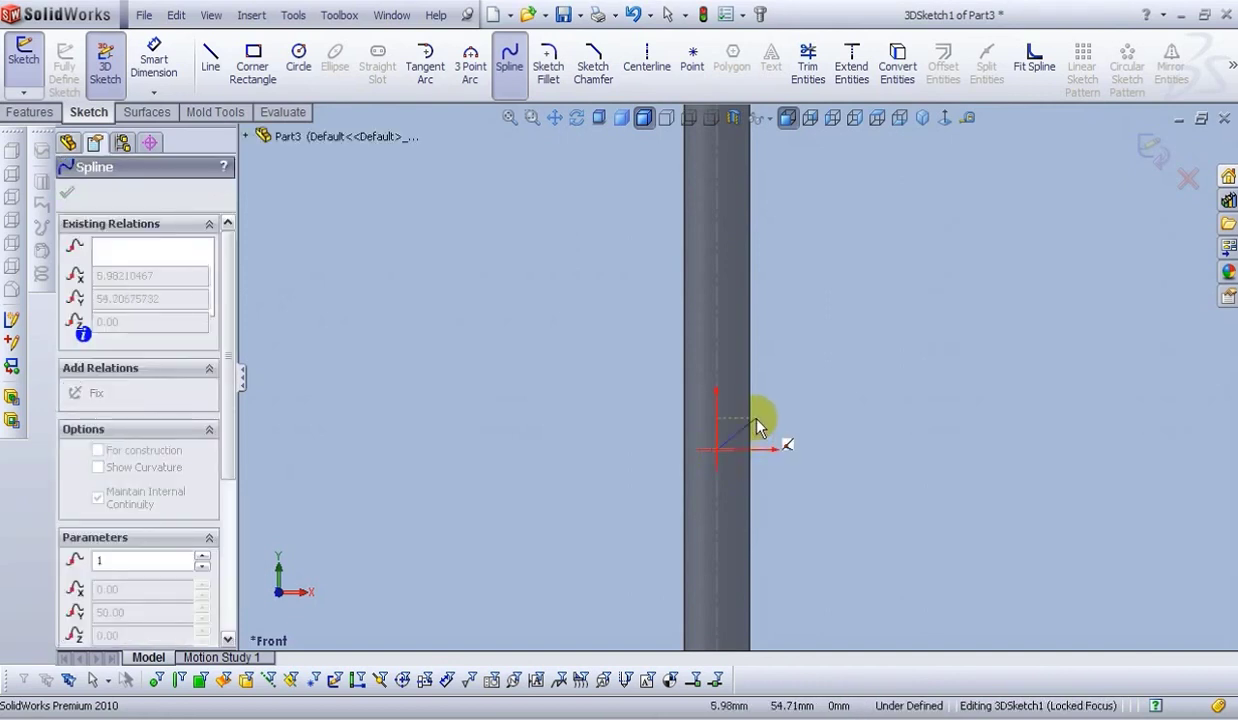
- Add a spline point on the rod's positive X side, then run the spline through the offset point 10.5 mm from the axis
{"action": "scroll", "coordinate": [757, 415], "scroll_direction": "up", "scroll_amount": 2}
{"action": "scroll", "coordinate": [765, 380], "scroll_direction": "up", "scroll_amount": 1}
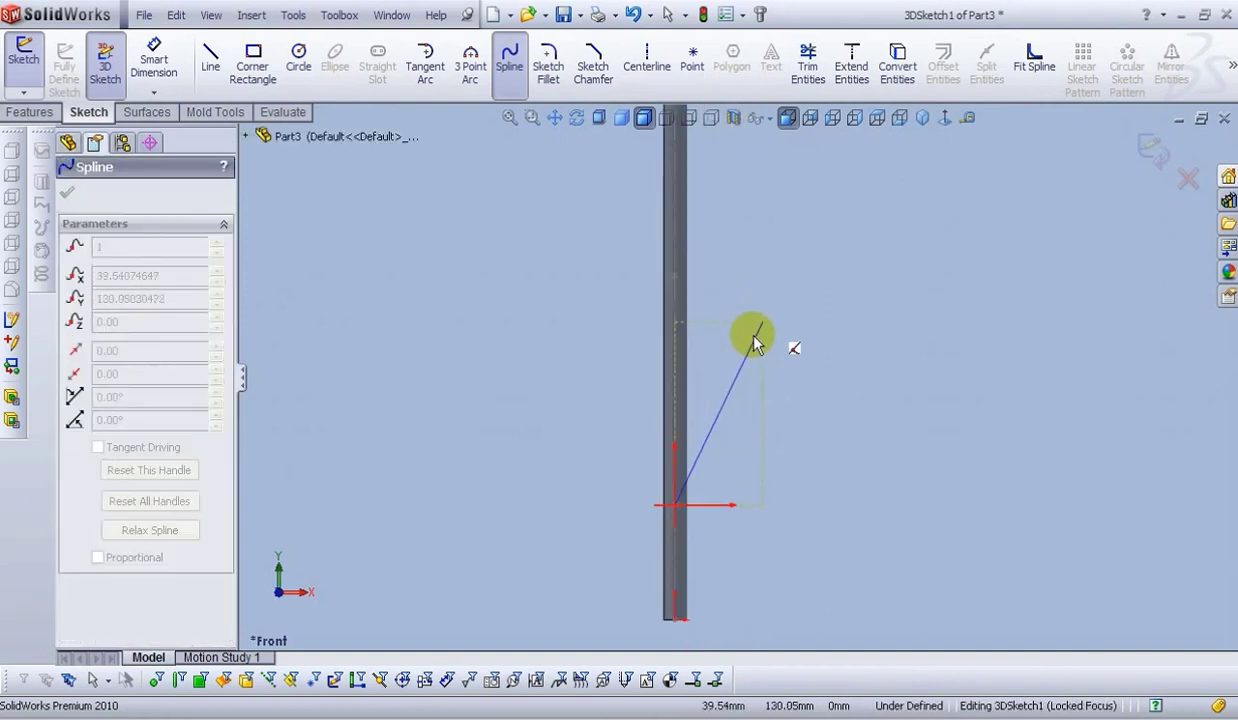
{"action": "left_click", "coordinate": [715, 379]}
{"action": "middle_click_drag", "start_coordinate": [700, 276], "coordinate": [676, 280]}
{"action": "middle_click_drag", "start_coordinate": [655, 283], "coordinate": [655, 332]}
{"action": "scroll", "coordinate": [713, 303], "scroll_direction": "down", "scroll_amount": 3}
{"action": "scroll", "coordinate": [713, 303], "scroll_direction": "down", "scroll_amount": 2}
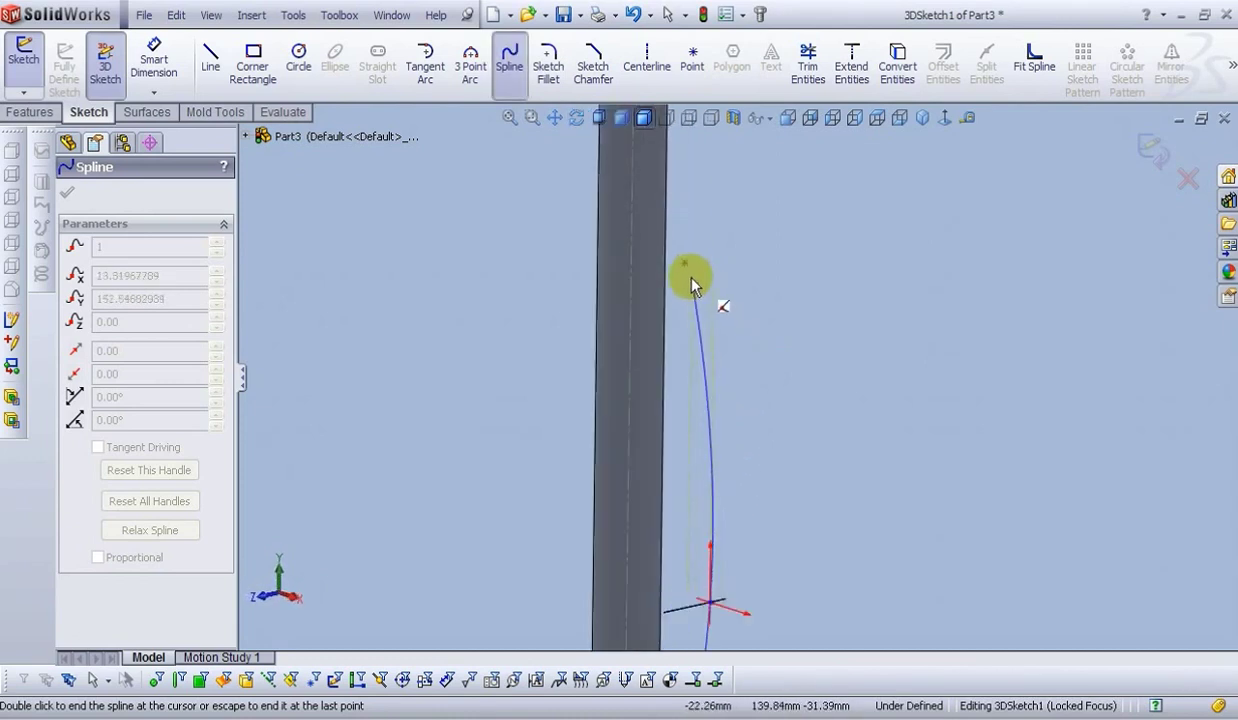
{"action": "left_click", "coordinate": [685, 264]}
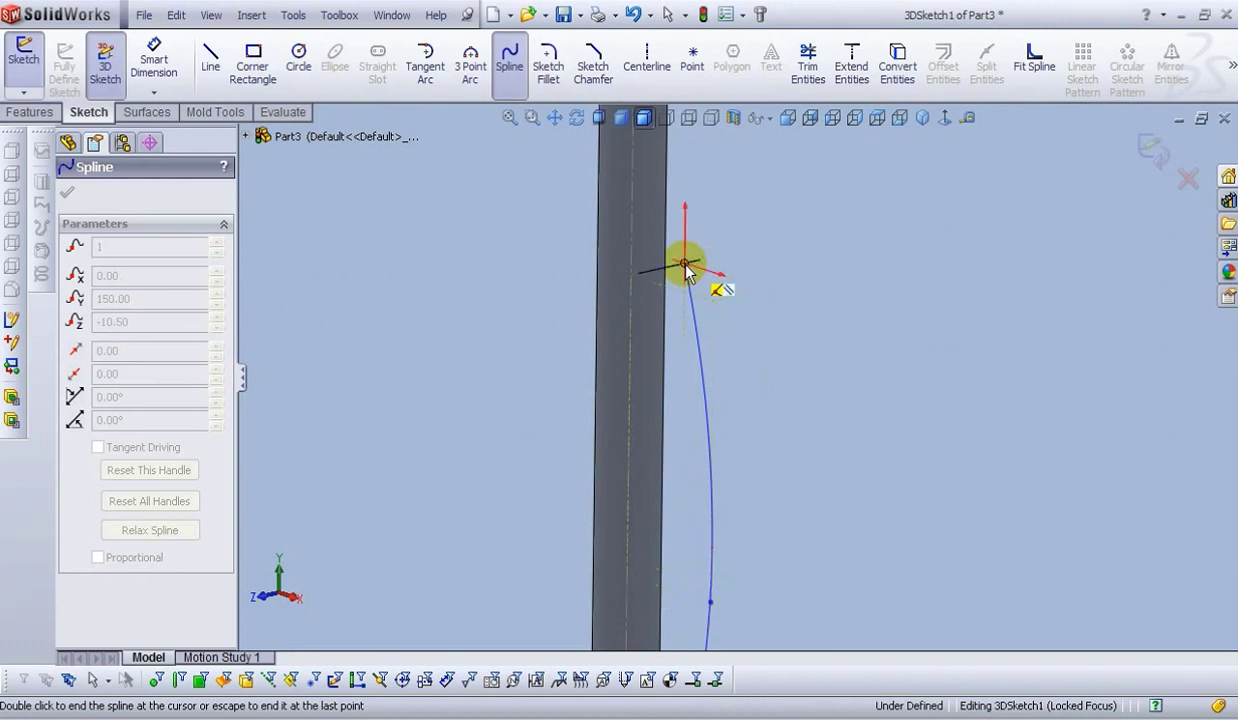
- In the front view, add a spline point at about X -17.9, Y 218.4 mm and end the spline on the rod's upper sketch point
{"action": "scroll", "coordinate": [680, 265], "scroll_direction": "up", "scroll_amount": 4}
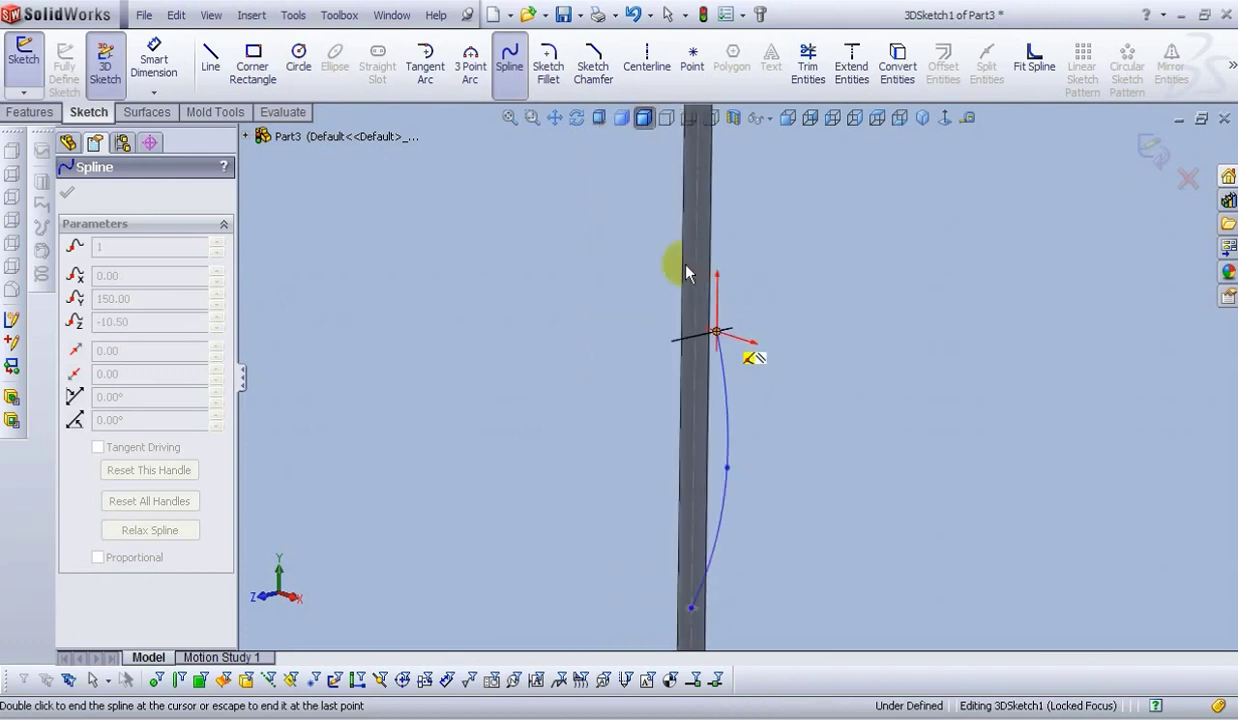
{"action": "left_click", "coordinate": [787, 118]}
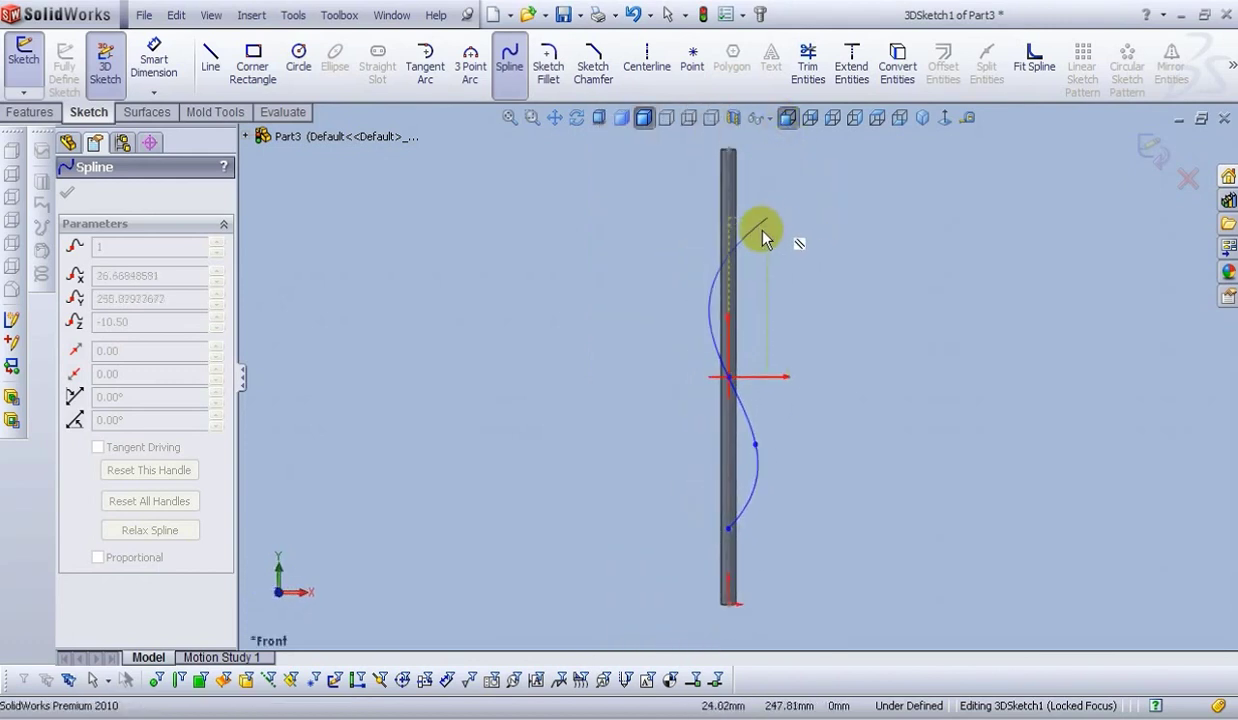
{"action": "left_click", "coordinate": [697, 289]}
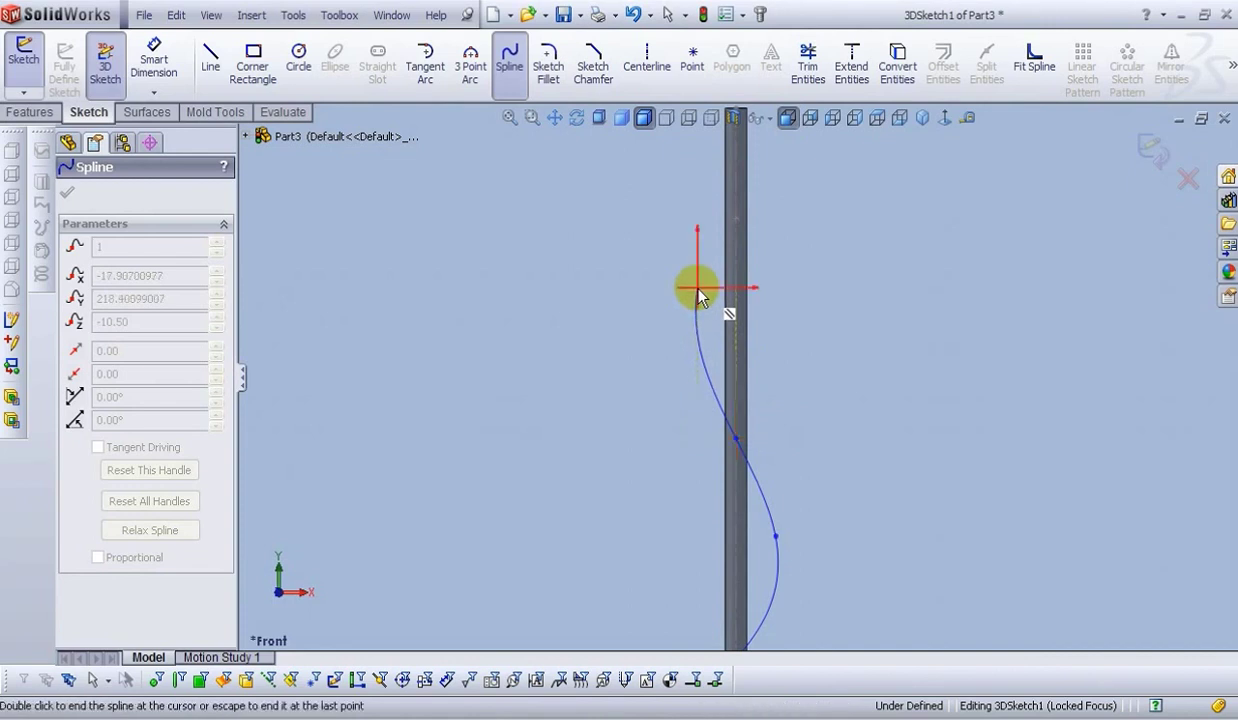
{"action": "right_click", "coordinate": [737, 220]}
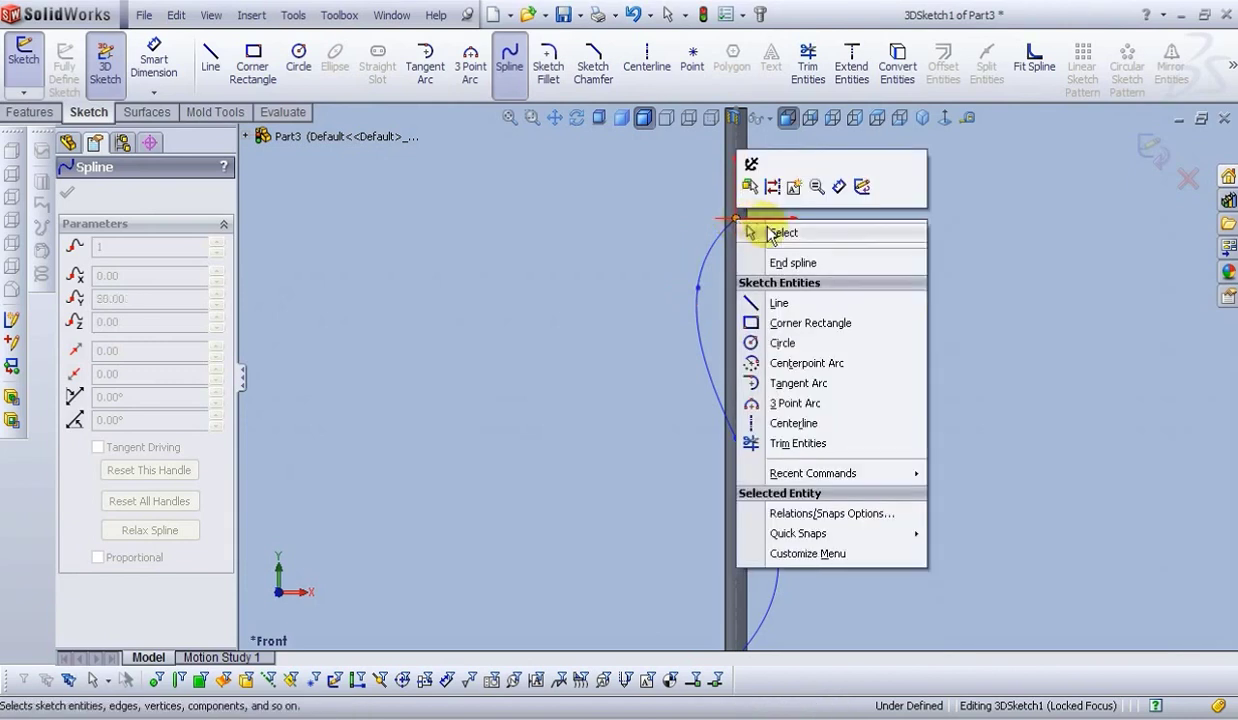
{"action": "left_click", "coordinate": [779, 236]}
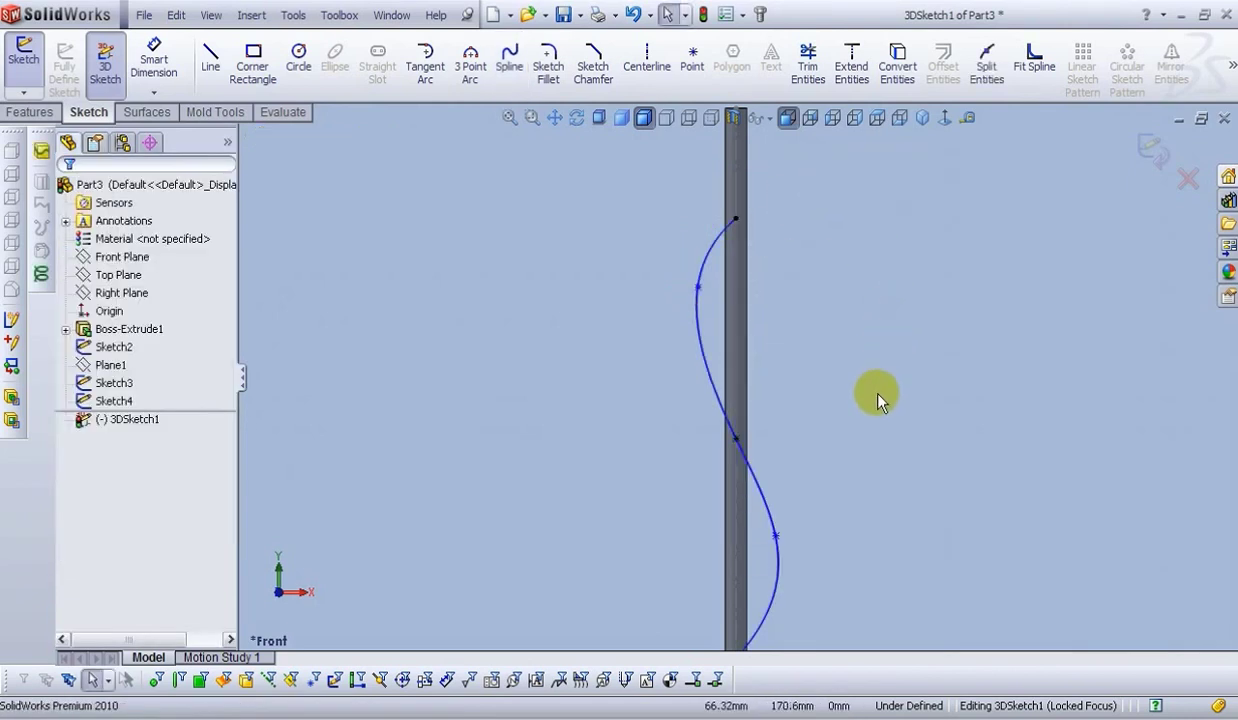
{"action": "scroll", "coordinate": [868, 410], "scroll_direction": "down", "scroll_amount": 3}
{"action": "scroll", "coordinate": [660, 402], "scroll_direction": "up", "scroll_amount": 2}
{"action": "scroll", "coordinate": [655, 403], "scroll_direction": "down", "scroll_amount": 2}
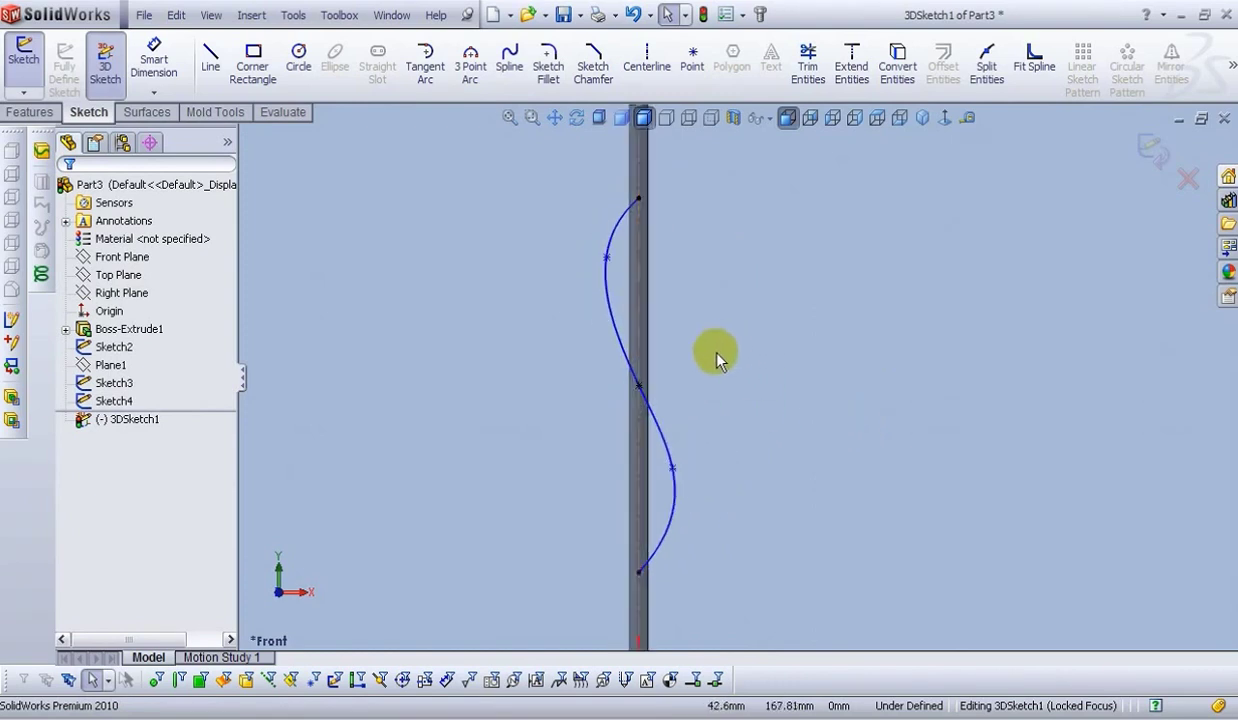
- Dimension the lower intermediate spline point 15 mm from the rod's axis
{"action": "left_click", "coordinate": [156, 66]}
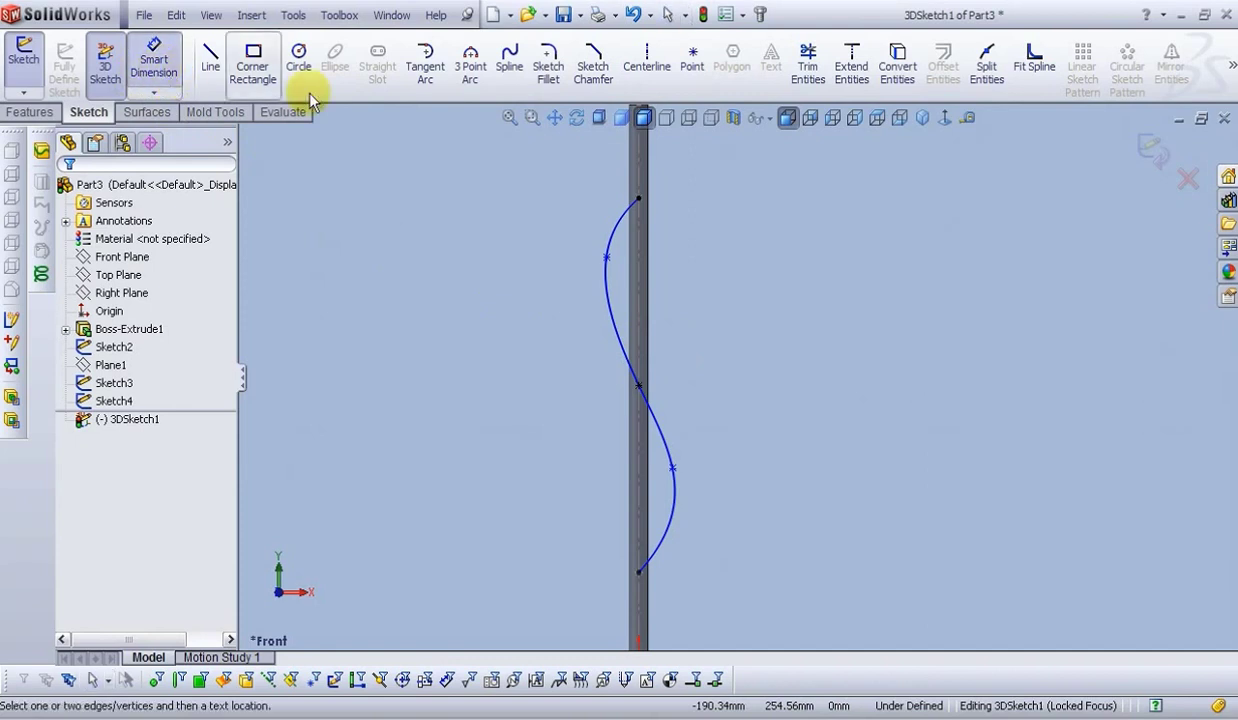
{"action": "left_click", "coordinate": [671, 470]}
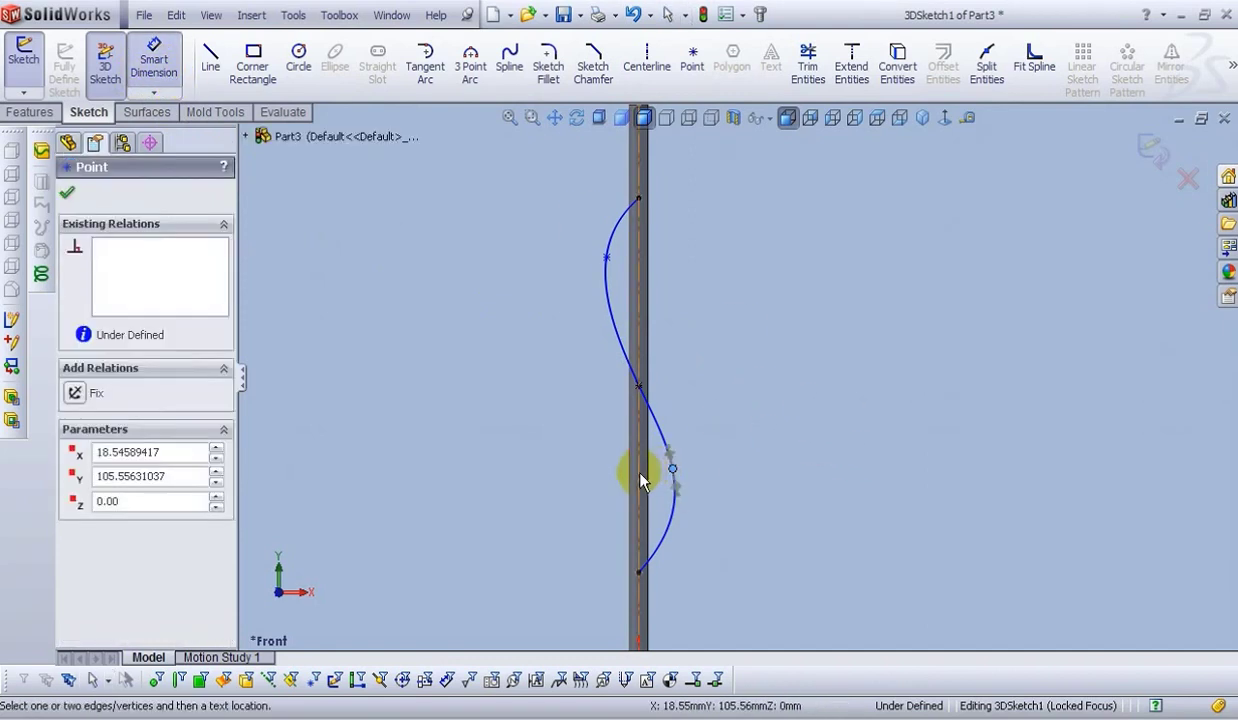
{"action": "left_click", "coordinate": [640, 480]}
{"action": "left_click", "coordinate": [660, 497]}
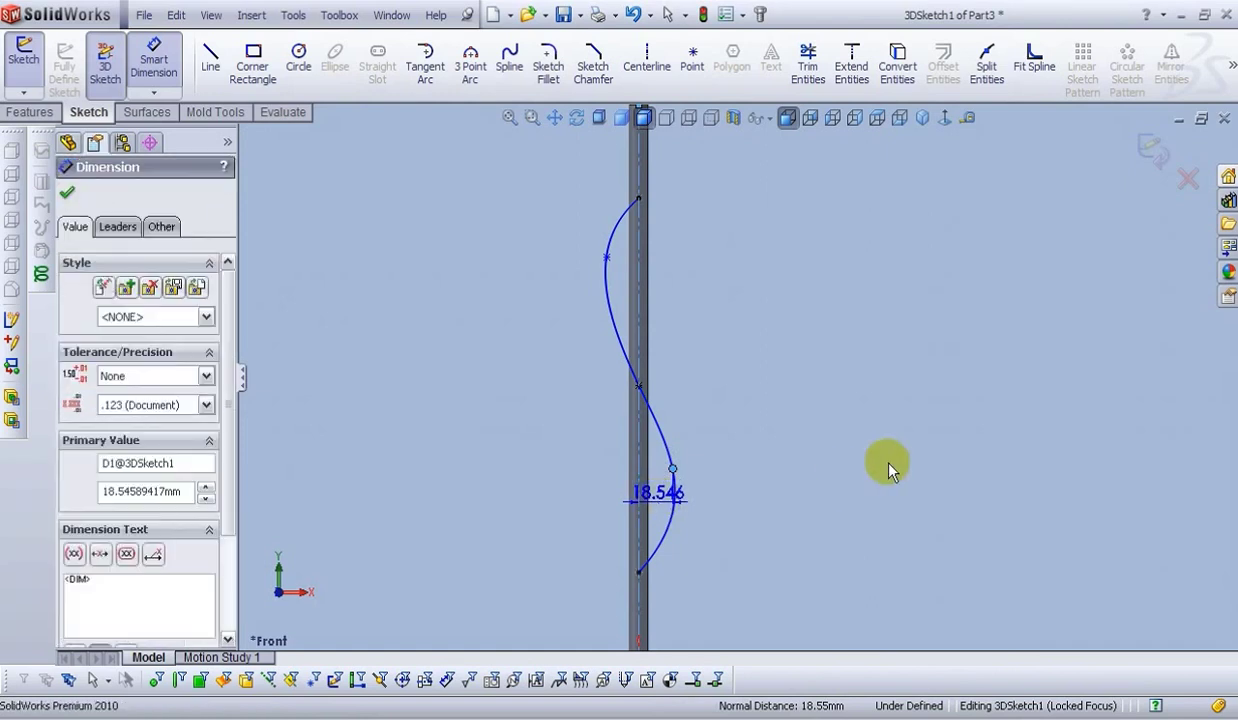
{"action": "type", "text": "15"}
{"action": "key", "text": "Return"}
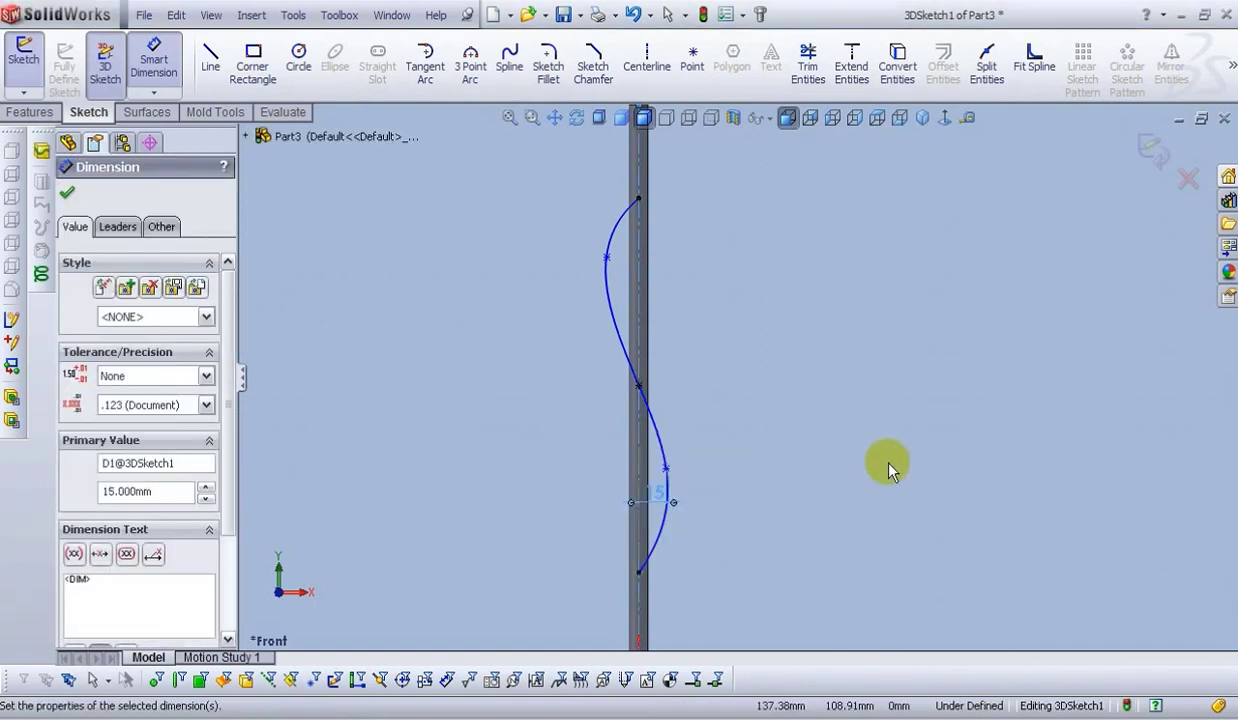
{"action": "key", "text": "Escape"}
- Dimension the upper intermediate spline point 15 mm from the rod's axis
{"action": "left_click", "coordinate": [606, 258]}
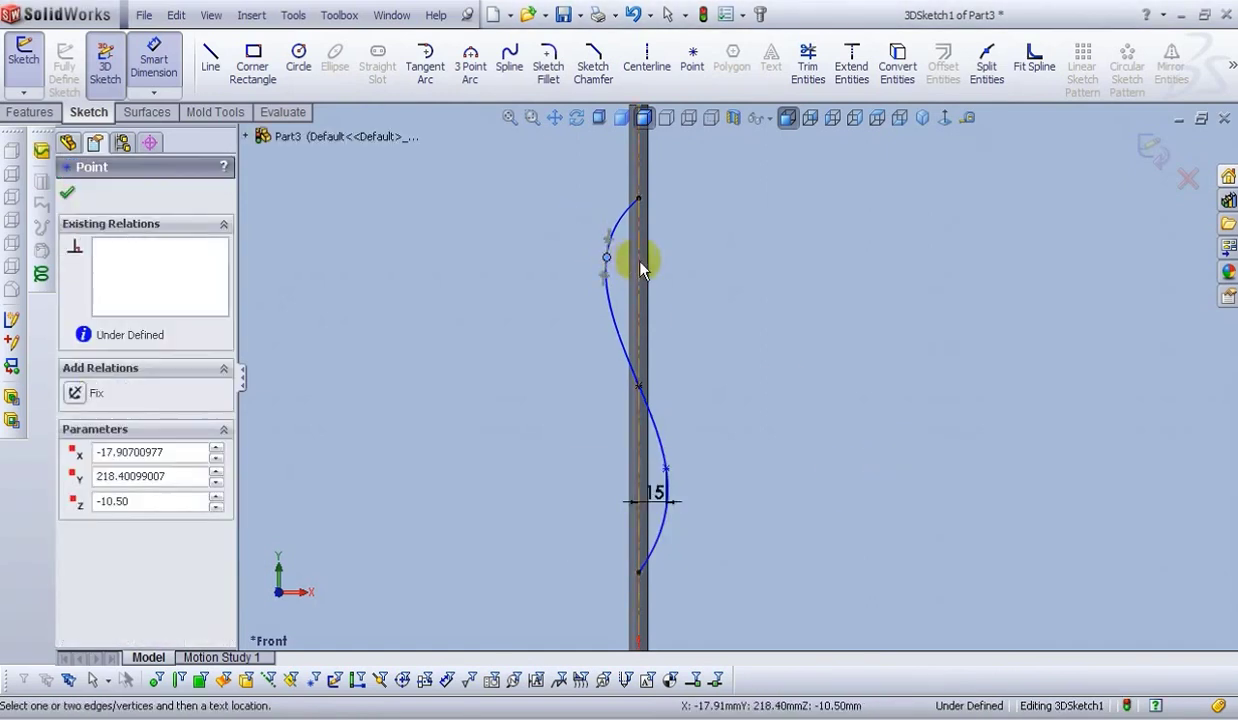
{"action": "left_click", "coordinate": [641, 263]}
{"action": "left_click", "coordinate": [624, 272]}
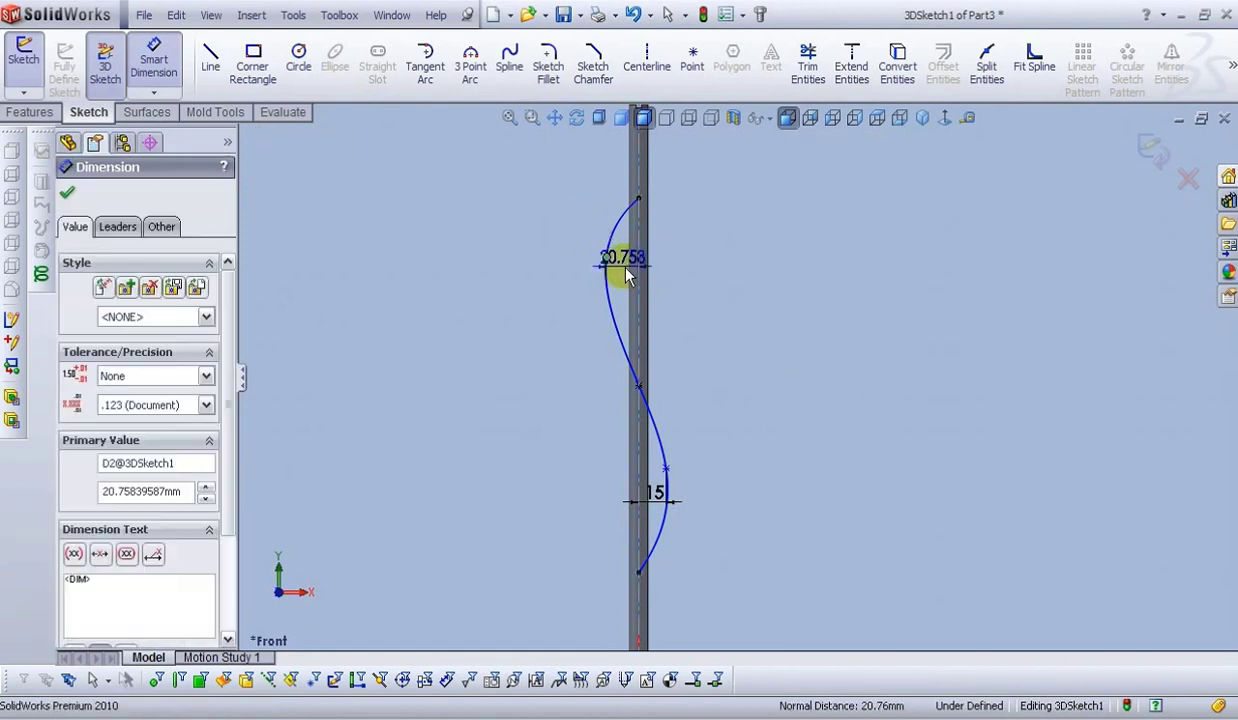
{"action": "type", "text": "15"}
{"action": "key", "text": "Return"}
{"action": "key", "text": "Escape"}
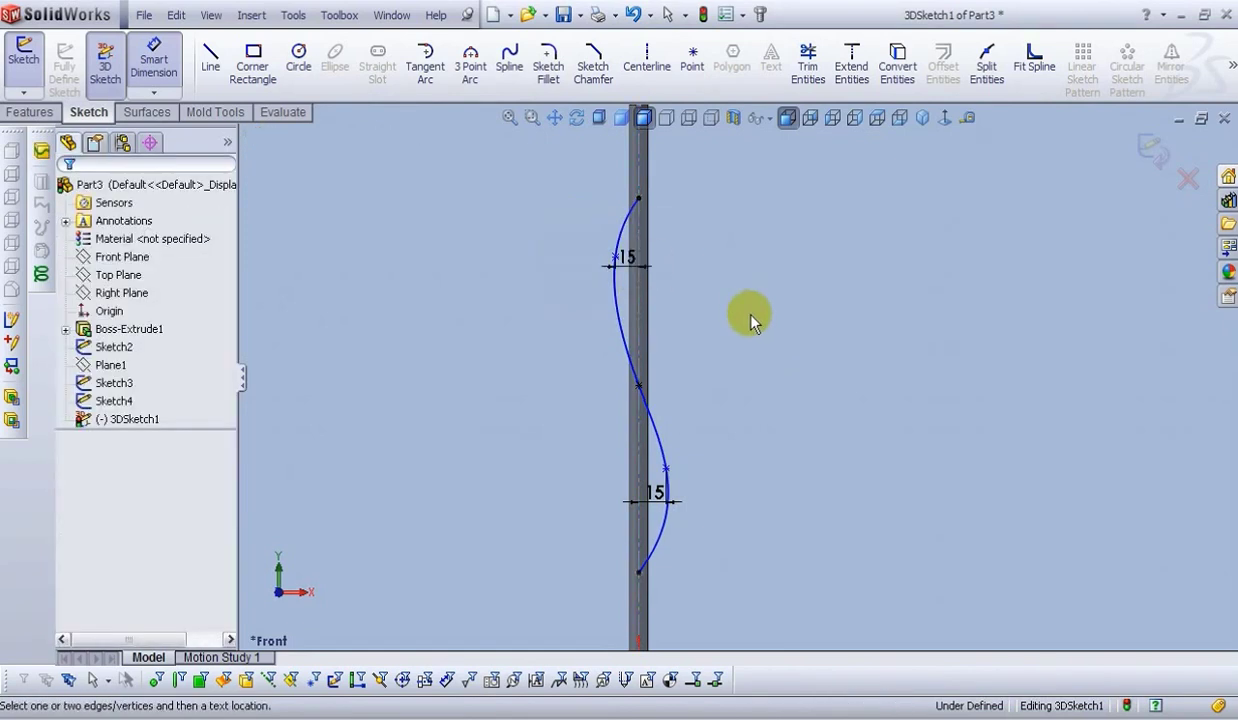
- Dimension the distance between the spline's lower endpoint and its lower intermediate point as 50 mm
{"action": "scroll", "coordinate": [671, 547], "scroll_direction": "down", "scroll_amount": 2}
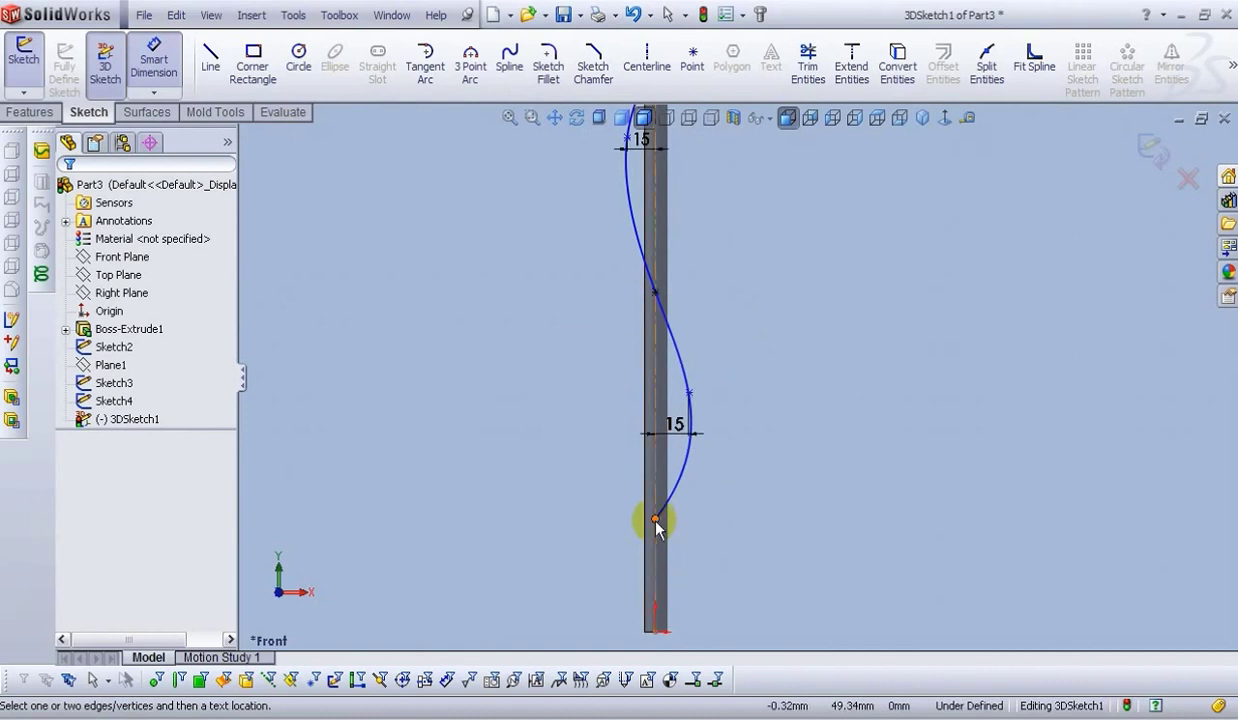
{"action": "left_click", "coordinate": [653, 519]}
{"action": "left_click", "coordinate": [688, 394]}
{"action": "left_click", "coordinate": [742, 472]}
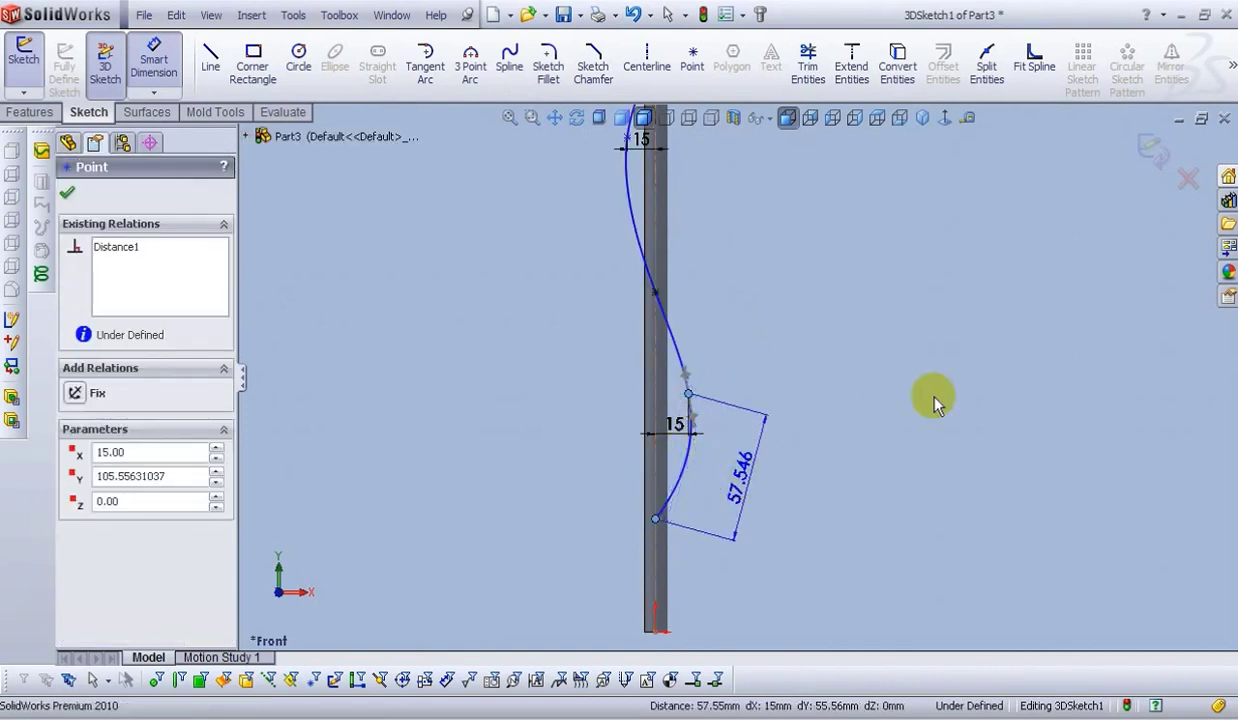
{"action": "type", "text": "50"}
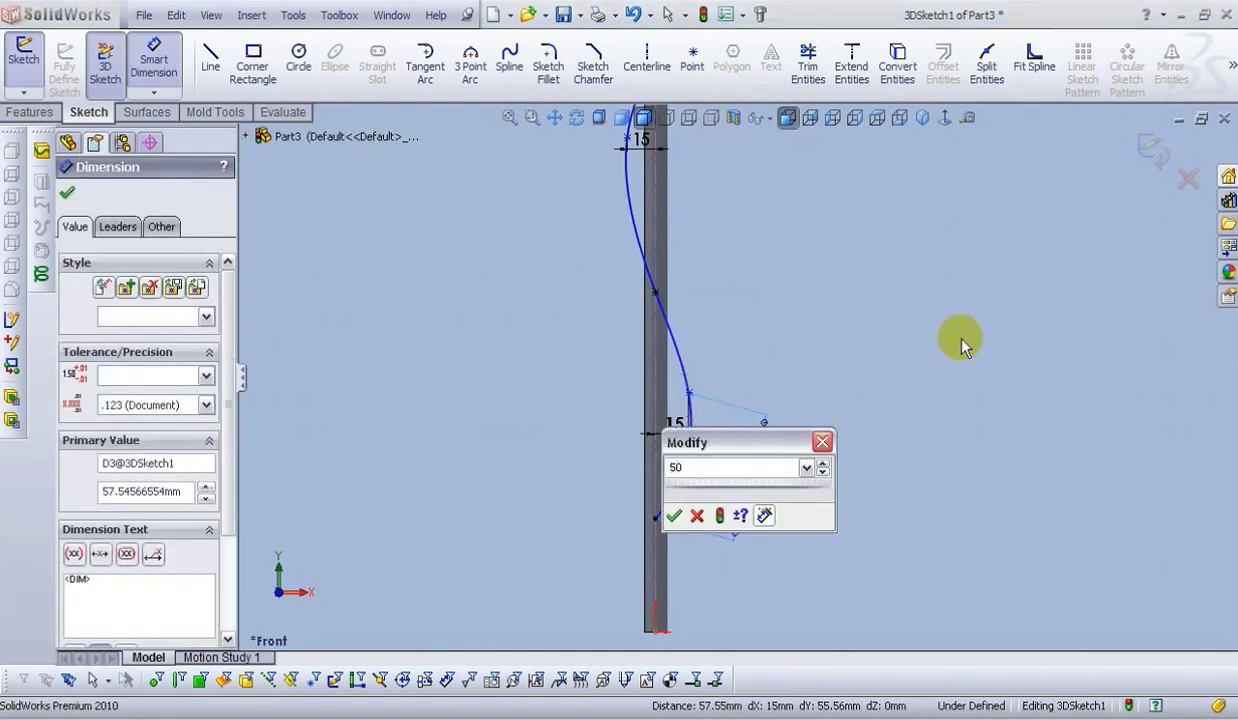
{"action": "key", "text": "Return"}
{"action": "left_click", "coordinate": [960, 343]}
- Dimension the distance between the spline's upper endpoint and its upper intermediate point as 50 mm
{"action": "scroll", "coordinate": [710, 326], "scroll_direction": "up", "scroll_amount": 2}
{"action": "scroll", "coordinate": [713, 199], "scroll_direction": "down", "scroll_amount": 2}
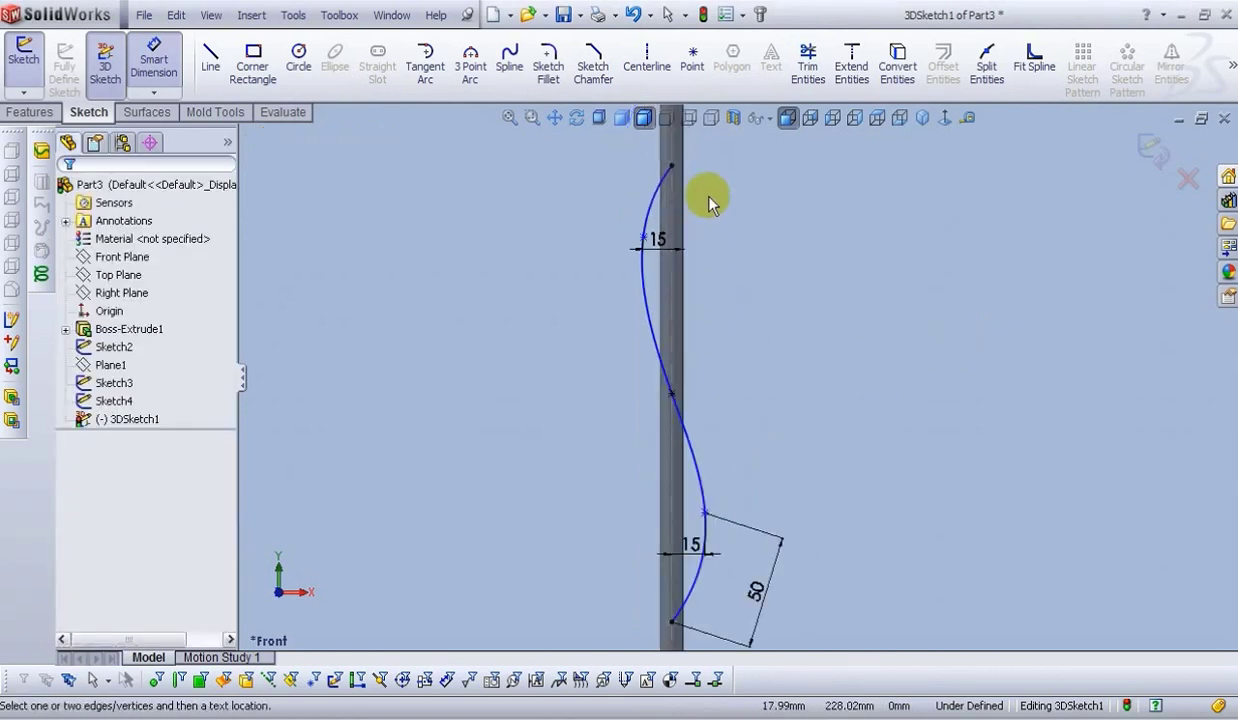
{"action": "left_click", "coordinate": [672, 165]}
{"action": "left_click", "coordinate": [642, 237]}
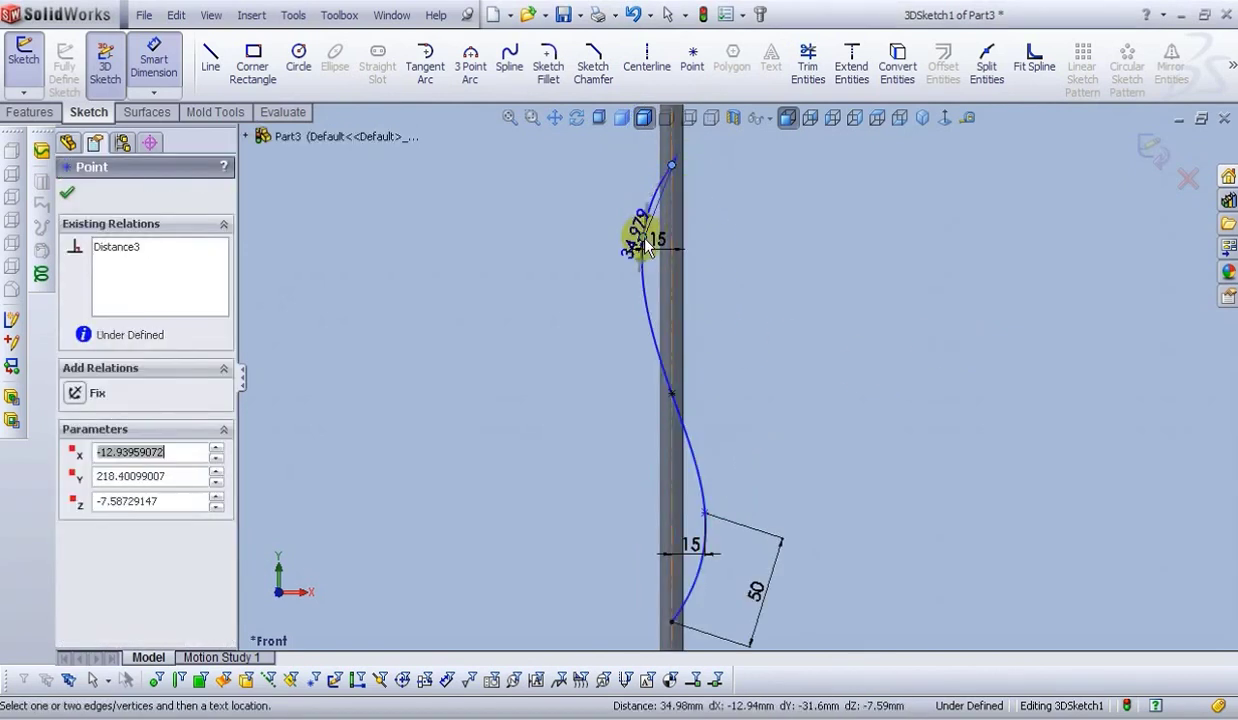
{"action": "left_click", "coordinate": [597, 196]}
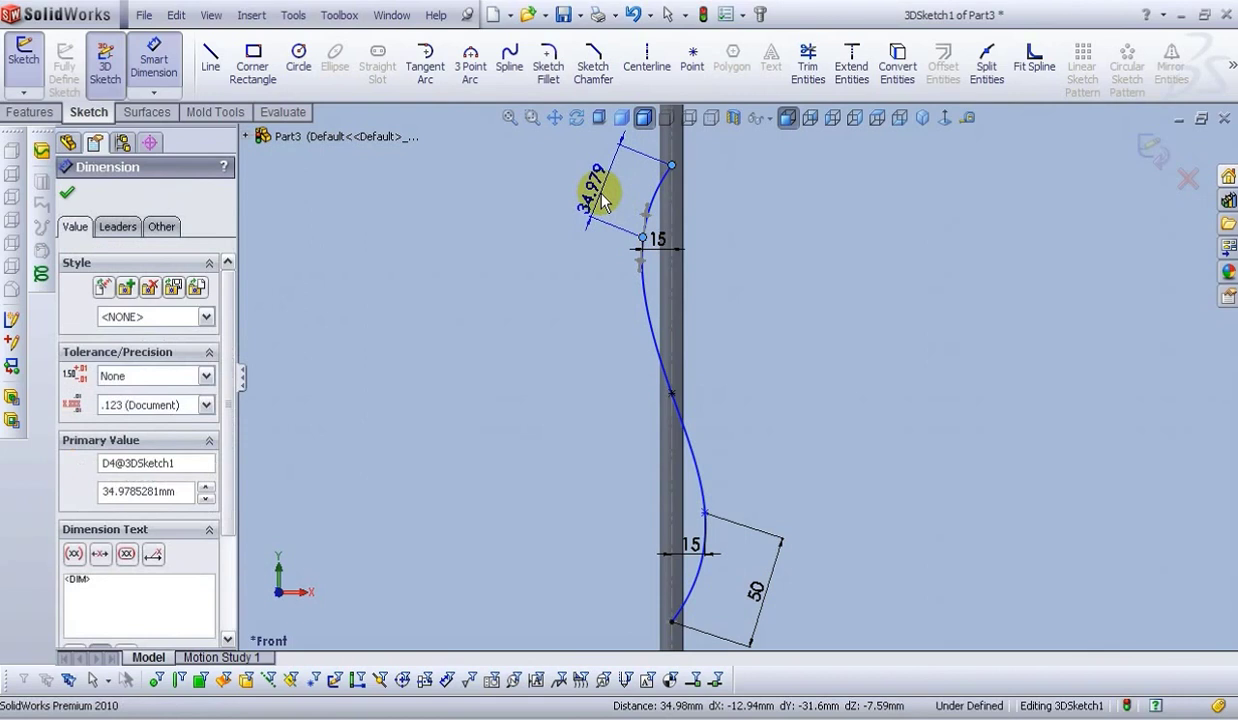
{"action": "type", "text": "50"}
{"action": "key", "text": "Return"}
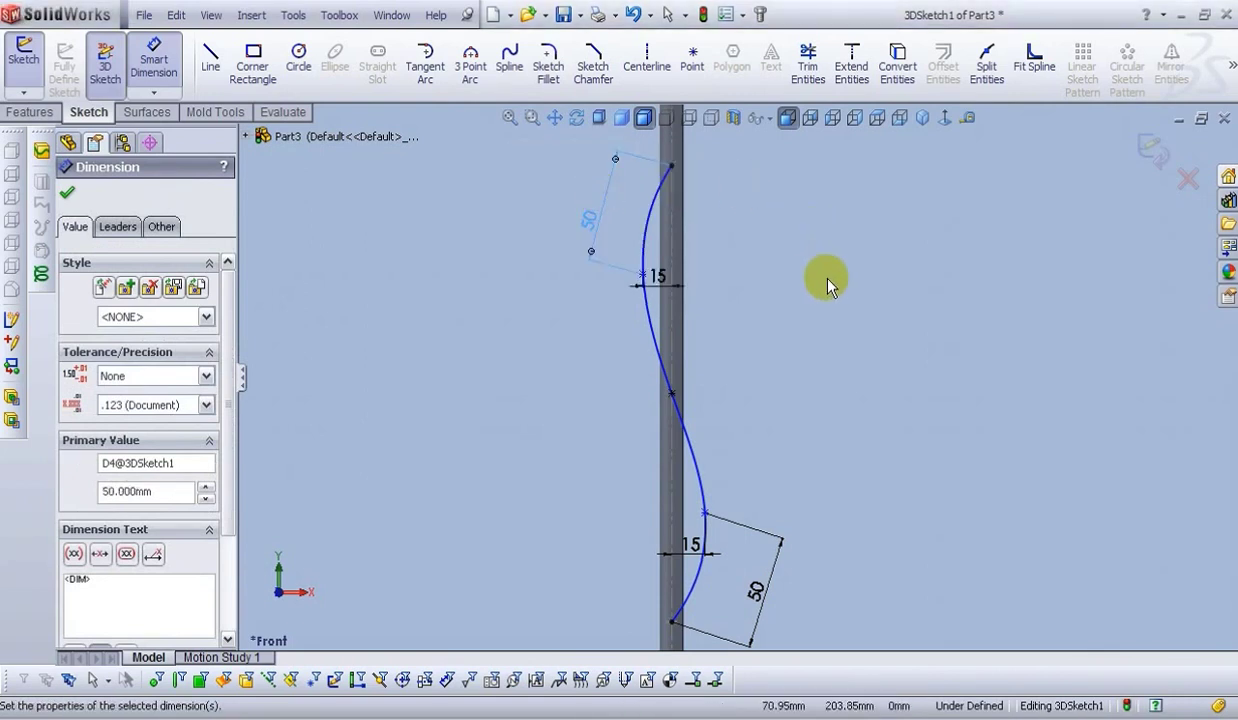
{"action": "left_click", "coordinate": [793, 350]}
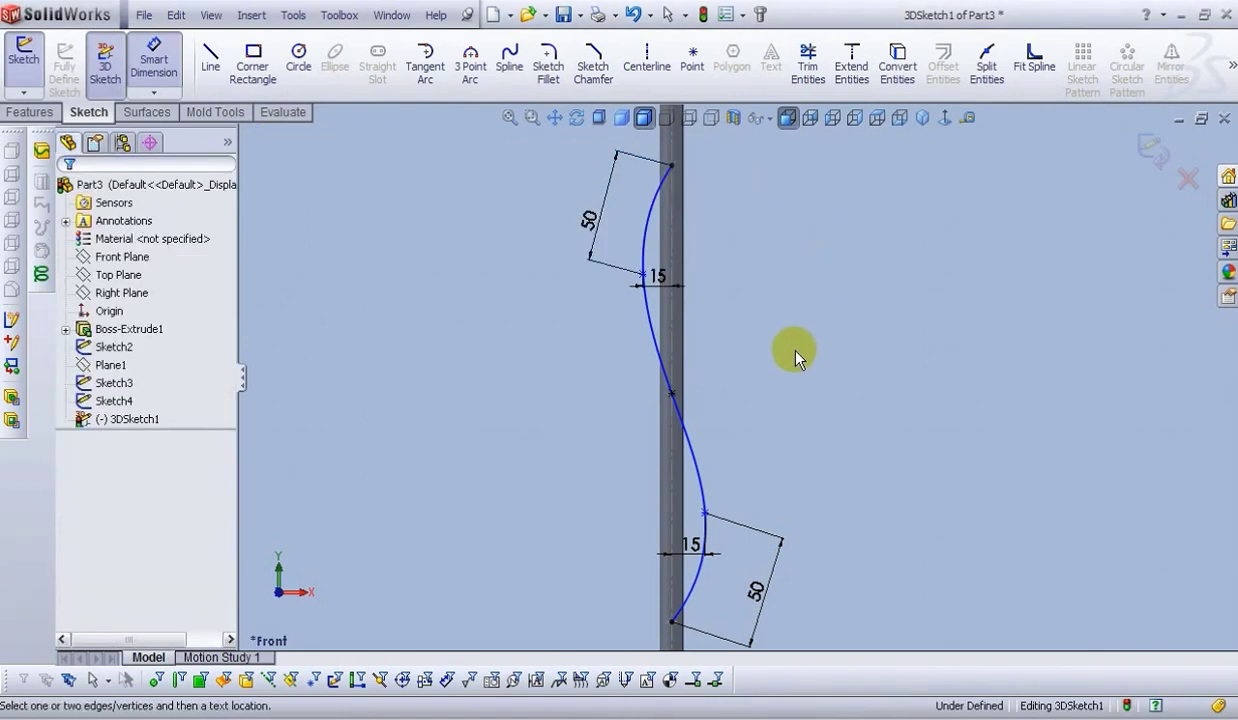
- Dimension the distance between the spline's middle point and its upper intermediate point as 55 mm
{"action": "left_click", "coordinate": [671, 392]}
{"action": "left_click", "coordinate": [642, 274]}
{"action": "left_click", "coordinate": [604, 337]}
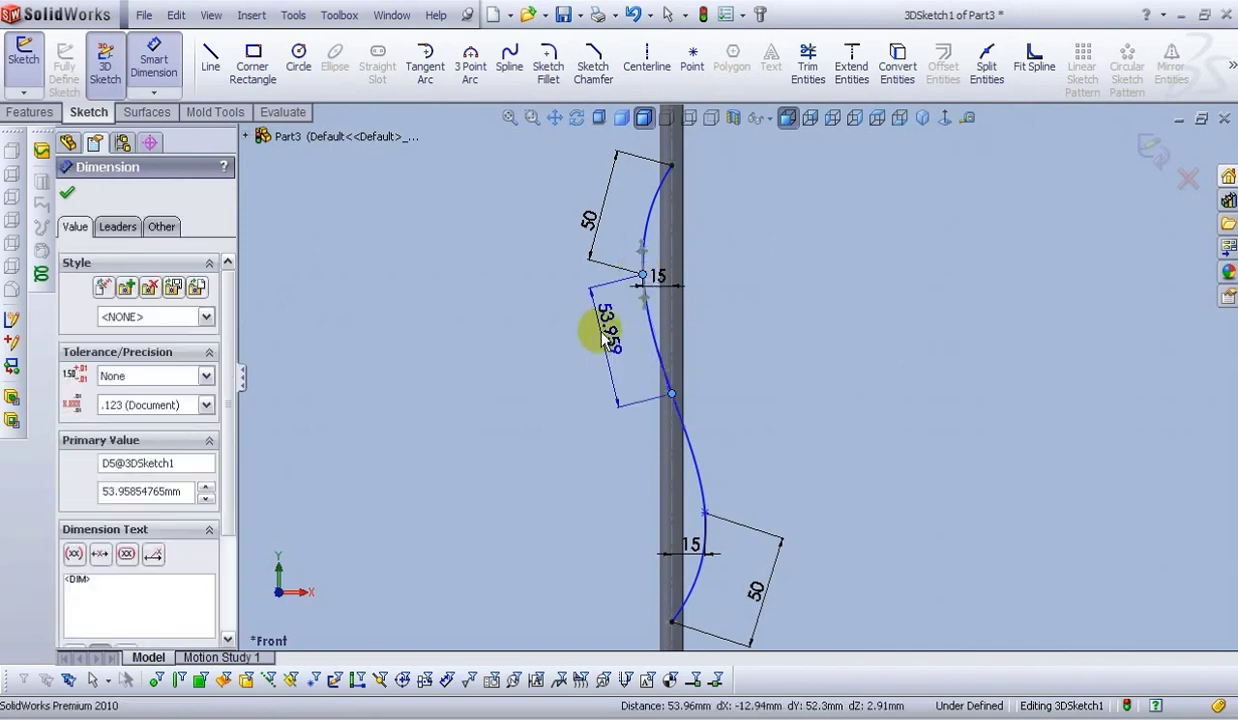
{"action": "type", "text": "55"}
{"action": "key", "text": "Return"}
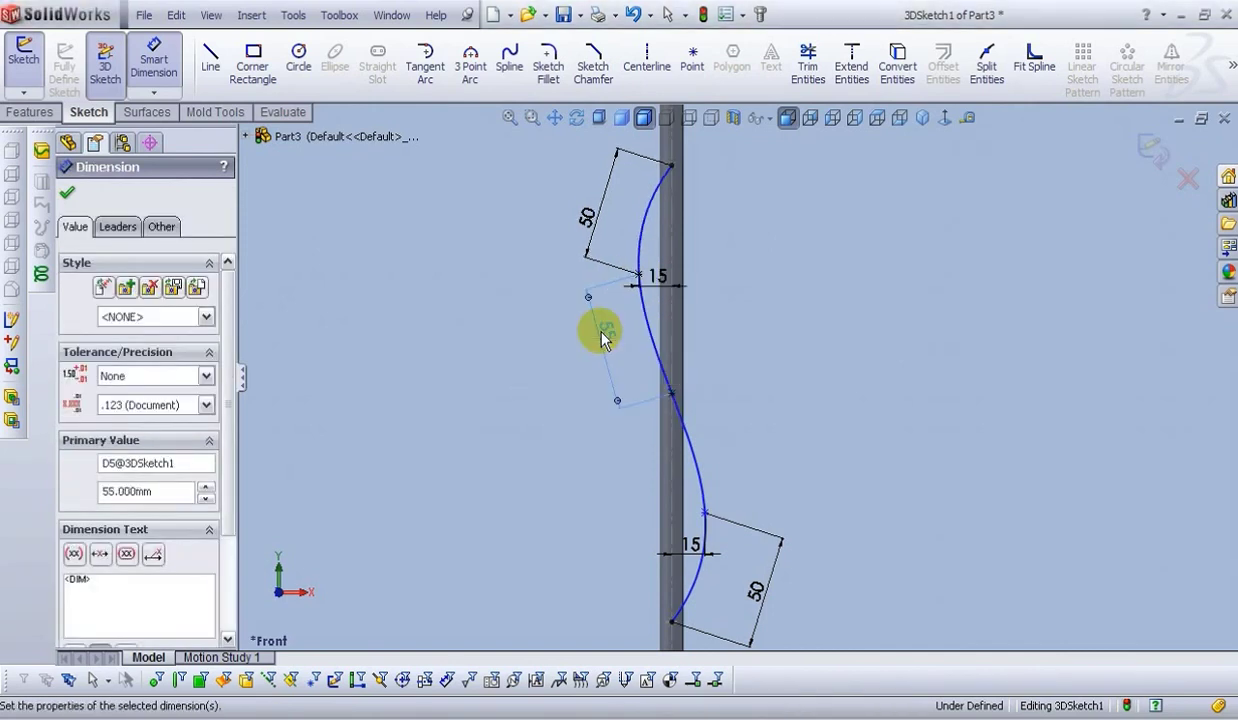
- Dimension the distance between the spline's middle point and its lower intermediate point as 55 mm
{"action": "left_click", "coordinate": [706, 513]}
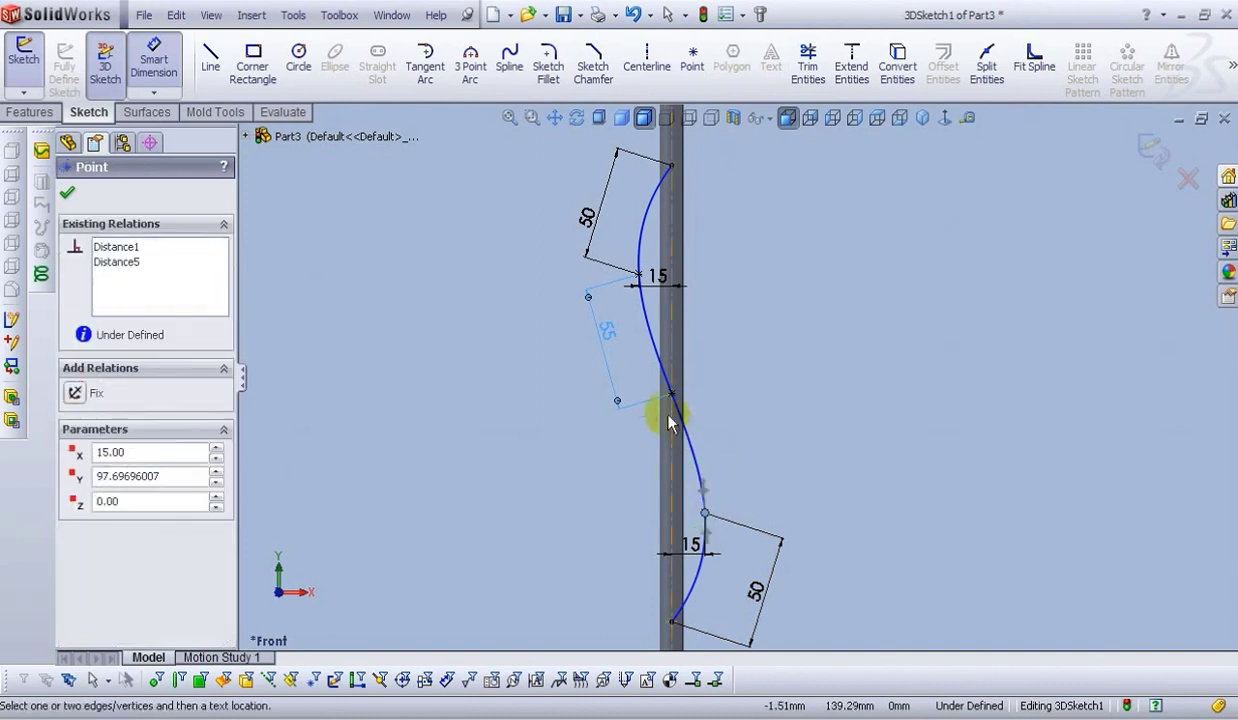
{"action": "left_click", "coordinate": [671, 392]}
{"action": "left_click", "coordinate": [742, 418]}
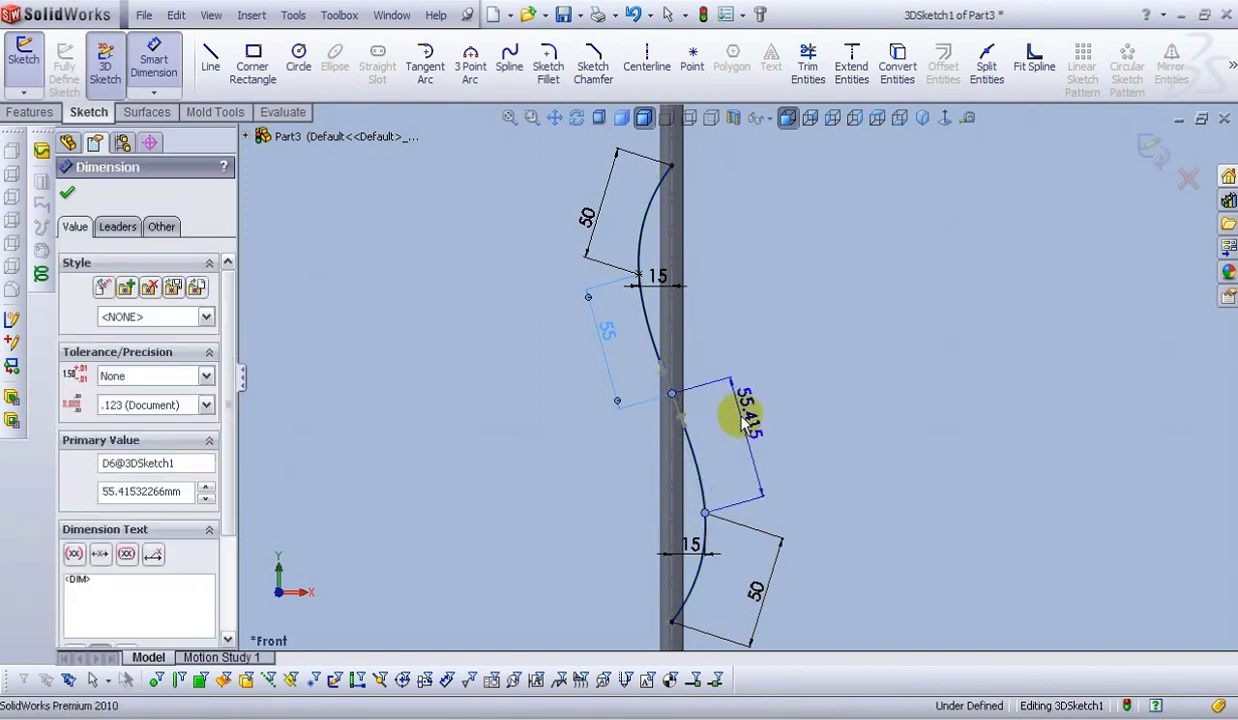
{"action": "type", "text": "55"}
{"action": "key", "text": "Return"}
{"action": "left_click", "coordinate": [768, 354]}
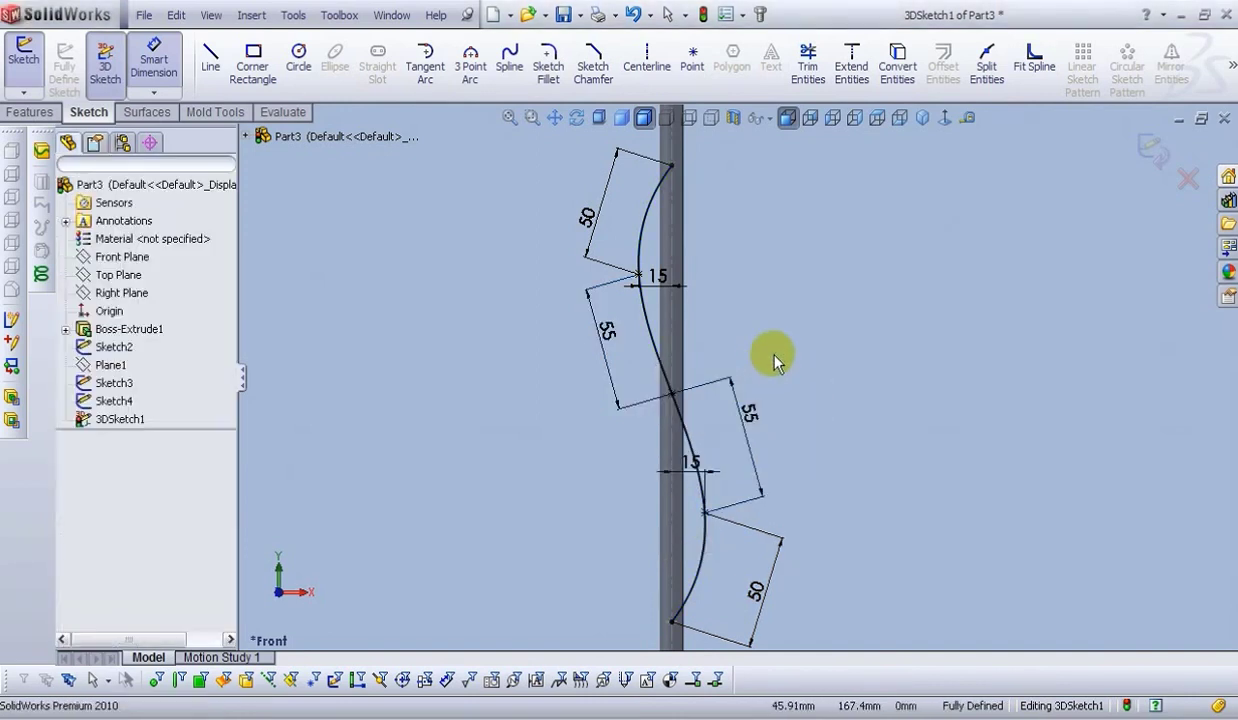
- Close the dimensioned 3D spline sketch and clear the selection
{"action": "scroll", "coordinate": [785, 395], "scroll_direction": "up", "scroll_amount": 2}
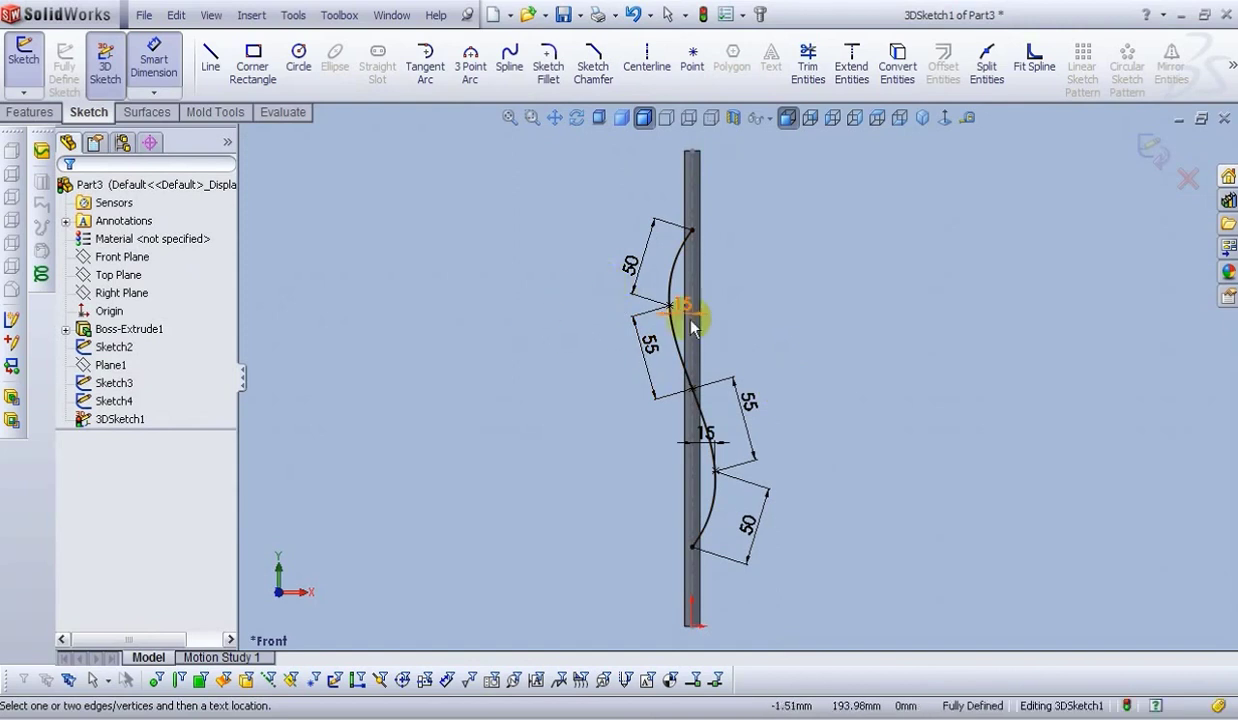
{"action": "scroll", "coordinate": [790, 385], "scroll_direction": "up", "scroll_amount": 1}
{"action": "scroll", "coordinate": [790, 385], "scroll_direction": "down", "scroll_amount": 2}
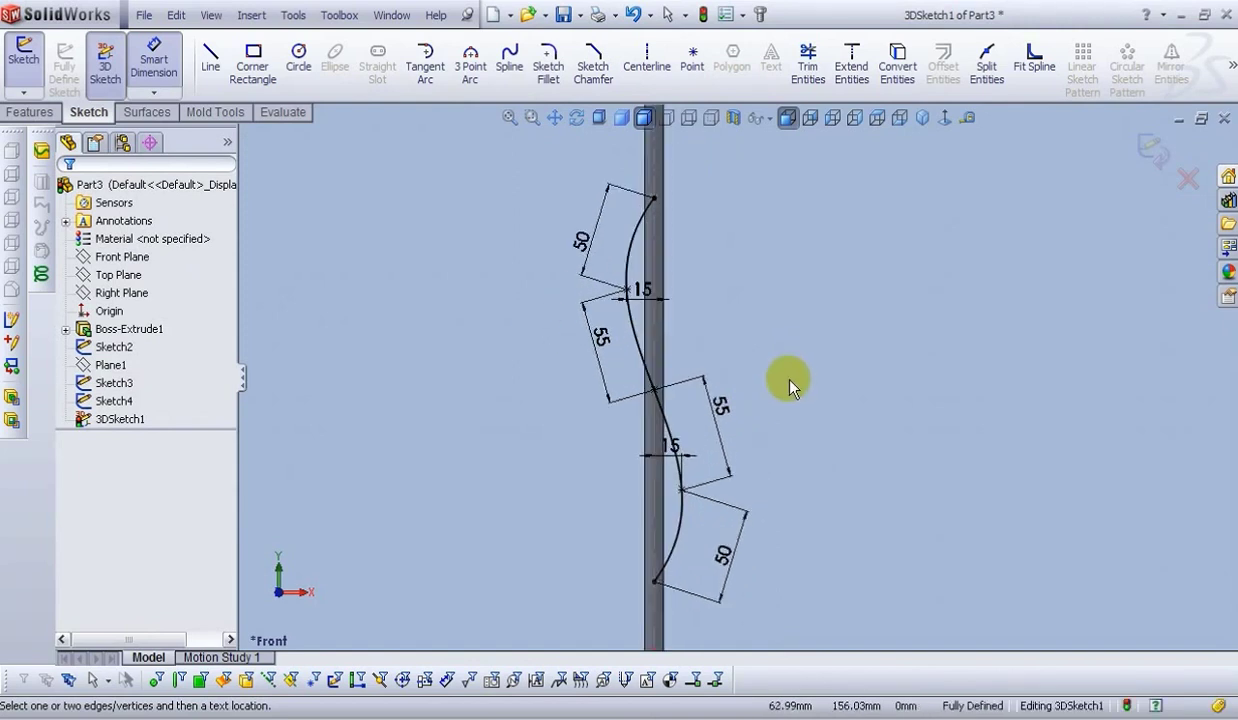
{"action": "scroll", "coordinate": [790, 386], "scroll_direction": "up", "scroll_amount": 1}
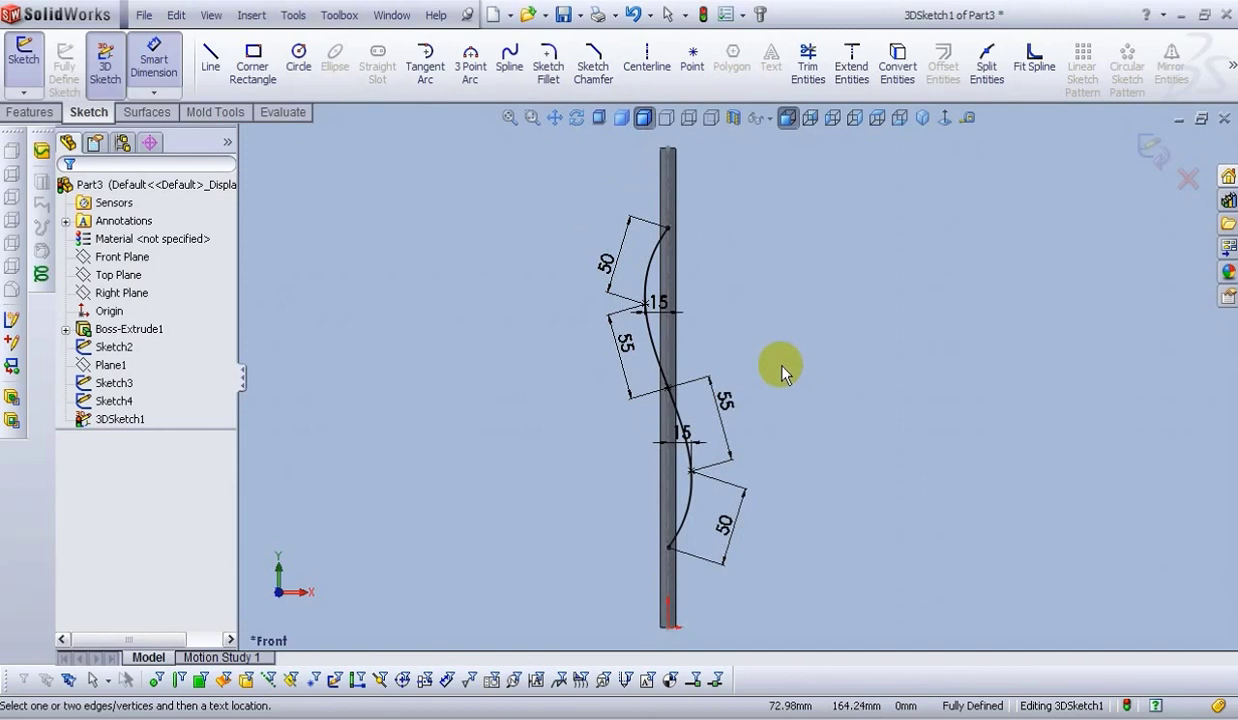
{"action": "left_click", "coordinate": [1150, 150]}
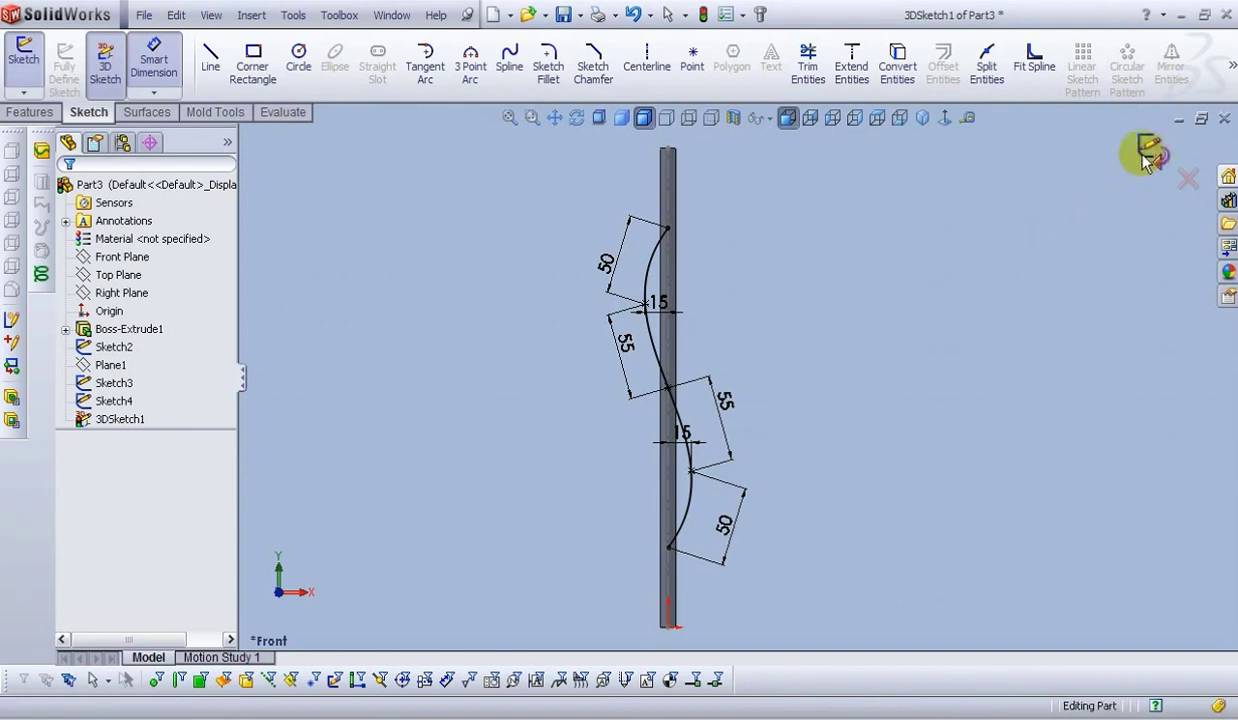
{"action": "left_click", "coordinate": [800, 278]}
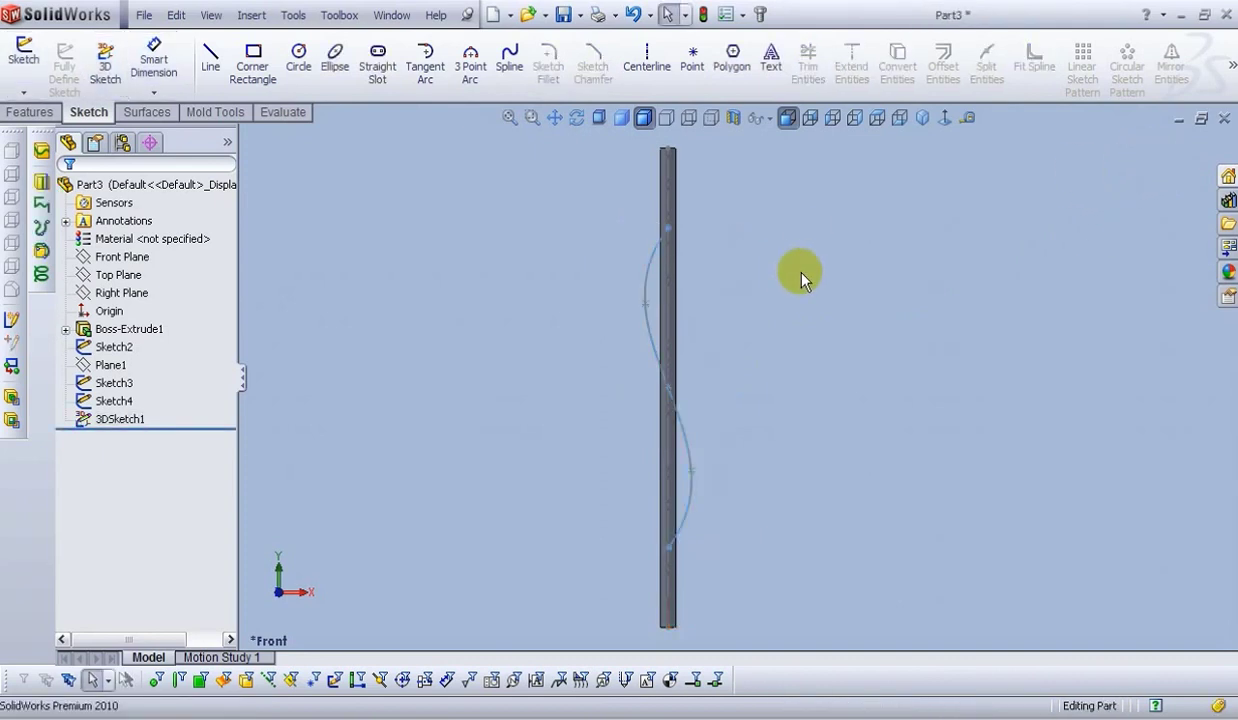
- In isometric view, start a Swept Boss/Base with the small circle Sketch3 as profile and the spline 3DSketch1 as path
{"action": "left_click", "coordinate": [922, 118]}
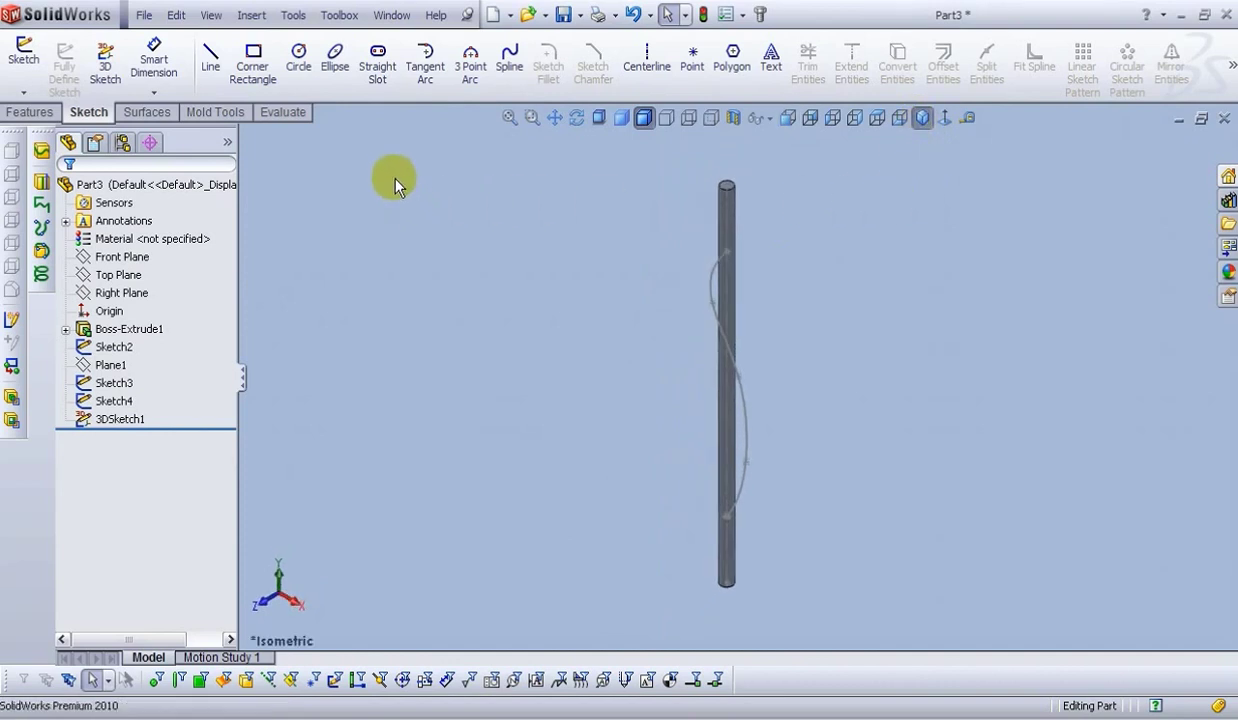
{"action": "left_click", "coordinate": [31, 113]}
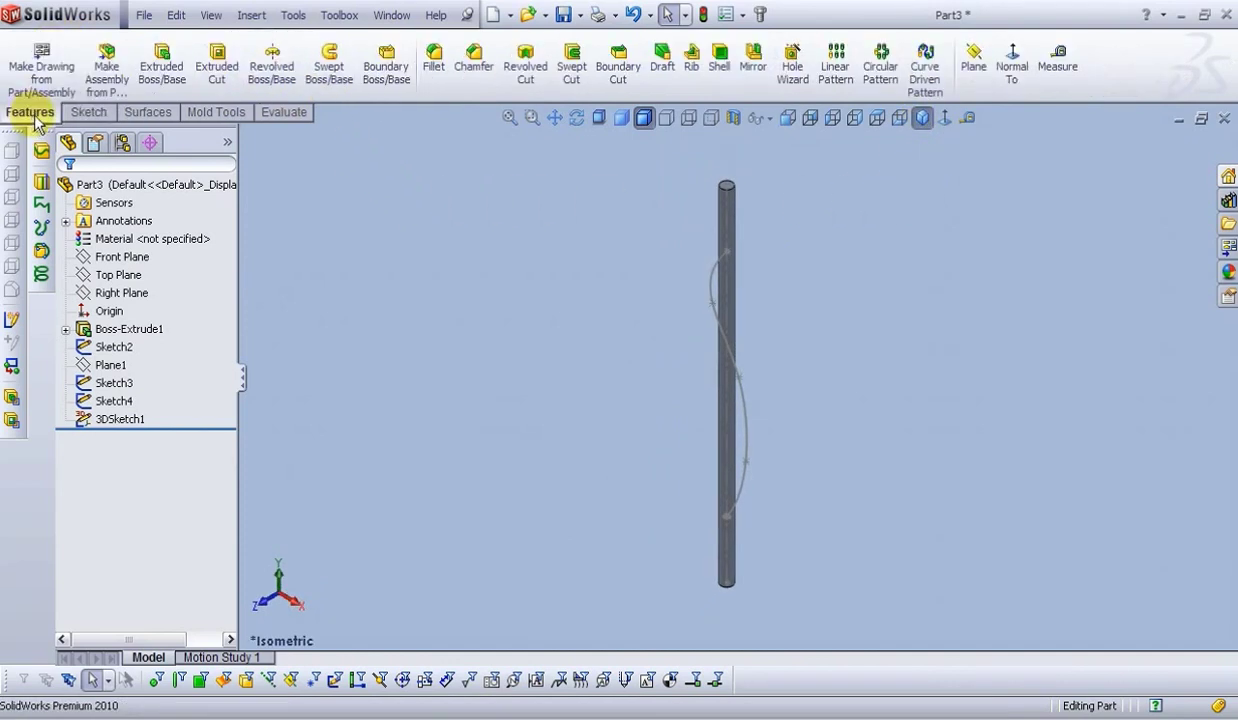
{"action": "left_click", "coordinate": [341, 80]}
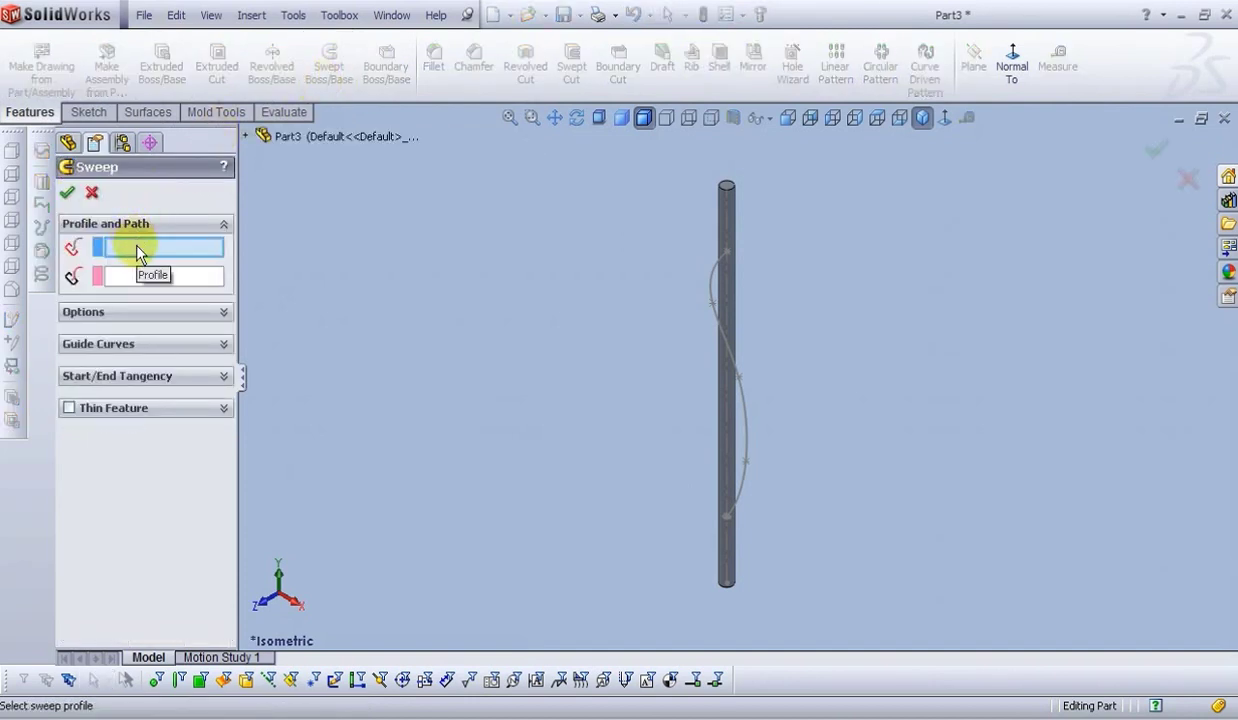
{"action": "scroll", "coordinate": [755, 530], "scroll_direction": "down", "scroll_amount": 5}
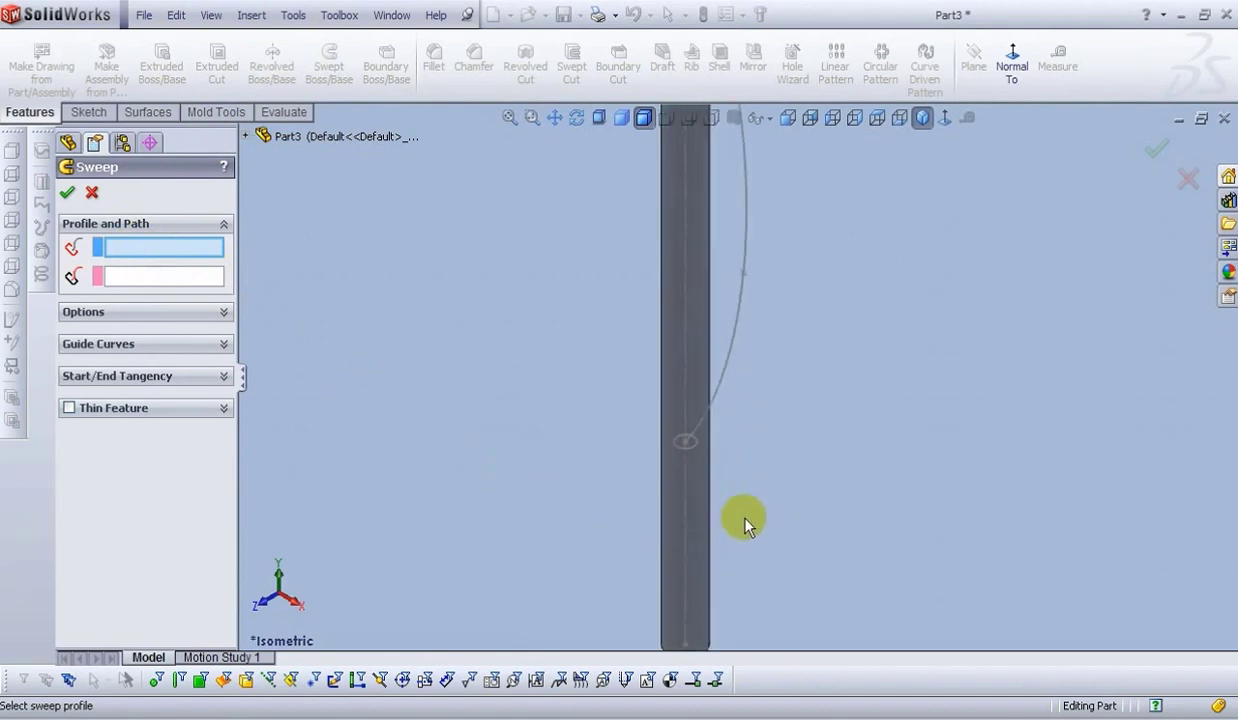
{"action": "left_click", "coordinate": [696, 432]}
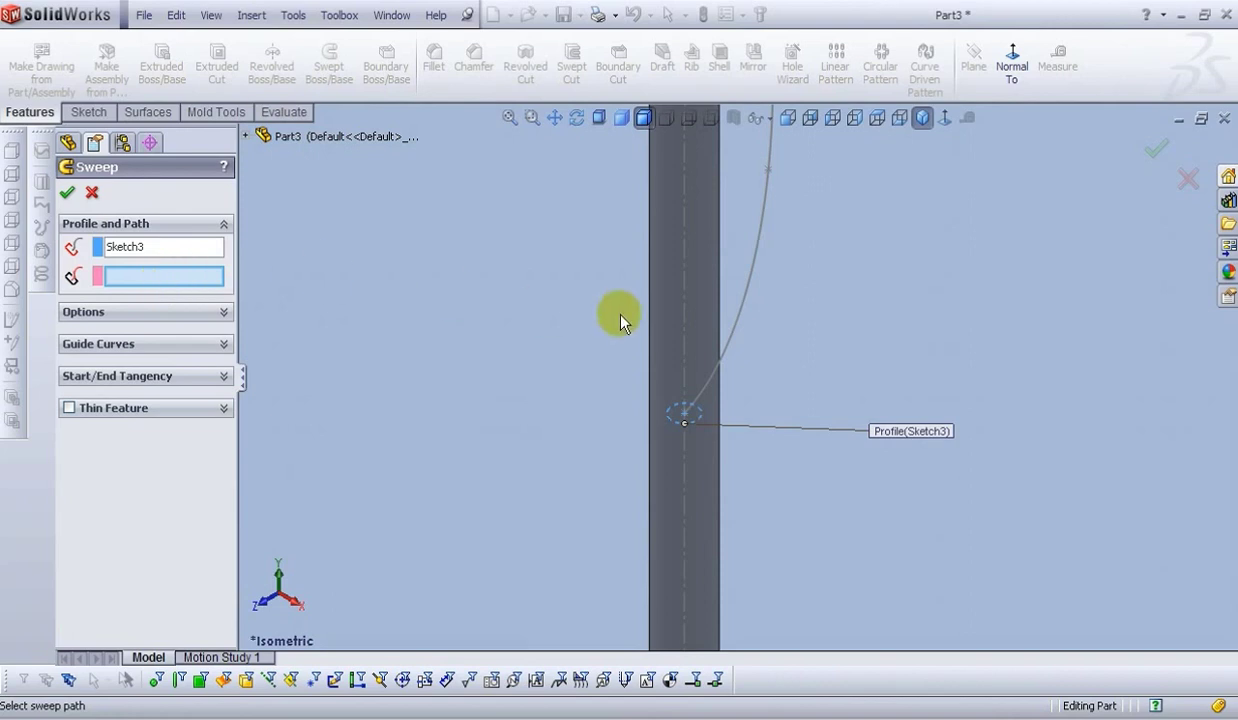
{"action": "left_click", "coordinate": [741, 320]}
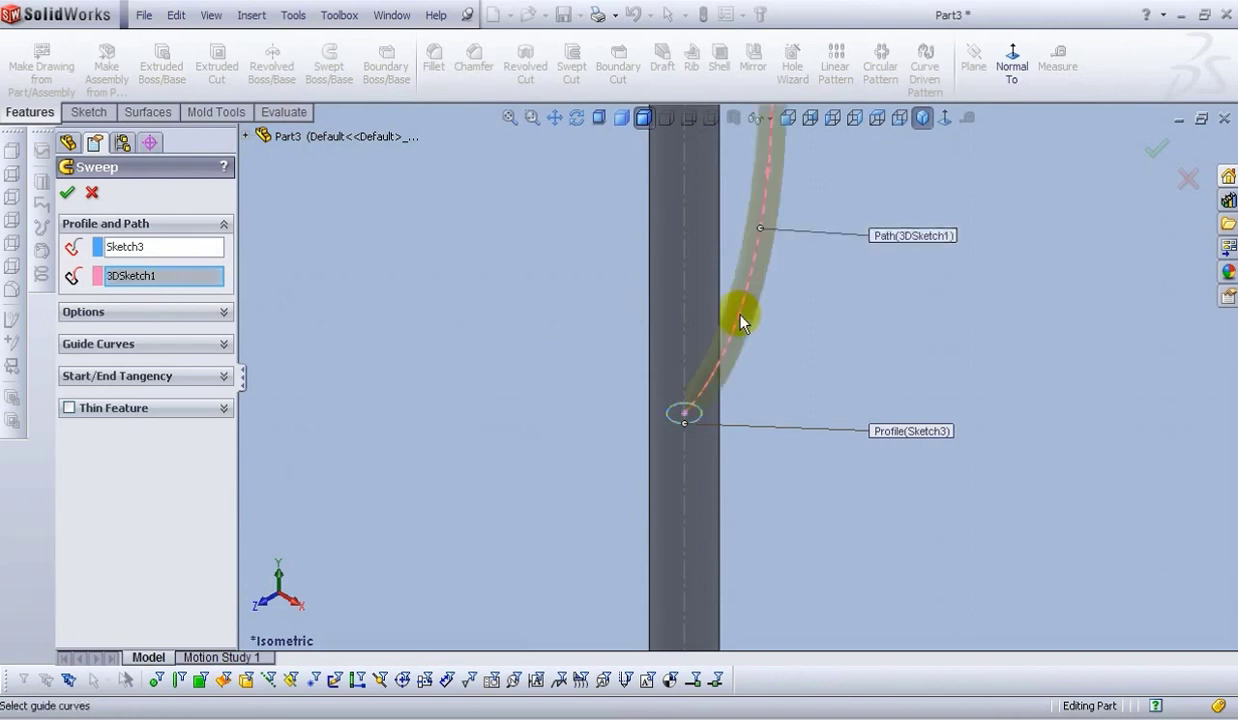
- Set the sweep's orientation/twist type to Keep normal constant and complete the sweep of Sketch3 along 3DSketch1
{"action": "left_click", "coordinate": [508, 120]}
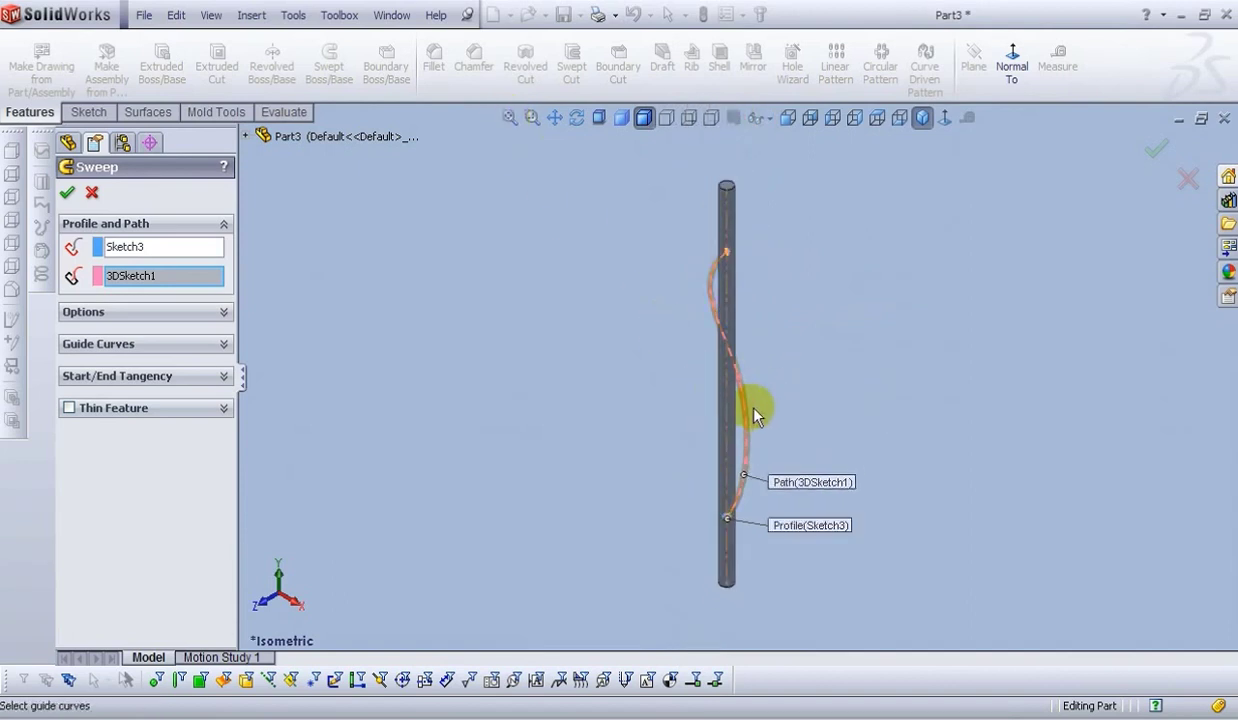
{"action": "scroll", "coordinate": [755, 415], "scroll_direction": "down", "scroll_amount": 4}
{"action": "middle_click_drag", "start_coordinate": [754, 414], "coordinate": [880, 165]}
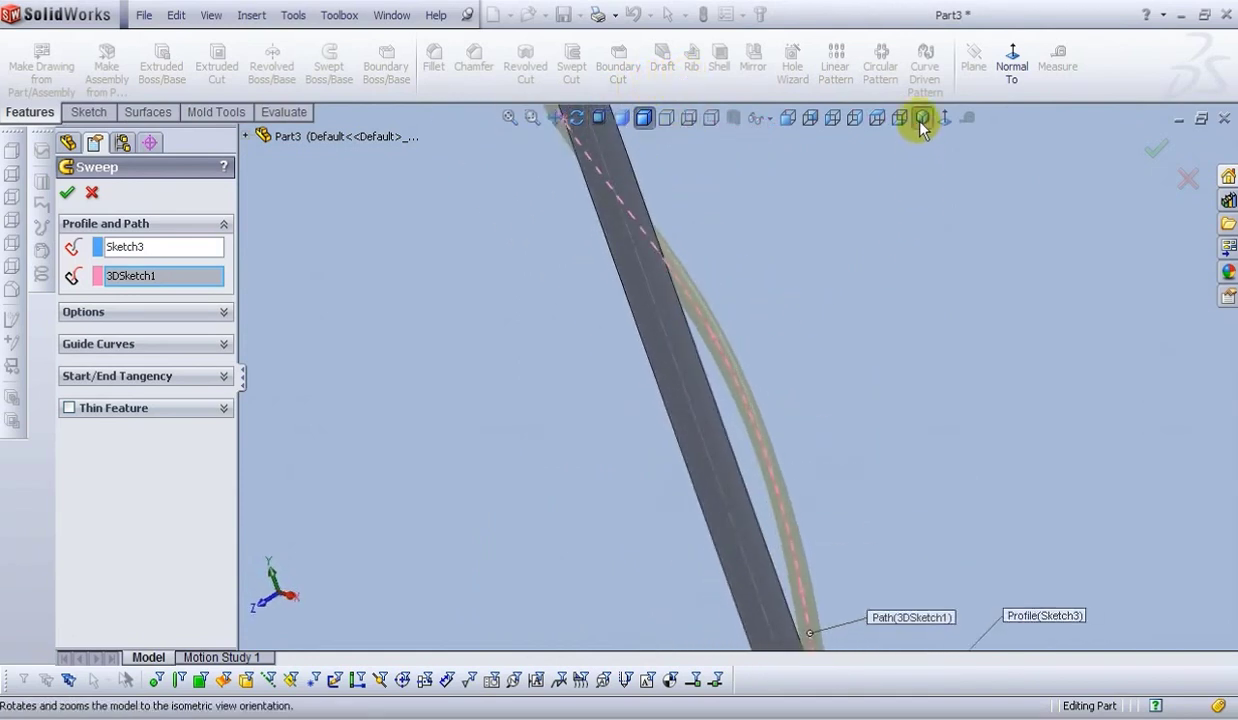
{"action": "left_click", "coordinate": [921, 122]}
{"action": "left_click", "coordinate": [190, 315]}
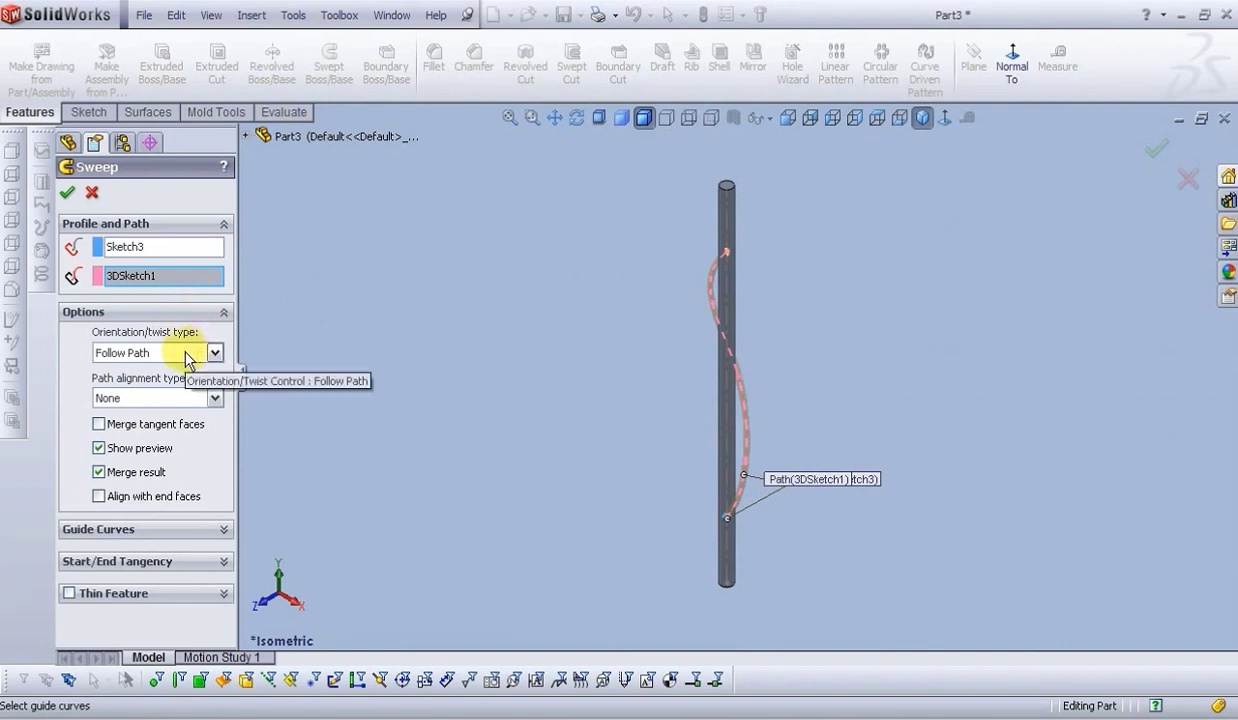
{"action": "left_click", "coordinate": [186, 355]}
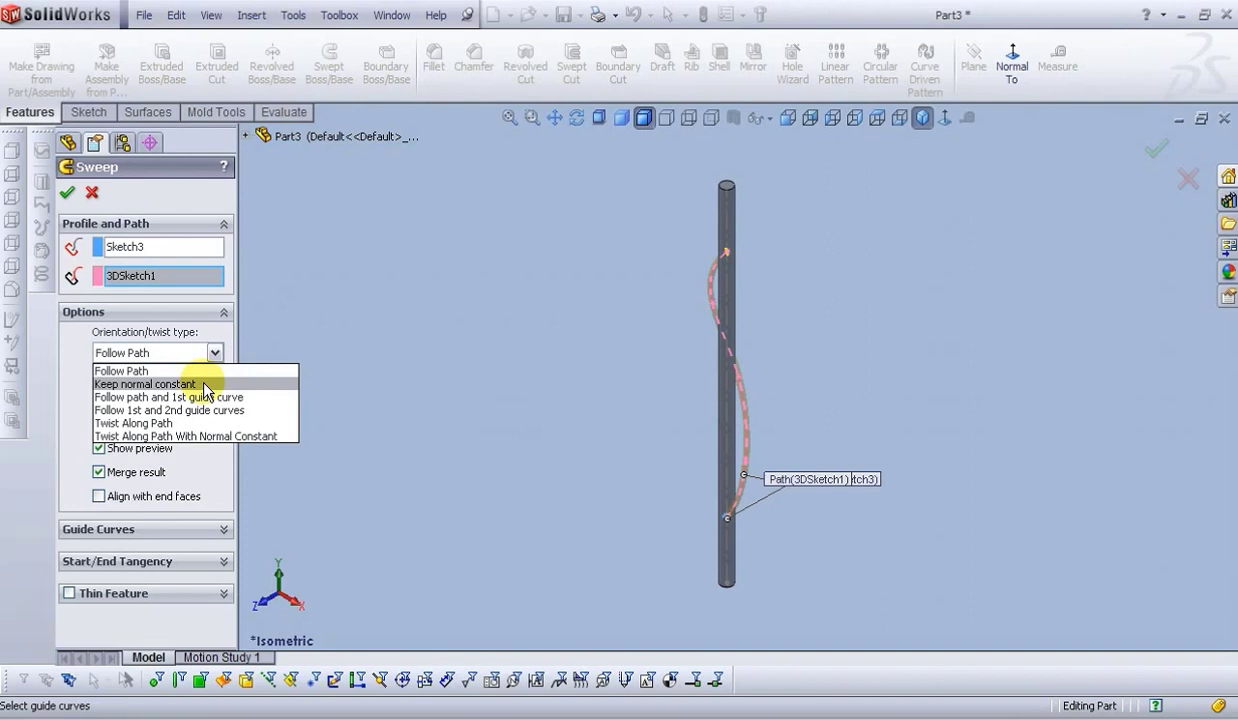
{"action": "left_click", "coordinate": [204, 386]}
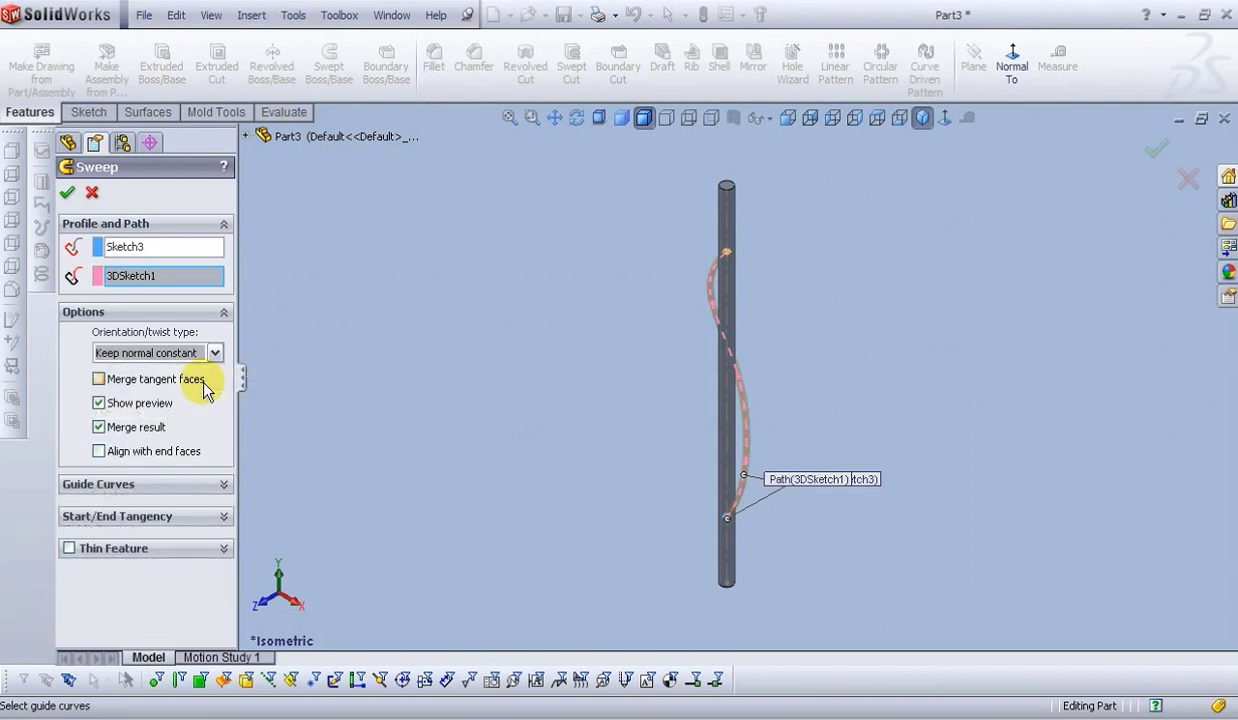
{"action": "left_click", "coordinate": [68, 195]}
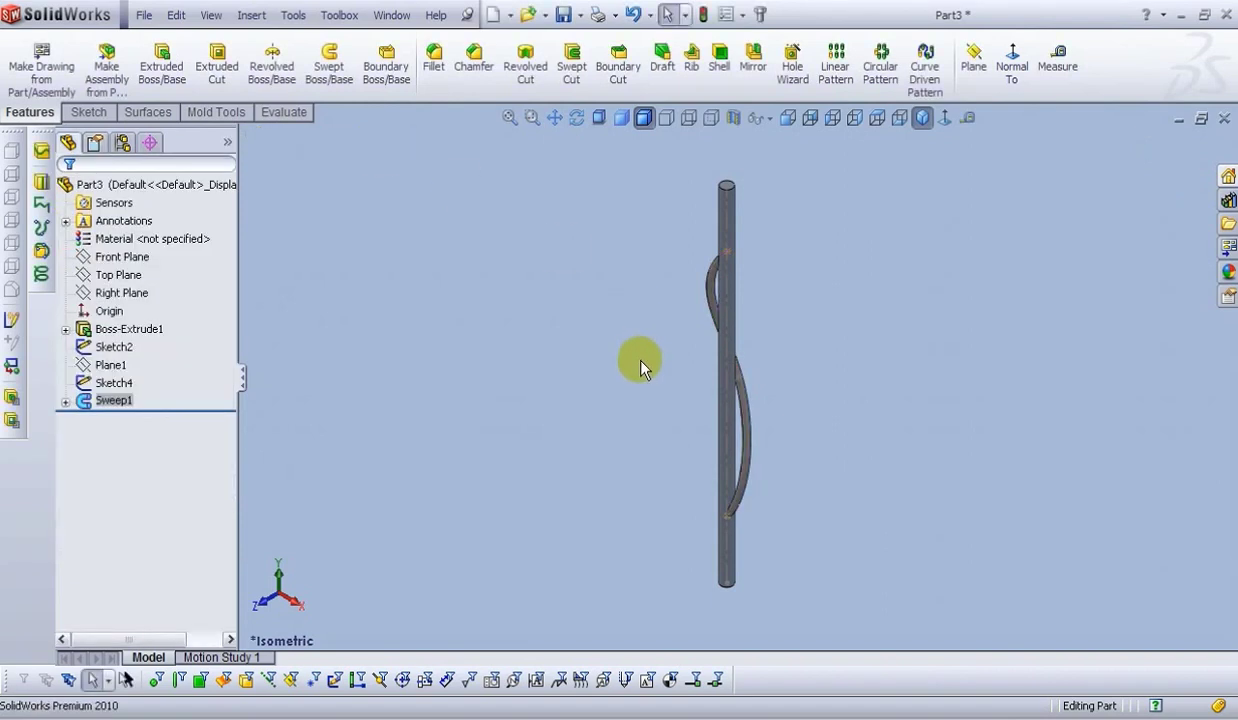
- In front view, hide the reference sketches Sketch2 and Sketch4 together so only the rod and swept wire are displayed
{"action": "scroll", "coordinate": [767, 331], "scroll_direction": "down", "scroll_amount": 3}
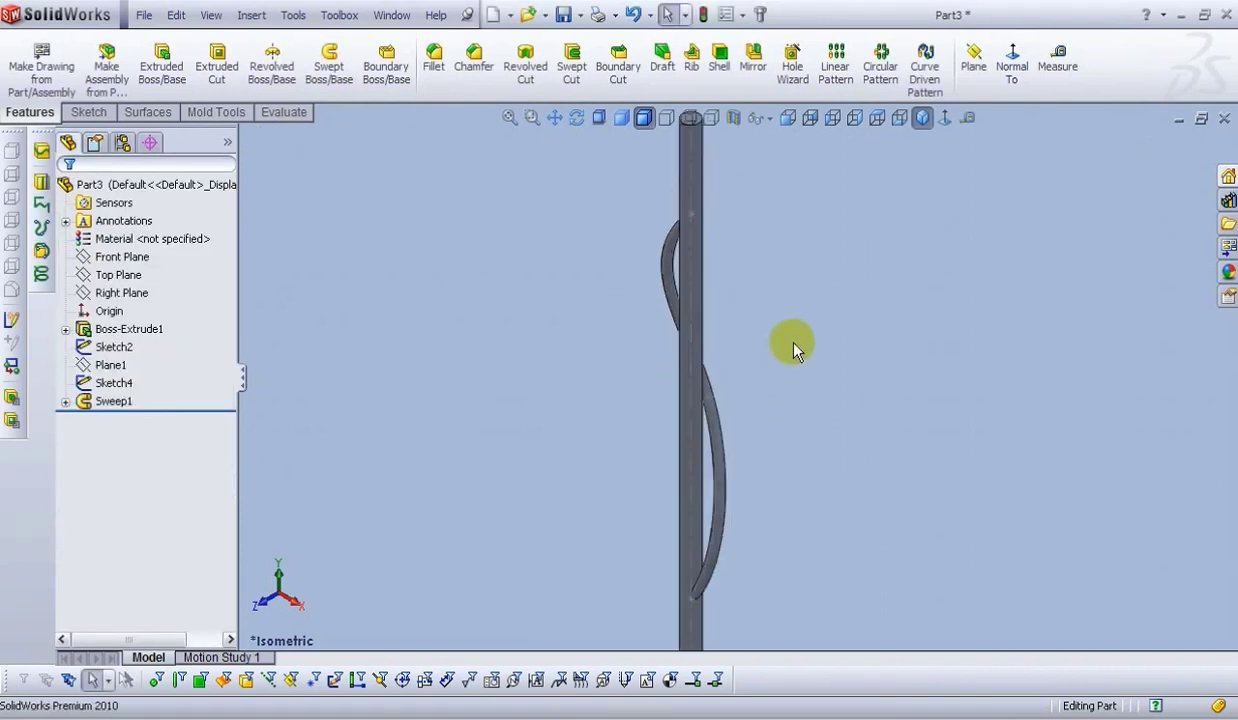
{"action": "scroll", "coordinate": [712, 405], "scroll_direction": "up", "scroll_amount": 2}
{"action": "scroll", "coordinate": [714, 412], "scroll_direction": "down", "scroll_amount": 2}
{"action": "middle_click_drag", "start_coordinate": [650, 395], "coordinate": [566, 332]}
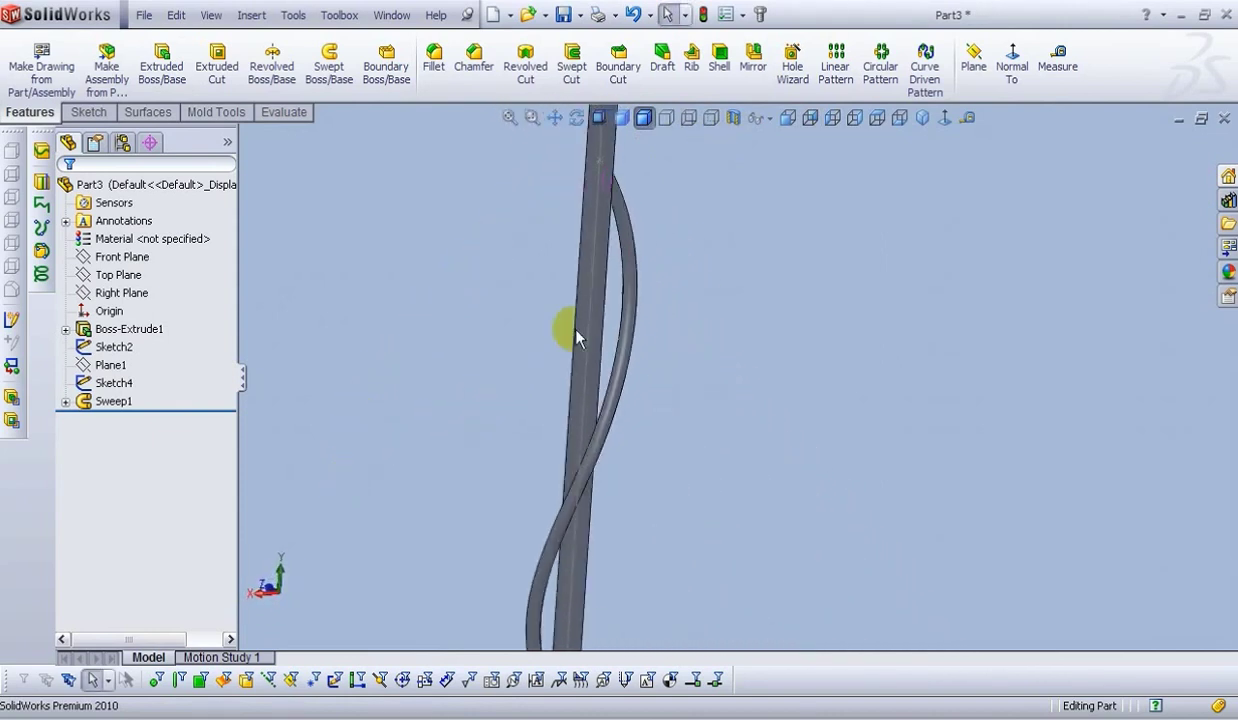
{"action": "left_click", "coordinate": [789, 124]}
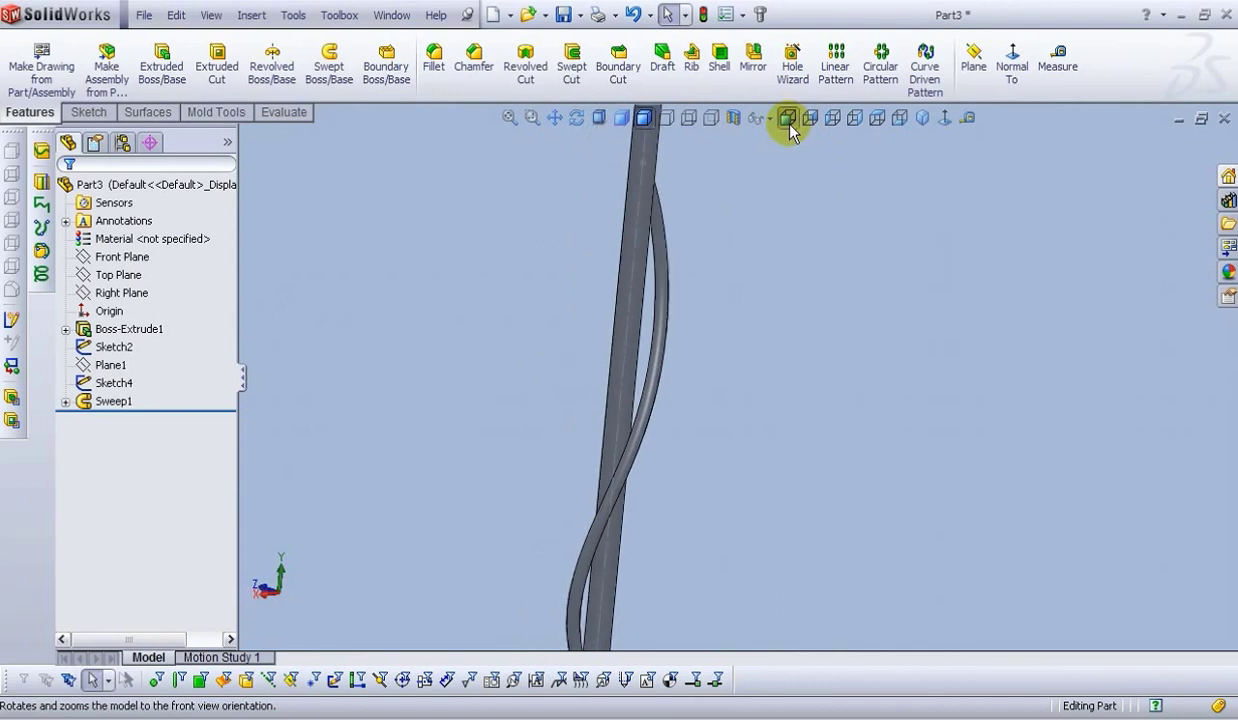
{"action": "left_click", "coordinate": [126, 354]}
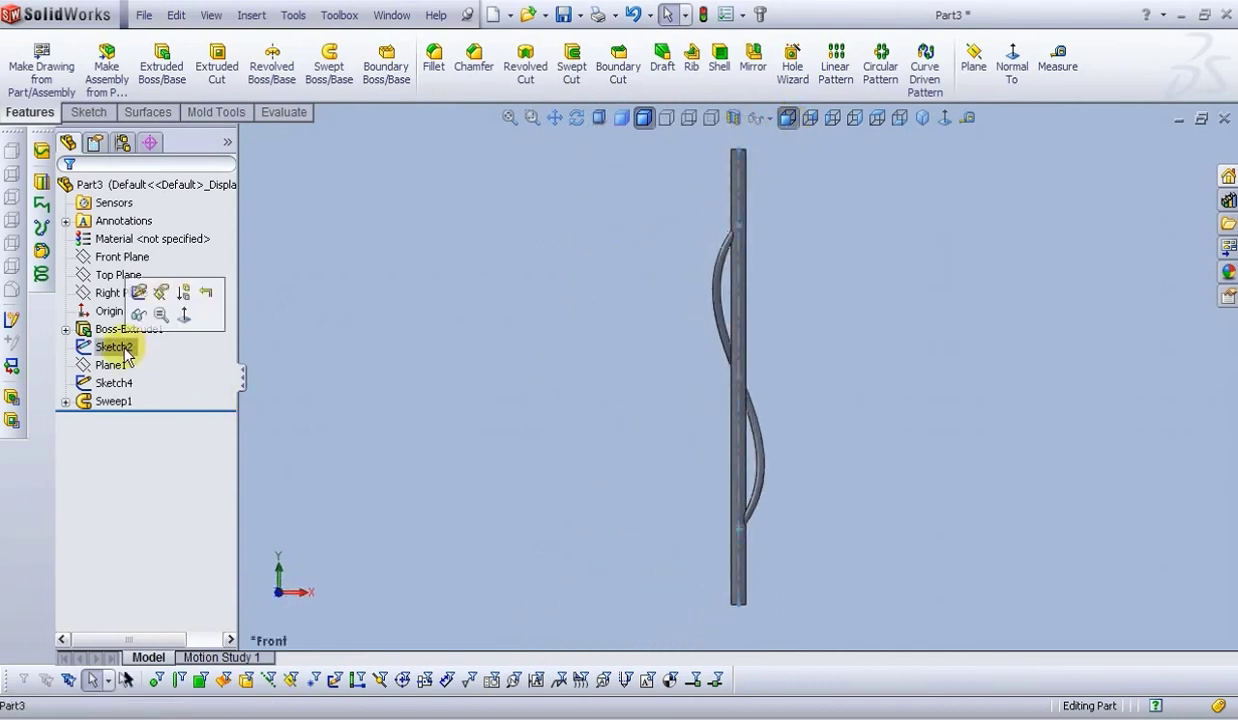
{"action": "left_click", "coordinate": [126, 386], "text": "ctrl"}
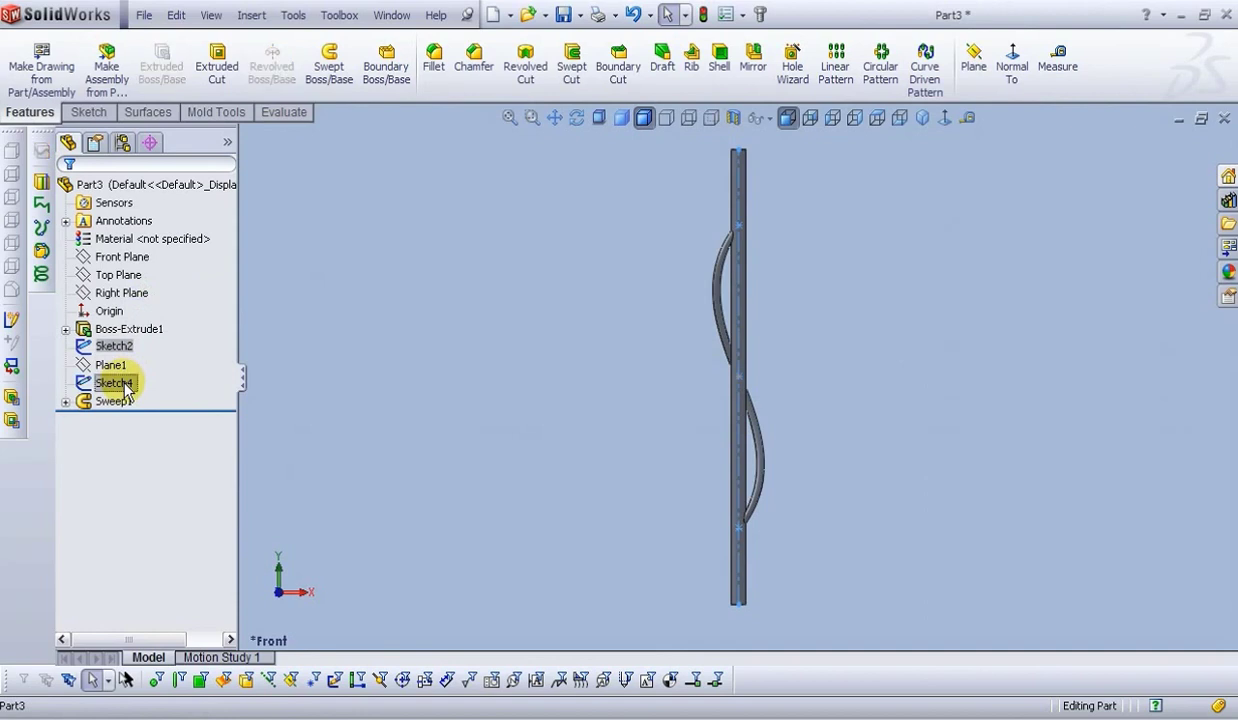
{"action": "left_click", "coordinate": [137, 350]}
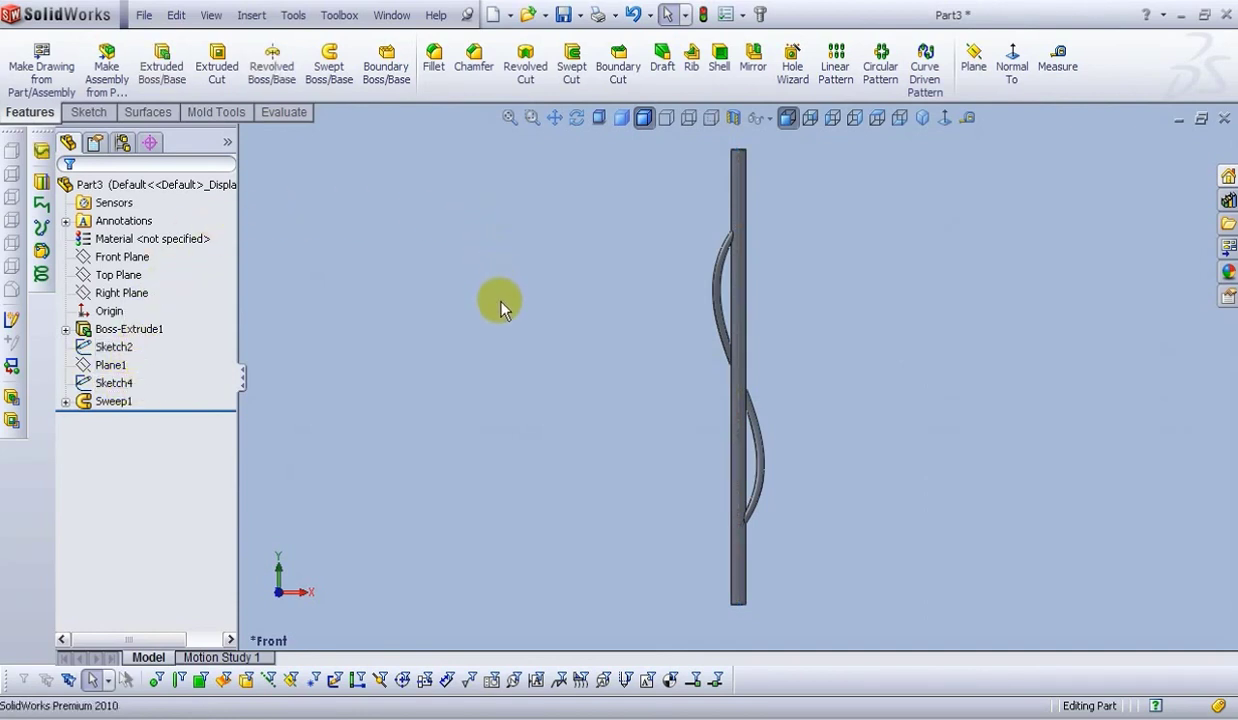
- Sketch a circle of about 2.1 mm radius on the rod's bottom end face, centred on the origin
{"action": "scroll", "coordinate": [768, 590], "scroll_direction": "down", "scroll_amount": 3}
{"action": "middle_click_drag", "start_coordinate": [768, 593], "coordinate": [665, 520]}
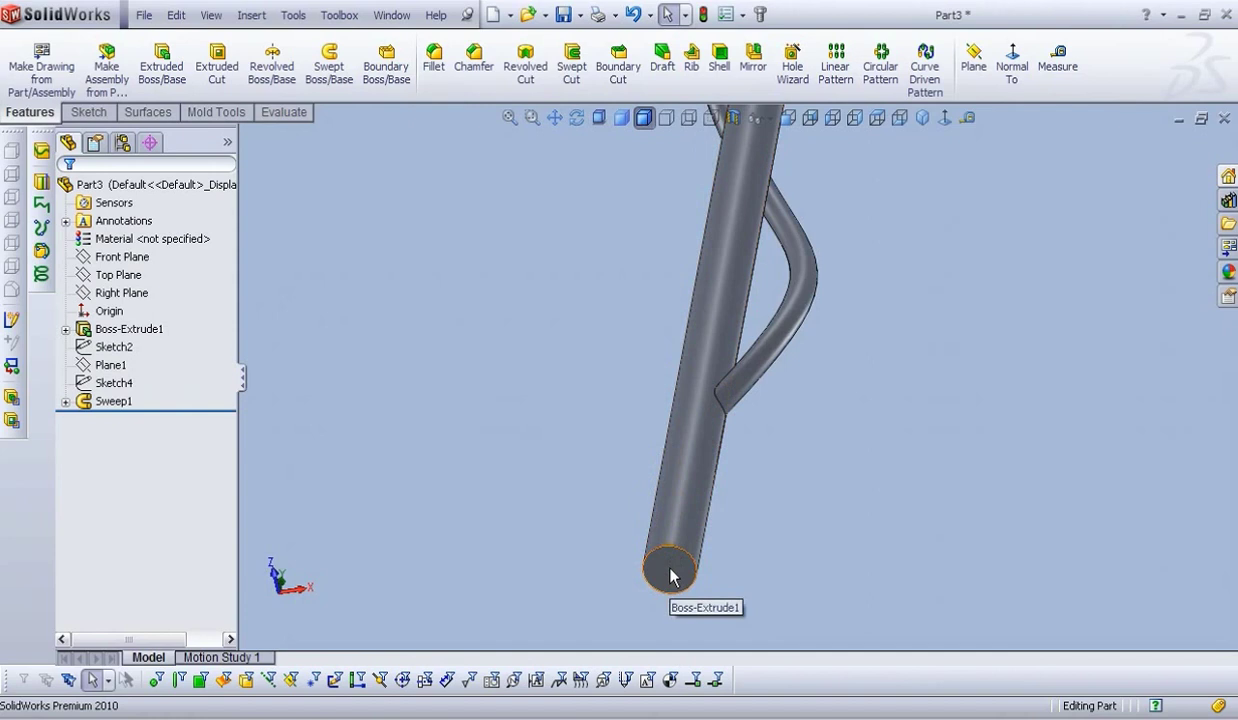
{"action": "left_click", "coordinate": [670, 575]}
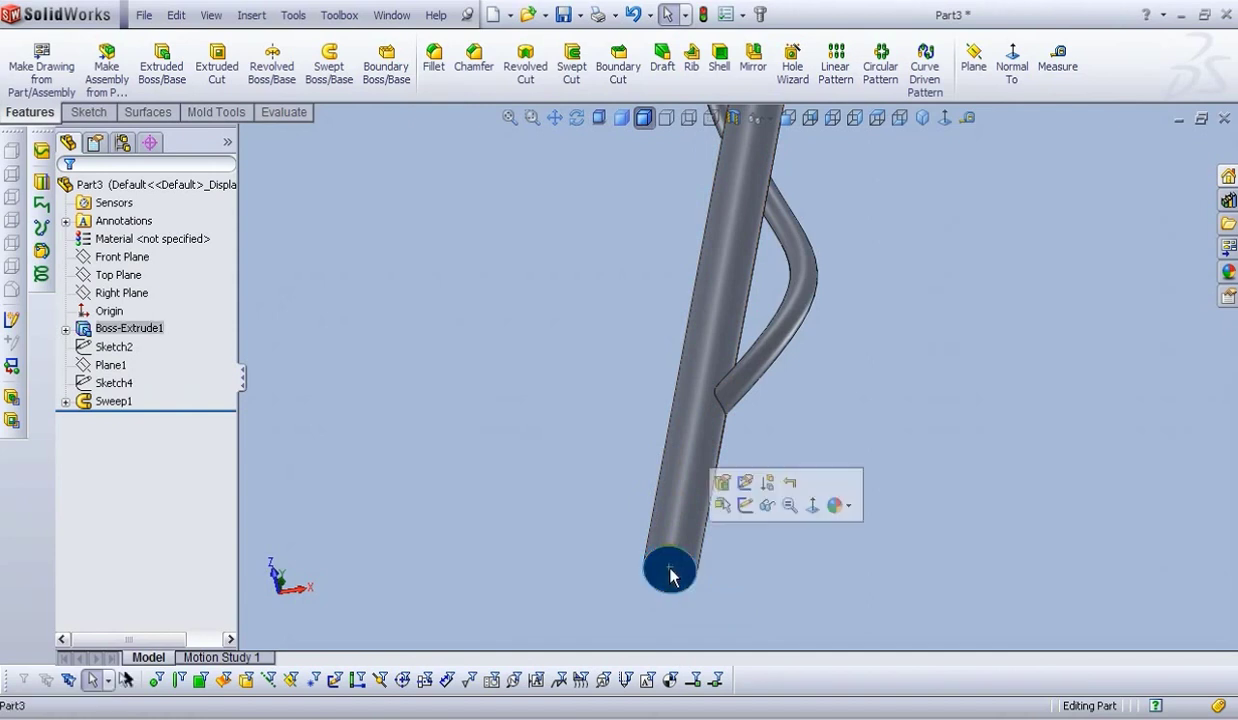
{"action": "left_click", "coordinate": [745, 506]}
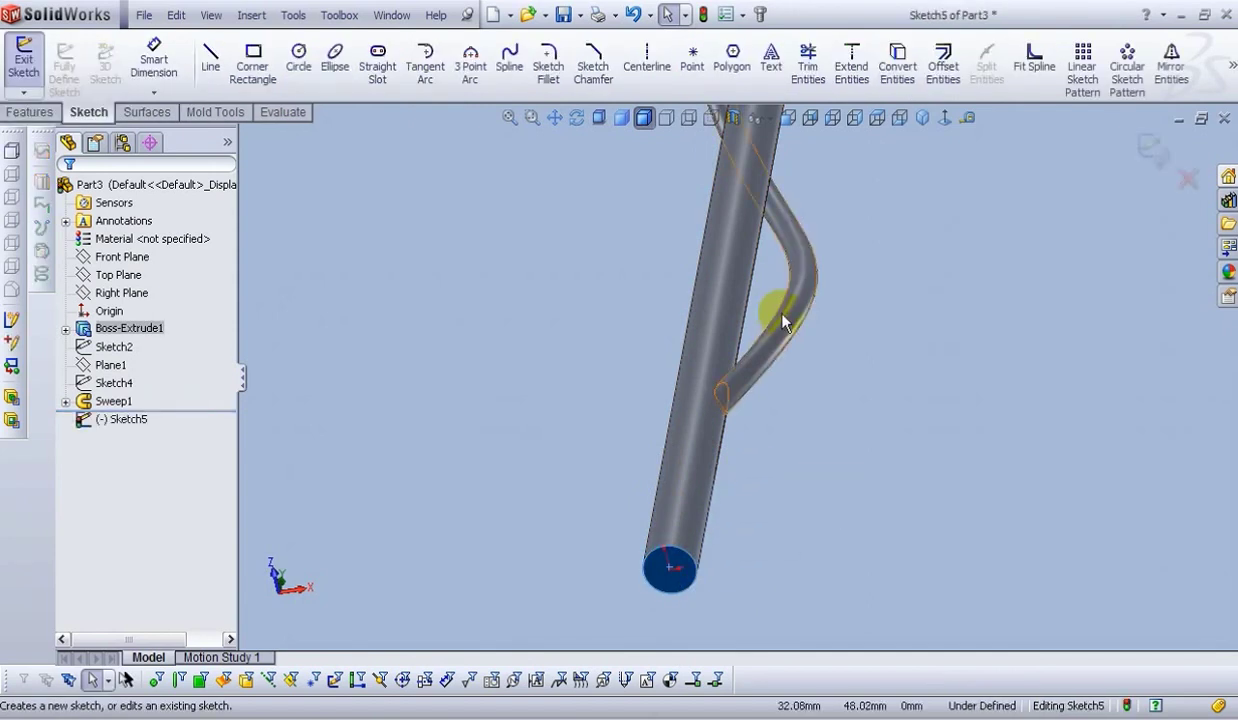
{"action": "left_click", "coordinate": [943, 118]}
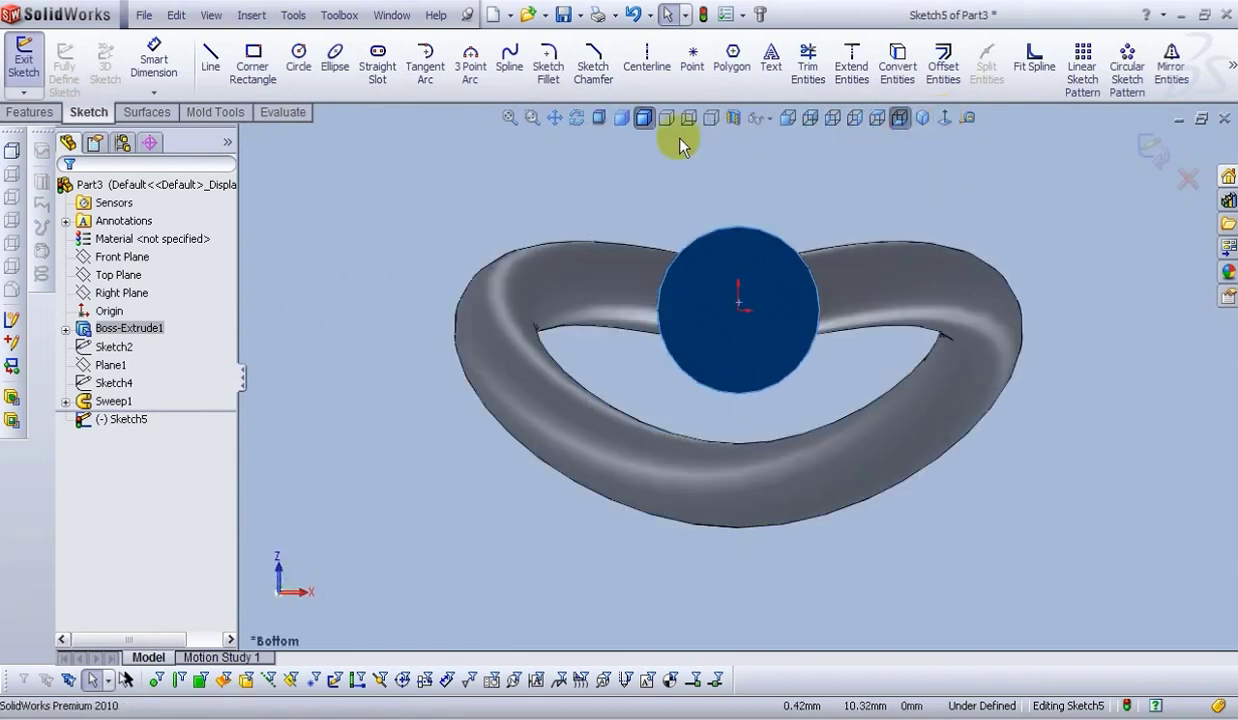
{"action": "left_click", "coordinate": [296, 66]}
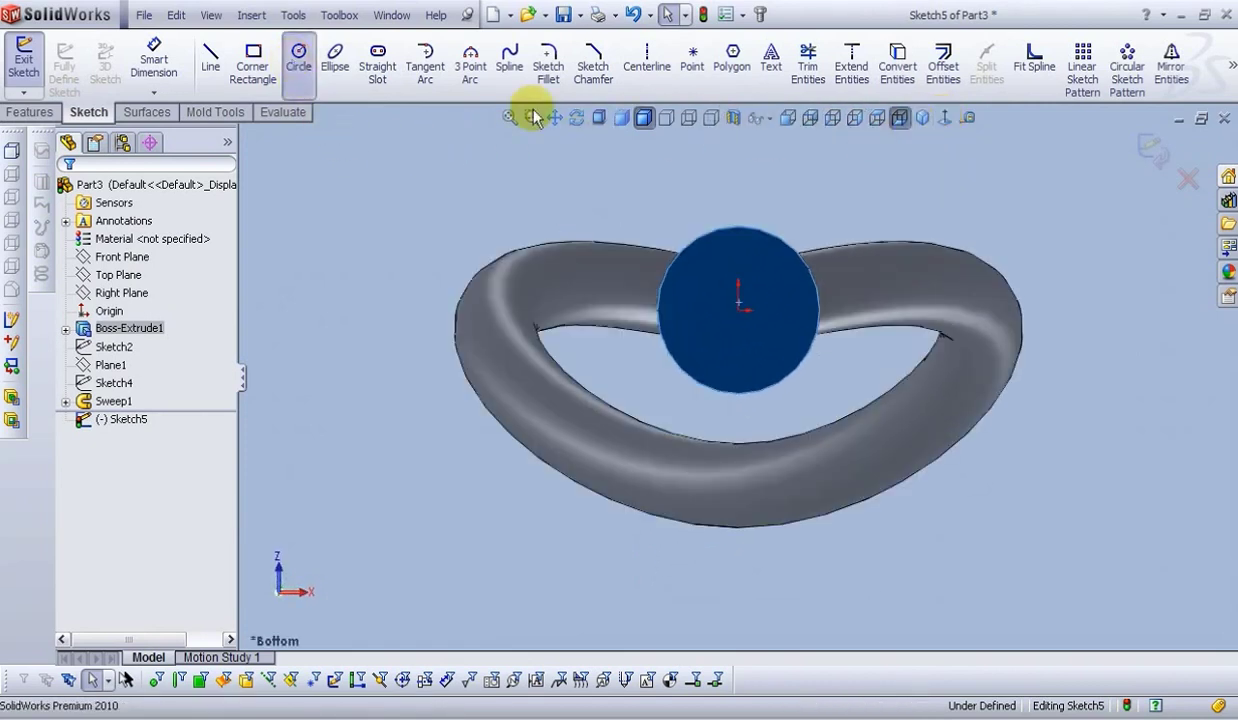
{"action": "left_click", "coordinate": [739, 311]}
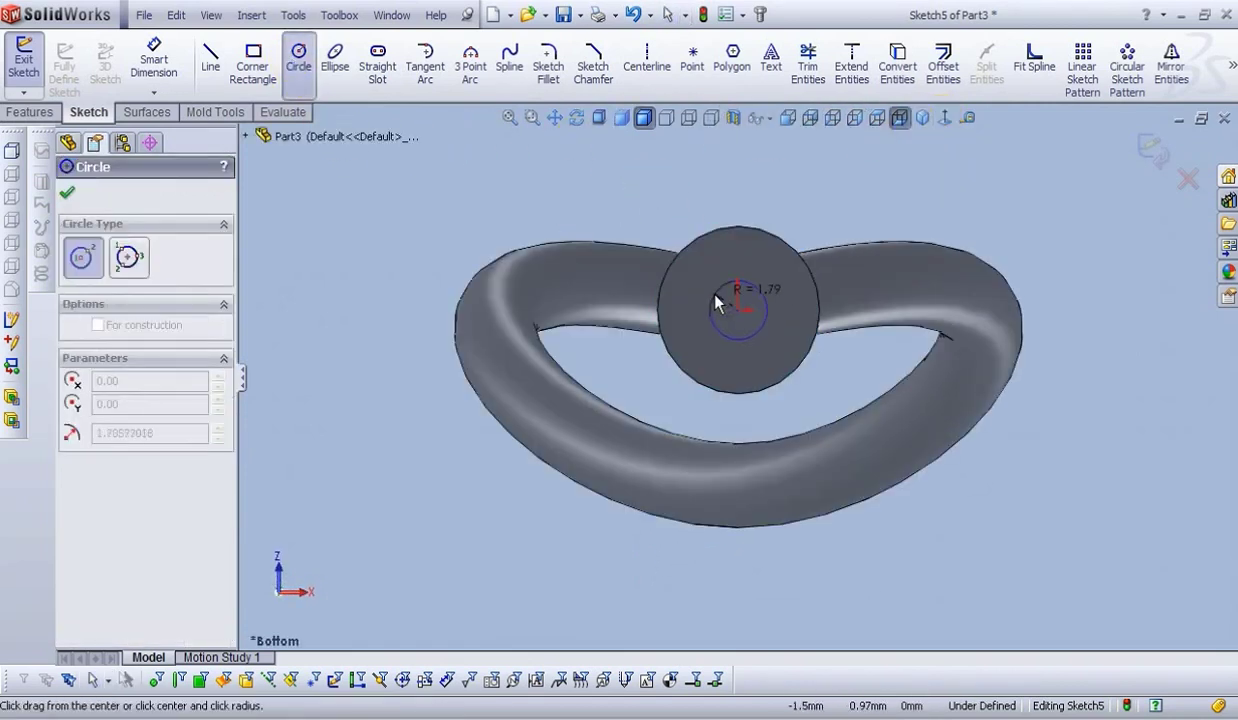
{"action": "left_click", "coordinate": [708, 302]}
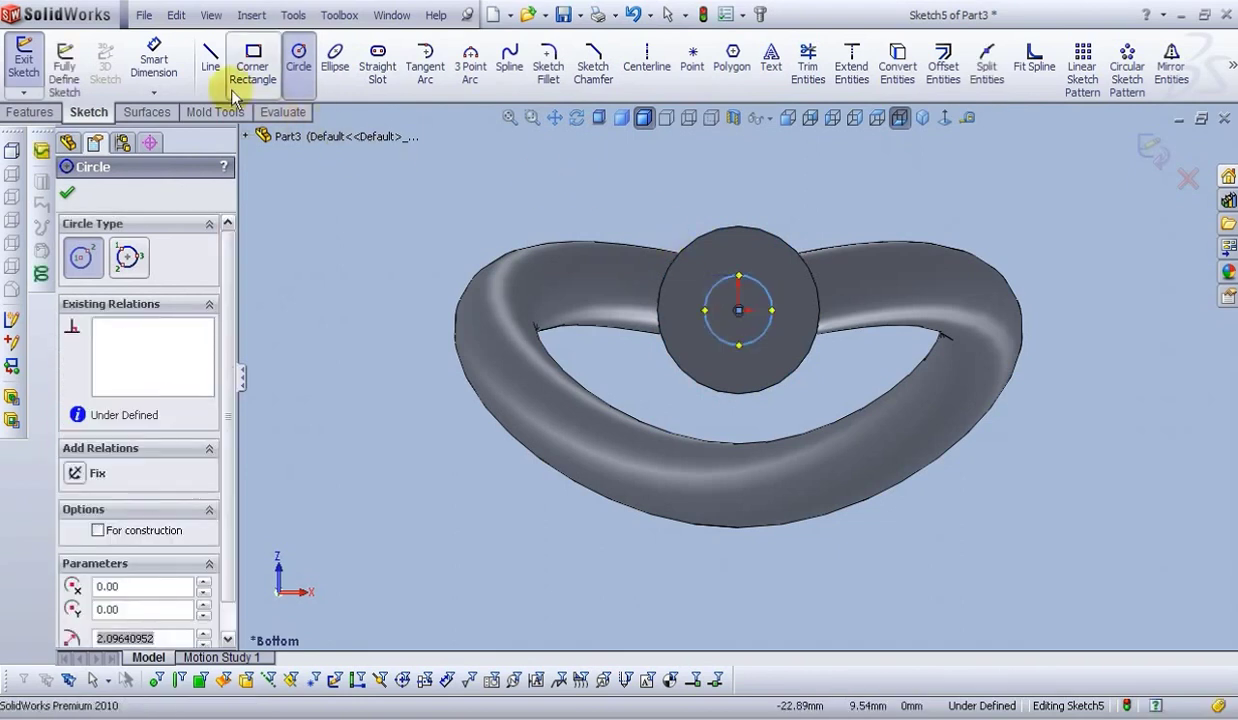
- Dimension the circle's diameter to 4.5 mm and exit the sketch
{"action": "left_click", "coordinate": [154, 62]}
{"action": "left_click", "coordinate": [771, 307]}
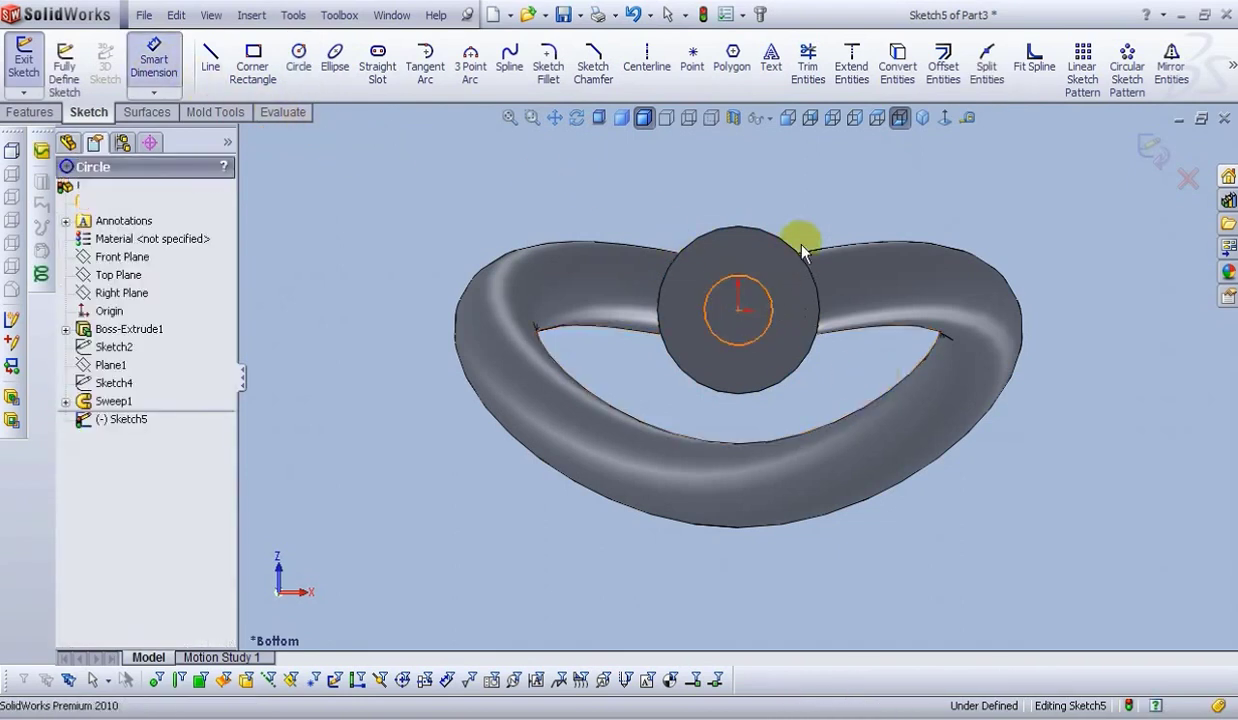
{"action": "left_click", "coordinate": [810, 197]}
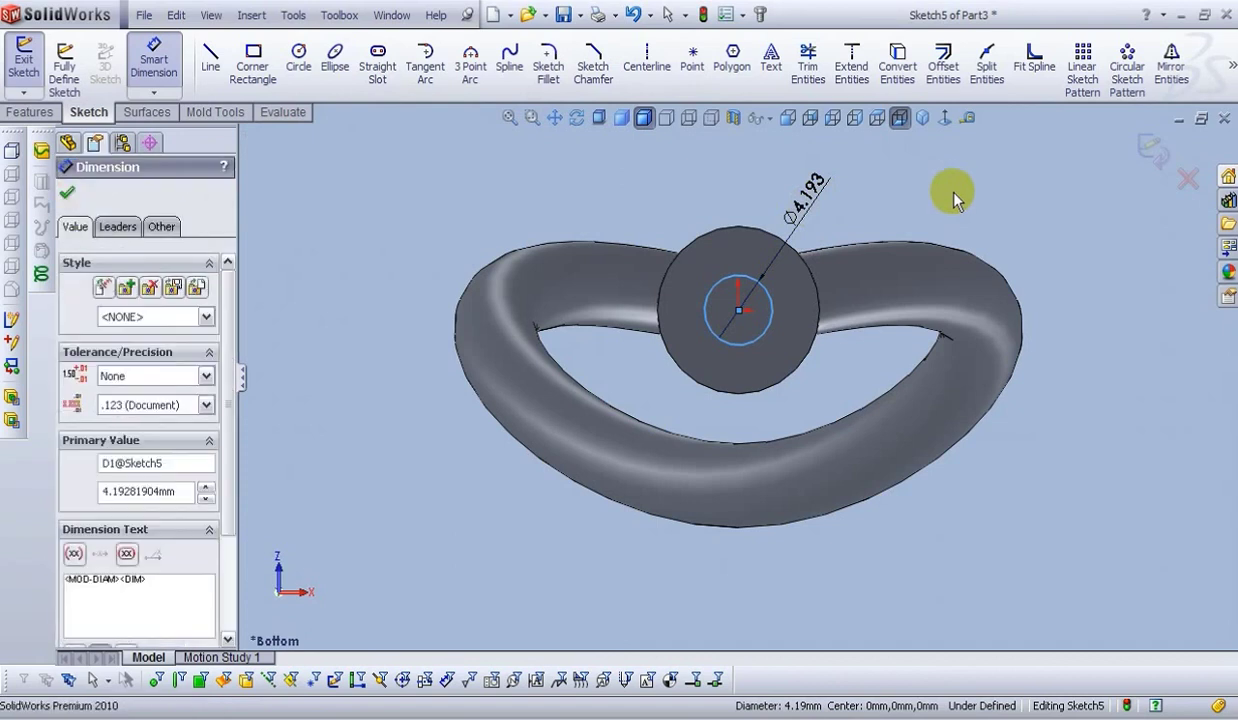
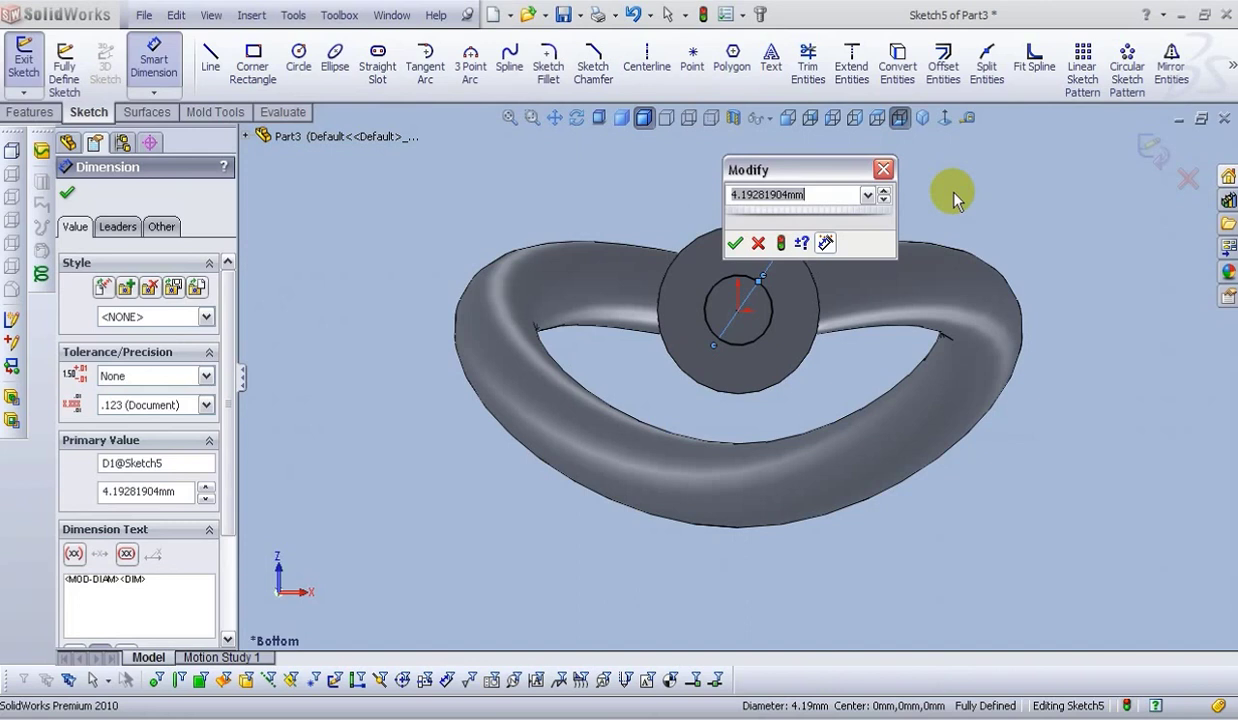
{"action": "type", "text": "4.5"}
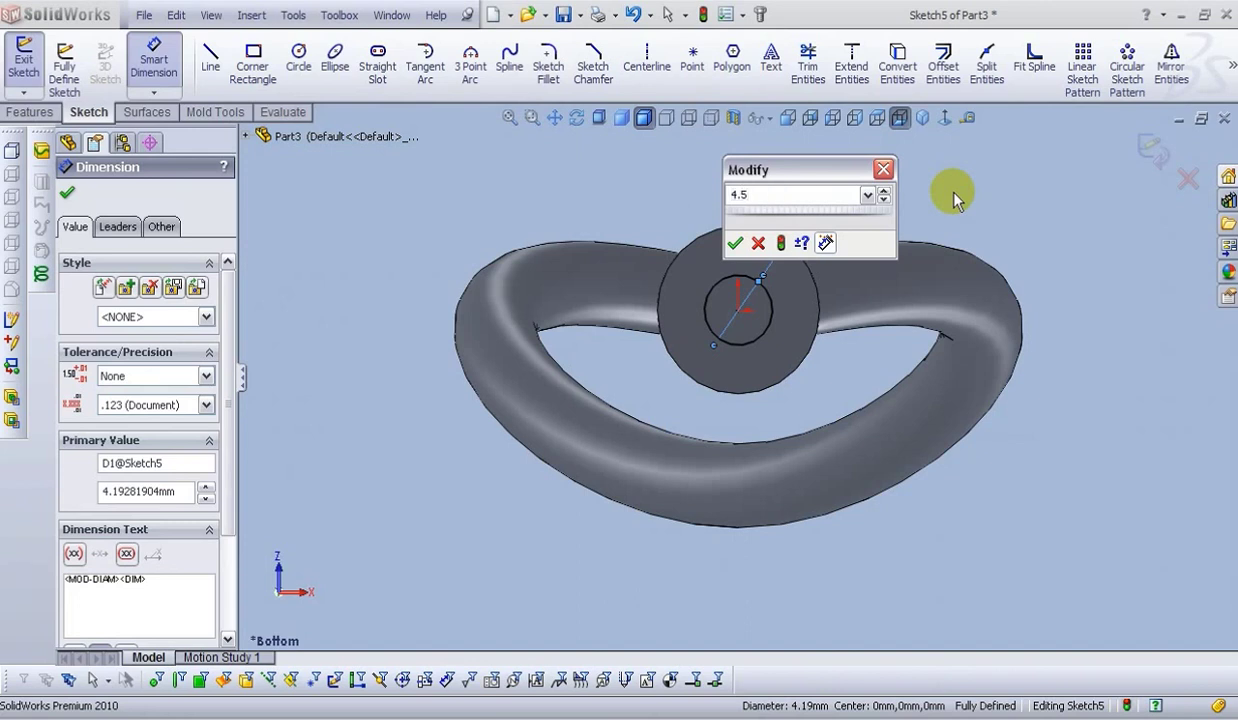
{"action": "key", "text": "Return"}
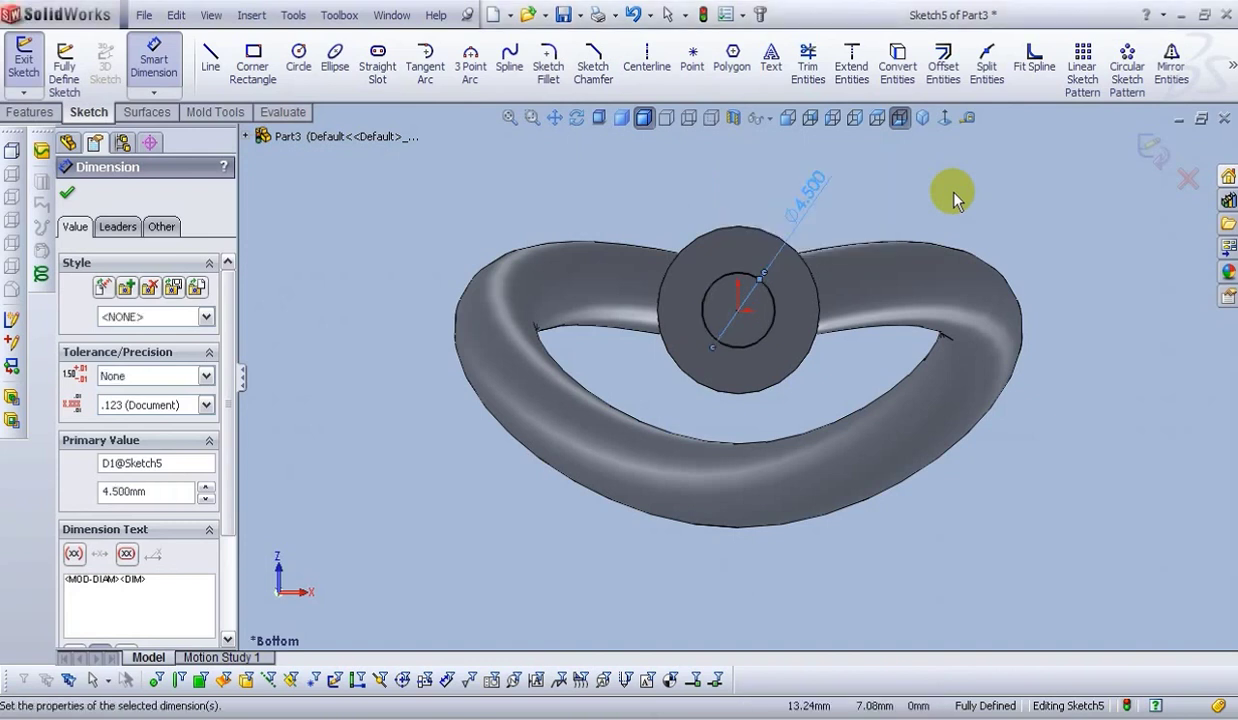
{"action": "left_click", "coordinate": [953, 192]}
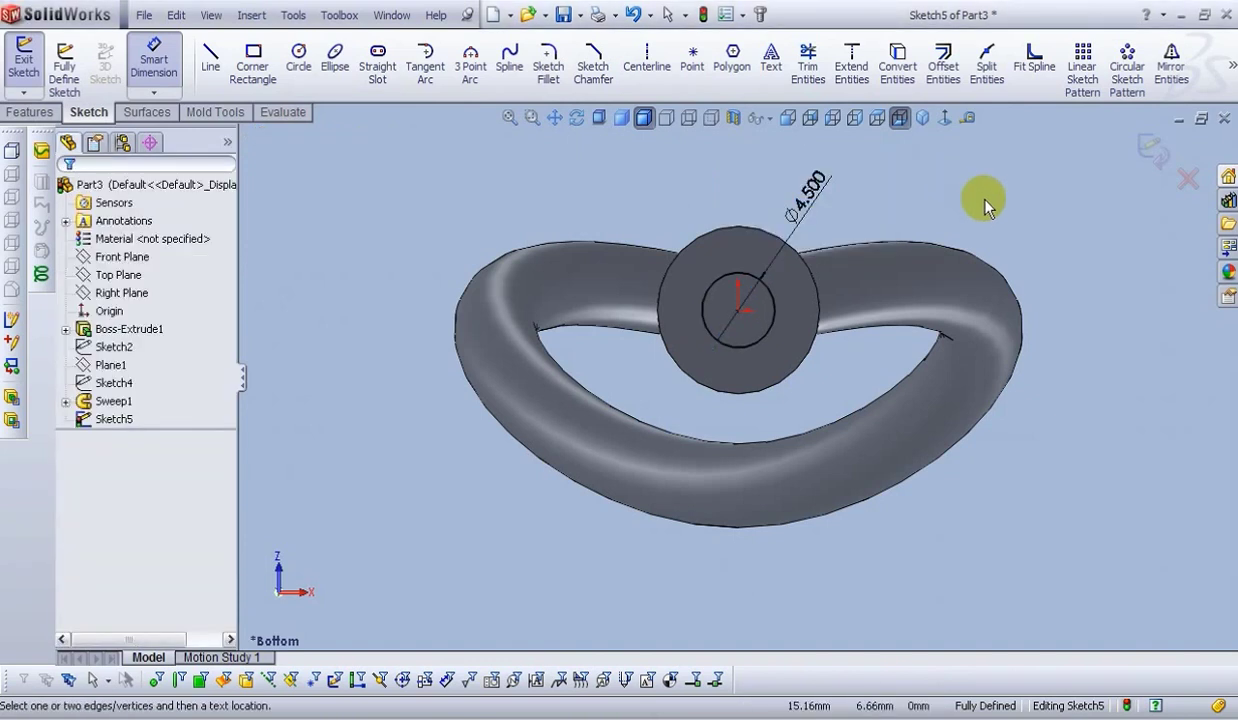
{"action": "left_click", "coordinate": [1158, 160]}
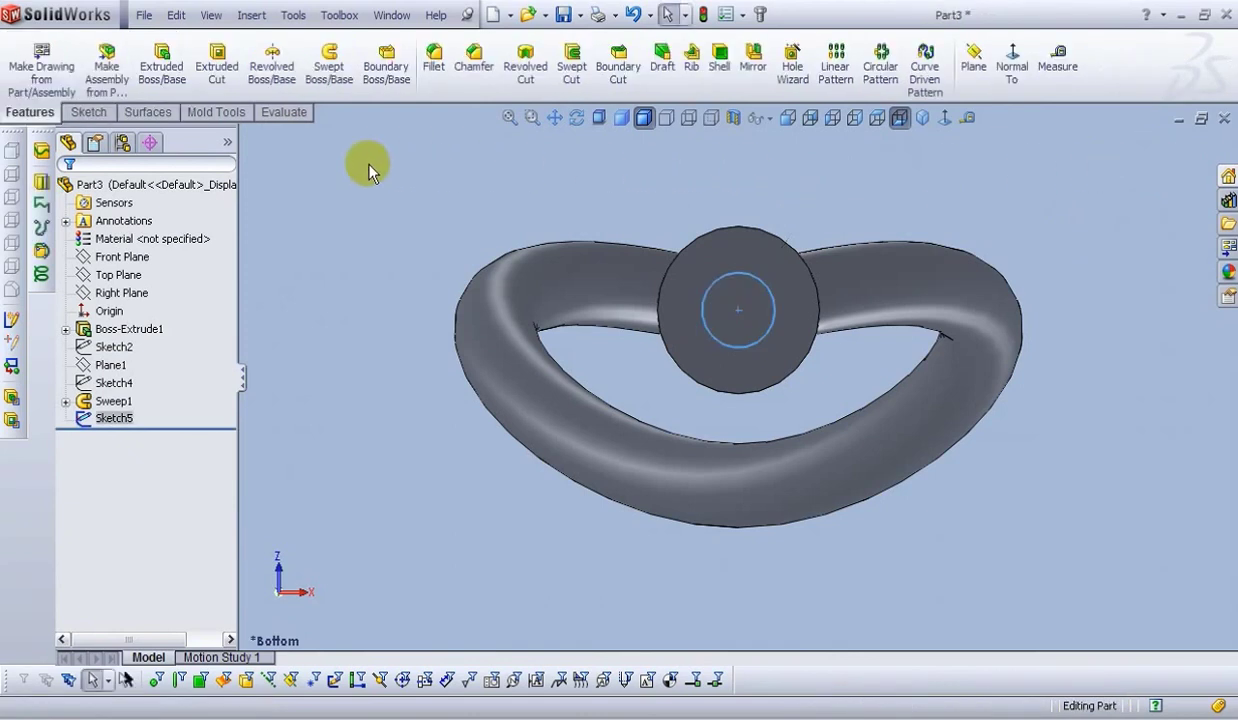
- Cut-extrude the circle 15 mm blind into the rod's bottom end to form a hole
{"action": "left_click", "coordinate": [218, 66]}
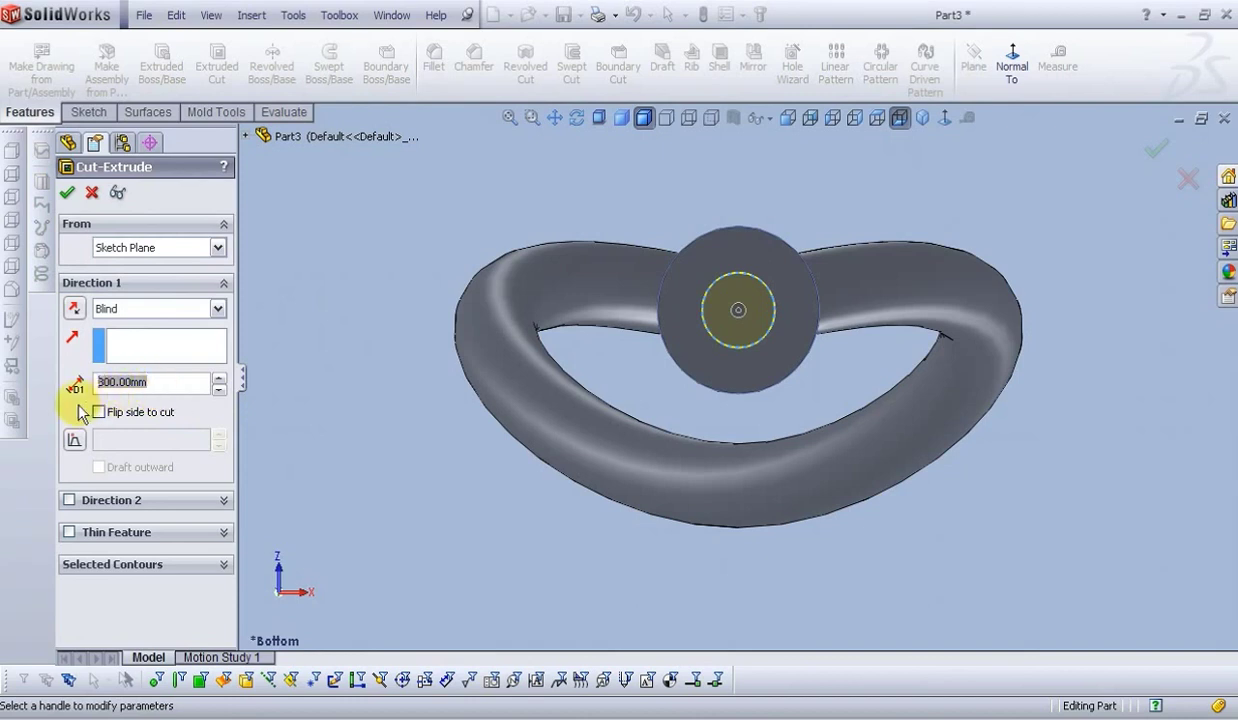
{"action": "type", "text": "15"}
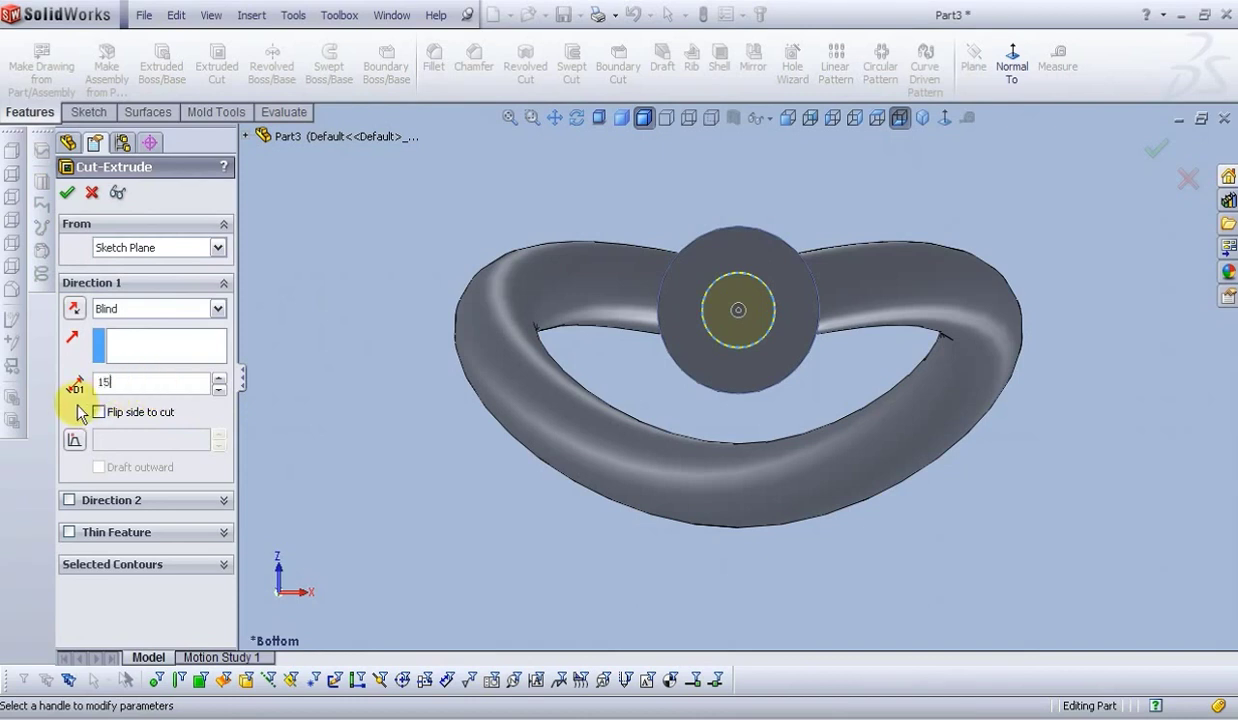
{"action": "key", "text": "Return"}
{"action": "left_click", "coordinate": [67, 192]}
{"action": "middle_click_drag", "start_coordinate": [566, 326], "coordinate": [612, 535]}
{"action": "scroll", "coordinate": [611, 463], "scroll_direction": "down", "scroll_amount": 5}
{"action": "scroll", "coordinate": [612, 535], "scroll_direction": "up", "scroll_amount": 8}
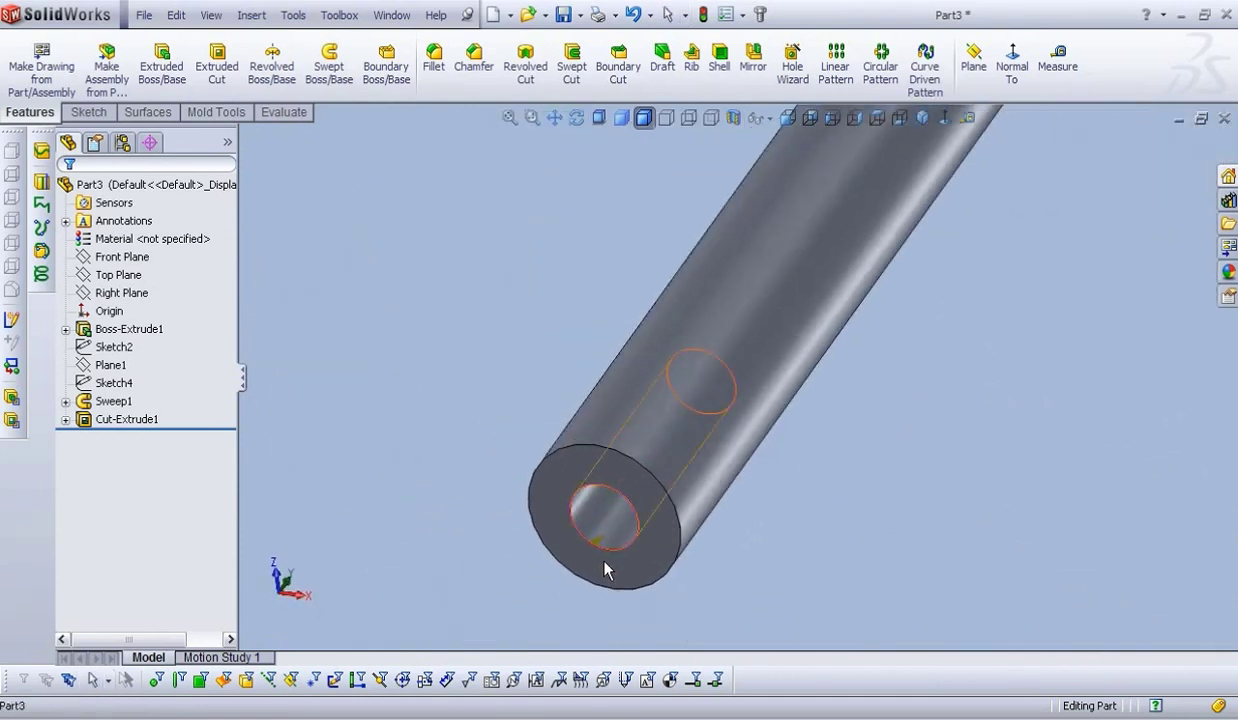
{"action": "key", "text": "Escape"}
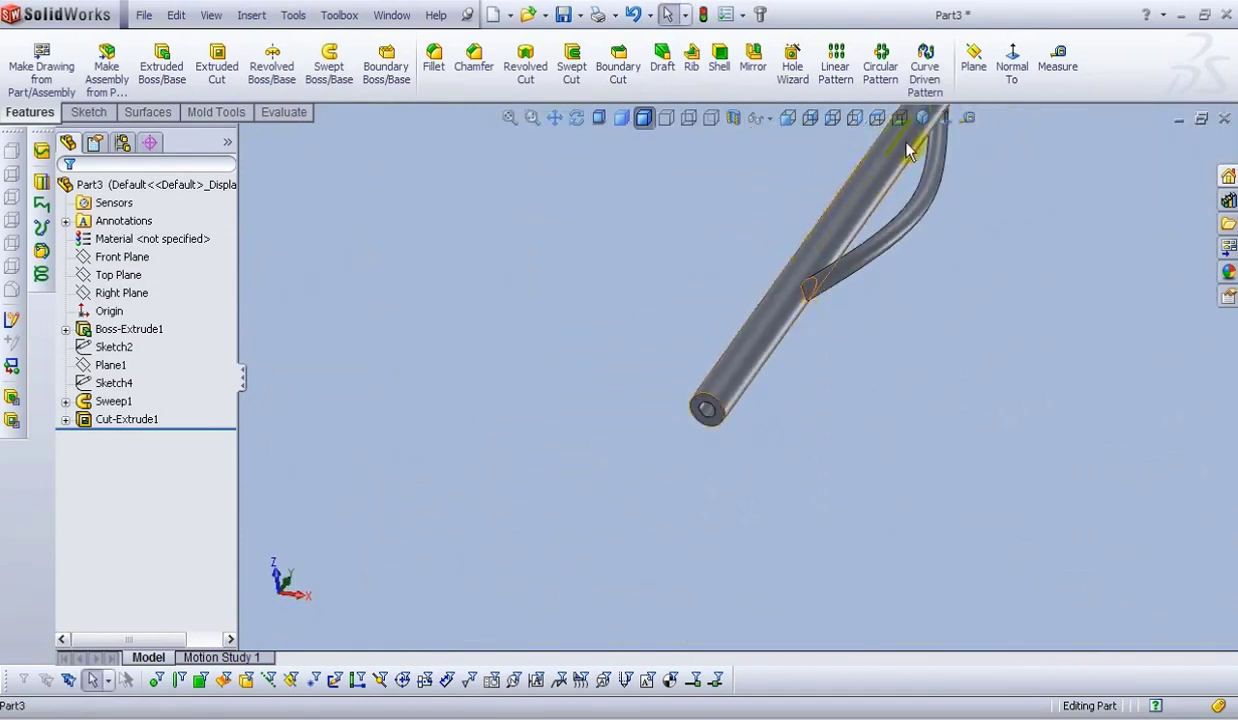
- Start a constant-radius 1 mm fillet and select the edge where the curved bar's upper end meets the rod
{"action": "left_click", "coordinate": [922, 118]}
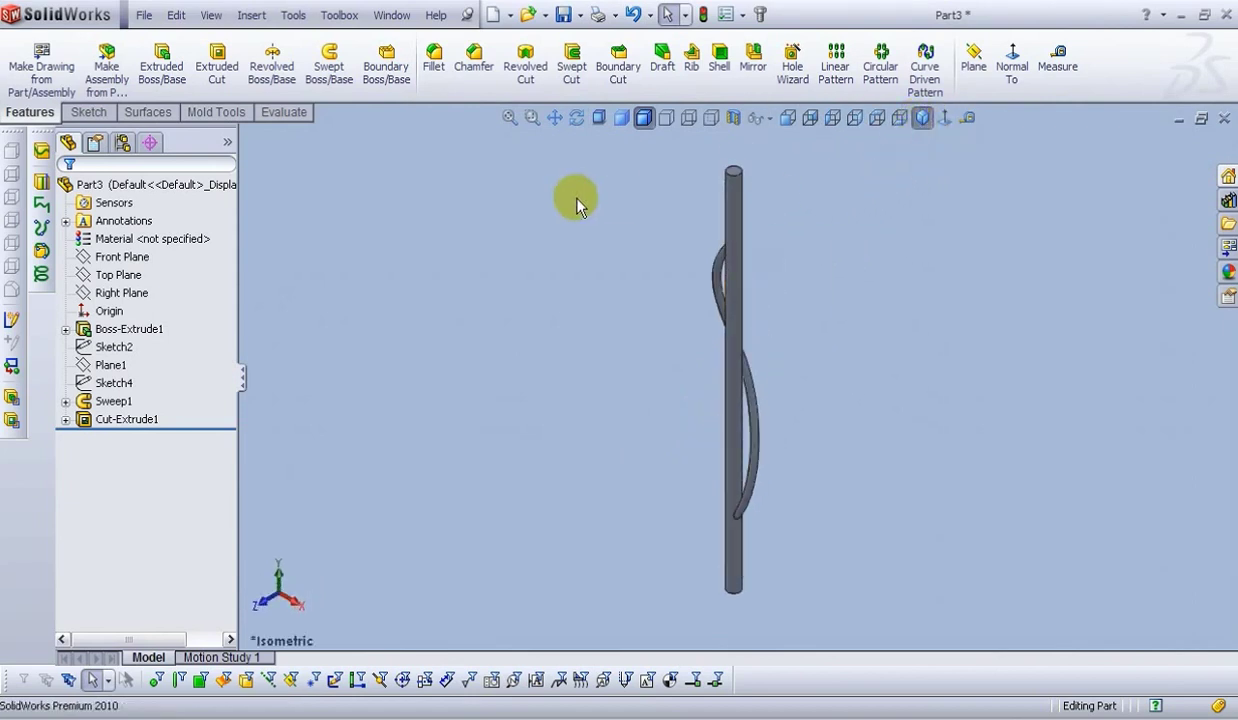
{"action": "left_click", "coordinate": [433, 58]}
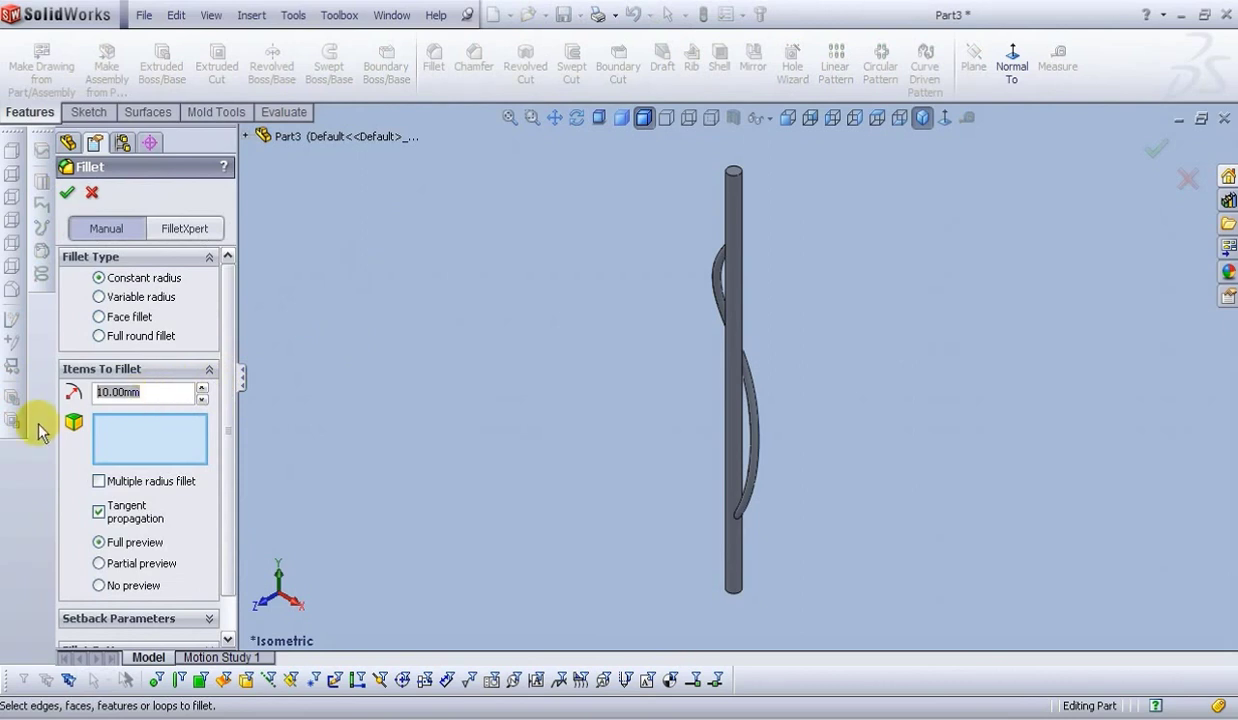
{"action": "type", "text": "1"}
{"action": "key", "text": "Return"}
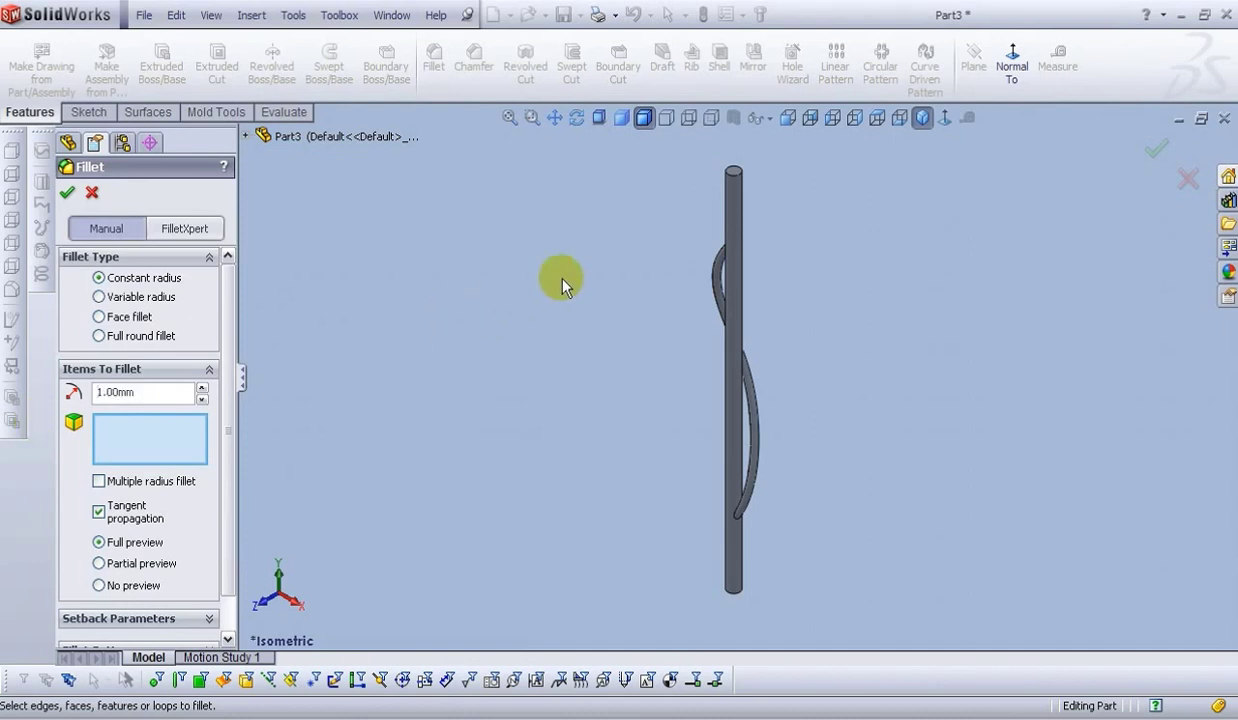
{"action": "scroll", "coordinate": [712, 275], "scroll_direction": "down", "scroll_amount": 3}
{"action": "scroll", "coordinate": [810, 258], "scroll_direction": "down", "scroll_amount": 2}
{"action": "middle_click_drag", "start_coordinate": [821, 262], "coordinate": [607, 418]}
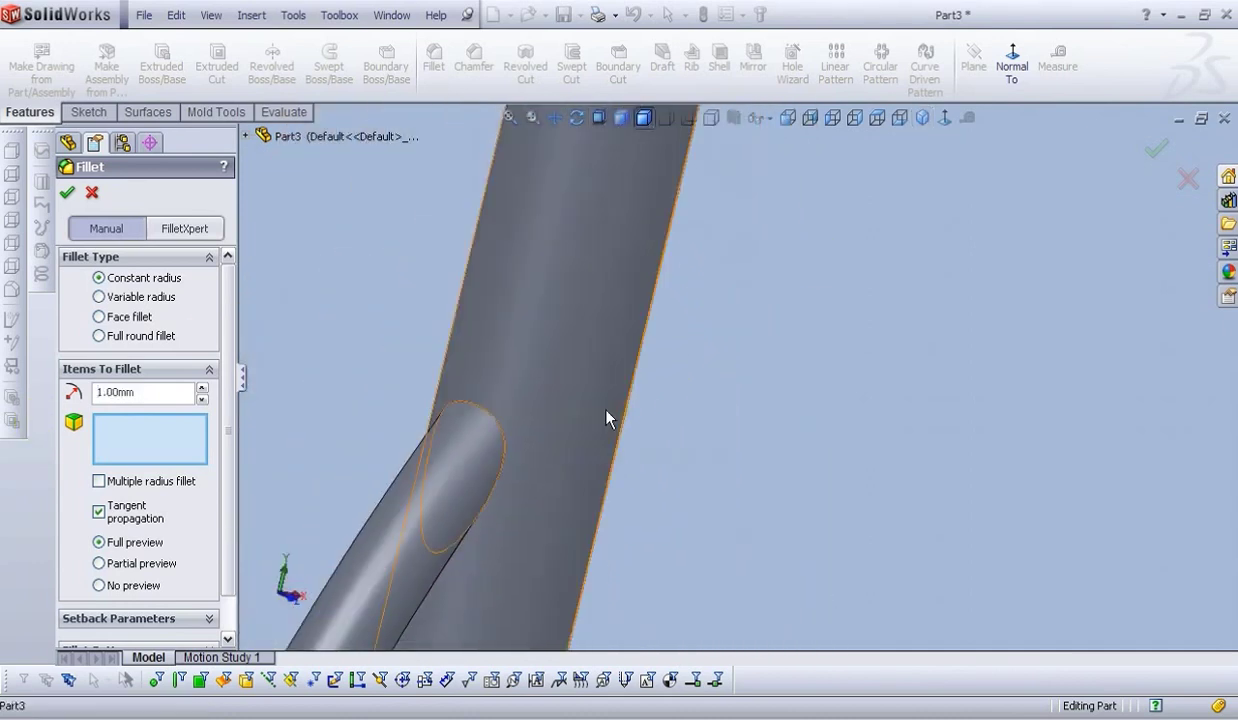
{"action": "left_click", "coordinate": [501, 440]}
{"action": "scroll", "coordinate": [600, 570], "scroll_direction": "up", "scroll_amount": 5}
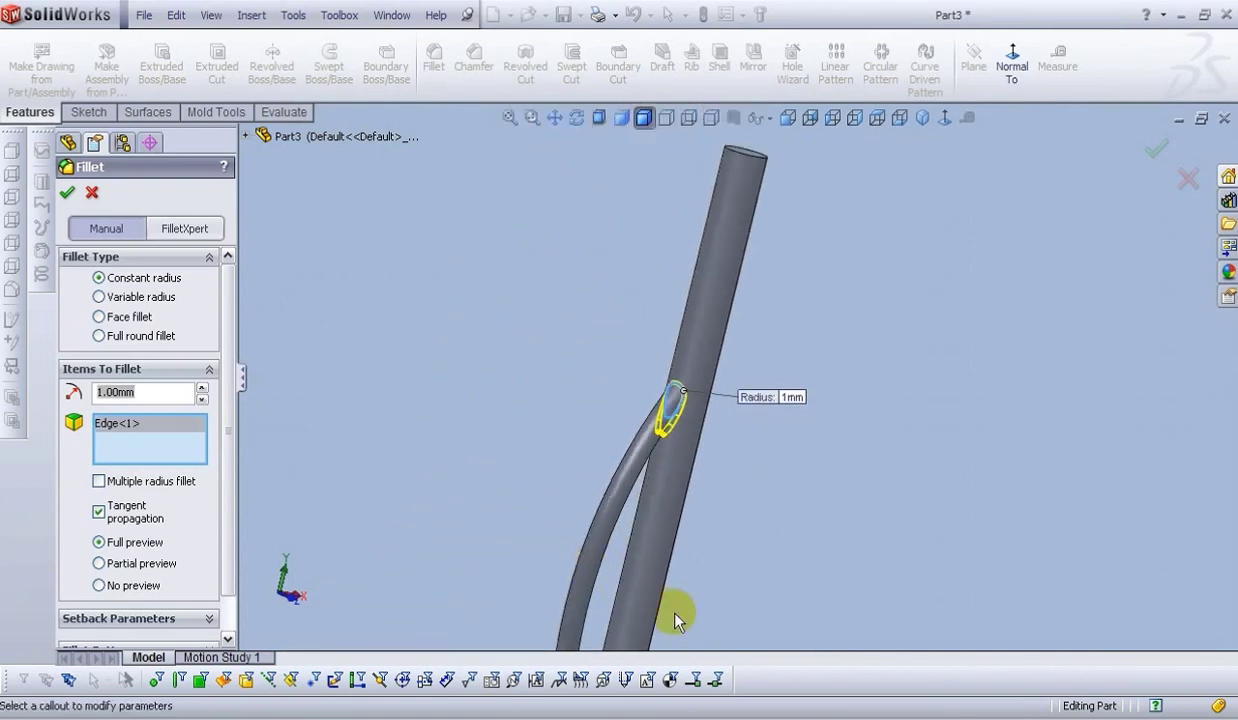
- Add the edge where the curved bar's lower end meets the rod and apply the fillet
{"action": "scroll", "coordinate": [669, 613], "scroll_direction": "up", "scroll_amount": 2}
{"action": "middle_click_drag", "start_coordinate": [669, 613], "coordinate": [674, 580]}
{"action": "scroll", "coordinate": [734, 398], "scroll_direction": "down", "scroll_amount": 8}
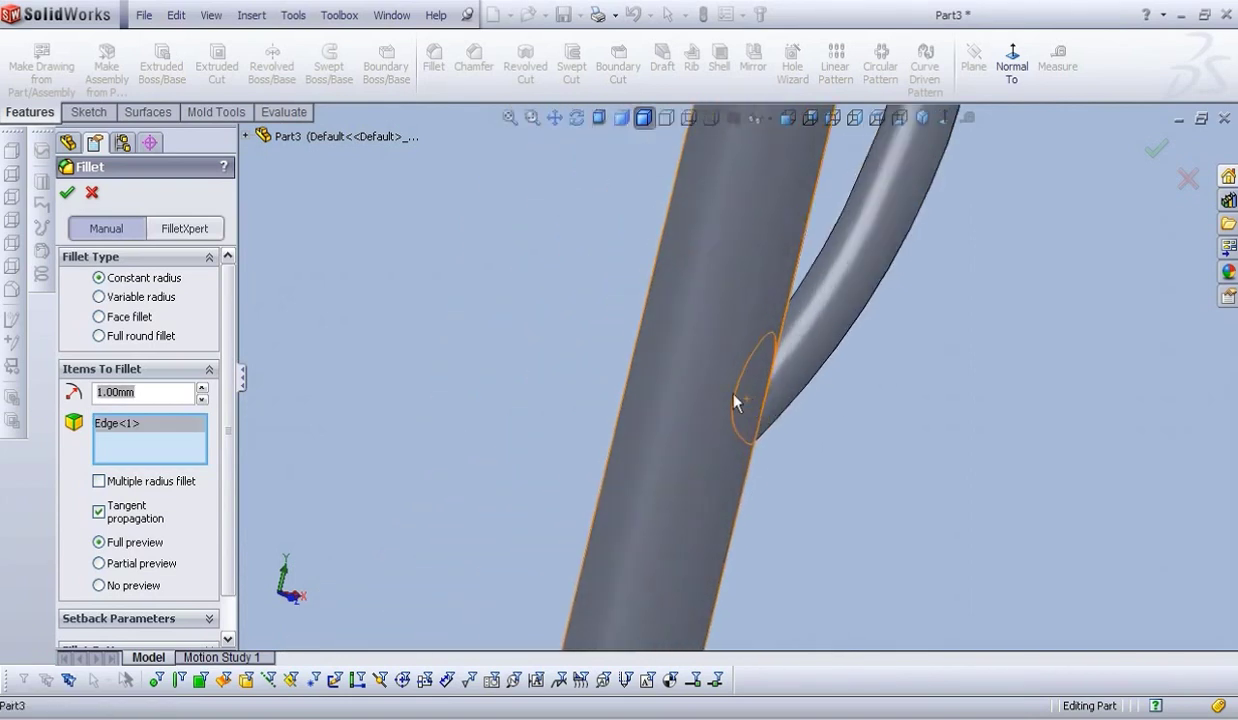
{"action": "middle_click_drag", "start_coordinate": [734, 401], "coordinate": [663, 425]}
{"action": "left_click", "coordinate": [805, 410]}
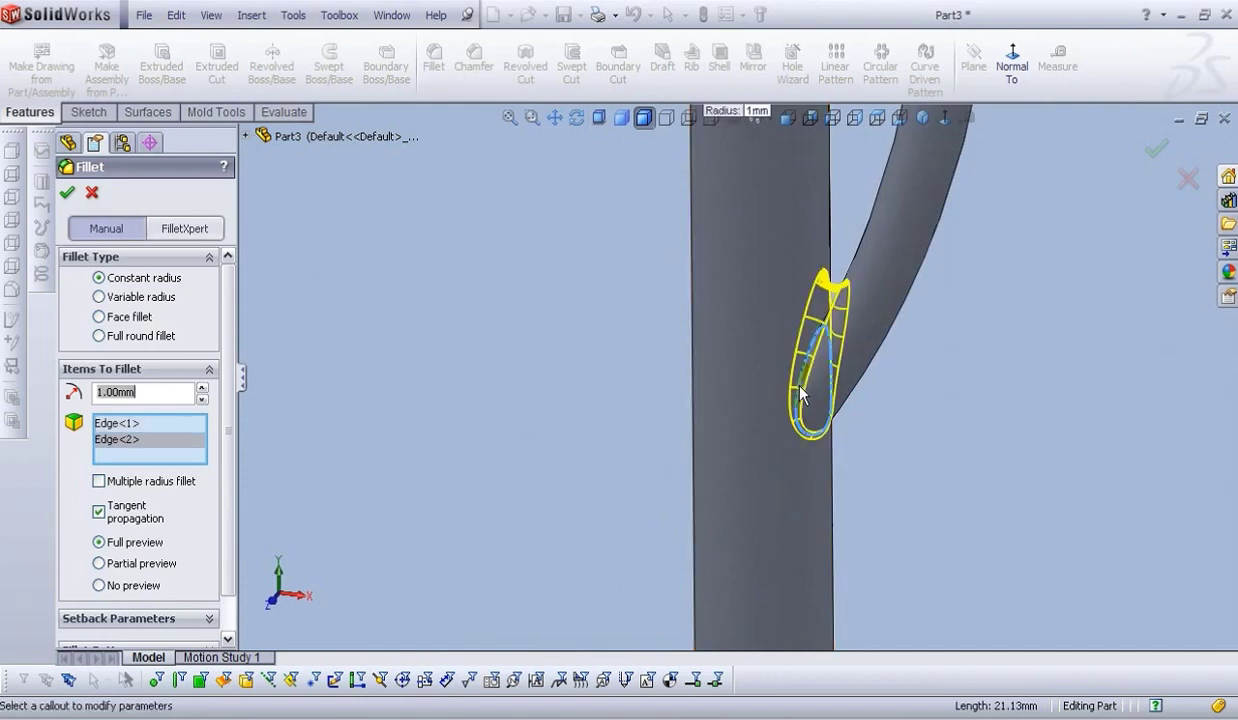
{"action": "left_click", "coordinate": [67, 192]}
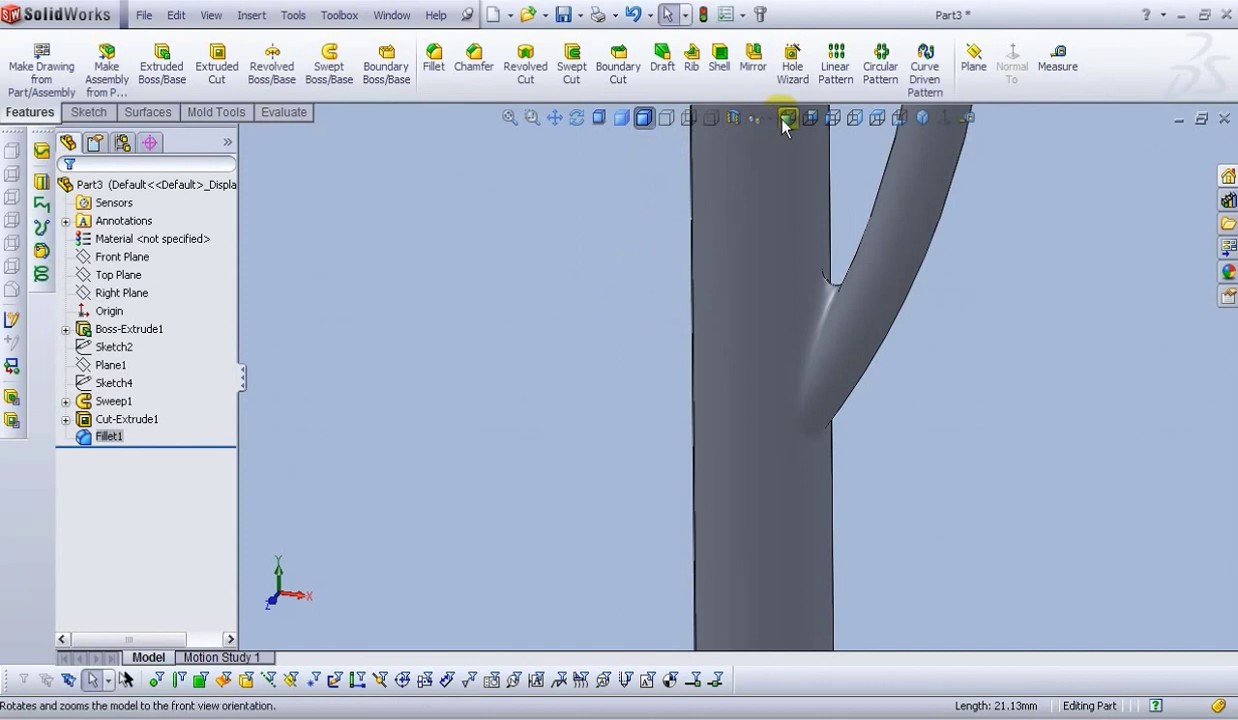
- Save the part as Holder in the Paper towel holder folder, with the model in isometric view
{"action": "left_click", "coordinate": [922, 118]}
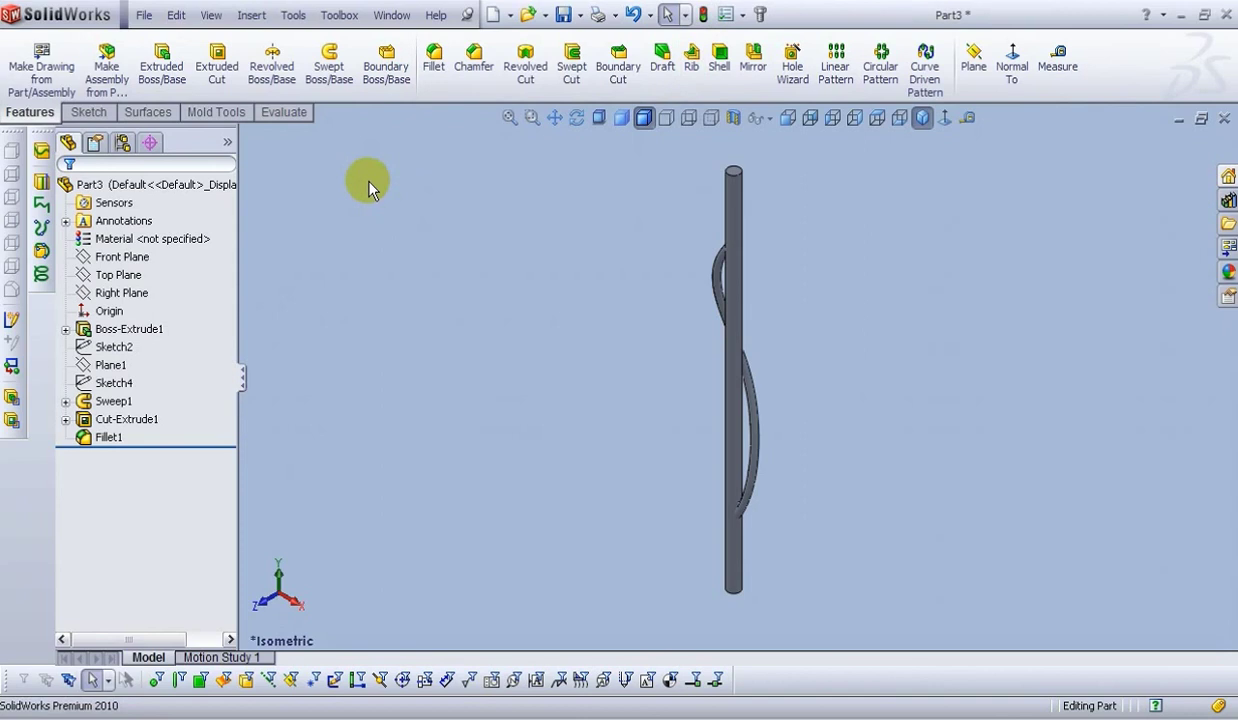
{"action": "left_click", "coordinate": [144, 15]}
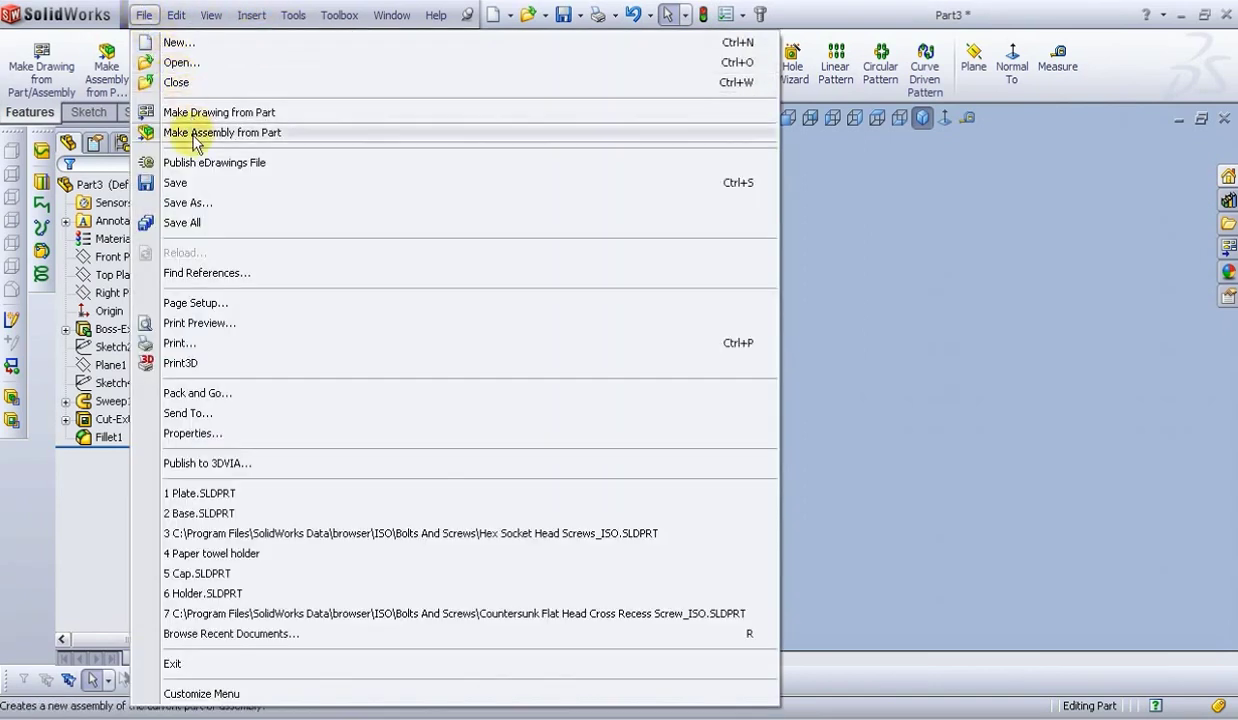
{"action": "left_click", "coordinate": [190, 201]}
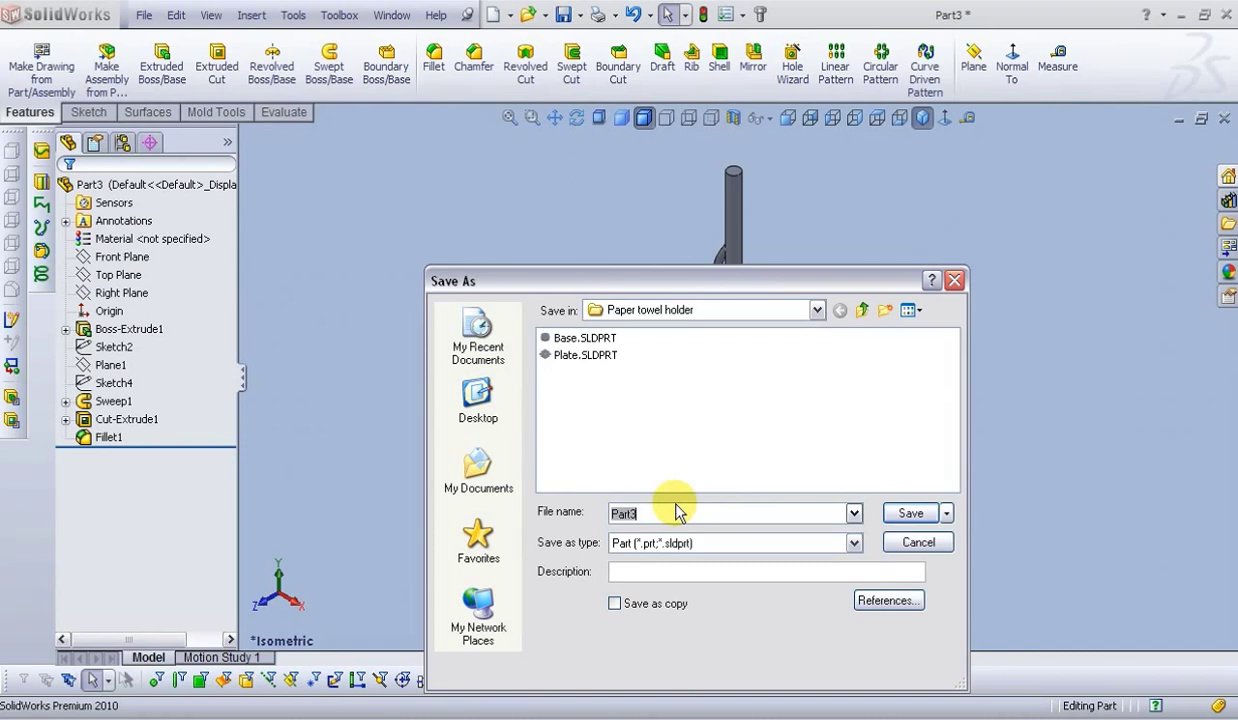
{"action": "type", "text": "Holder"}
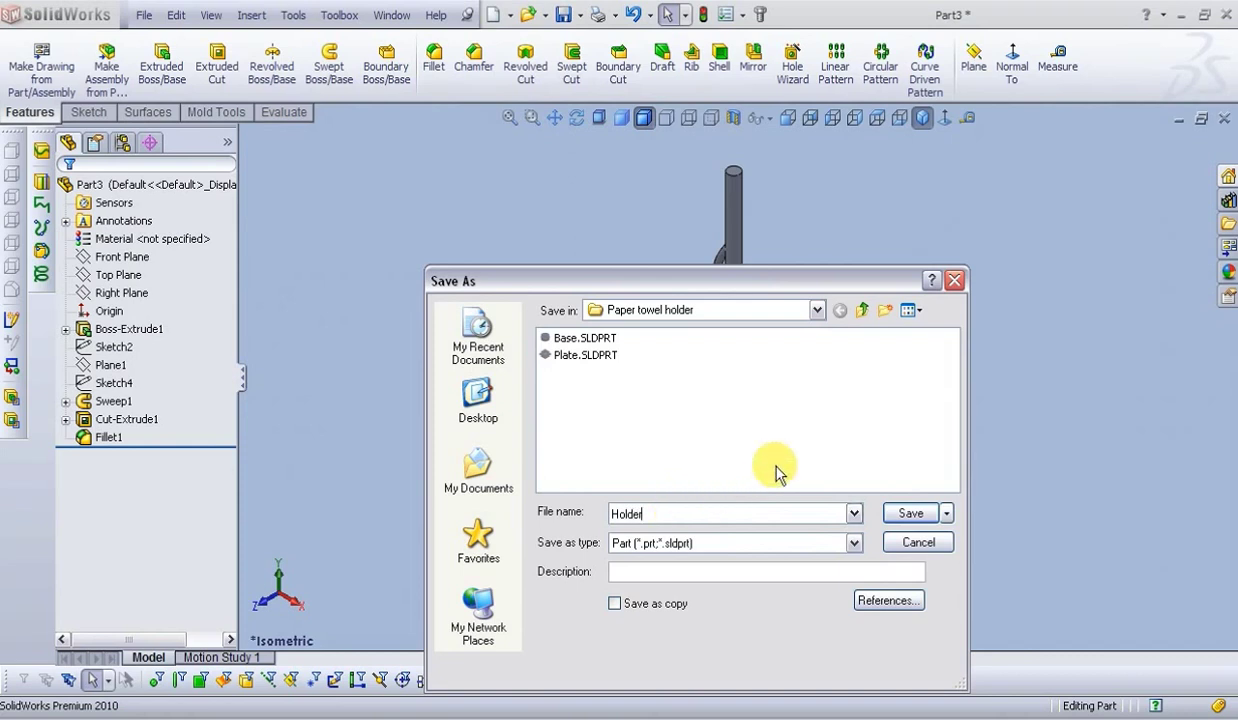
{"action": "left_click", "coordinate": [911, 516]}
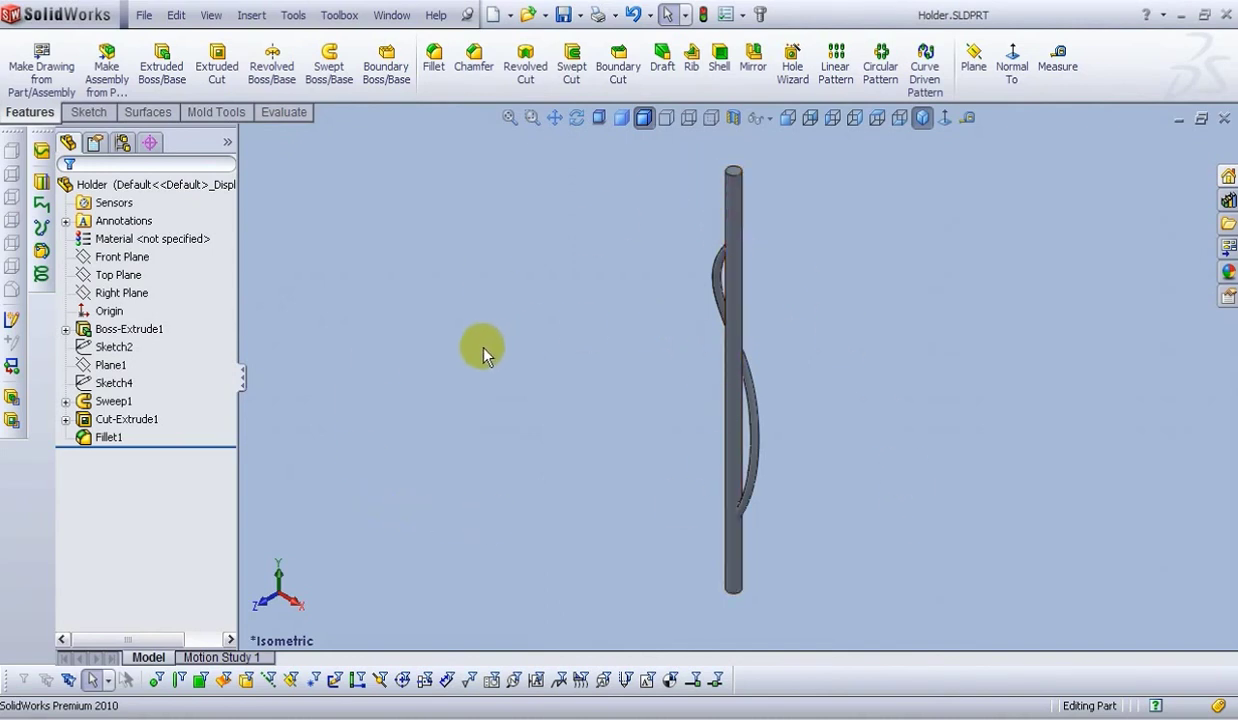
- Create a new part and start a sketch on its Front Plane
{"action": "left_click", "coordinate": [494, 16]}
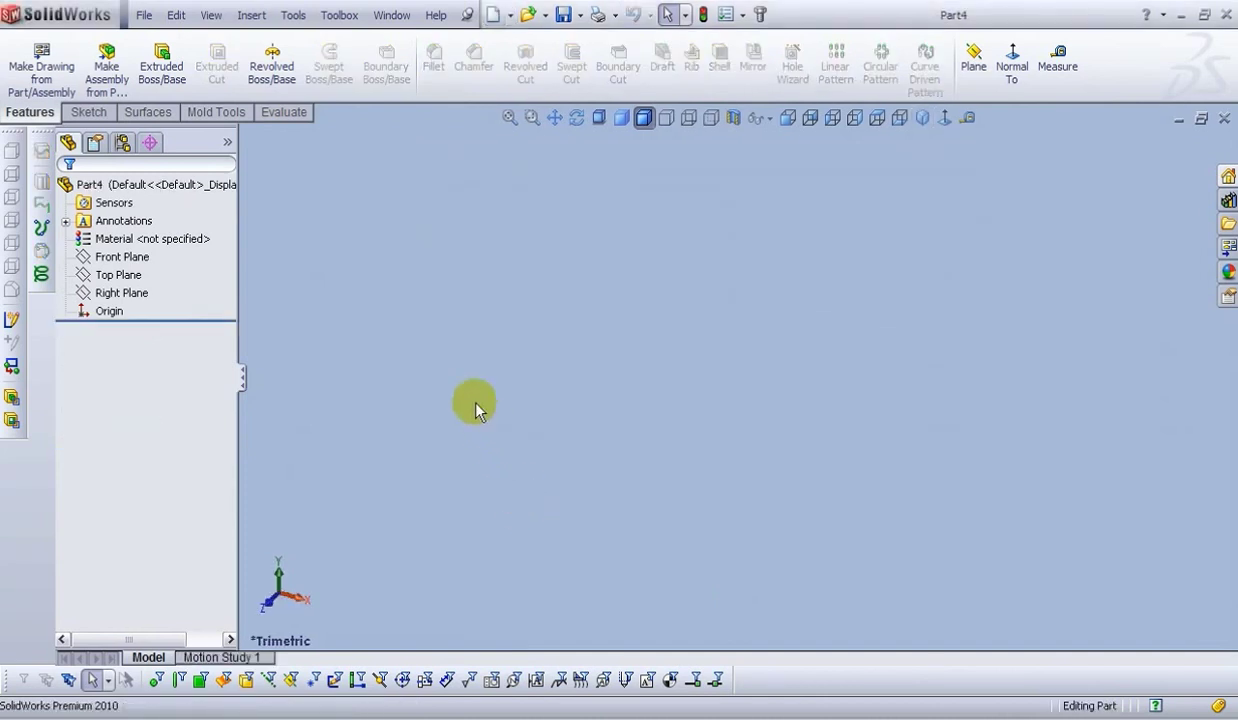
{"action": "left_click", "coordinate": [135, 255]}
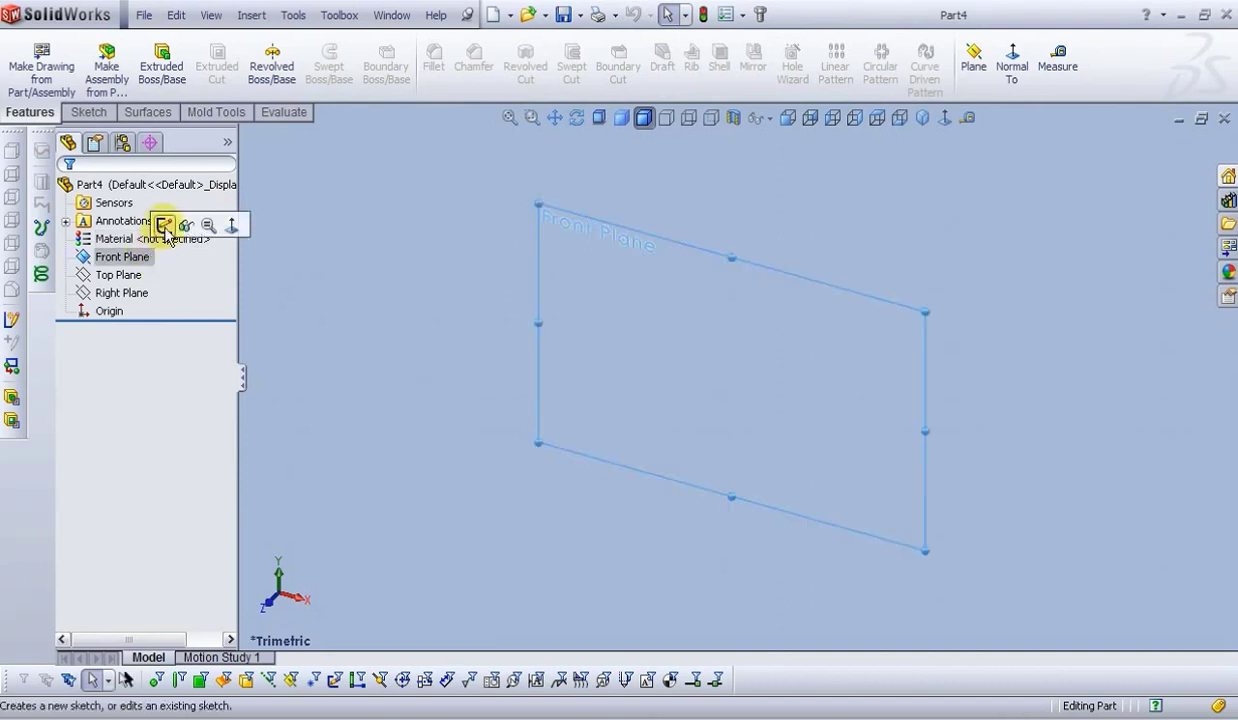
{"action": "left_click", "coordinate": [164, 225]}
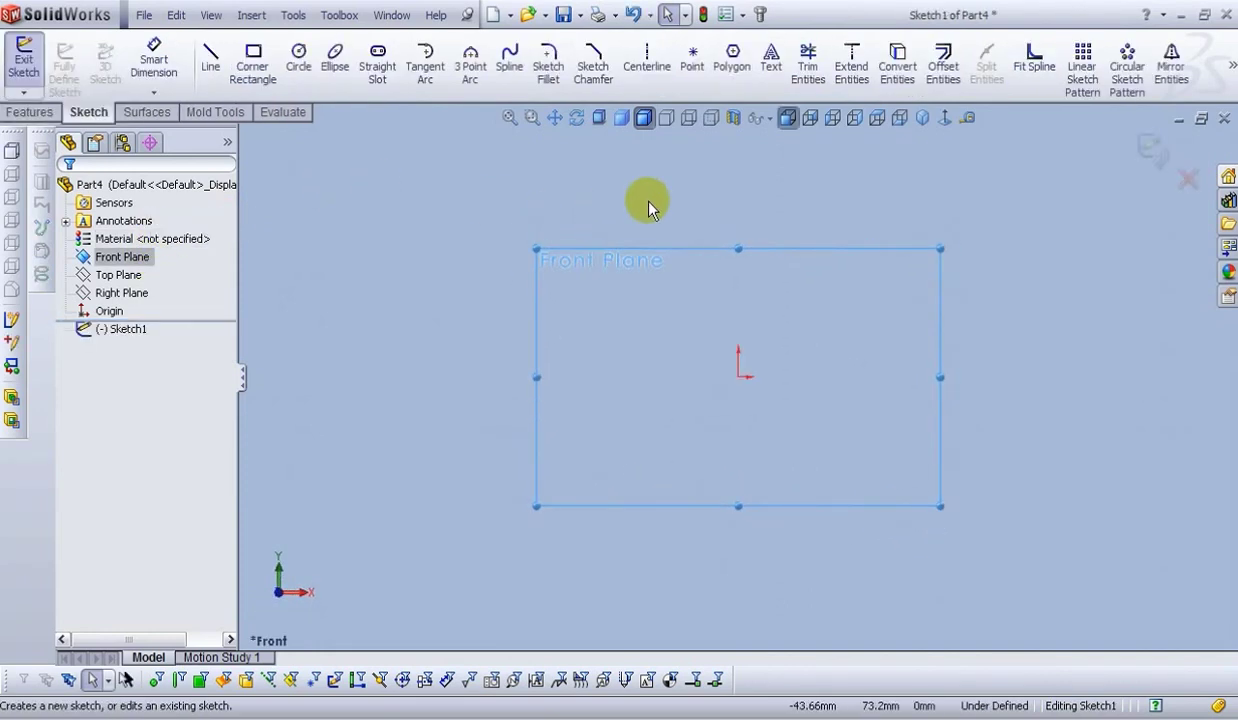
- Sketch a vertical centerline about 94 mm long upward from the origin
{"action": "left_click", "coordinate": [646, 62]}
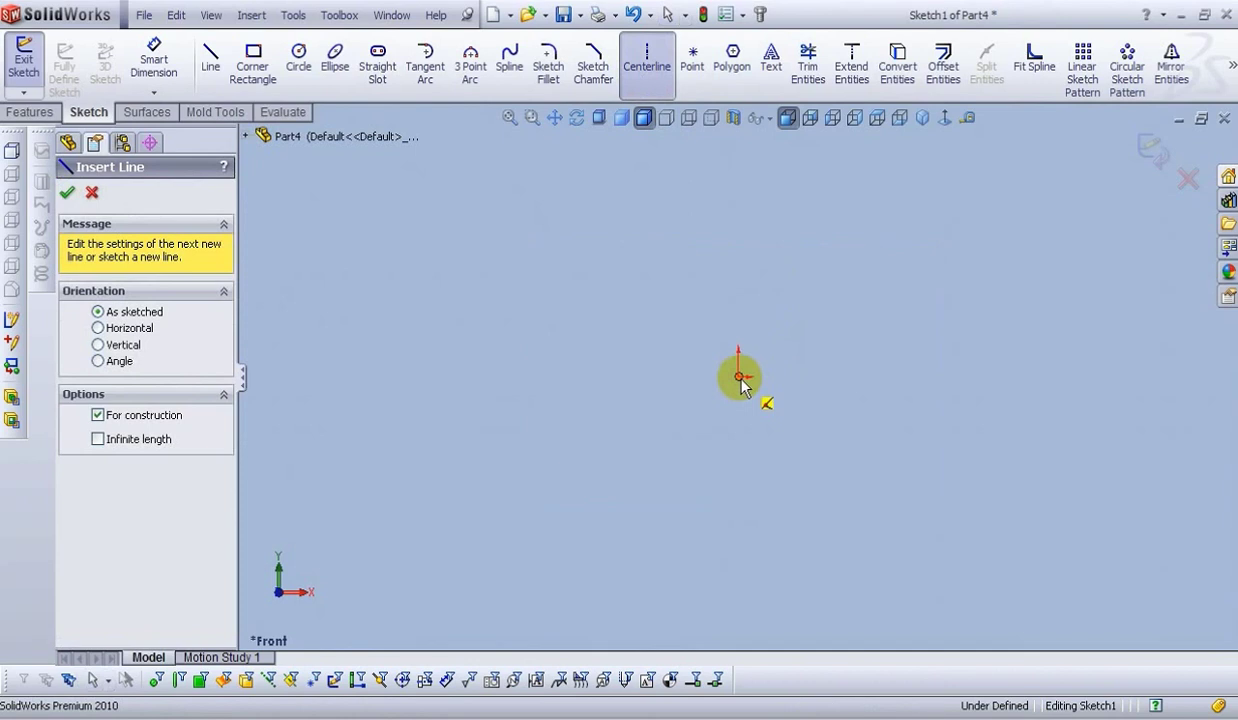
{"action": "left_click", "coordinate": [739, 377]}
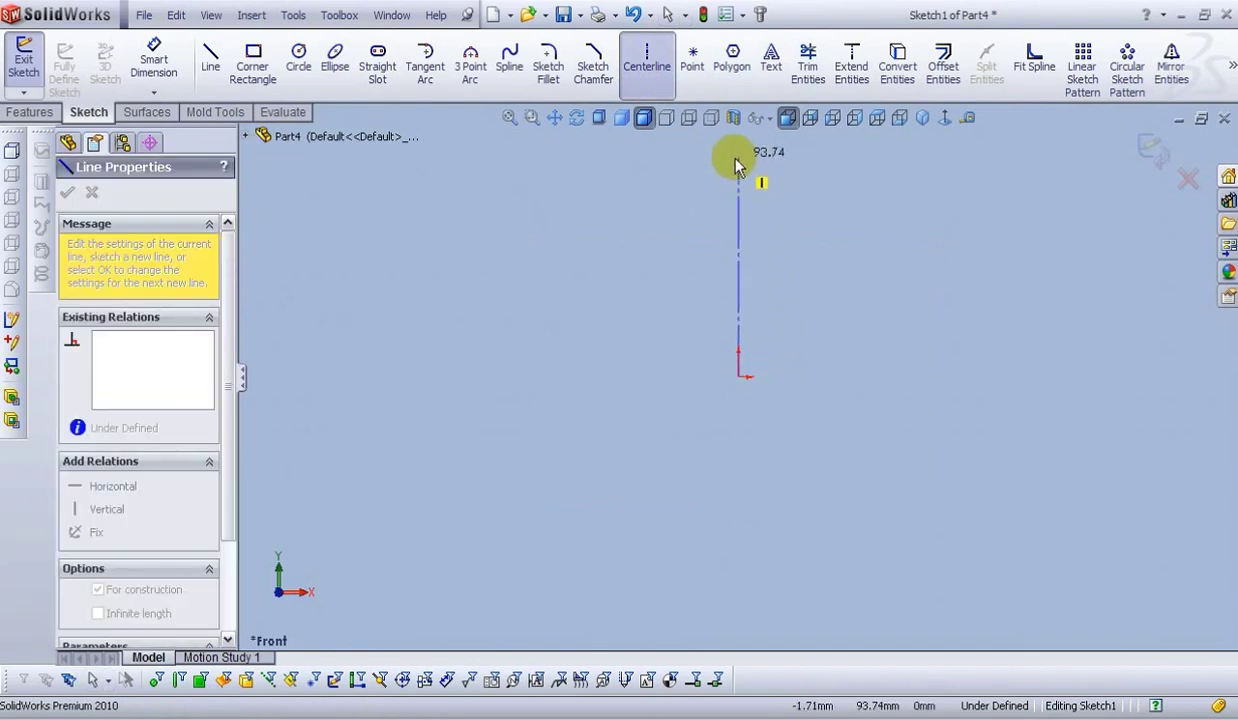
{"action": "left_click", "coordinate": [737, 165]}
{"action": "right_click", "coordinate": [738, 158]}
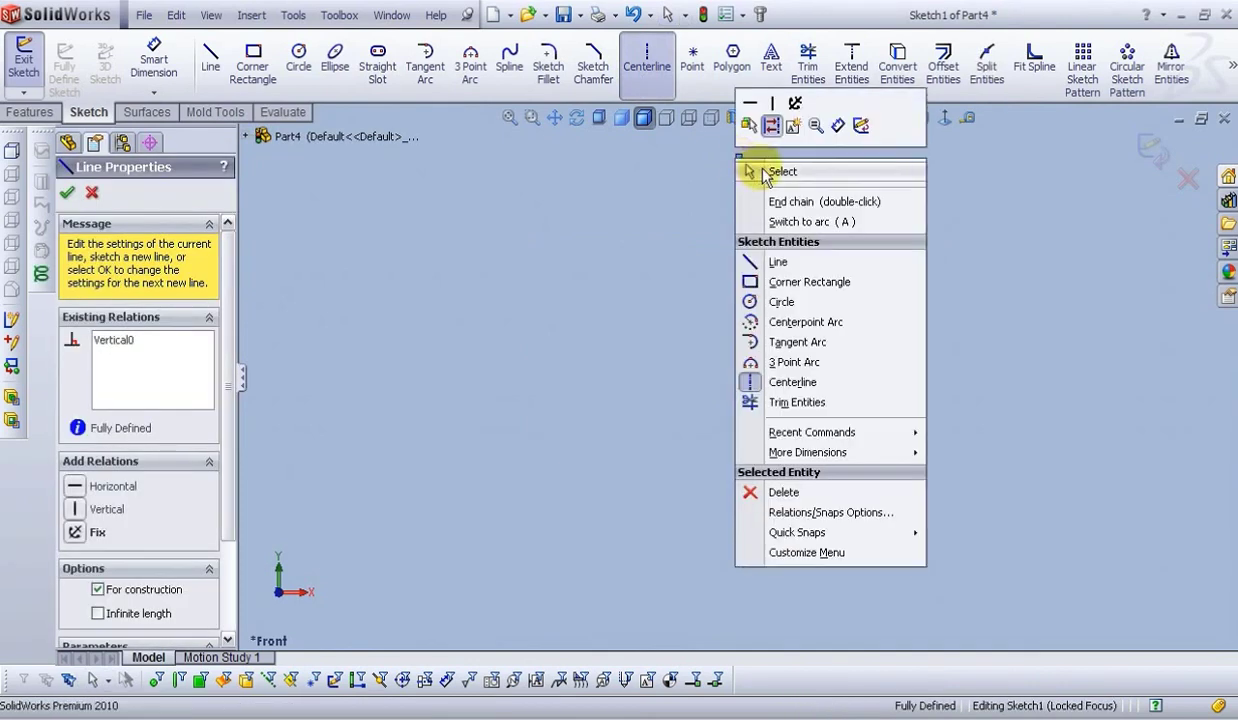
{"action": "left_click", "coordinate": [750, 172]}
{"action": "scroll", "coordinate": [781, 304], "scroll_direction": "up", "scroll_amount": 2}
{"action": "scroll", "coordinate": [781, 304], "scroll_direction": "down", "scroll_amount": 3}
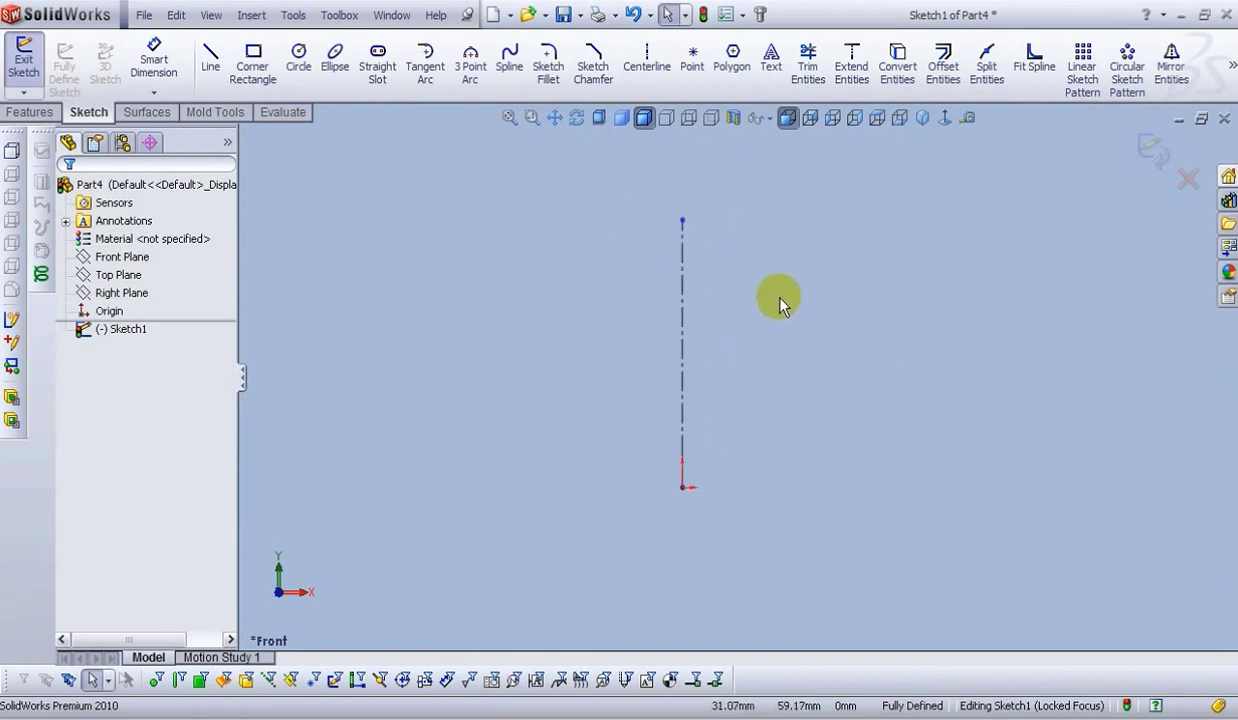
- Sketch a horizontal line about 22 mm long leftward from the origin, continued by a vertical line about 7 mm upward
{"action": "left_click", "coordinate": [211, 58]}
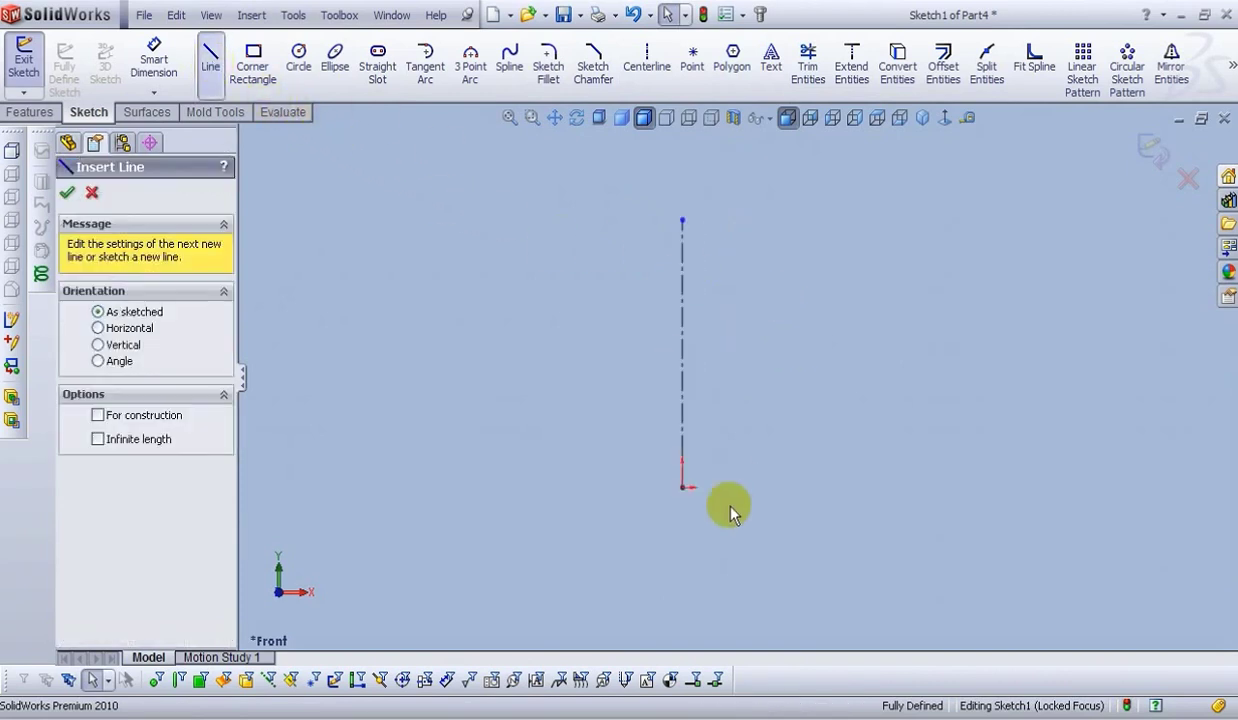
{"action": "left_click", "coordinate": [682, 488]}
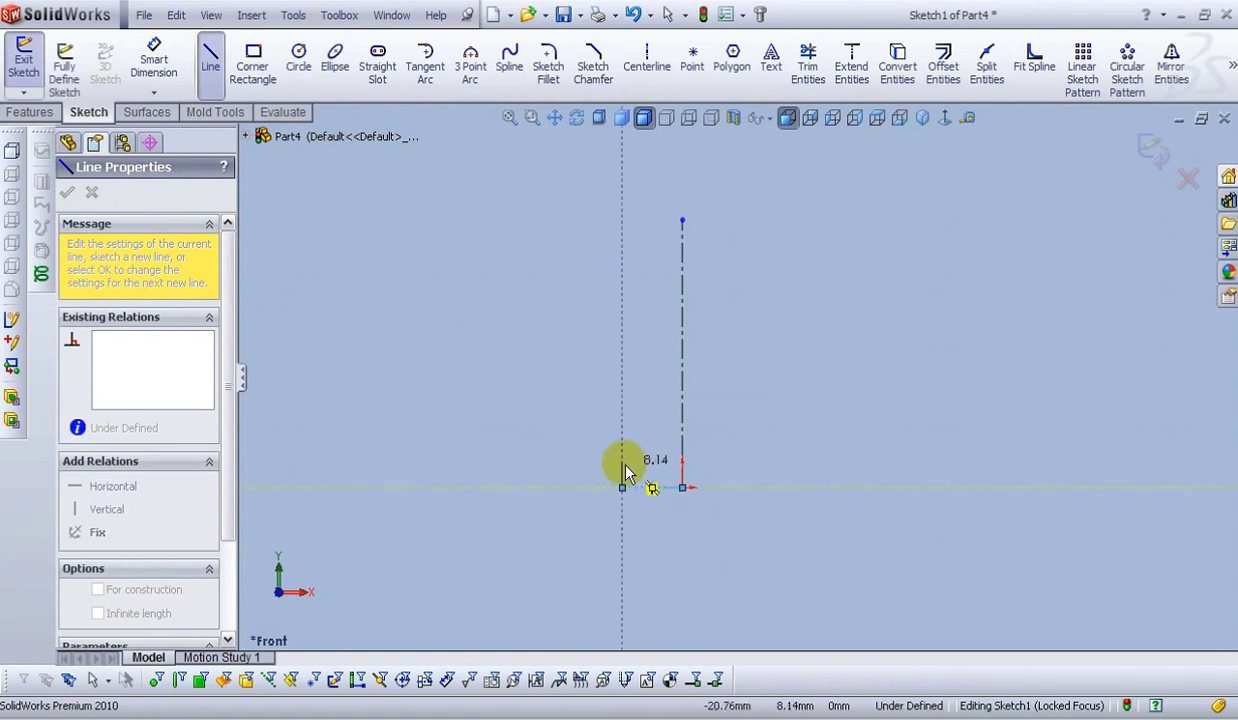
{"action": "left_click", "coordinate": [624, 472]}
{"action": "right_click", "coordinate": [624, 472]}
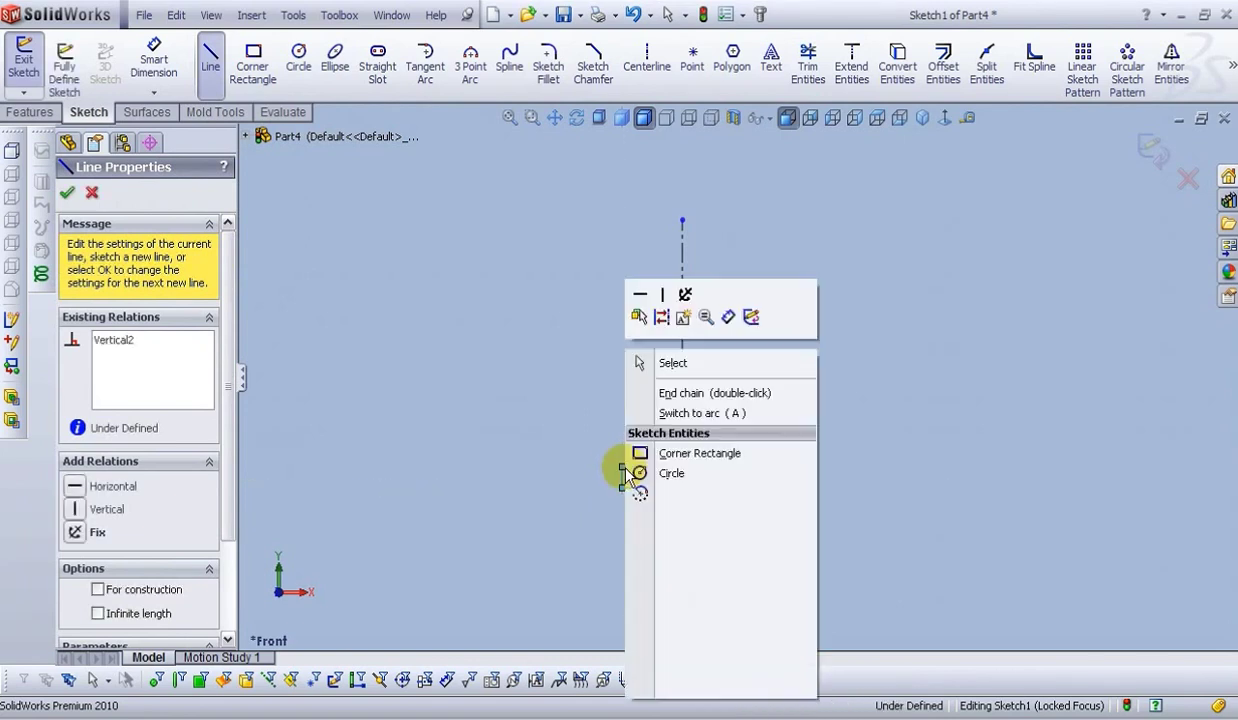
{"action": "left_click", "coordinate": [663, 390]}
{"action": "key", "text": "Escape"}
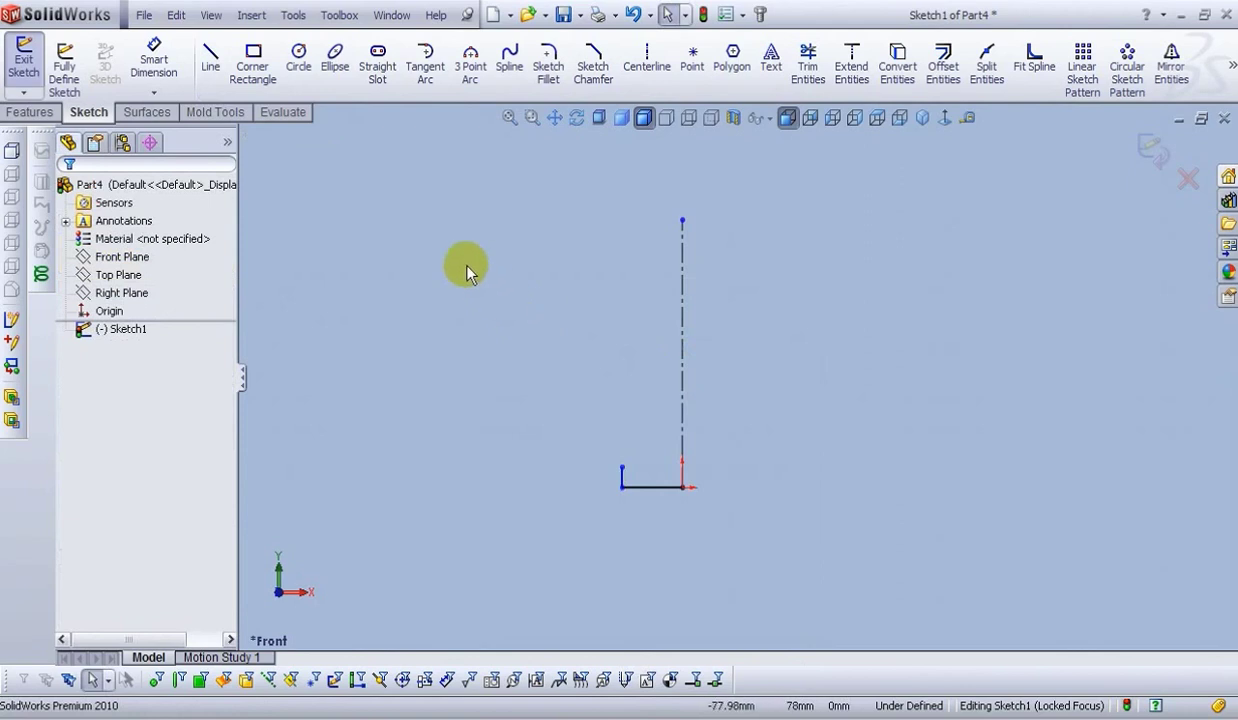
- Dimension the horizontal line to 20 mm and the short vertical line to 5 mm
{"action": "left_click", "coordinate": [154, 62]}
{"action": "left_click", "coordinate": [651, 487]}
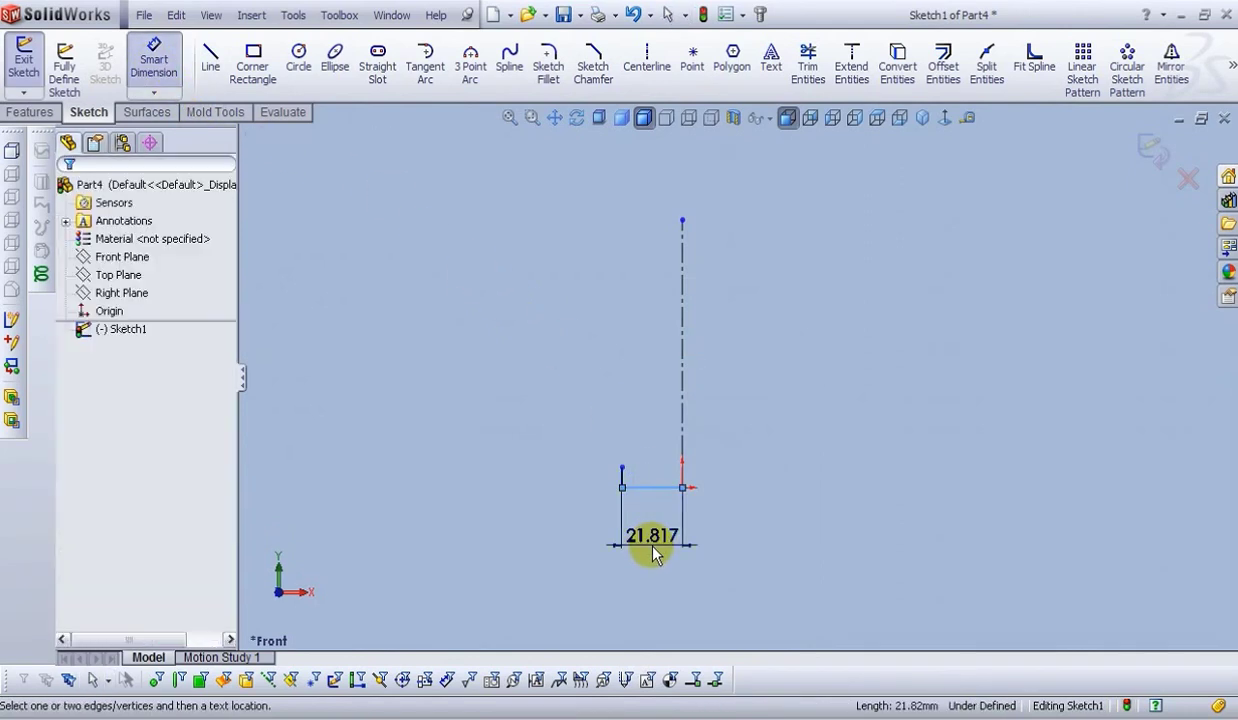
{"action": "left_click", "coordinate": [650, 548]}
{"action": "type", "text": "20"}
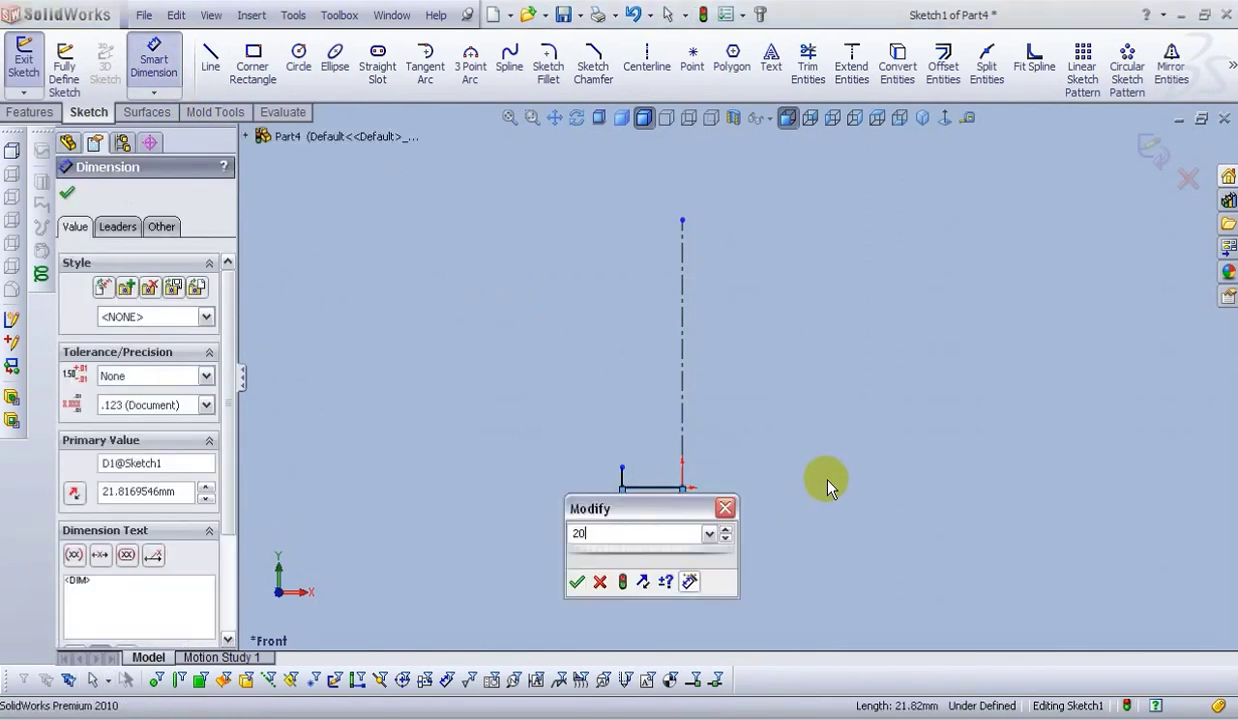
{"action": "key", "text": "Return"}
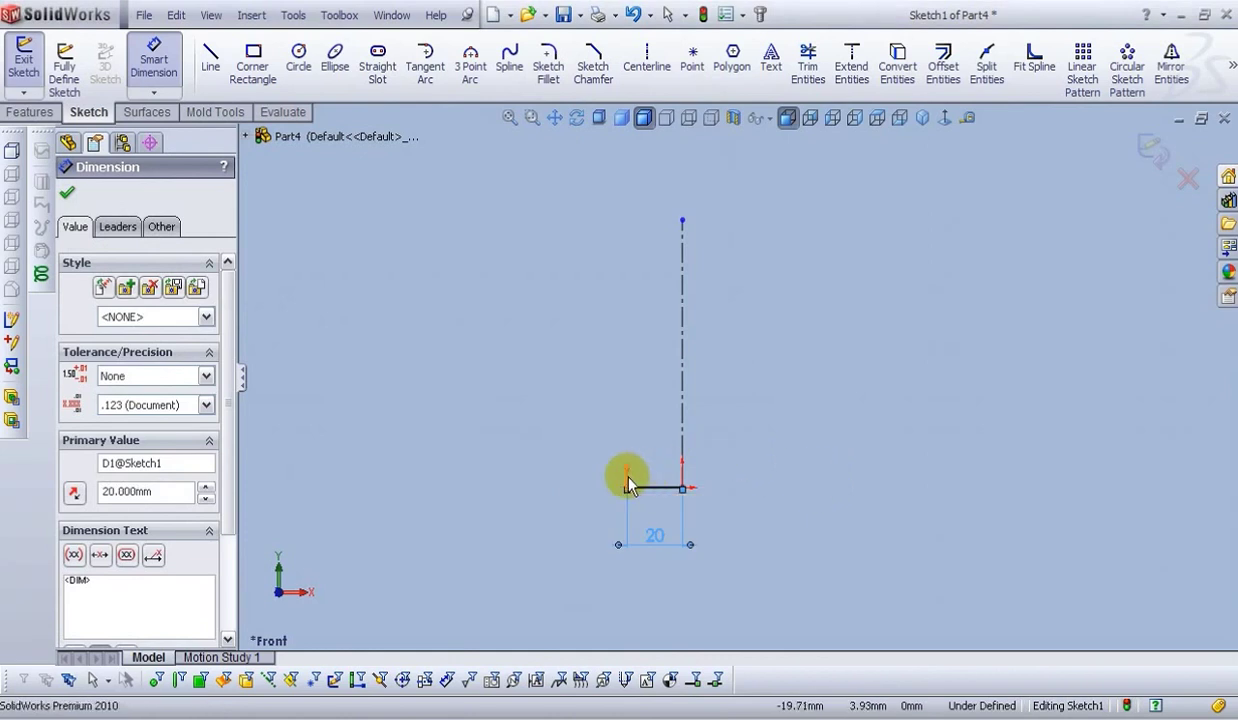
{"action": "left_click", "coordinate": [627, 477]}
{"action": "left_click", "coordinate": [553, 483]}
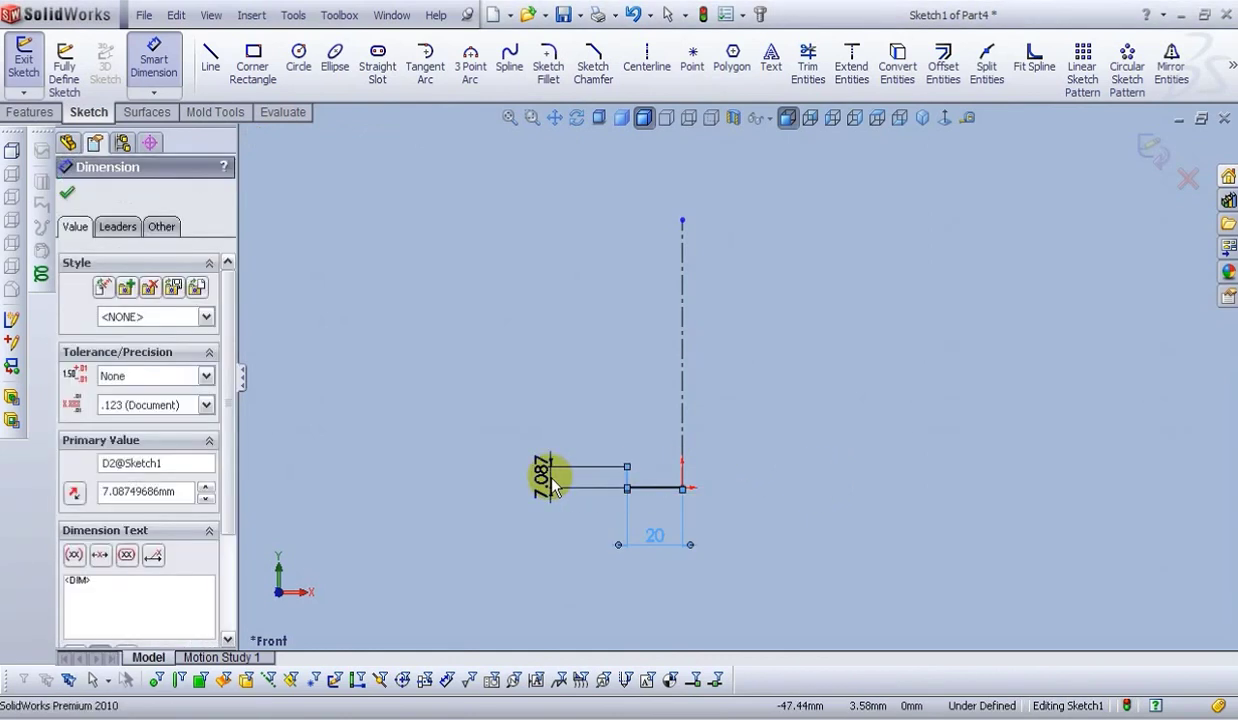
{"action": "type", "text": "5"}
{"action": "key", "text": "Return"}
{"action": "left_click", "coordinate": [460, 335]}
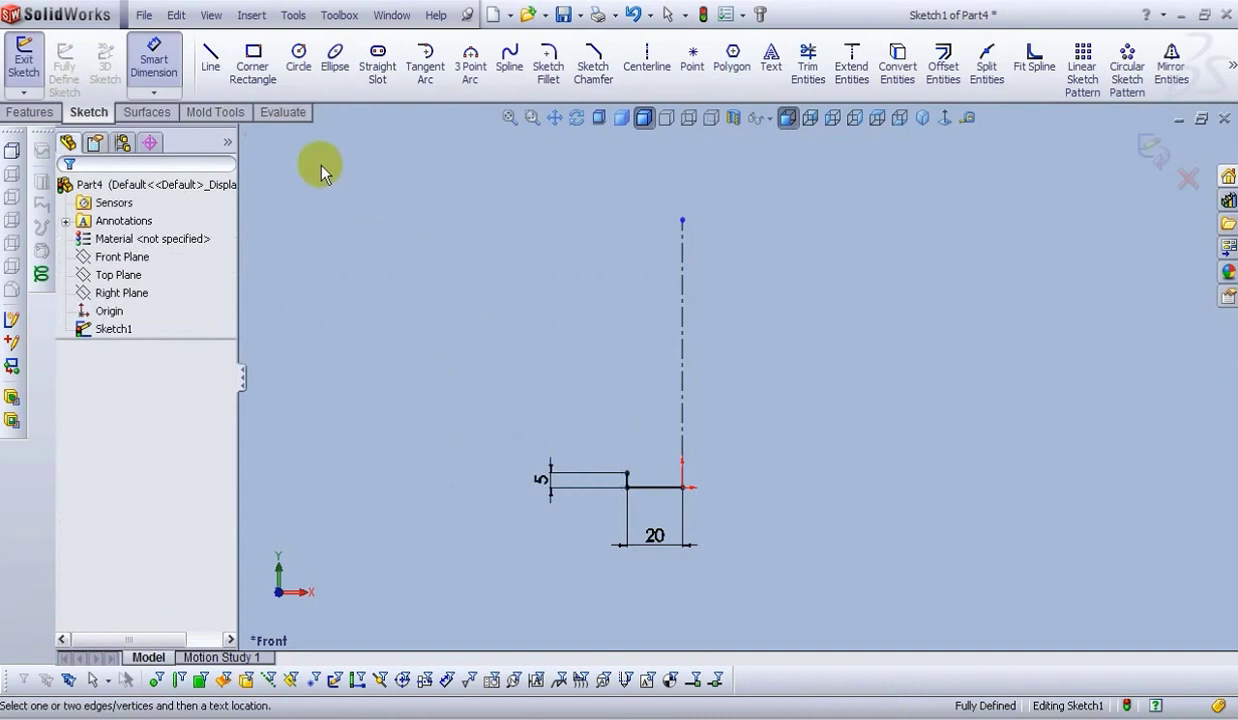
- Sketch a circle centred on the centerline above the origin and set its diameter to 30 mm
{"action": "left_click", "coordinate": [298, 60]}
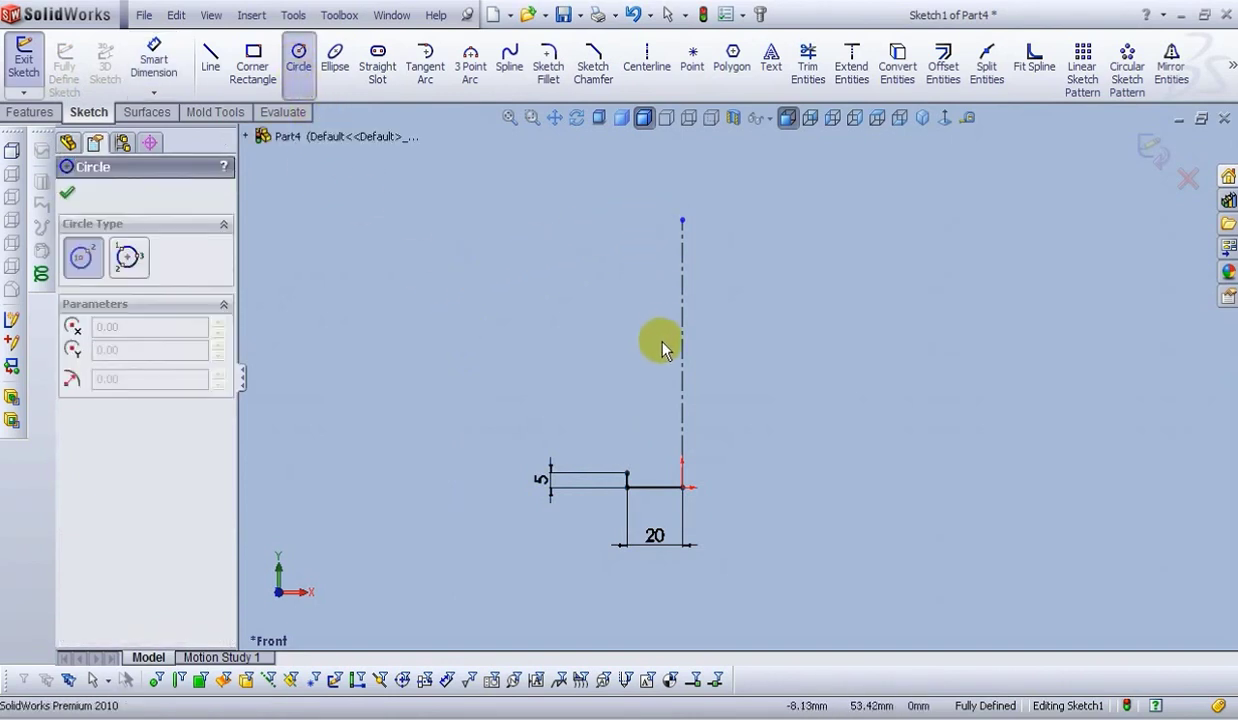
{"action": "left_click", "coordinate": [682, 398]}
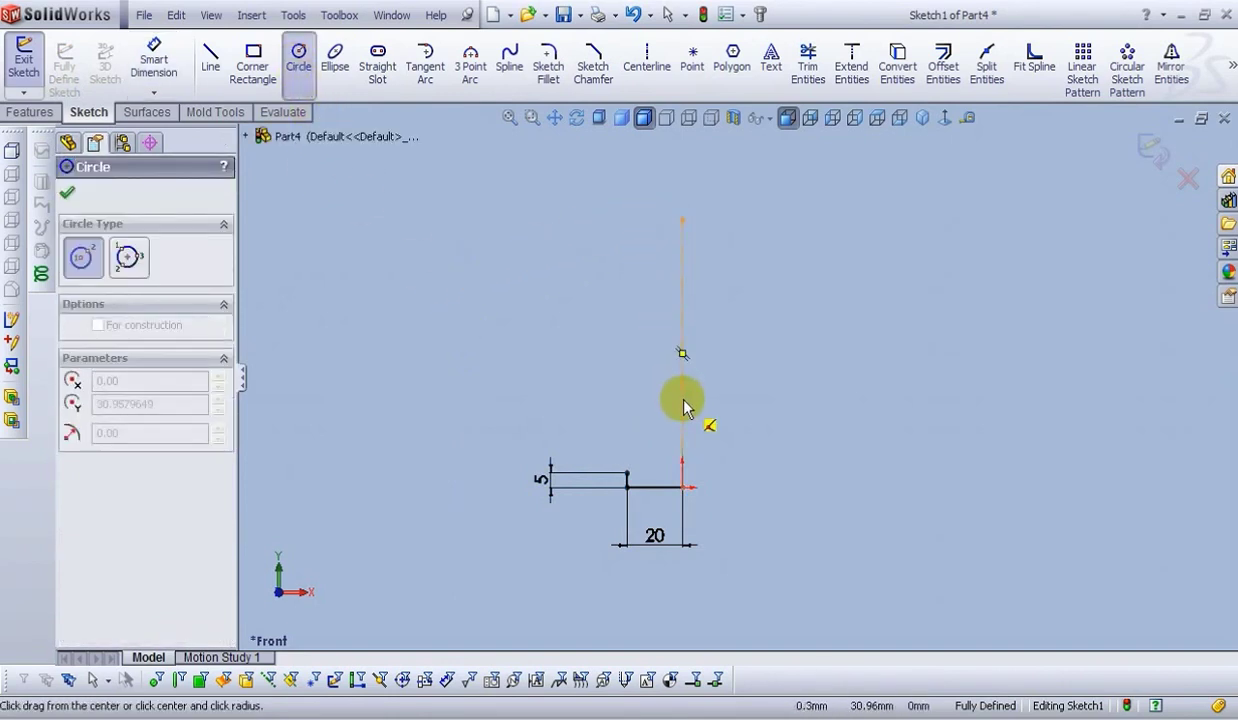
{"action": "left_click", "coordinate": [650, 338]}
{"action": "right_click_drag", "start_coordinate": [287, 130], "coordinate": [298, 69]}
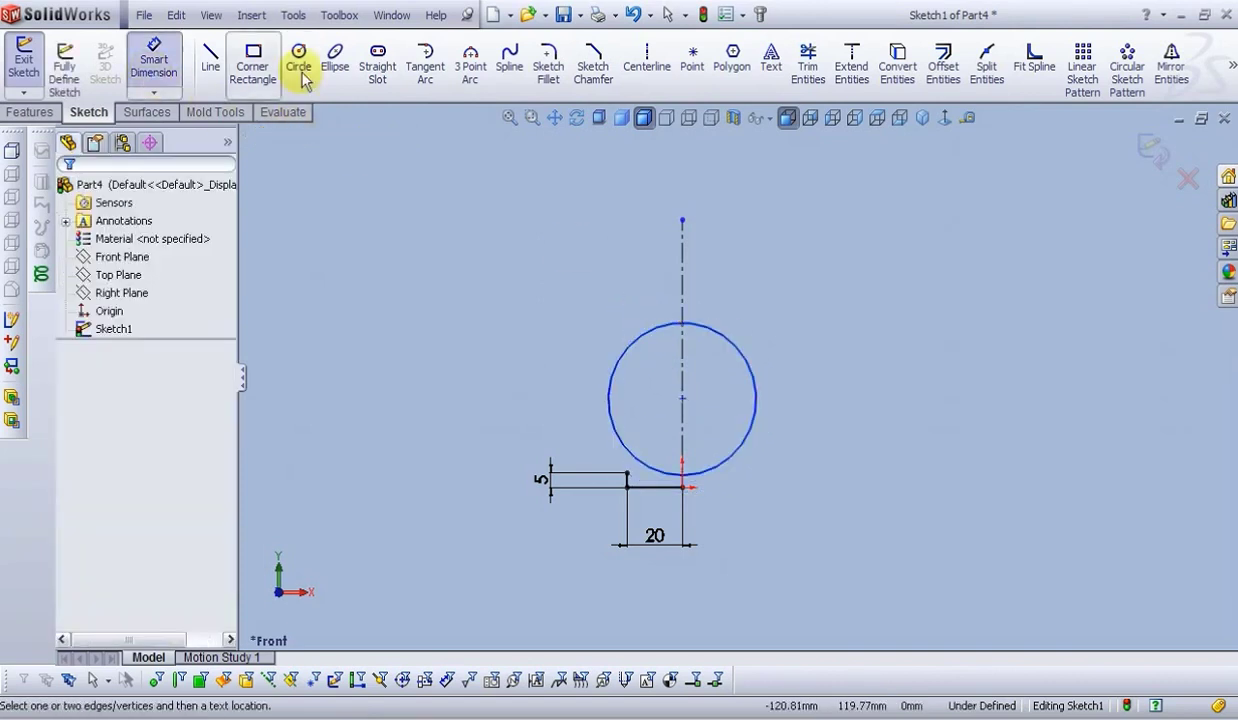
{"action": "left_click", "coordinate": [722, 330]}
{"action": "left_click", "coordinate": [800, 268]}
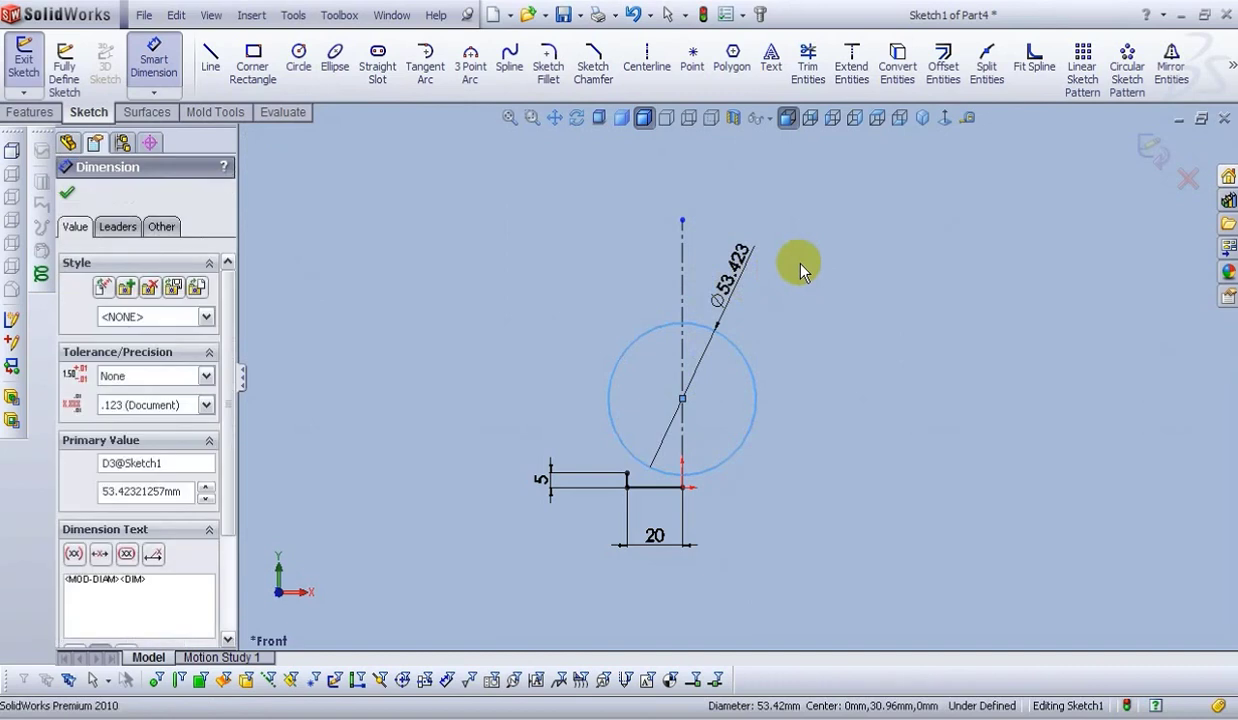
{"action": "type", "text": "30"}
{"action": "key", "text": "Return"}
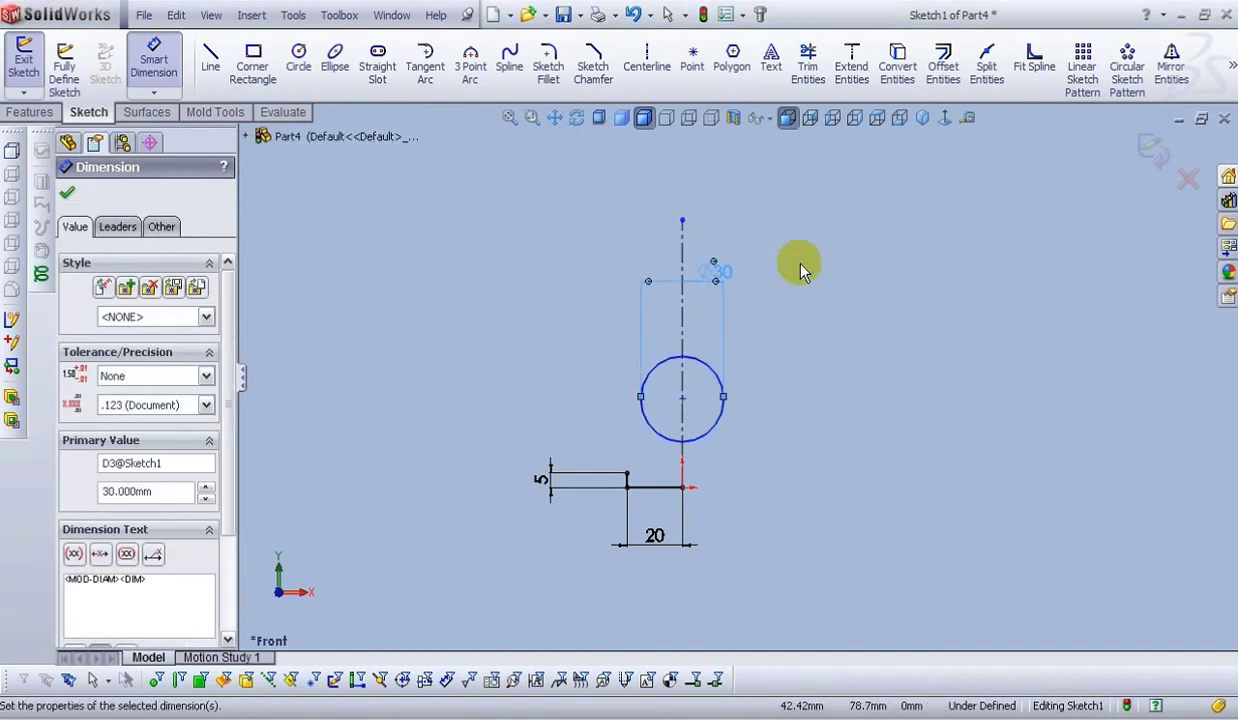
{"action": "left_click", "coordinate": [800, 268]}
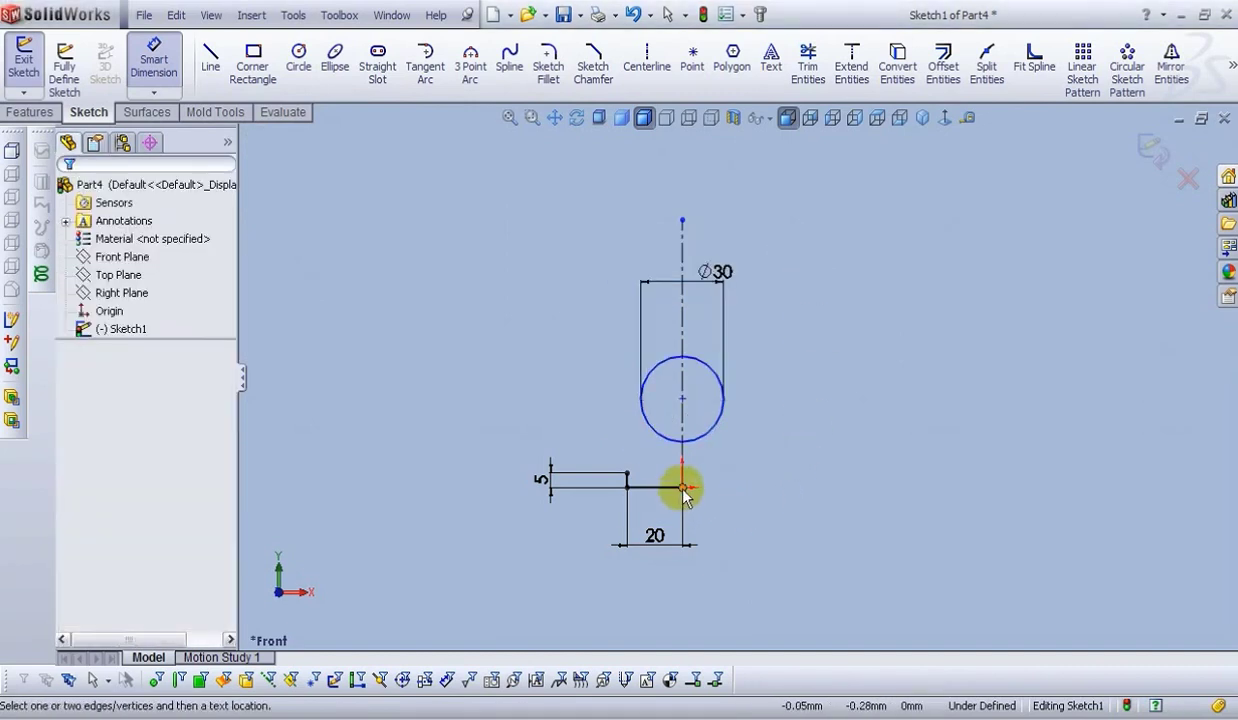
- Dimension the vertical distance from the origin to the circle's centre as 15 mm
{"action": "left_click", "coordinate": [683, 399]}
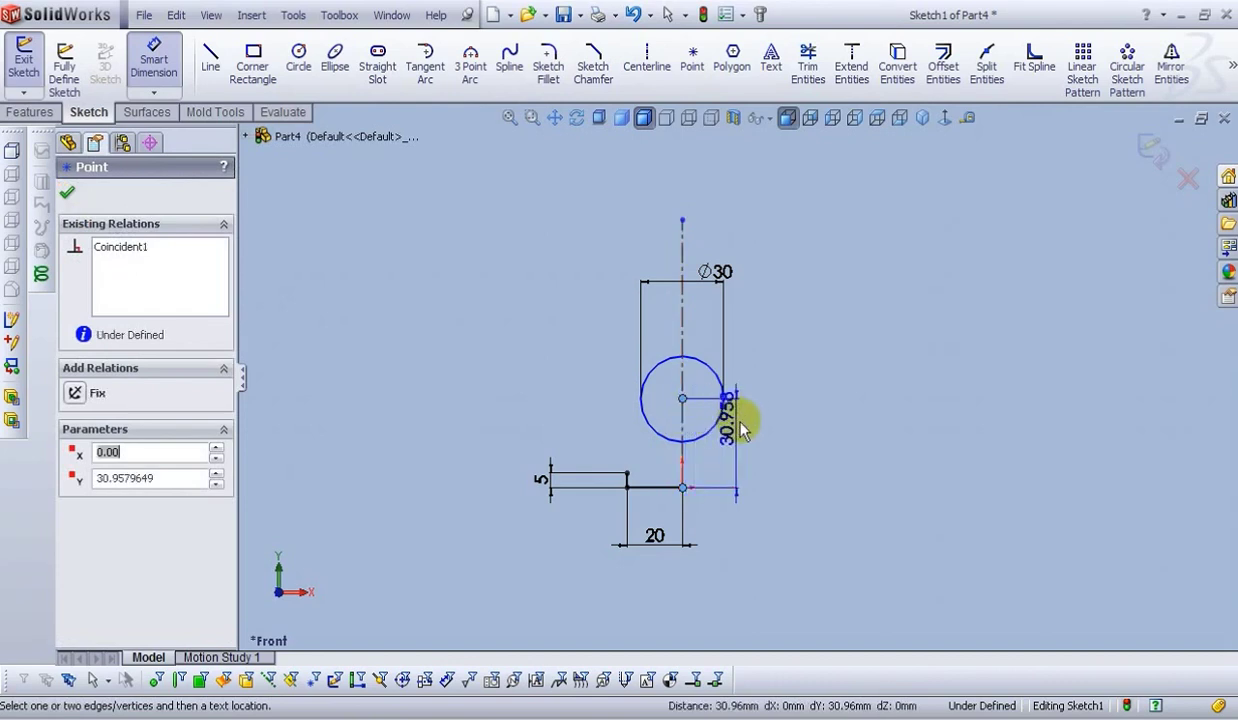
{"action": "left_click", "coordinate": [818, 425]}
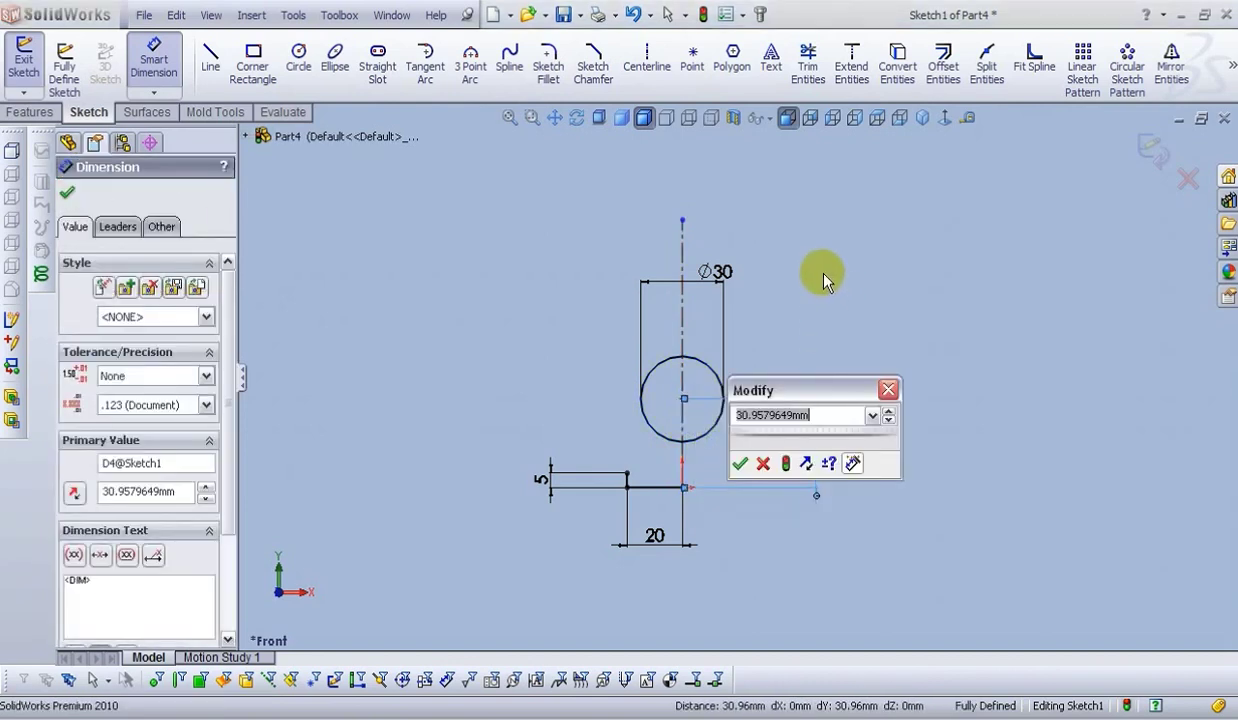
{"action": "type", "text": "15"}
{"action": "key", "text": "Return"}
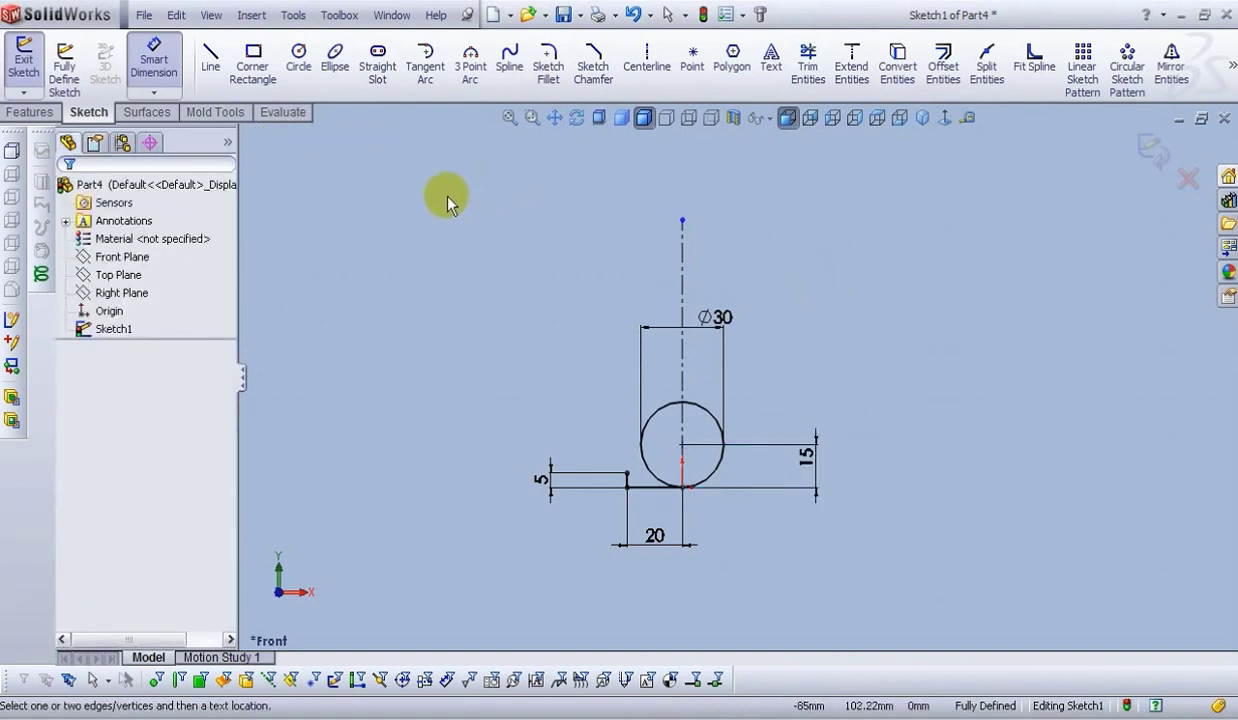
- Sketch a second circle to the left of the 30 mm circle, above the short vertical line, and set its diameter to 15 mm
{"action": "scroll", "coordinate": [716, 480], "scroll_direction": "down", "scroll_amount": 1}
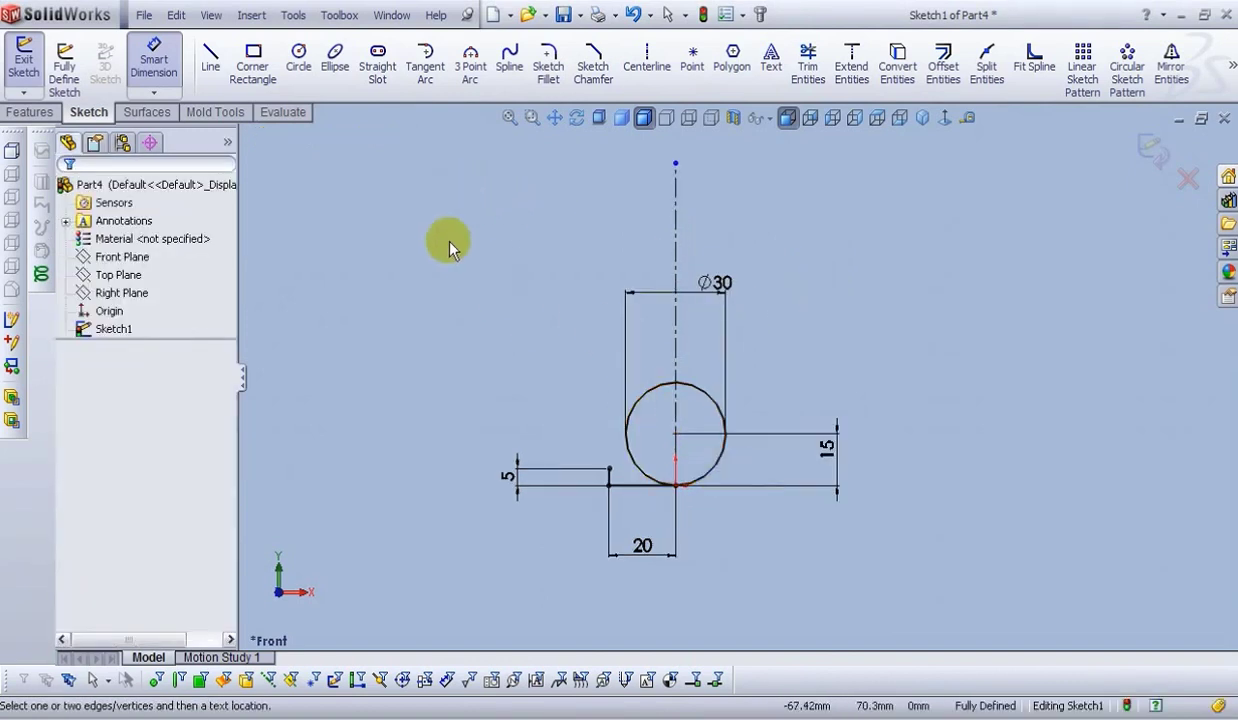
{"action": "left_click", "coordinate": [298, 62]}
{"action": "left_click_drag", "start_coordinate": [583, 413], "coordinate": [553, 382]}
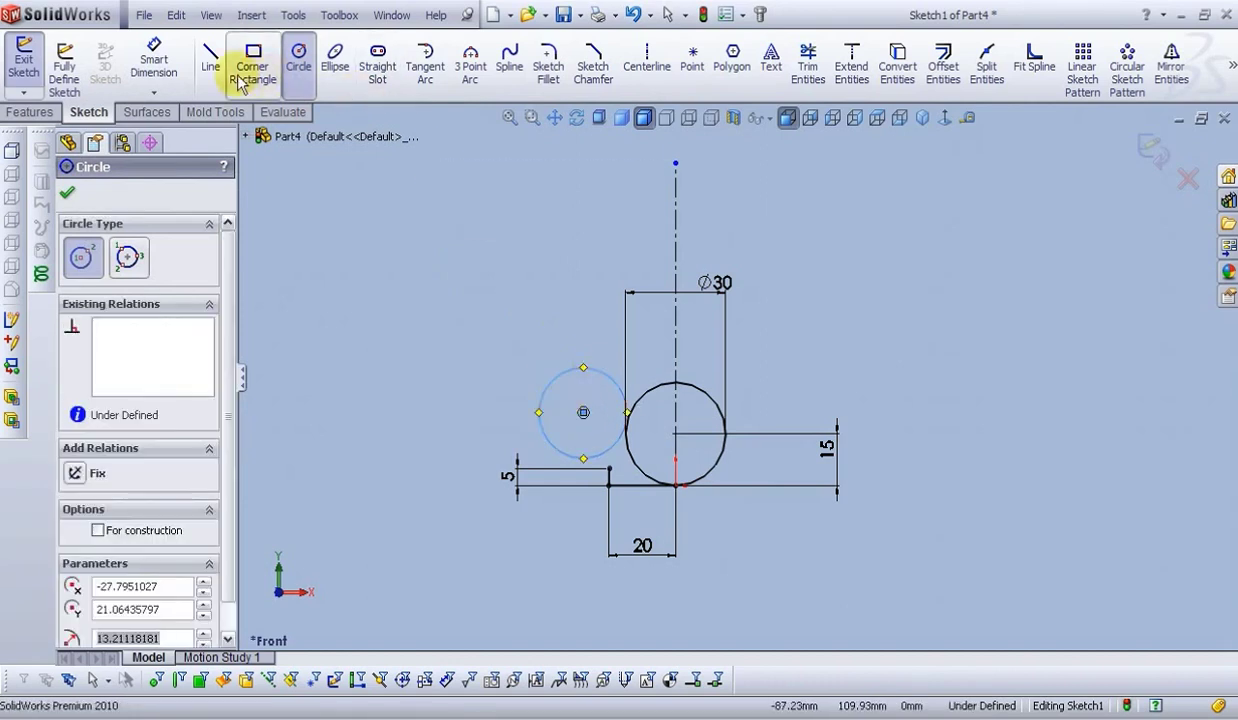
{"action": "left_click", "coordinate": [154, 60]}
{"action": "left_click", "coordinate": [548, 375]}
{"action": "left_click", "coordinate": [503, 288]}
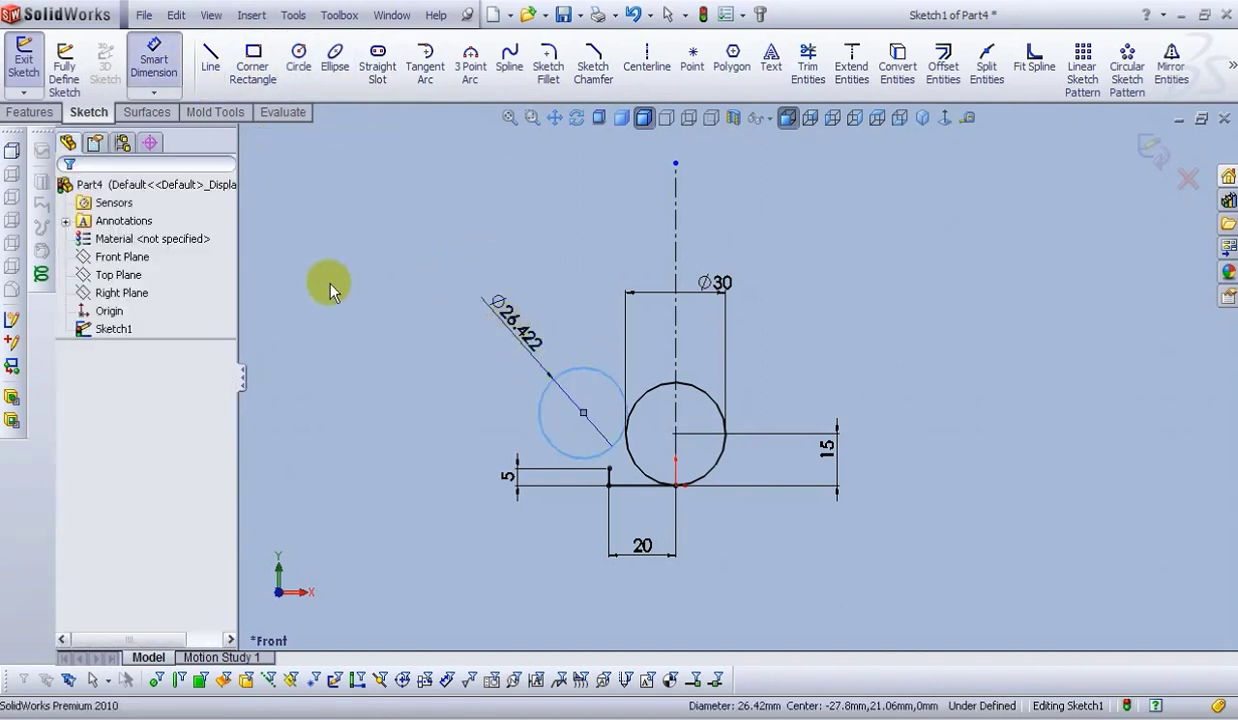
{"action": "type", "text": "15"}
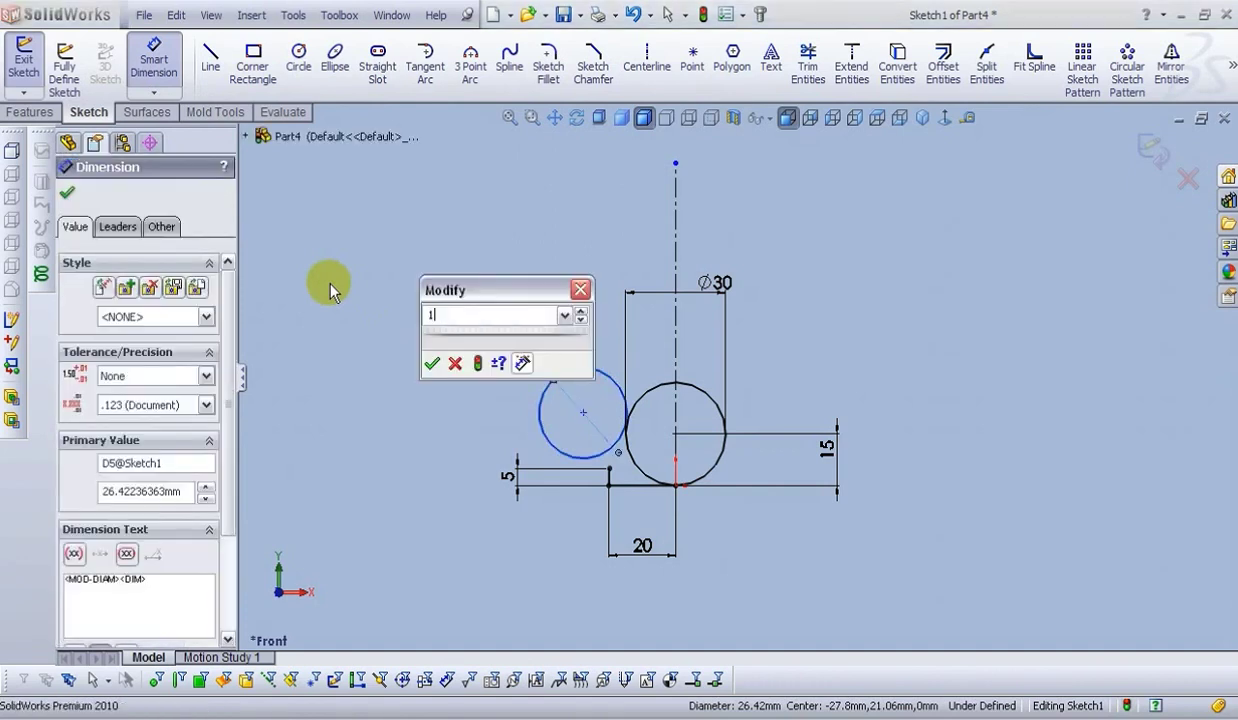
{"action": "key", "text": "Return"}
{"action": "left_click", "coordinate": [330, 285]}
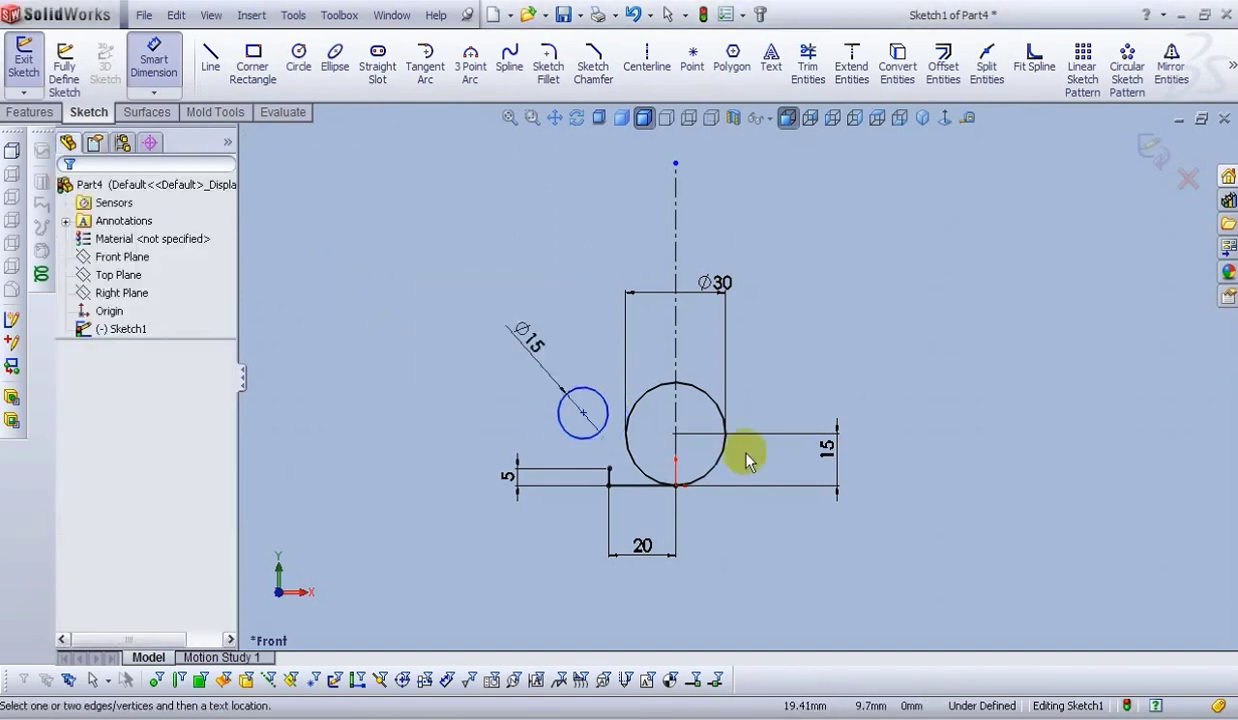
- Add a tangent relation between the 15 mm circle and the 30 mm circle
{"action": "scroll", "coordinate": [568, 367], "scroll_direction": "down", "scroll_amount": 3}
{"action": "key", "text": "Escape"}
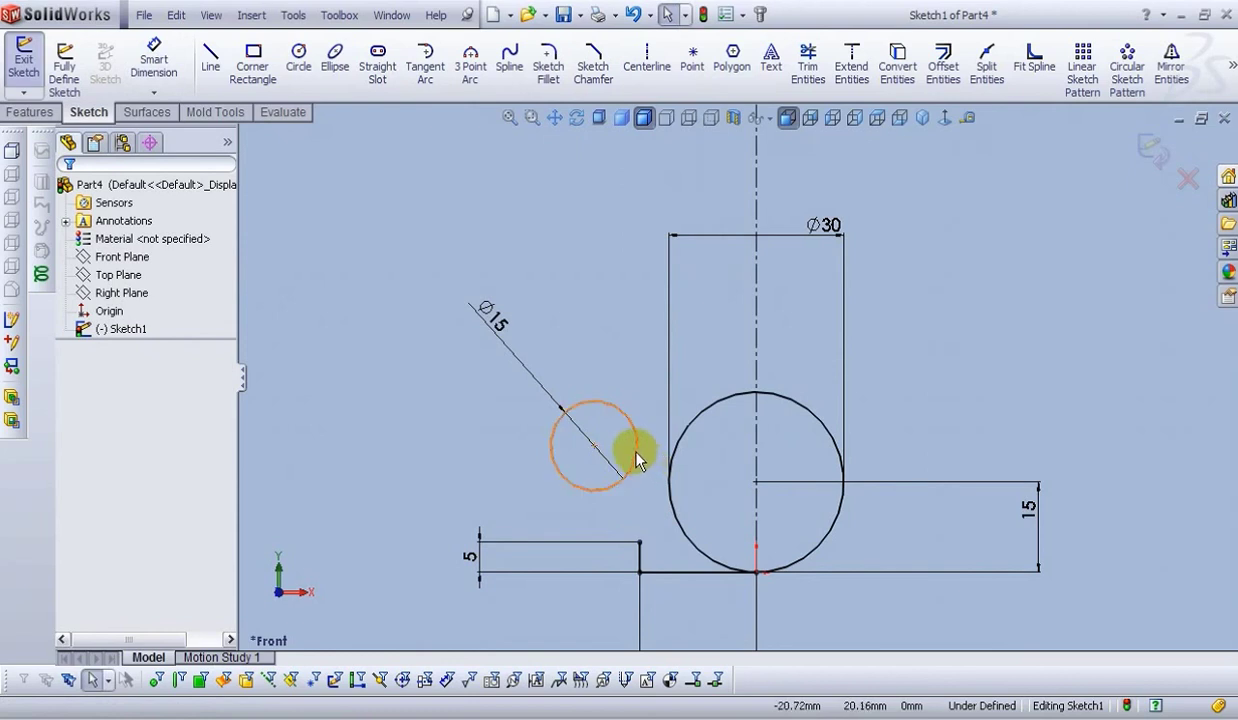
{"action": "left_click", "coordinate": [636, 455]}
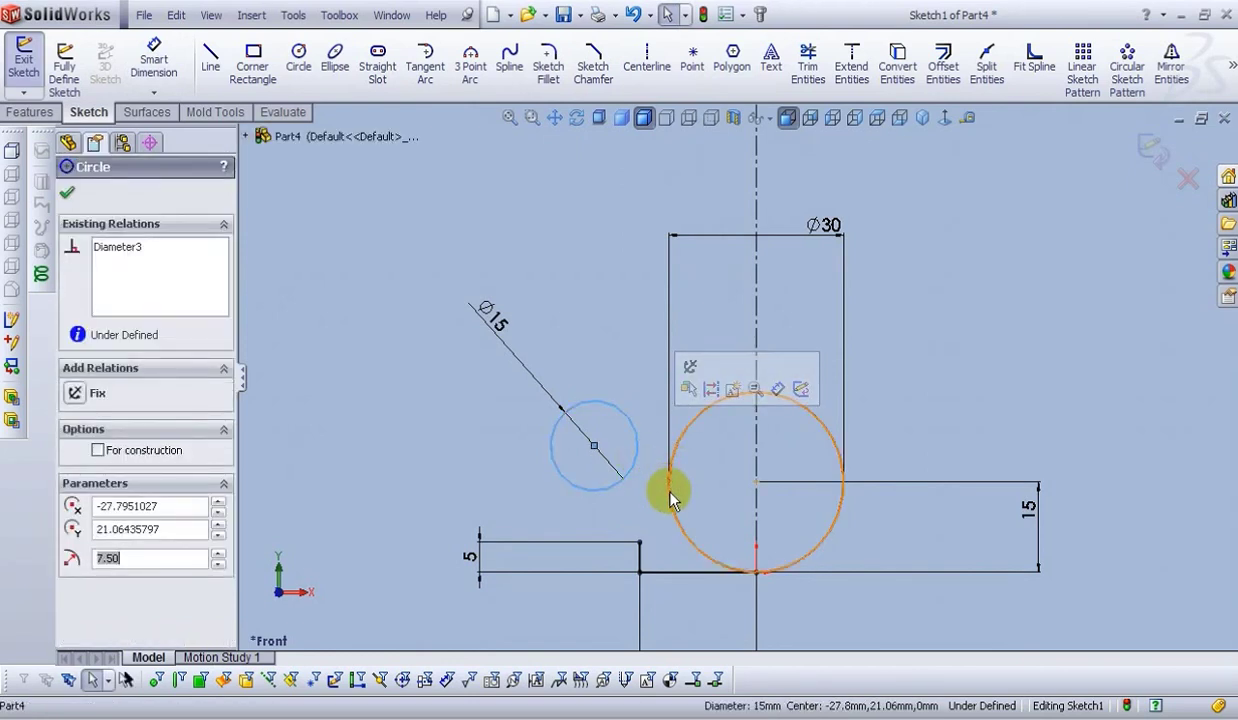
{"action": "left_click", "coordinate": [670, 493], "text": "ctrl"}
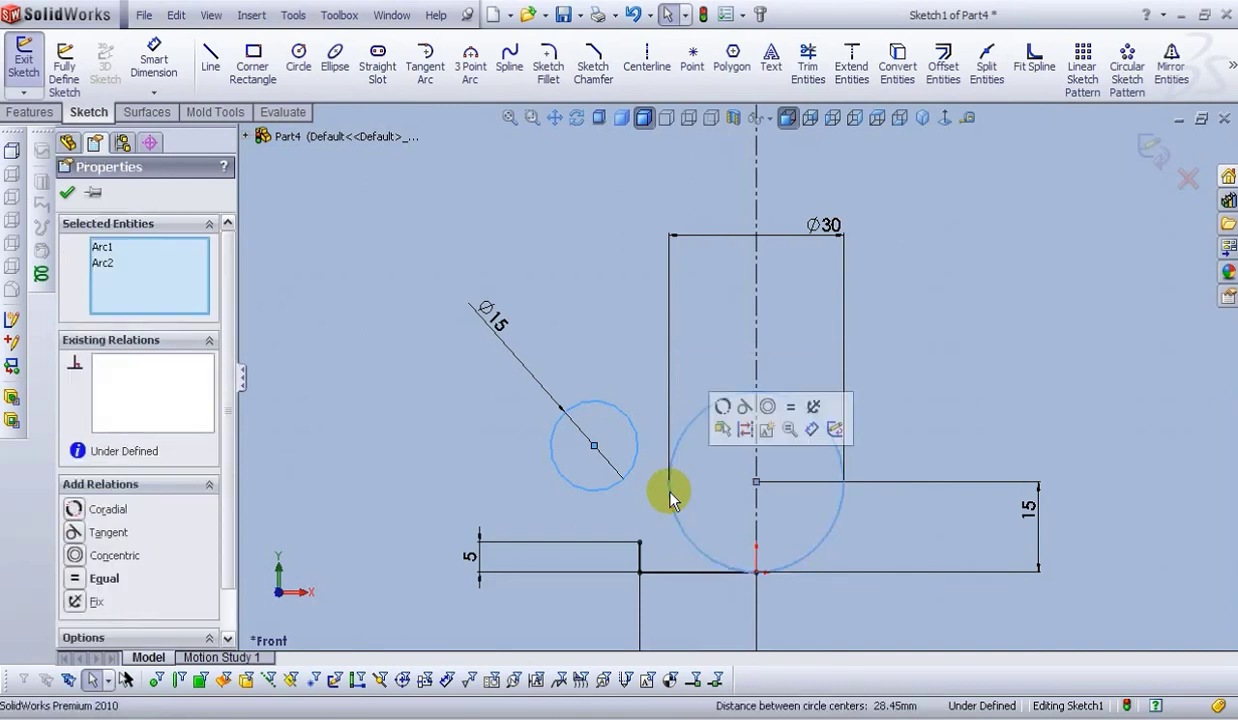
{"action": "left_click", "coordinate": [746, 407]}
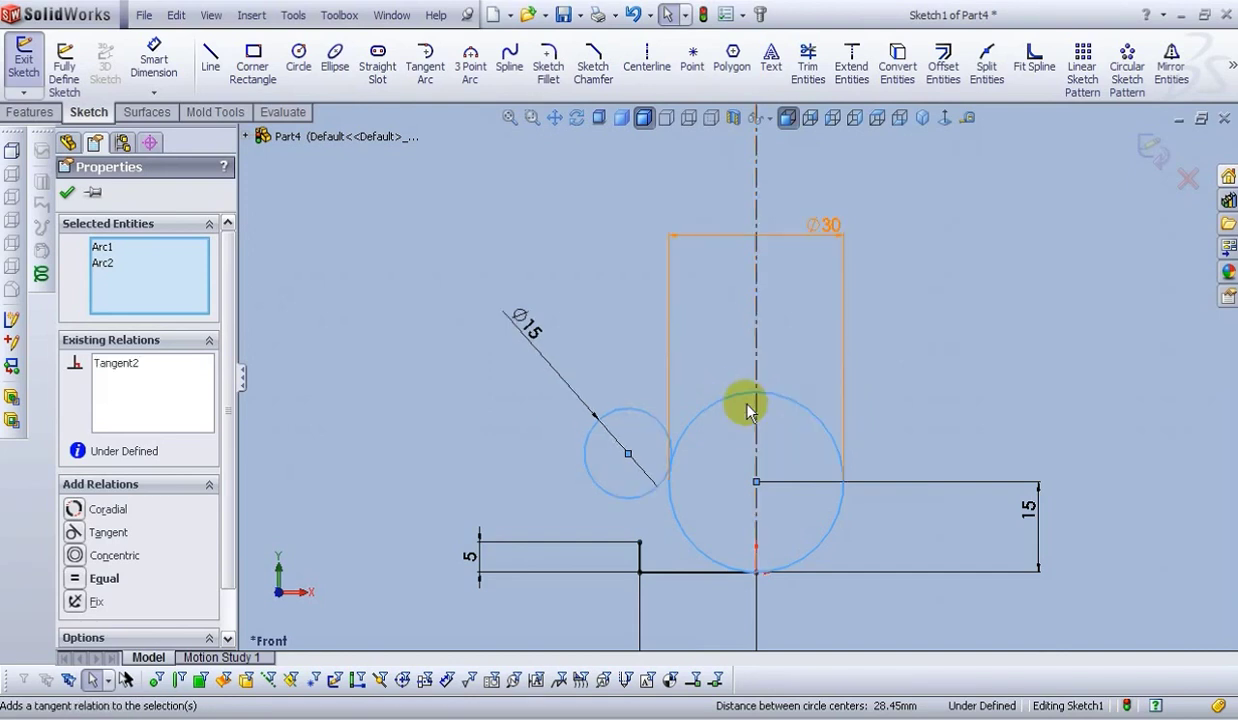
{"action": "left_click", "coordinate": [602, 290]}
{"action": "scroll", "coordinate": [678, 578], "scroll_direction": "down", "scroll_amount": 3}
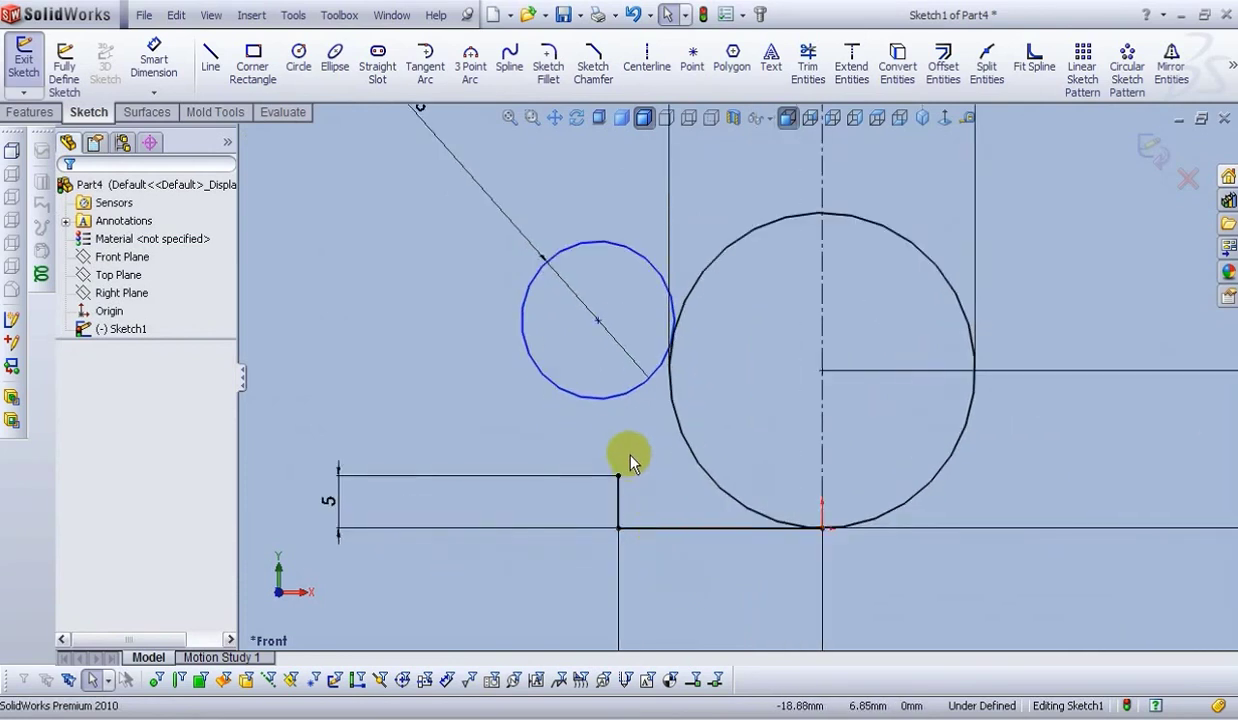
- Add a coincident relation between the 15 mm circle and the upper endpoint of the short vertical line
{"action": "left_click", "coordinate": [613, 404]}
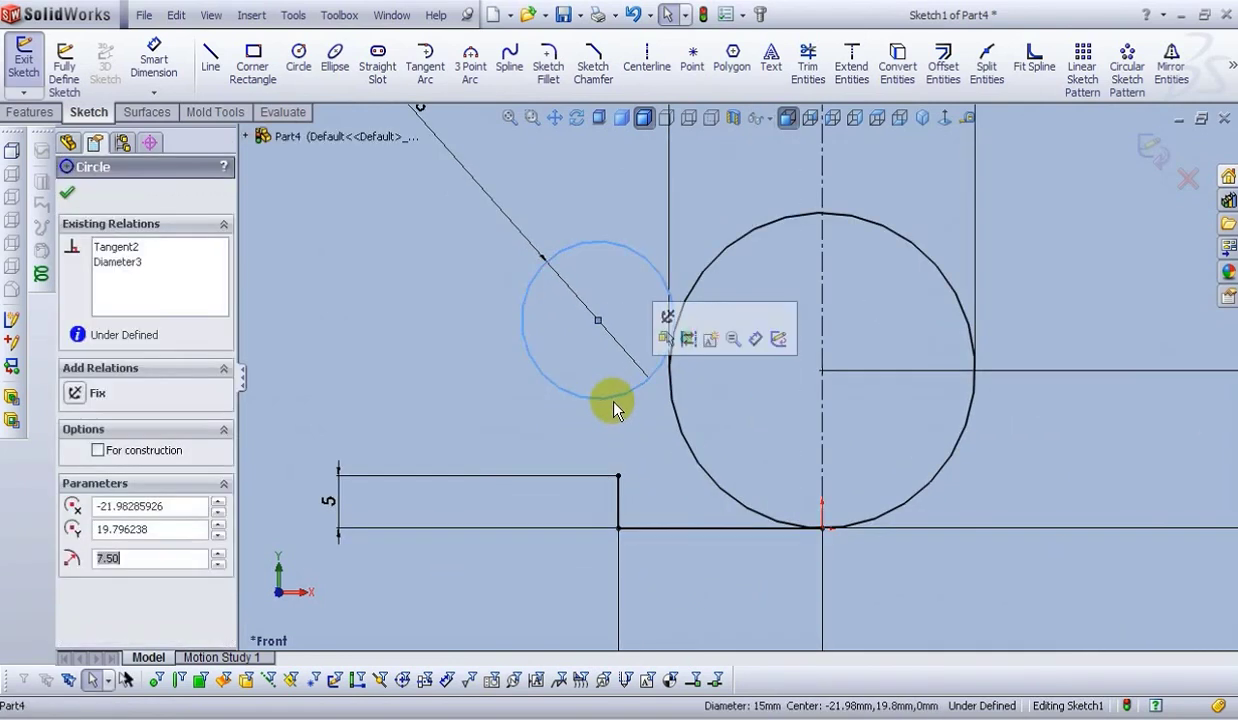
{"action": "left_click", "coordinate": [619, 478], "text": "ctrl"}
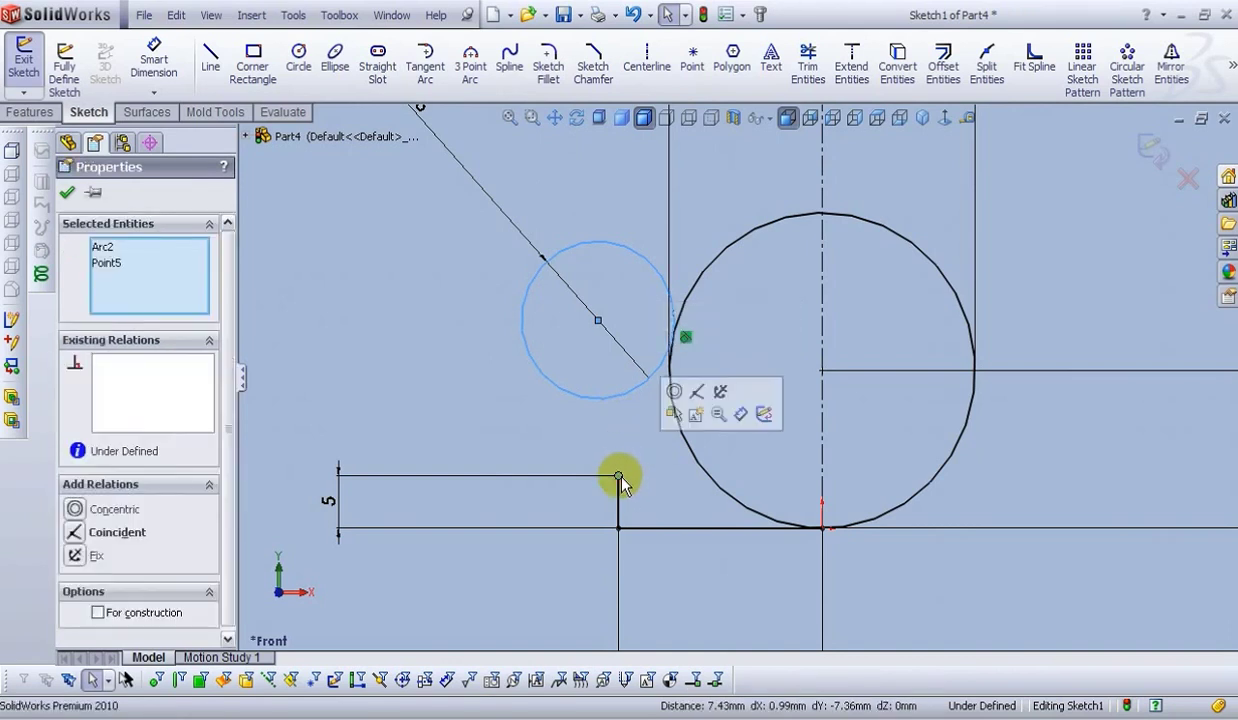
{"action": "left_click", "coordinate": [697, 394]}
{"action": "left_click", "coordinate": [605, 182]}
{"action": "scroll", "coordinate": [715, 380], "scroll_direction": "up", "scroll_amount": 5}
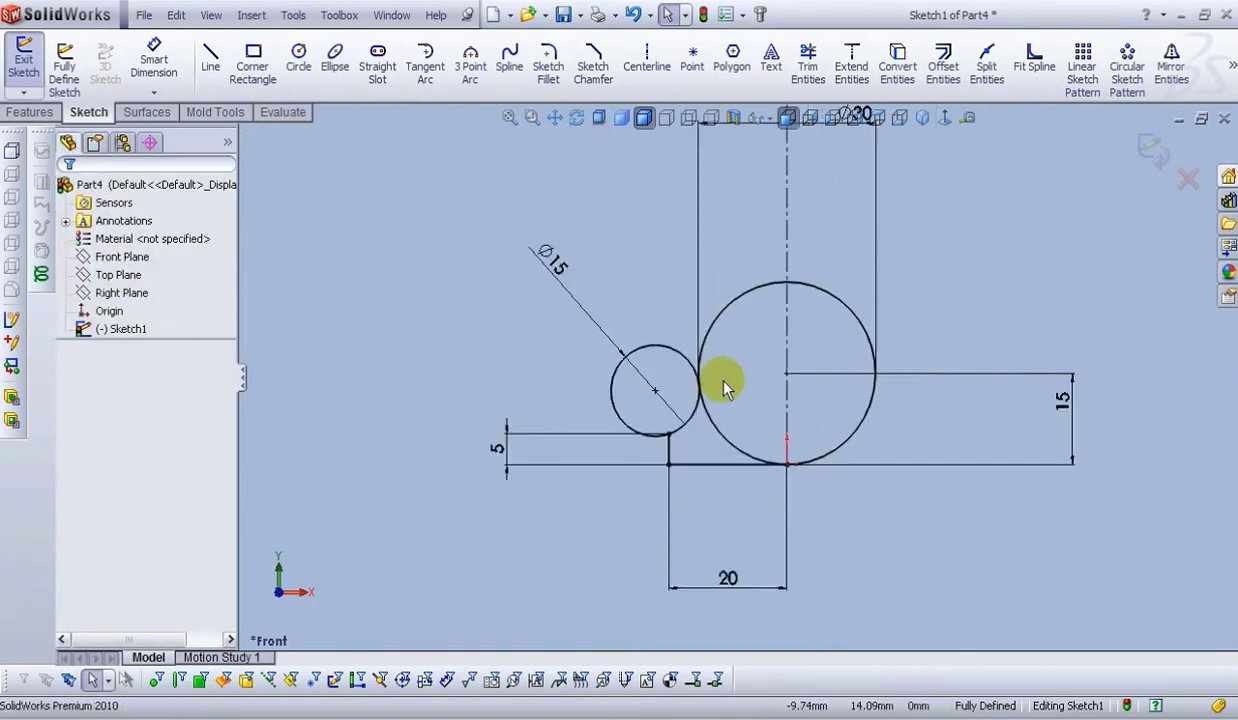
- Trim both circles with Trim to closest, keeping only the concave lower-right arc of the small circle and the upper-left arc of the large one
{"action": "scroll", "coordinate": [575, 384], "scroll_direction": "down", "scroll_amount": 2}
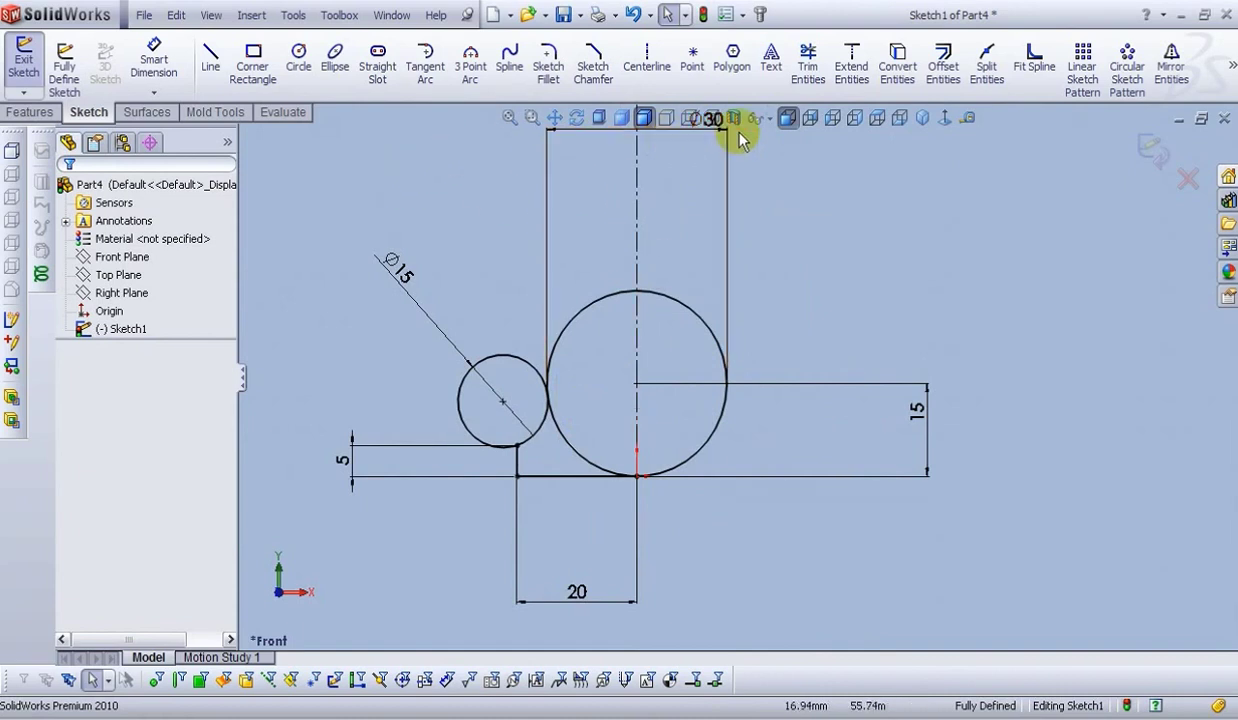
{"action": "left_click", "coordinate": [808, 70]}
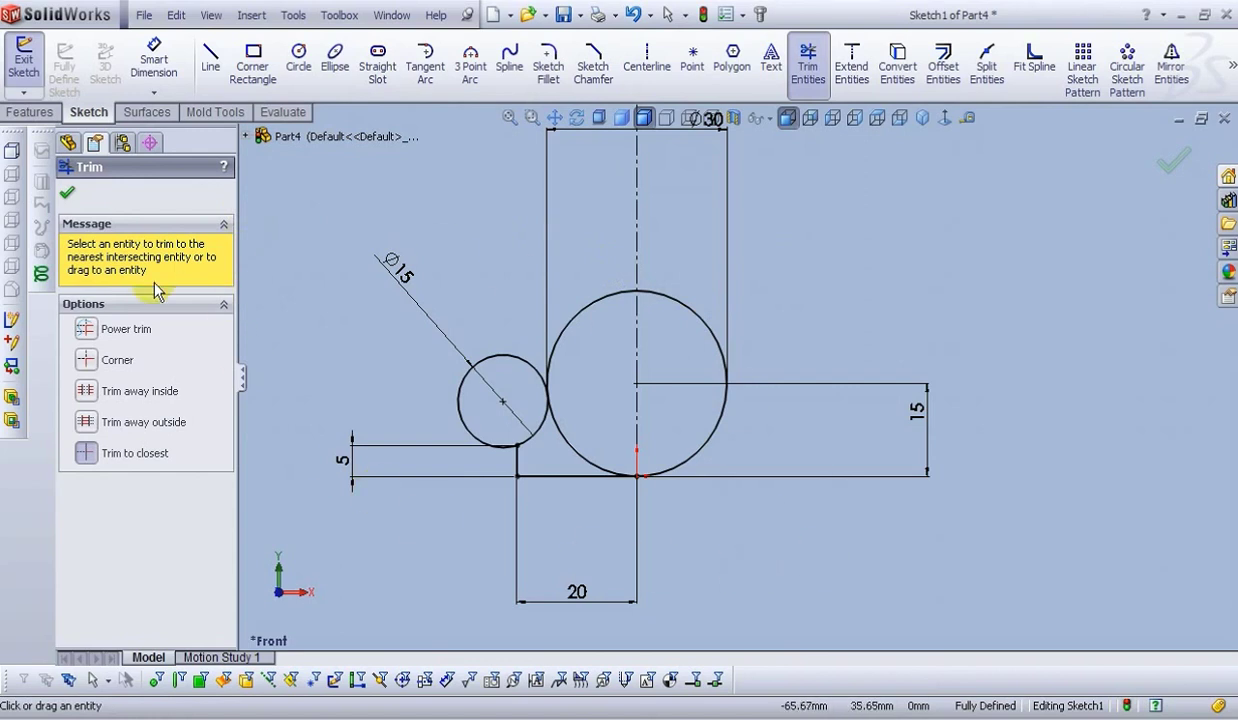
{"action": "left_click", "coordinate": [87, 455]}
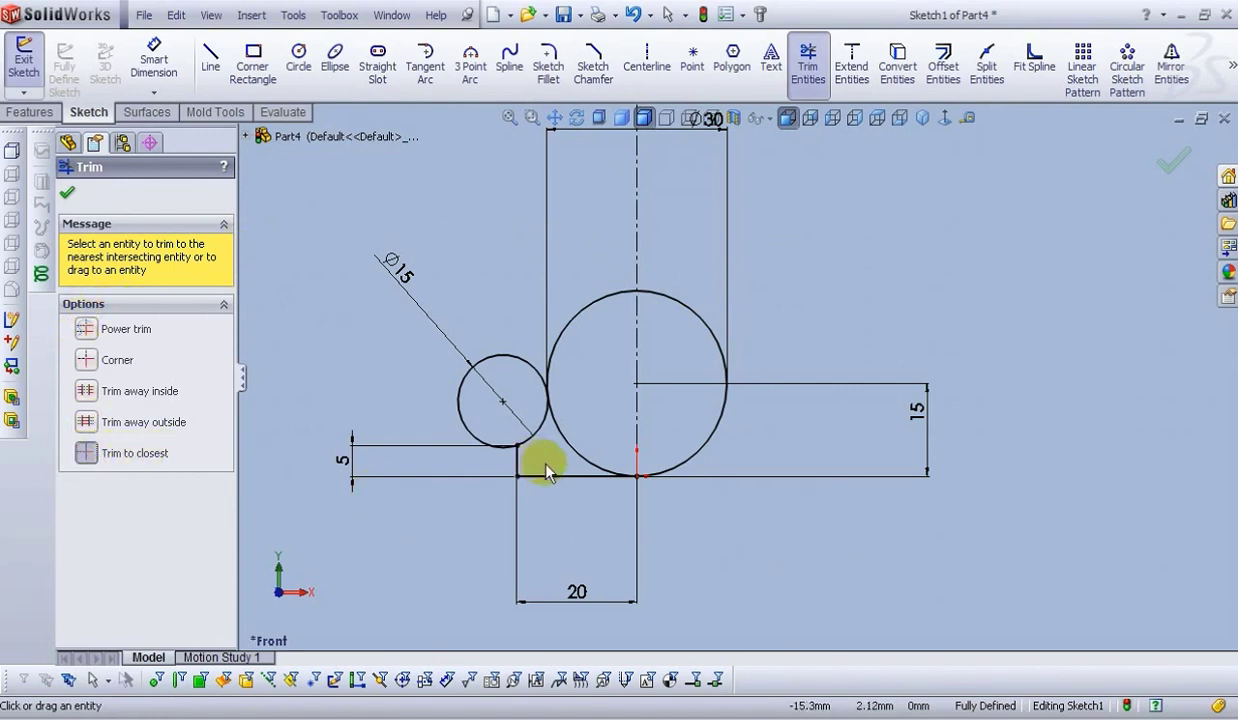
{"action": "left_click", "coordinate": [457, 408]}
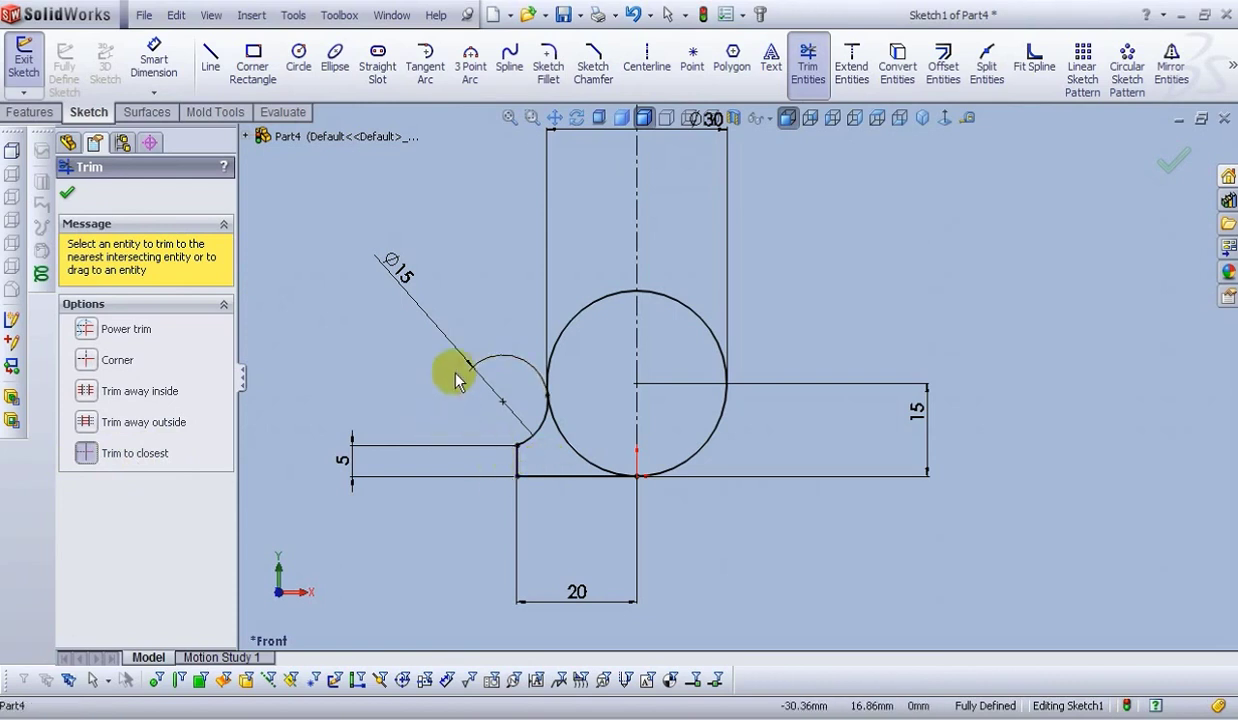
{"action": "left_click", "coordinate": [590, 470]}
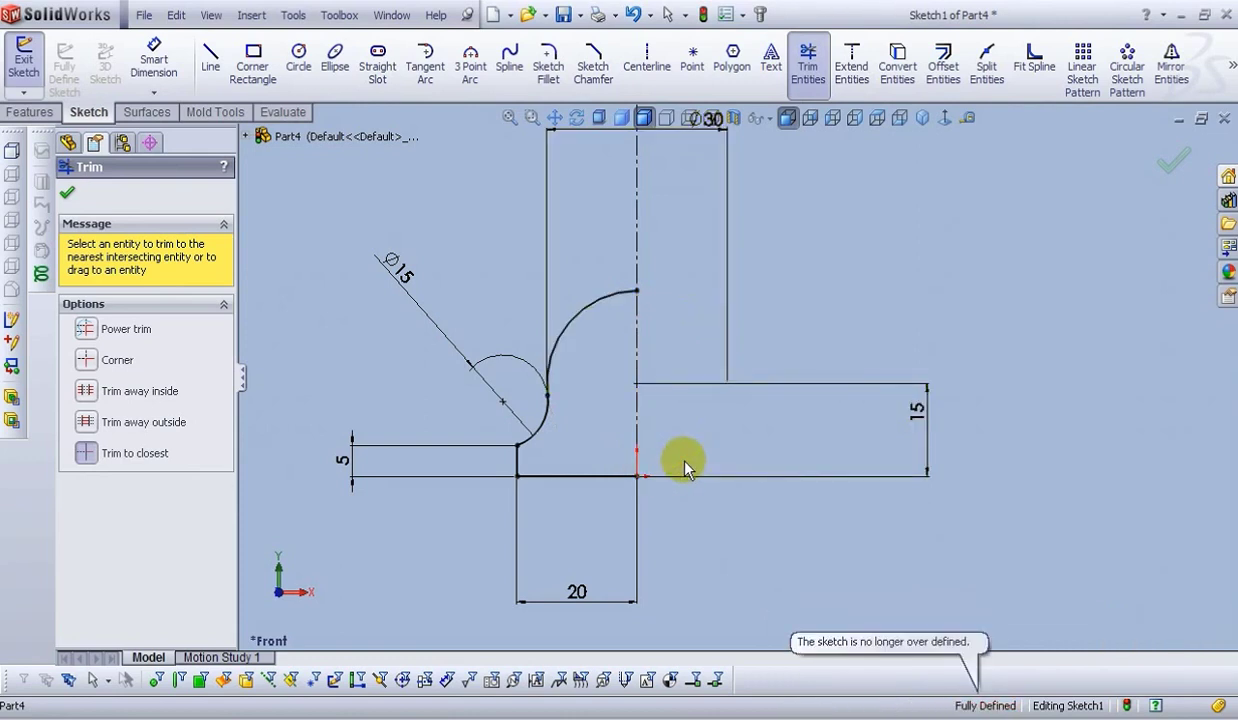
{"action": "left_click", "coordinate": [68, 194]}
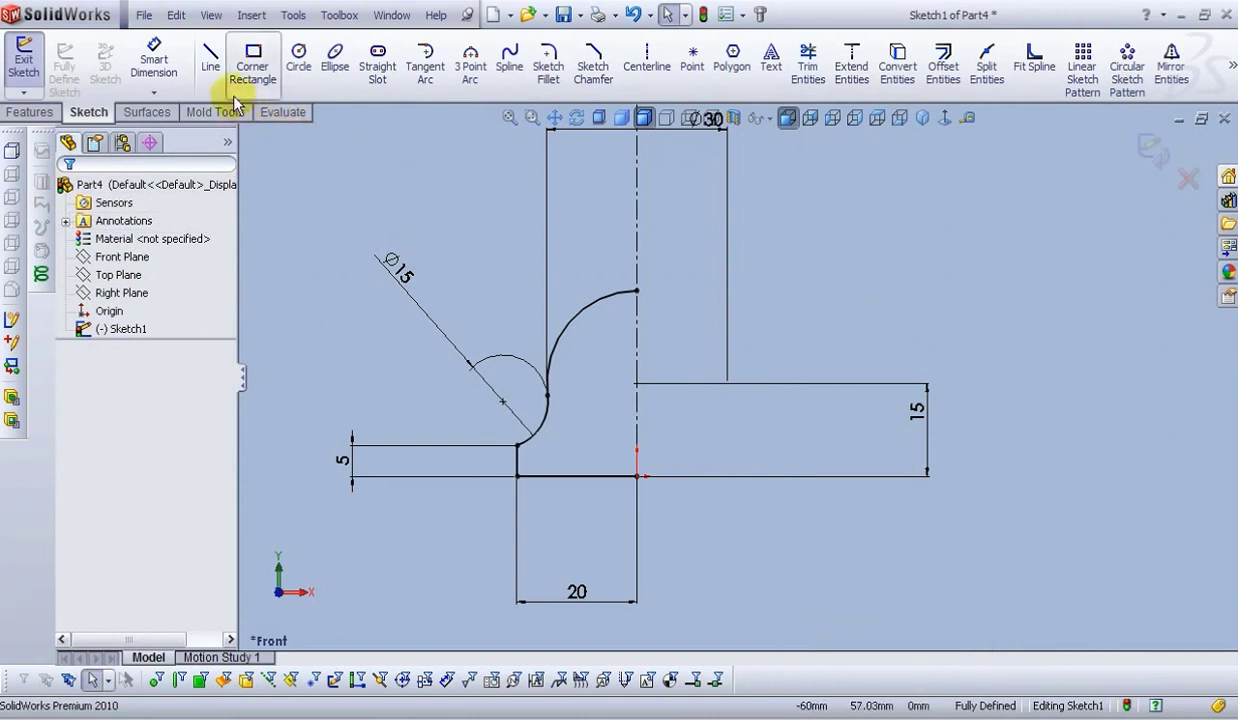
- Close the profile with a vertical line from the large arc's top endpoint down to the origin, and exit the sketch
{"action": "left_click", "coordinate": [210, 58]}
{"action": "left_click", "coordinate": [637, 292]}
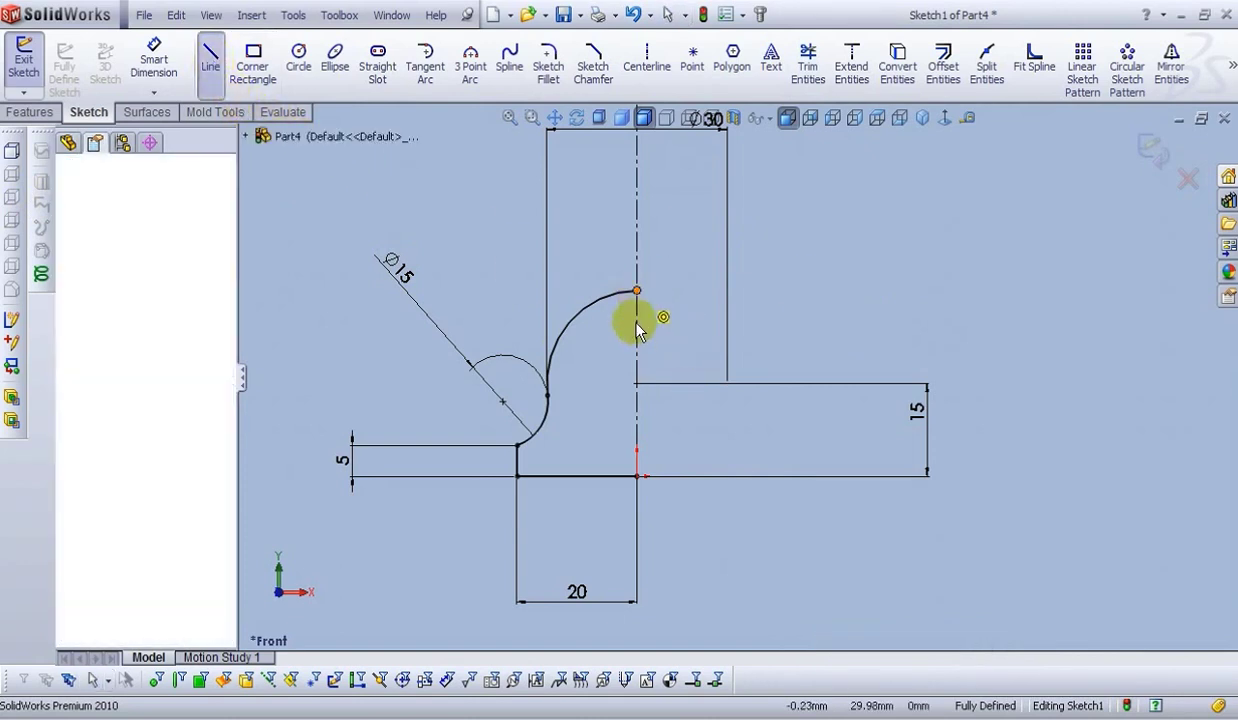
{"action": "right_click", "coordinate": [637, 478]}
{"action": "left_click", "coordinate": [678, 459]}
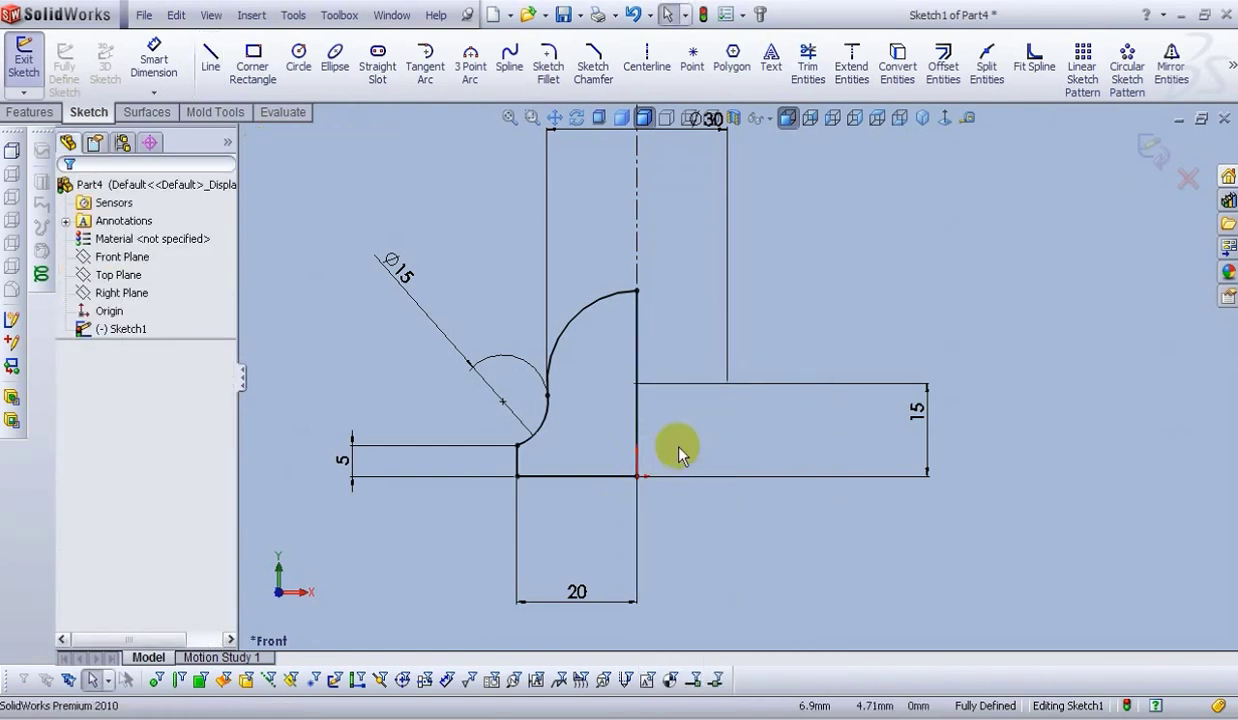
{"action": "scroll", "coordinate": [770, 389], "scroll_direction": "up", "scroll_amount": 3}
{"action": "scroll", "coordinate": [715, 300], "scroll_direction": "down", "scroll_amount": 2}
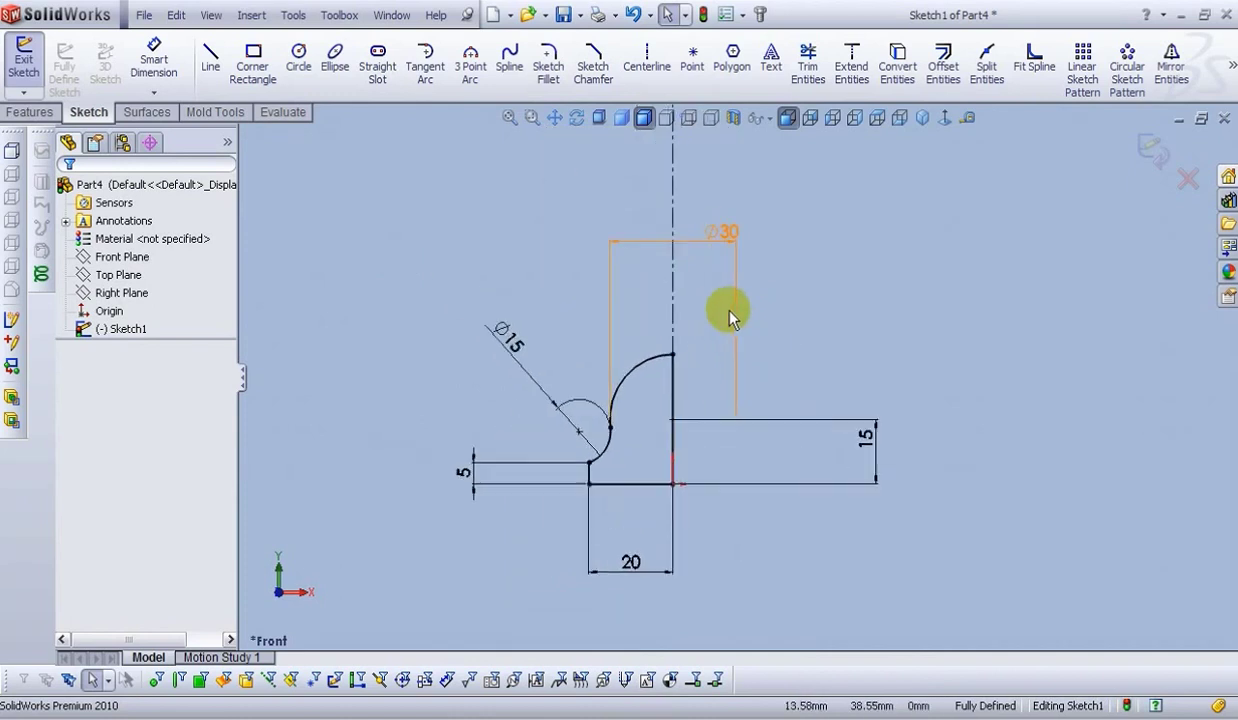
{"action": "left_click", "coordinate": [1148, 155]}
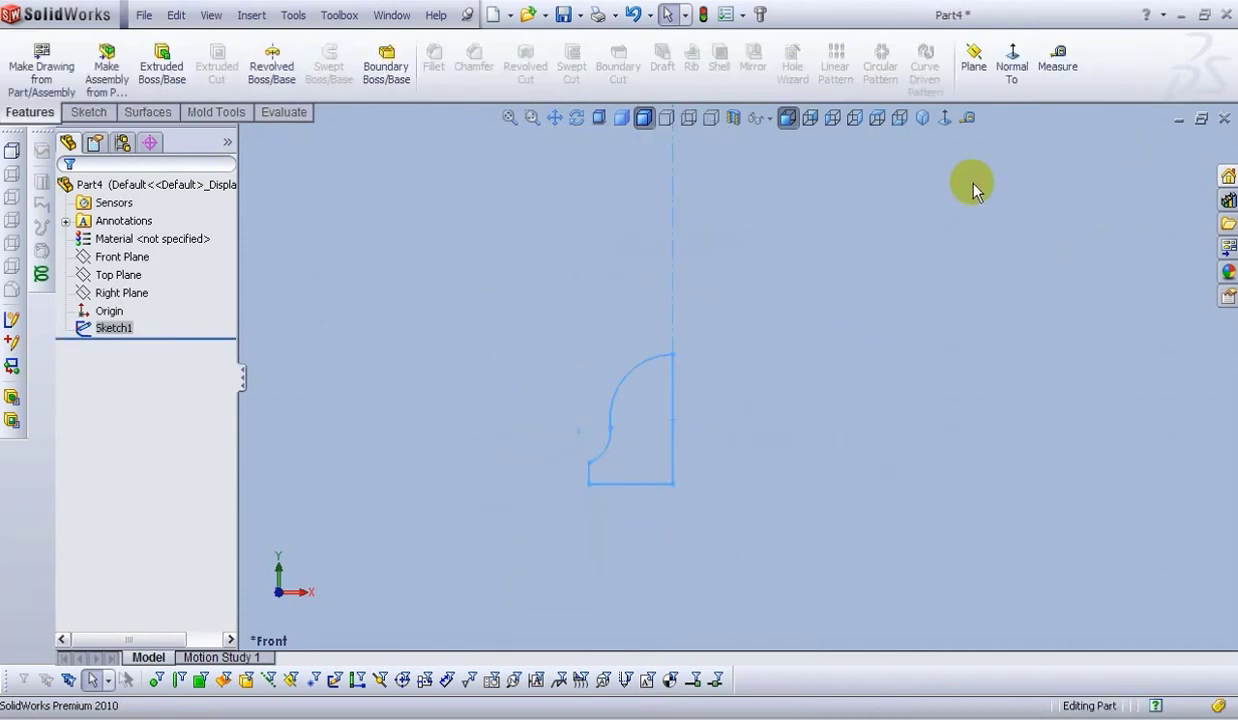
- Revolve the profile 360 degrees in one direction about the vertical centerline into a solid
{"action": "left_click", "coordinate": [273, 68]}
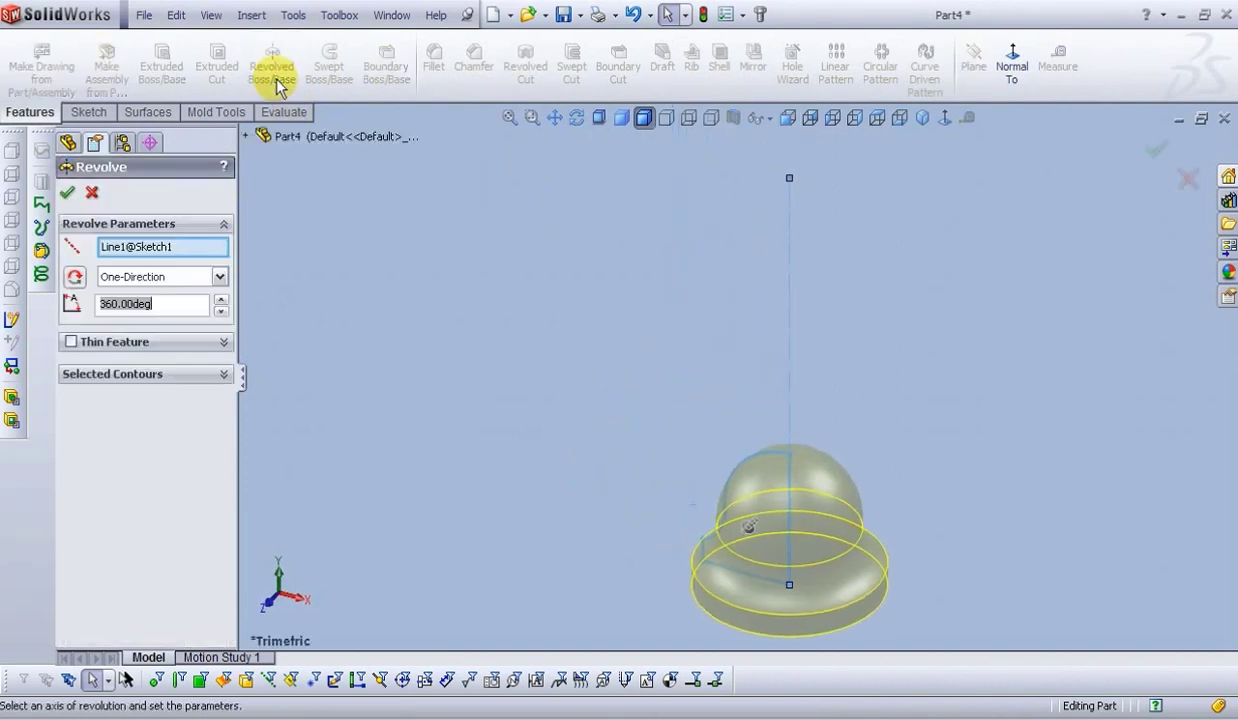
{"action": "left_click", "coordinate": [131, 255]}
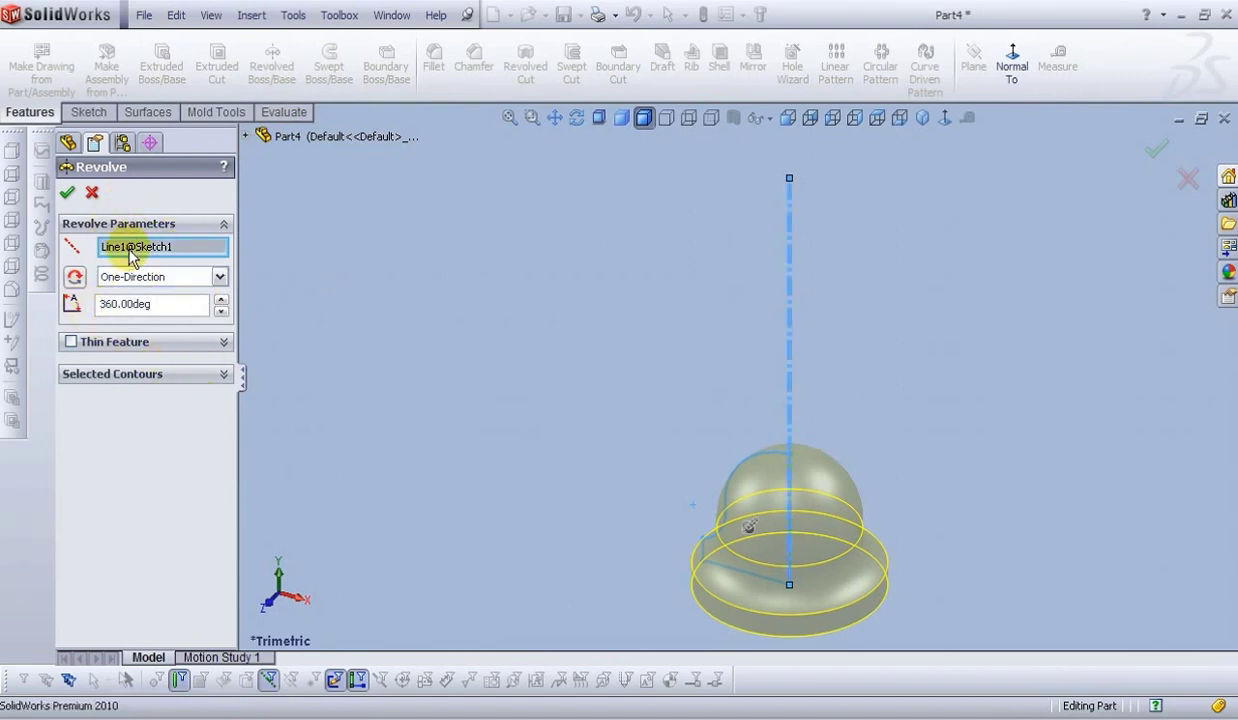
{"action": "left_click", "coordinate": [211, 281]}
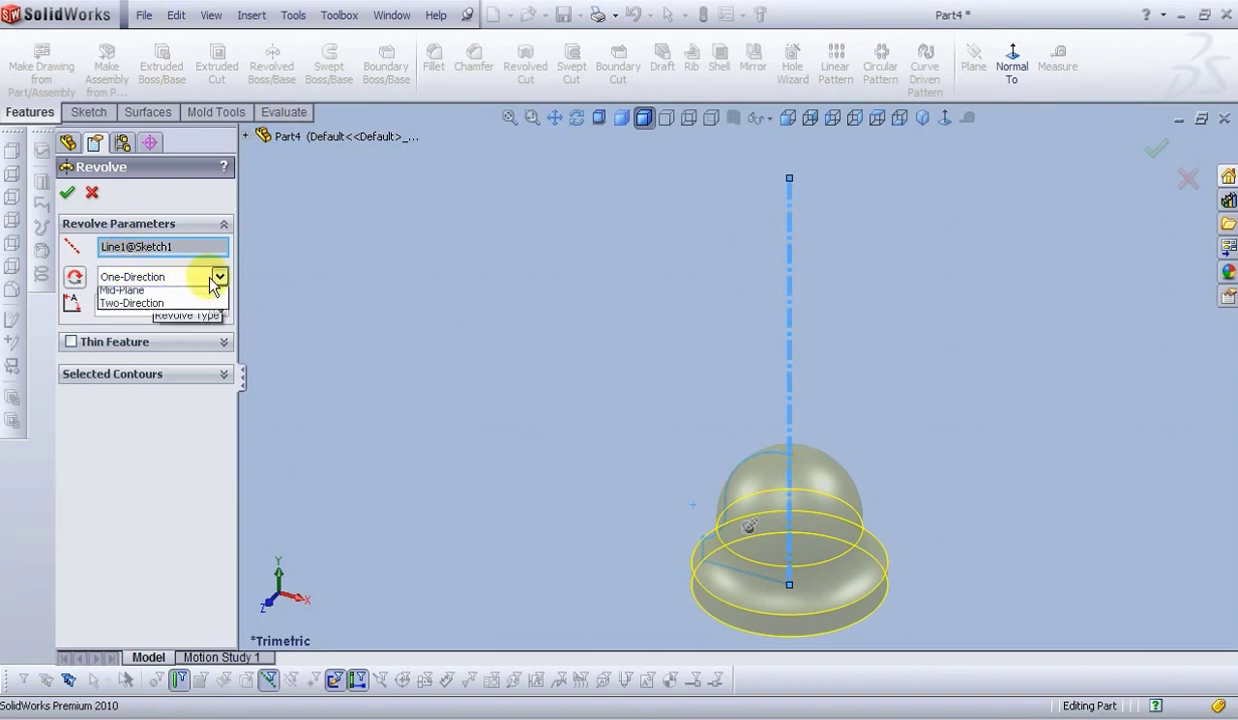
{"action": "left_click", "coordinate": [211, 277]}
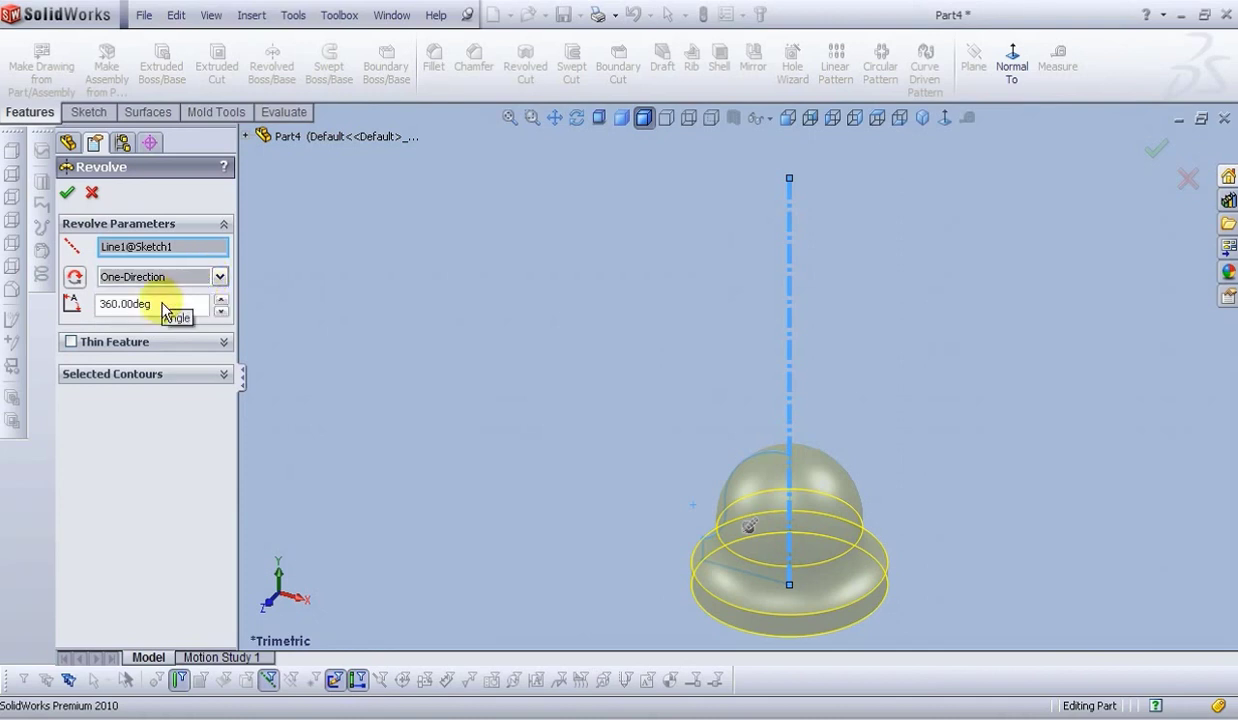
{"action": "double_click", "coordinate": [125, 305]}
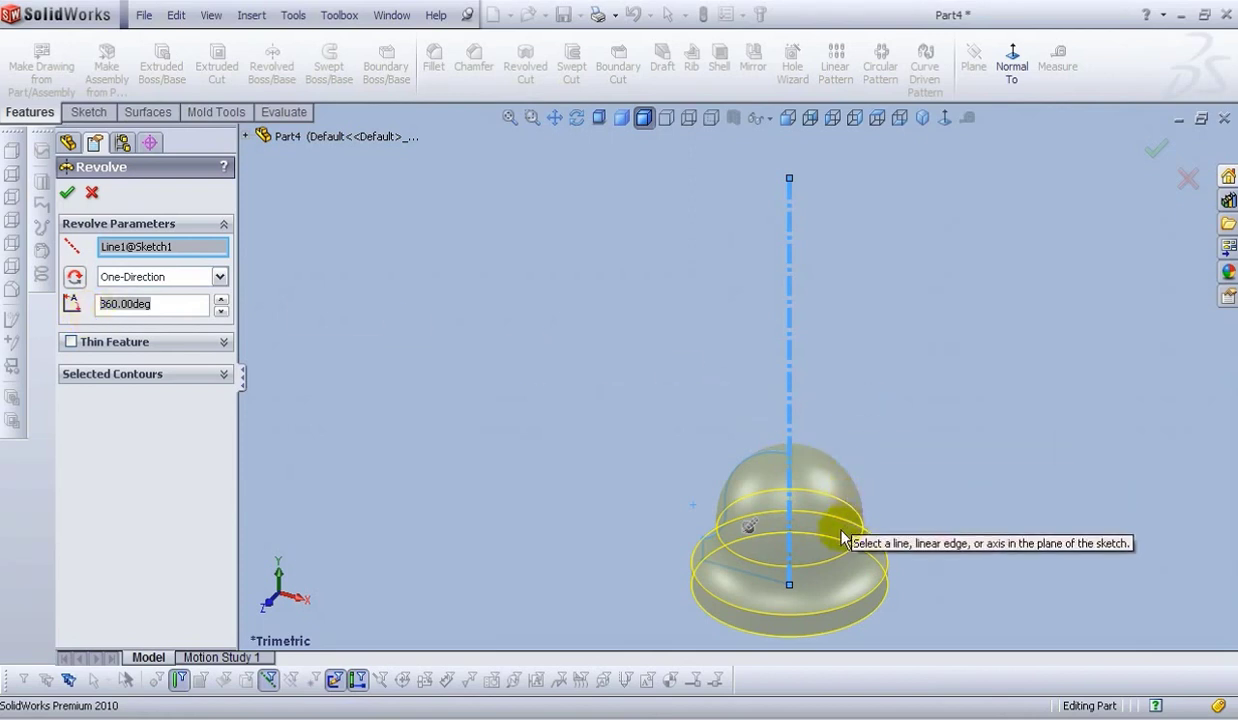
{"action": "key", "text": "f"}
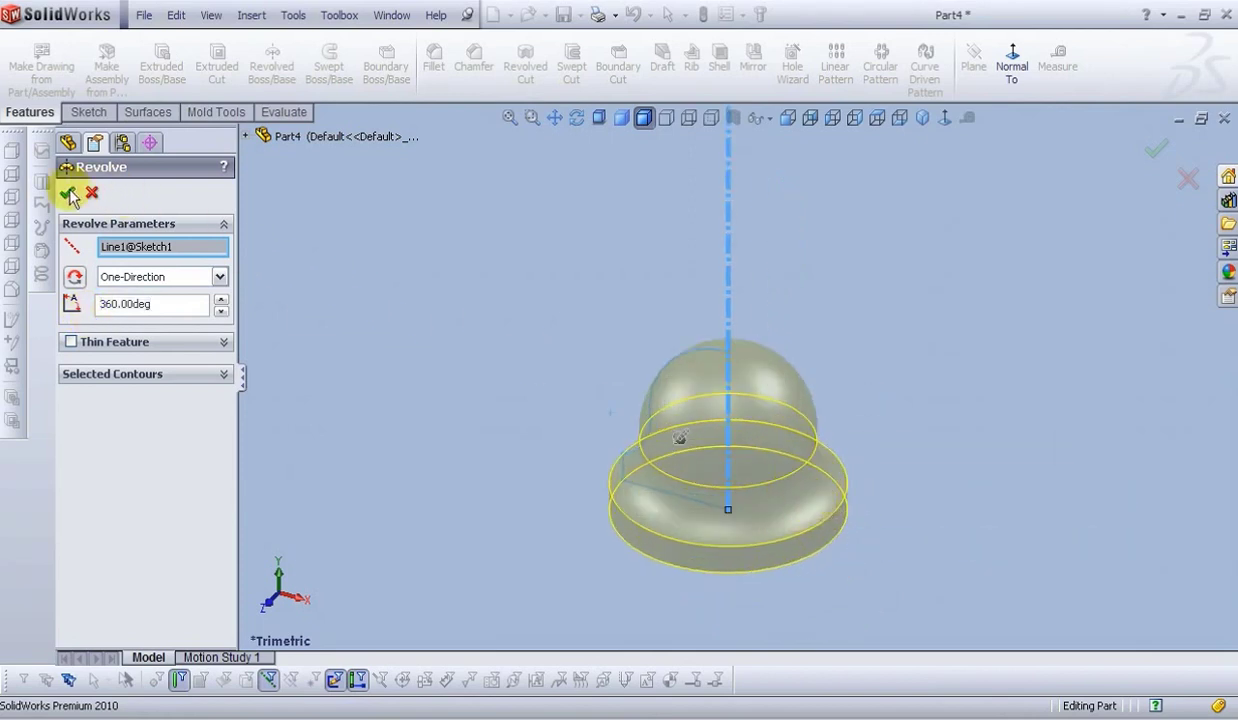
{"action": "left_click", "coordinate": [67, 192]}
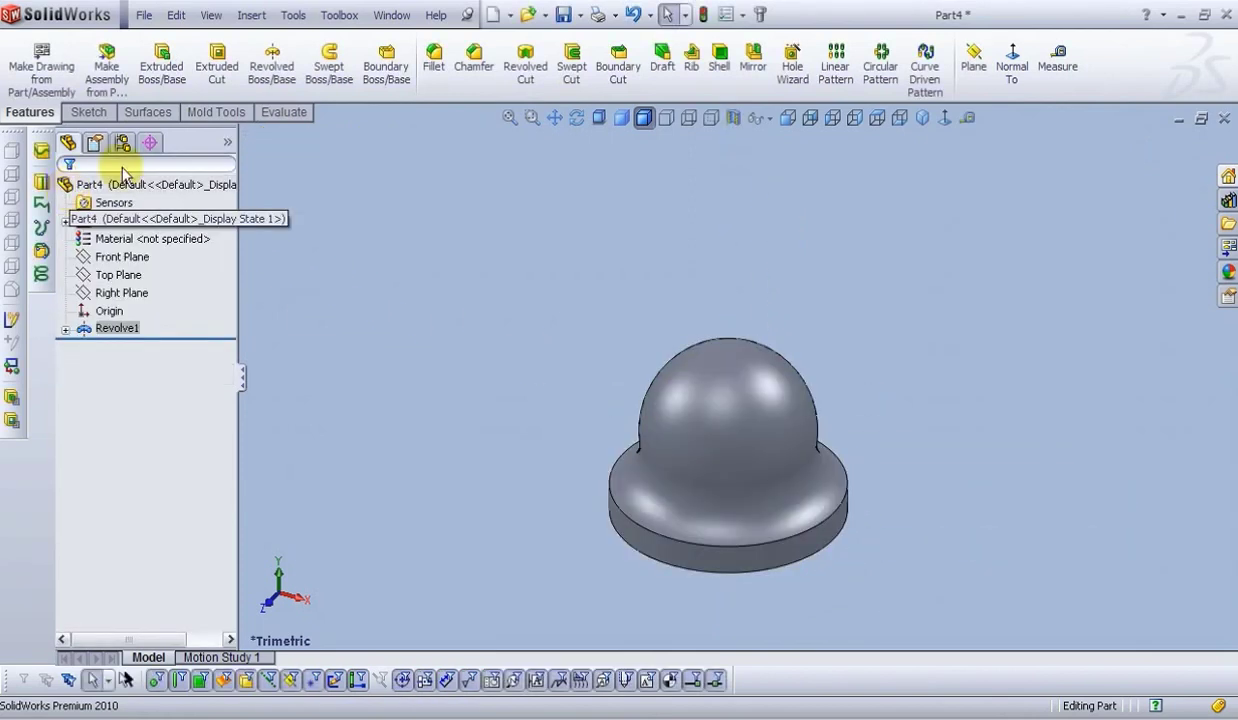
- Fillet the upper edge of the cylindrical base rim with a constant 2 mm radius
{"action": "left_click", "coordinate": [787, 119]}
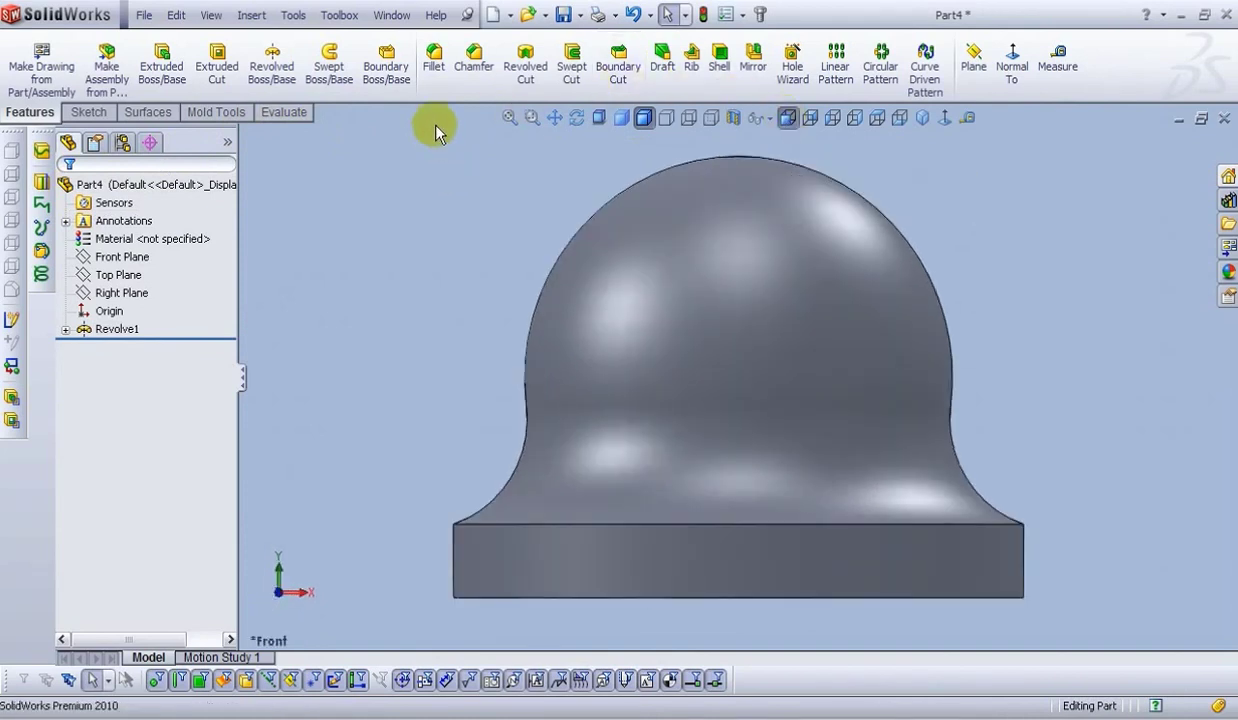
{"action": "left_click", "coordinate": [433, 60]}
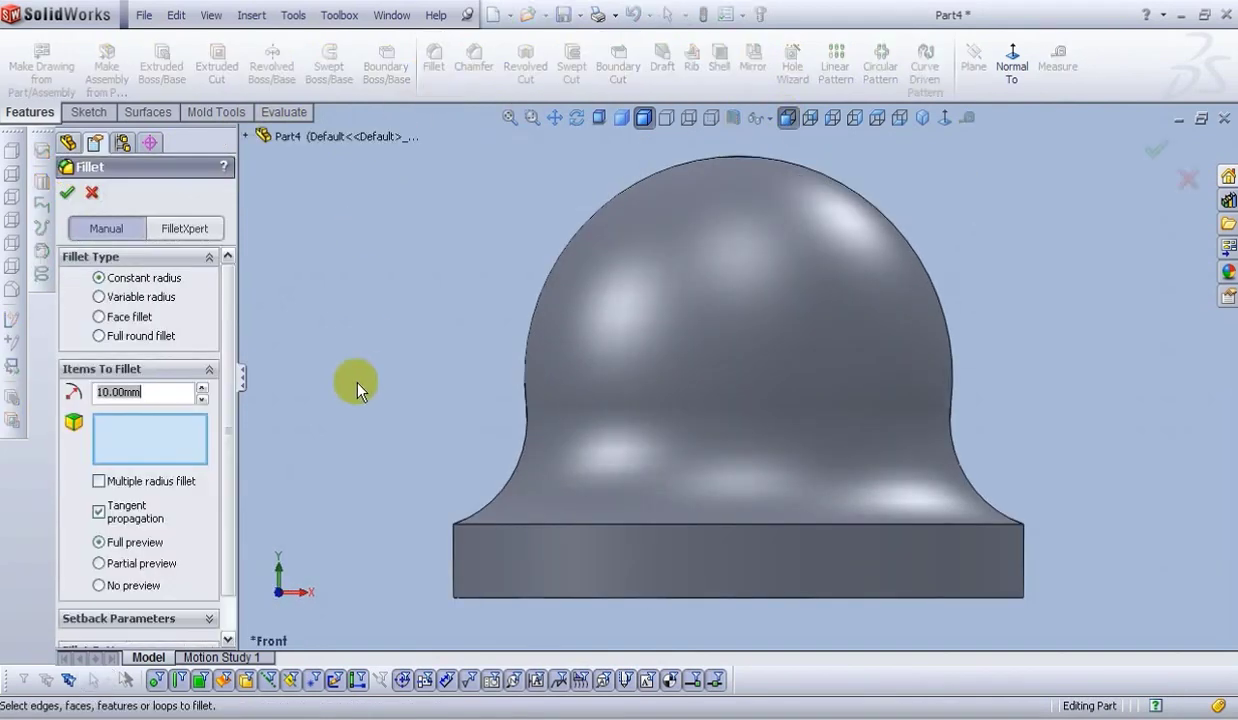
{"action": "double_click", "coordinate": [143, 391]}
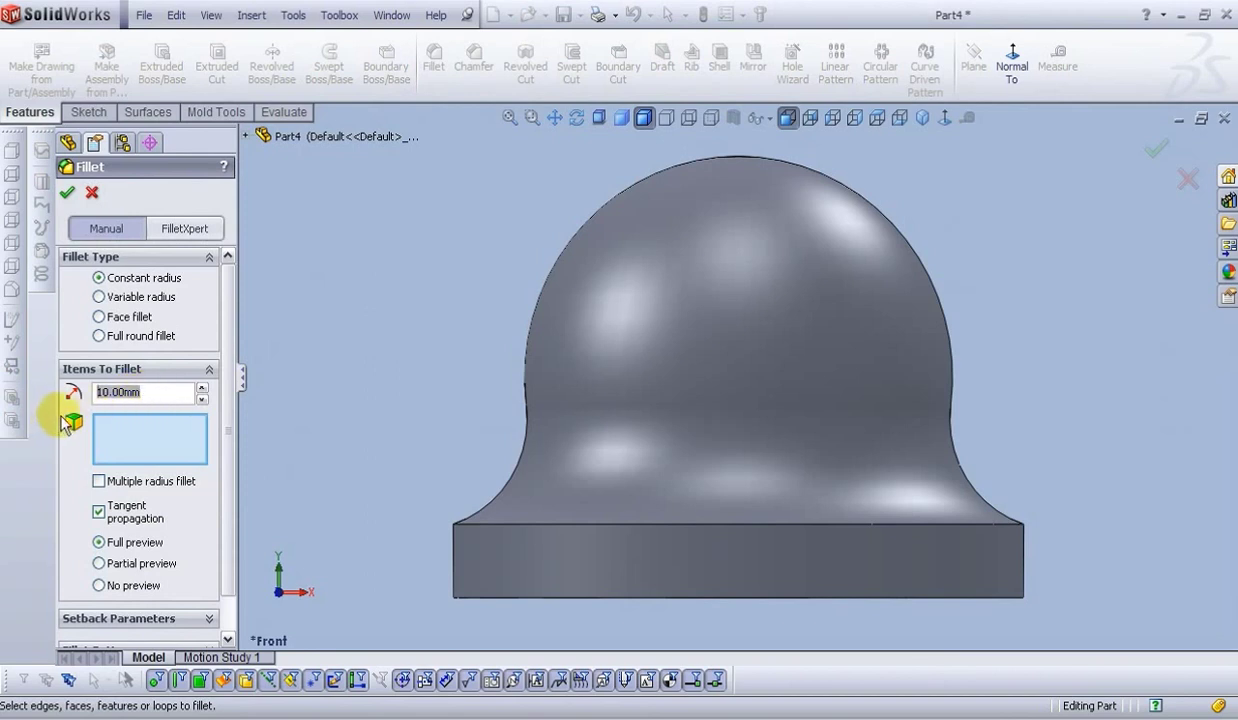
{"action": "type", "text": "2"}
{"action": "key", "text": "Return"}
{"action": "left_click", "coordinate": [478, 524]}
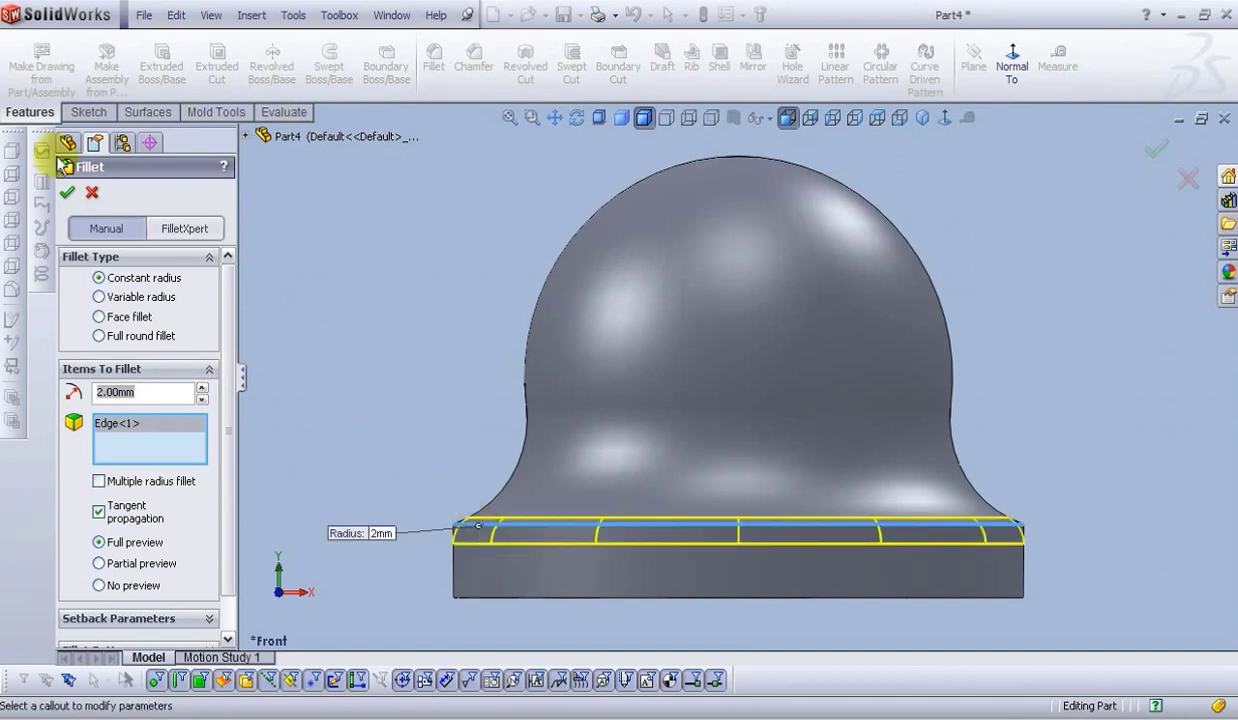
{"action": "left_click", "coordinate": [66, 192]}
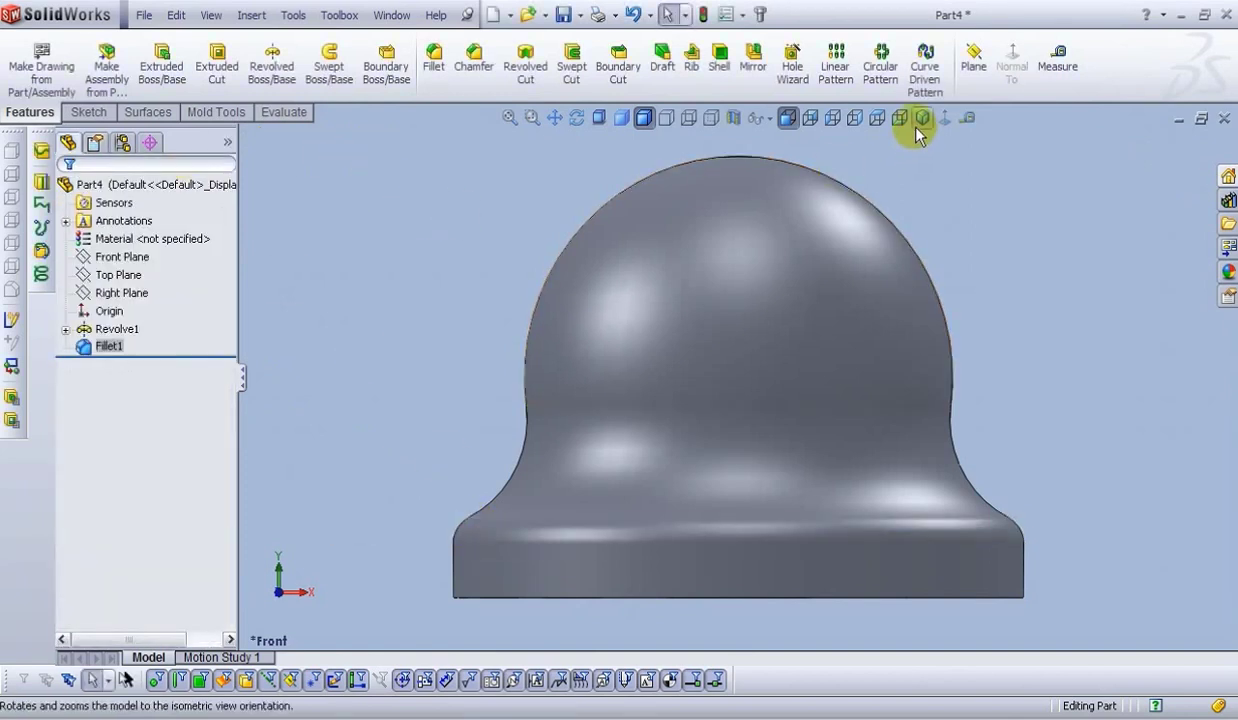
- Fillet the bottom edge of the base with a constant 0.5 mm radius
{"action": "middle_click_drag", "start_coordinate": [650, 478], "coordinate": [617, 348]}
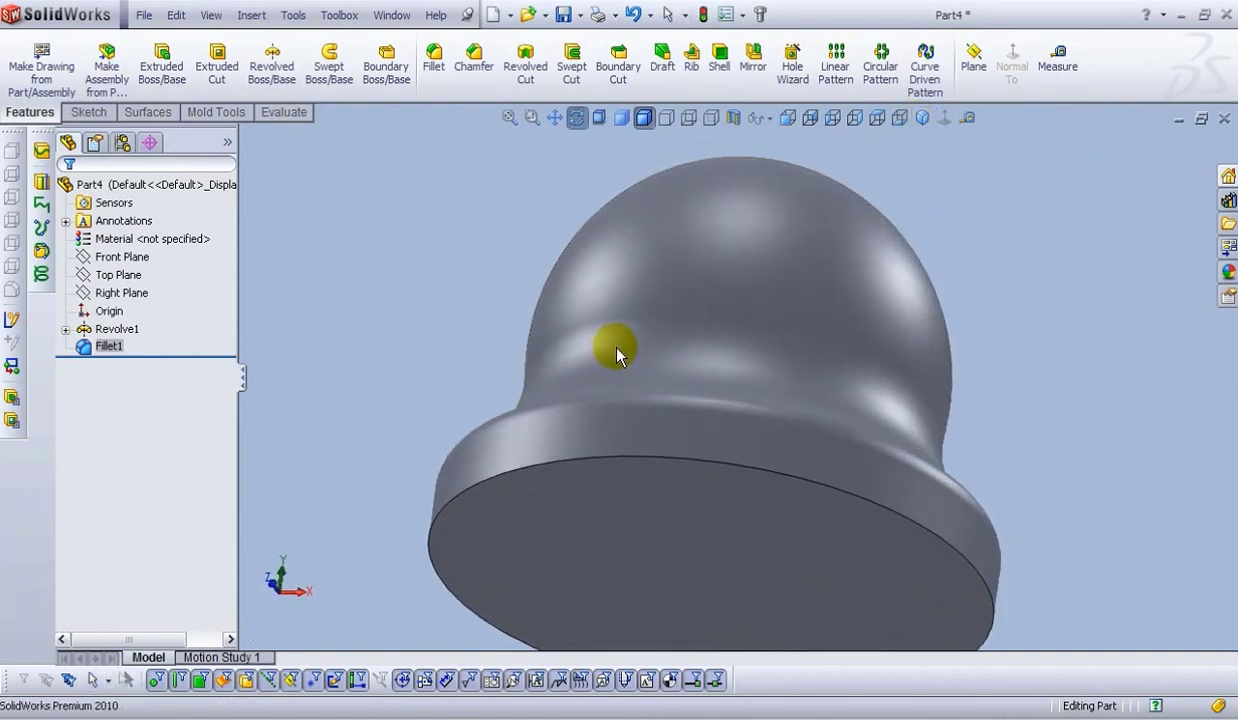
{"action": "left_click", "coordinate": [434, 58]}
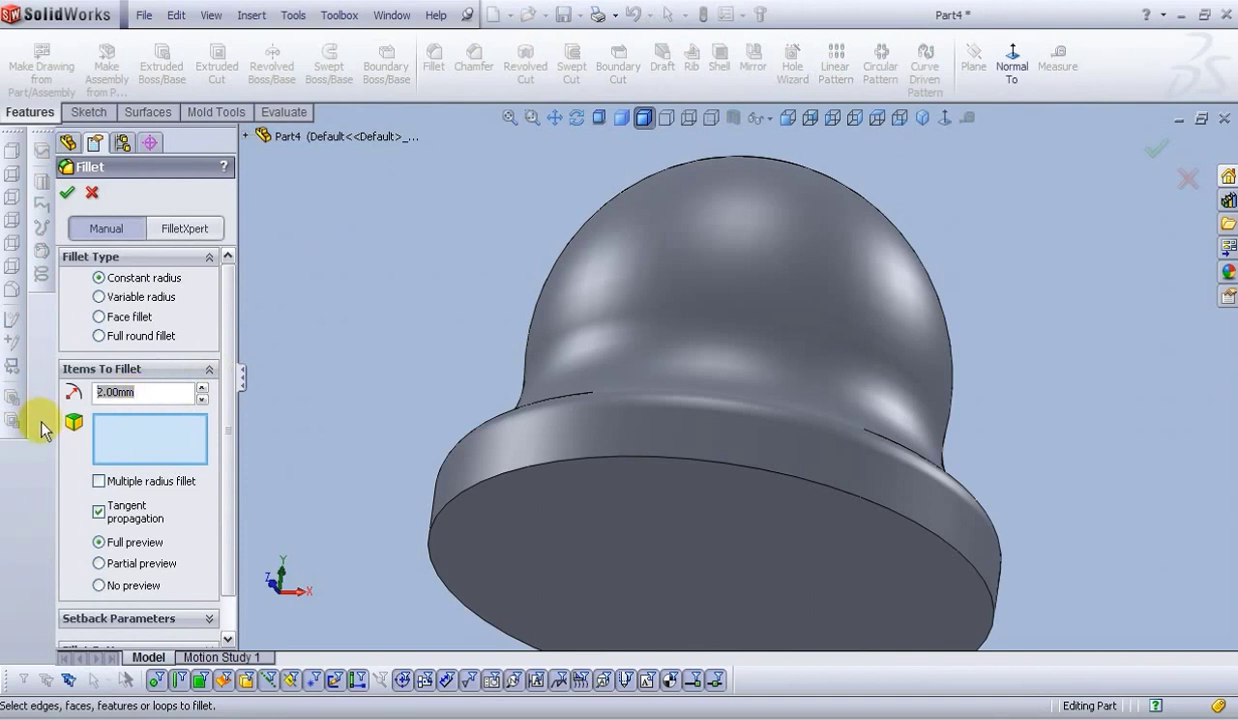
{"action": "type", "text": "0"}
{"action": "left_click", "coordinate": [533, 471]}
{"action": "left_click", "coordinate": [66, 192]}
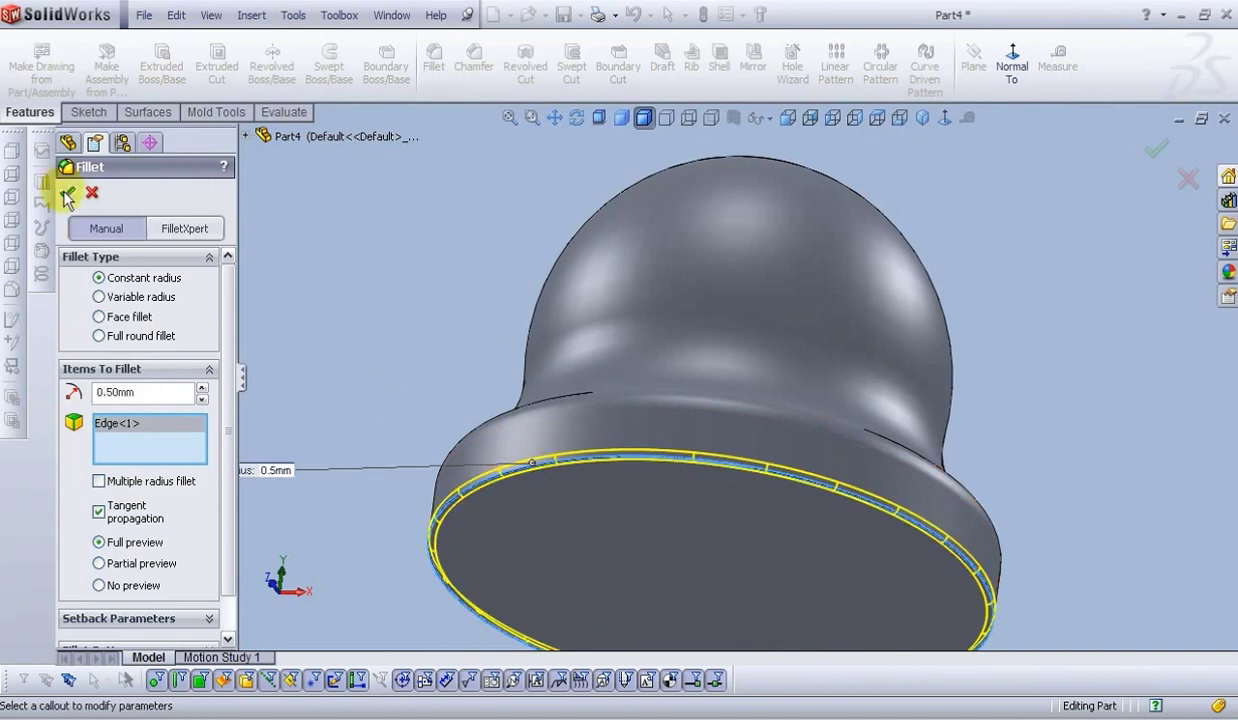
- Start a sketch on the flat bottom face and draw a circle of about 4.4 mm radius centred on the origin
{"action": "key", "text": "f"}
{"action": "middle_click_drag", "start_coordinate": [493, 281], "coordinate": [729, 304]}
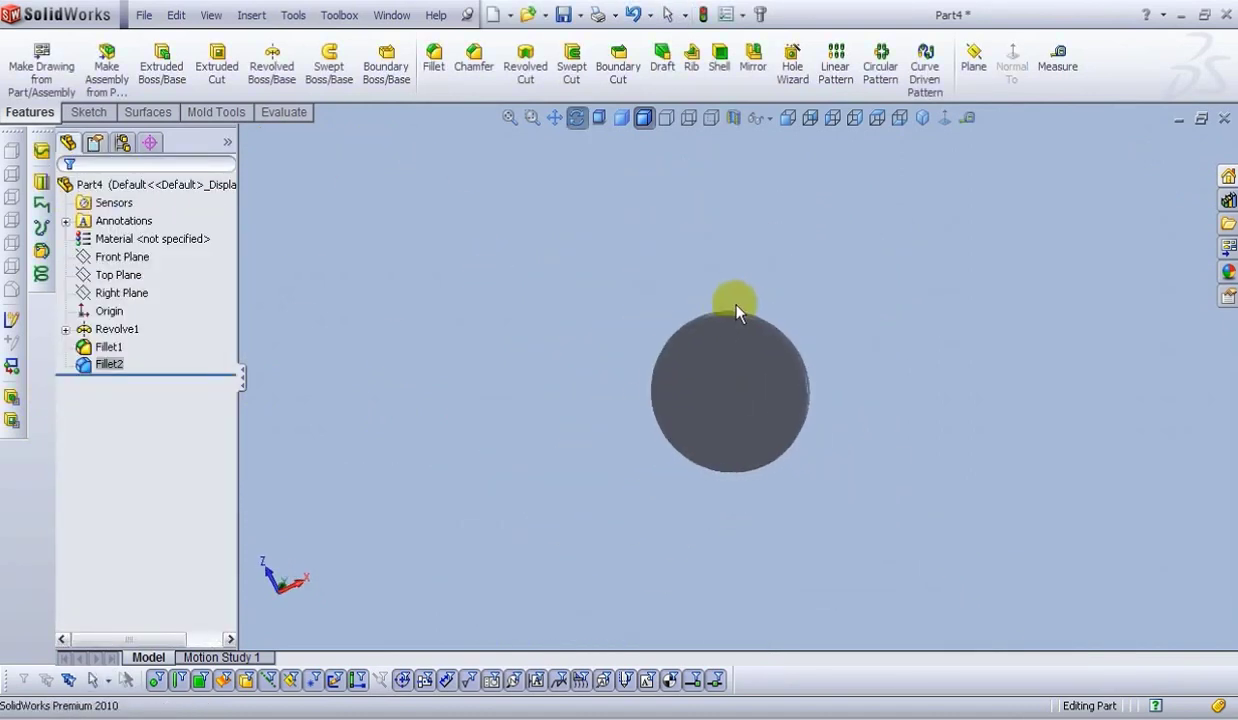
{"action": "left_click", "coordinate": [745, 388]}
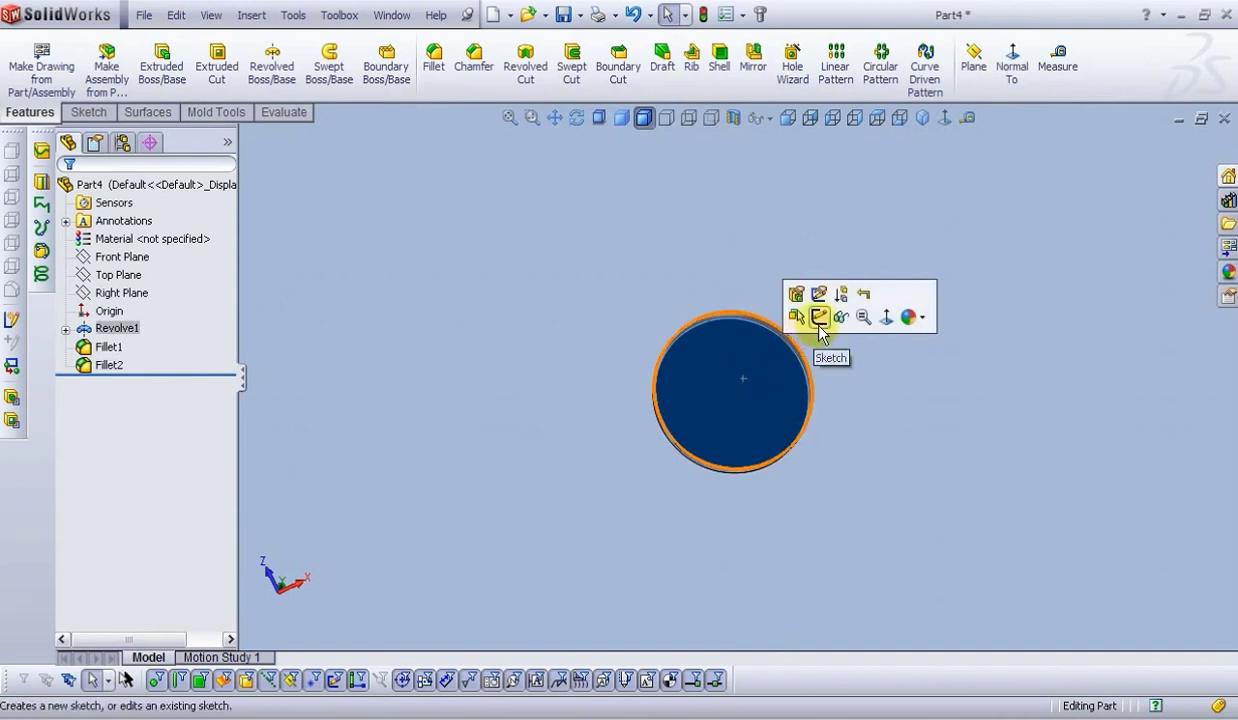
{"action": "left_click", "coordinate": [816, 312]}
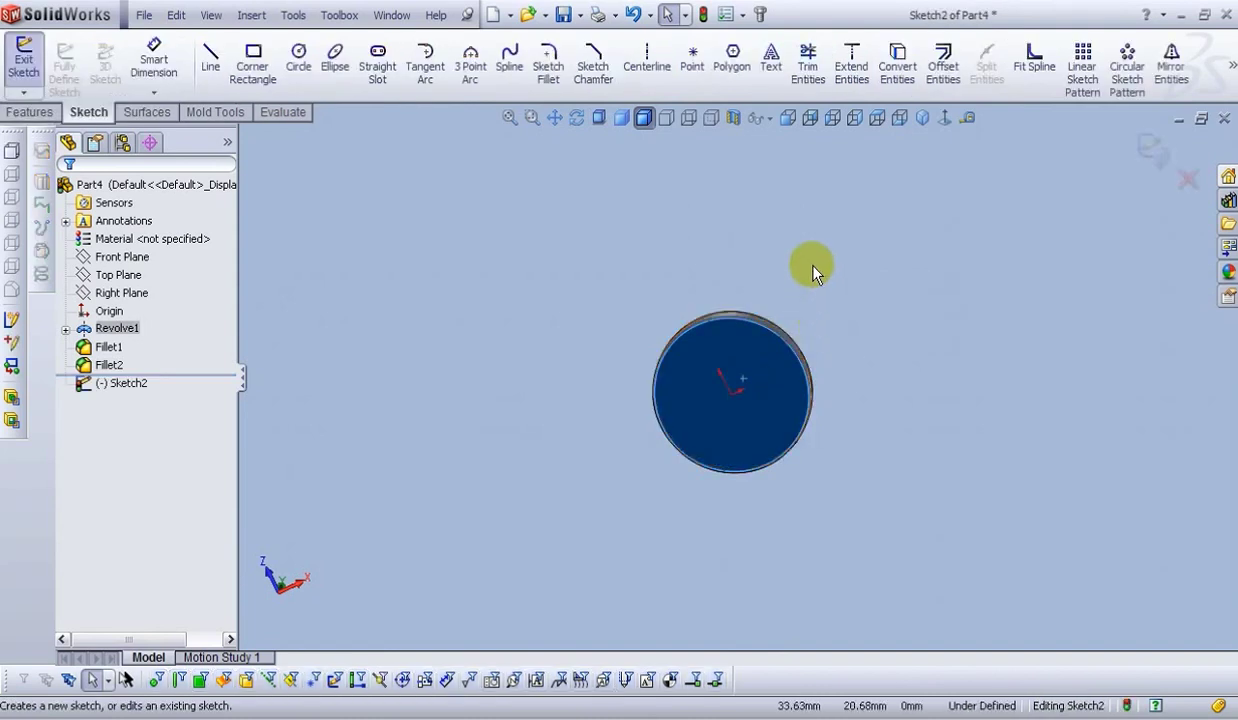
{"action": "left_click", "coordinate": [945, 119]}
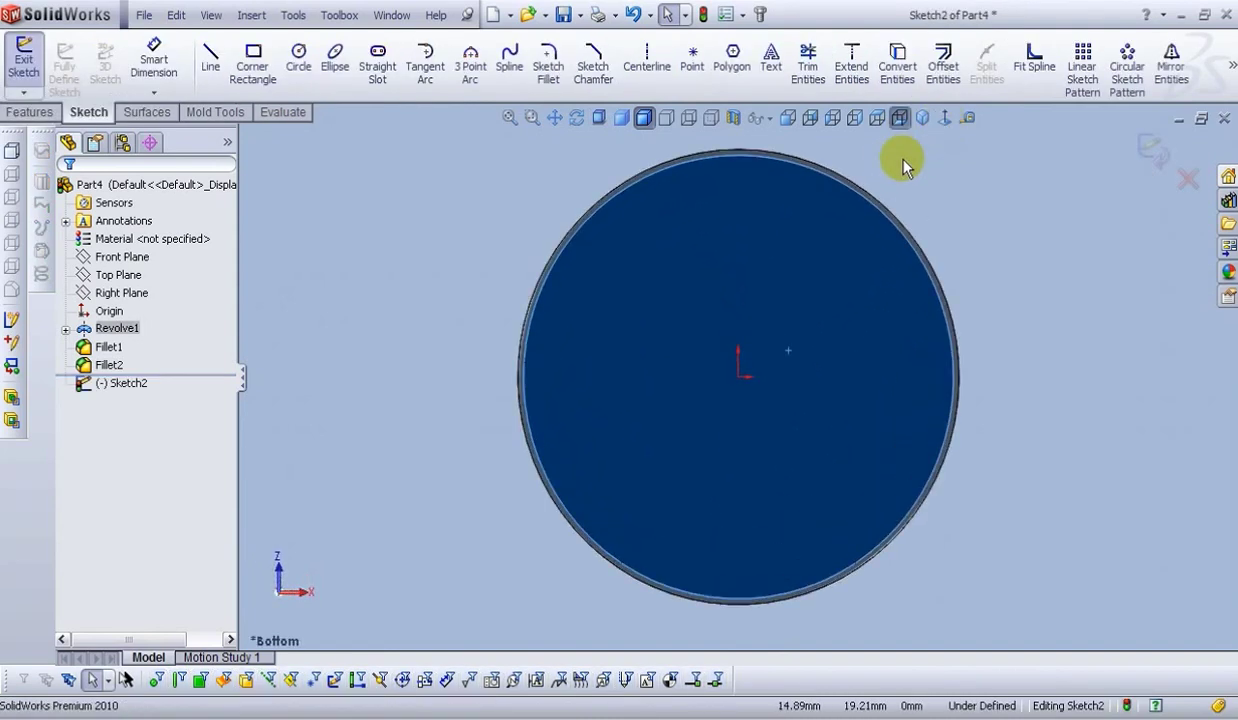
{"action": "left_click", "coordinate": [298, 62]}
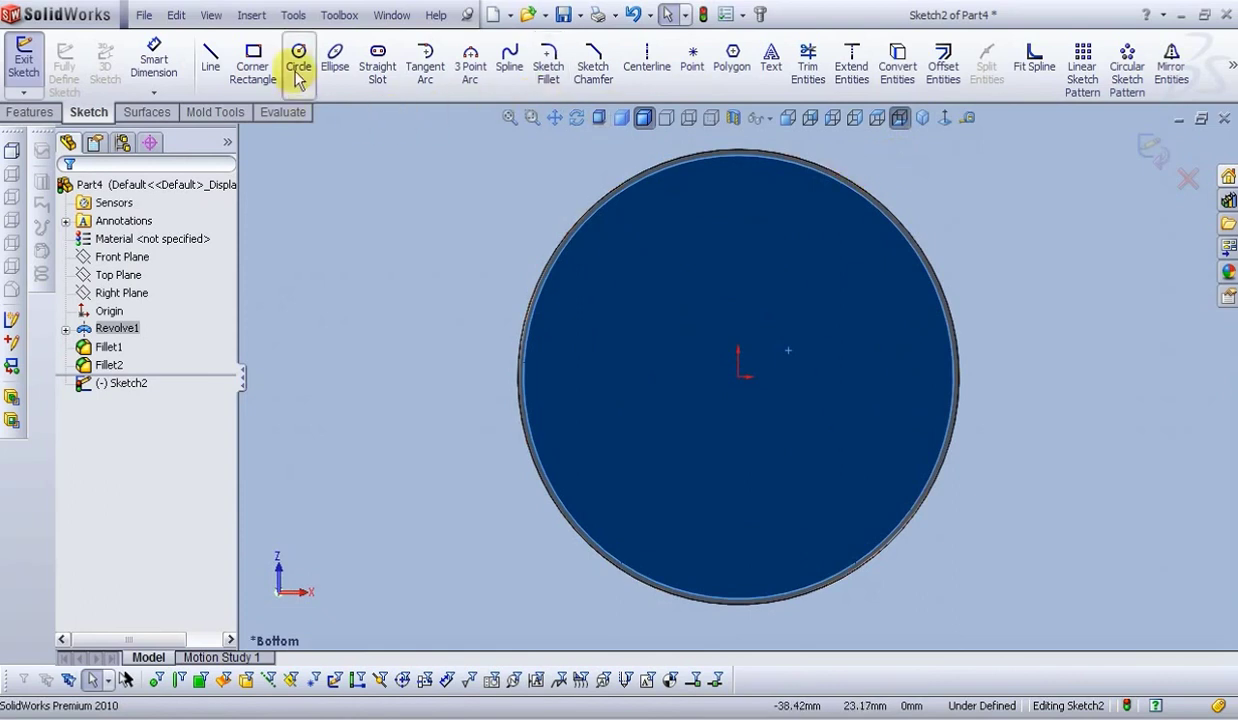
{"action": "left_click", "coordinate": [738, 379]}
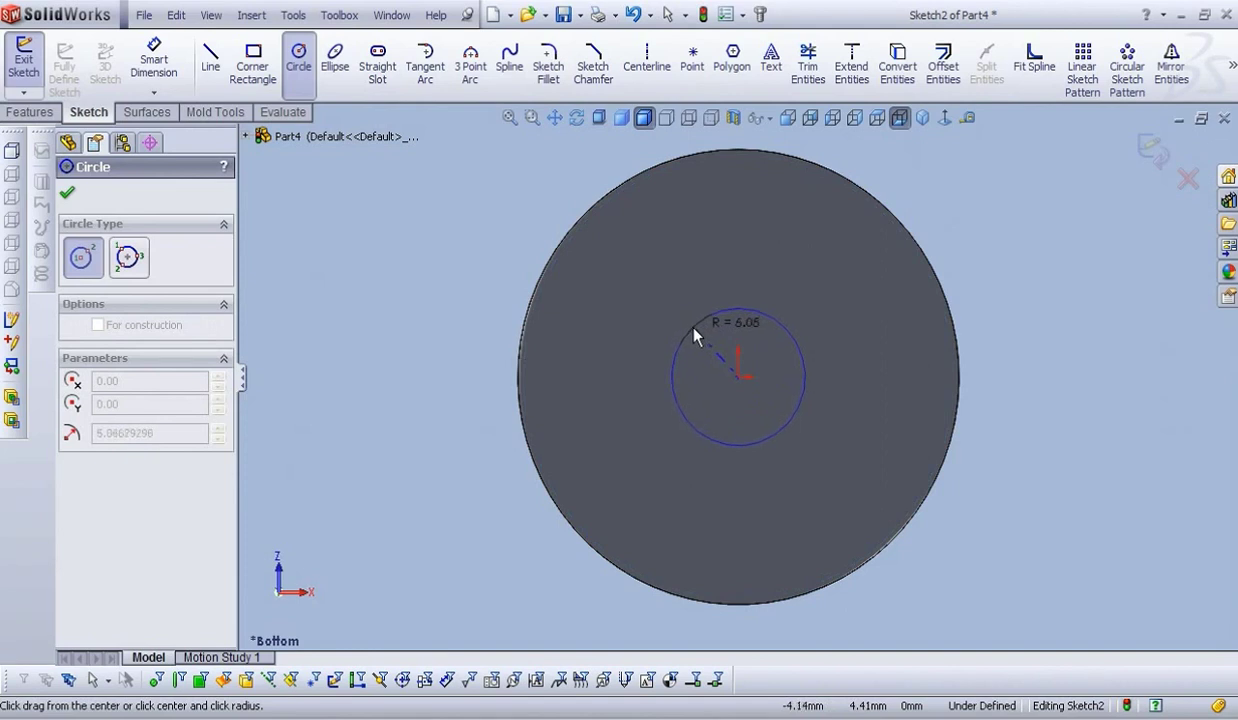
{"action": "left_click", "coordinate": [705, 343]}
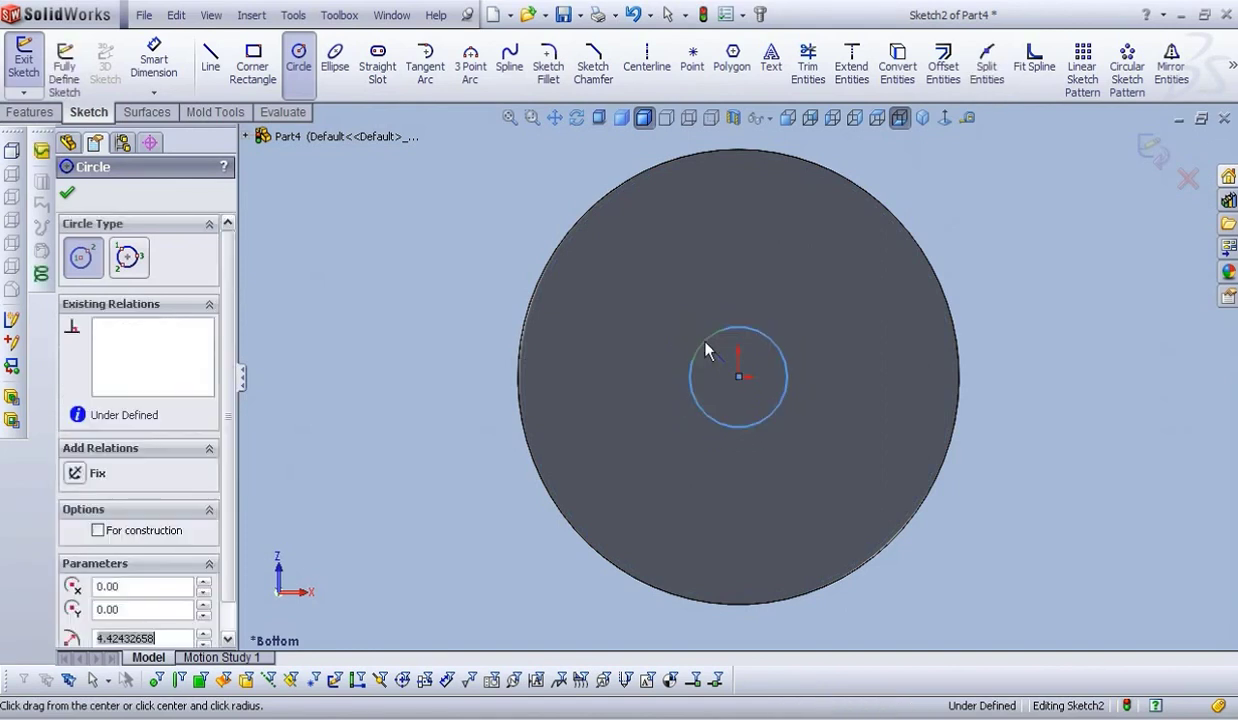
- Dimension the circle on the bottom face to a 10.2 mm diameter and exit the sketch
{"action": "left_click", "coordinate": [152, 62]}
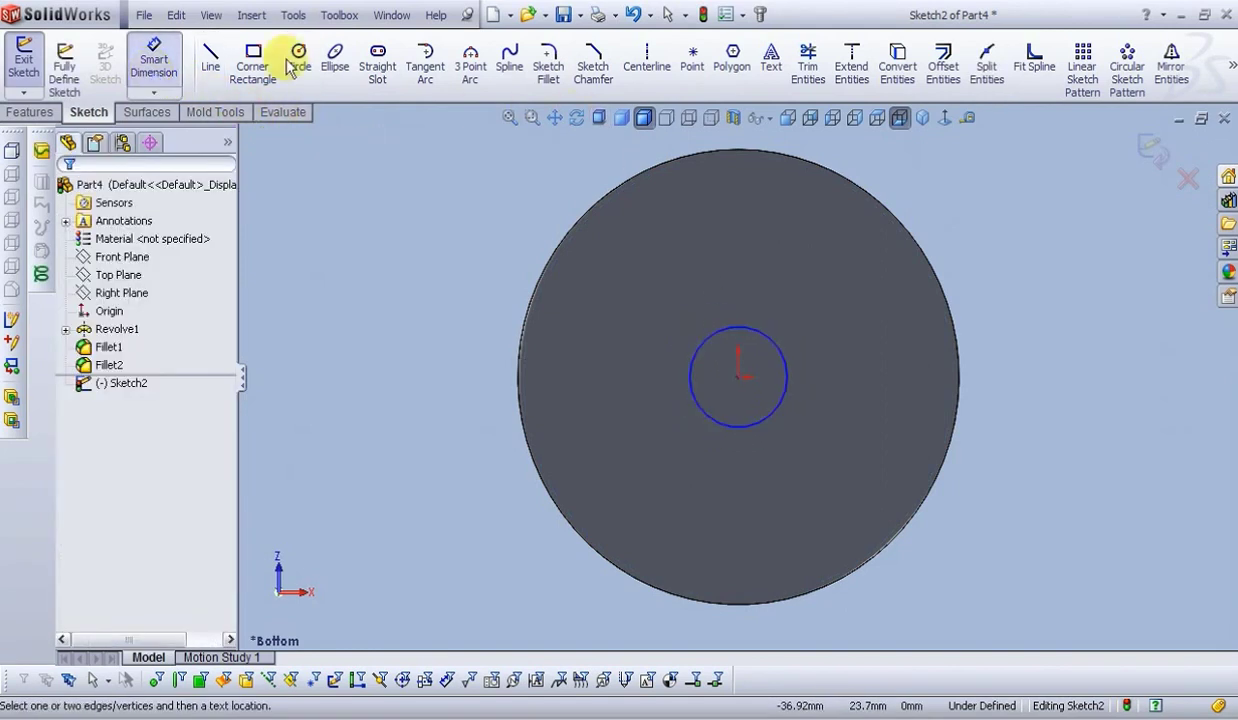
{"action": "left_click", "coordinate": [781, 357]}
{"action": "left_click", "coordinate": [770, 279]}
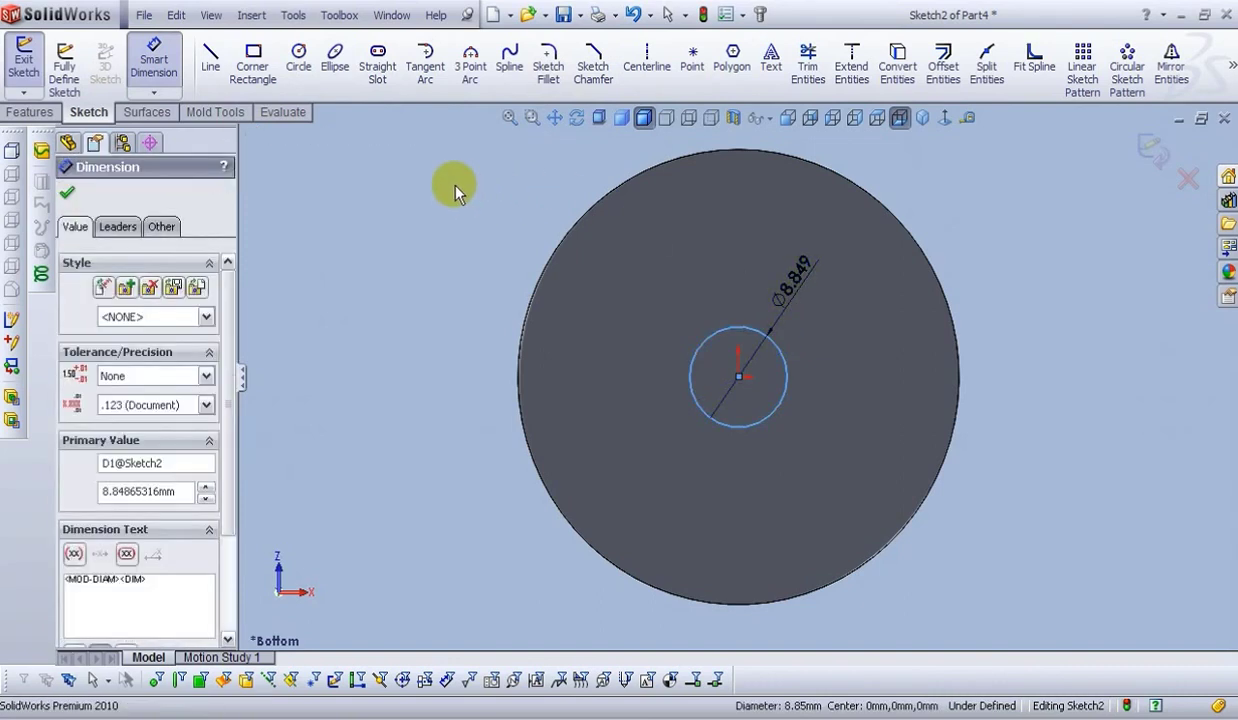
{"action": "type", "text": "10.2"}
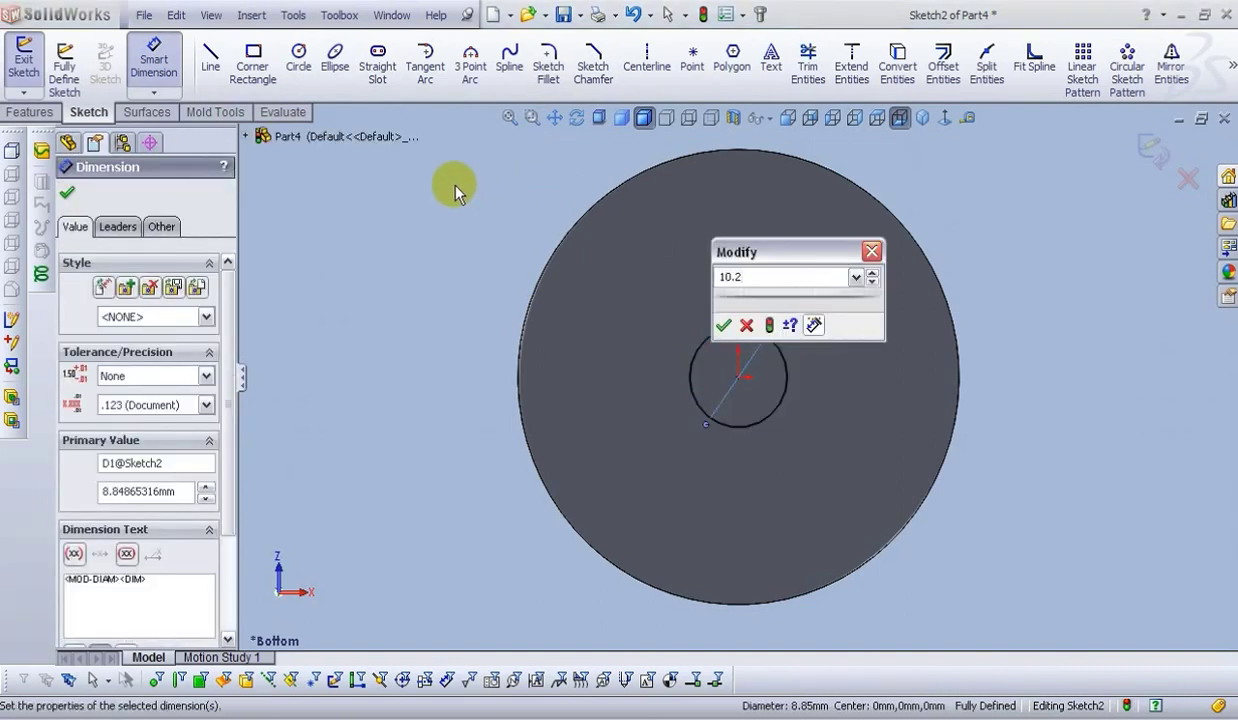
{"action": "key", "text": "Return"}
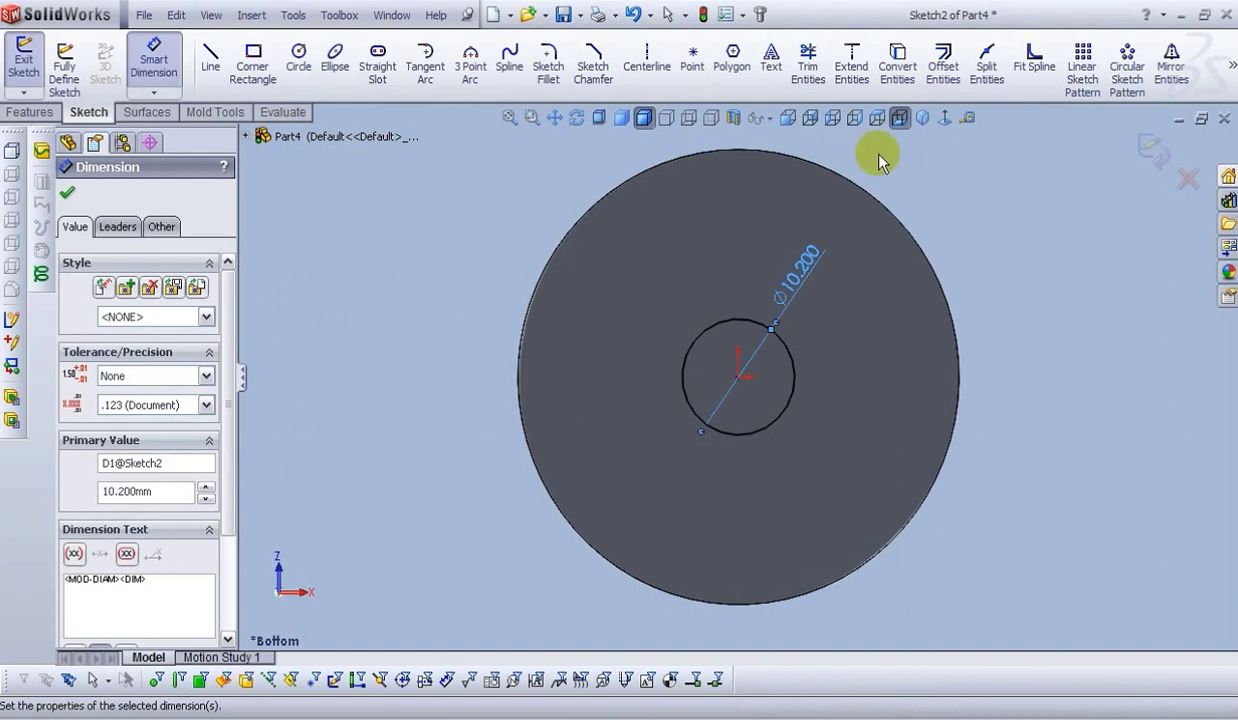
{"action": "left_click", "coordinate": [921, 118]}
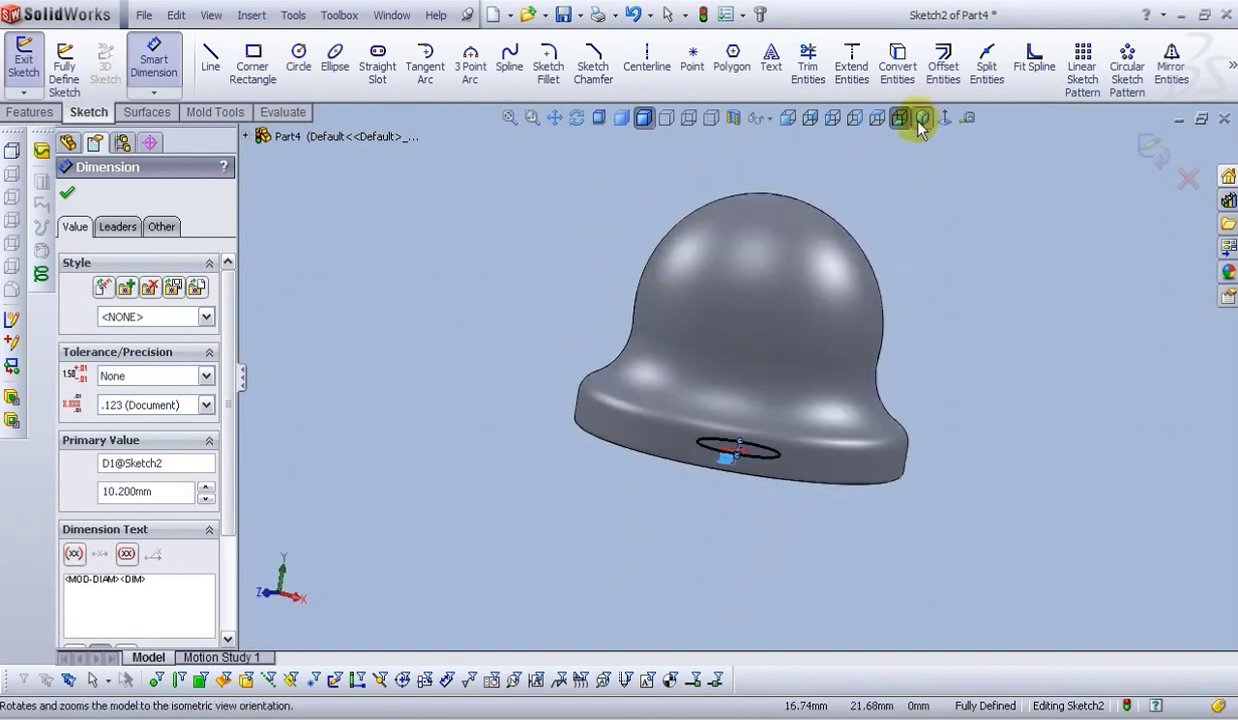
{"action": "left_click", "coordinate": [1155, 152]}
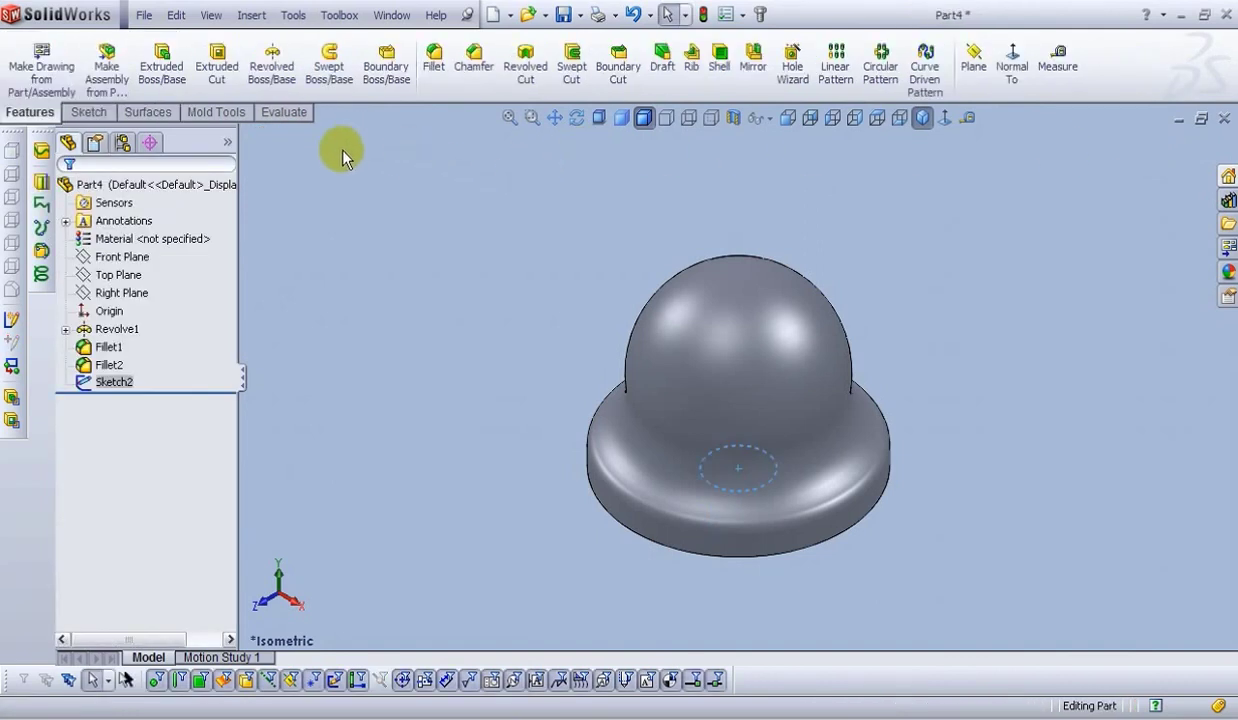
- Cut-extrude the circle 15 mm blind into the knob with a 2 degree inward draft
{"action": "left_click", "coordinate": [216, 68]}
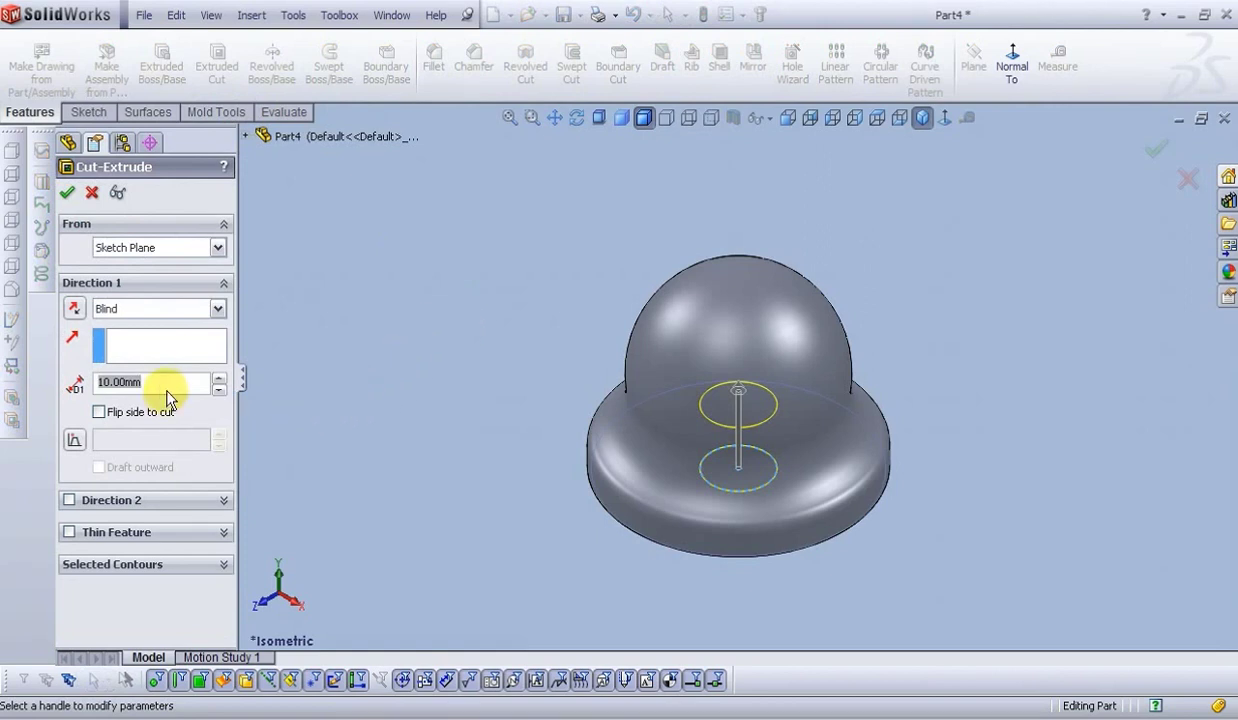
{"action": "middle_click_drag", "start_coordinate": [640, 350], "coordinate": [500, 300]}
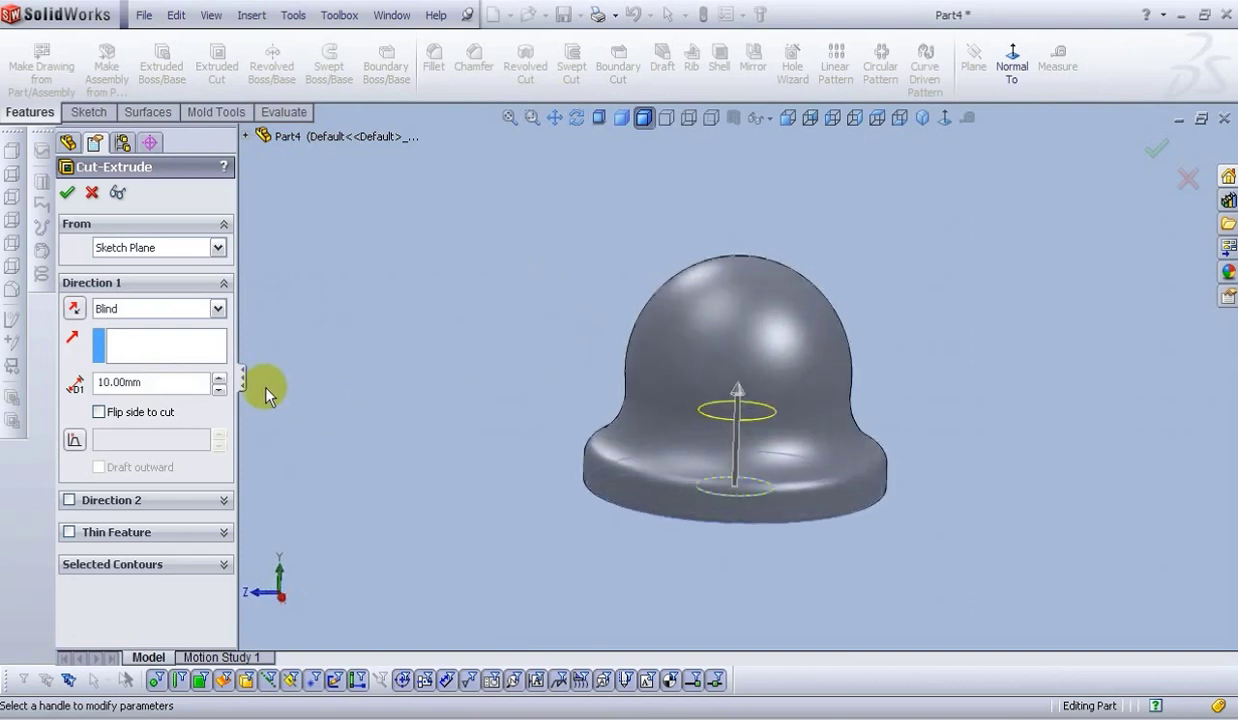
{"action": "left_click_drag", "start_coordinate": [157, 385], "coordinate": [103, 412]}
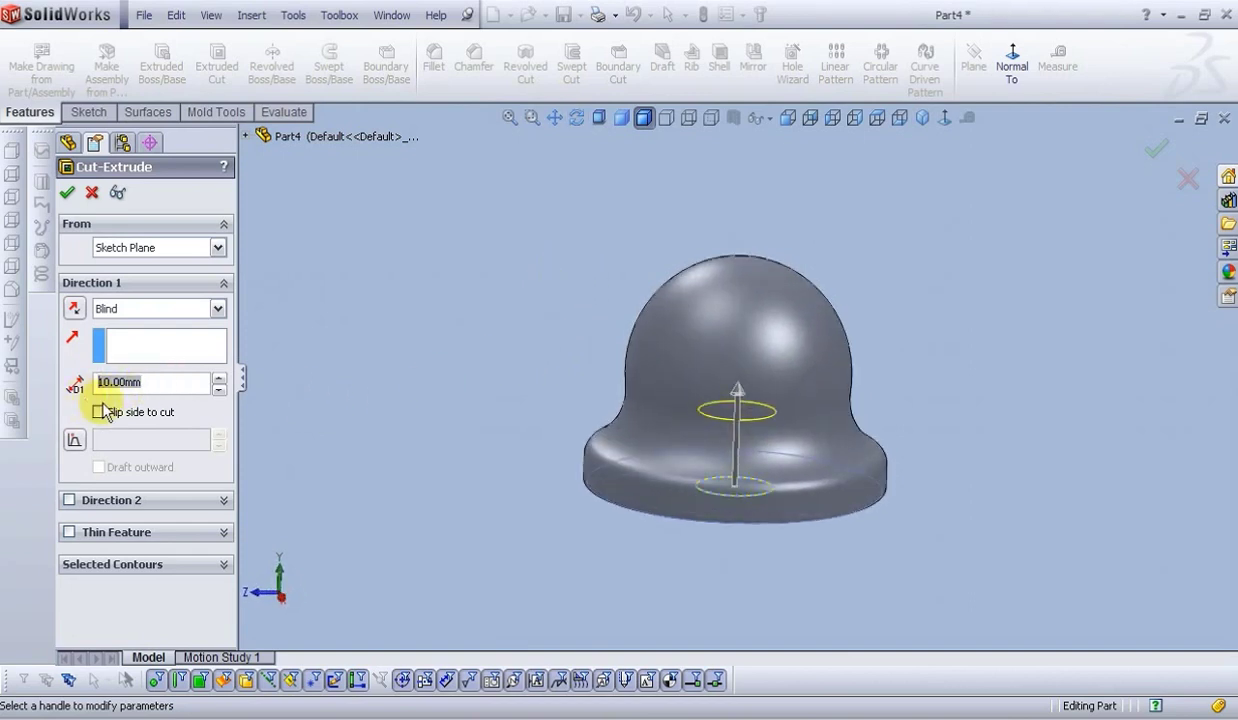
{"action": "type", "text": "15"}
{"action": "key", "text": "Return"}
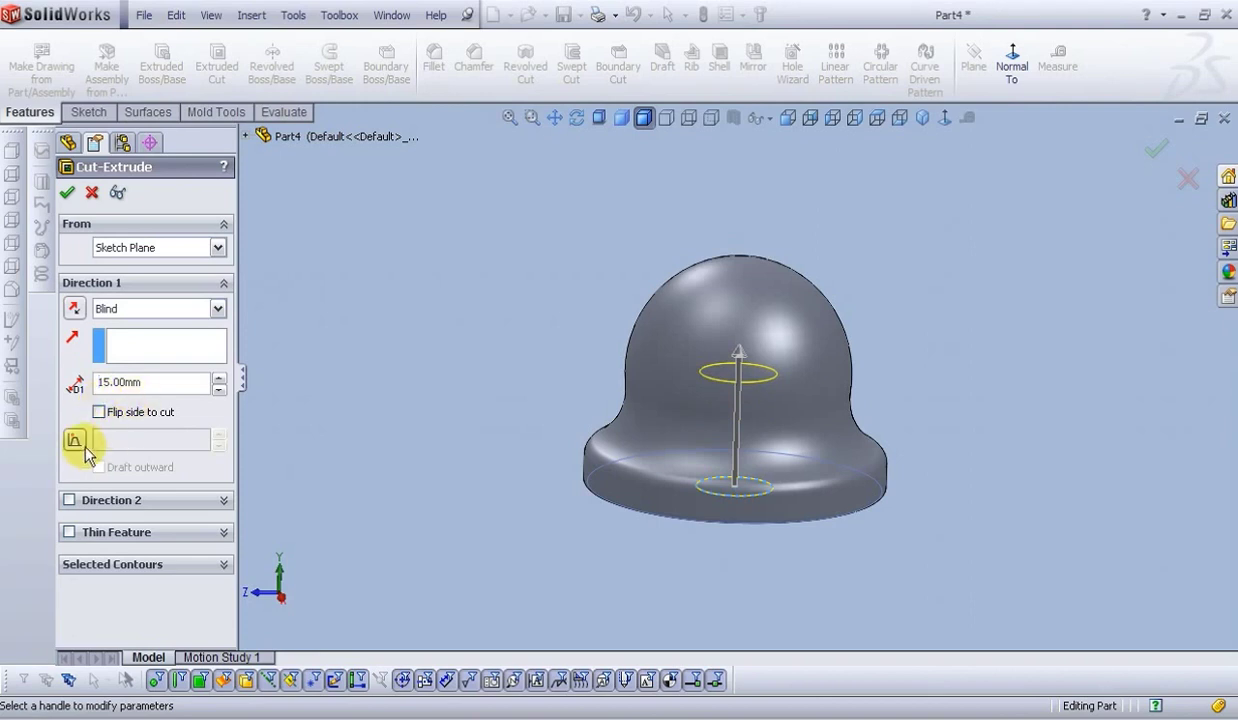
{"action": "left_click", "coordinate": [75, 443]}
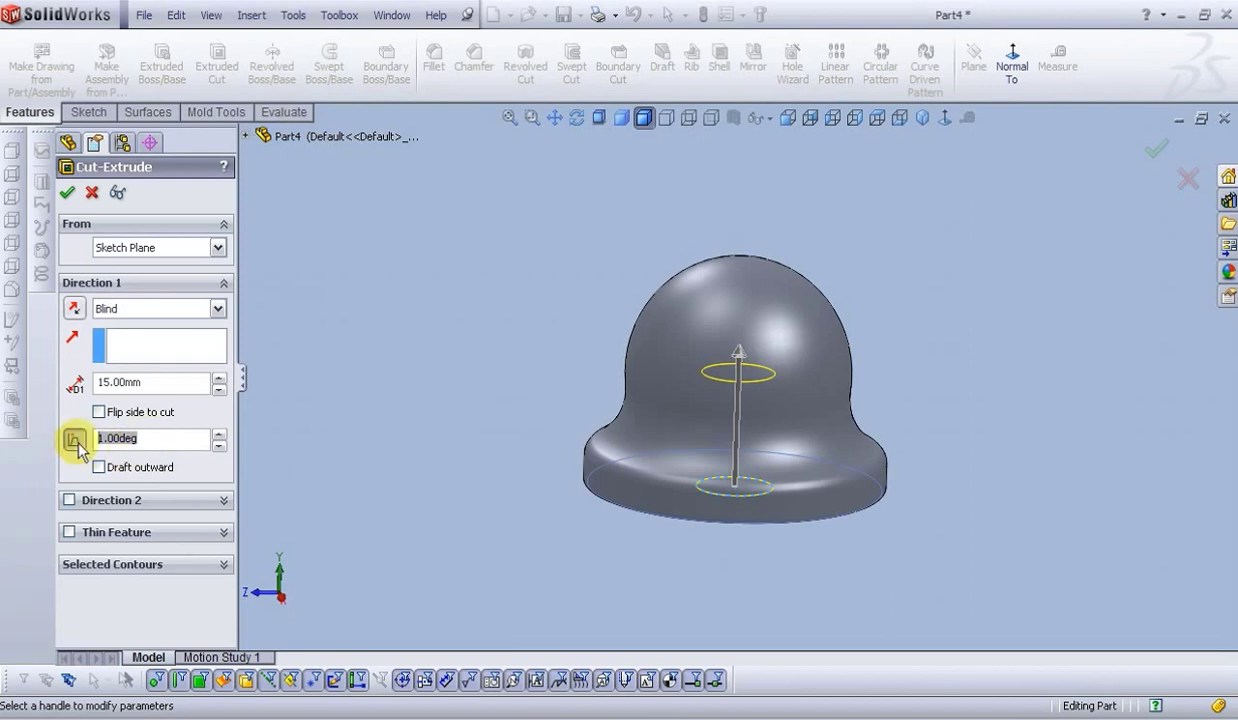
{"action": "type", "text": "2"}
{"action": "key", "text": "Return"}
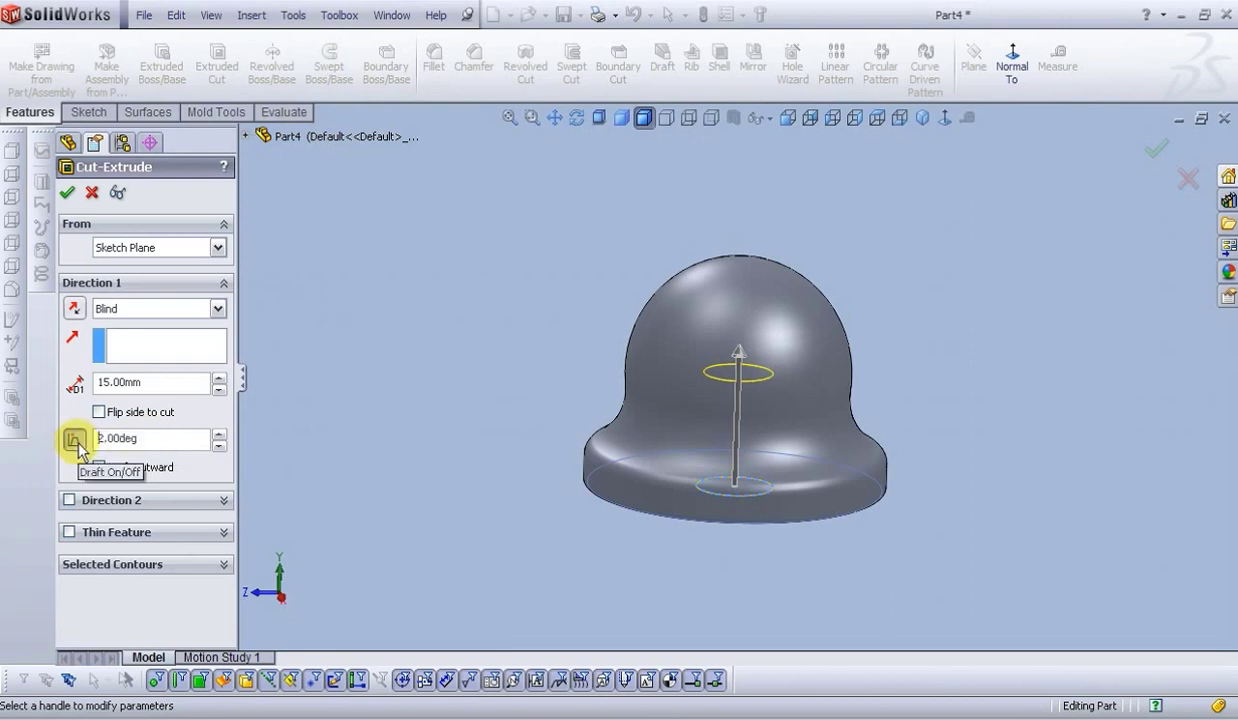
{"action": "left_click", "coordinate": [67, 192]}
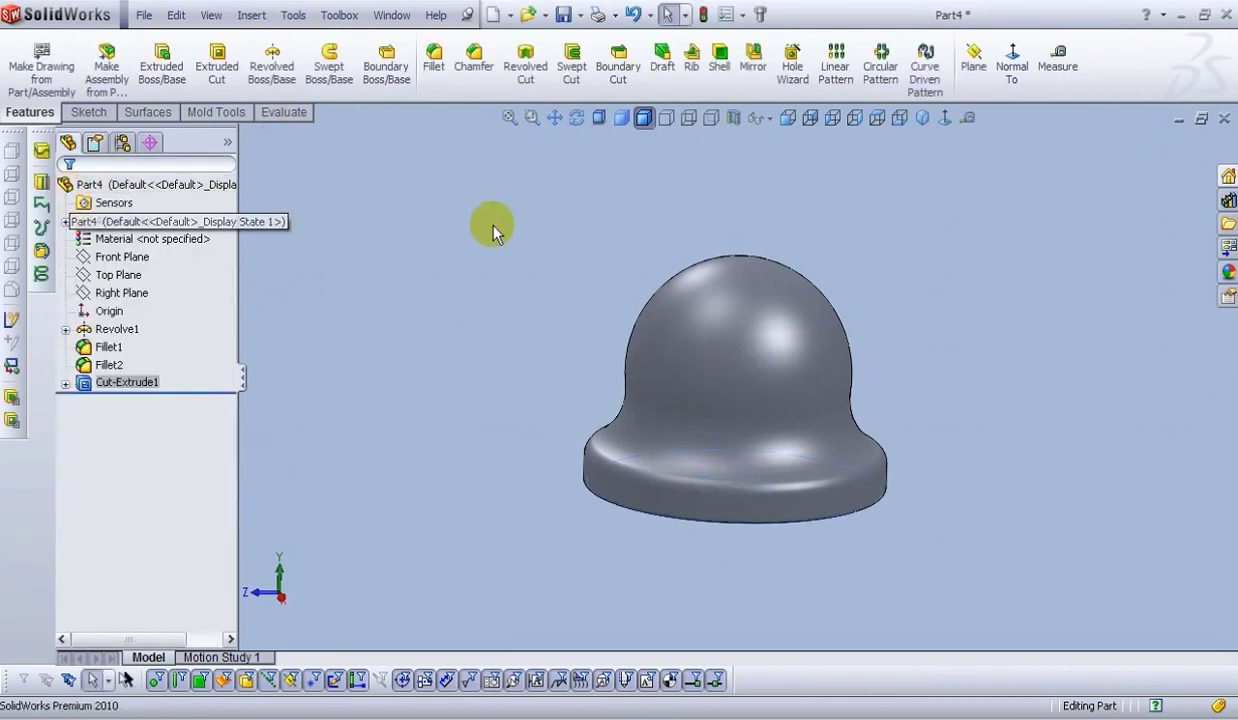
- Measure the diameter of the circular edge at the inner end of the tapered hole
{"action": "middle_click_drag", "start_coordinate": [727, 533], "coordinate": [970, 211]}
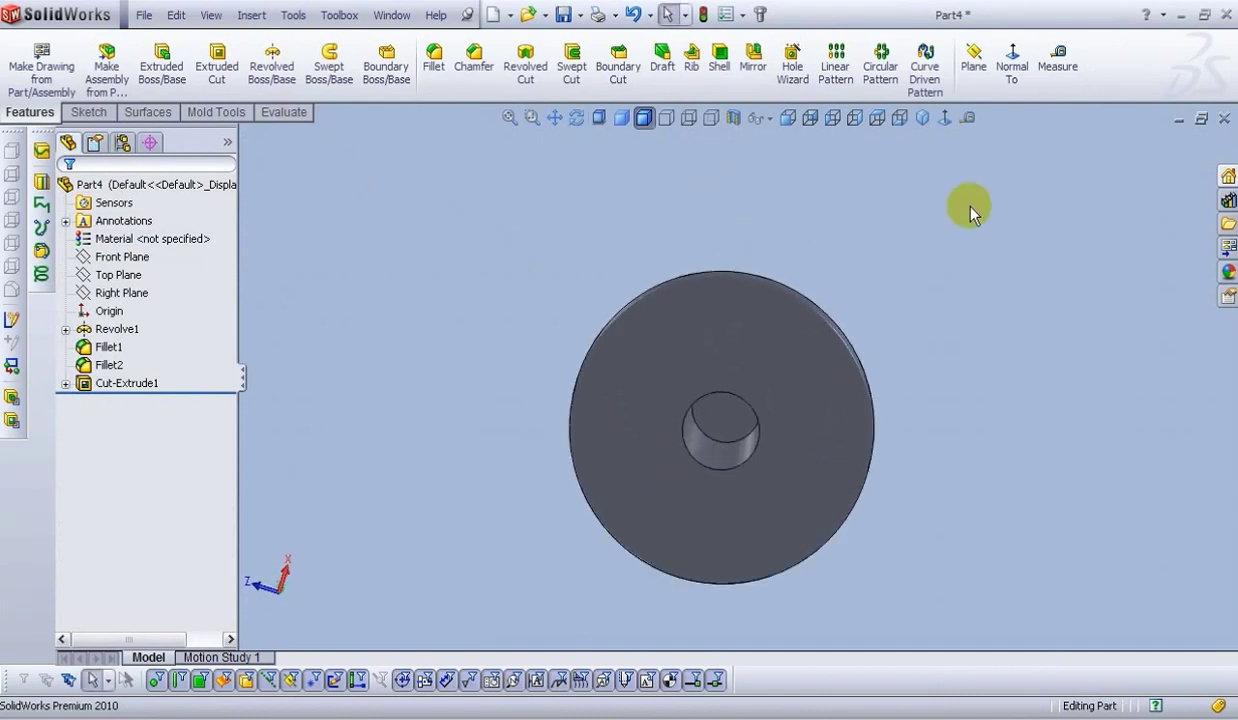
{"action": "left_click", "coordinate": [967, 118]}
{"action": "left_click", "coordinate": [738, 445]}
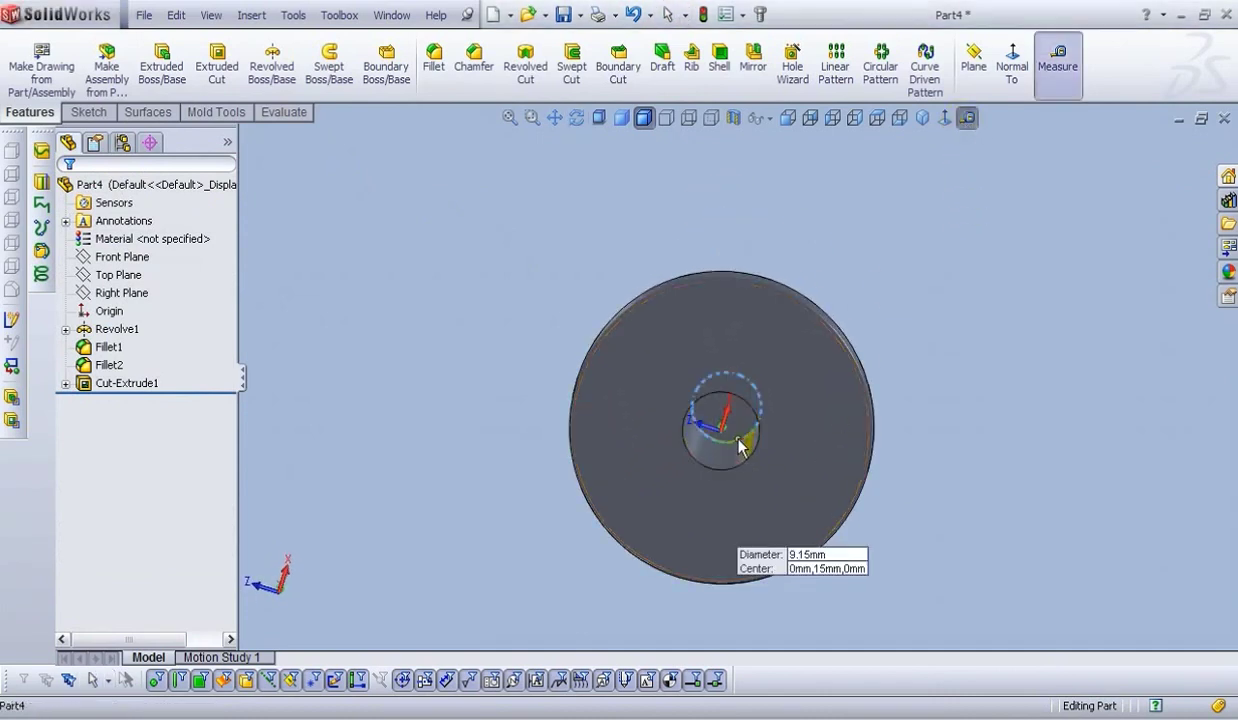
{"action": "left_click", "coordinate": [793, 207]}
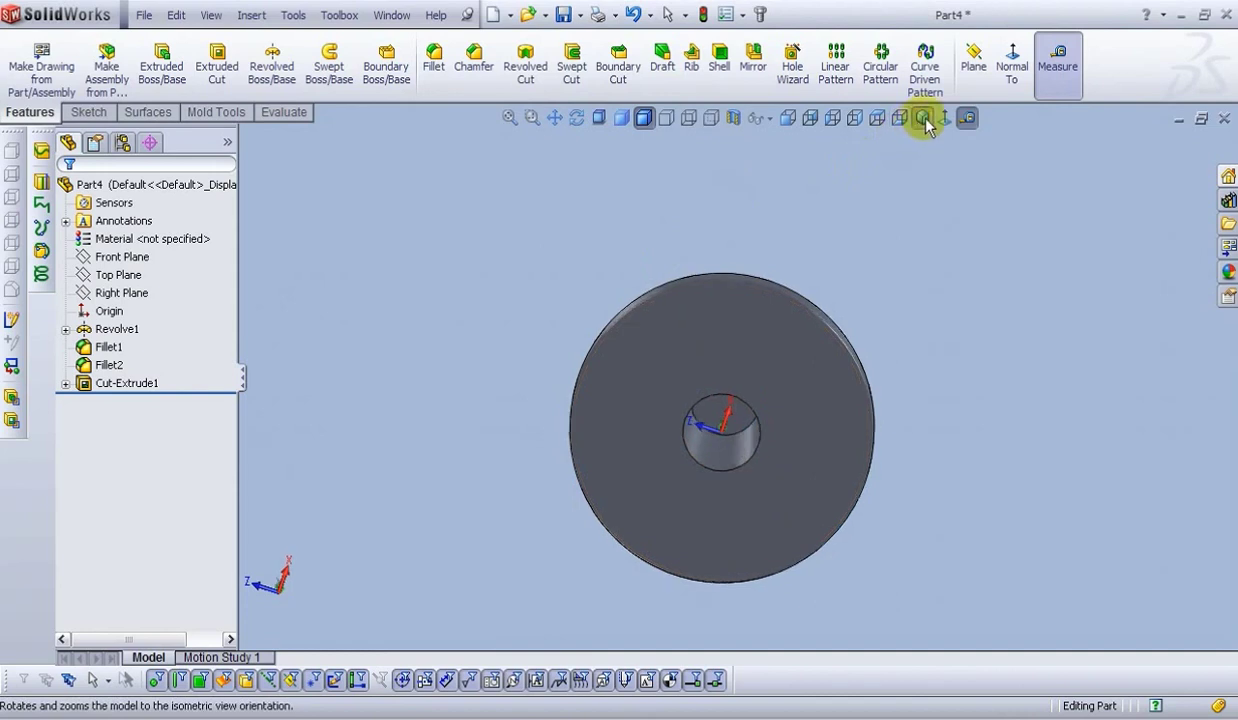
{"action": "left_click", "coordinate": [923, 119]}
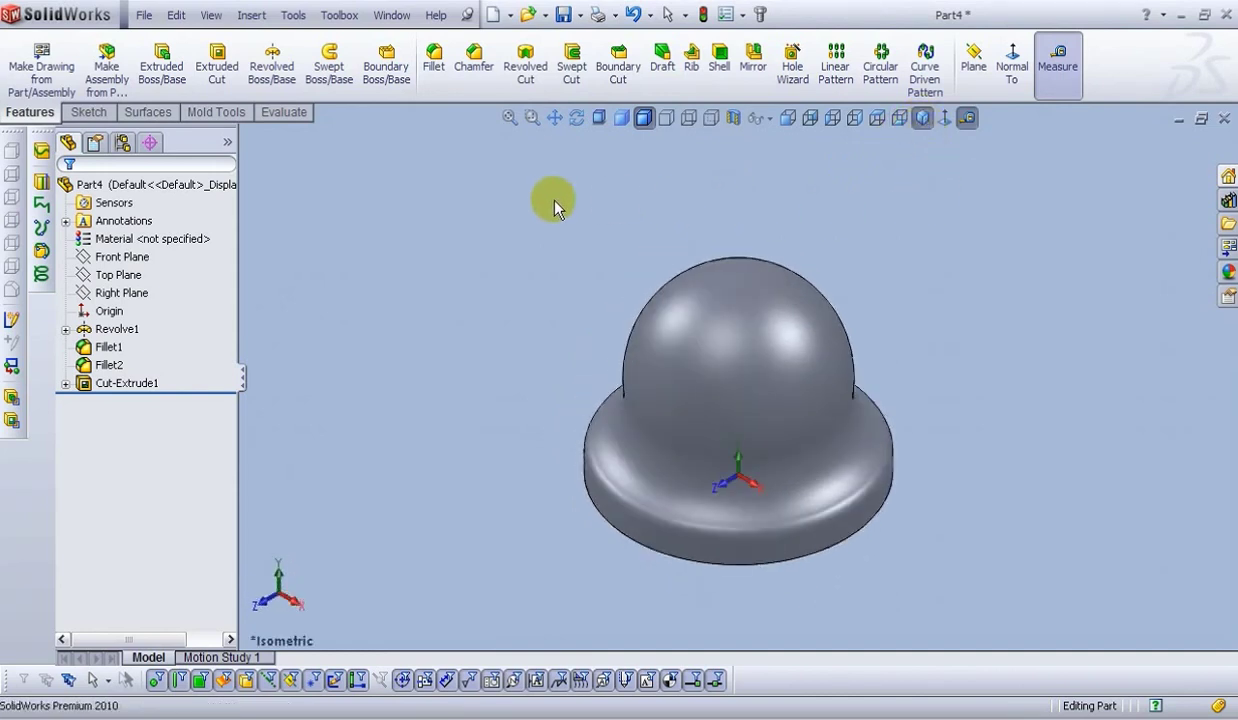
{"action": "key", "text": "Escape"}
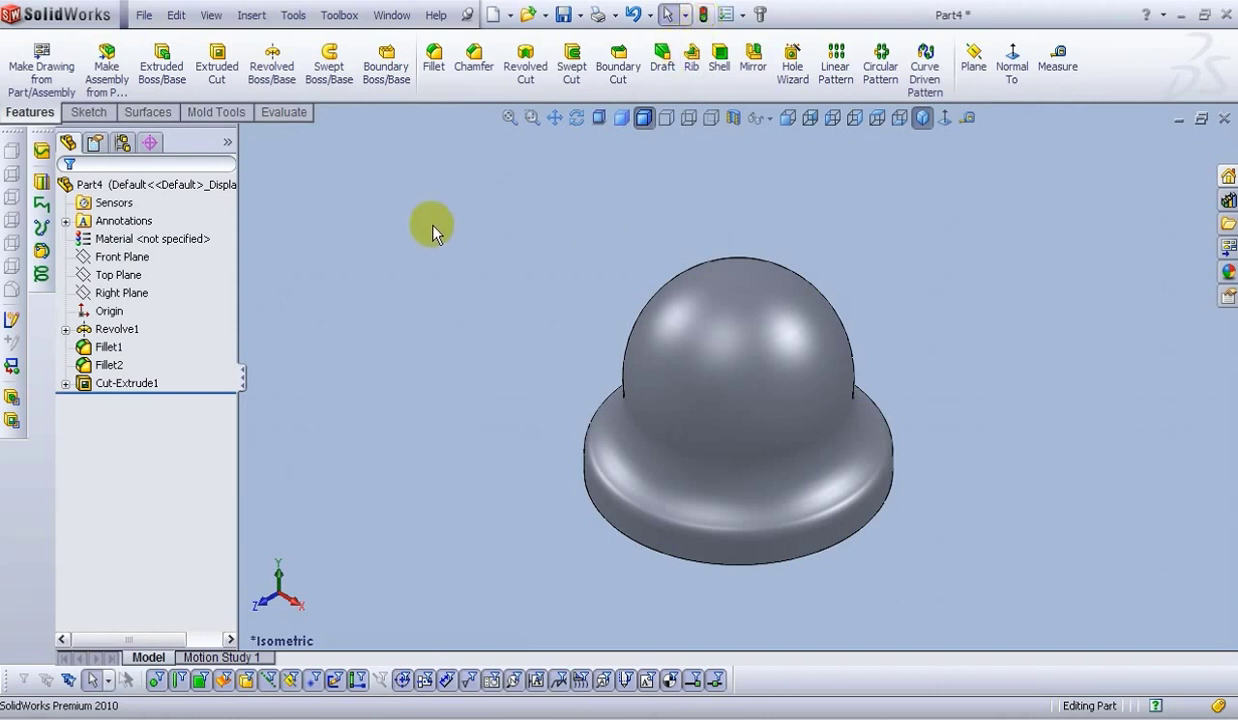
- Save the part as Cap in the Paper towel holder folder
{"action": "left_click", "coordinate": [144, 15]}
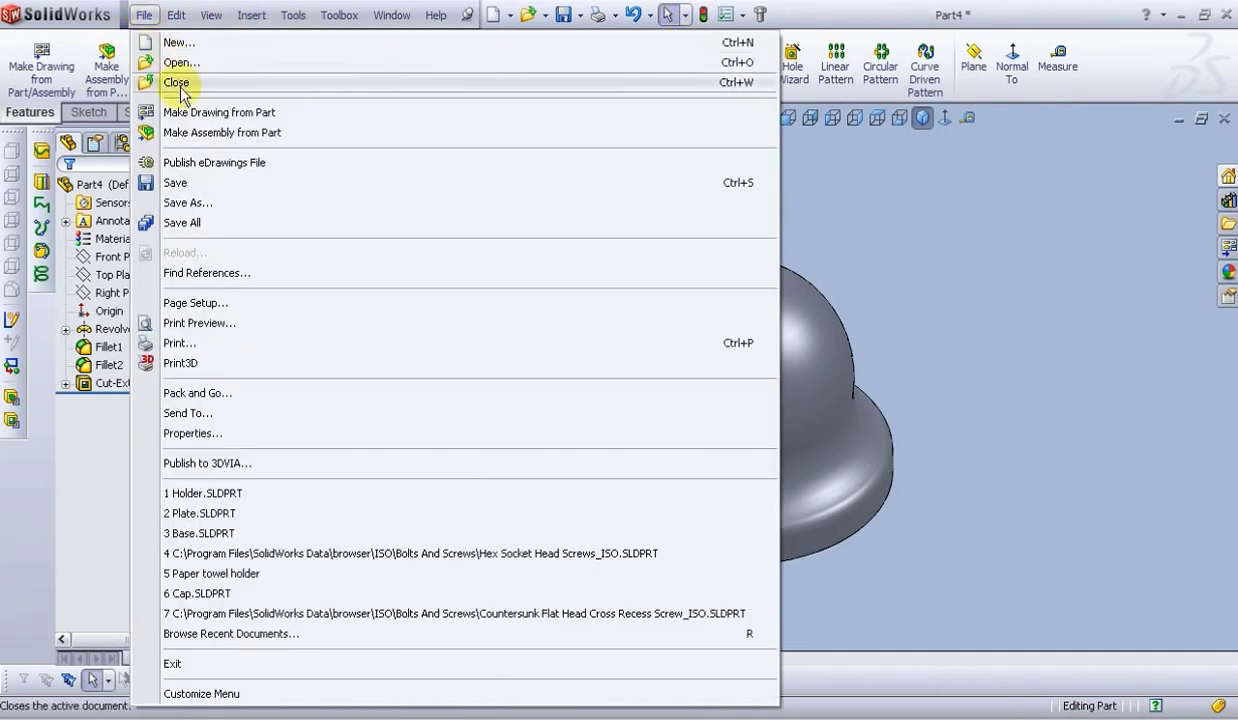
{"action": "left_click", "coordinate": [190, 203]}
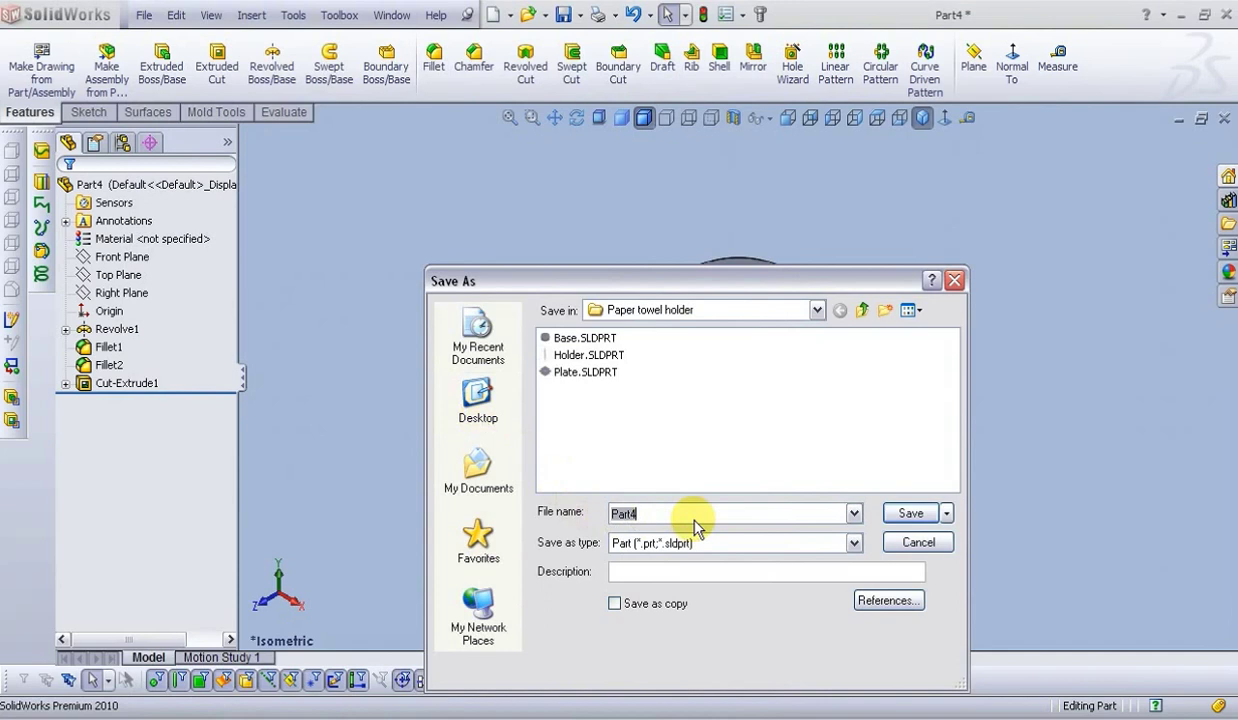
{"action": "type", "text": "Cap"}
{"action": "left_click", "coordinate": [898, 521]}
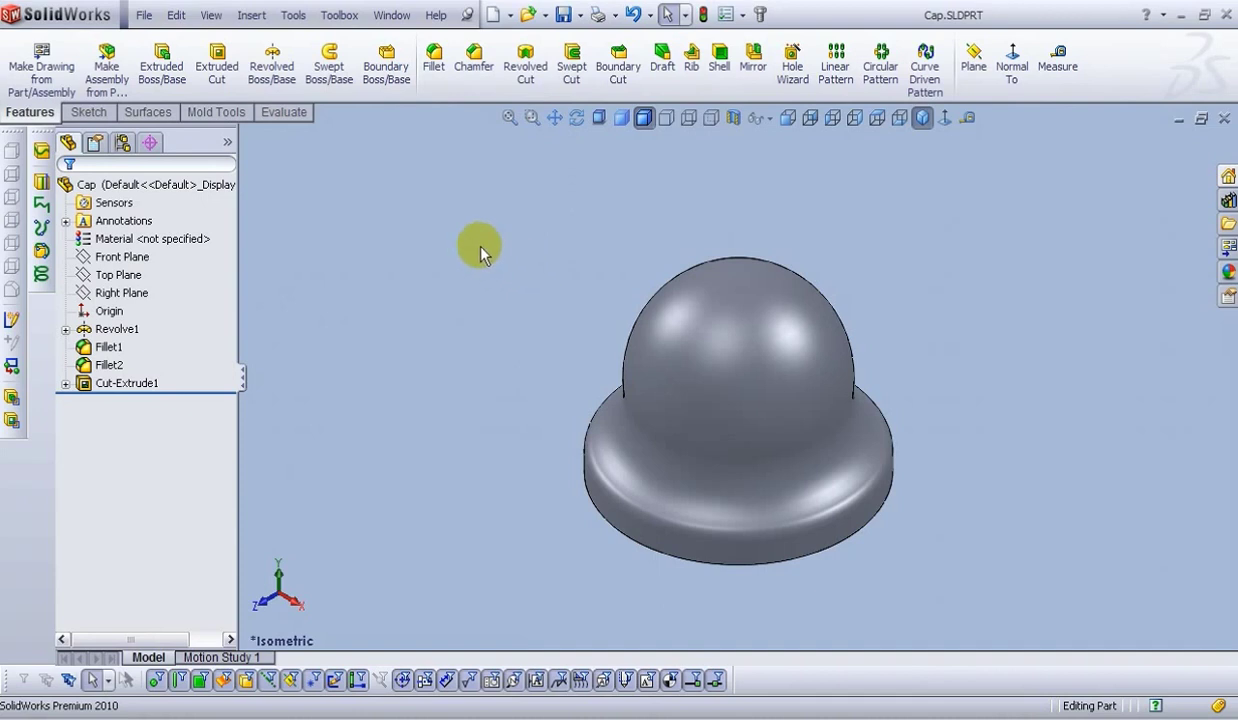
- Create a new assembly and place the Base part in it as the first component
{"action": "left_click", "coordinate": [493, 15]}
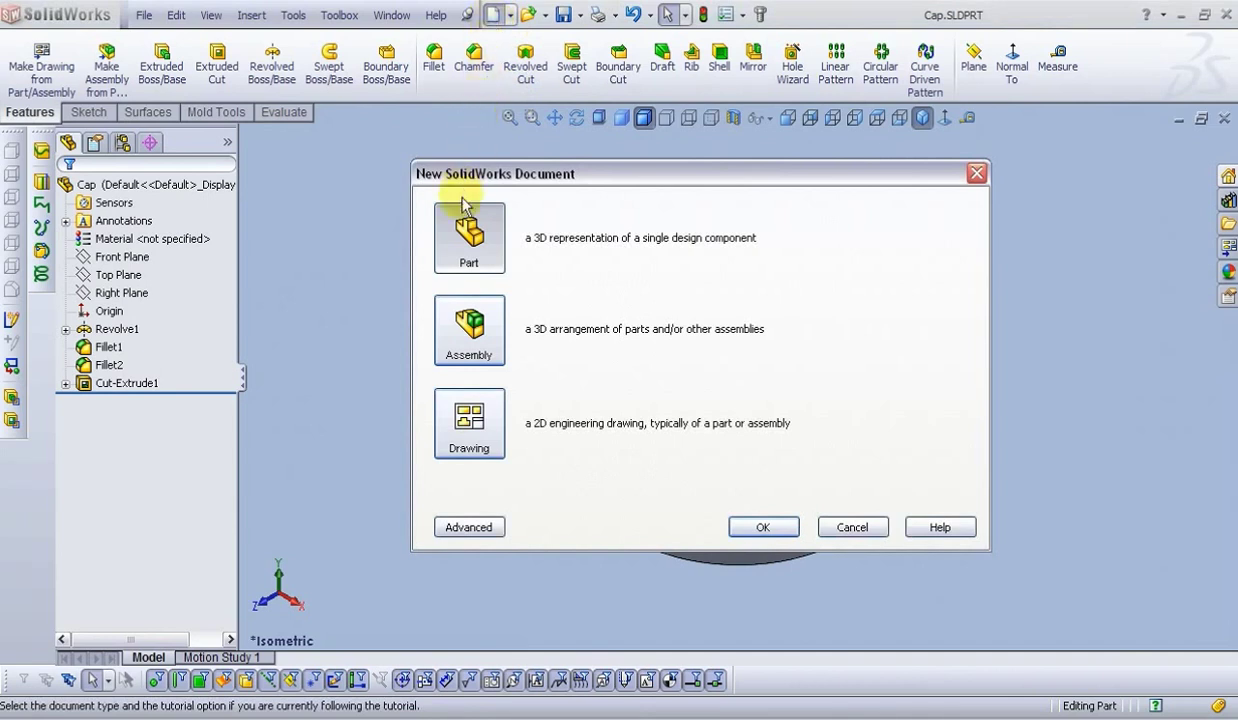
{"action": "left_click", "coordinate": [466, 350]}
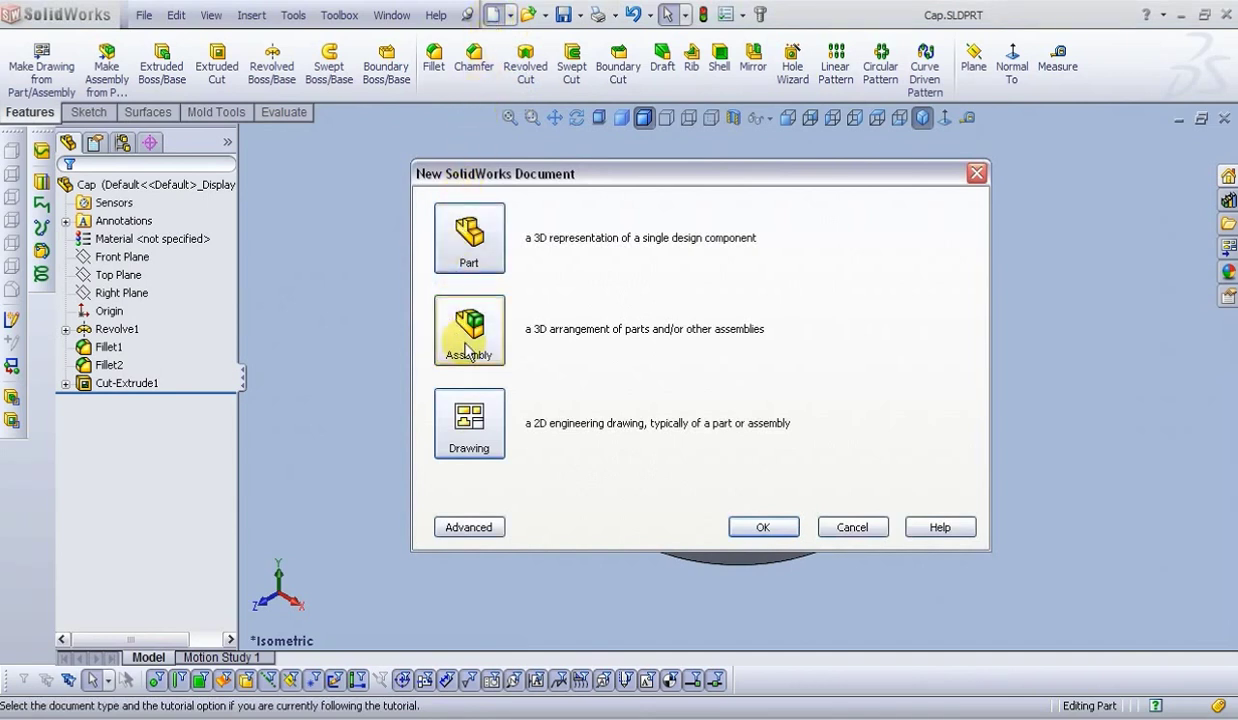
{"action": "left_click", "coordinate": [782, 525]}
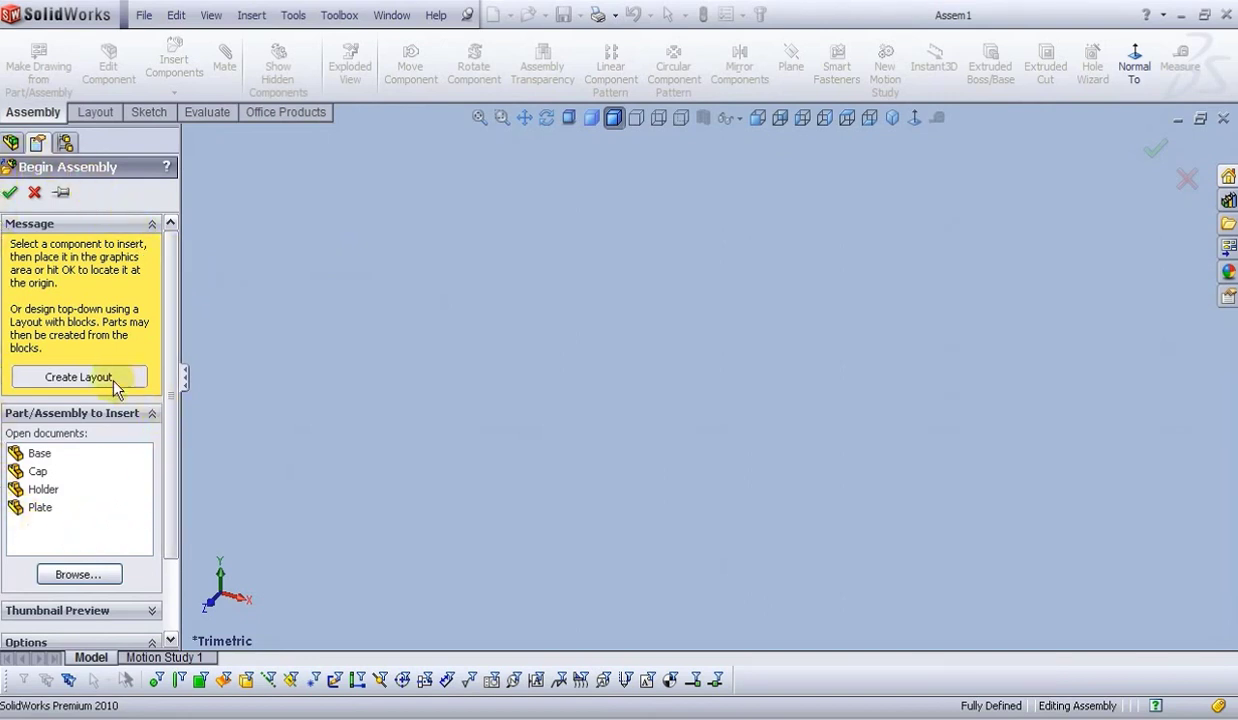
{"action": "left_click", "coordinate": [37, 455]}
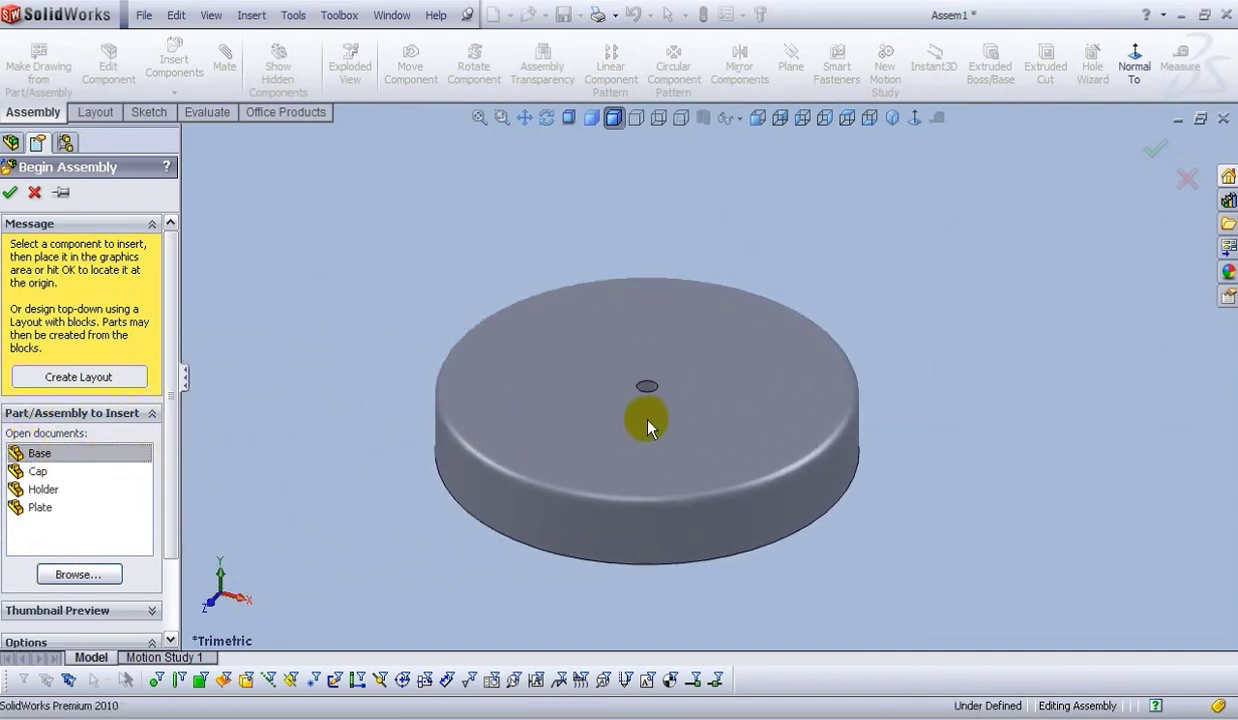
{"action": "left_click", "coordinate": [647, 425]}
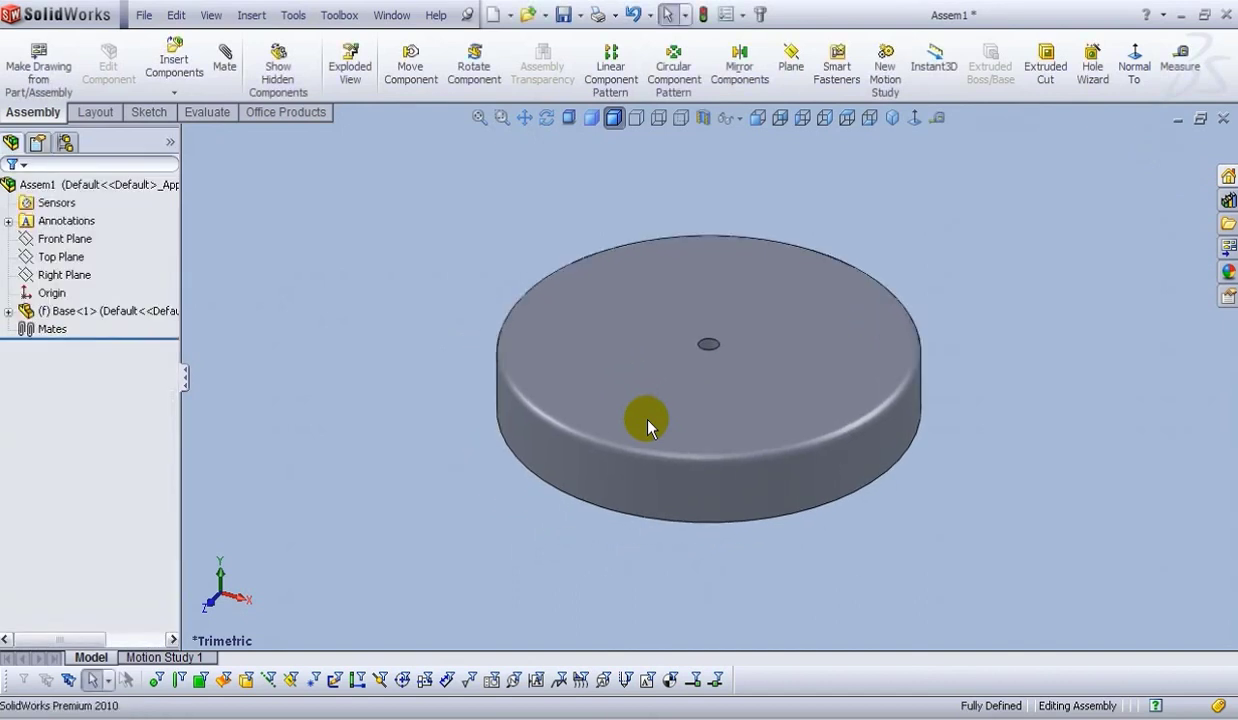
- Start inserting components with the command kept open for several parts, and place the Holder upright above the base
{"action": "left_click", "coordinate": [175, 74]}
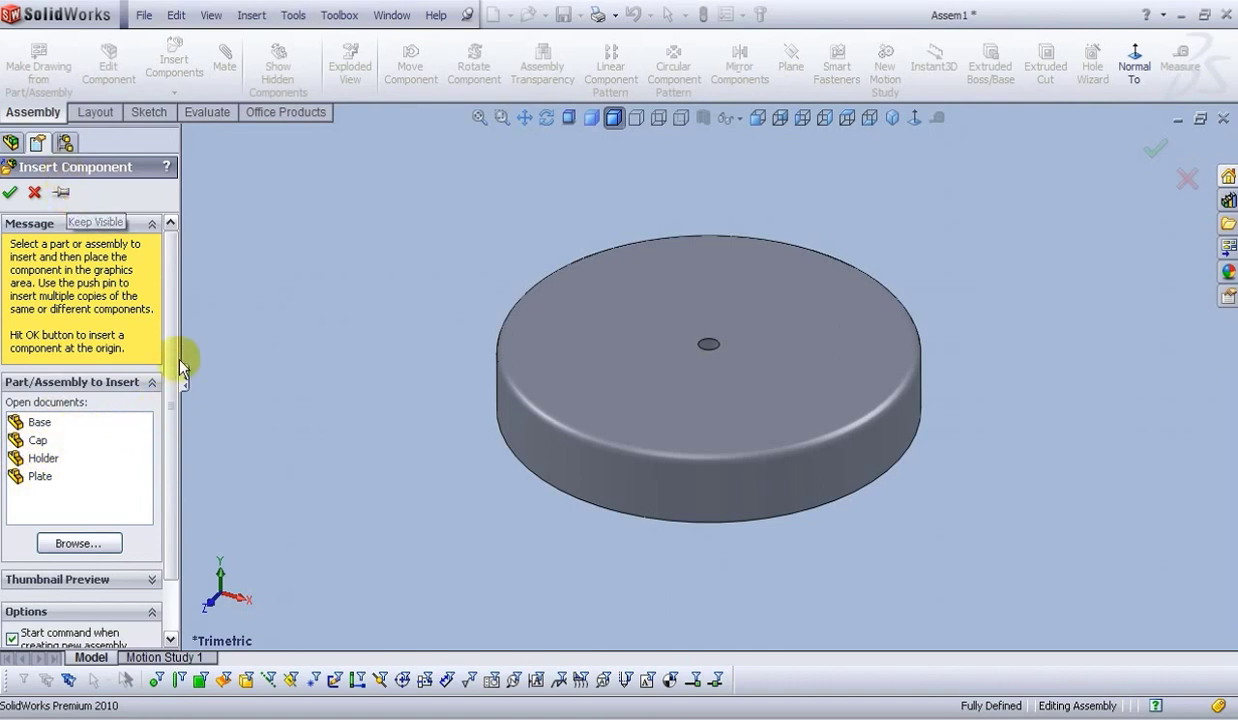
{"action": "left_click", "coordinate": [104, 452]}
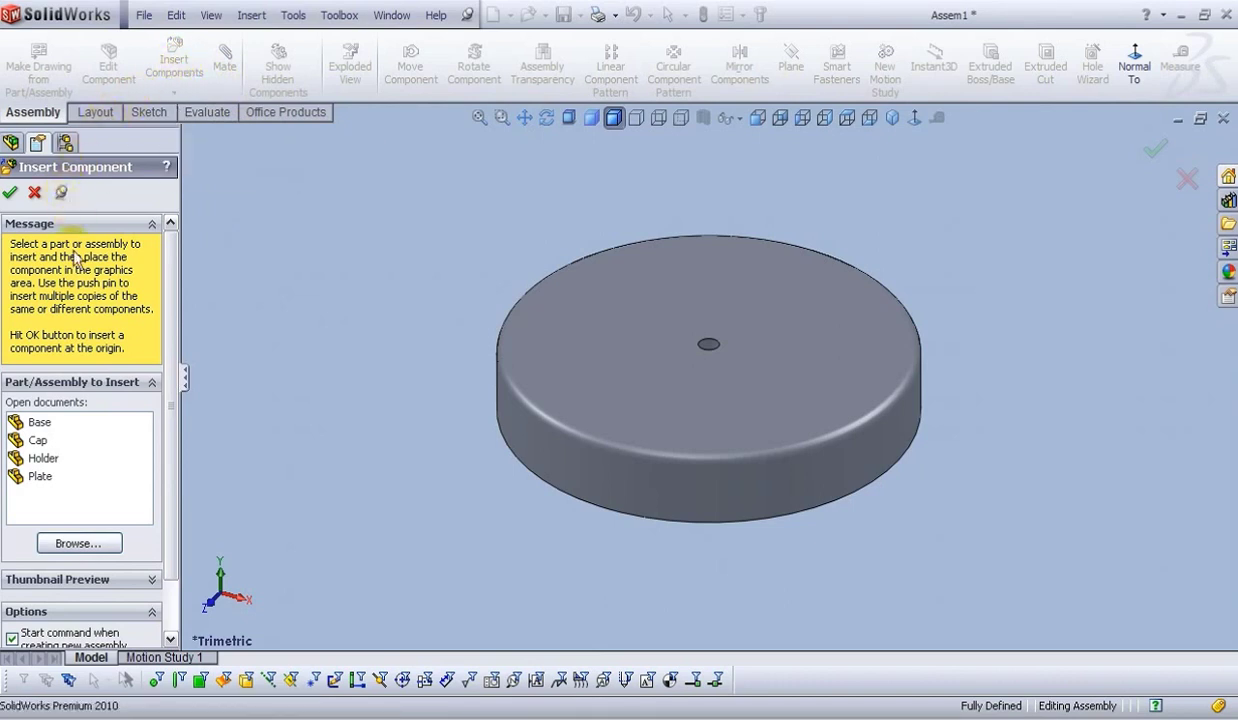
{"action": "left_click", "coordinate": [42, 458]}
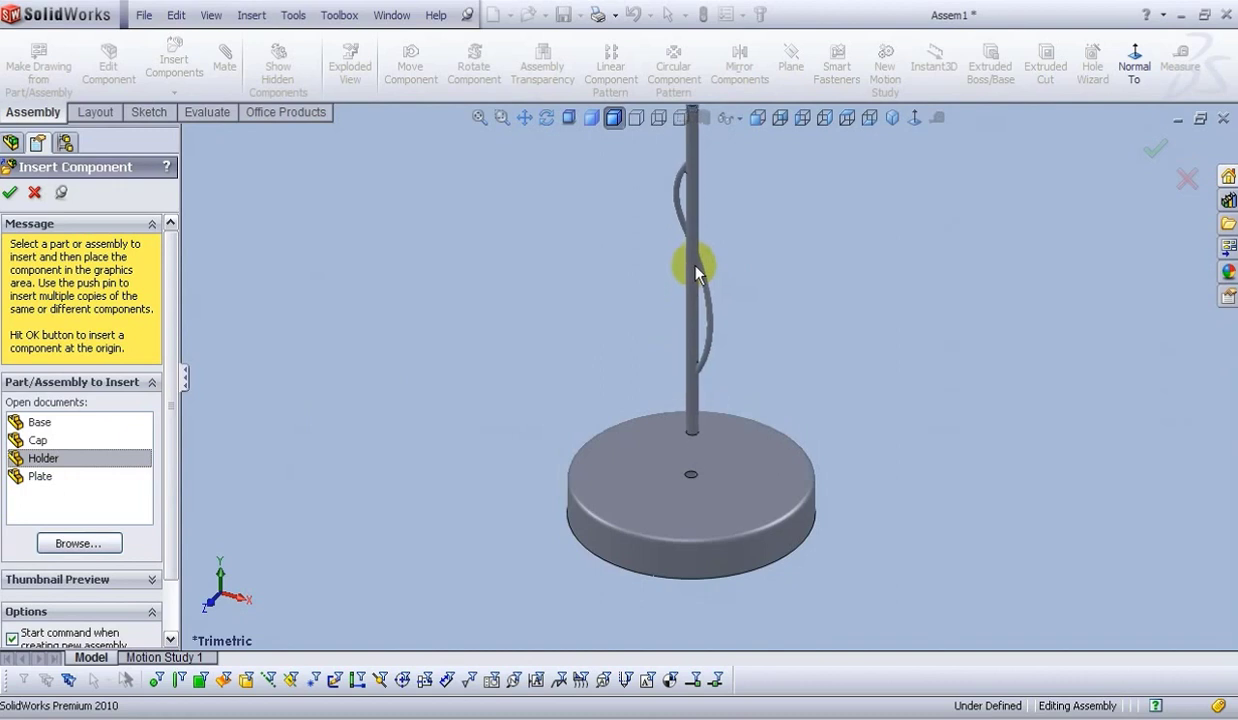
{"action": "left_click", "coordinate": [692, 264]}
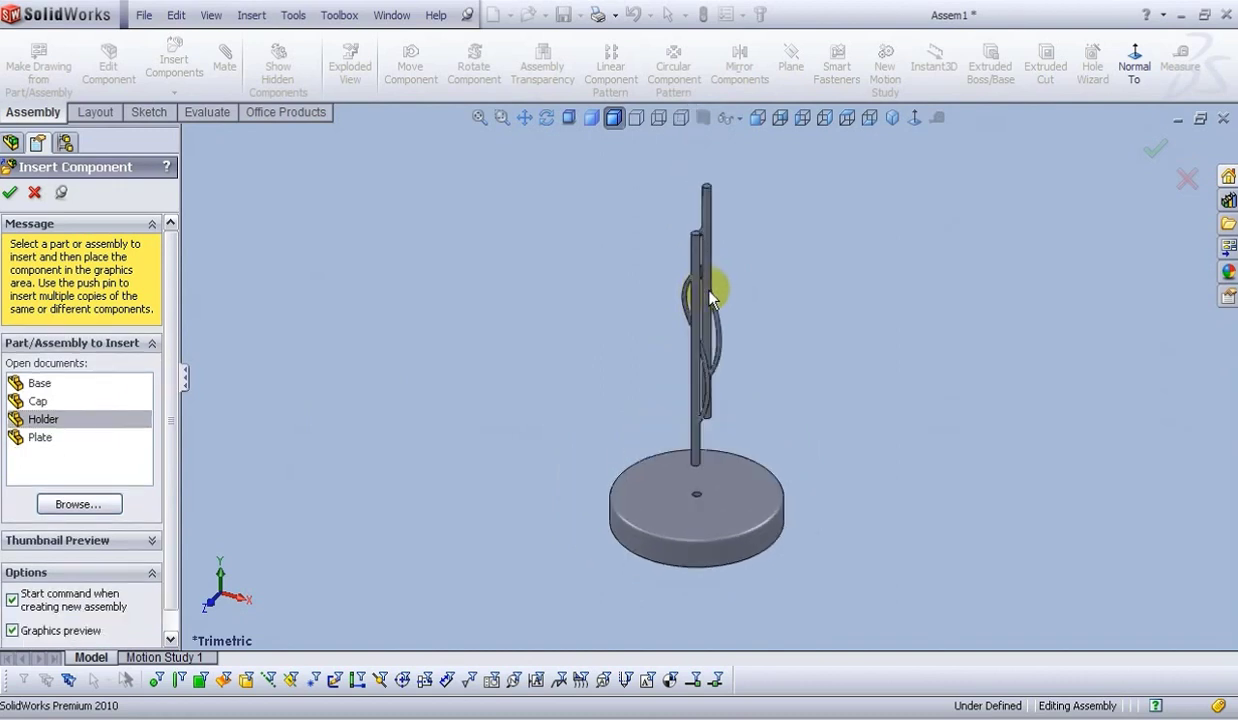
- Insert the Cap above the holder's upper end and the Plate below the base, then finish inserting components
{"action": "left_click", "coordinate": [38, 403]}
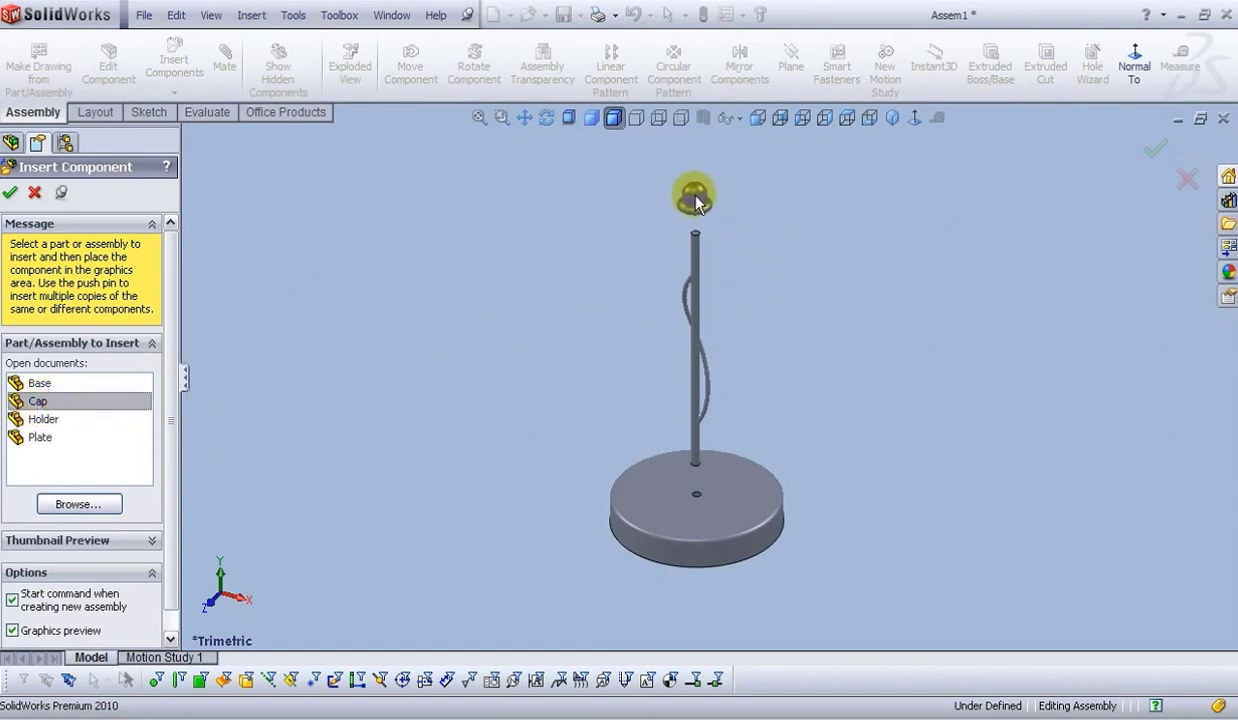
{"action": "left_click", "coordinate": [695, 200]}
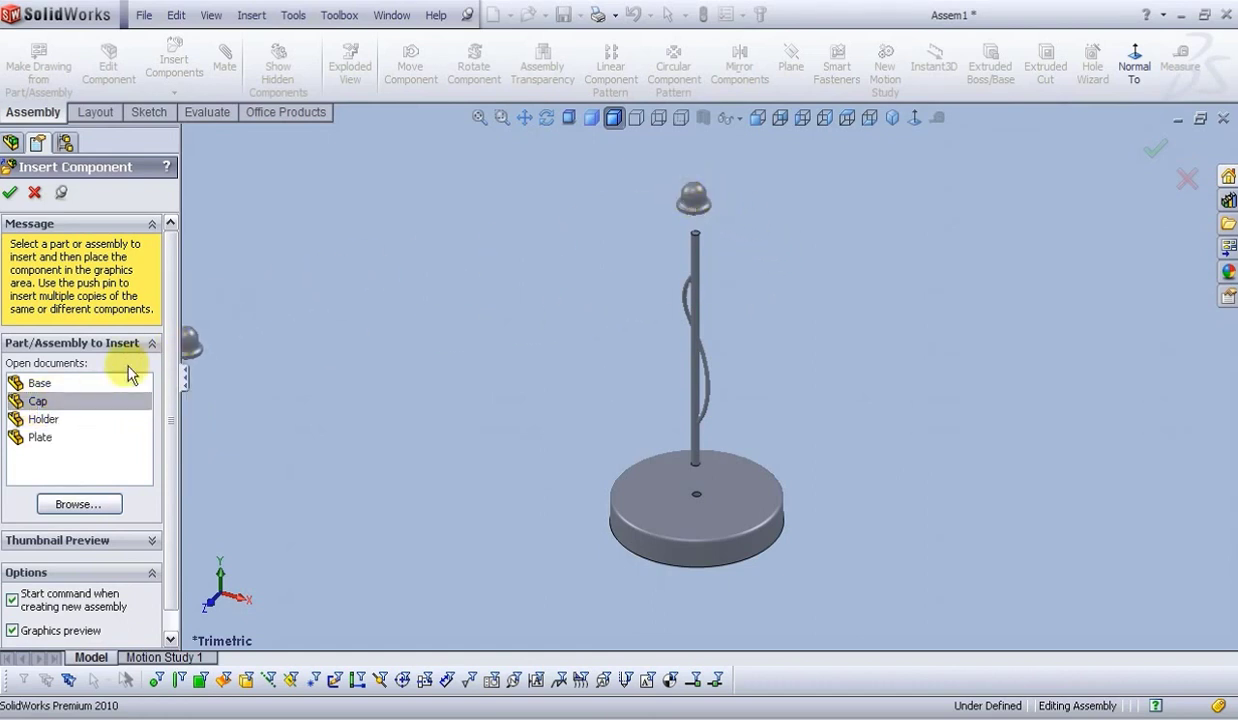
{"action": "left_click", "coordinate": [40, 438]}
{"action": "key", "text": "z"}
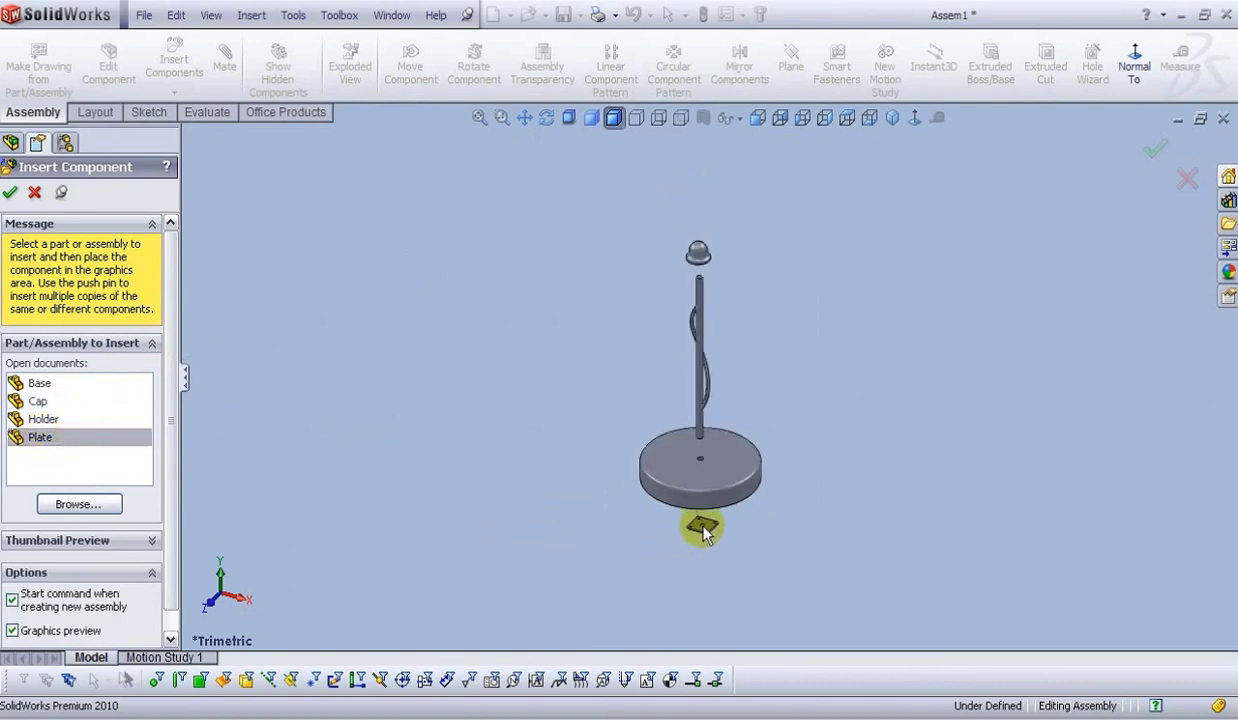
{"action": "left_click", "coordinate": [703, 530]}
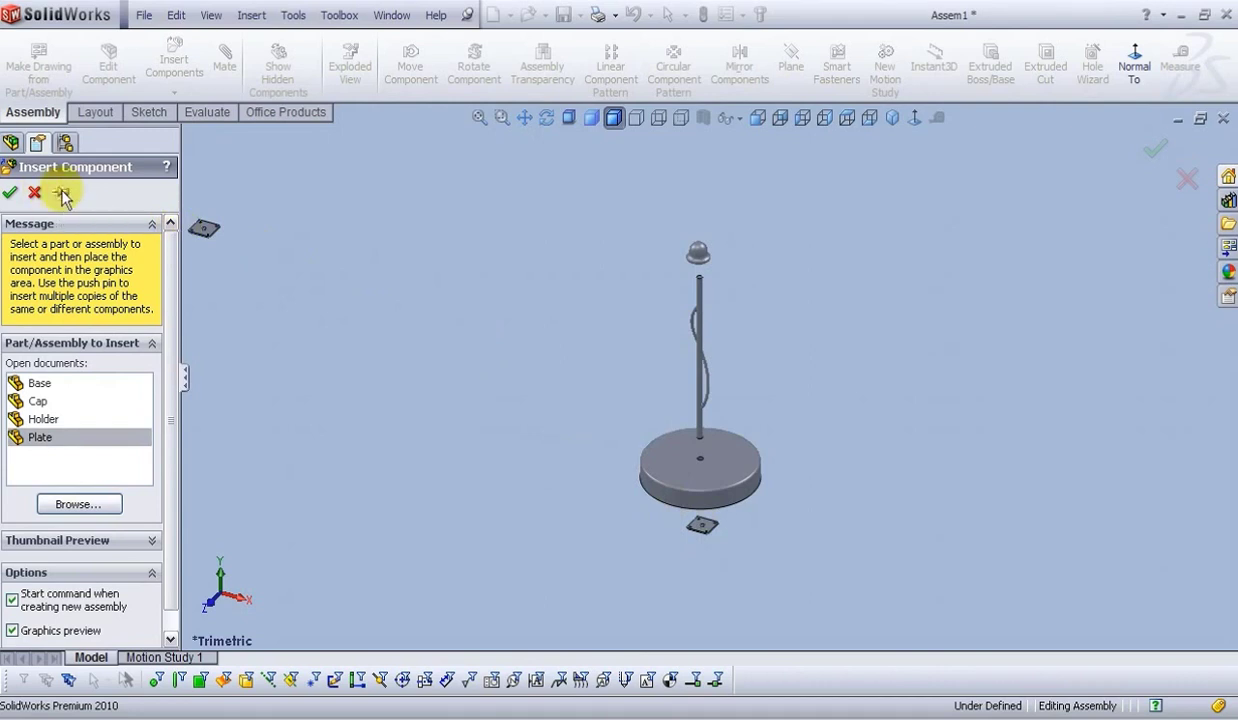
{"action": "left_click", "coordinate": [12, 195]}
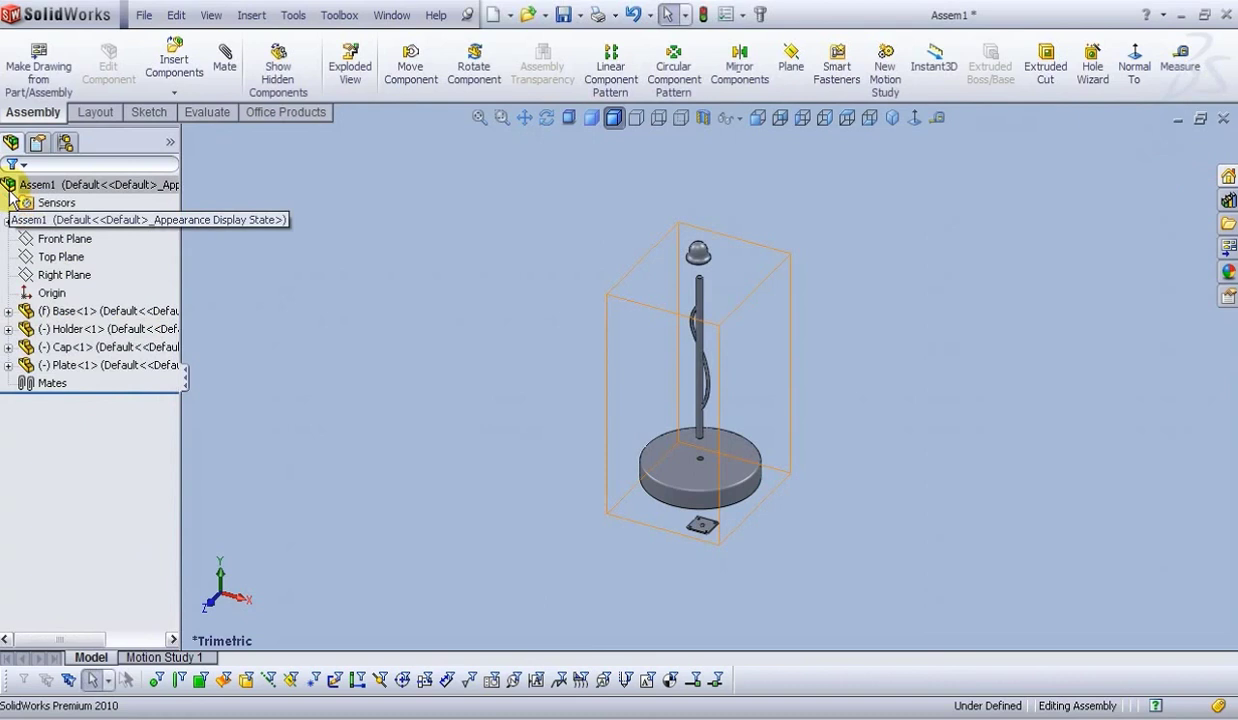
- Move the Cap in line above the Holder and the Plate centrally below the Base, working in the front view
{"action": "left_click", "coordinate": [755, 119]}
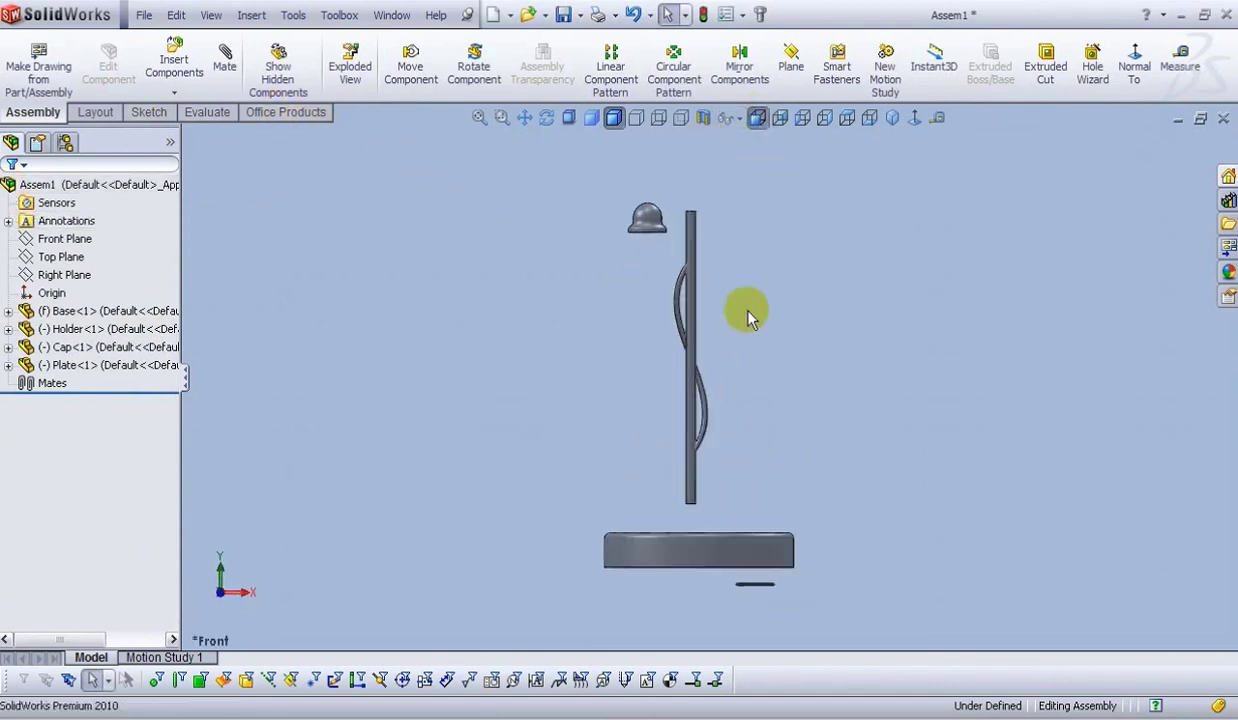
{"action": "left_click_drag", "start_coordinate": [643, 207], "coordinate": [685, 170]}
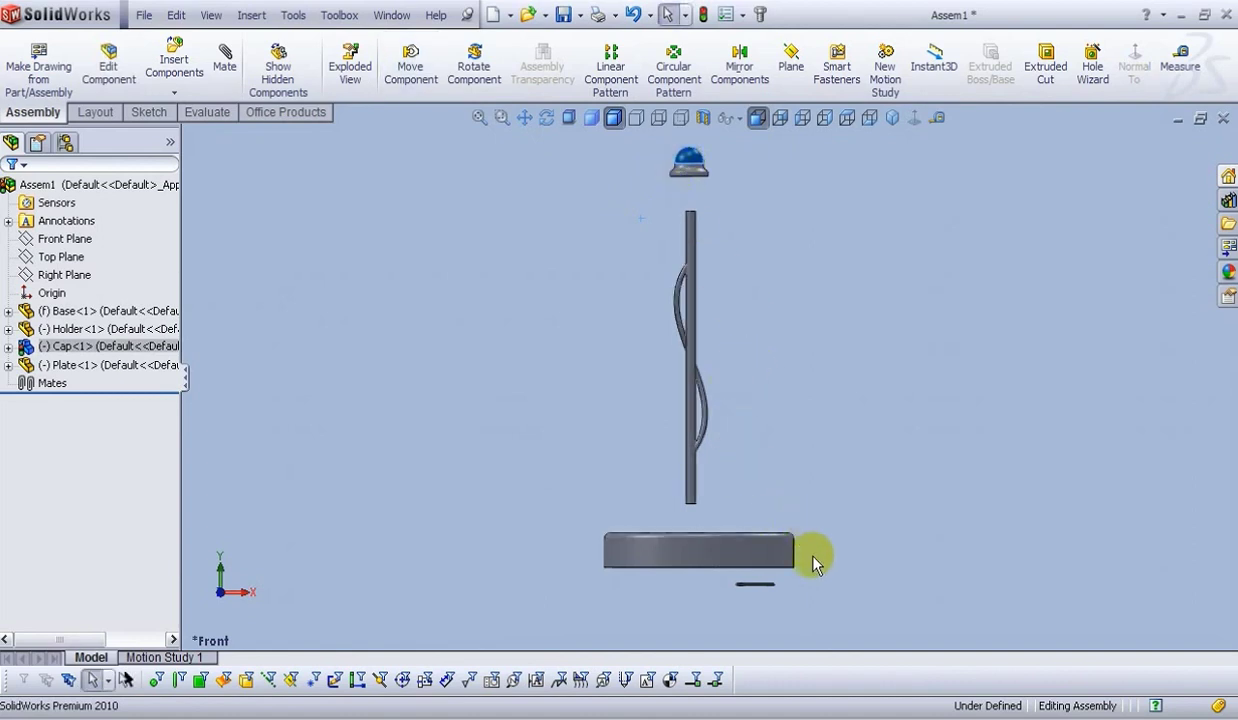
{"action": "left_click", "coordinate": [761, 594]}
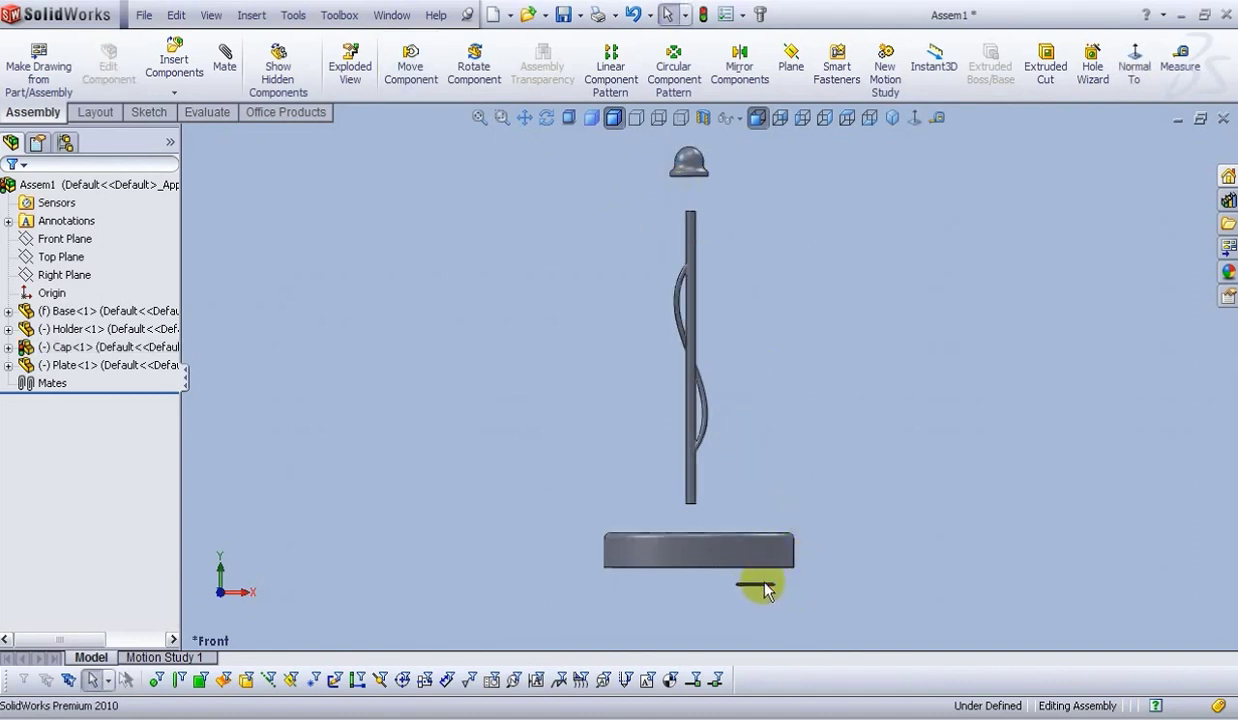
{"action": "scroll", "coordinate": [748, 578], "scroll_direction": "down", "scroll_amount": 3}
{"action": "left_click_drag", "start_coordinate": [748, 545], "coordinate": [641, 561]}
{"action": "key", "text": "Escape"}
{"action": "scroll", "coordinate": [713, 544], "scroll_direction": "up", "scroll_amount": 3}
{"action": "scroll", "coordinate": [705, 312], "scroll_direction": "up", "scroll_amount": 2}
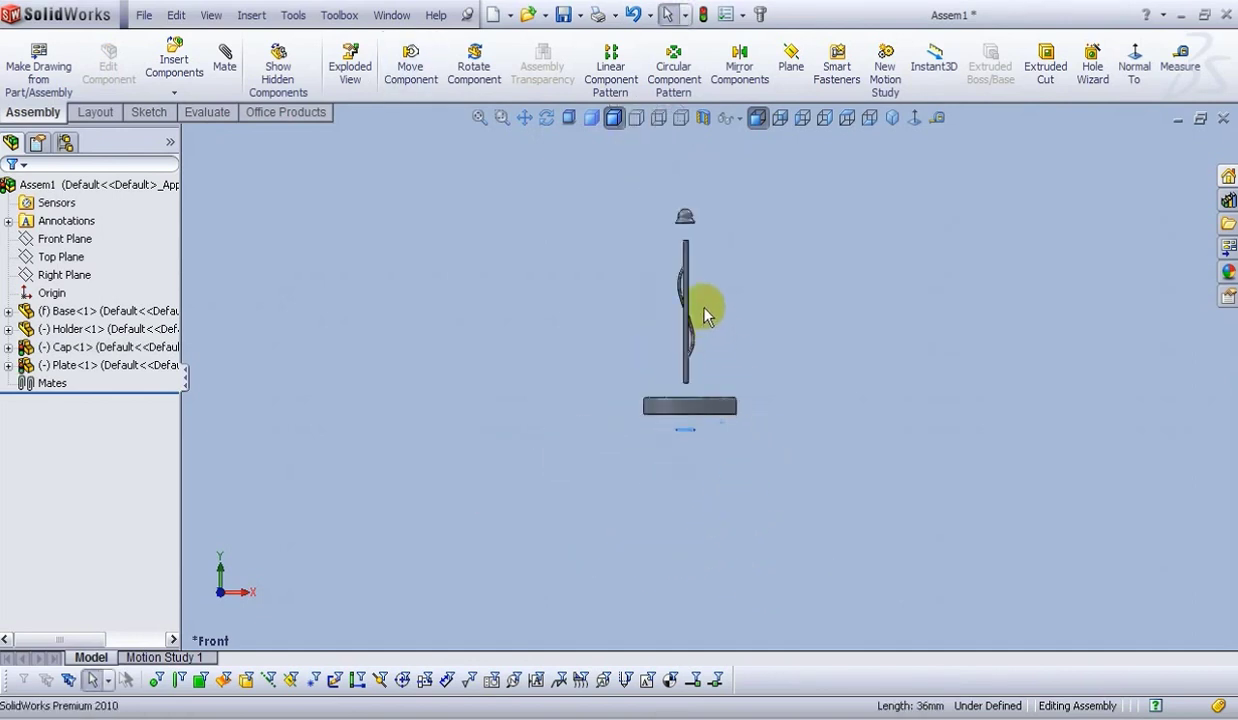
{"action": "left_click", "coordinate": [479, 118]}
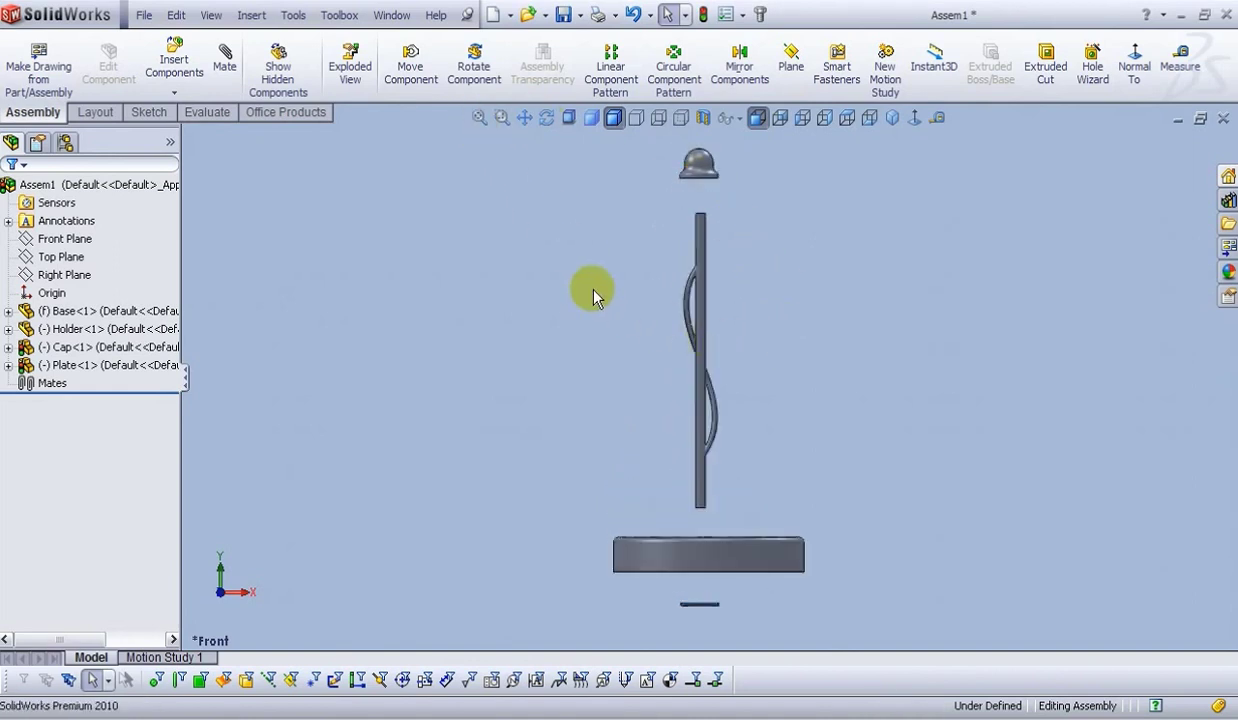
- Add a concentric mate between the Holder's rod surface and the centre hole of the Base
{"action": "left_click", "coordinate": [227, 72]}
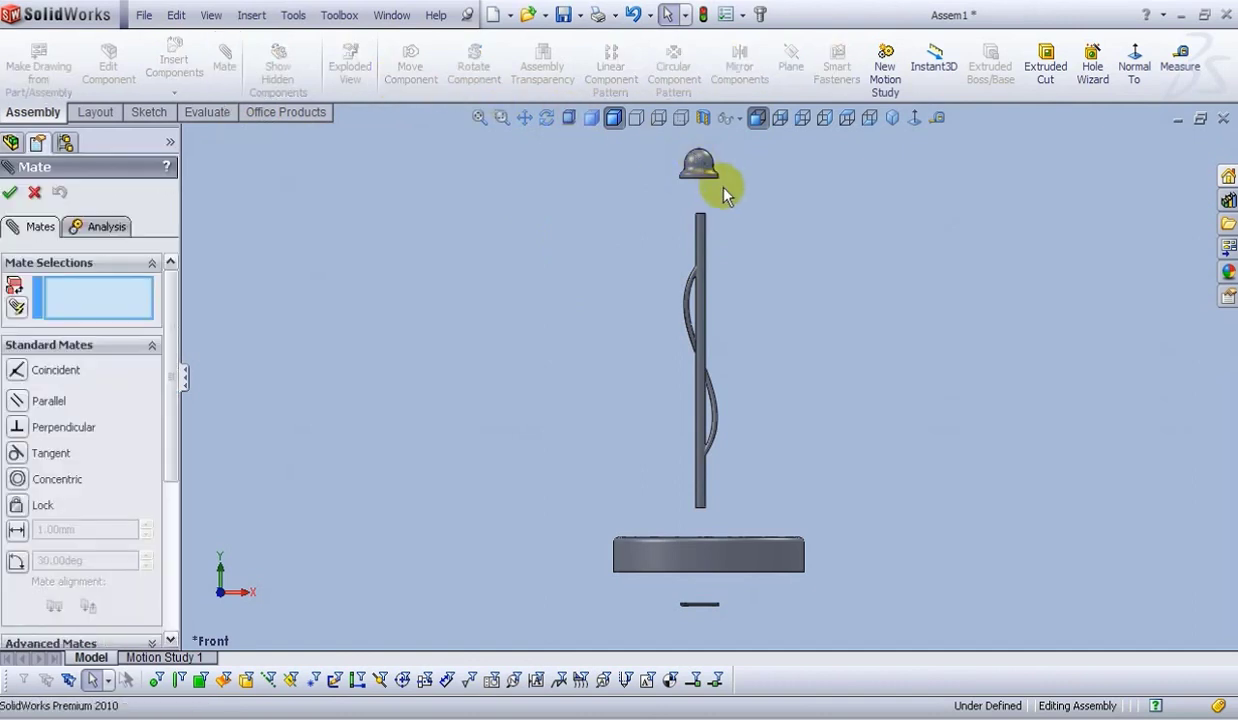
{"action": "scroll", "coordinate": [730, 560], "scroll_direction": "down", "scroll_amount": 5}
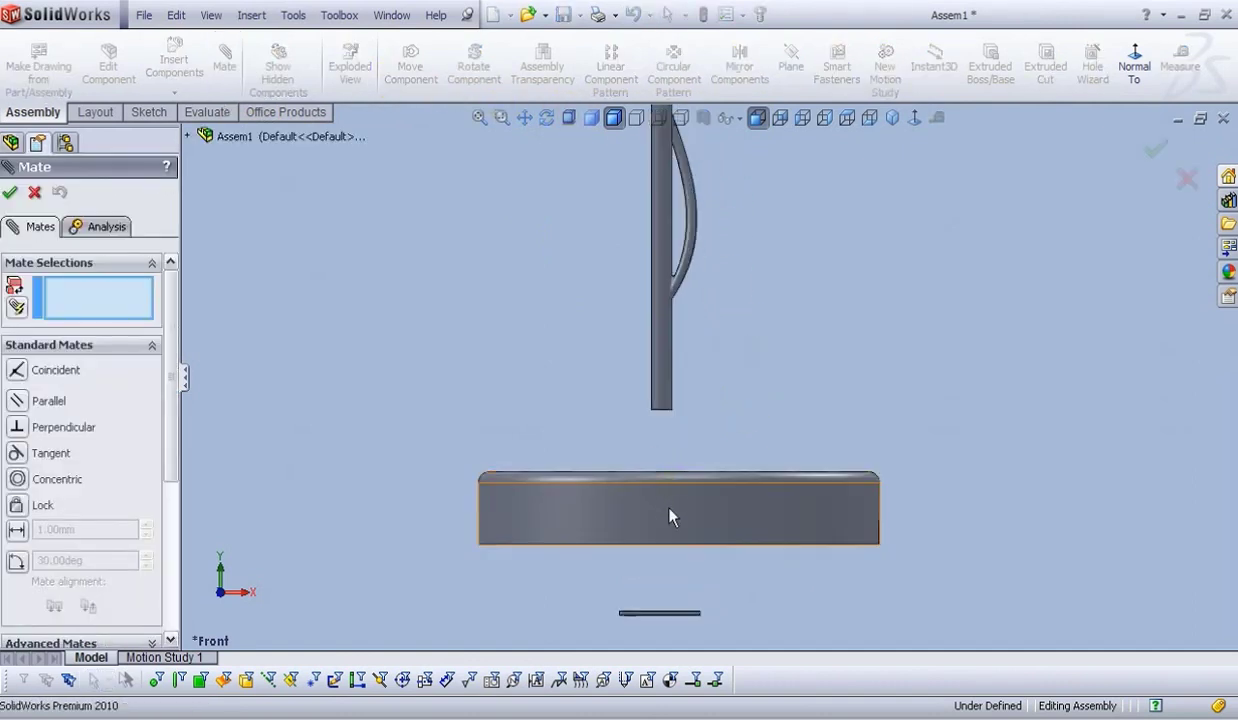
{"action": "middle_click_drag", "start_coordinate": [669, 514], "coordinate": [691, 575]}
{"action": "scroll", "coordinate": [637, 341], "scroll_direction": "down", "scroll_amount": 2}
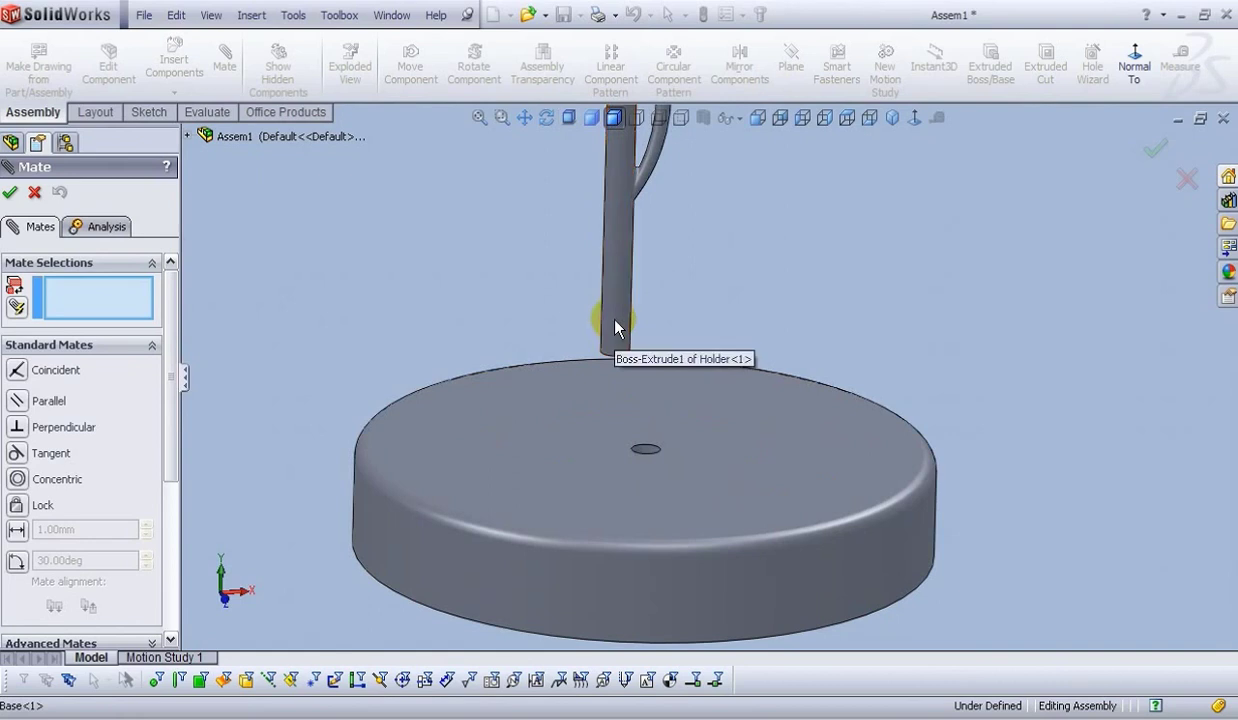
{"action": "left_click", "coordinate": [620, 322]}
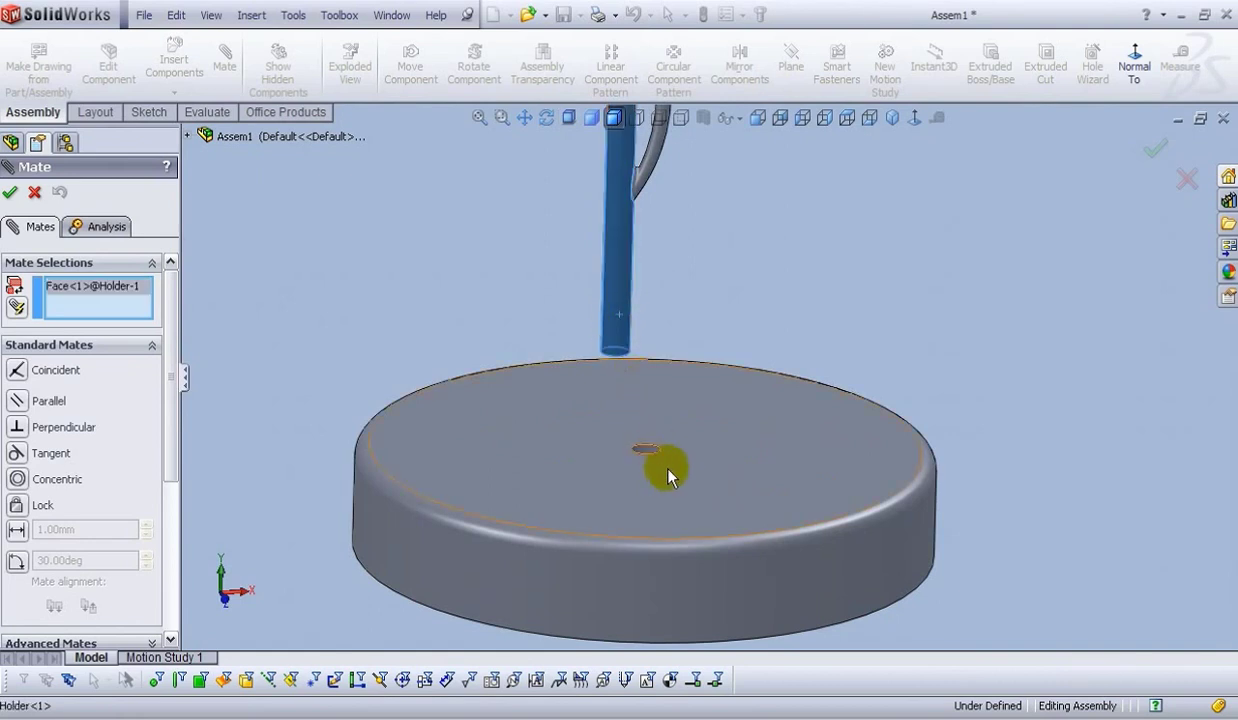
{"action": "scroll", "coordinate": [658, 455], "scroll_direction": "down", "scroll_amount": 4}
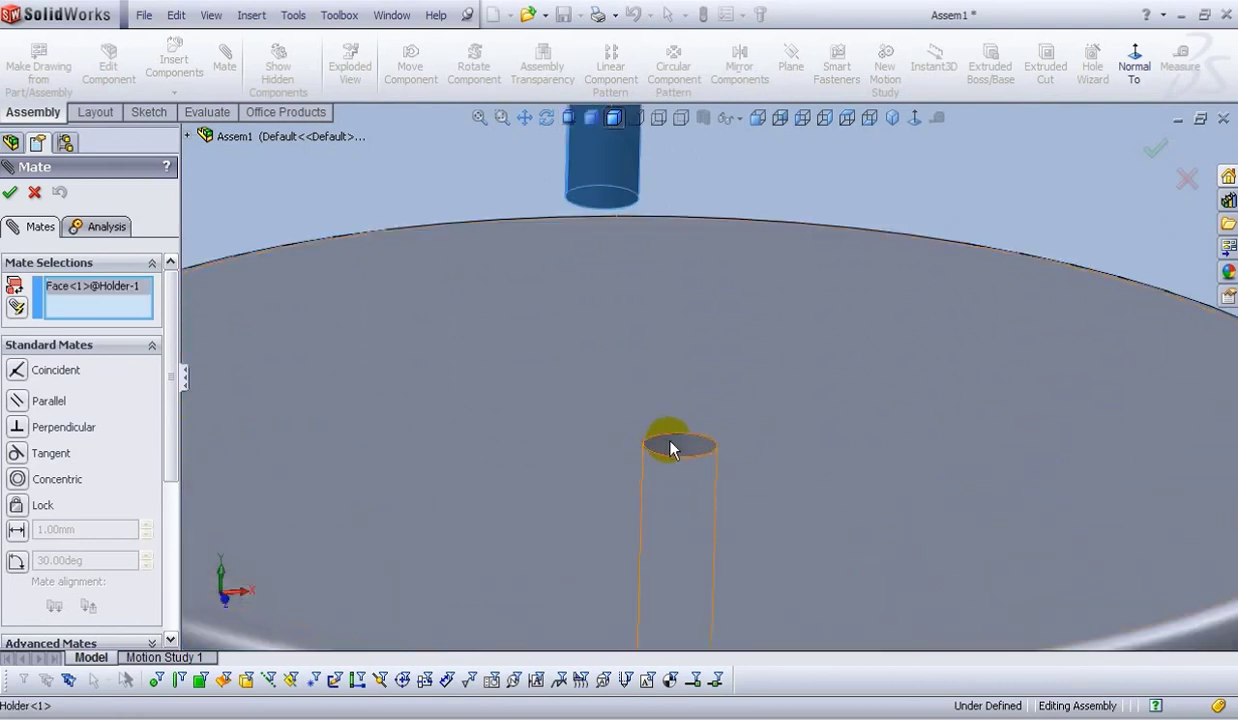
{"action": "left_click", "coordinate": [675, 447]}
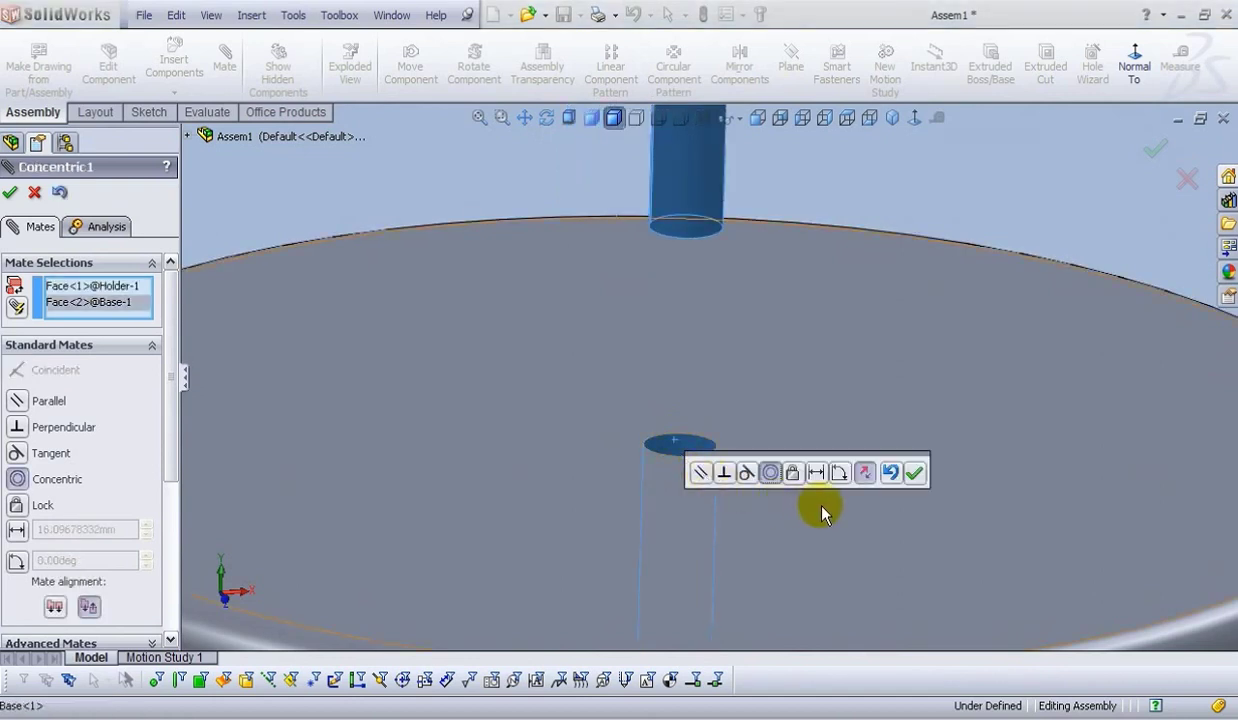
{"action": "left_click", "coordinate": [914, 473]}
- Add a coincident mate between the Holder's lower end face and the floor of the recess in the Base's underside
{"action": "scroll", "coordinate": [857, 490], "scroll_direction": "up", "scroll_amount": 3}
{"action": "scroll", "coordinate": [857, 490], "scroll_direction": "up", "scroll_amount": 2}
{"action": "middle_click_drag", "start_coordinate": [677, 461], "coordinate": [700, 430]}
{"action": "scroll", "coordinate": [667, 357], "scroll_direction": "down", "scroll_amount": 5}
{"action": "left_click", "coordinate": [671, 337]}
{"action": "scroll", "coordinate": [663, 331], "scroll_direction": "up", "scroll_amount": 3}
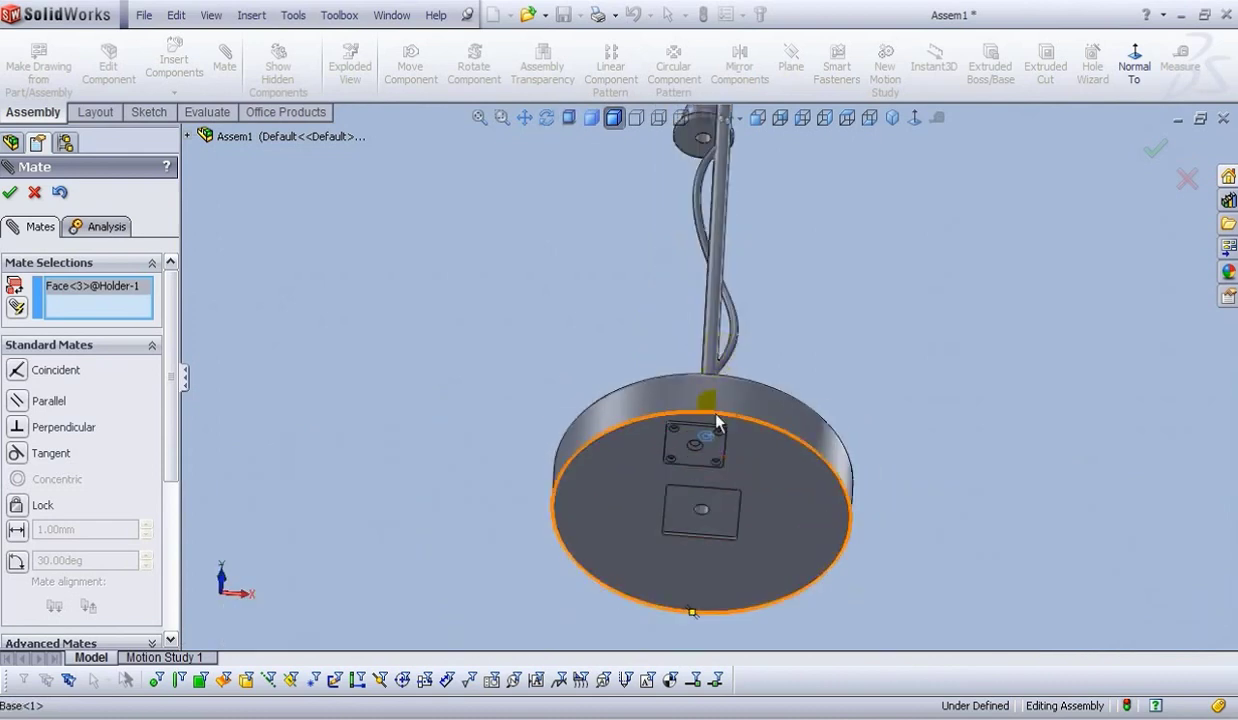
{"action": "scroll", "coordinate": [703, 477], "scroll_direction": "down", "scroll_amount": 4}
{"action": "scroll", "coordinate": [705, 477], "scroll_direction": "up", "scroll_amount": 3}
{"action": "scroll", "coordinate": [690, 492], "scroll_direction": "down", "scroll_amount": 5}
{"action": "left_click", "coordinate": [737, 461]}
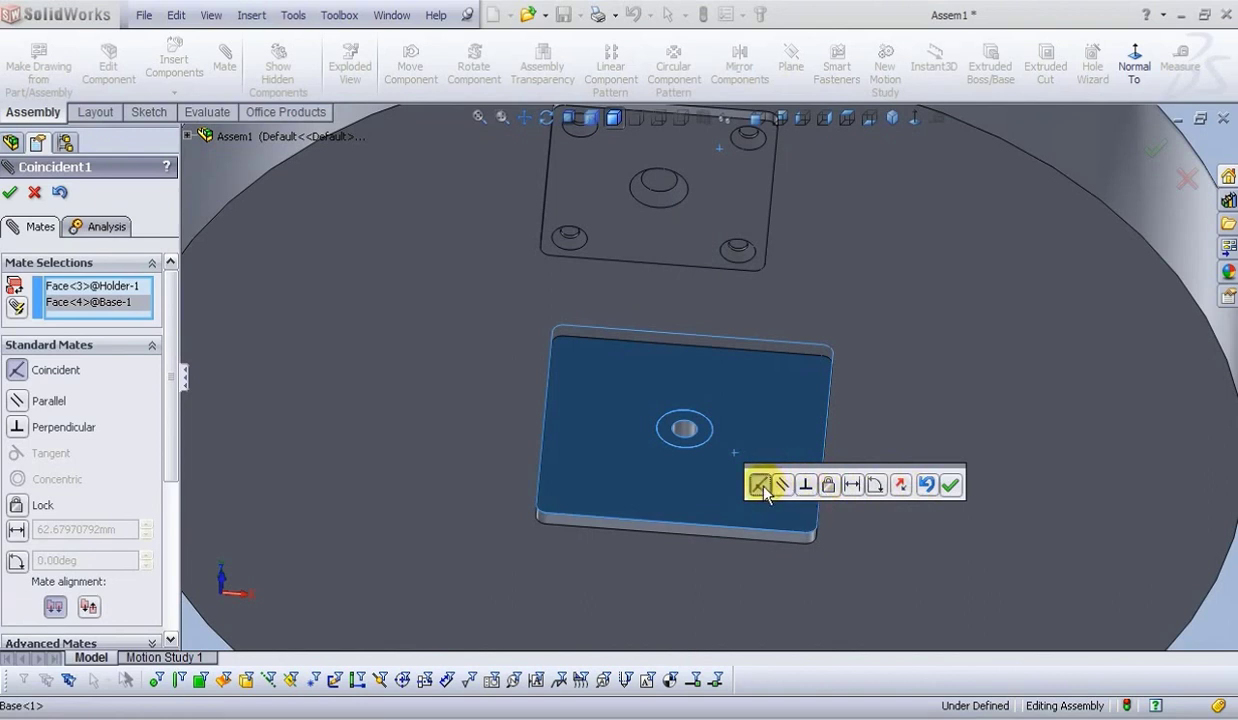
{"action": "left_click", "coordinate": [949, 486]}
- Add a concentric mate between the Plate's central countersunk hole and the hole in the Holder's lower end
{"action": "scroll", "coordinate": [622, 356], "scroll_direction": "up", "scroll_amount": 5}
{"action": "middle_click_drag", "start_coordinate": [611, 359], "coordinate": [773, 575]}
{"action": "scroll", "coordinate": [705, 442], "scroll_direction": "down", "scroll_amount": 10}
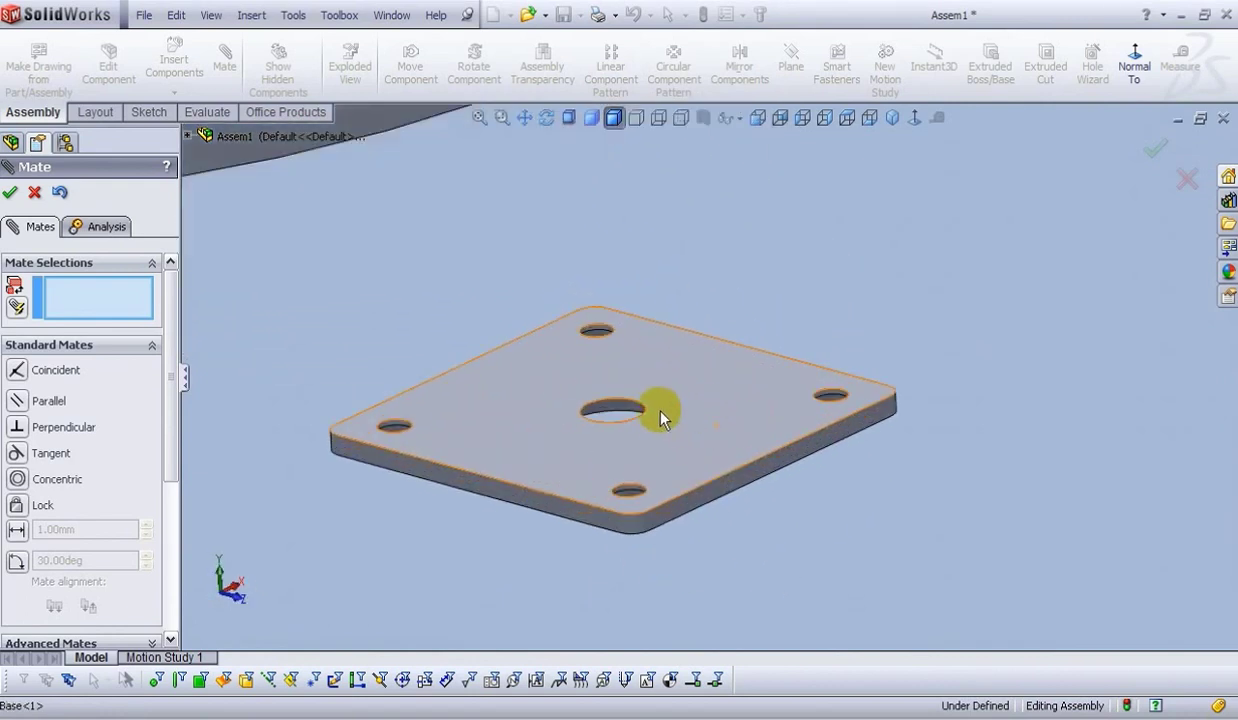
{"action": "scroll", "coordinate": [610, 410], "scroll_direction": "down", "scroll_amount": 3}
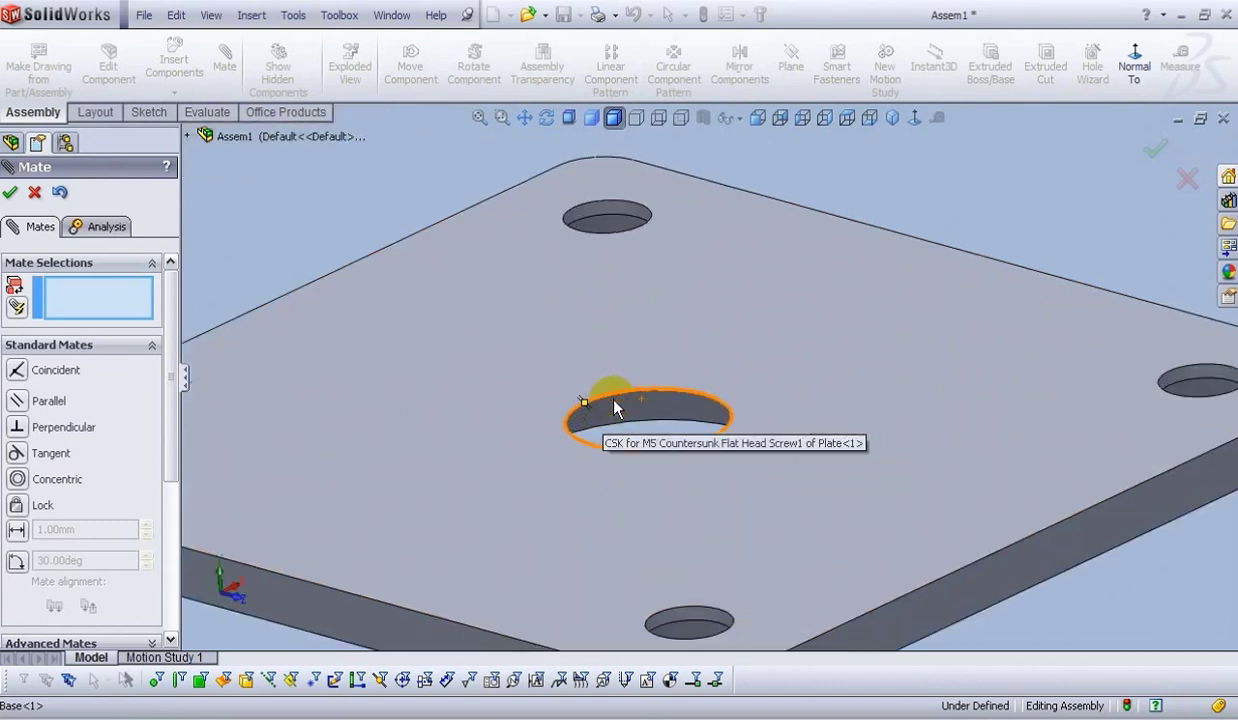
{"action": "left_click", "coordinate": [620, 412]}
{"action": "scroll", "coordinate": [615, 405], "scroll_direction": "up", "scroll_amount": 12}
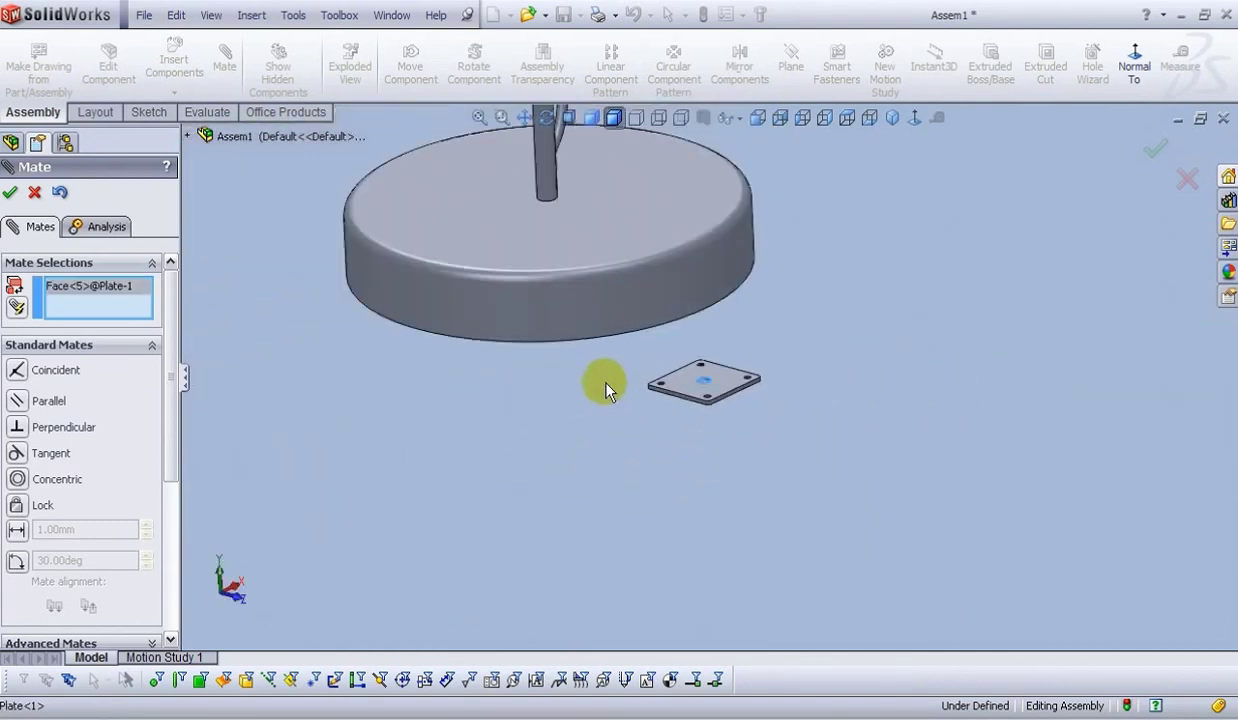
{"action": "middle_click_drag", "start_coordinate": [602, 381], "coordinate": [575, 232]}
{"action": "scroll", "coordinate": [665, 421], "scroll_direction": "down", "scroll_amount": 8}
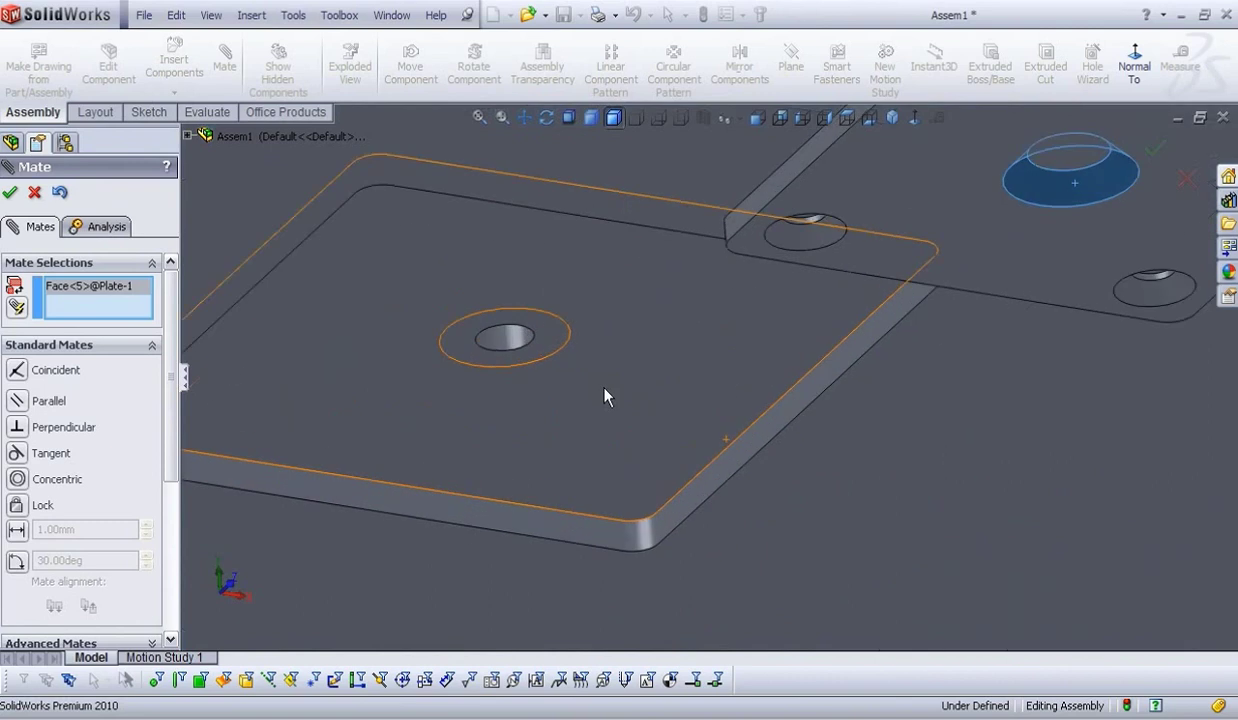
{"action": "left_click", "coordinate": [504, 341]}
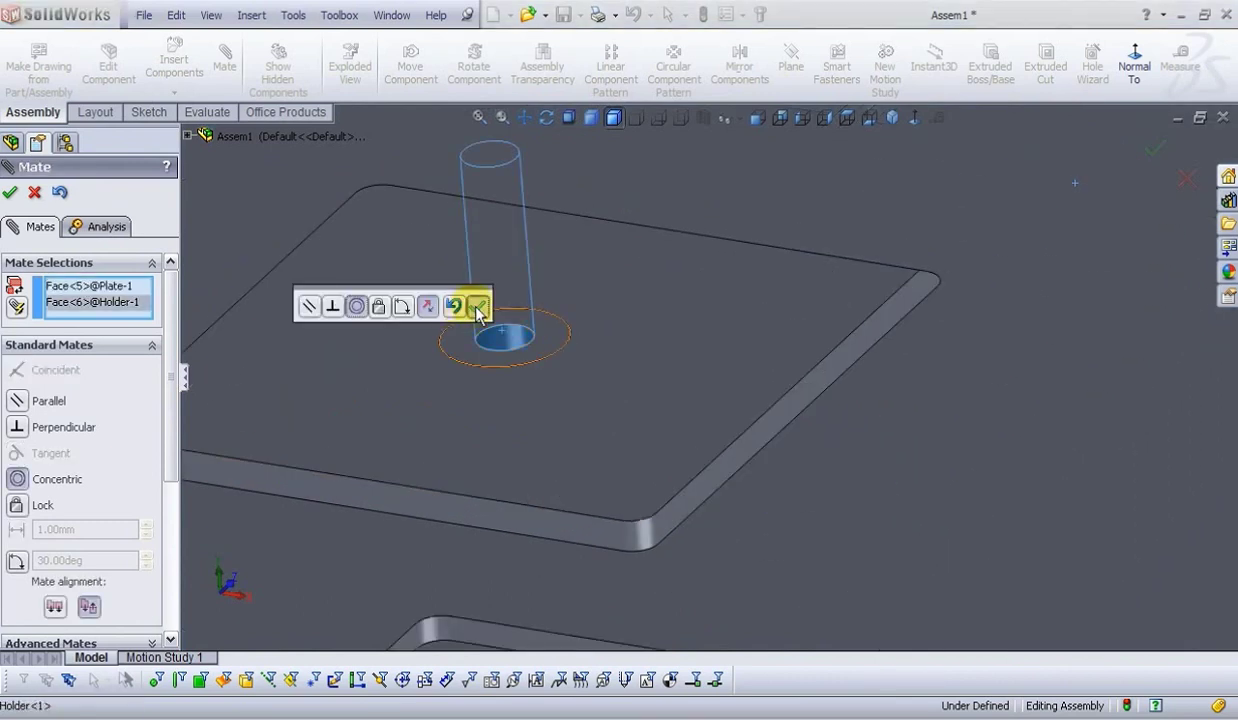
{"action": "left_click", "coordinate": [478, 308]}
- Add a coincident mate that seats the Plate's upper face against the floor of the recess in the Base's underside
{"action": "scroll", "coordinate": [632, 462], "scroll_direction": "down", "scroll_amount": 10}
{"action": "middle_click_drag", "start_coordinate": [632, 462], "coordinate": [566, 582]}
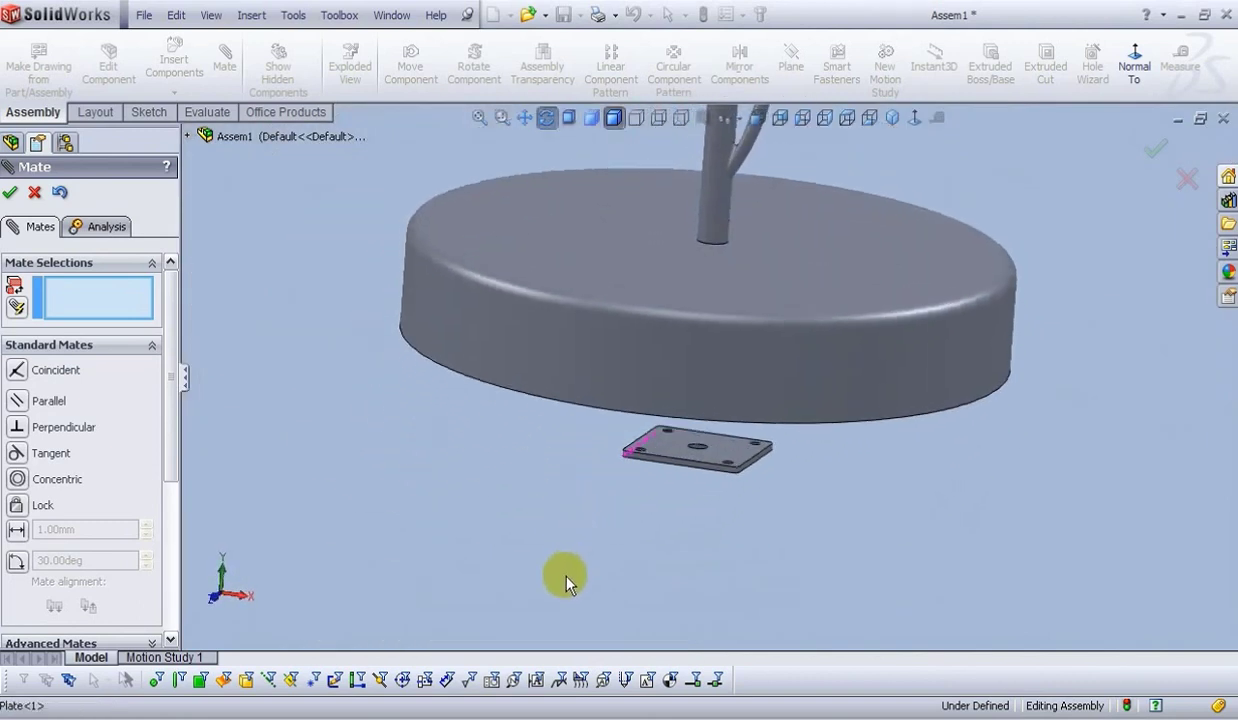
{"action": "scroll", "coordinate": [697, 443], "scroll_direction": "up", "scroll_amount": 3}
{"action": "left_click", "coordinate": [655, 450]}
{"action": "scroll", "coordinate": [636, 434], "scroll_direction": "down", "scroll_amount": 3}
{"action": "middle_click_drag", "start_coordinate": [636, 434], "coordinate": [672, 325]}
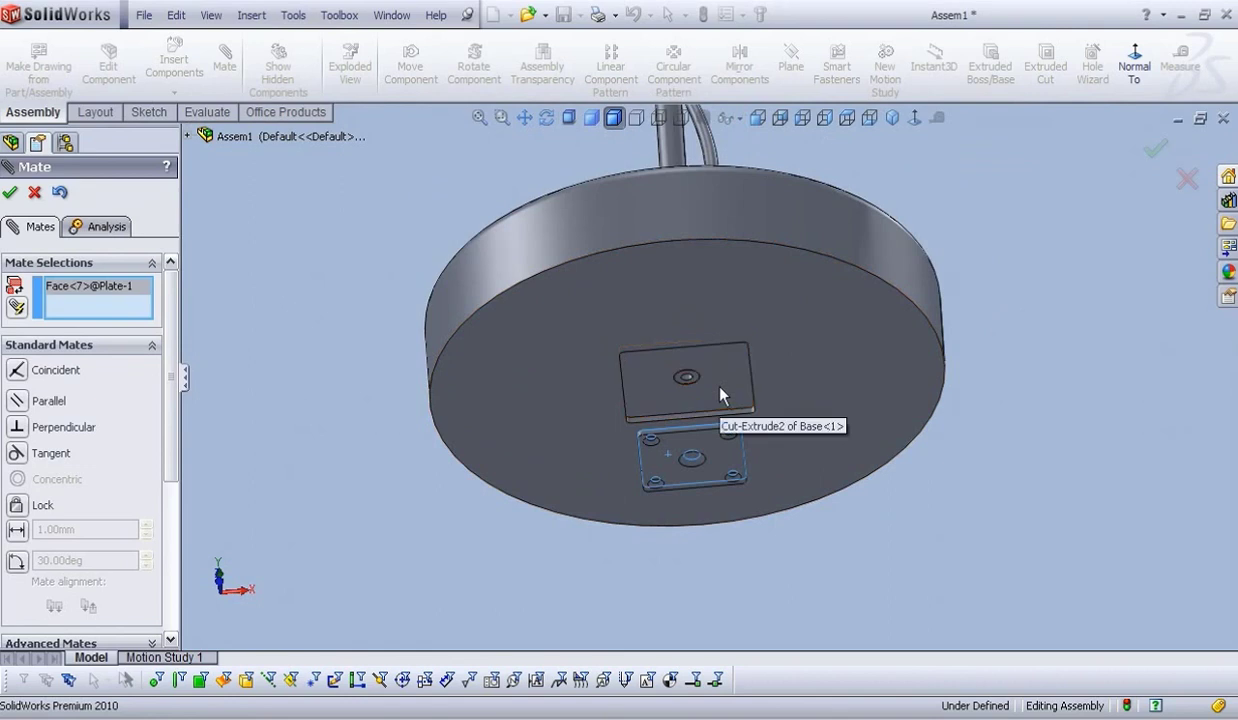
{"action": "left_click", "coordinate": [695, 373]}
{"action": "left_click", "coordinate": [934, 417]}
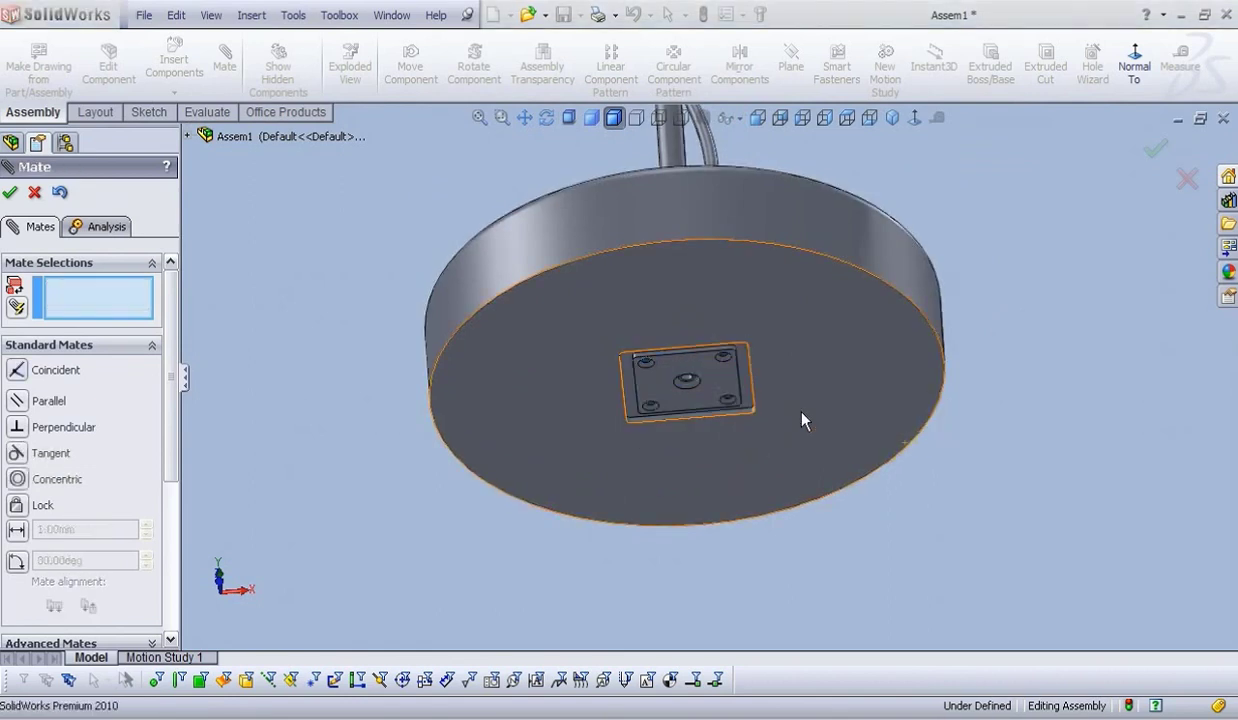
- Add a parallel mate between a side face of the Plate and the adjacent side wall of the Base's recess
{"action": "scroll", "coordinate": [801, 420], "scroll_direction": "up", "scroll_amount": 5}
{"action": "middle_click_drag", "start_coordinate": [566, 528], "coordinate": [420, 442]}
{"action": "scroll", "coordinate": [480, 363], "scroll_direction": "down", "scroll_amount": 3}
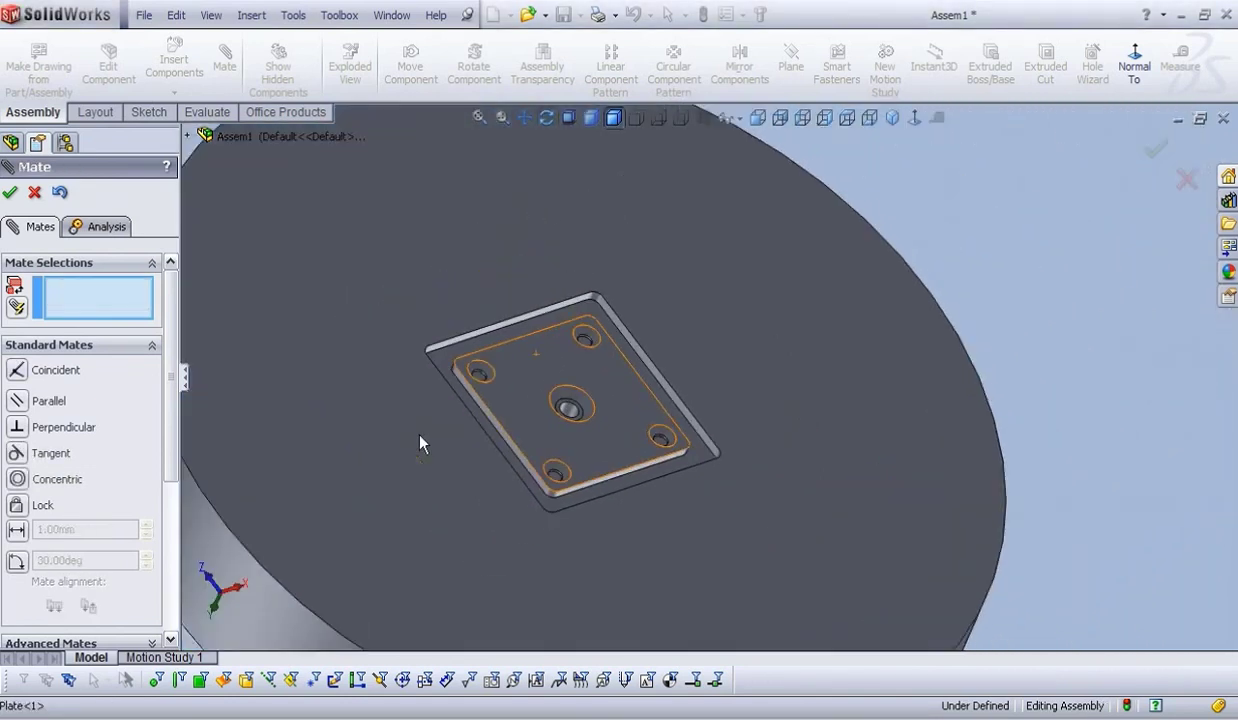
{"action": "scroll", "coordinate": [420, 442], "scroll_direction": "up", "scroll_amount": 5}
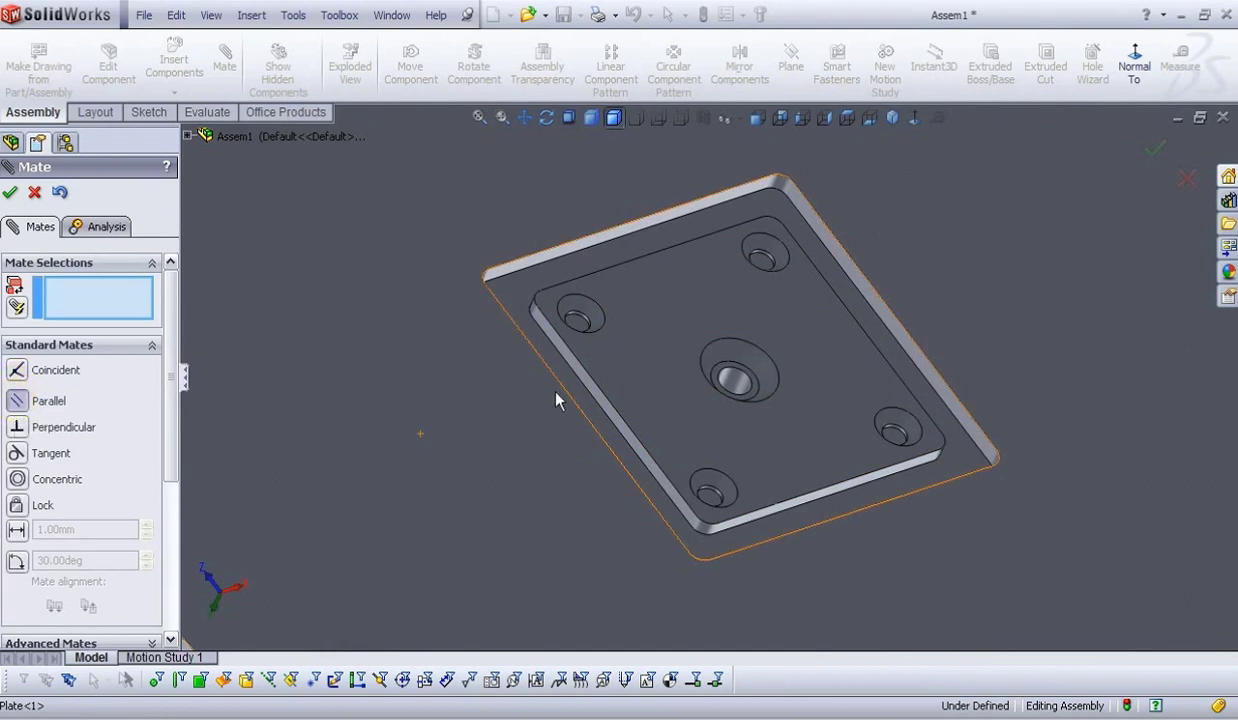
{"action": "scroll", "coordinate": [557, 400], "scroll_direction": "up", "scroll_amount": 4}
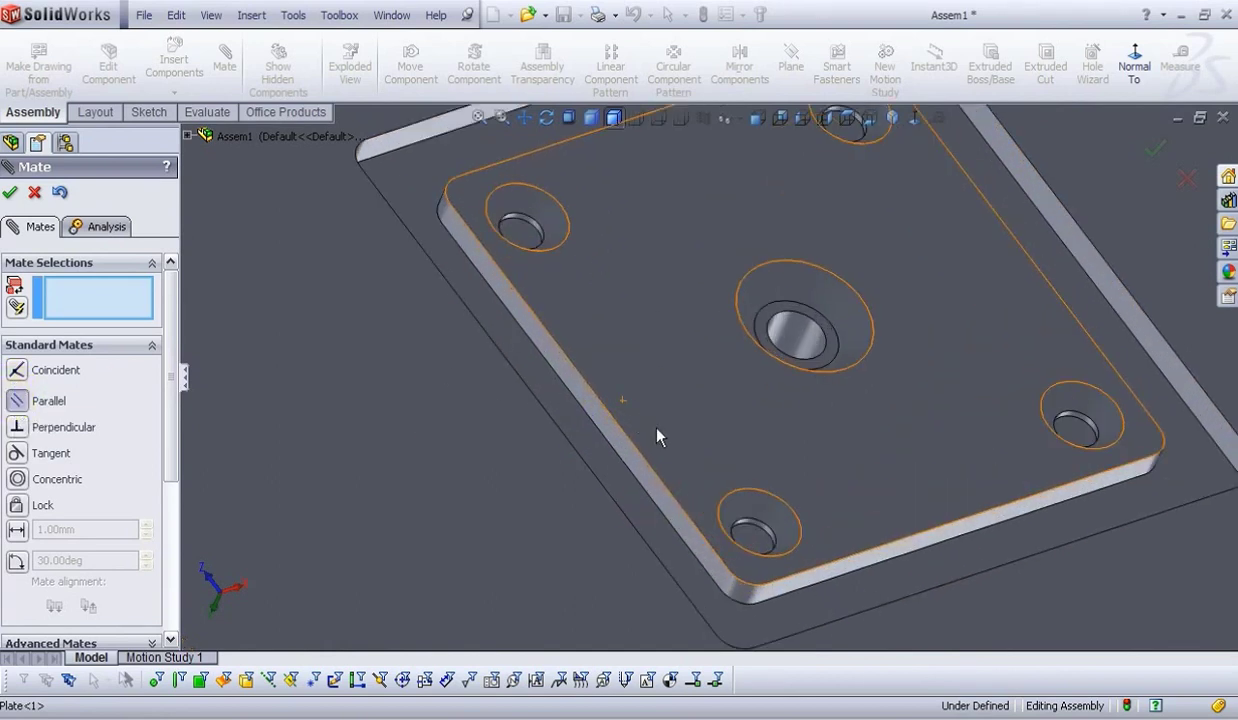
{"action": "left_click", "coordinate": [600, 422]}
{"action": "middle_click_drag", "start_coordinate": [583, 417], "coordinate": [548, 405]}
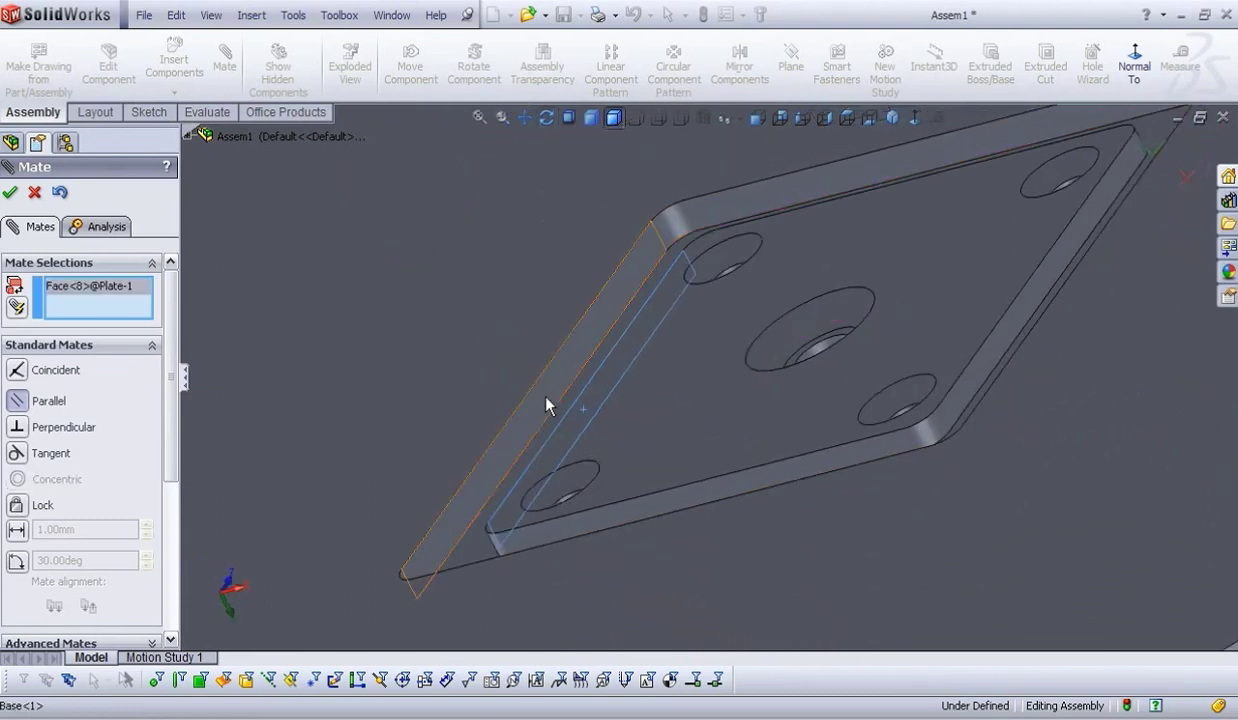
{"action": "left_click", "coordinate": [548, 405]}
{"action": "left_click", "coordinate": [516, 423]}
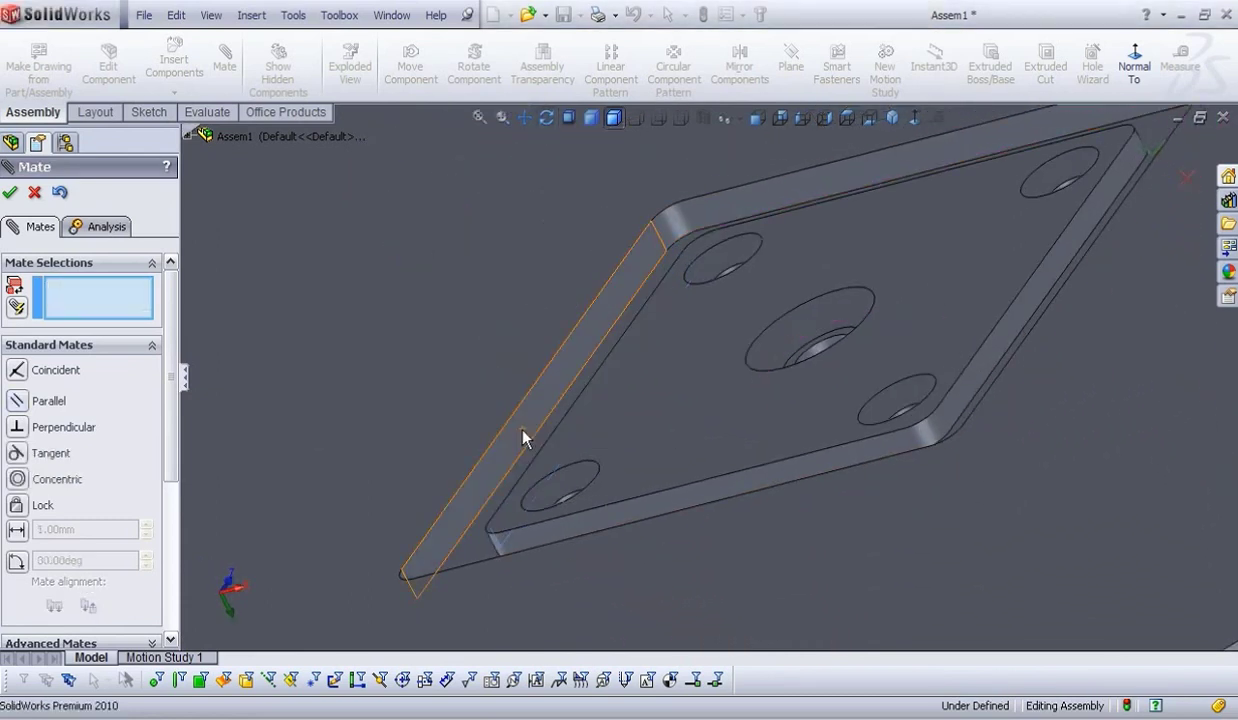
- Move the Cap closer above the Holder's upper end in the isometric view
{"action": "scroll", "coordinate": [522, 438], "scroll_direction": "down", "scroll_amount": 5}
{"action": "middle_click_drag", "start_coordinate": [627, 478], "coordinate": [742, 676]}
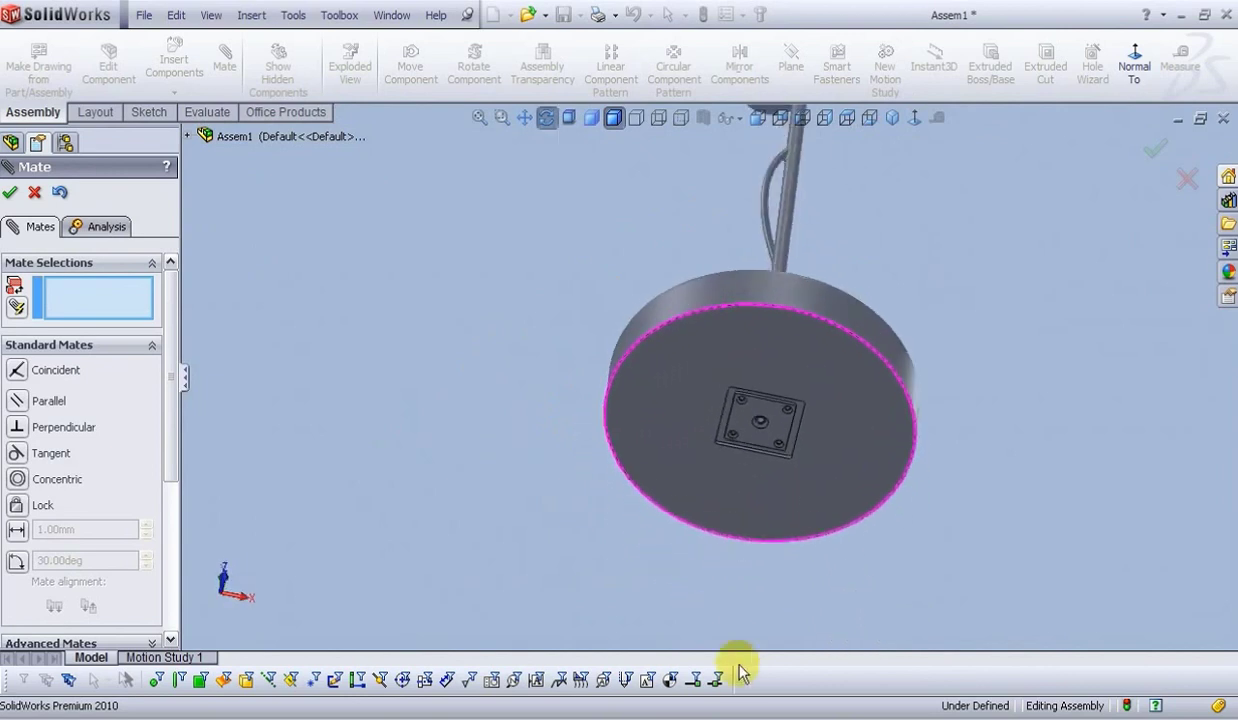
{"action": "left_click", "coordinate": [890, 118]}
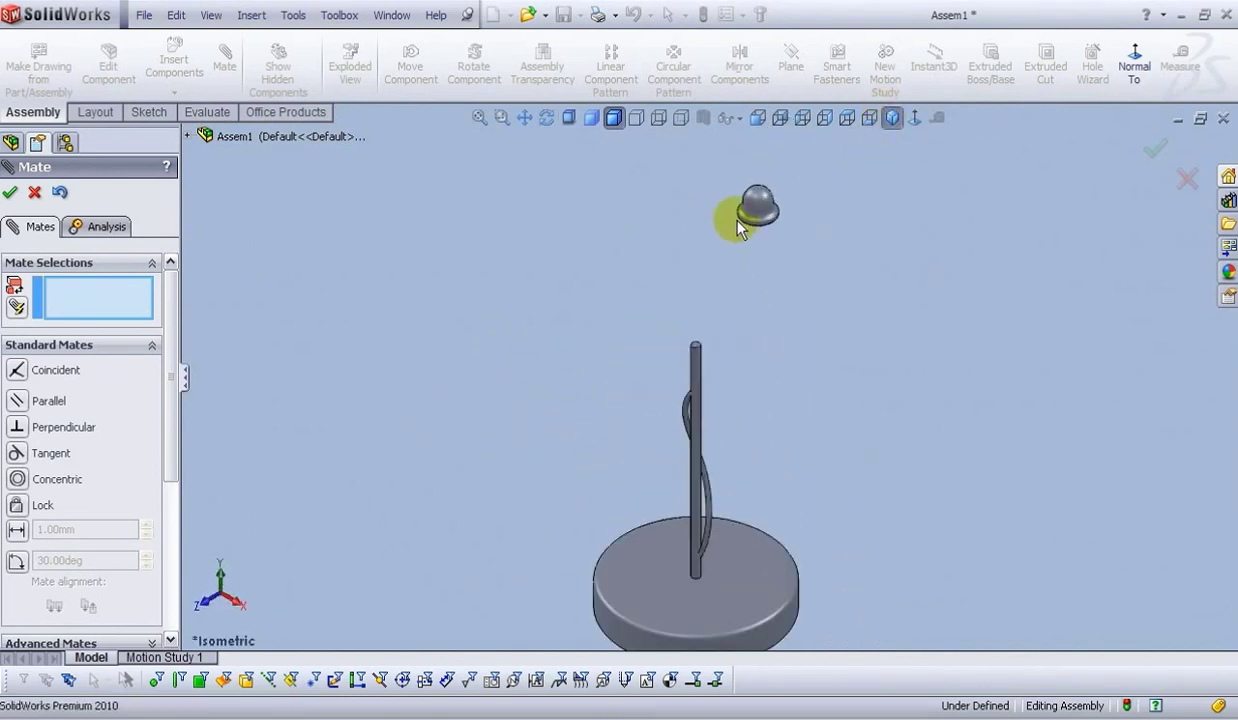
{"action": "scroll", "coordinate": [738, 228], "scroll_direction": "down", "scroll_amount": 3}
{"action": "left_click_drag", "start_coordinate": [738, 228], "coordinate": [672, 358]}
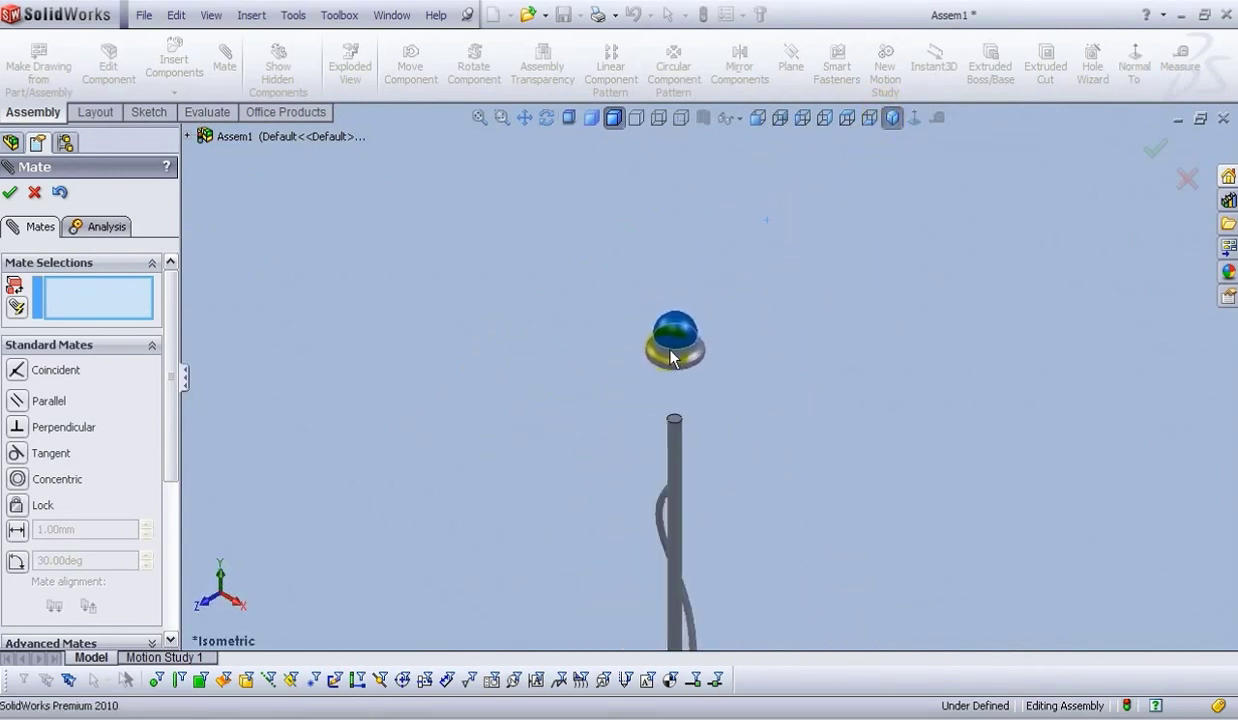
{"action": "left_click", "coordinate": [822, 254]}
- Add a concentric mate between the Holder's rod surface and the hole in the Cap
{"action": "scroll", "coordinate": [722, 398], "scroll_direction": "down", "scroll_amount": 5}
{"action": "middle_click_drag", "start_coordinate": [589, 379], "coordinate": [533, 348]}
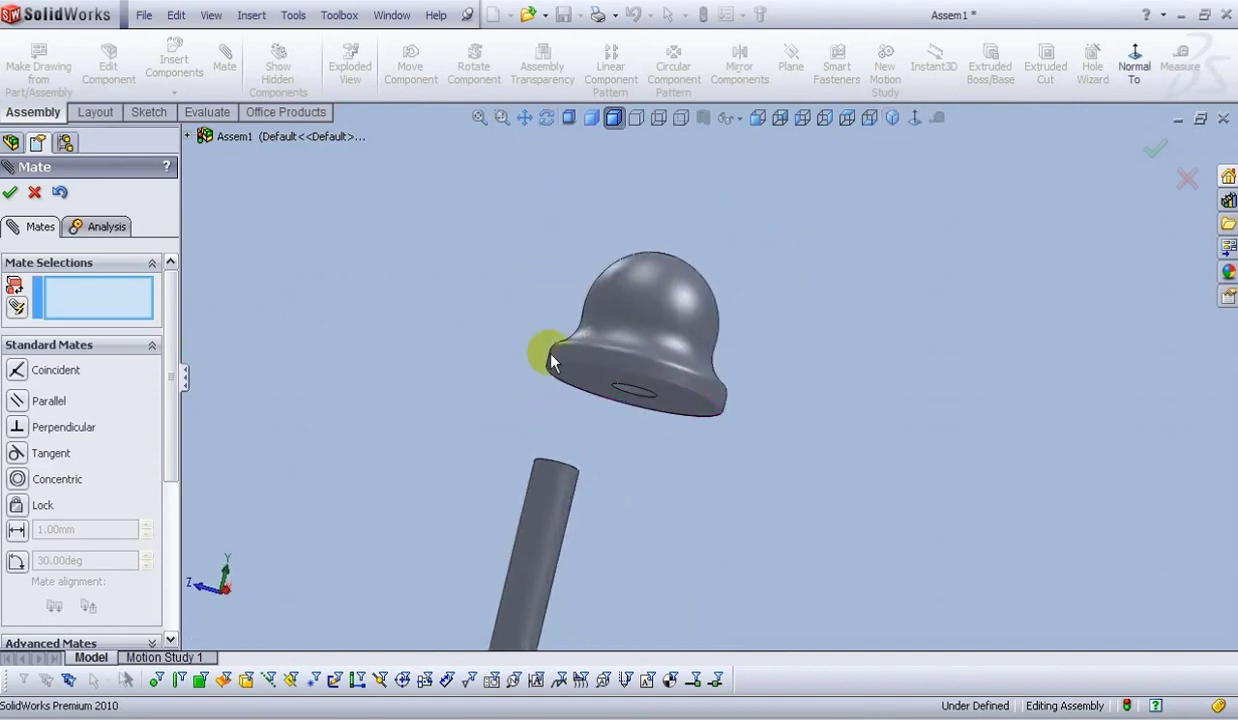
{"action": "left_click", "coordinate": [541, 461]}
{"action": "scroll", "coordinate": [628, 396], "scroll_direction": "down", "scroll_amount": 4}
{"action": "left_click", "coordinate": [629, 363]}
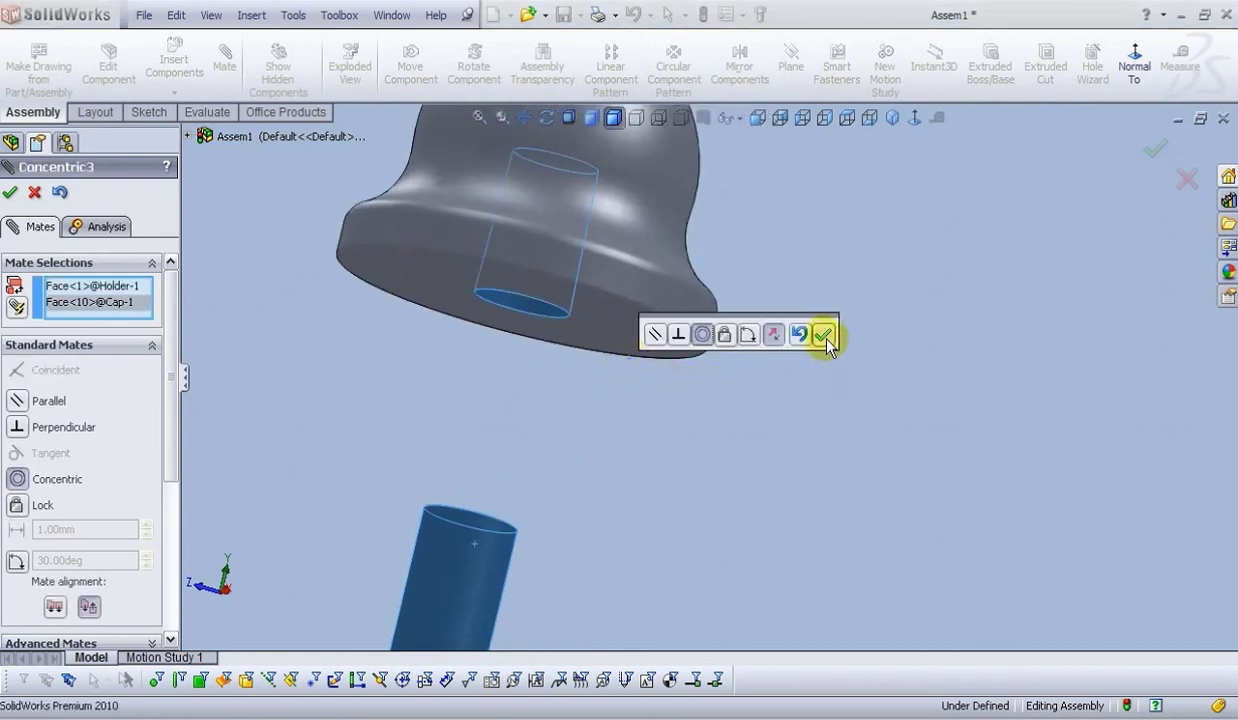
{"action": "left_click", "coordinate": [823, 334]}
- Add a coincident mate between the Holder's upper end face and the inner end face of the Cap's hole
{"action": "middle_click_drag", "start_coordinate": [534, 445], "coordinate": [525, 497]}
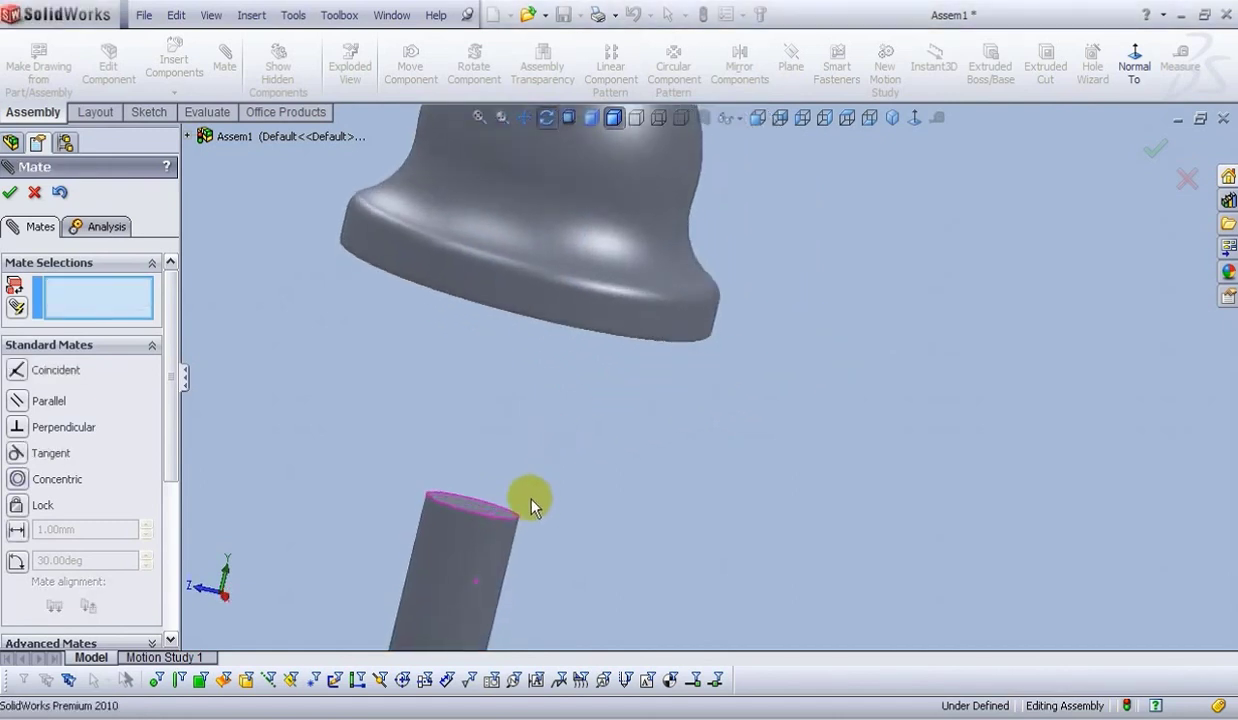
{"action": "left_click", "coordinate": [476, 505]}
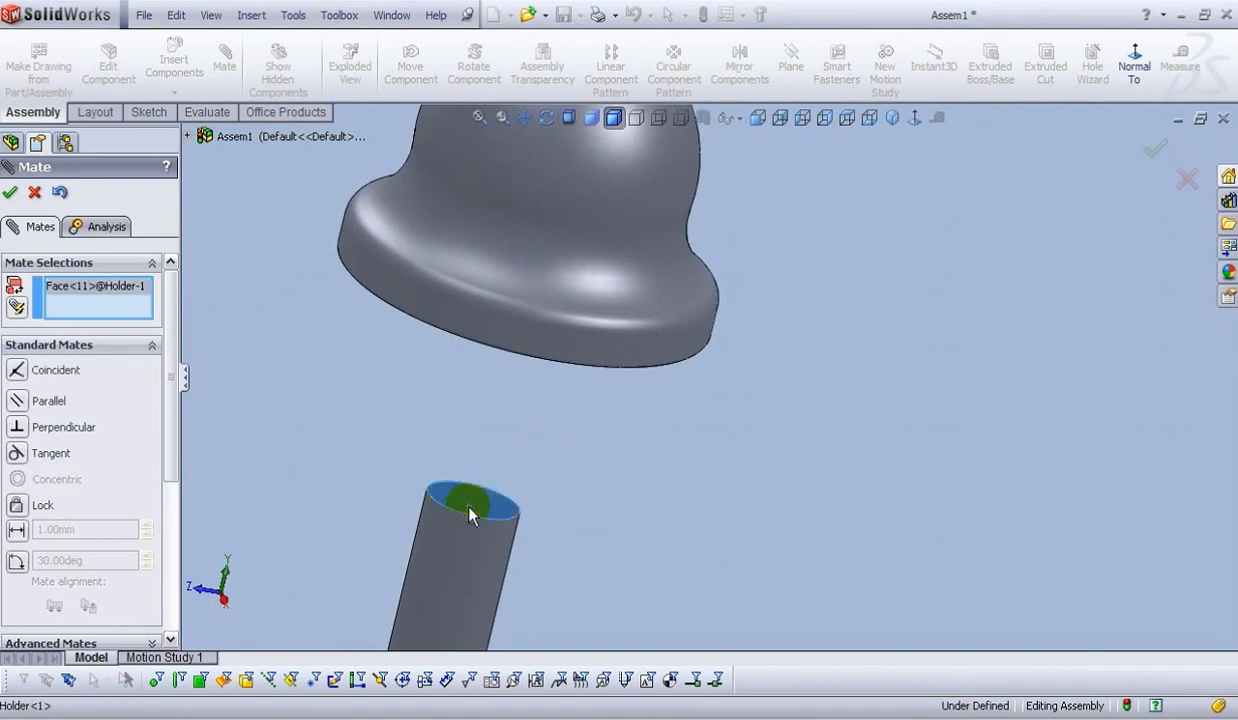
{"action": "middle_click_drag", "start_coordinate": [481, 500], "coordinate": [517, 265]}
{"action": "left_click", "coordinate": [514, 345]}
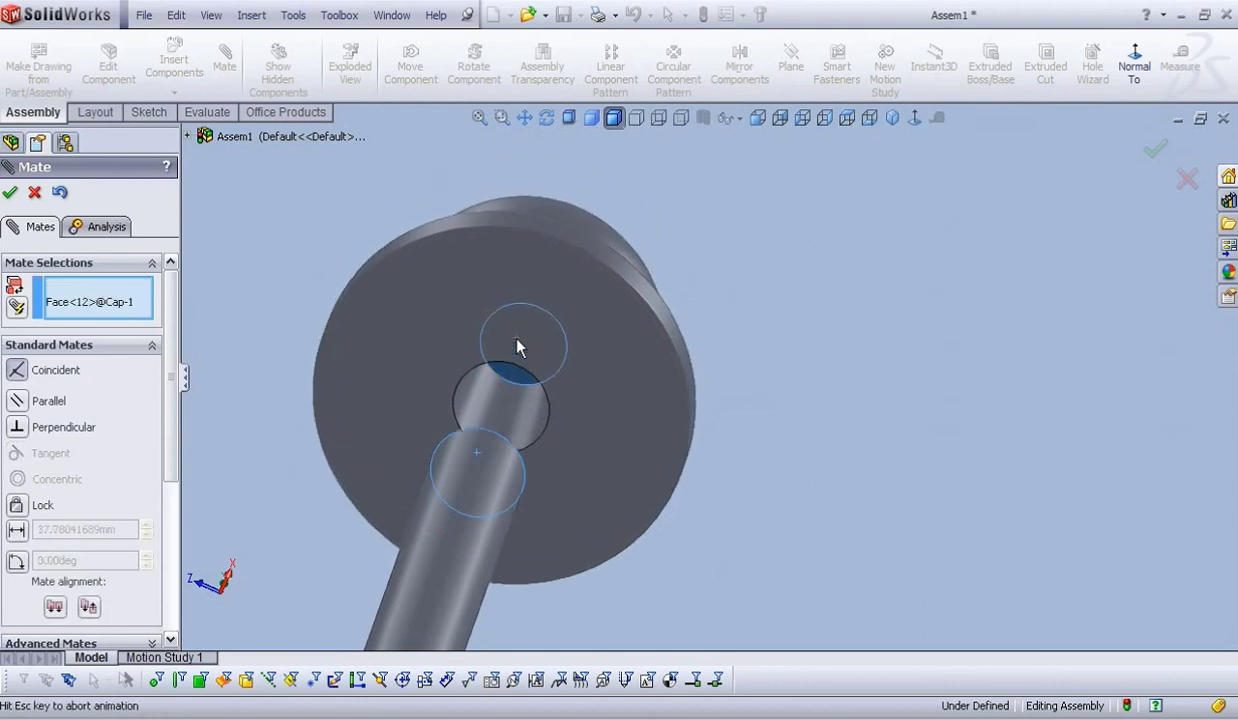
{"action": "left_click", "coordinate": [491, 314]}
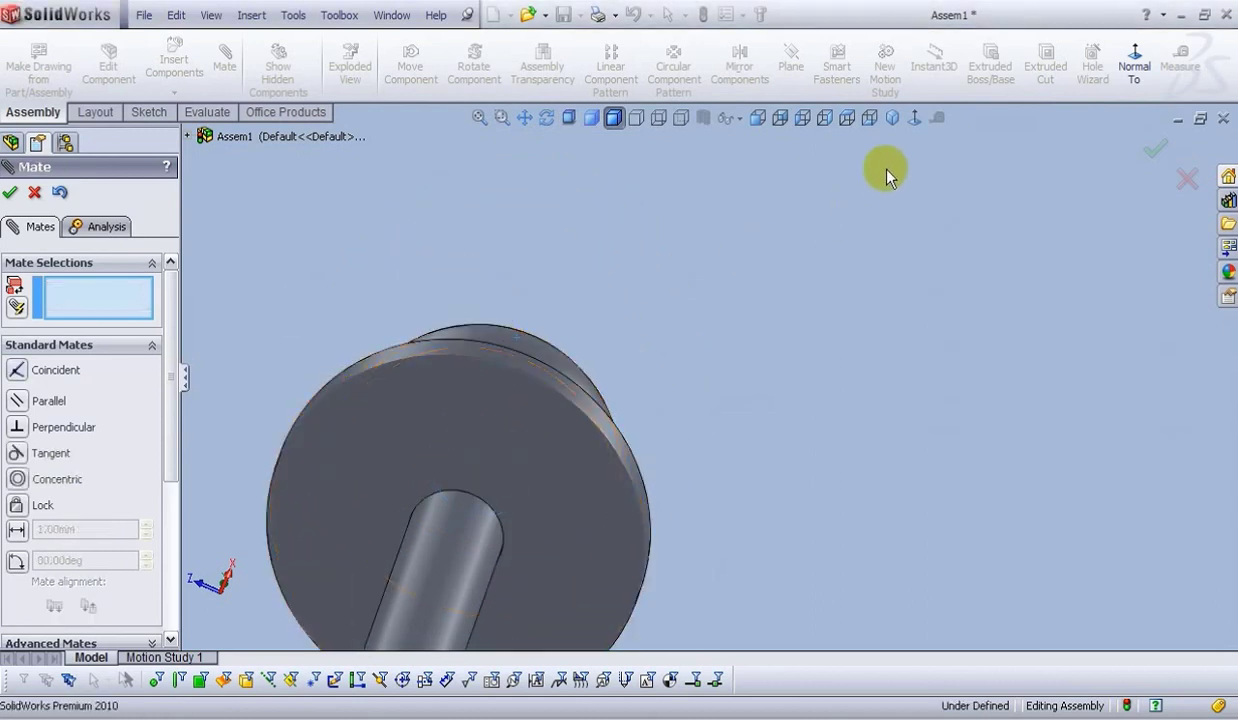
- Finish the mating session and examine the Plate seated in the recess on the underside of the Base
{"action": "left_click", "coordinate": [891, 118]}
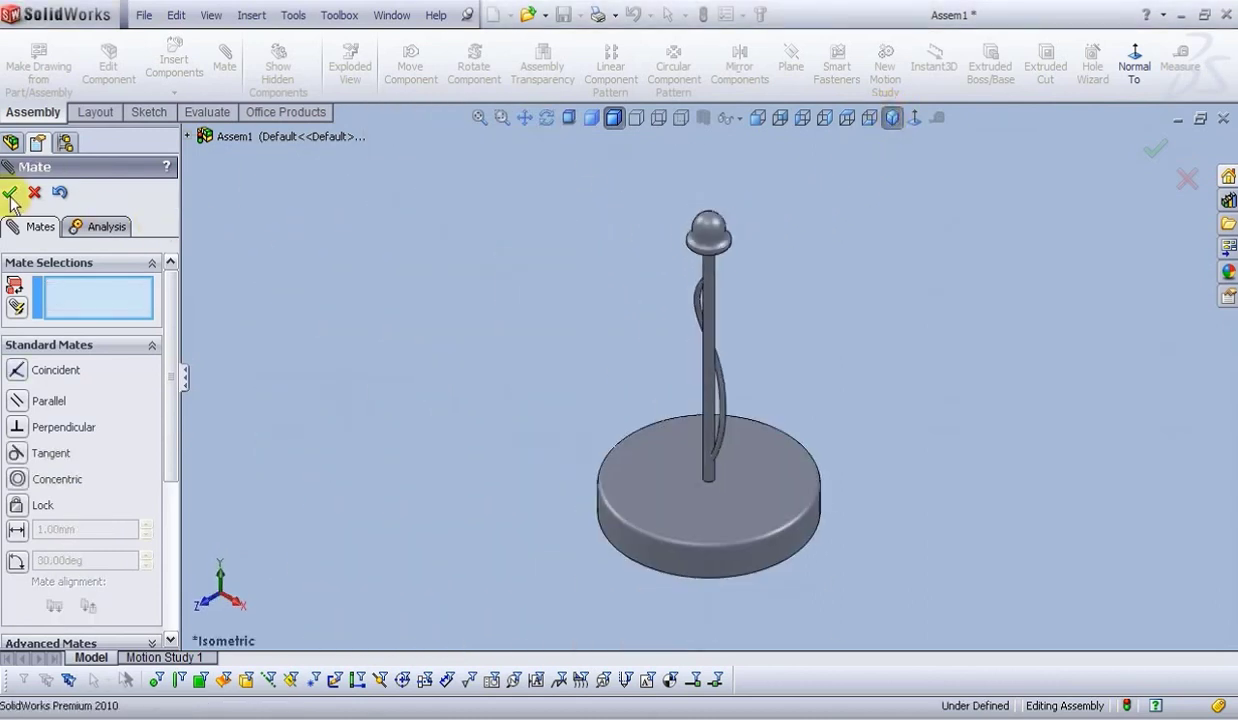
{"action": "left_click", "coordinate": [9, 195]}
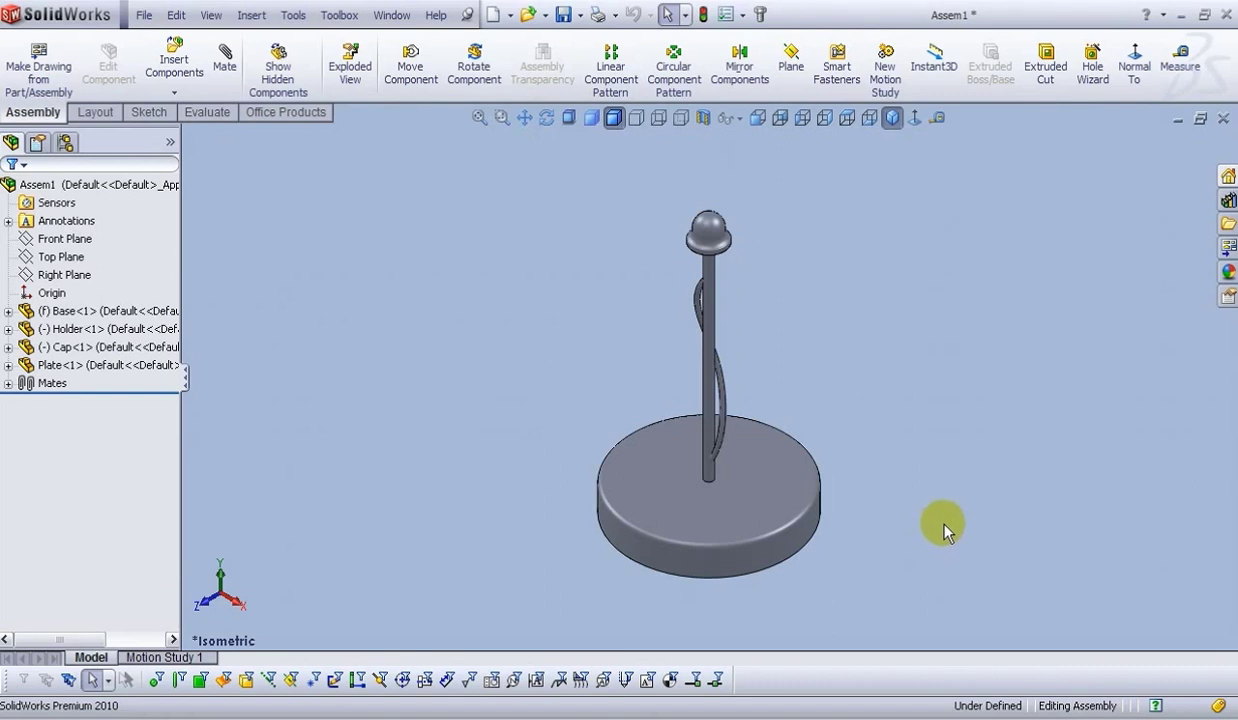
{"action": "middle_click_drag", "start_coordinate": [765, 590], "coordinate": [682, 268]}
{"action": "scroll", "coordinate": [783, 441], "scroll_direction": "down", "scroll_amount": 5}
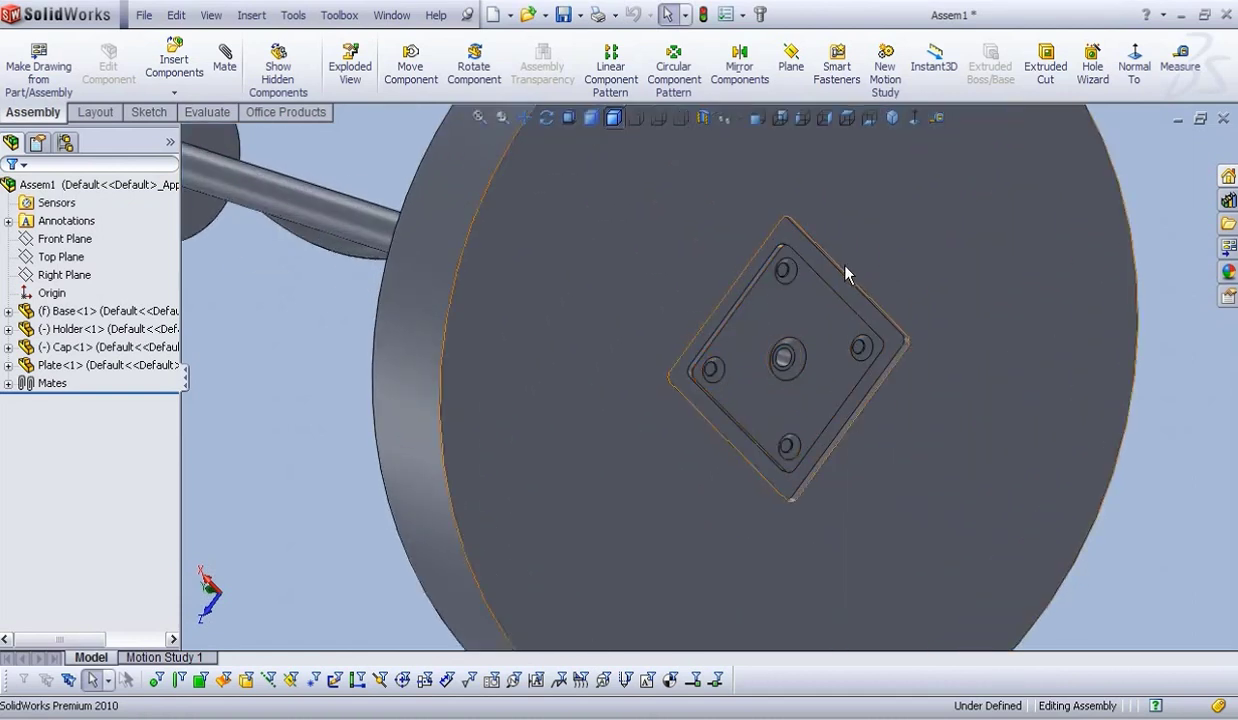
{"action": "scroll", "coordinate": [827, 385], "scroll_direction": "up", "scroll_amount": 2}
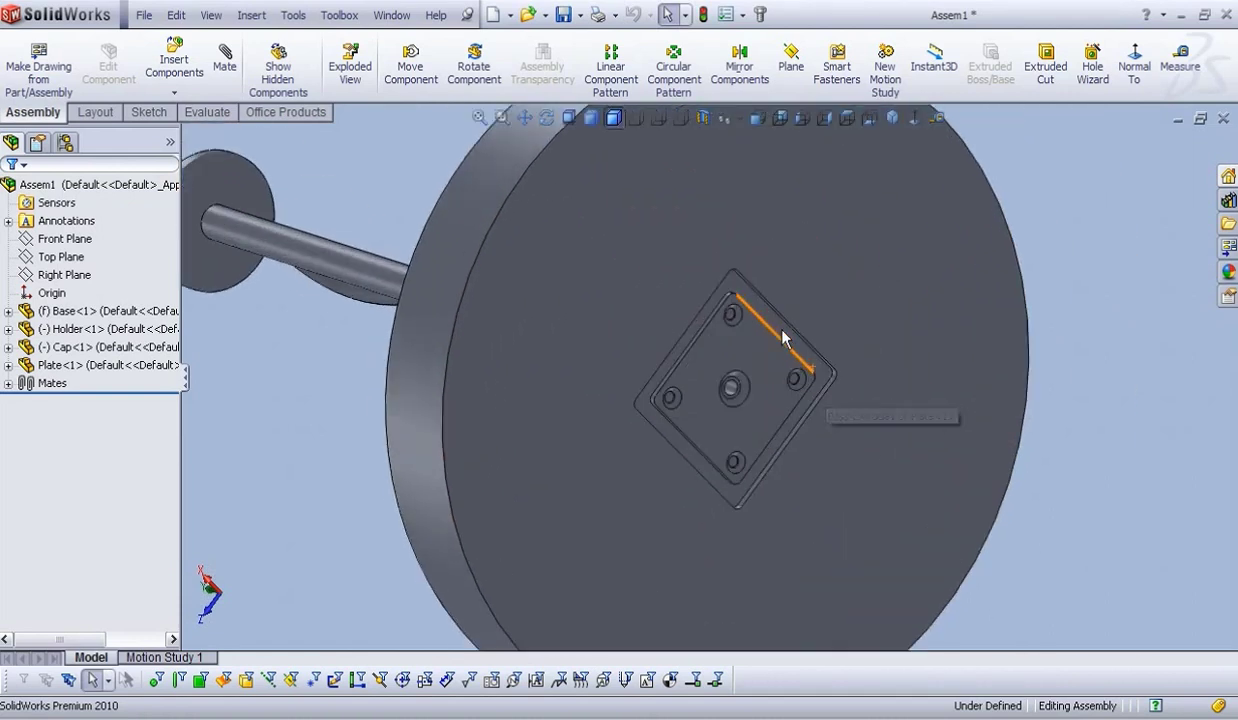
{"action": "left_click", "coordinate": [768, 406]}
{"action": "middle_click_drag", "start_coordinate": [768, 406], "coordinate": [752, 271]}
{"action": "key", "text": "Escape"}
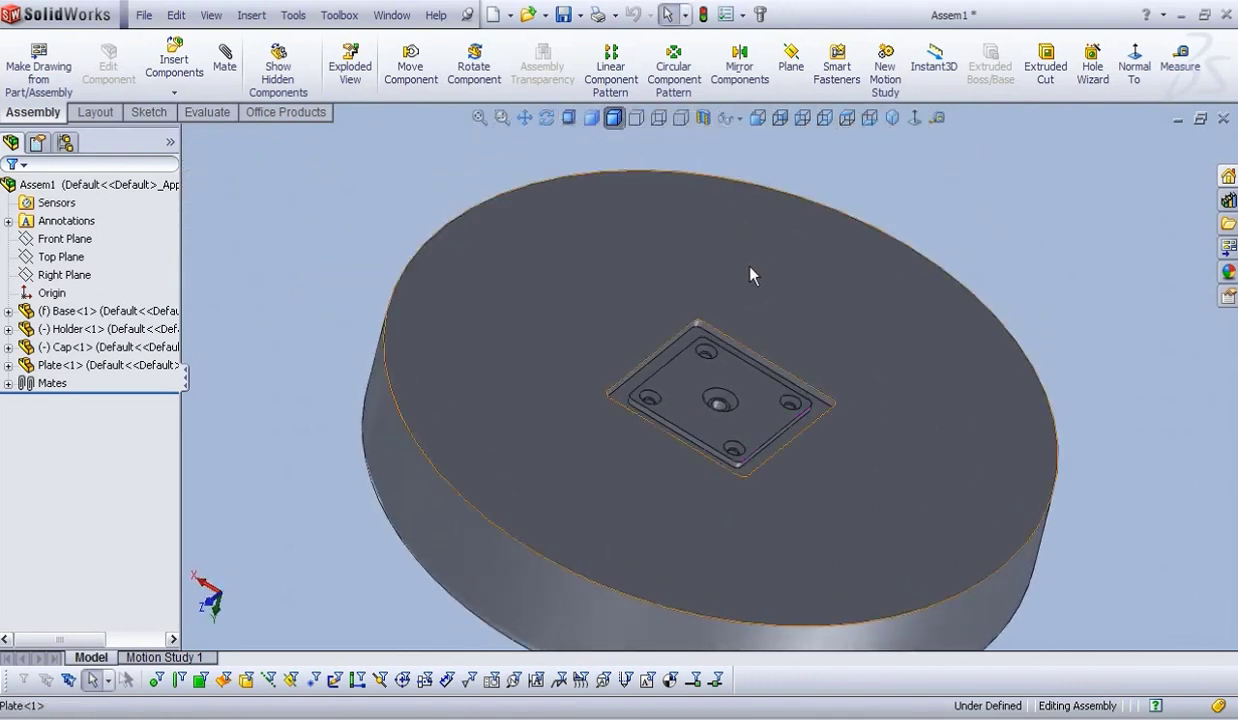
{"action": "scroll", "coordinate": [784, 418], "scroll_direction": "down", "scroll_amount": 3}
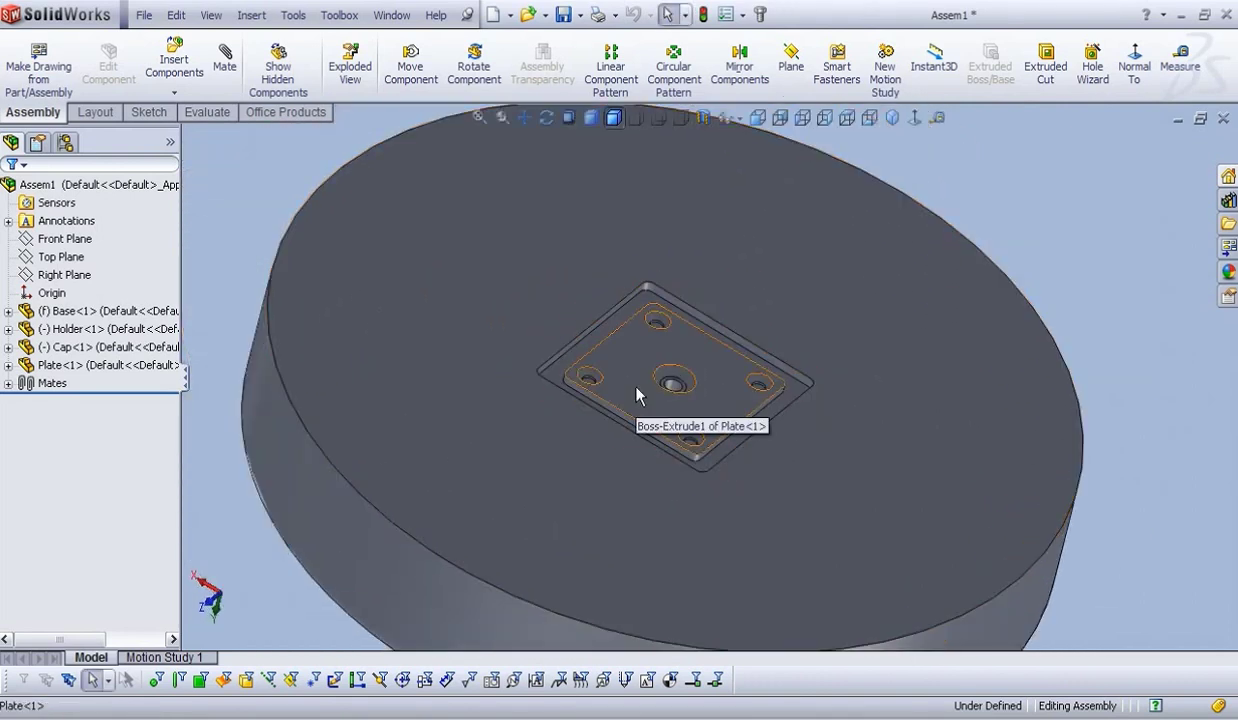
- Load the Toolbox add-in from the Design Library
{"action": "left_click", "coordinate": [1228, 200]}
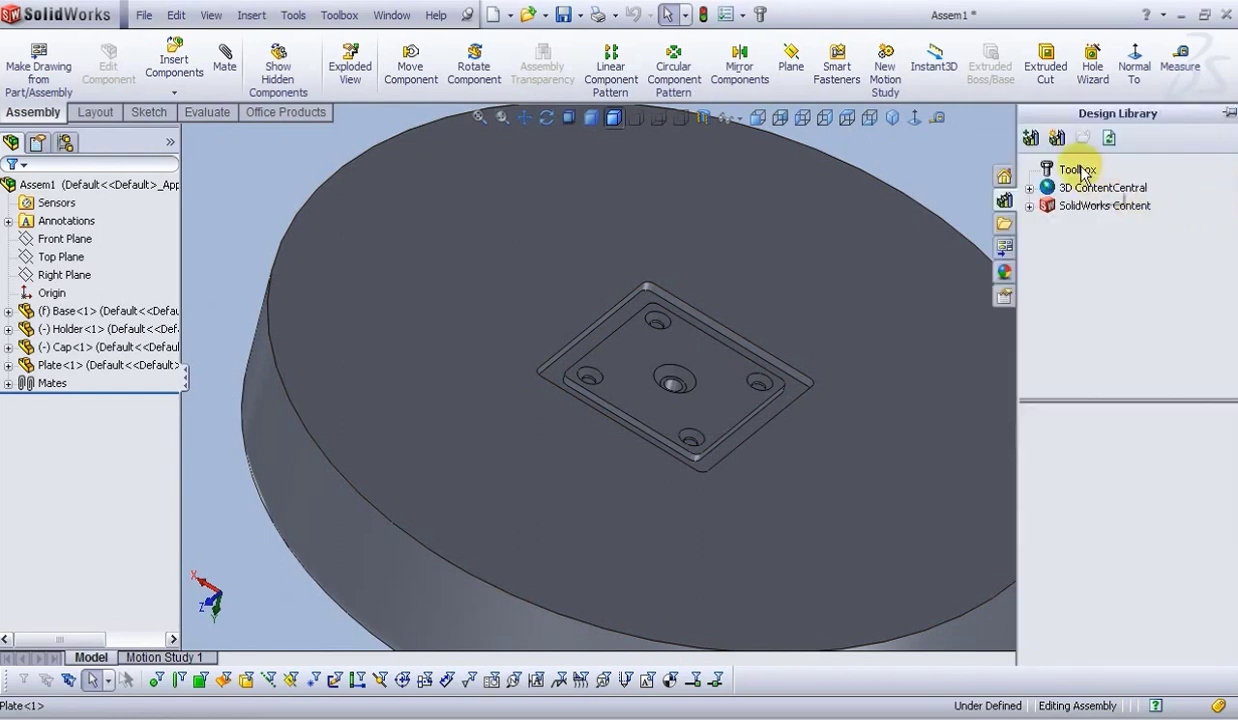
{"action": "left_click", "coordinate": [1079, 172]}
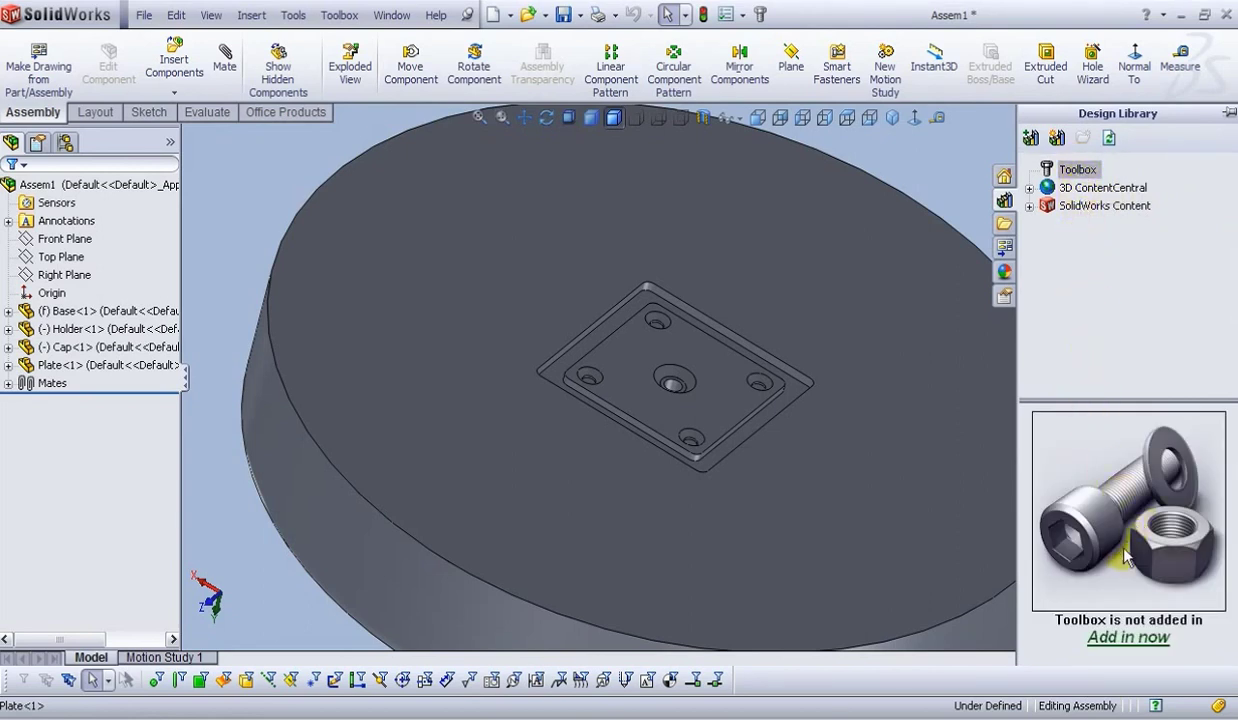
{"action": "left_click", "coordinate": [1126, 640]}
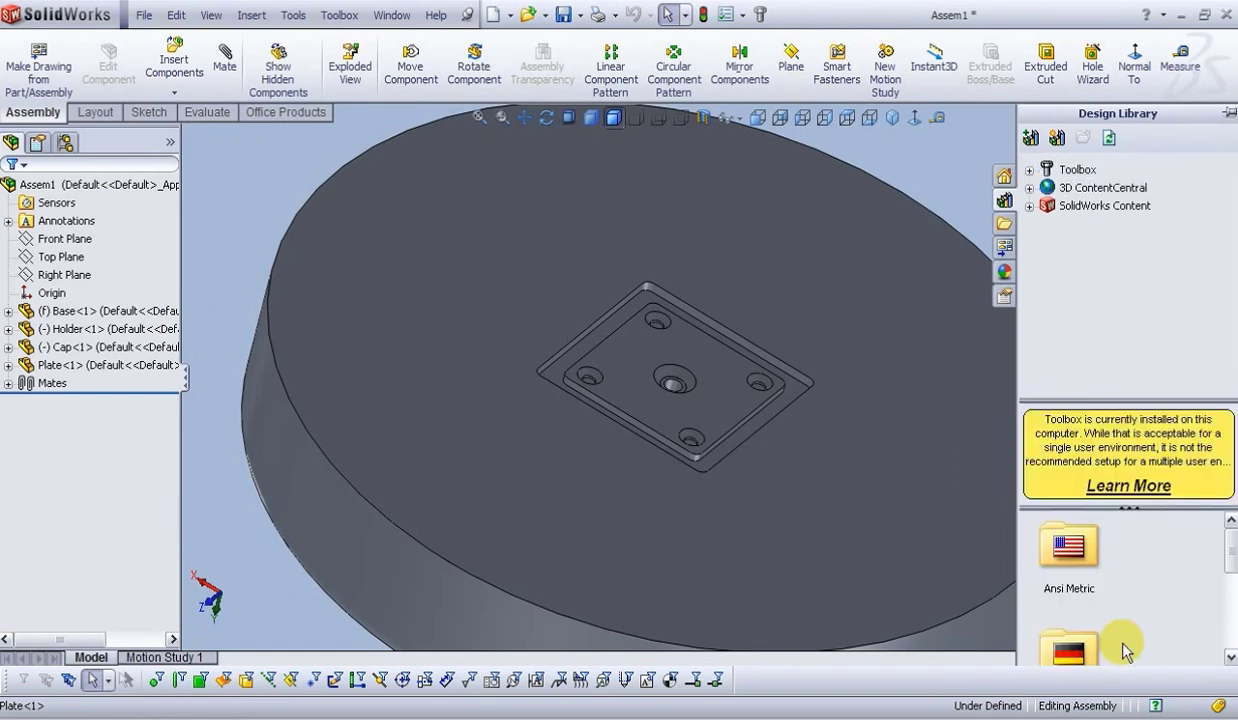
- Browse the Toolbox to the ISO bolts and screws and show the self tapping screws
{"action": "left_click", "coordinate": [1029, 171]}
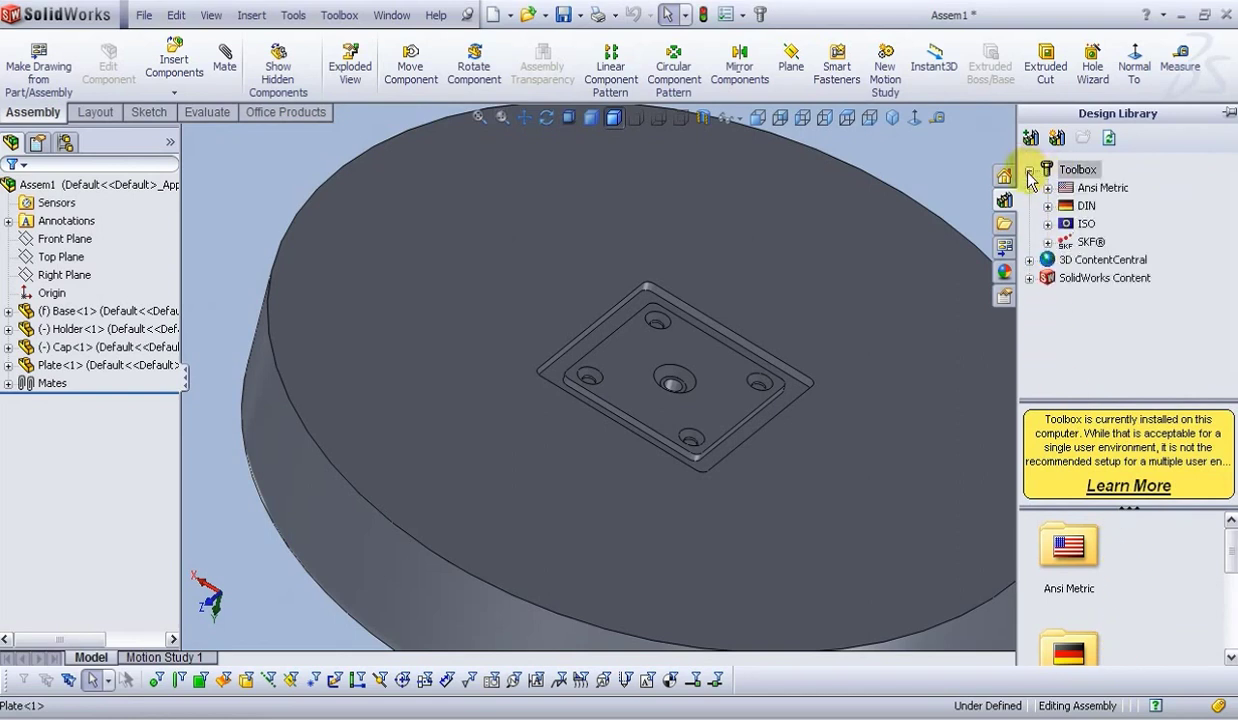
{"action": "left_click", "coordinate": [1047, 224]}
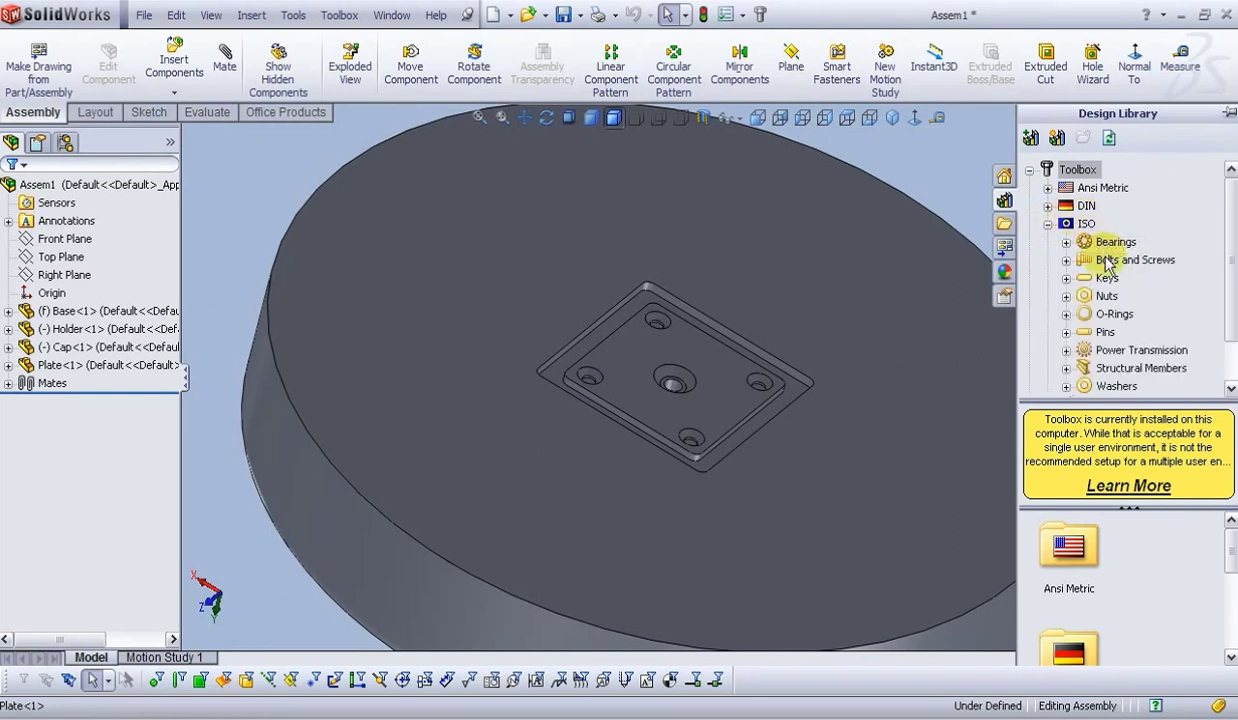
{"action": "left_click", "coordinate": [1108, 260]}
{"action": "left_click", "coordinate": [1066, 260]}
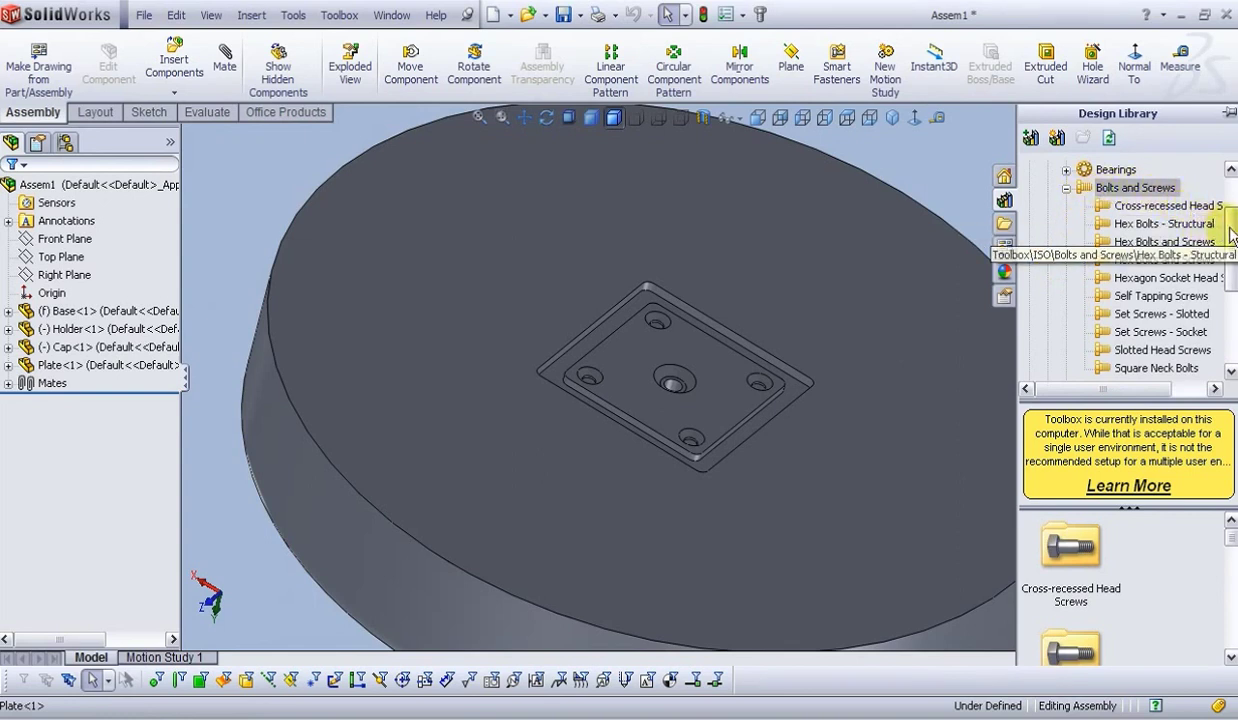
{"action": "scroll", "coordinate": [1231, 233], "scroll_direction": "down", "scroll_amount": 3}
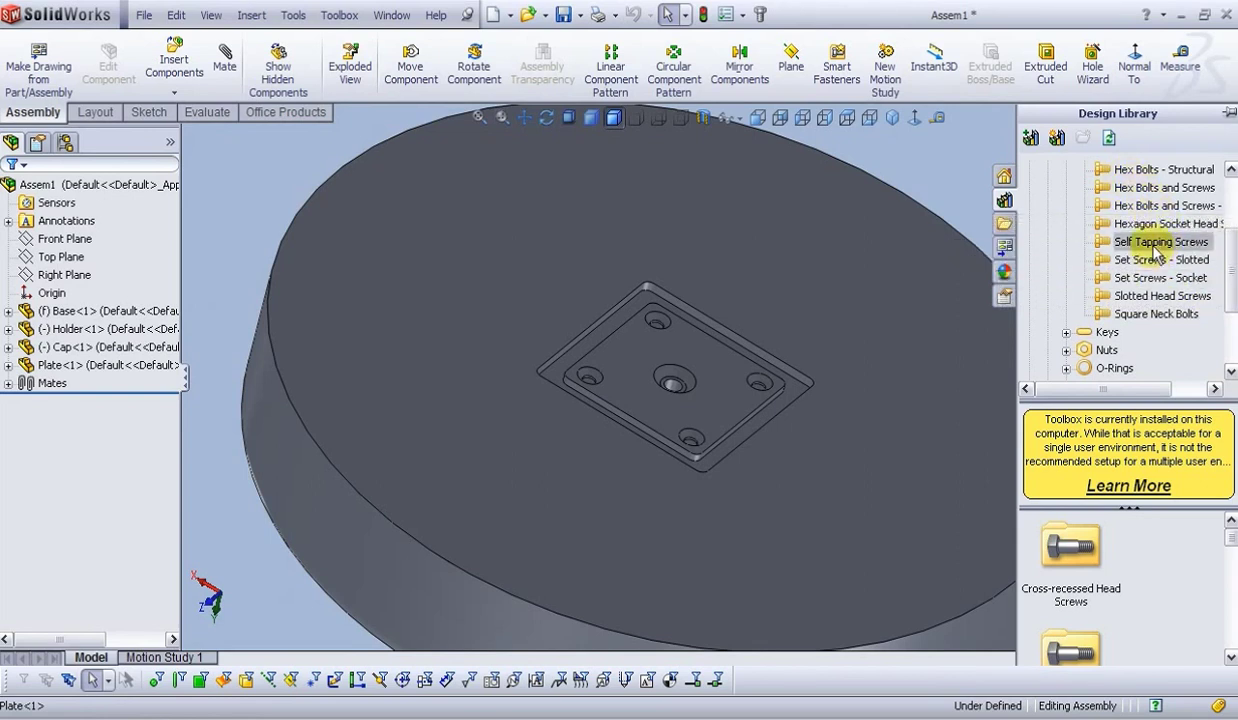
{"action": "left_click", "coordinate": [1153, 250]}
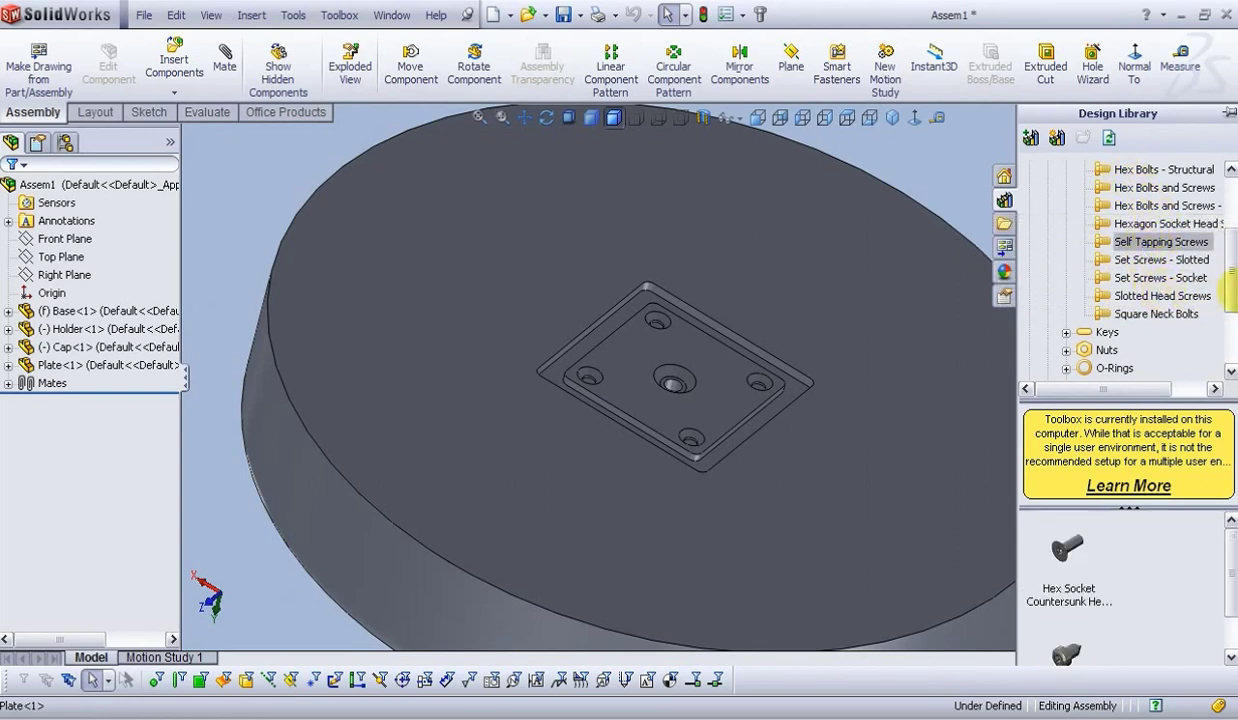
{"action": "scroll", "coordinate": [1232, 305], "scroll_direction": "down", "scroll_amount": 2}
{"action": "left_click_drag", "start_coordinate": [1232, 535], "coordinate": [1232, 566]}
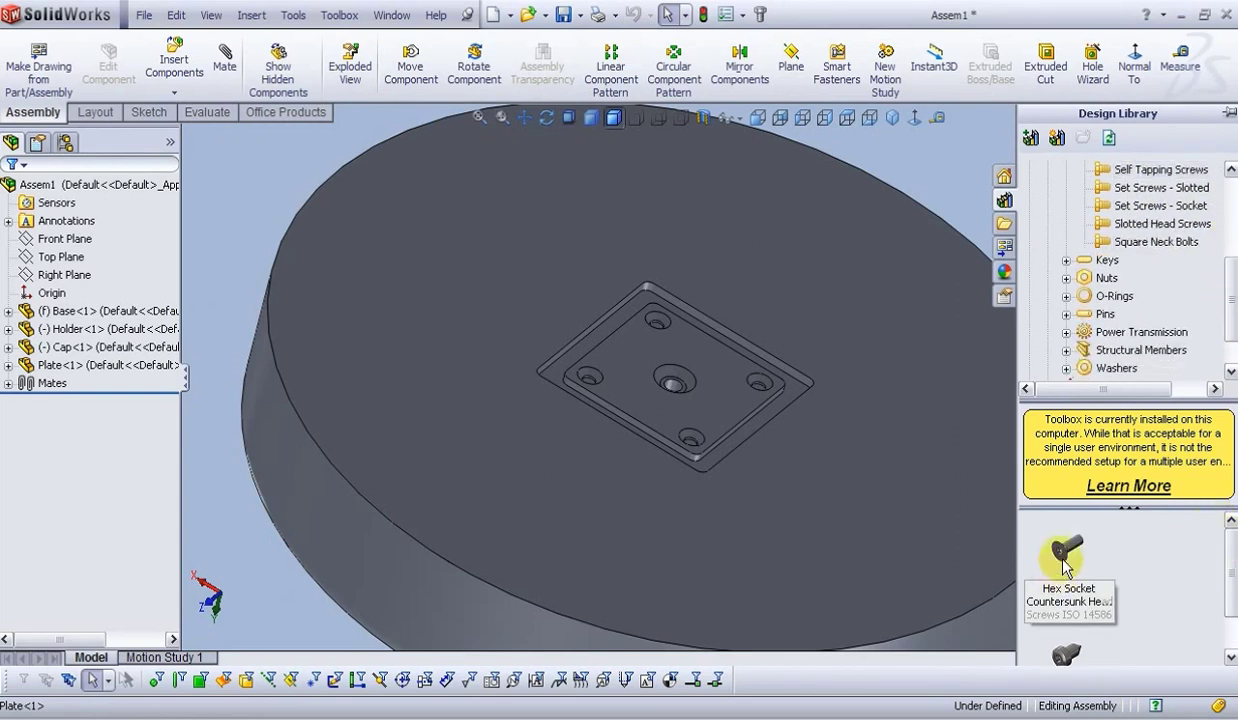
- Place an ISO 14586 hex socket countersunk head screw in free space just off the underside of the Base
{"action": "scroll", "coordinate": [782, 400], "scroll_direction": "up", "scroll_amount": 3}
{"action": "left_click", "coordinate": [782, 403]}
{"action": "middle_click_drag", "start_coordinate": [763, 434], "coordinate": [703, 297]}
{"action": "left_click", "coordinate": [782, 182]}
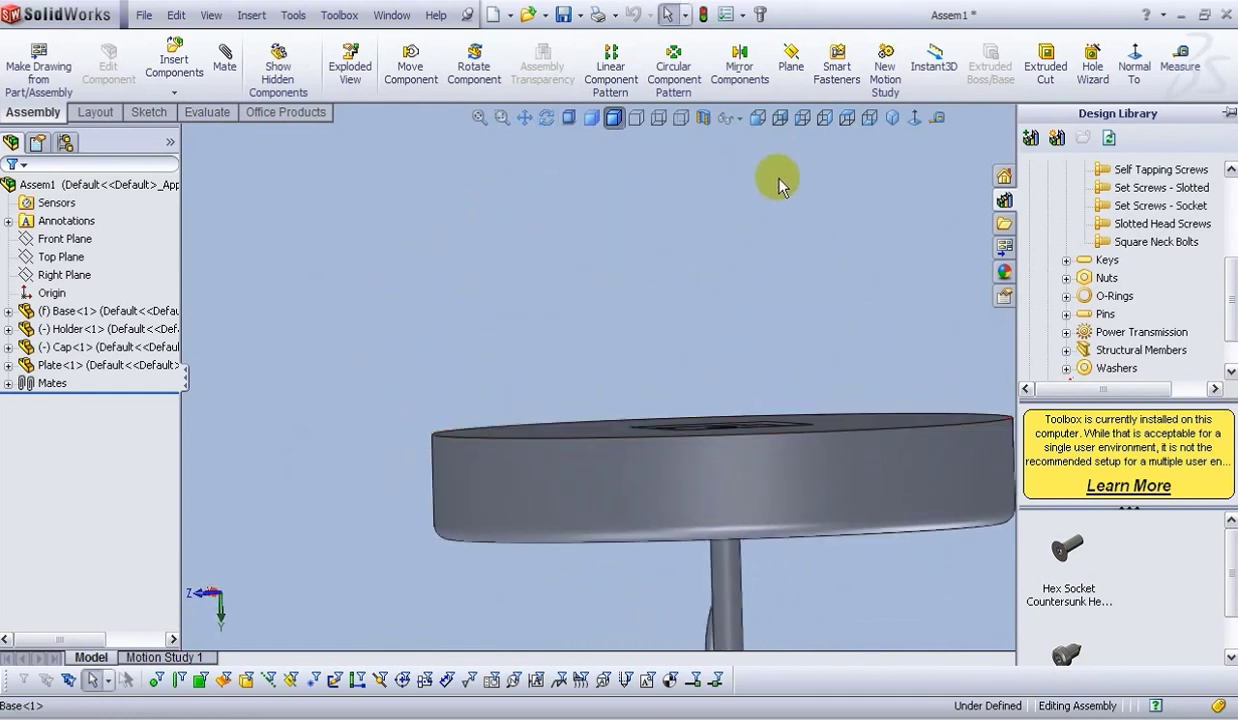
{"action": "scroll", "coordinate": [900, 420], "scroll_direction": "up", "scroll_amount": 2}
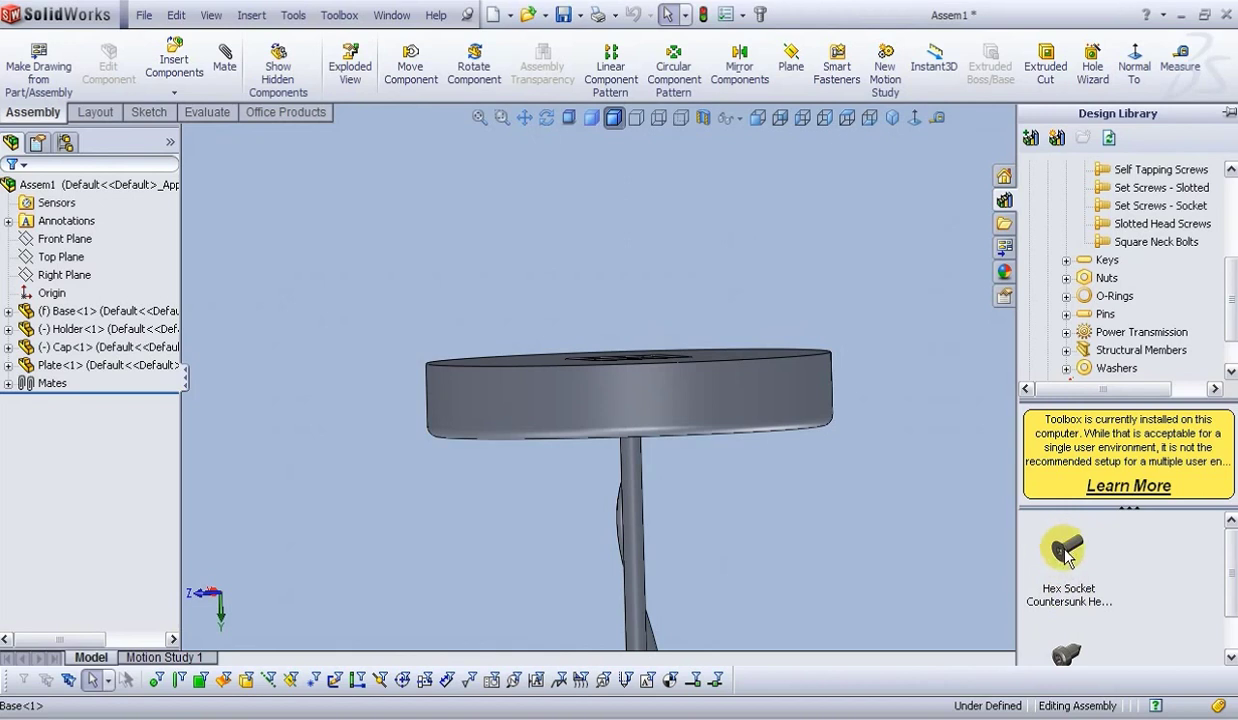
{"action": "left_click_drag", "start_coordinate": [1068, 556], "coordinate": [624, 303]}
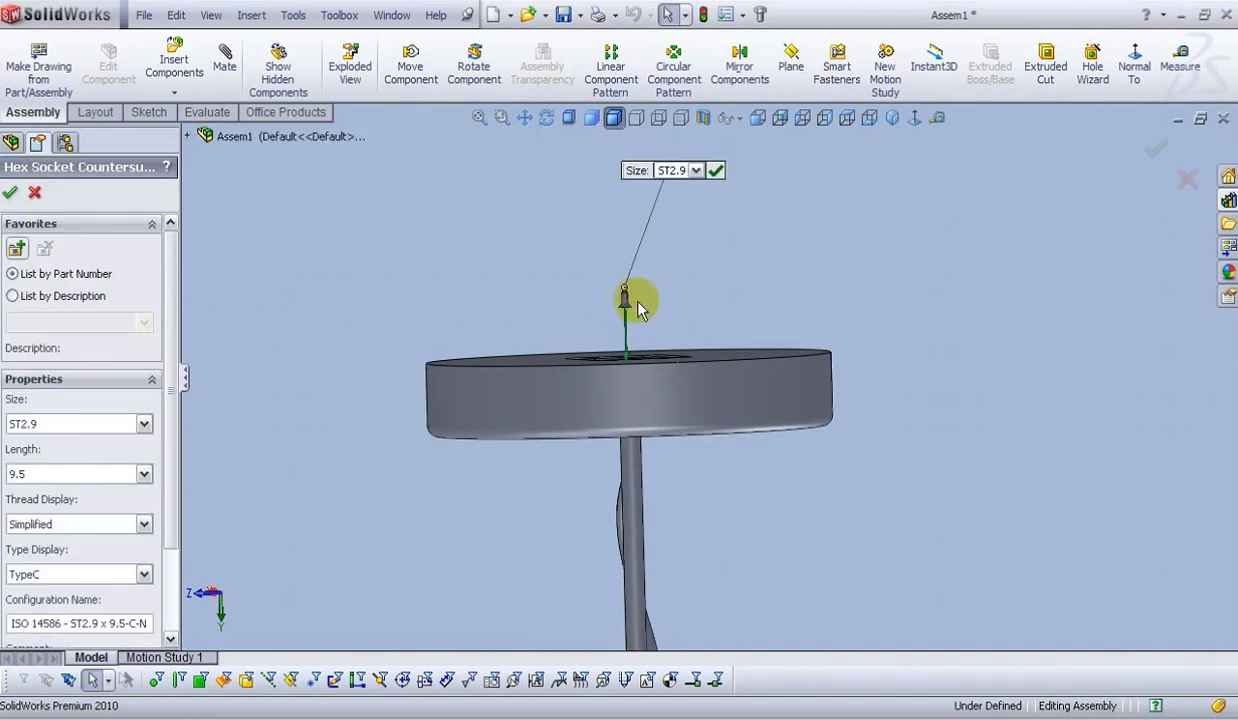
- Set the screw to size ST4.8 and length 13, and insert only this one copy
{"action": "left_click", "coordinate": [696, 172]}
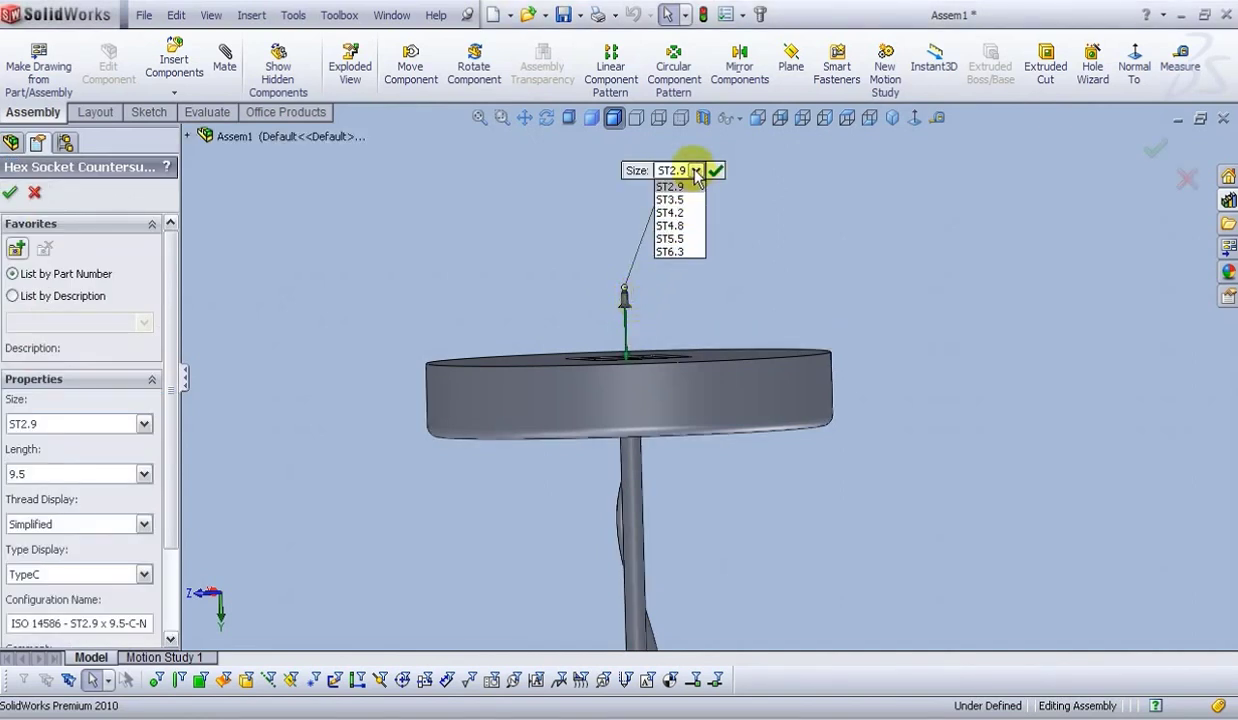
{"action": "left_click", "coordinate": [690, 228]}
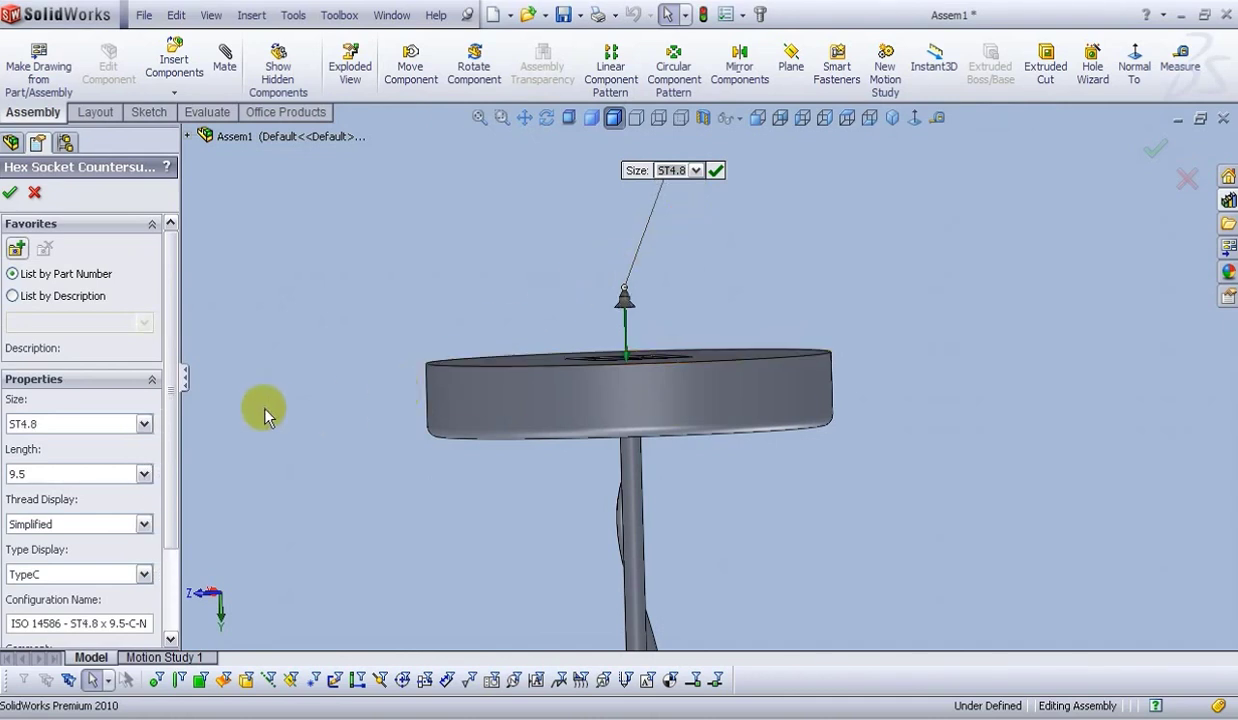
{"action": "left_click", "coordinate": [144, 474]}
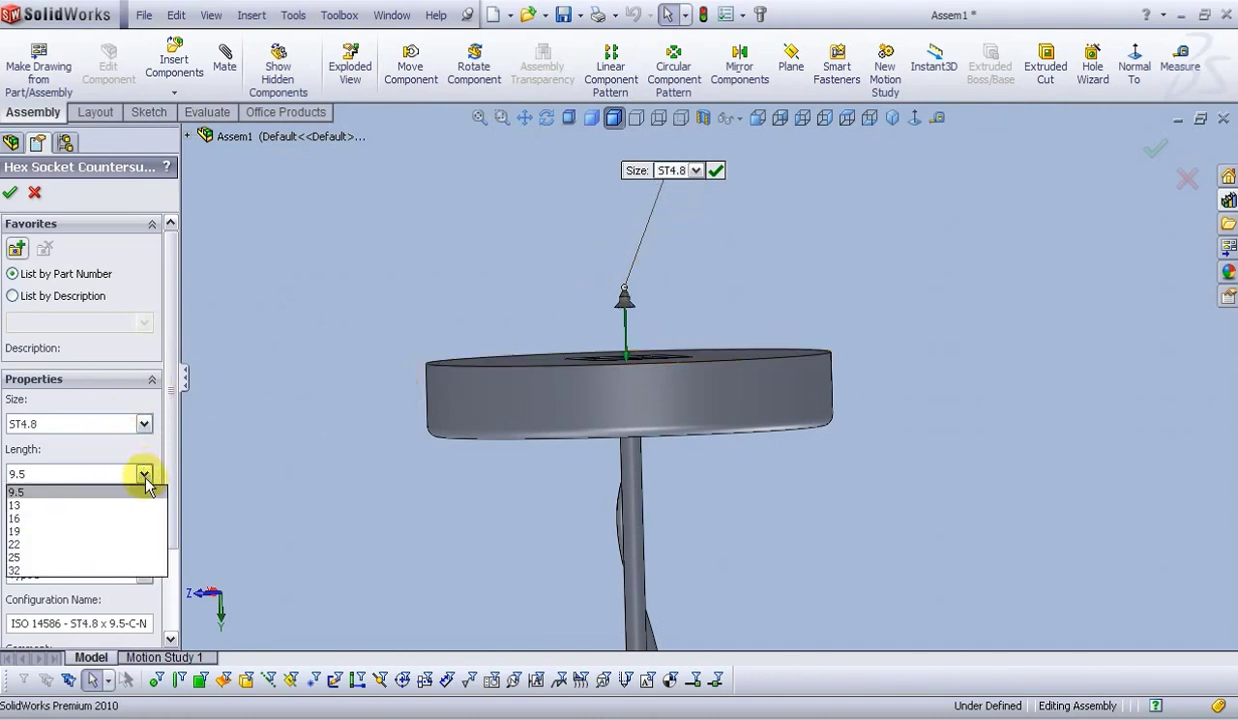
{"action": "left_click", "coordinate": [128, 506]}
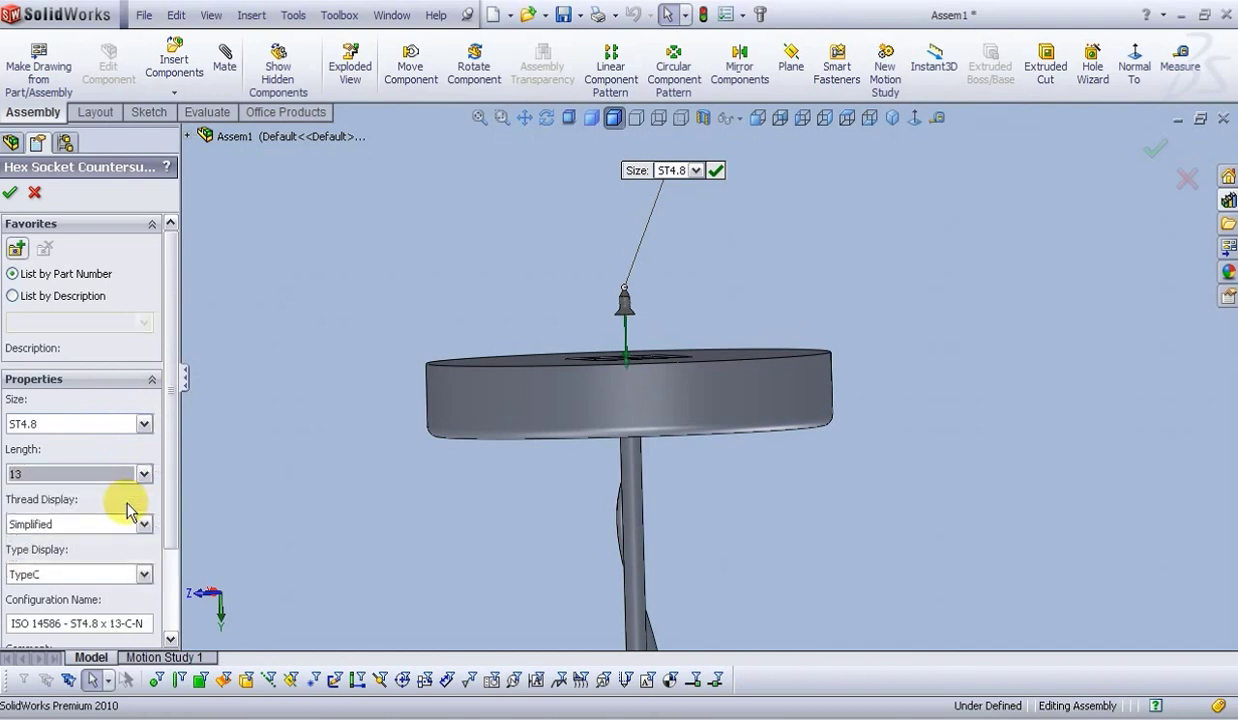
{"action": "left_click", "coordinate": [144, 474]}
{"action": "left_click", "coordinate": [144, 474]}
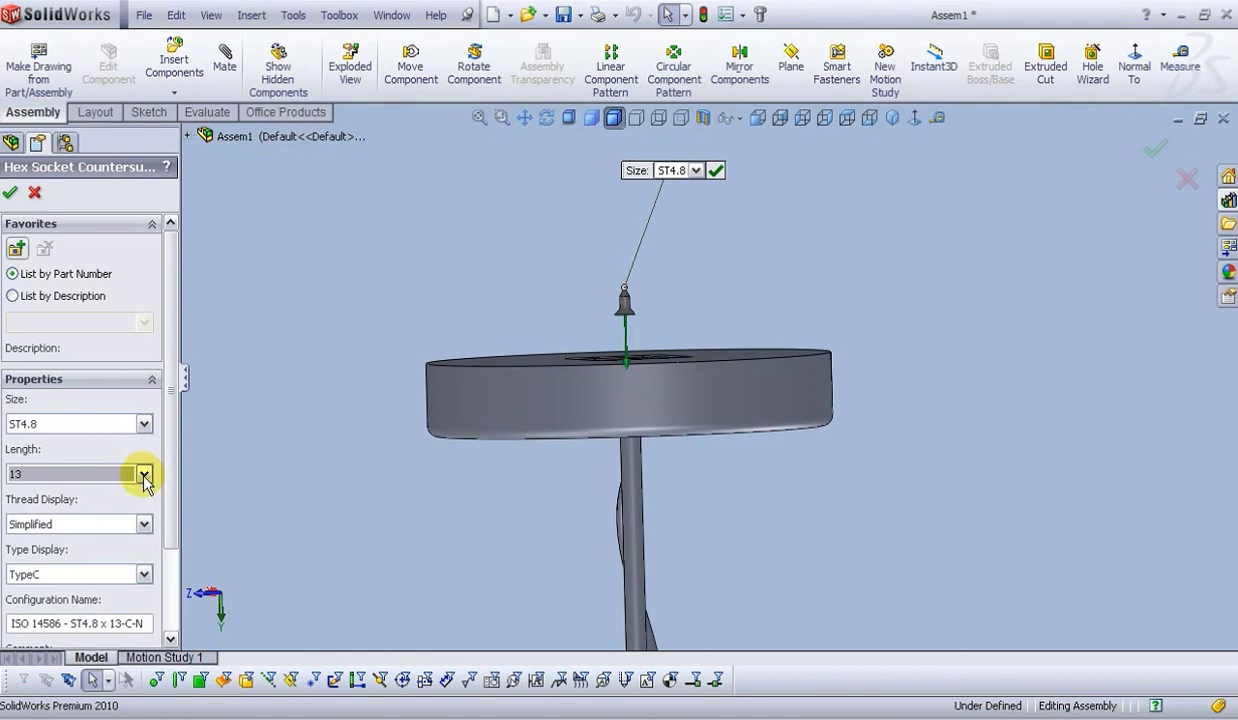
{"action": "left_click", "coordinate": [10, 194]}
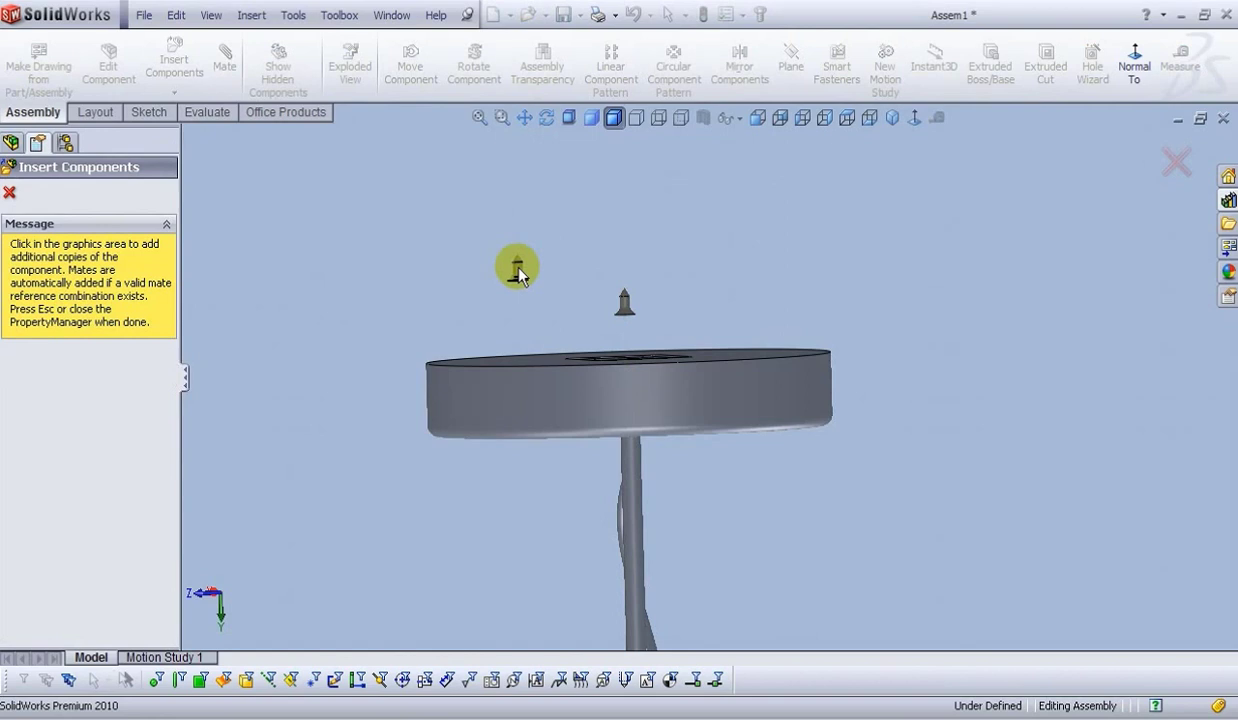
{"action": "key", "text": "Escape"}
- Move the screw over the Plate's centre hole in the bottom view
{"action": "middle_click_drag", "start_coordinate": [678, 290], "coordinate": [641, 428]}
{"action": "scroll", "coordinate": [711, 377], "scroll_direction": "up", "scroll_amount": 1}
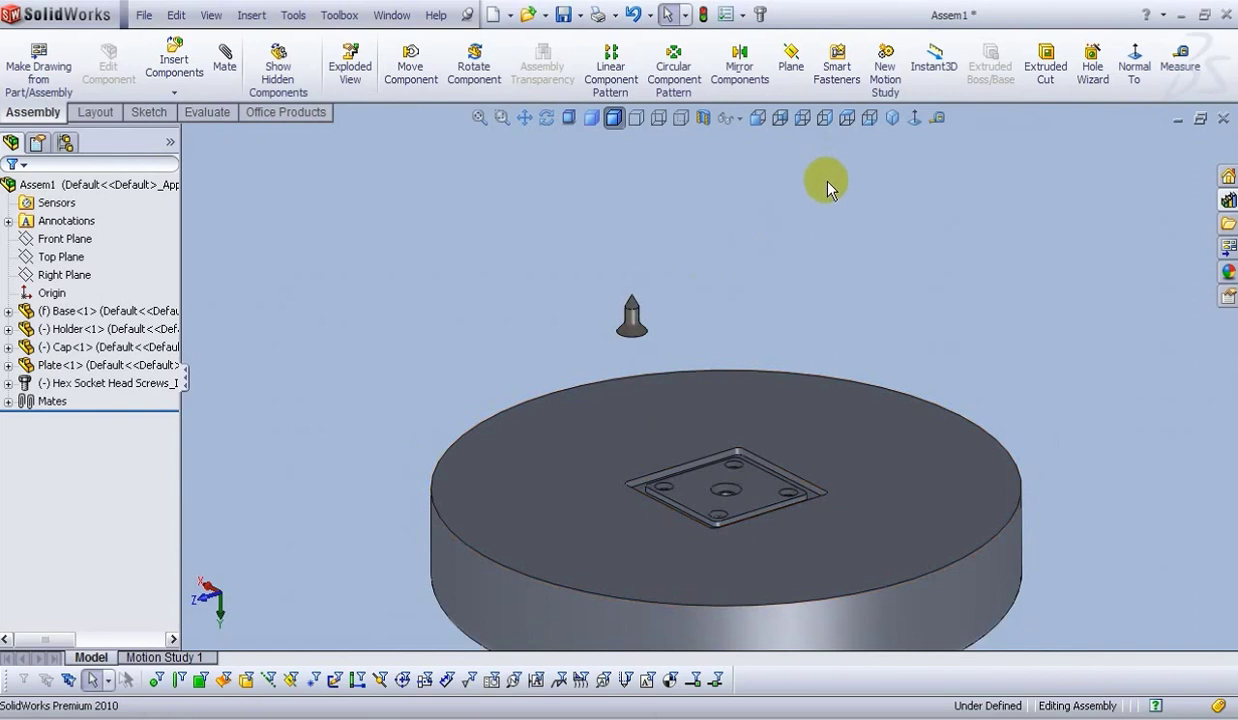
{"action": "scroll", "coordinate": [838, 203], "scroll_direction": "up", "scroll_amount": 1}
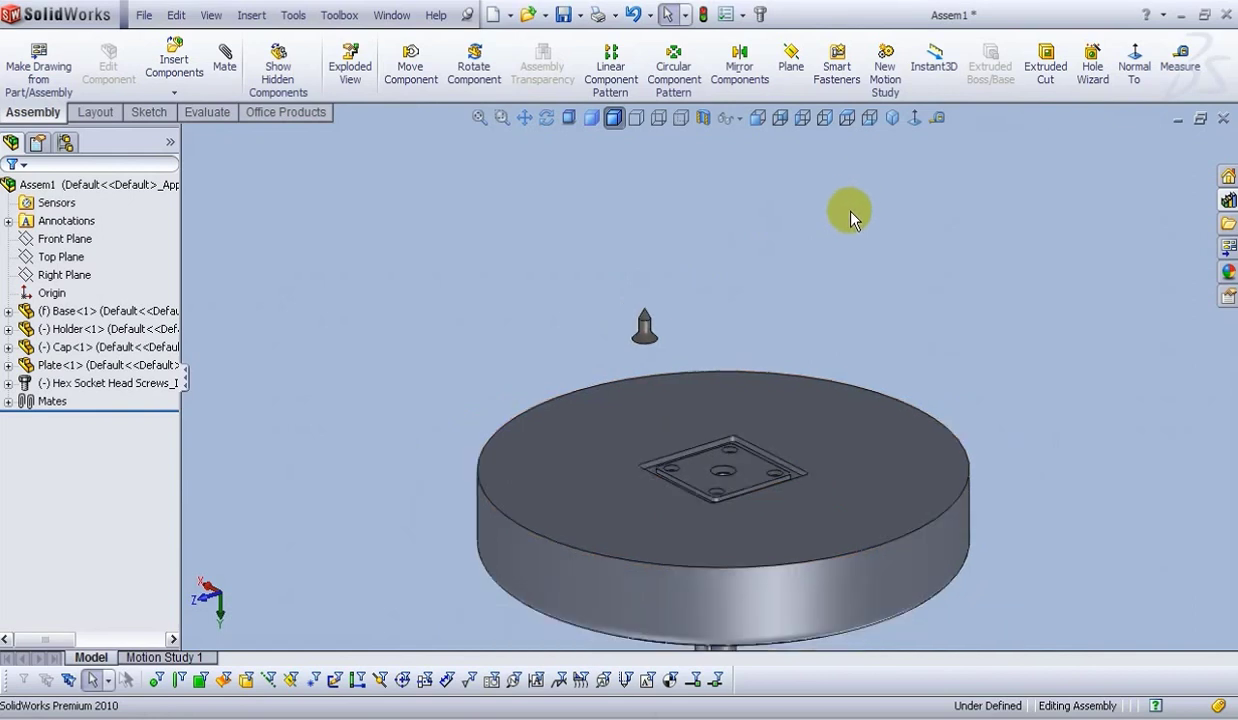
{"action": "left_click", "coordinate": [869, 118]}
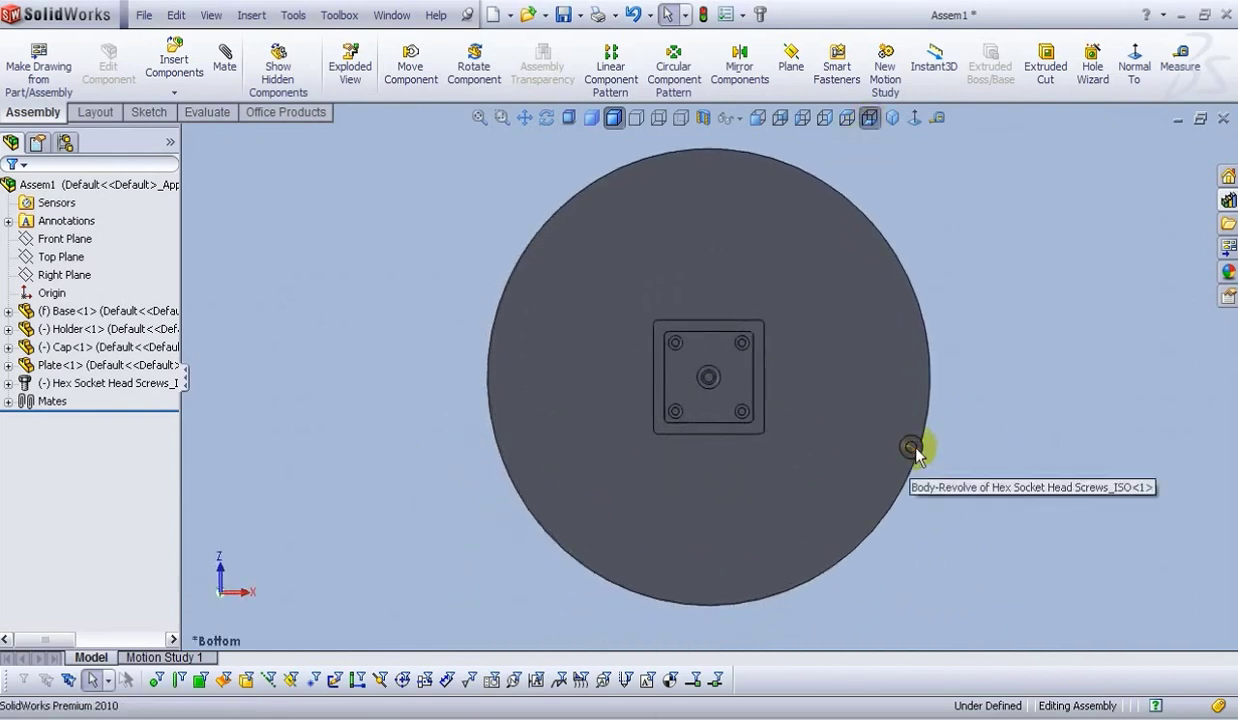
{"action": "left_click_drag", "start_coordinate": [912, 449], "coordinate": [837, 400]}
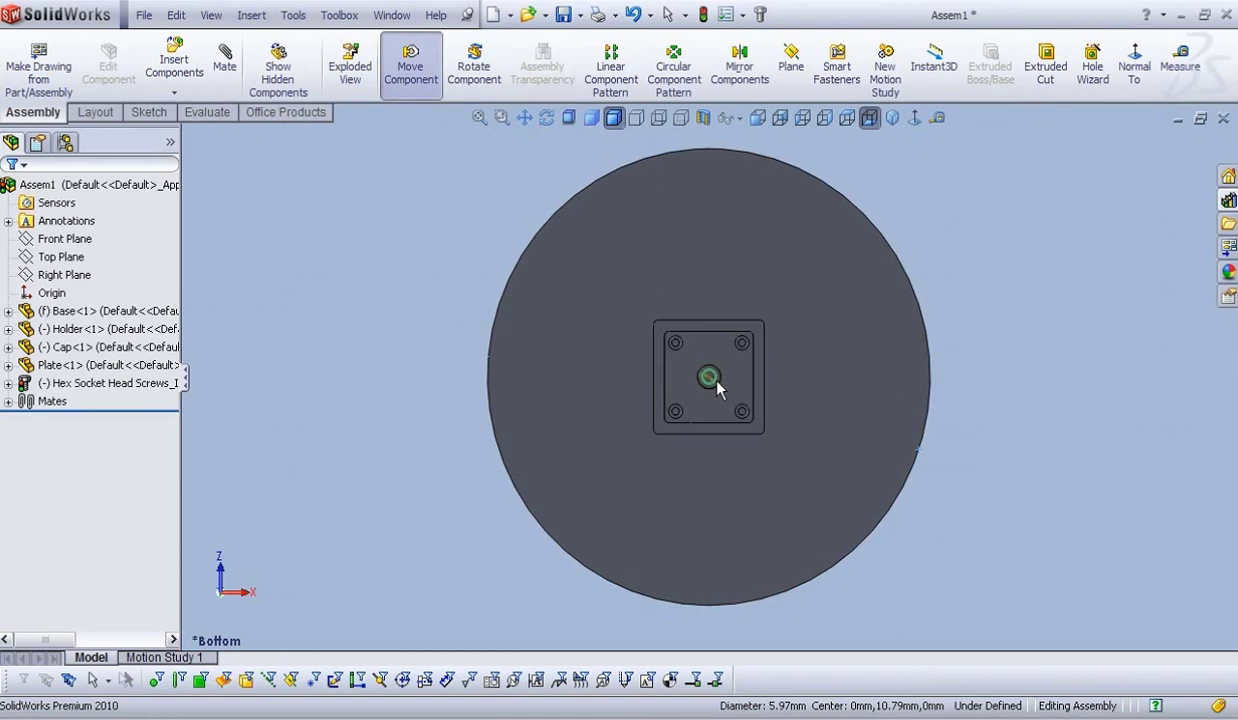
{"action": "left_click", "coordinate": [978, 254]}
- Add a concentric mate between the screw's cylindrical shank and the hole in the Holder's end at the Plate's centre
{"action": "scroll", "coordinate": [732, 292], "scroll_direction": "down", "scroll_amount": 3}
{"action": "middle_click_drag", "start_coordinate": [727, 565], "coordinate": [658, 515]}
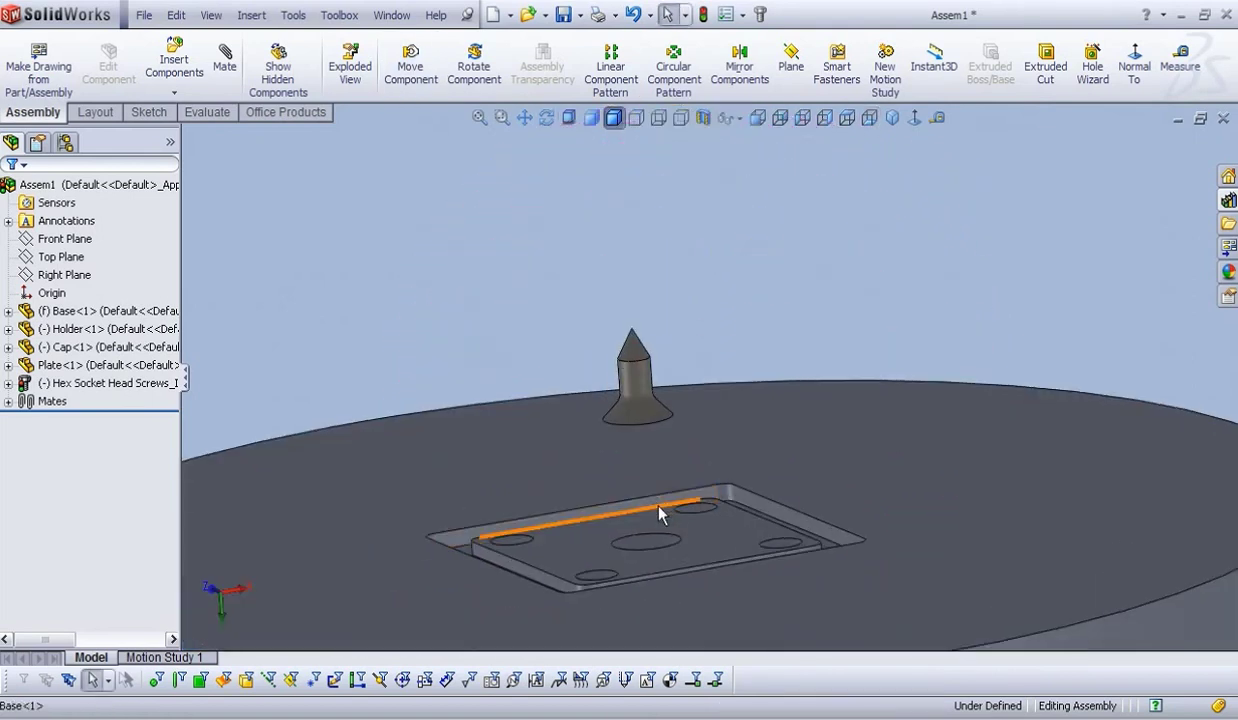
{"action": "left_click", "coordinate": [224, 60]}
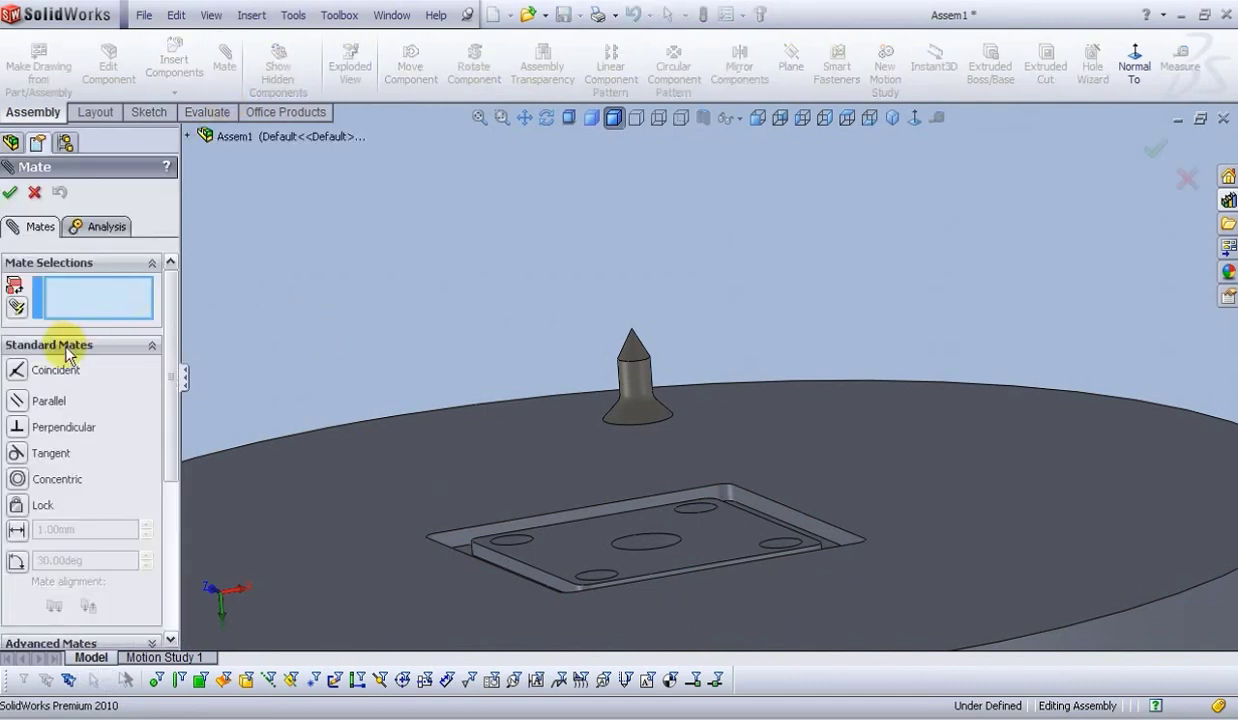
{"action": "middle_click_drag", "start_coordinate": [675, 290], "coordinate": [700, 395]}
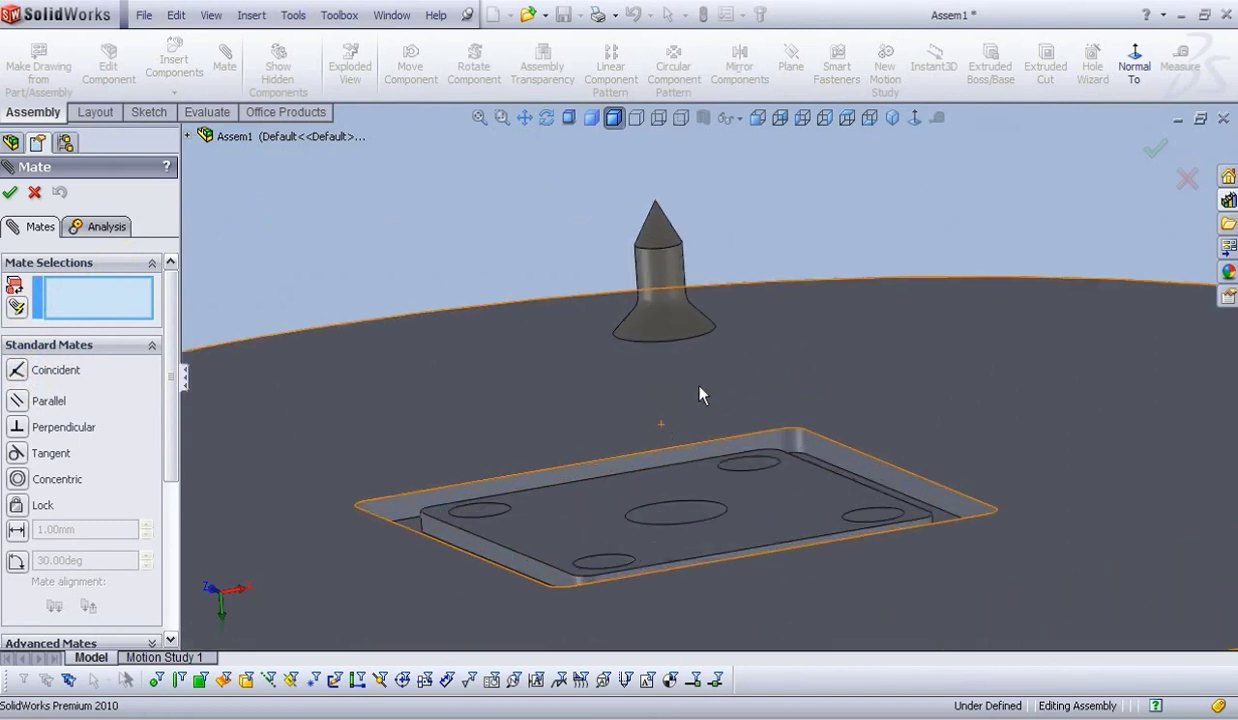
{"action": "left_click", "coordinate": [652, 265]}
{"action": "middle_click_drag", "start_coordinate": [652, 265], "coordinate": [691, 516]}
{"action": "left_click", "coordinate": [745, 465]}
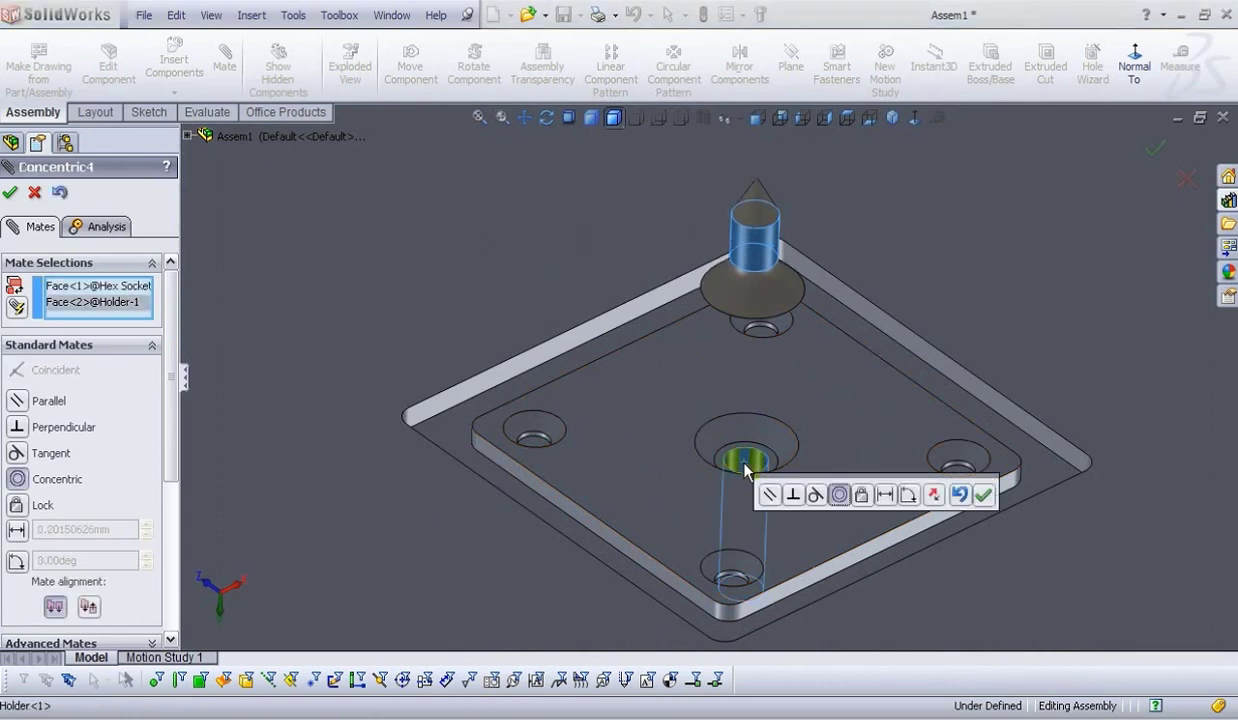
{"action": "left_click", "coordinate": [983, 494]}
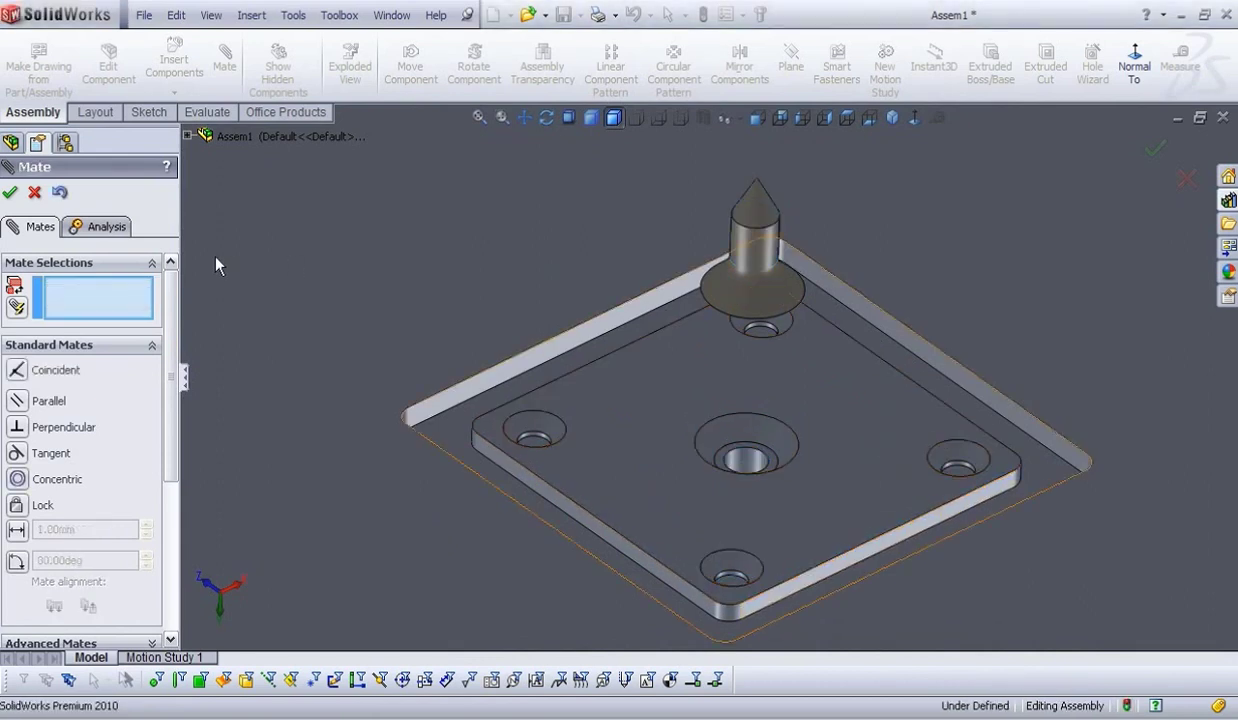
- Add a coincident mate between the screw head's outer edge and the Plate's exposed face, with the alignment flipped so the screw points inward
{"action": "left_click", "coordinate": [799, 316]}
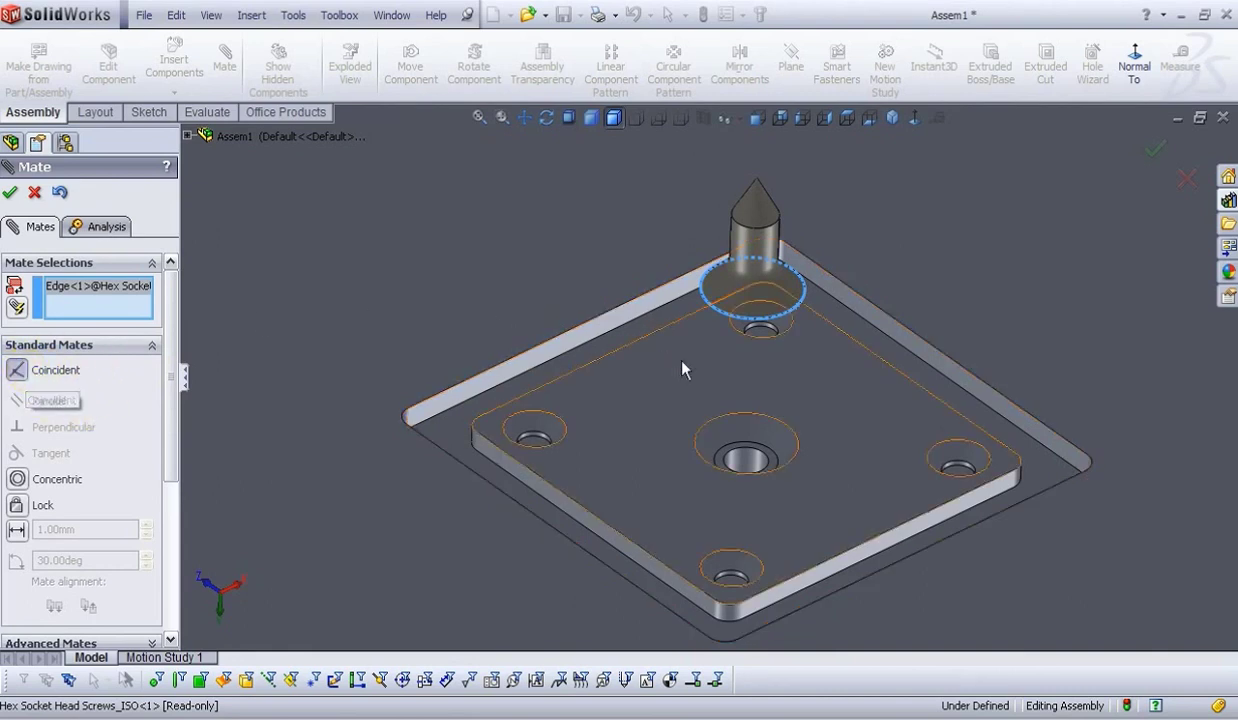
{"action": "left_click", "coordinate": [808, 419]}
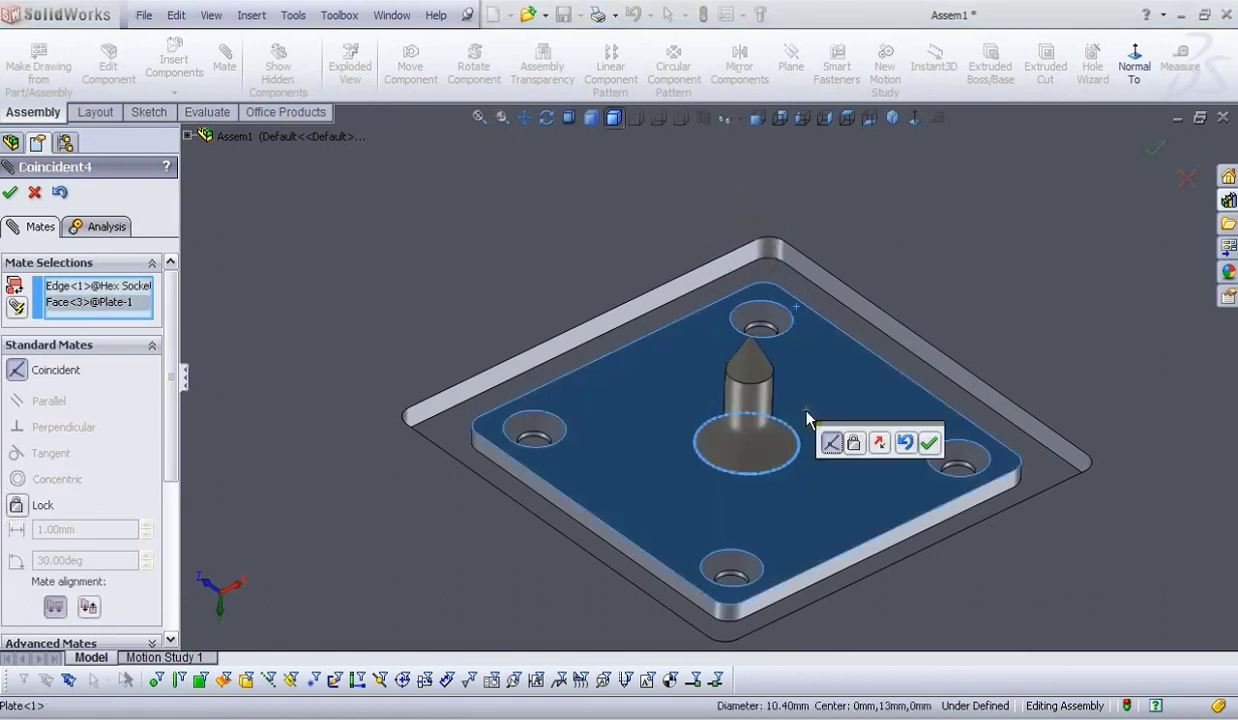
{"action": "left_click", "coordinate": [880, 444]}
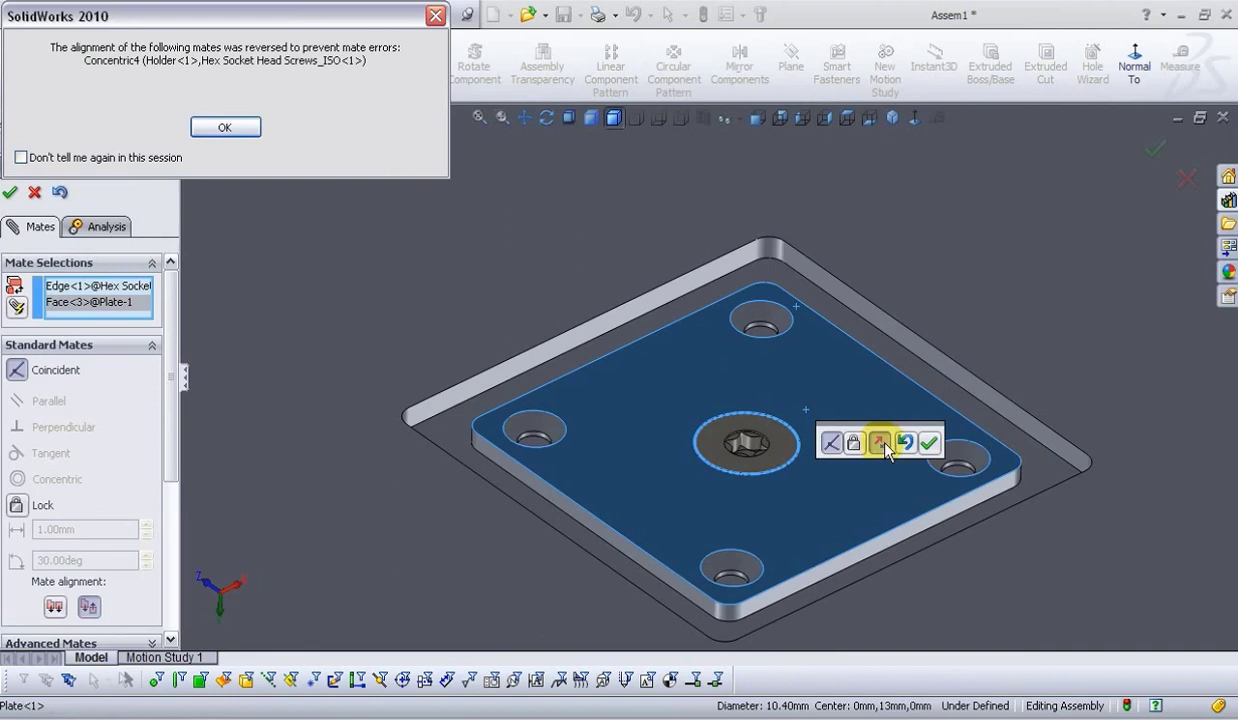
{"action": "left_click", "coordinate": [223, 128]}
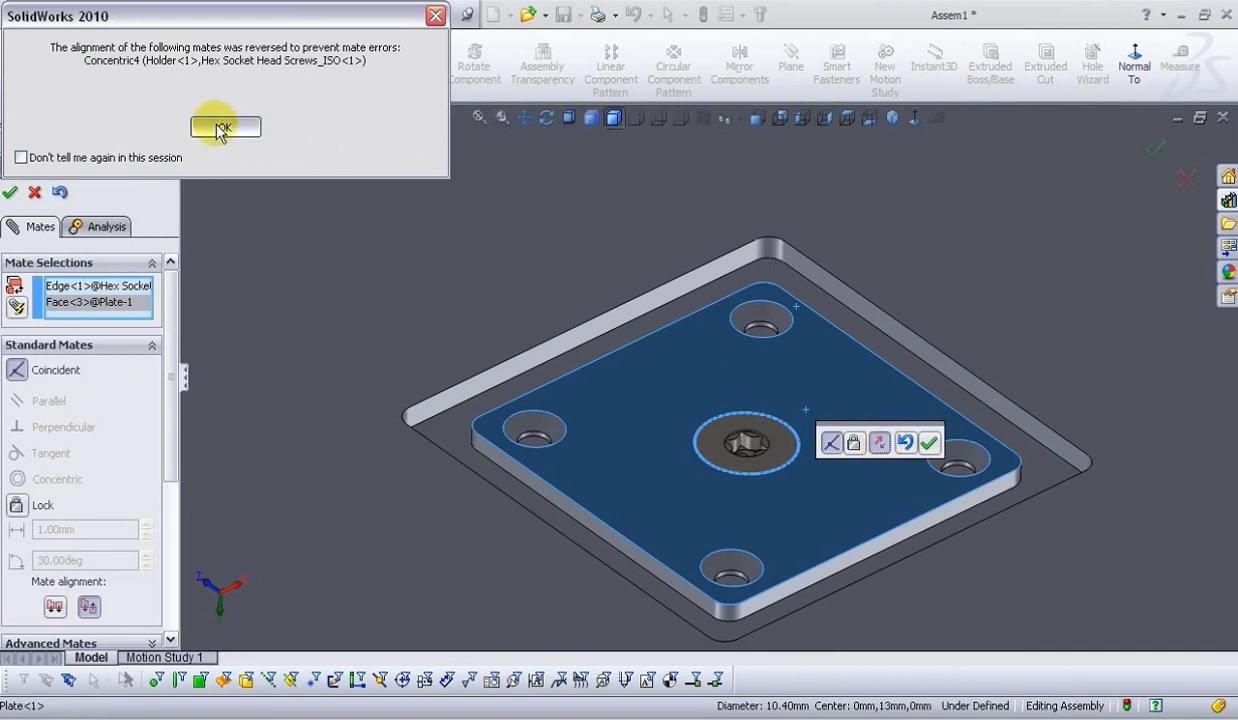
{"action": "left_click", "coordinate": [929, 443]}
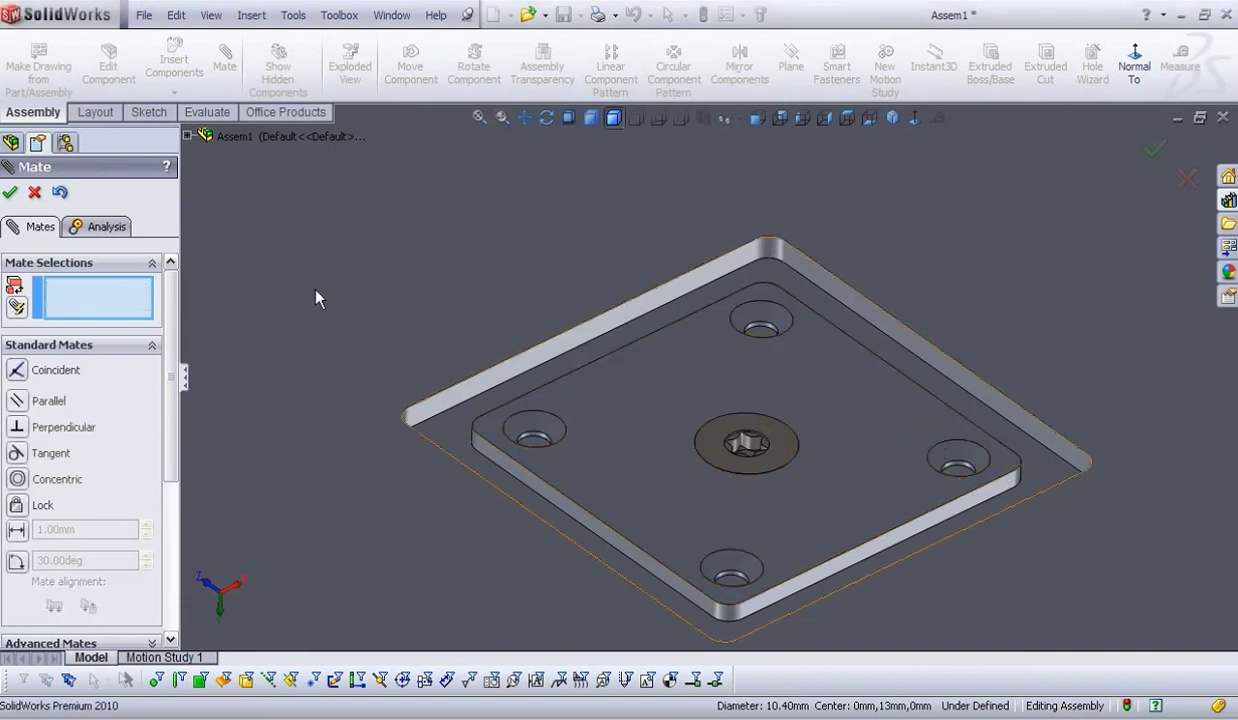
{"action": "left_click", "coordinate": [12, 194]}
- Place a second ISO 14586 hex socket countersunk head screw in free space just off the underside of the Base
{"action": "scroll", "coordinate": [690, 290], "scroll_direction": "up", "scroll_amount": 3}
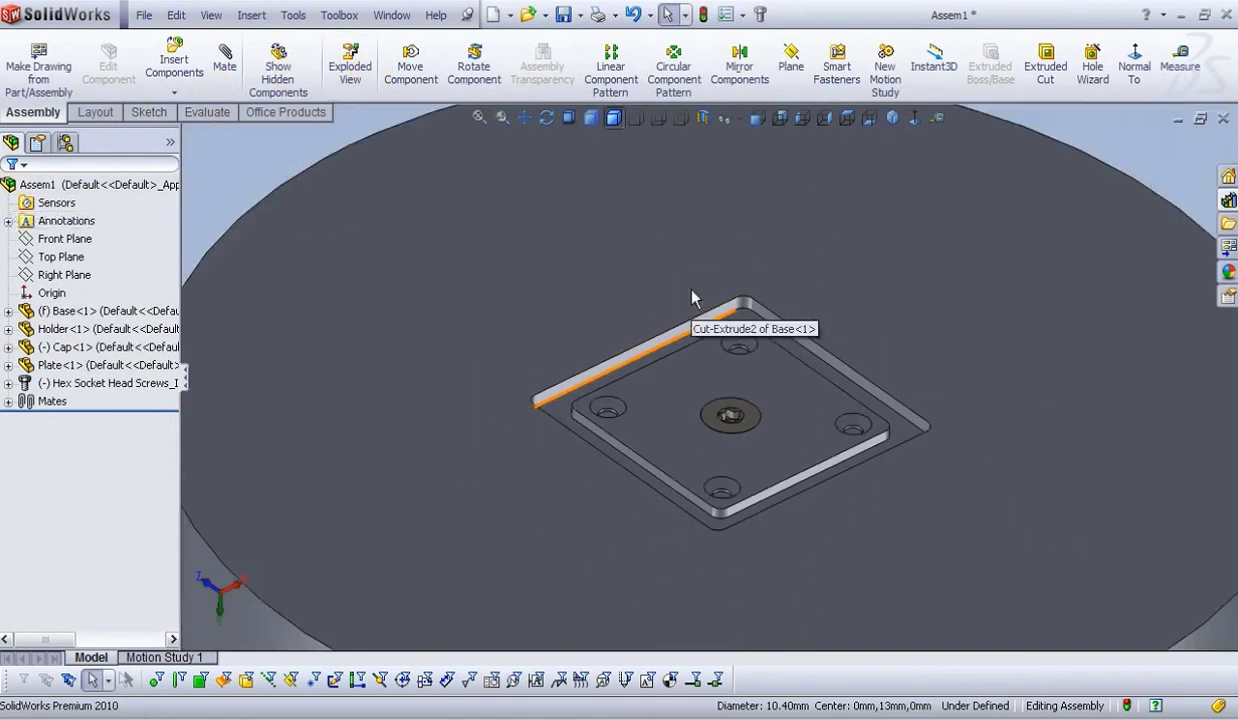
{"action": "scroll", "coordinate": [690, 298], "scroll_direction": "up", "scroll_amount": 2}
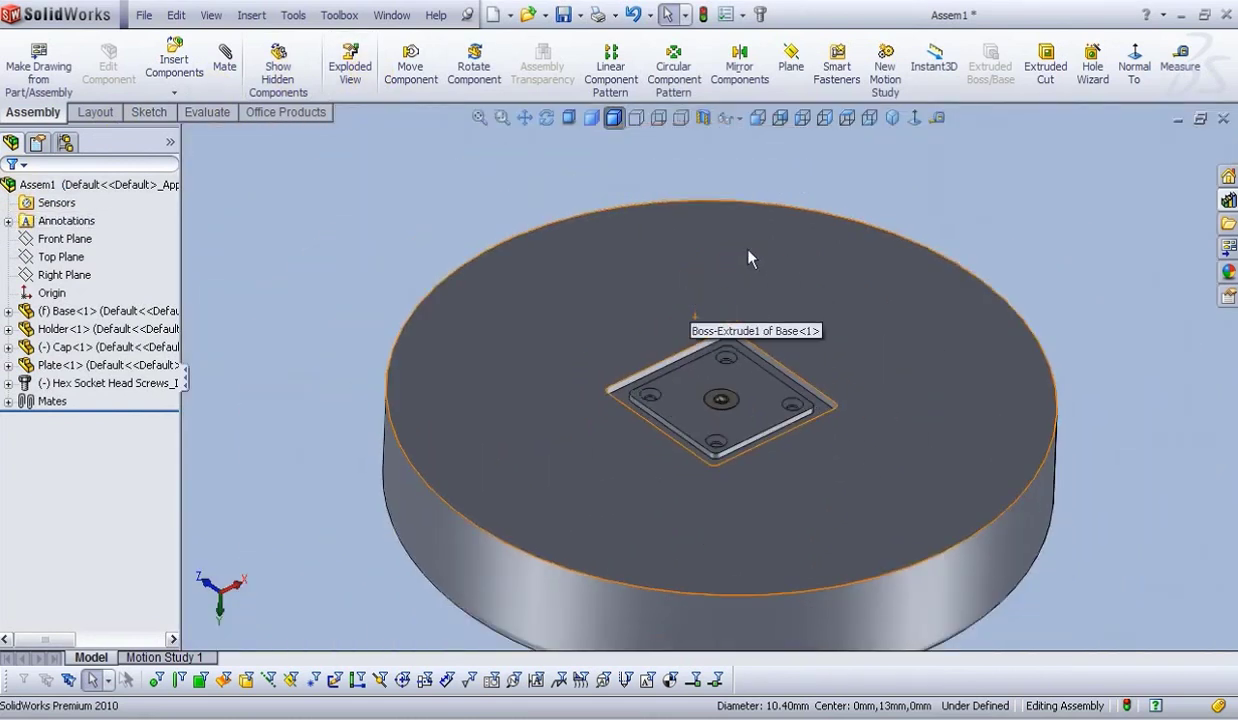
{"action": "scroll", "coordinate": [800, 440], "scroll_direction": "down", "scroll_amount": 3}
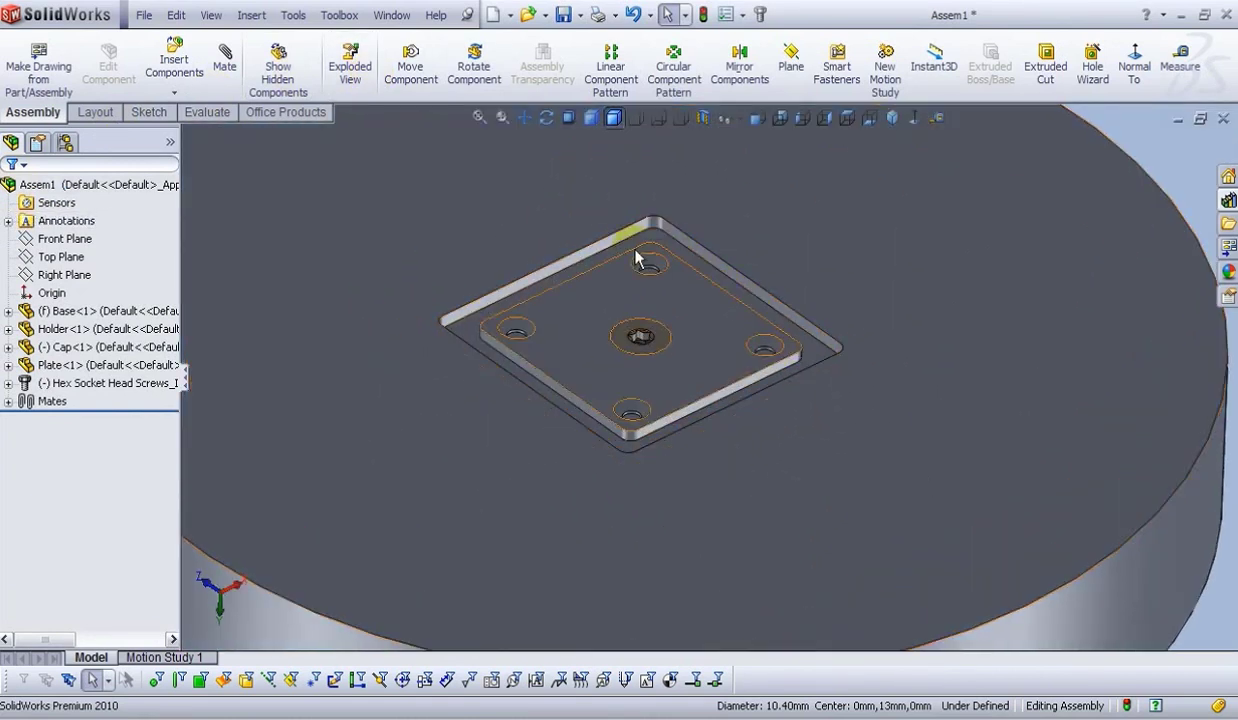
{"action": "scroll", "coordinate": [901, 367], "scroll_direction": "up", "scroll_amount": 3}
{"action": "scroll", "coordinate": [677, 285], "scroll_direction": "down", "scroll_amount": 2}
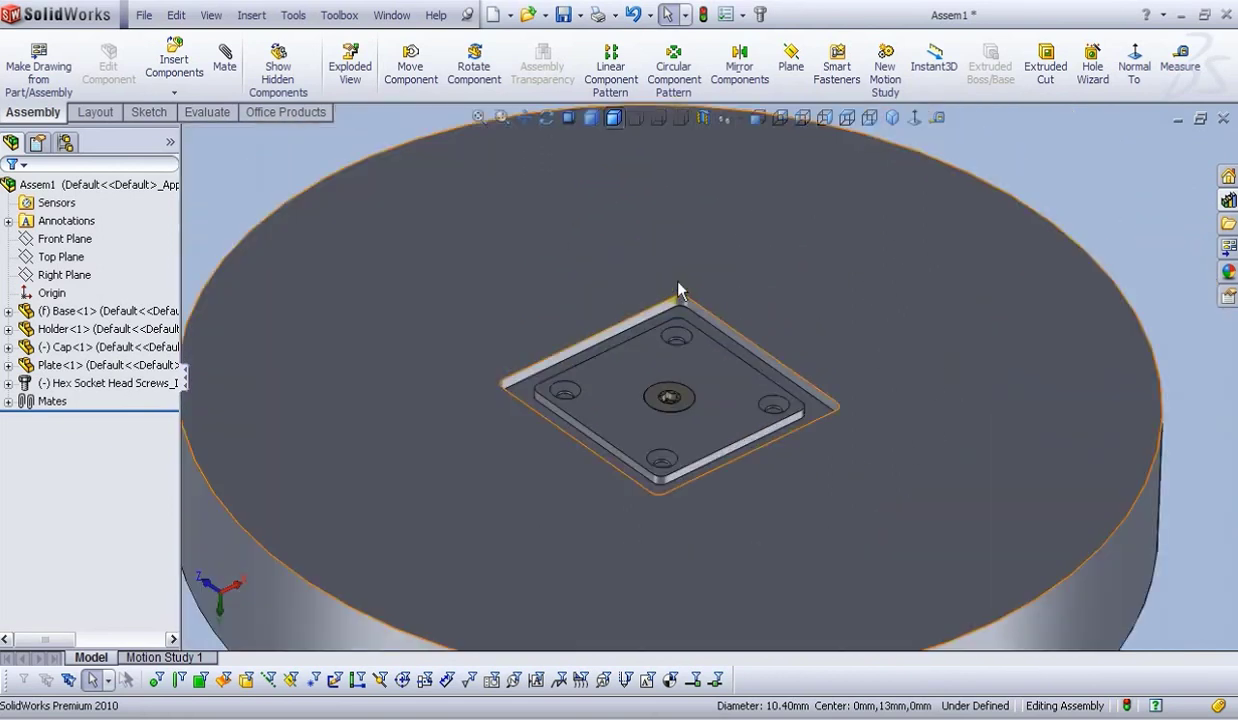
{"action": "left_click", "coordinate": [1193, 226]}
{"action": "left_click", "coordinate": [1227, 201]}
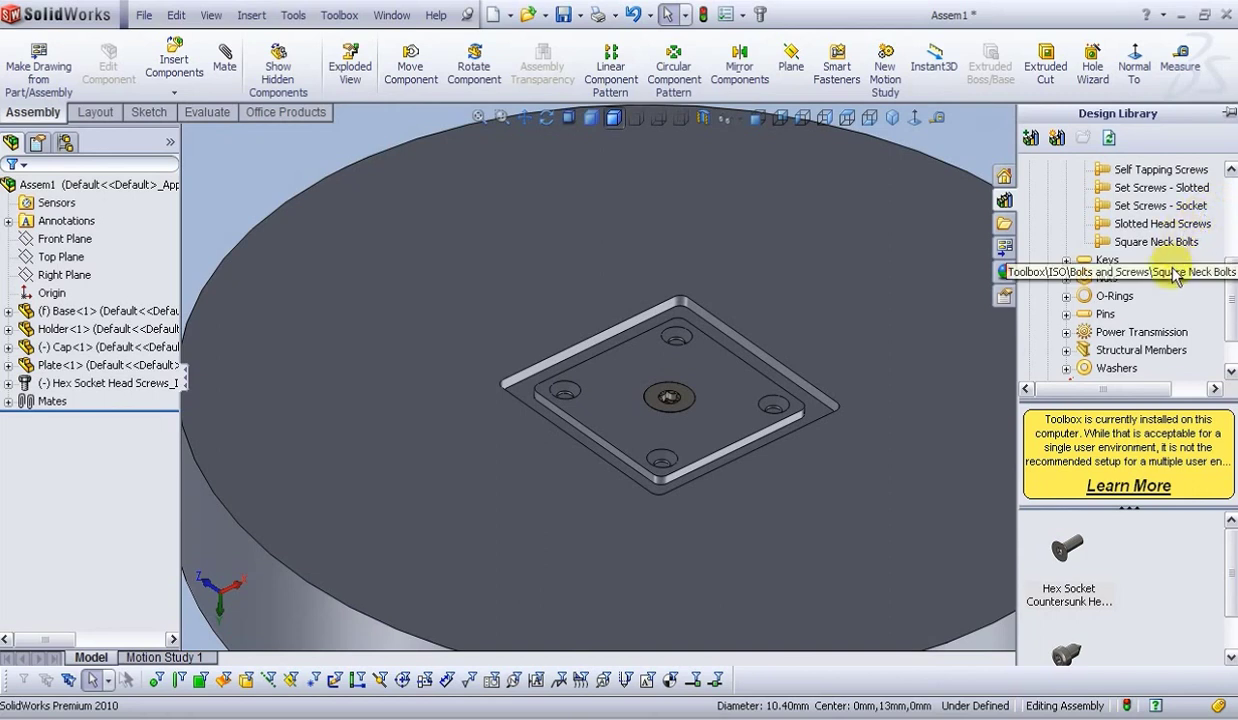
{"action": "mouse_move", "coordinate": [1076, 543]}
{"action": "left_mouse_down"}
{"action": "mouse_move", "coordinate": [748, 324]}
{"action": "mouse_move", "coordinate": [778, 300]}
{"action": "mouse_move", "coordinate": [920, 516]}
{"action": "mouse_move", "coordinate": [1069, 497]}
{"action": "mouse_move", "coordinate": [1066, 566]}
{"action": "left_mouse_up"}
{"action": "left_click_drag", "start_coordinate": [993, 422], "coordinate": [689, 322]}
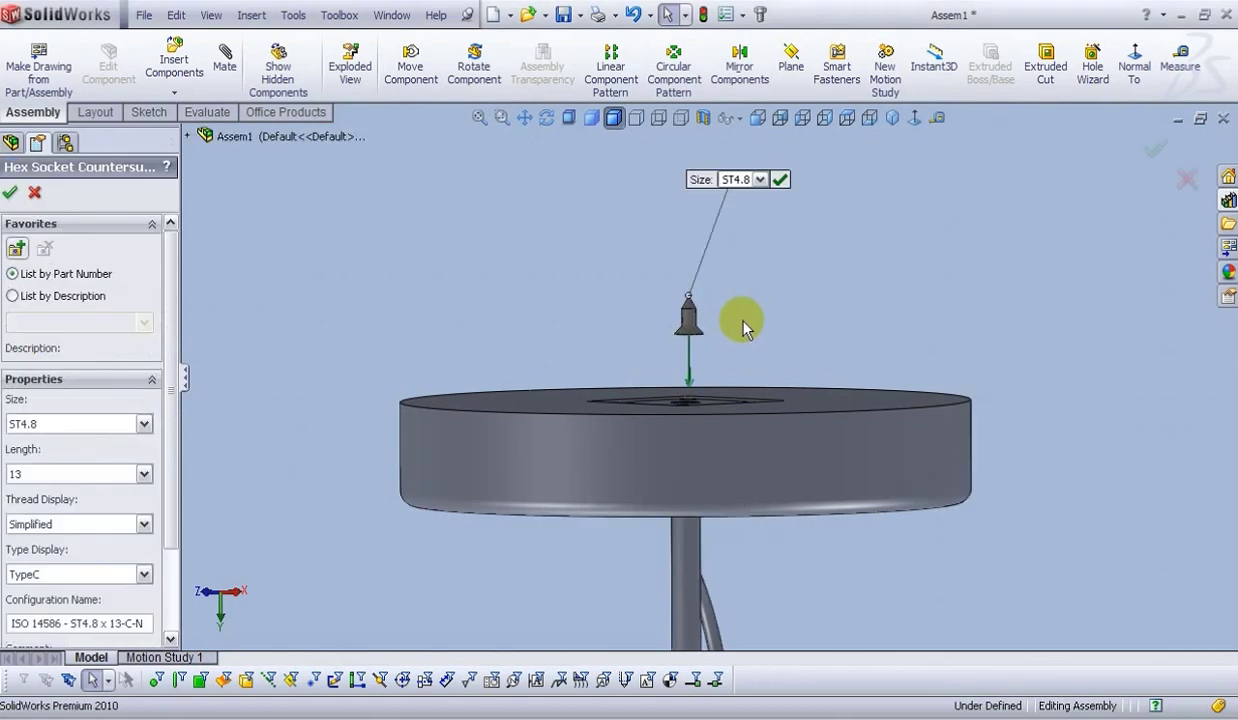
- Set the second screw to size ST2.9 and length 9.5, and insert only this one copy
{"action": "left_click", "coordinate": [760, 180]}
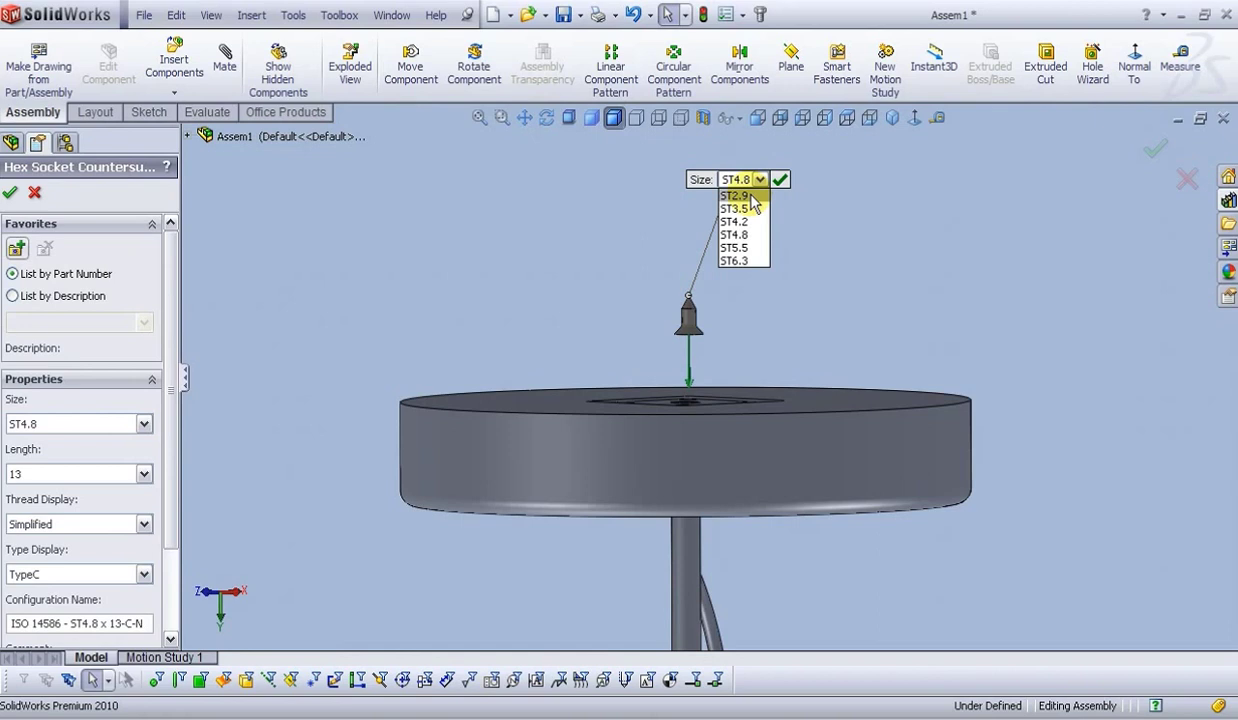
{"action": "left_click", "coordinate": [752, 196]}
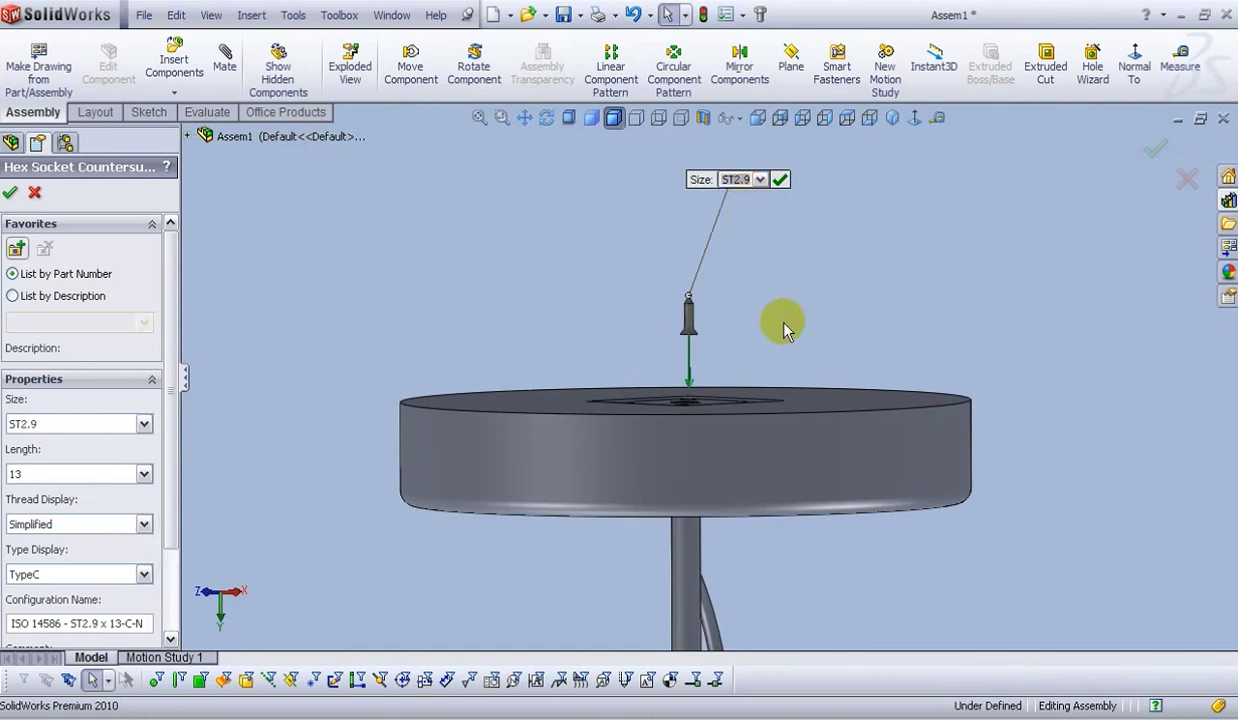
{"action": "scroll", "coordinate": [688, 342], "scroll_direction": "down", "scroll_amount": 2}
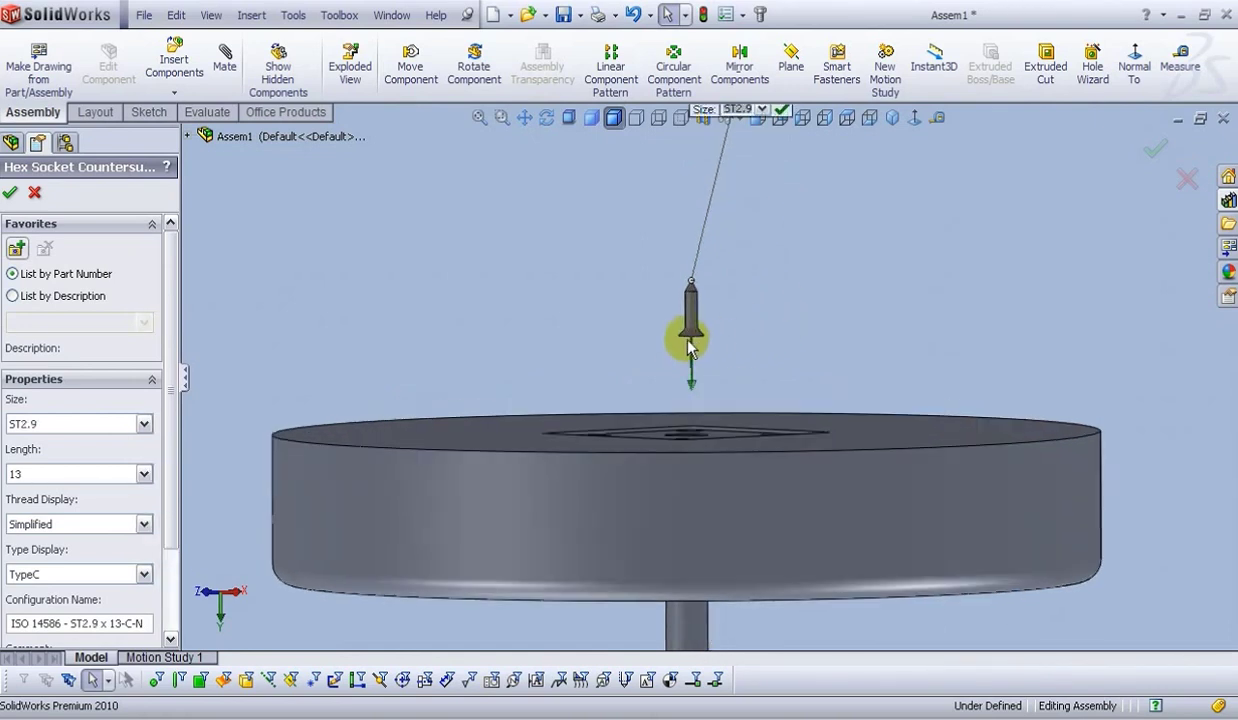
{"action": "left_click", "coordinate": [68, 480]}
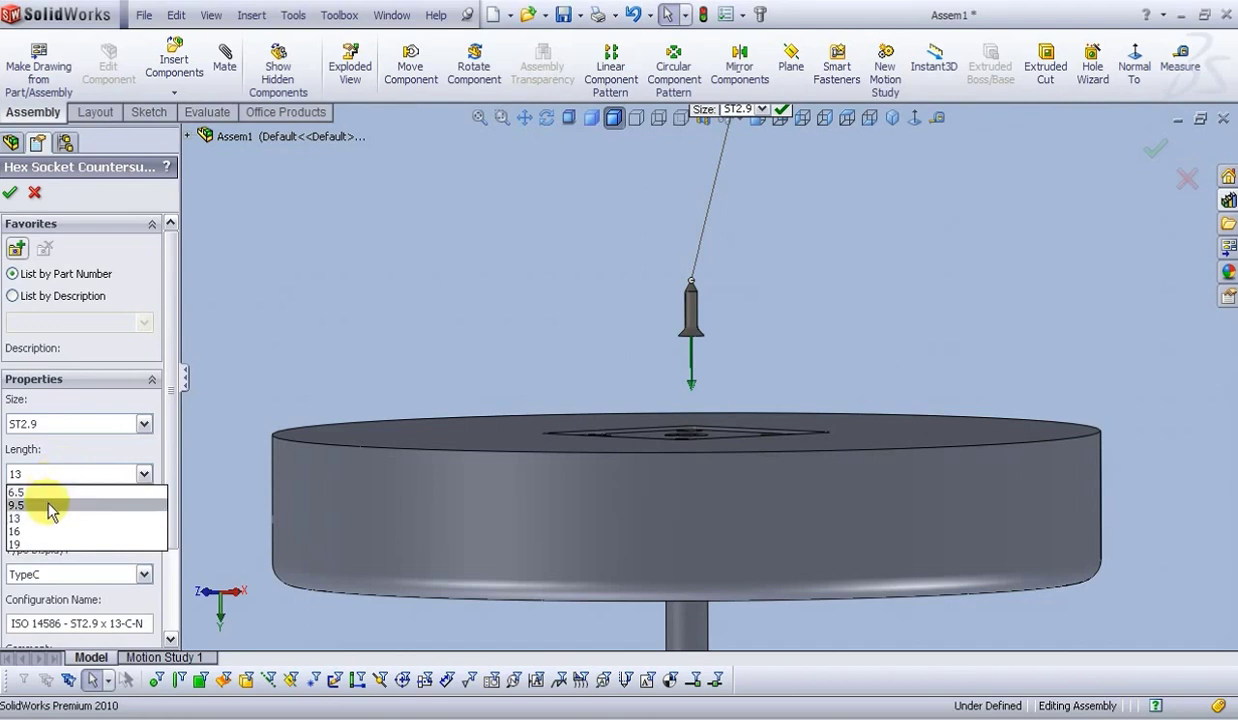
{"action": "left_click", "coordinate": [48, 505]}
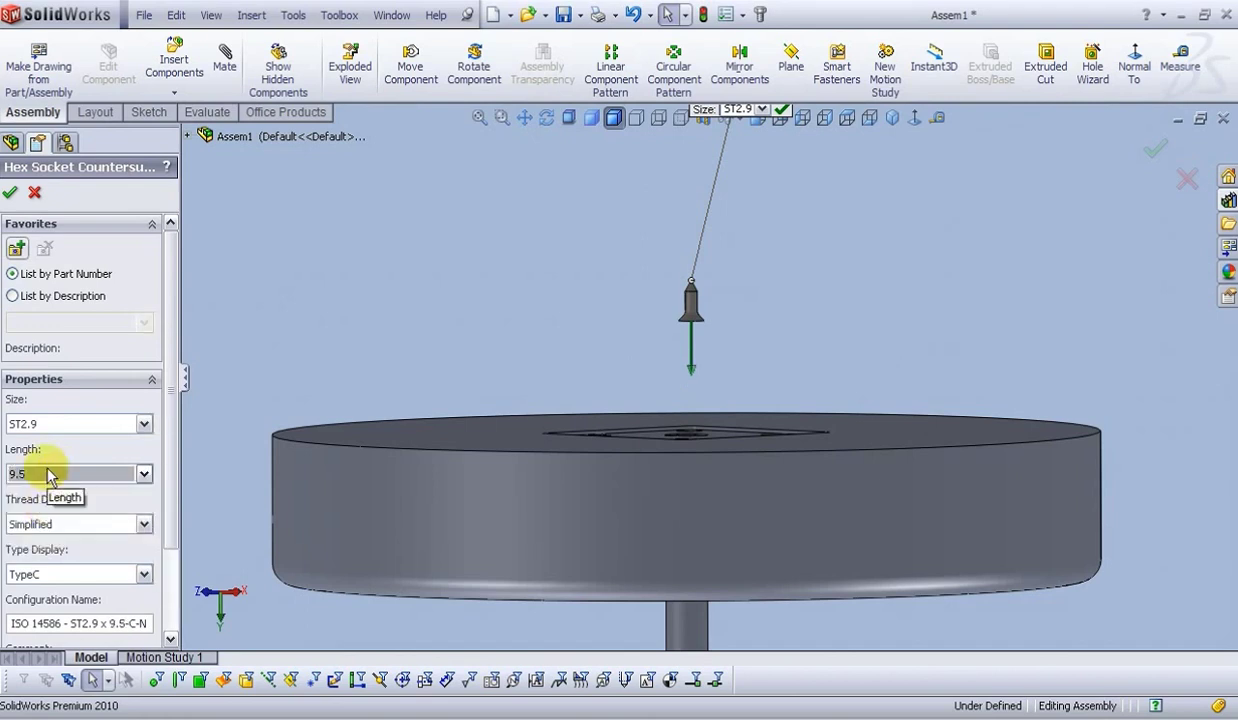
{"action": "left_click", "coordinate": [9, 193]}
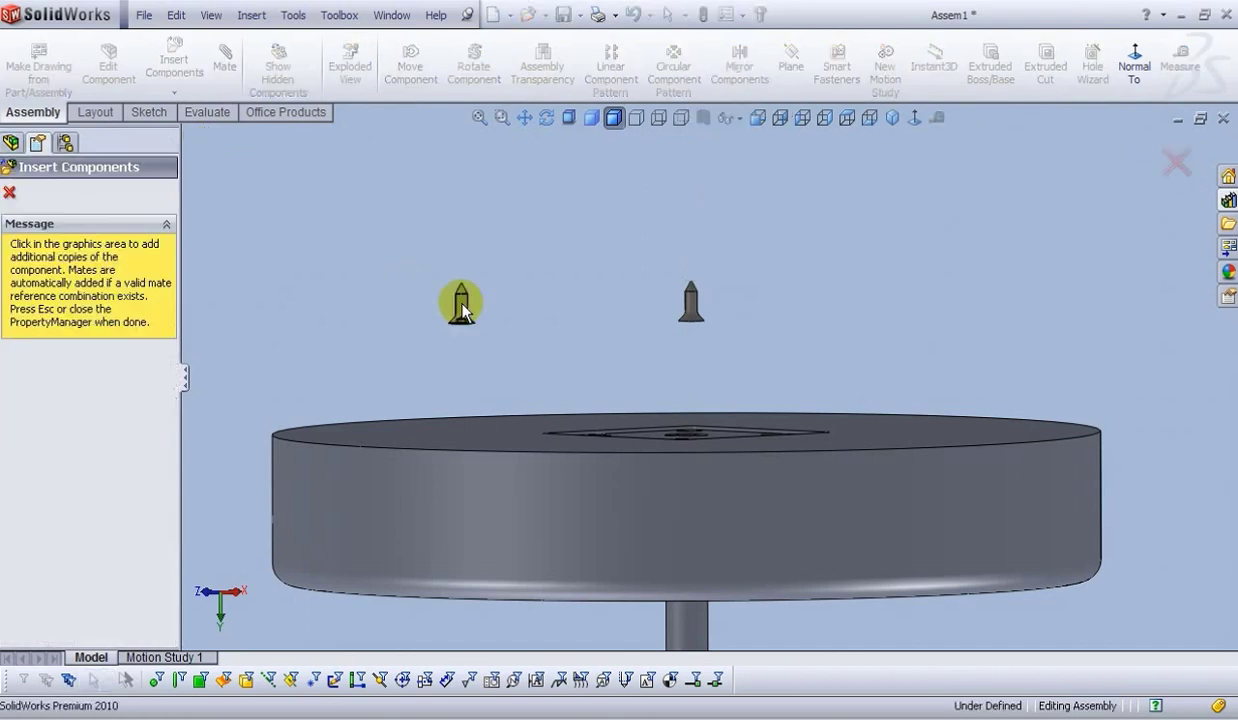
{"action": "key", "text": "Escape"}
- Move the ST2.9 screw over the Plate's upper-right corner hole in the bottom view
{"action": "mouse_move", "coordinate": [654, 347]}
{"action": "middle_mouse_down"}
{"action": "mouse_move", "coordinate": [680, 435]}
{"action": "mouse_move", "coordinate": [675, 350]}
{"action": "middle_mouse_up"}
{"action": "left_click", "coordinate": [767, 188]}
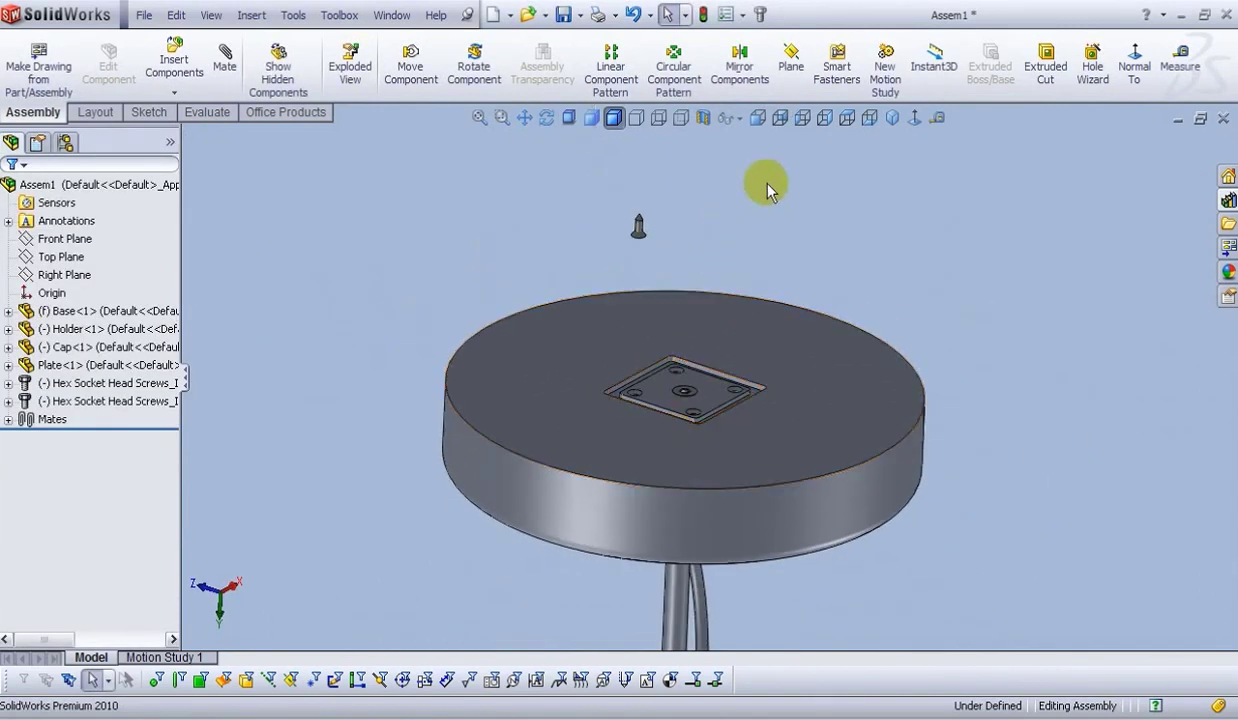
{"action": "left_click", "coordinate": [869, 118]}
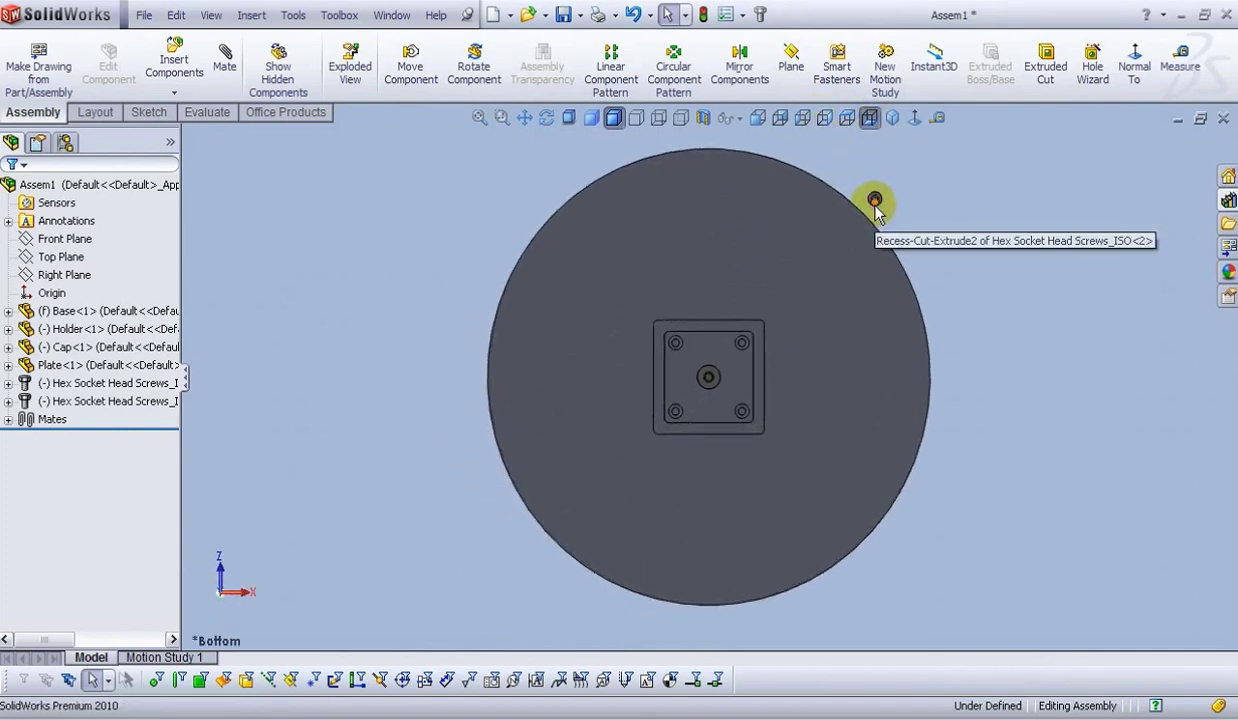
{"action": "left_click_drag", "start_coordinate": [875, 206], "coordinate": [861, 219]}
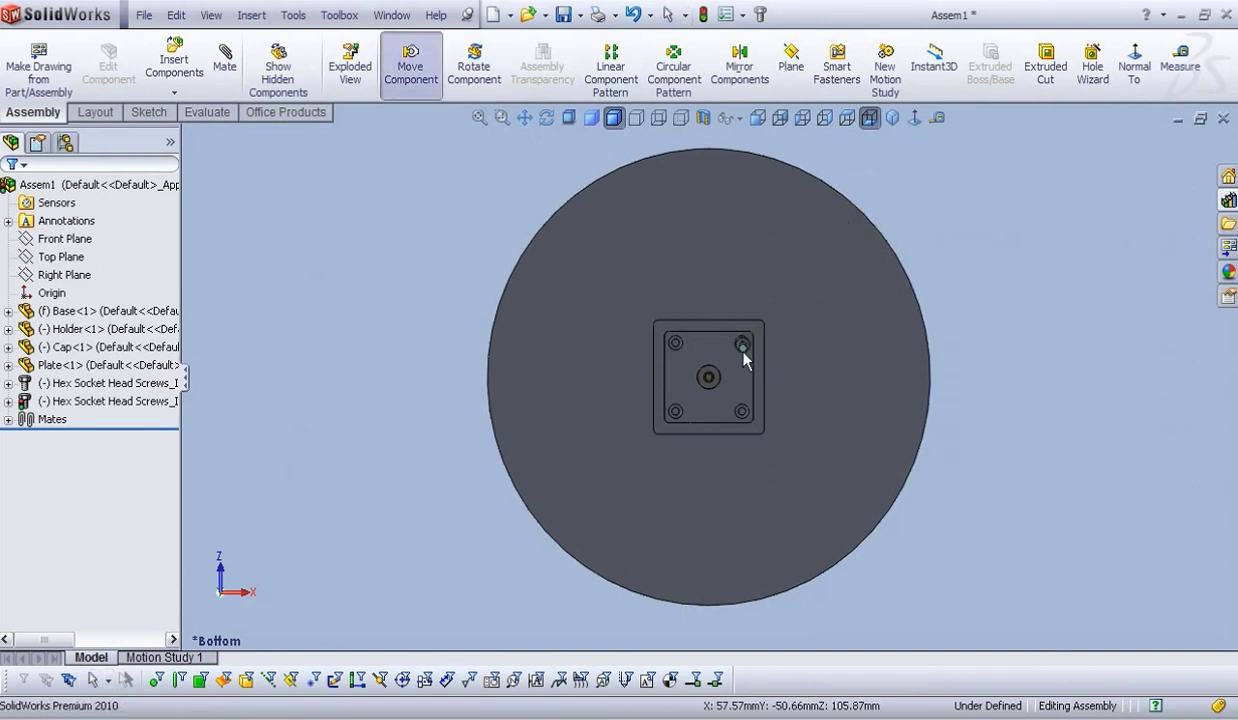
{"action": "left_click_drag", "start_coordinate": [743, 355], "coordinate": [745, 352]}
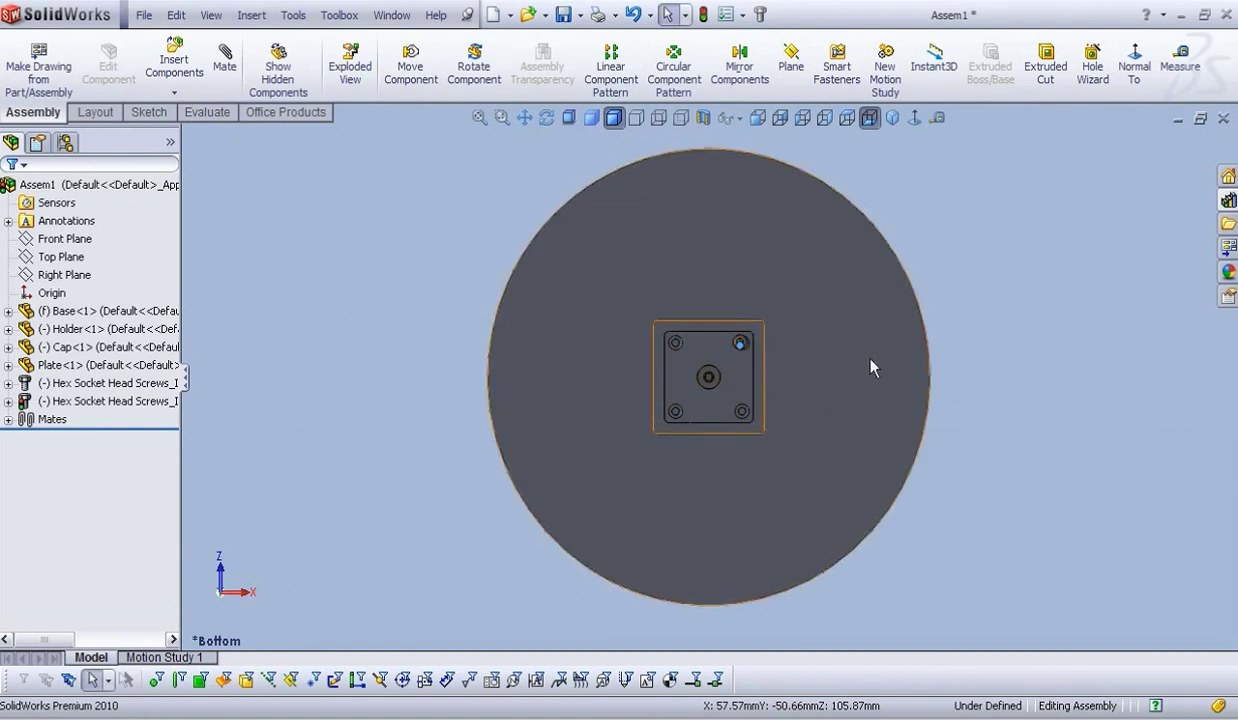
- Add a concentric mate between the ST2.9 screw's cylindrical shank and the inner wall of the Plate's corner countersunk hole
{"action": "scroll", "coordinate": [800, 380], "scroll_direction": "down", "scroll_amount": 3}
{"action": "middle_click_drag", "start_coordinate": [677, 447], "coordinate": [638, 362]}
{"action": "scroll", "coordinate": [638, 362], "scroll_direction": "down", "scroll_amount": 3}
{"action": "scroll", "coordinate": [655, 414], "scroll_direction": "up", "scroll_amount": 3}
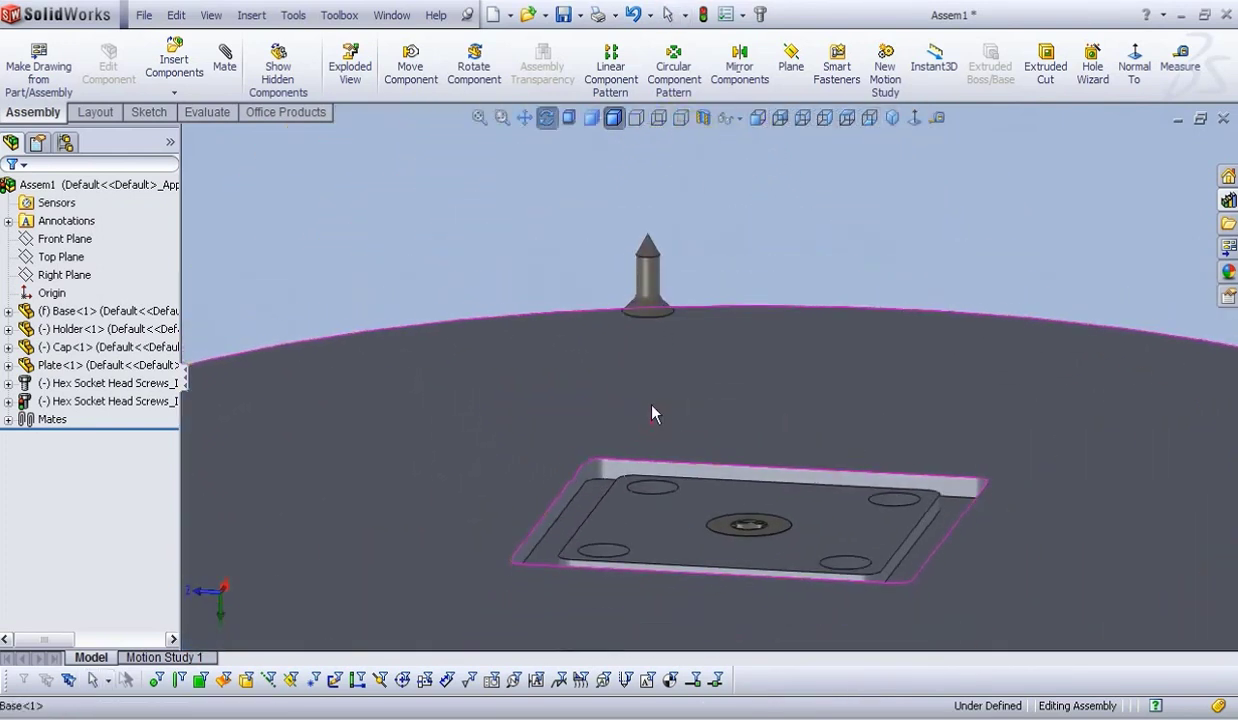
{"action": "scroll", "coordinate": [735, 423], "scroll_direction": "down", "scroll_amount": 2}
{"action": "left_click", "coordinate": [224, 60]}
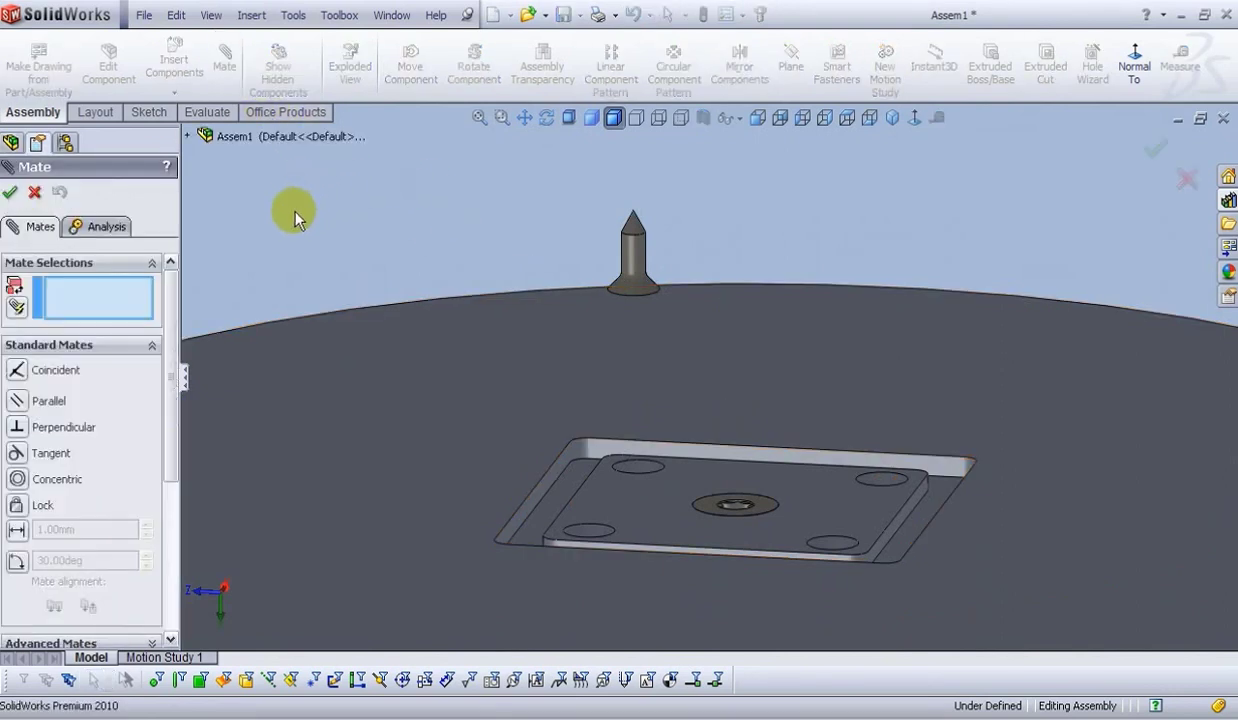
{"action": "left_click", "coordinate": [652, 243]}
{"action": "scroll", "coordinate": [650, 463], "scroll_direction": "down", "scroll_amount": 2}
{"action": "scroll", "coordinate": [650, 463], "scroll_direction": "down", "scroll_amount": 5}
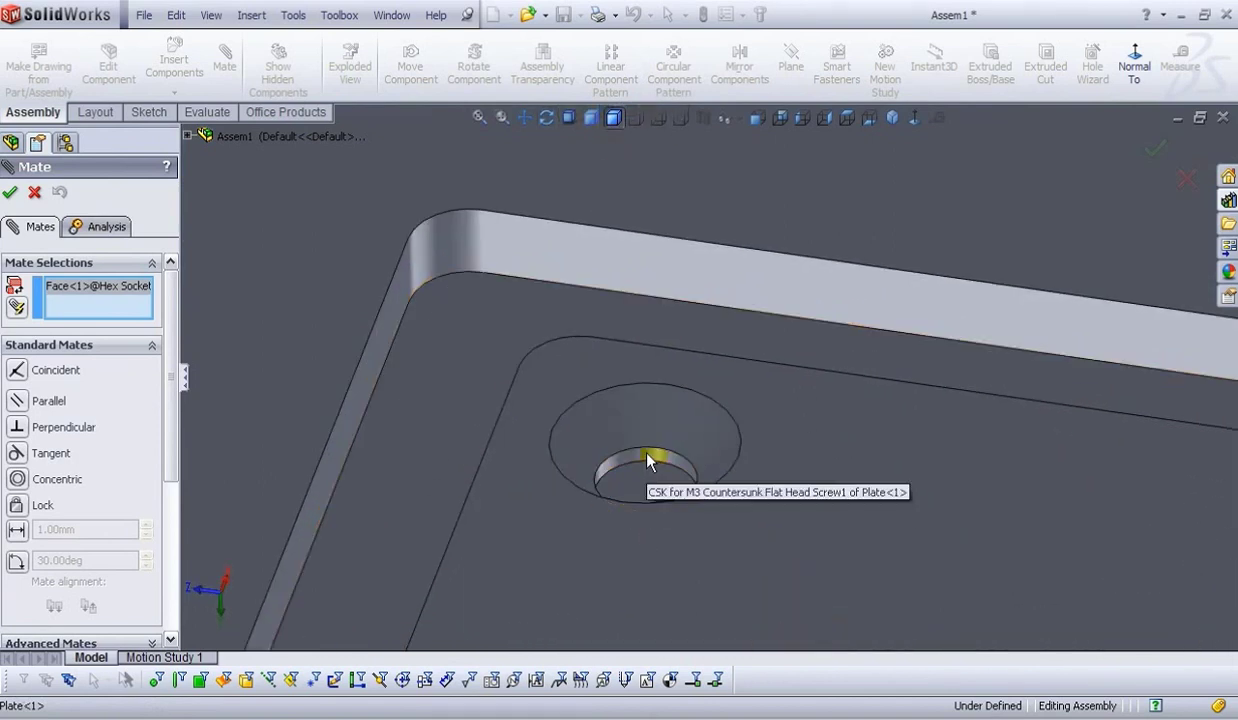
{"action": "left_click", "coordinate": [648, 460]}
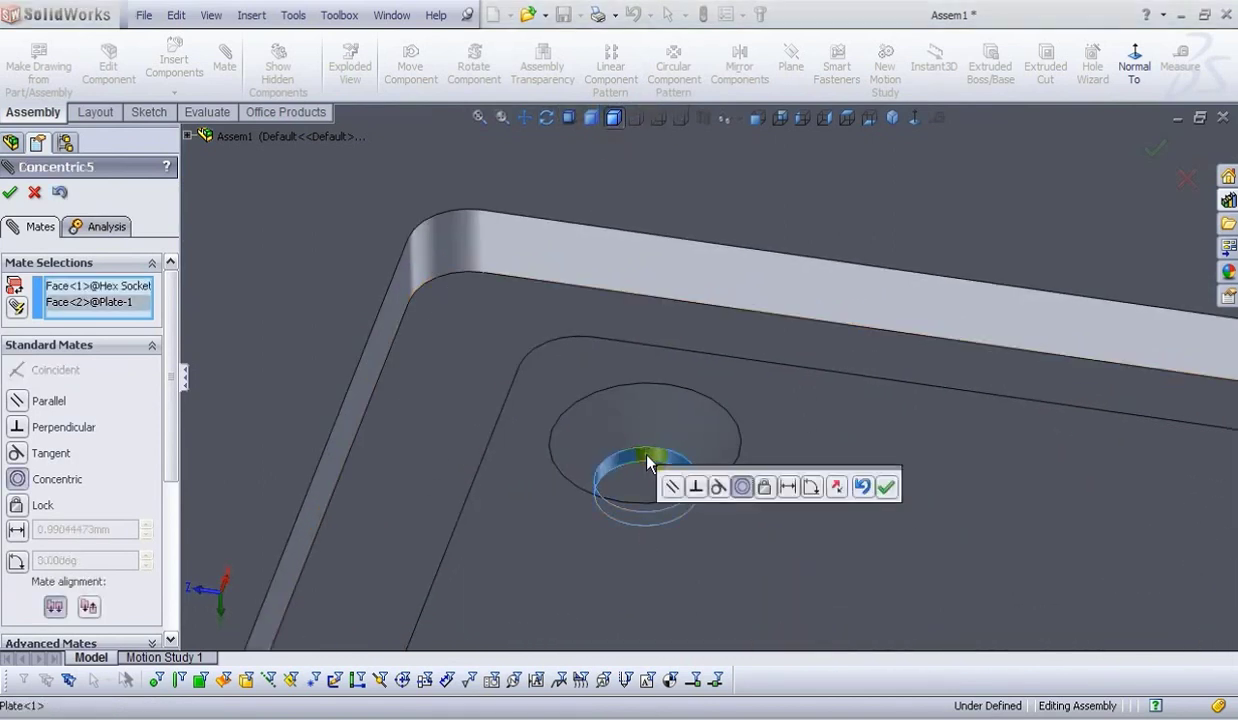
{"action": "left_click", "coordinate": [886, 486]}
- Add a coincident mate between the ST2.9 screw head's outer edge and the Plate's exposed face, with the alignment flipped
{"action": "scroll", "coordinate": [745, 452], "scroll_direction": "up", "scroll_amount": 5}
{"action": "scroll", "coordinate": [752, 330], "scroll_direction": "down", "scroll_amount": 3}
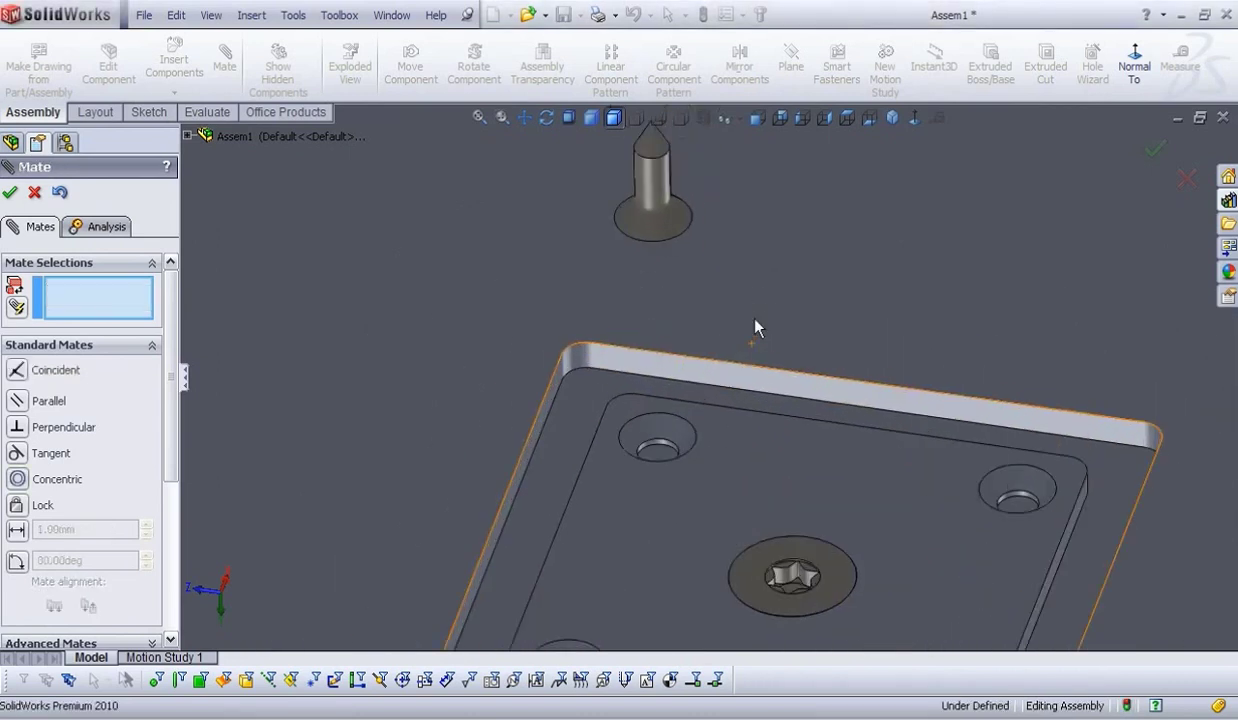
{"action": "left_click", "coordinate": [677, 240]}
{"action": "left_click", "coordinate": [16, 369]}
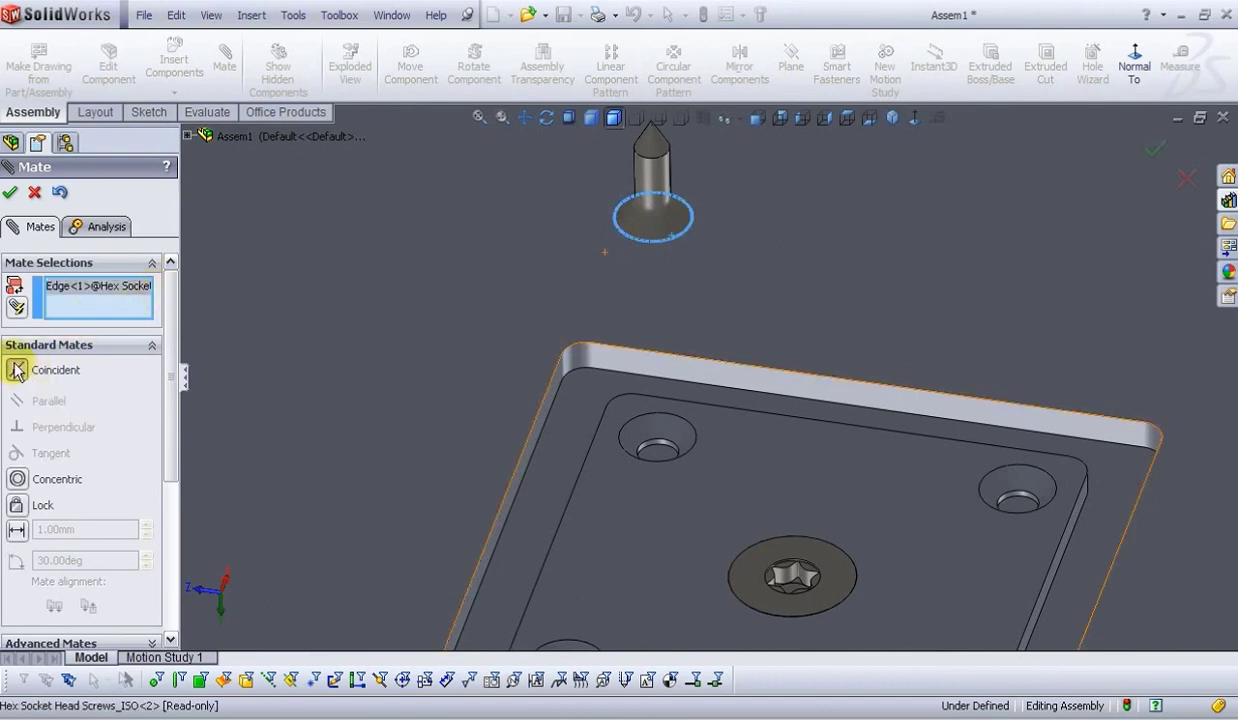
{"action": "left_click", "coordinate": [719, 442]}
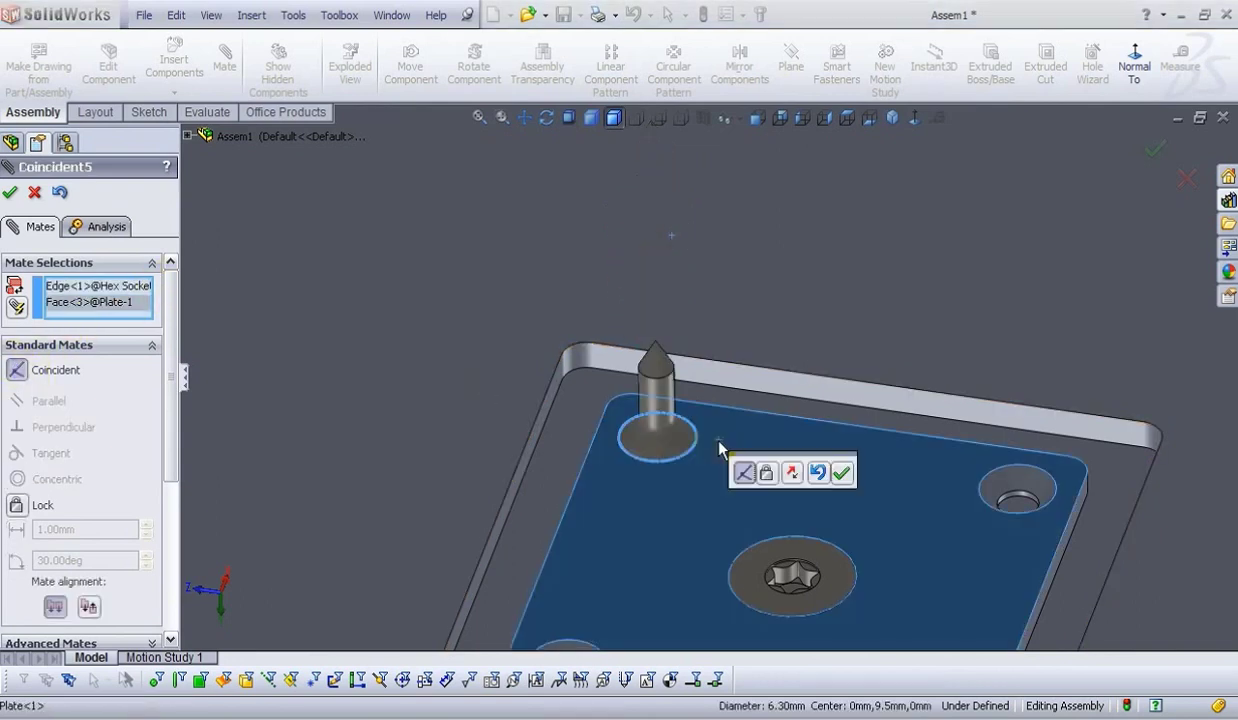
{"action": "left_click", "coordinate": [793, 473]}
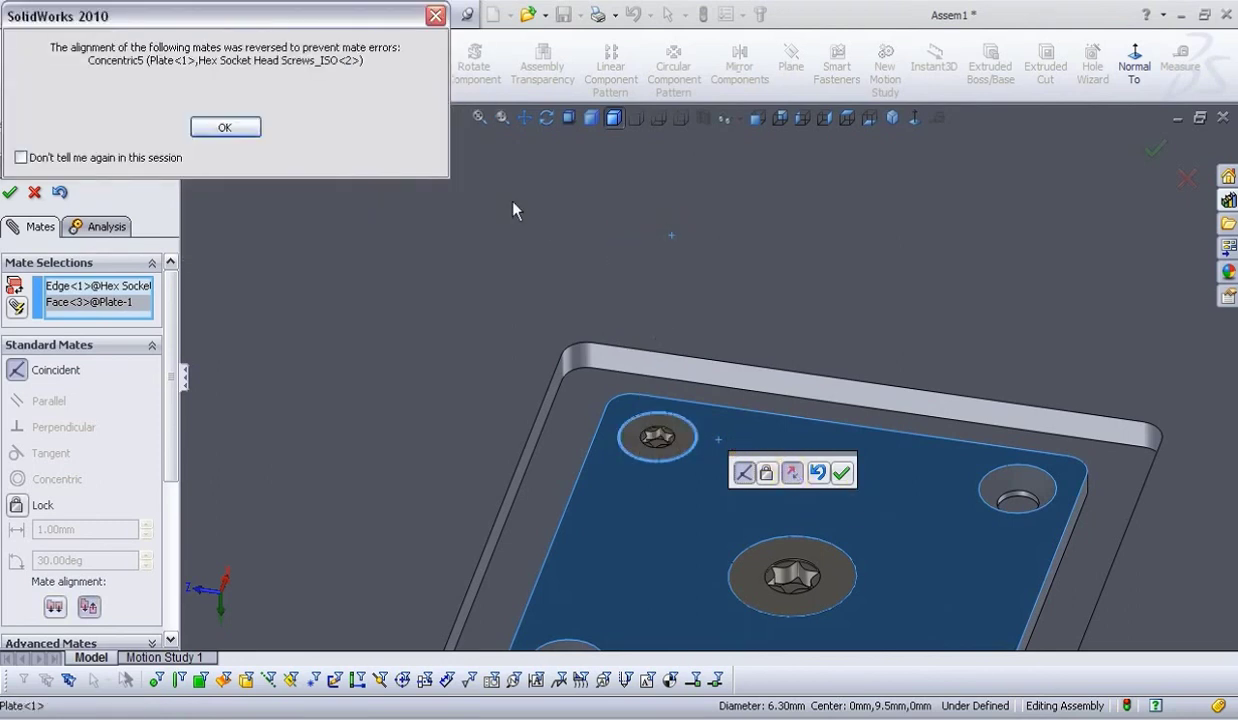
{"action": "left_click", "coordinate": [246, 130]}
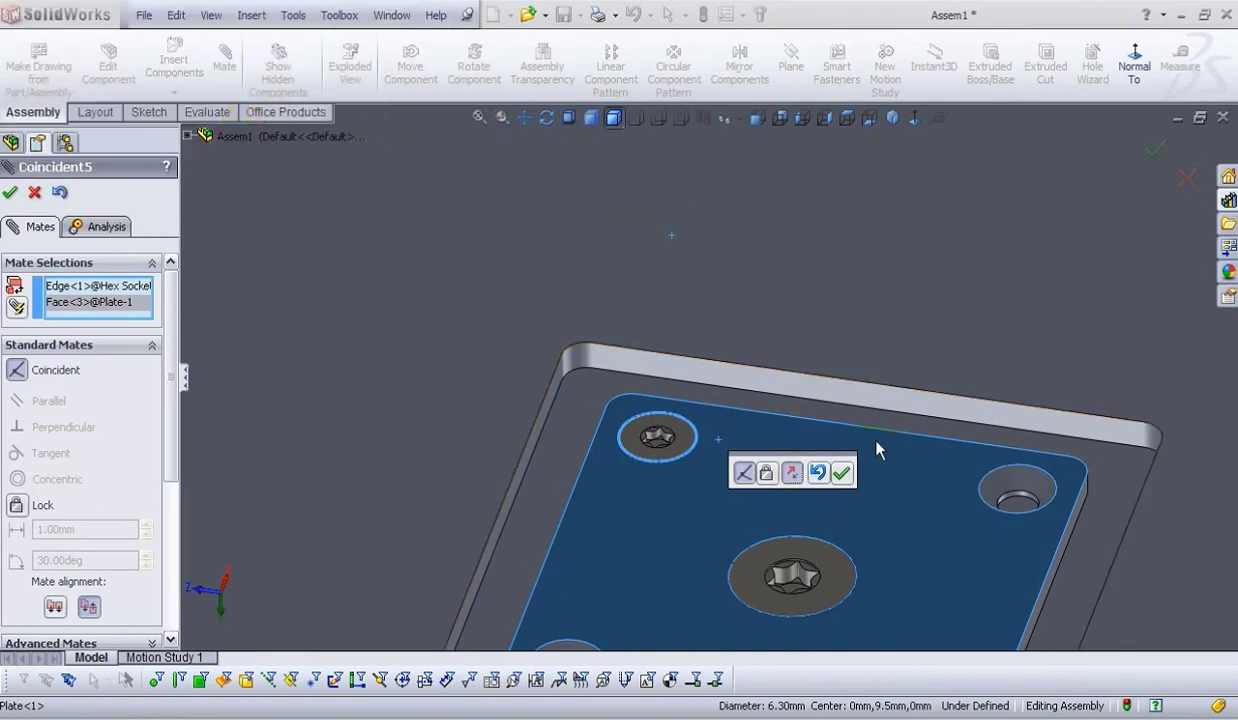
{"action": "left_click", "coordinate": [846, 472]}
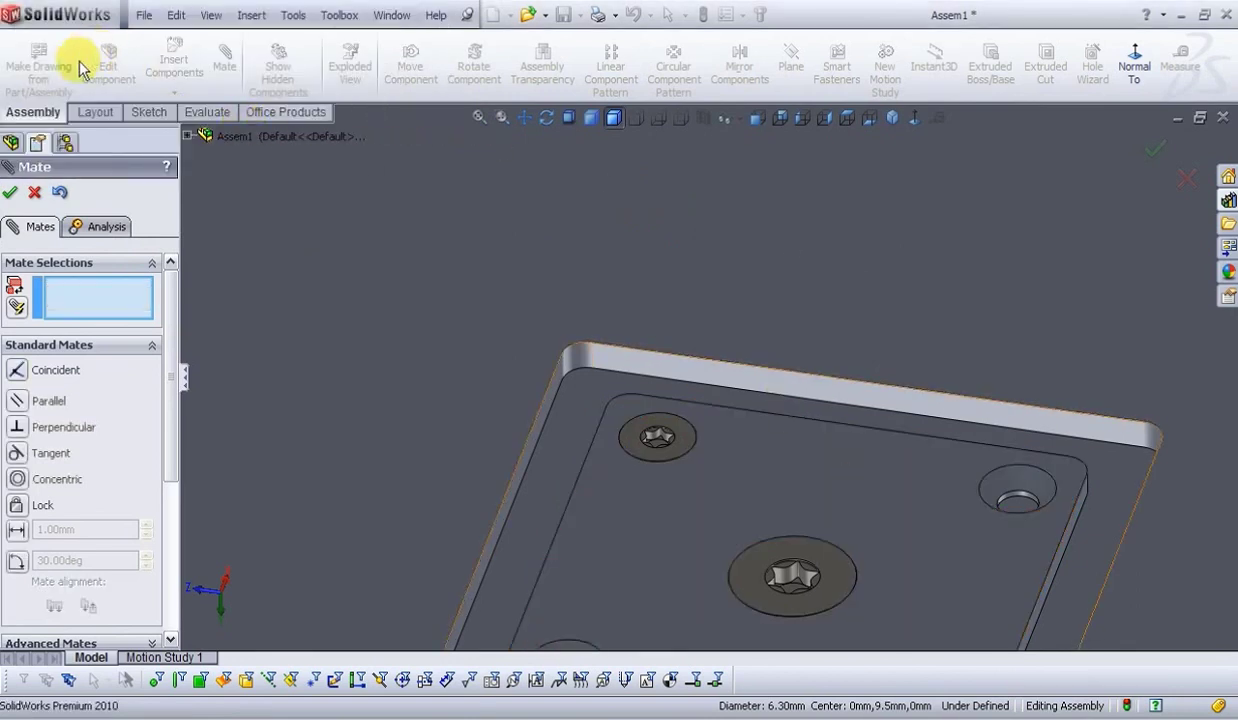
{"action": "left_click", "coordinate": [13, 193]}
{"action": "scroll", "coordinate": [715, 289], "scroll_direction": "up", "scroll_amount": 5}
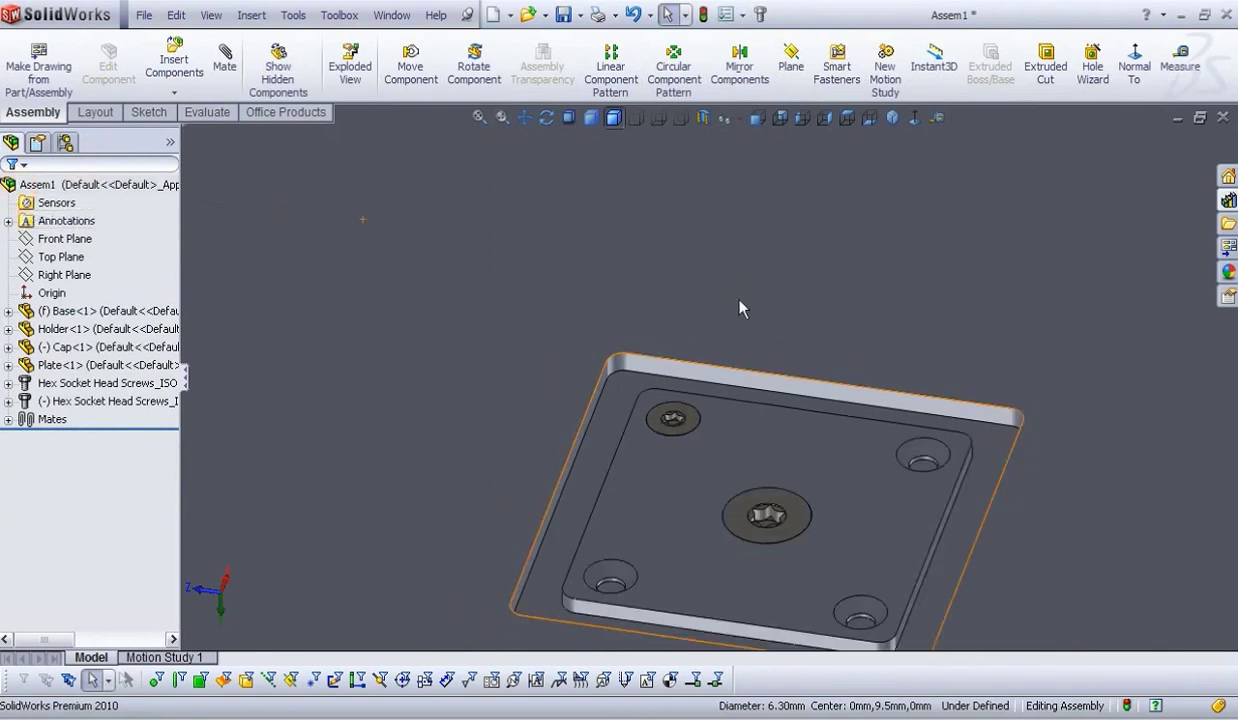
{"action": "scroll", "coordinate": [739, 300], "scroll_direction": "up", "scroll_amount": 2}
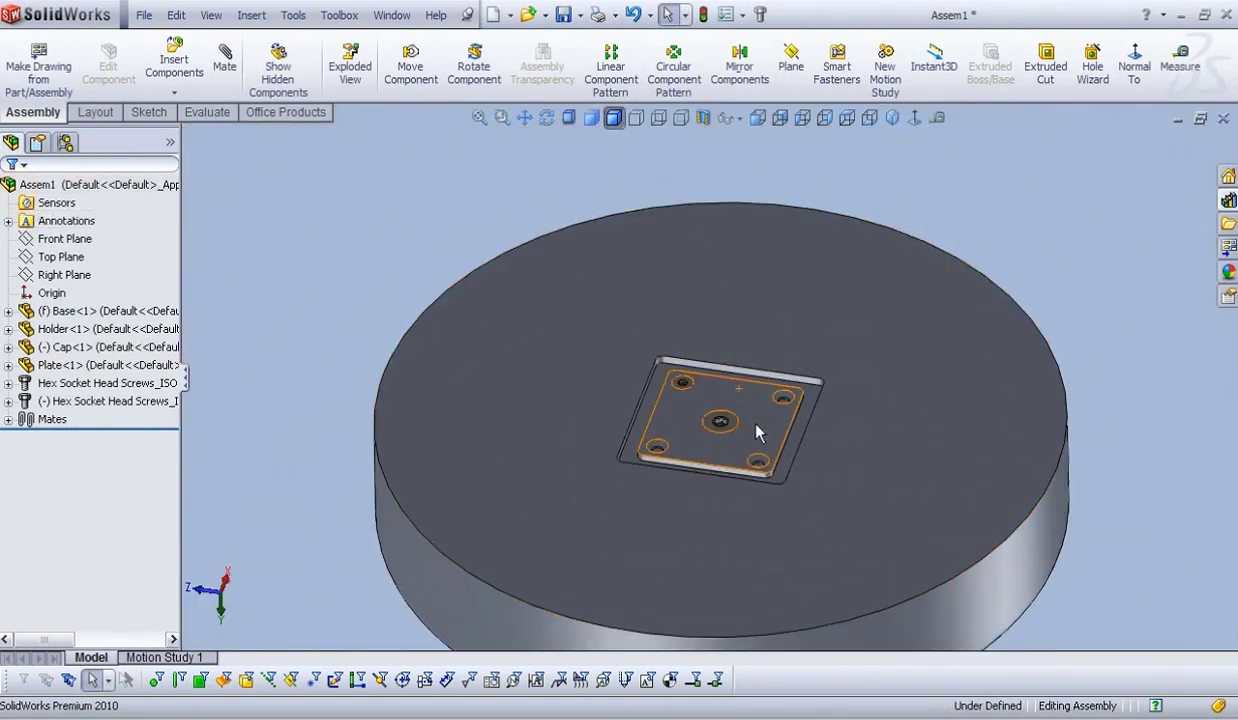
{"action": "scroll", "coordinate": [756, 424], "scroll_direction": "down", "scroll_amount": 4}
{"action": "scroll", "coordinate": [756, 432], "scroll_direction": "up", "scroll_amount": 2}
{"action": "scroll", "coordinate": [751, 420], "scroll_direction": "down", "scroll_amount": 2}
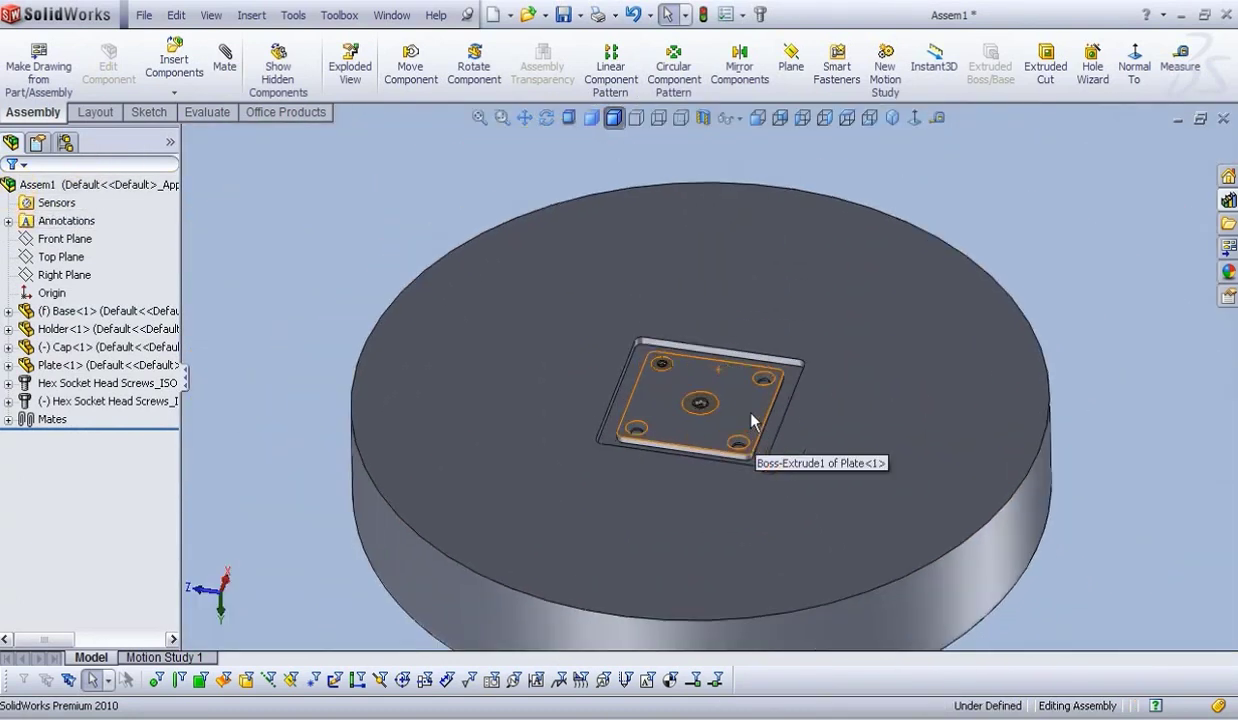
{"action": "scroll", "coordinate": [752, 420], "scroll_direction": "up", "scroll_amount": 2}
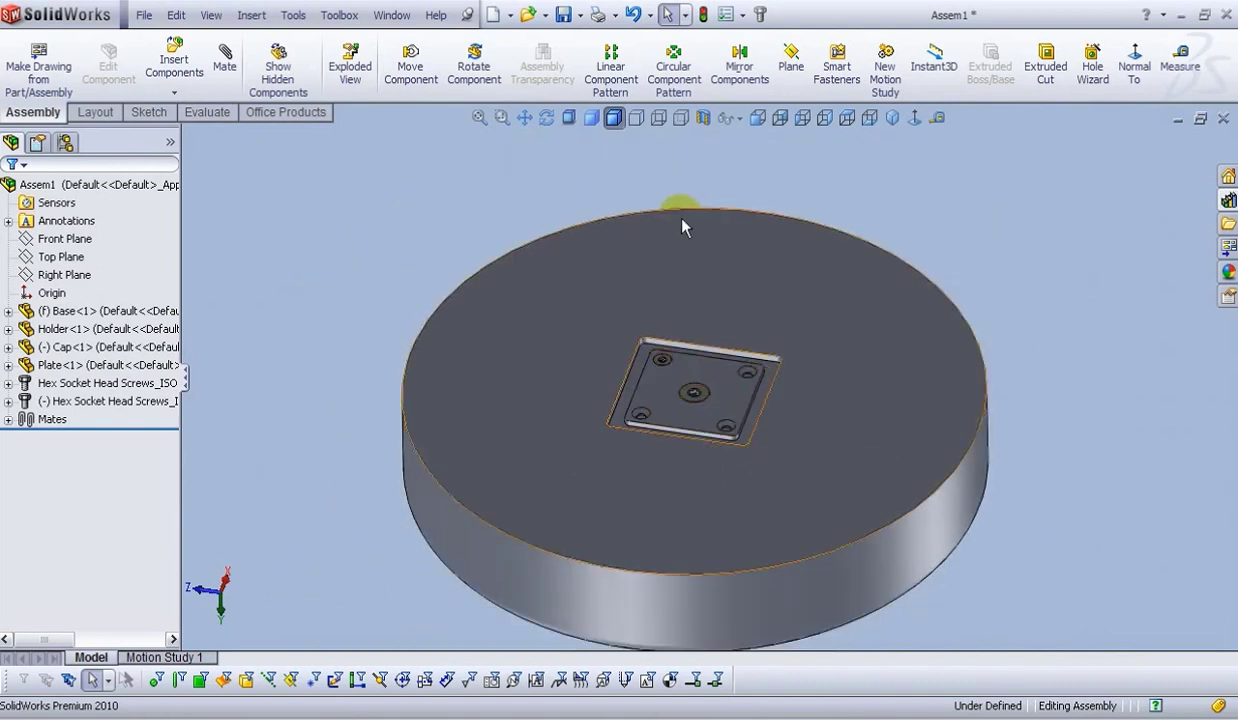
- Start a linear component pattern of the ST2.9 corner screw along two perpendicular Plate edges, with the second direction reversed
{"action": "scroll", "coordinate": [682, 224], "scroll_direction": "down", "scroll_amount": 2}
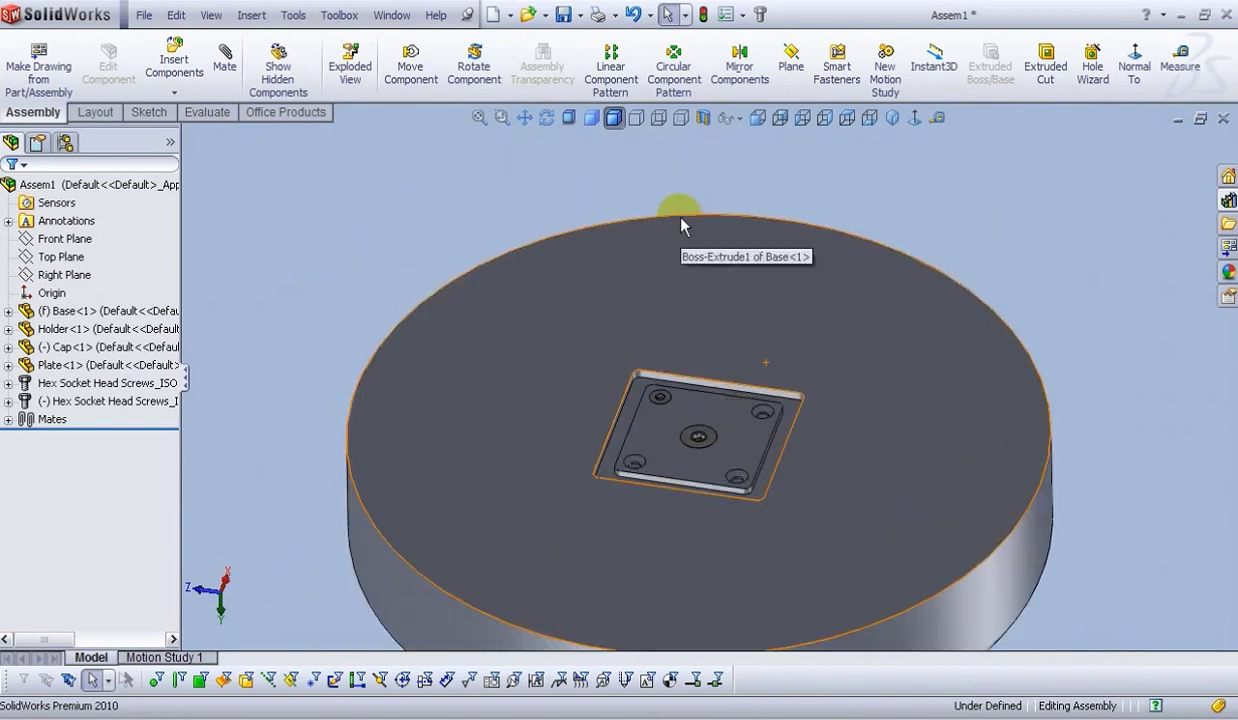
{"action": "left_click", "coordinate": [620, 88]}
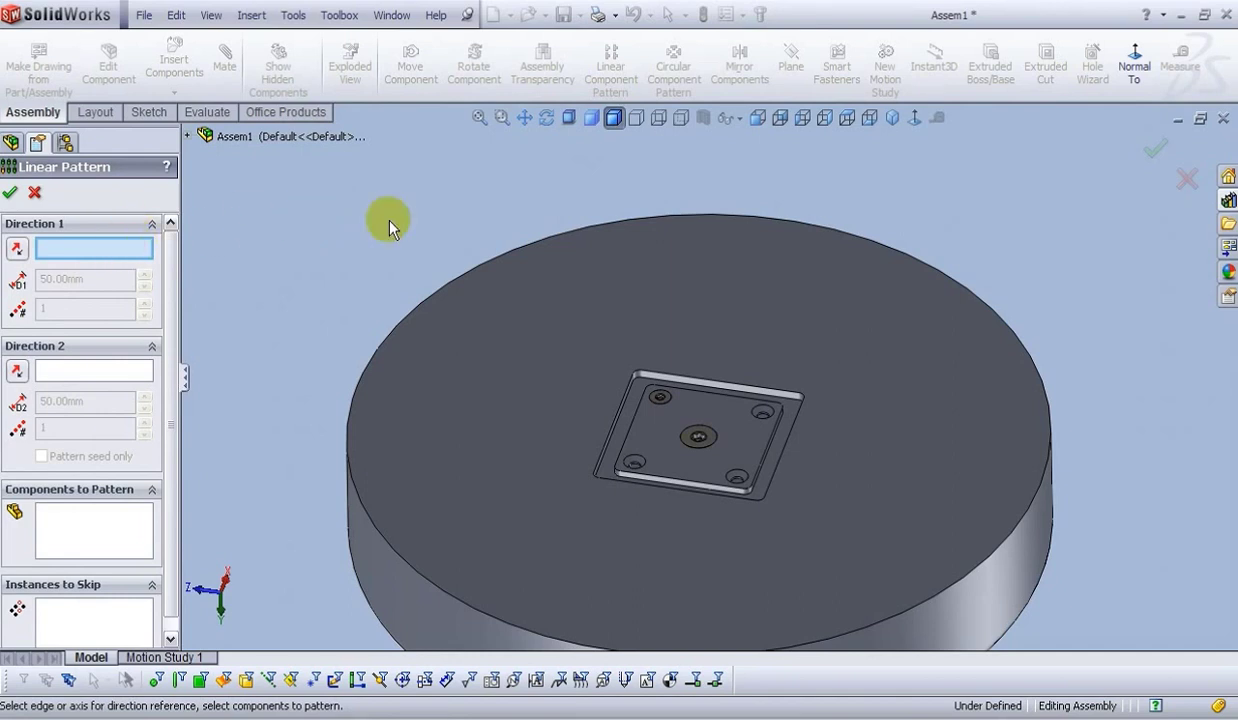
{"action": "left_click", "coordinate": [717, 396]}
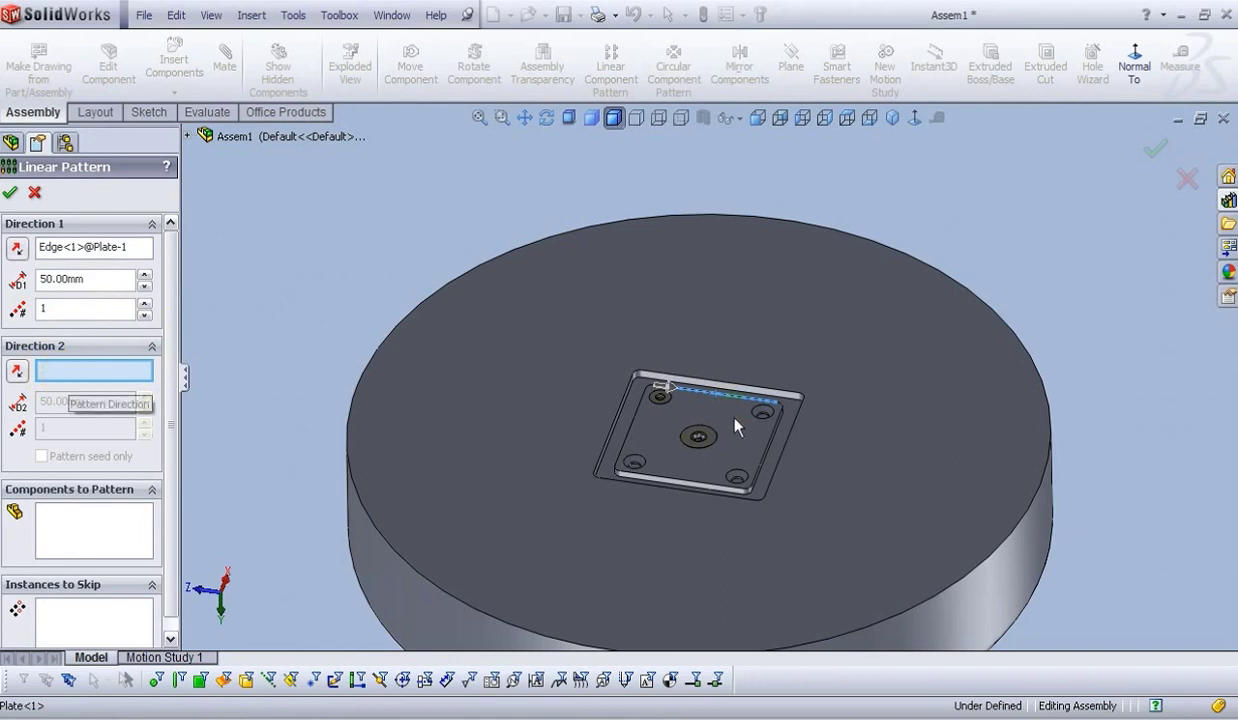
{"action": "left_click", "coordinate": [638, 415]}
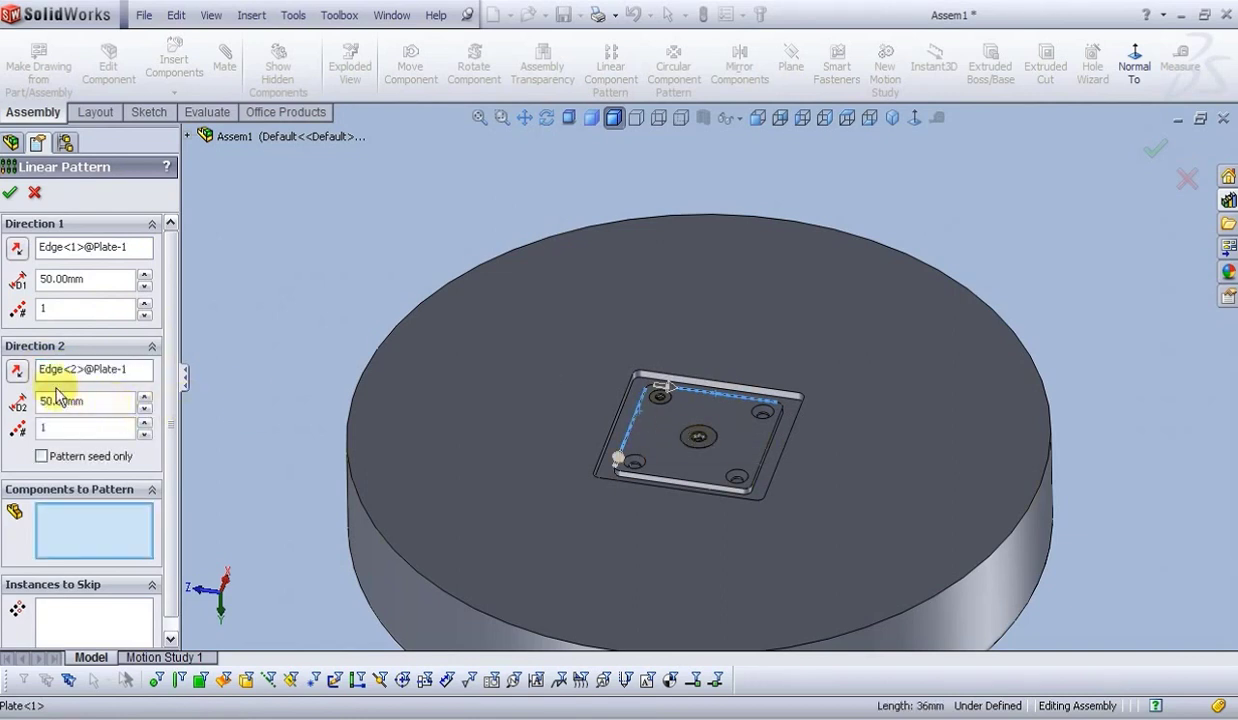
{"action": "left_click", "coordinate": [15, 372]}
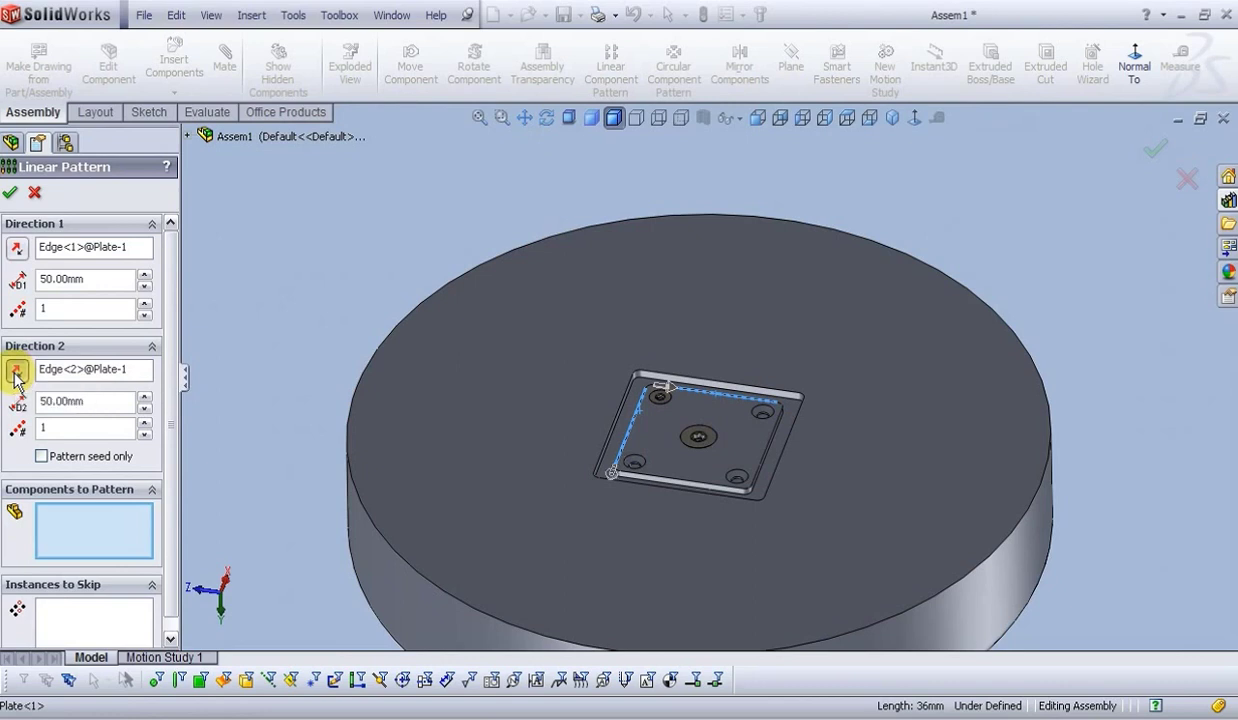
{"action": "scroll", "coordinate": [707, 432], "scroll_direction": "down", "scroll_amount": 3}
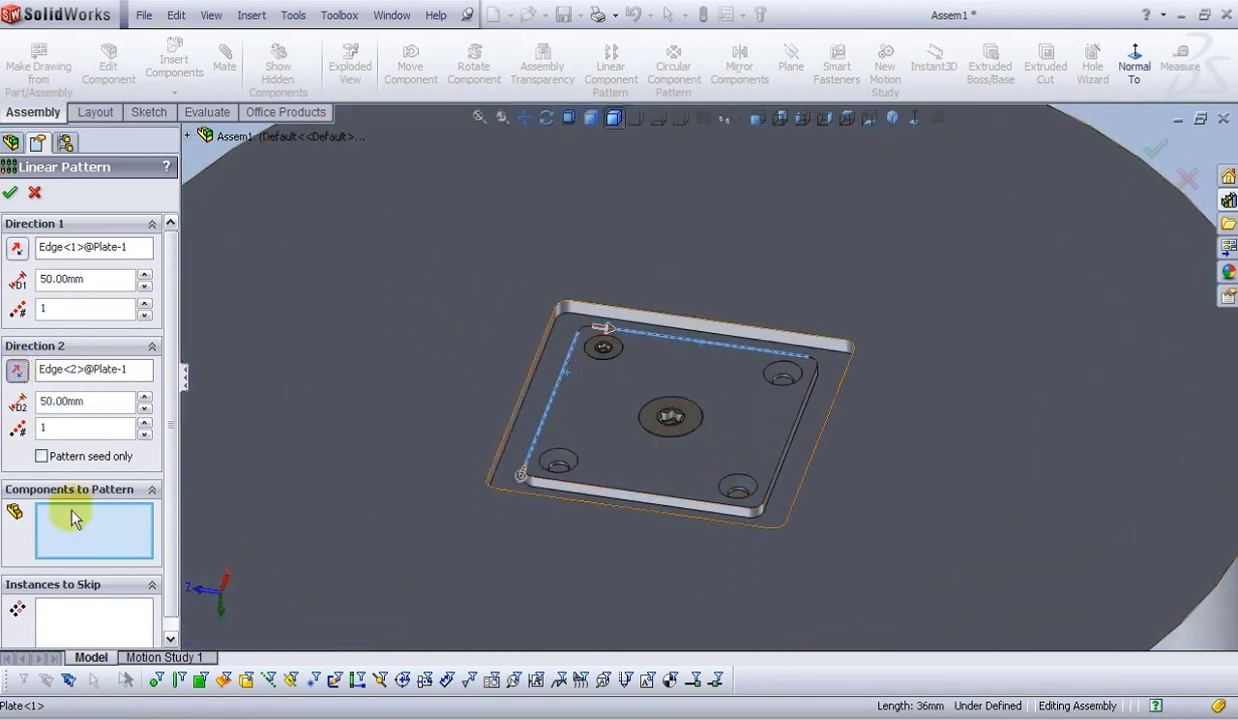
{"action": "scroll", "coordinate": [580, 380], "scroll_direction": "down", "scroll_amount": 2}
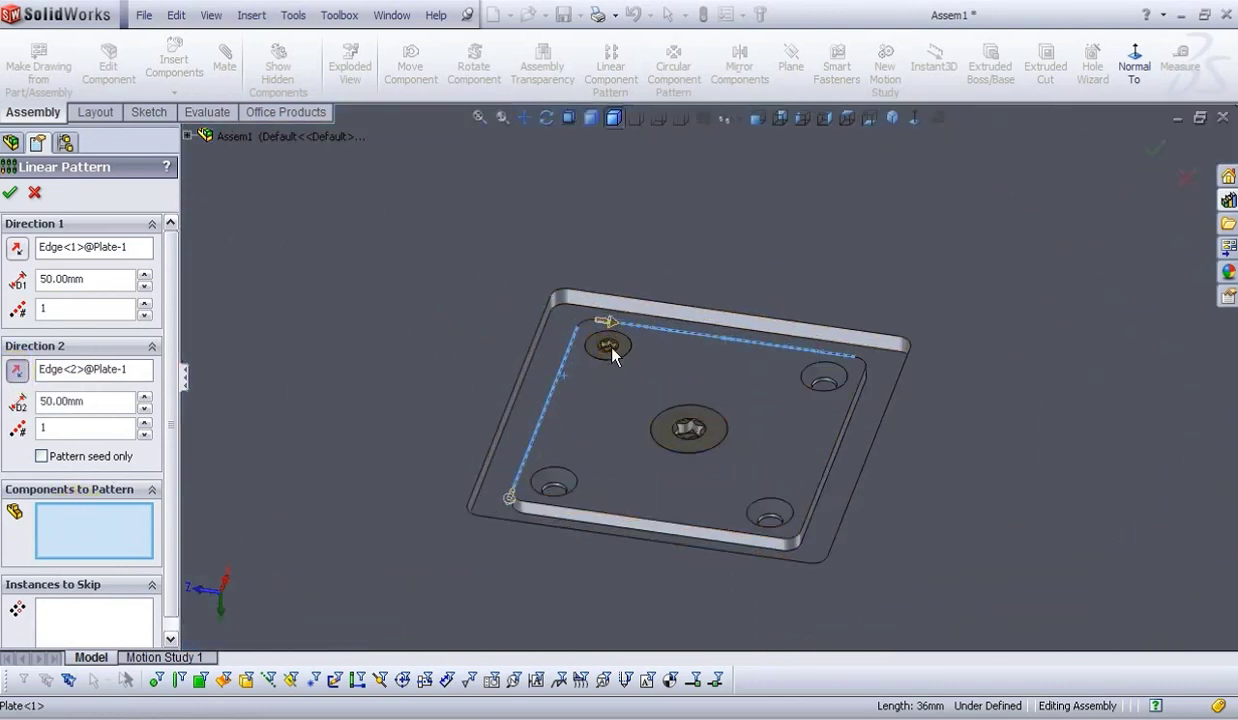
{"action": "left_click", "coordinate": [613, 352]}
{"action": "scroll", "coordinate": [613, 352], "scroll_direction": "up", "scroll_amount": 3}
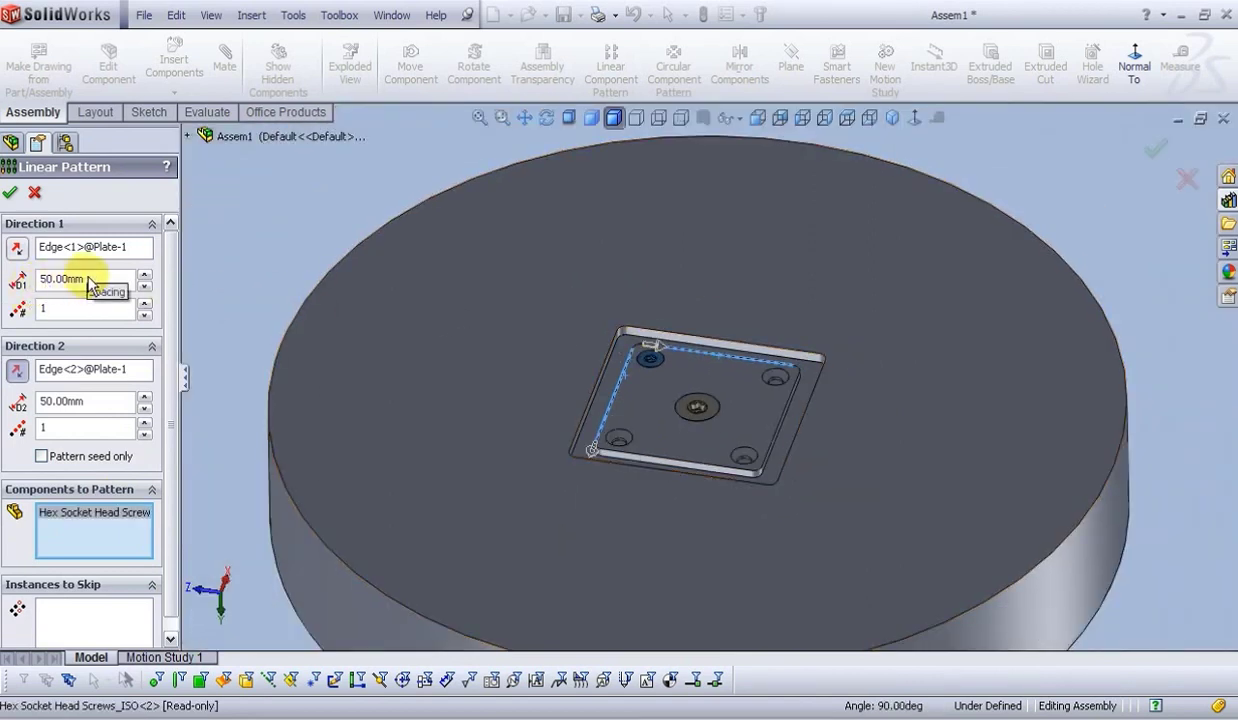
- Set the linear pattern to 2 instances with 30 mm spacing in both directions and create it
{"action": "left_click", "coordinate": [145, 303]}
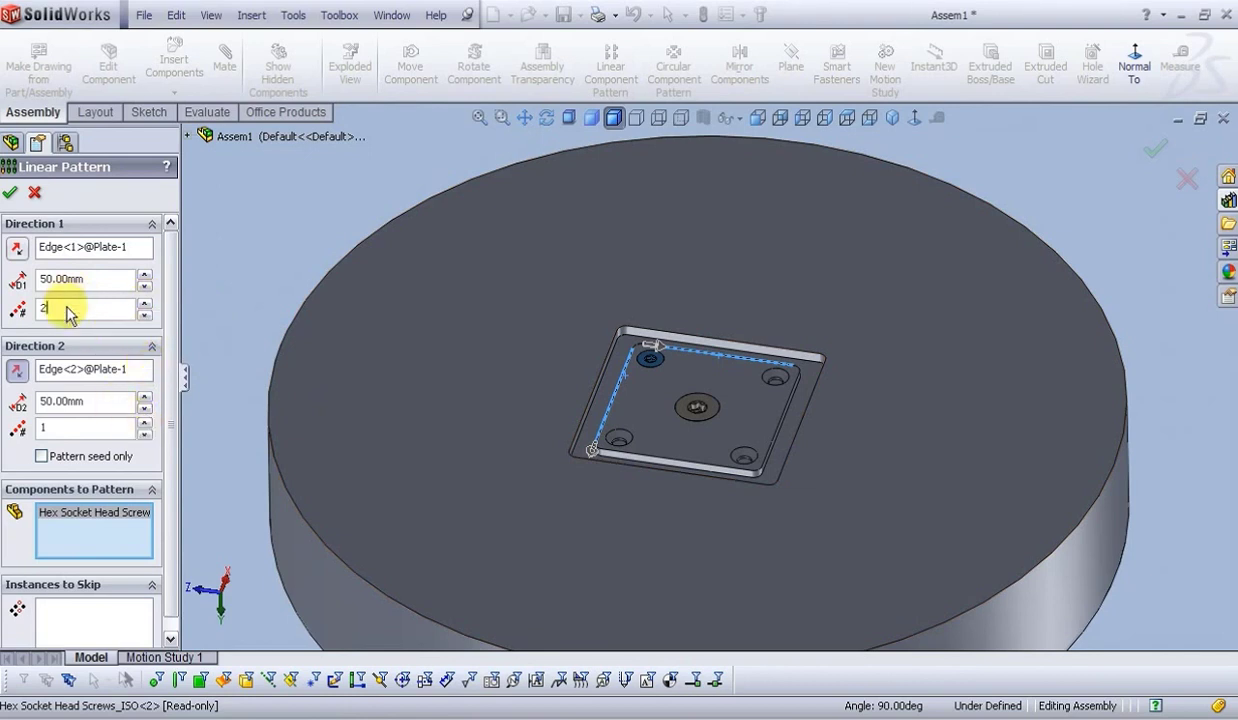
{"action": "left_click", "coordinate": [145, 423]}
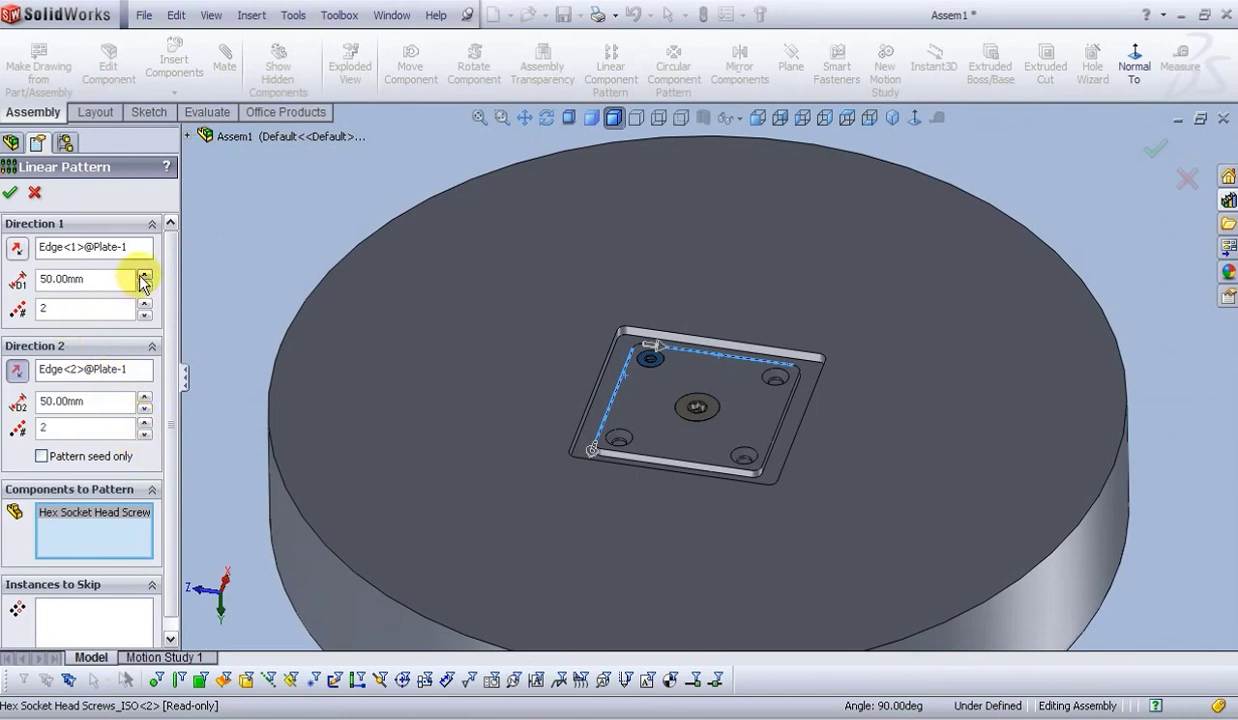
{"action": "left_click_drag", "start_coordinate": [97, 281], "coordinate": [33, 285]}
{"action": "type", "text": "30"}
{"action": "key", "text": "Return"}
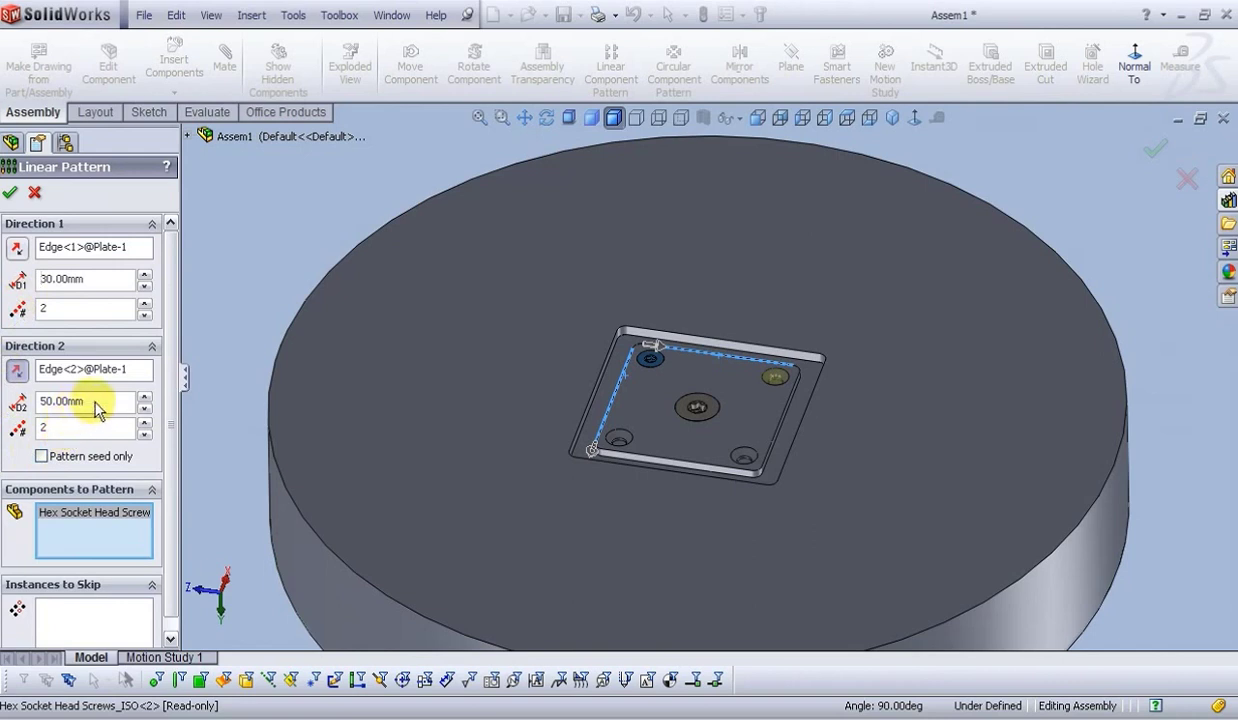
{"action": "left_click_drag", "start_coordinate": [97, 401], "coordinate": [38, 404]}
{"action": "type", "text": "30"}
{"action": "key", "text": "Return"}
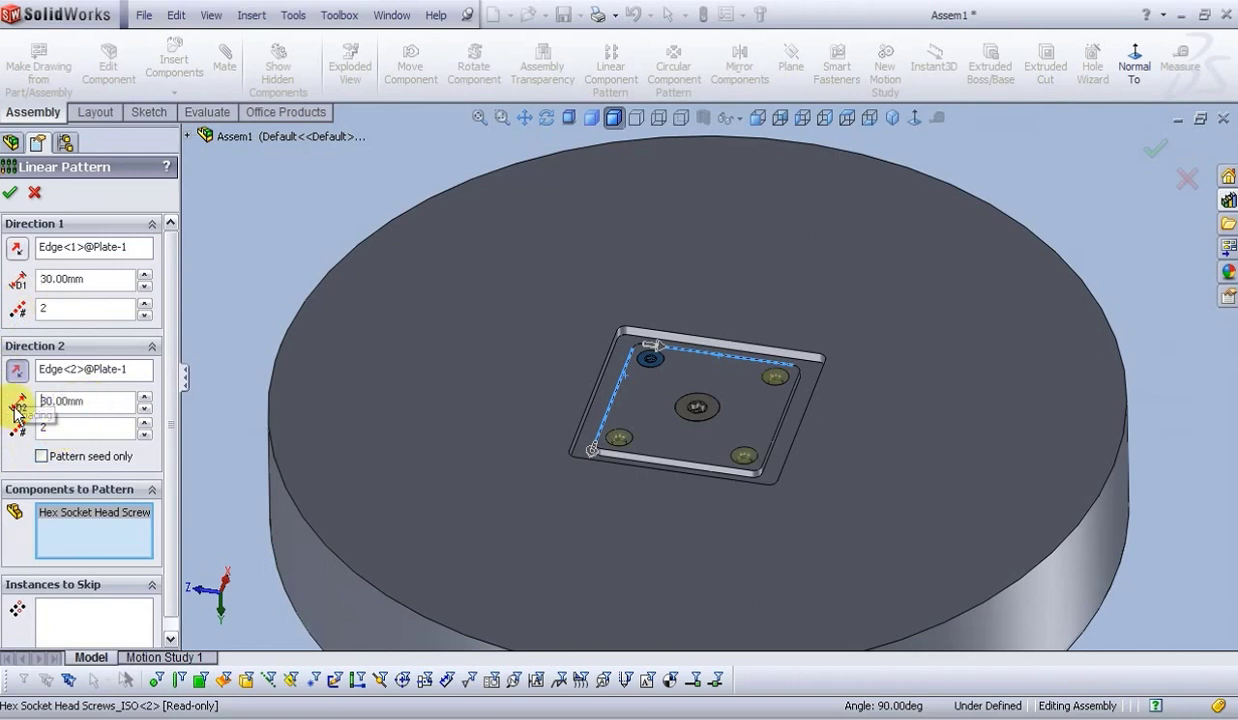
{"action": "left_click", "coordinate": [12, 194]}
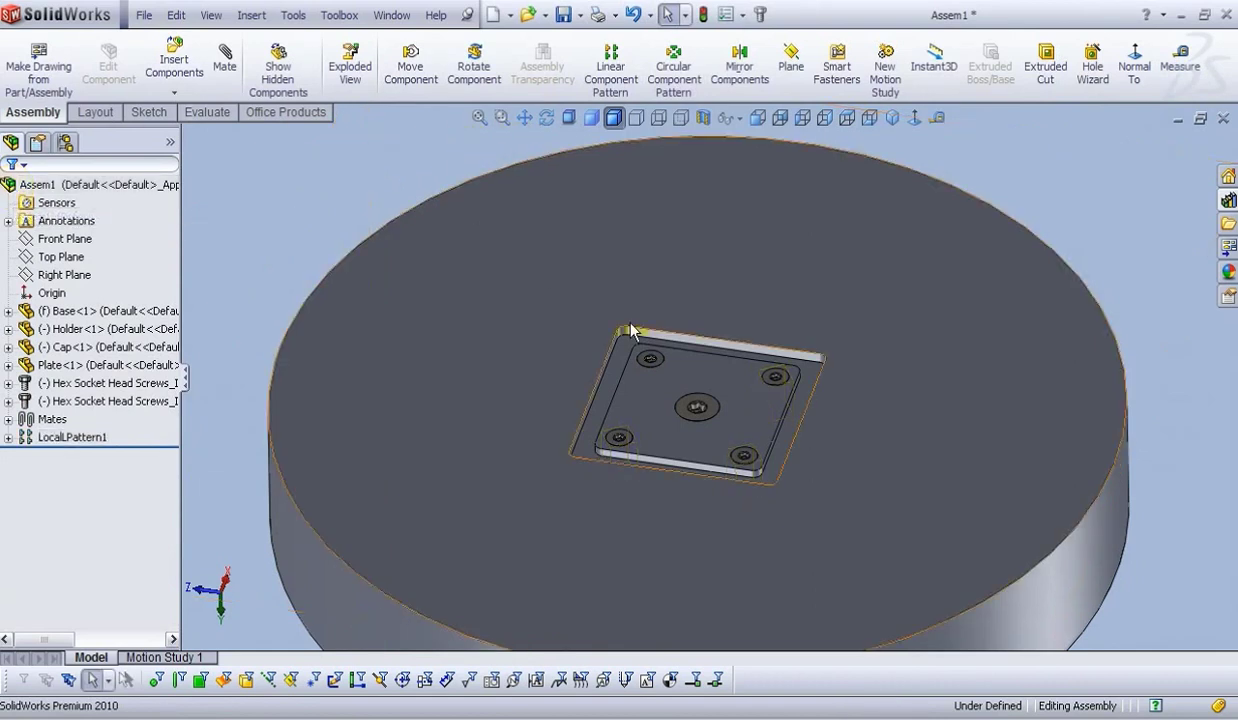
- Examine the patterned screws on the Plate's underside and return the assembly to the isometric view
{"action": "scroll", "coordinate": [682, 424], "scroll_direction": "up", "scroll_amount": 3}
{"action": "scroll", "coordinate": [708, 484], "scroll_direction": "down", "scroll_amount": 4}
{"action": "middle_click_drag", "start_coordinate": [729, 299], "coordinate": [762, 335]}
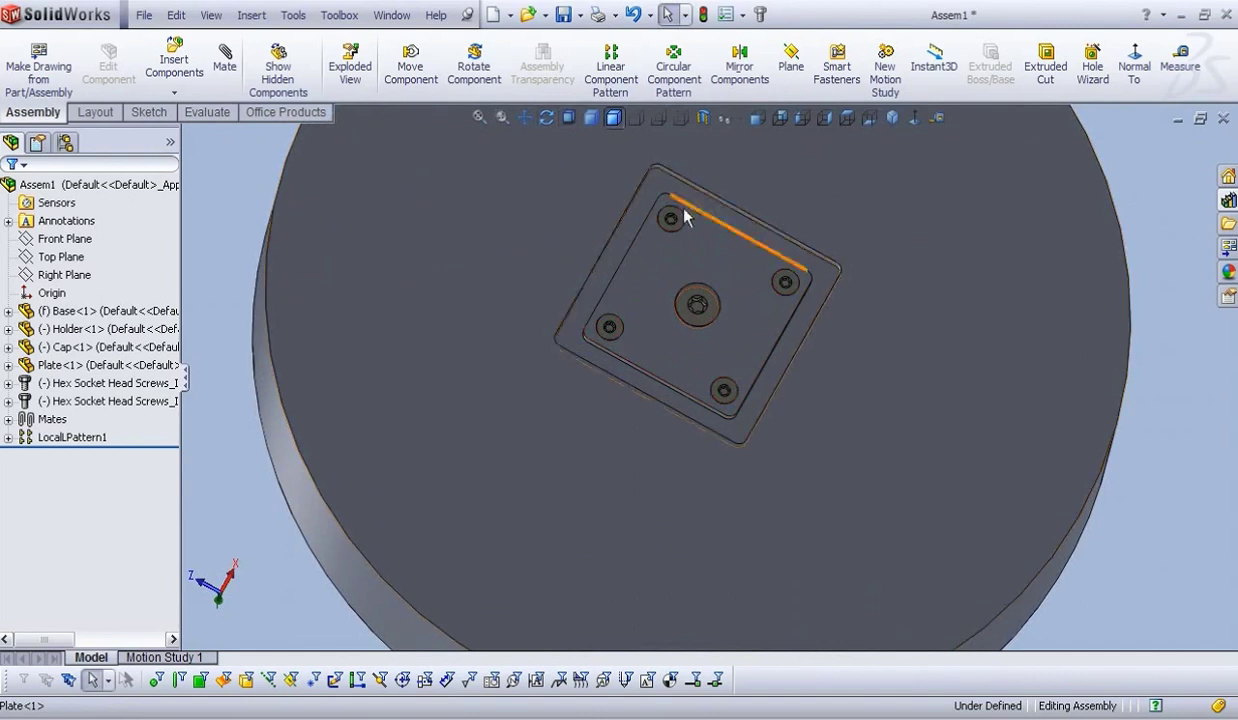
{"action": "scroll", "coordinate": [790, 255], "scroll_direction": "up", "scroll_amount": 3}
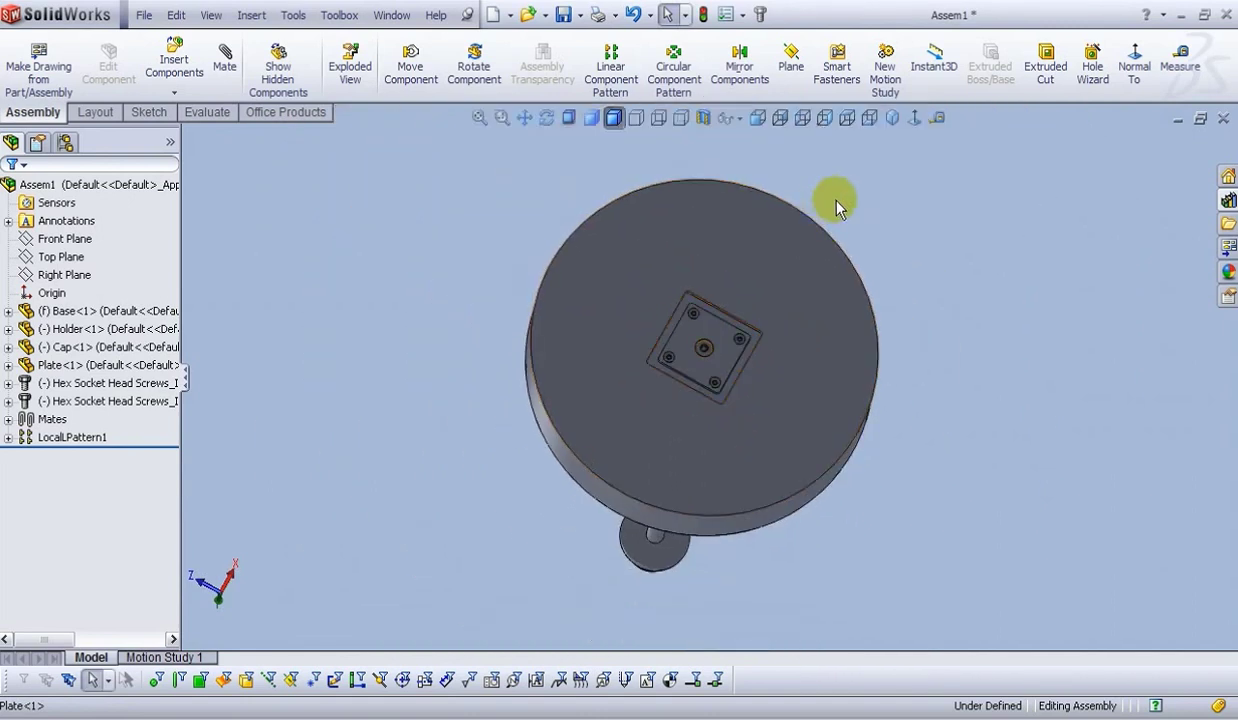
{"action": "left_click", "coordinate": [893, 120]}
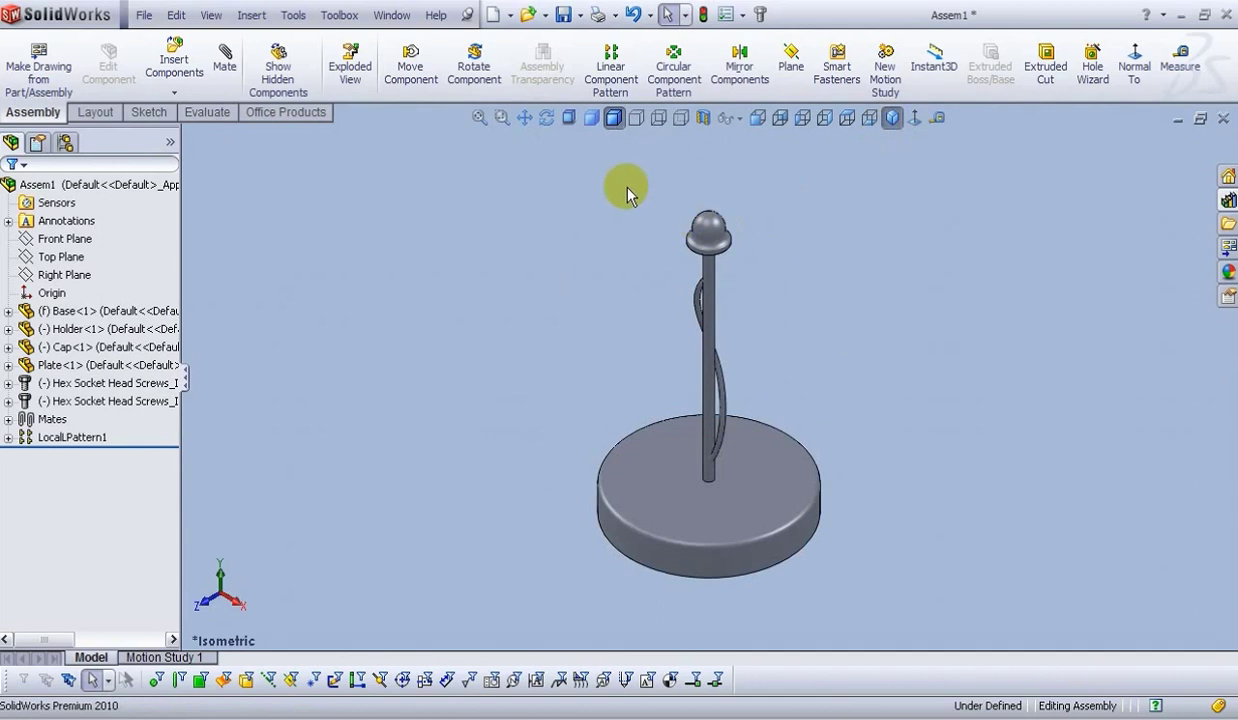
- Save the assembly in the Paper towel holder folder under the name "Paper towel holder -Assem1"
{"action": "left_click", "coordinate": [144, 16]}
{"action": "left_click", "coordinate": [190, 205]}
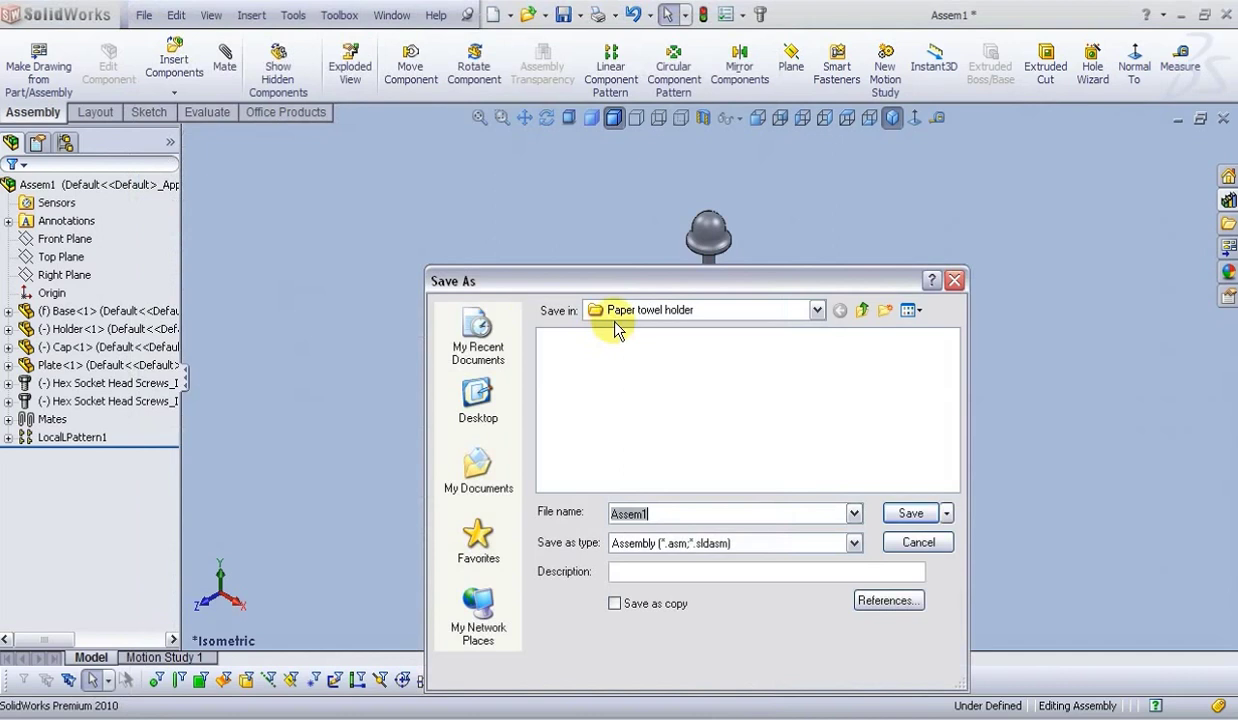
{"action": "left_click", "coordinate": [797, 464]}
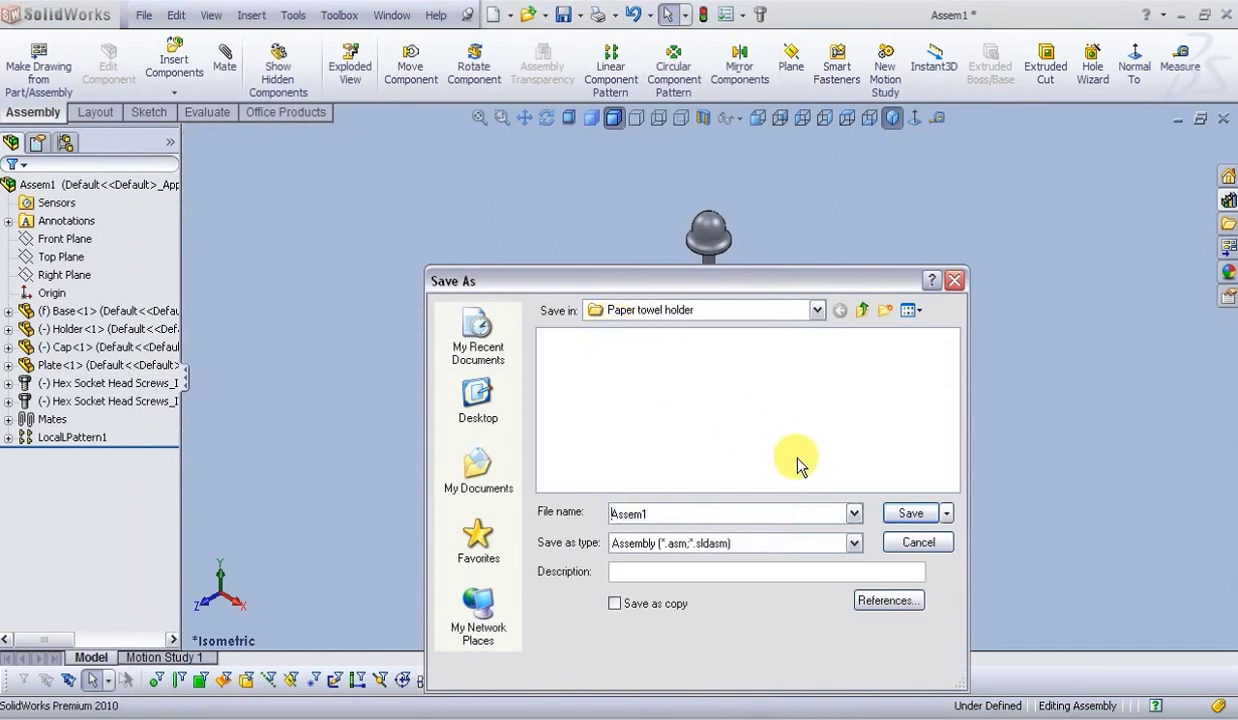
{"action": "type", "text": "-"}
{"action": "type", "text": "Pa"}
{"action": "type", "text": "per"}
{"action": "type", "text": " tow"}
{"action": "key", "text": "BackSpace"}
{"action": "type", "text": "wel holder"}
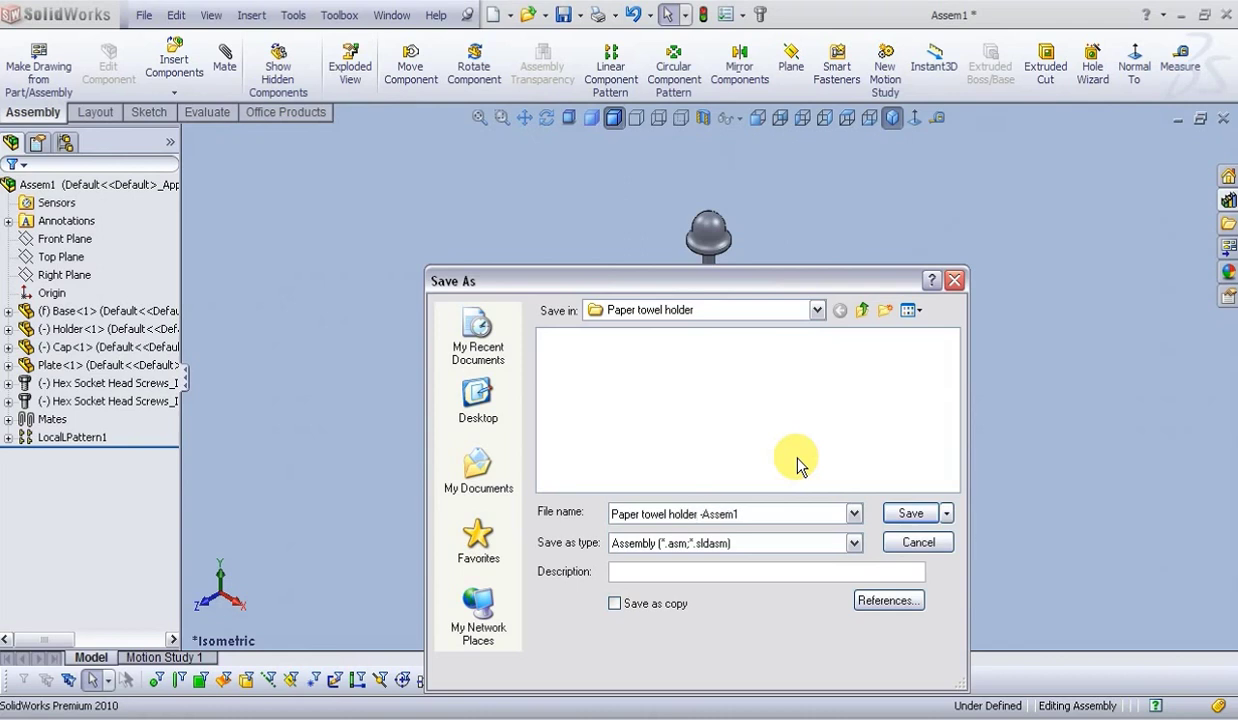
{"action": "left_click", "coordinate": [915, 513]}
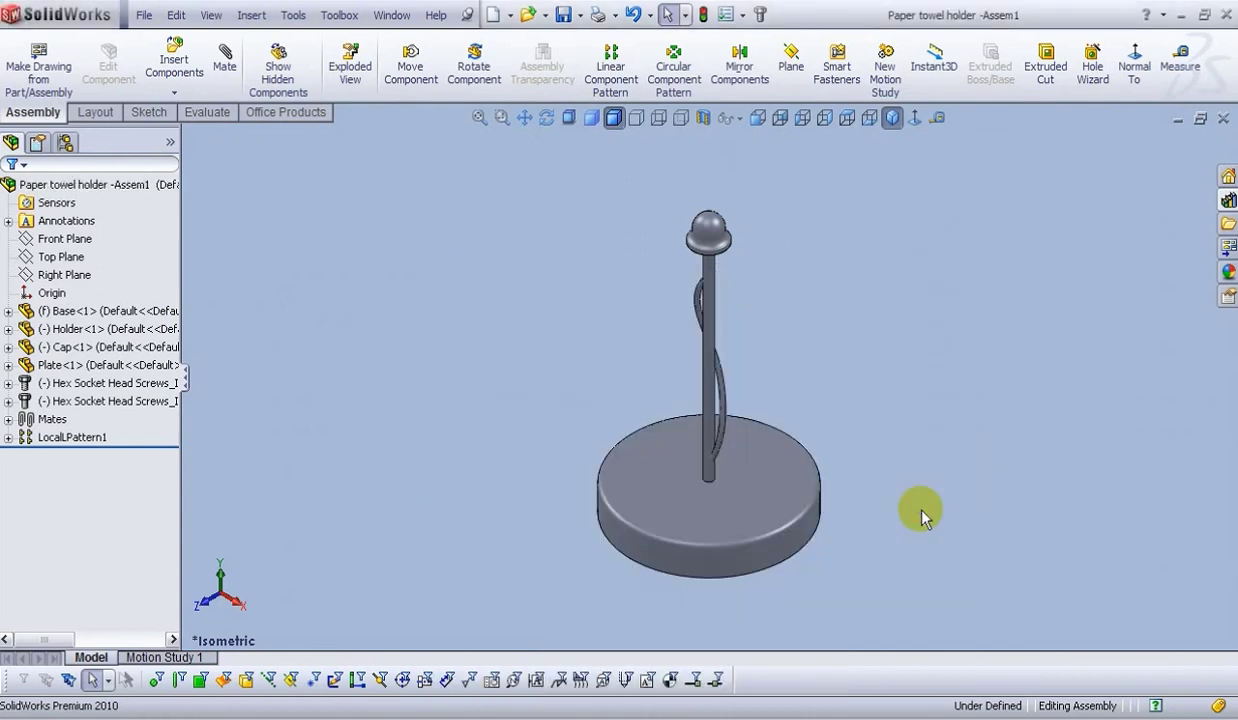
- Start an exploded view and move the Cap straight up off the Holder by about 61 mm
{"action": "scroll", "coordinate": [870, 448], "scroll_direction": "up", "scroll_amount": 2}
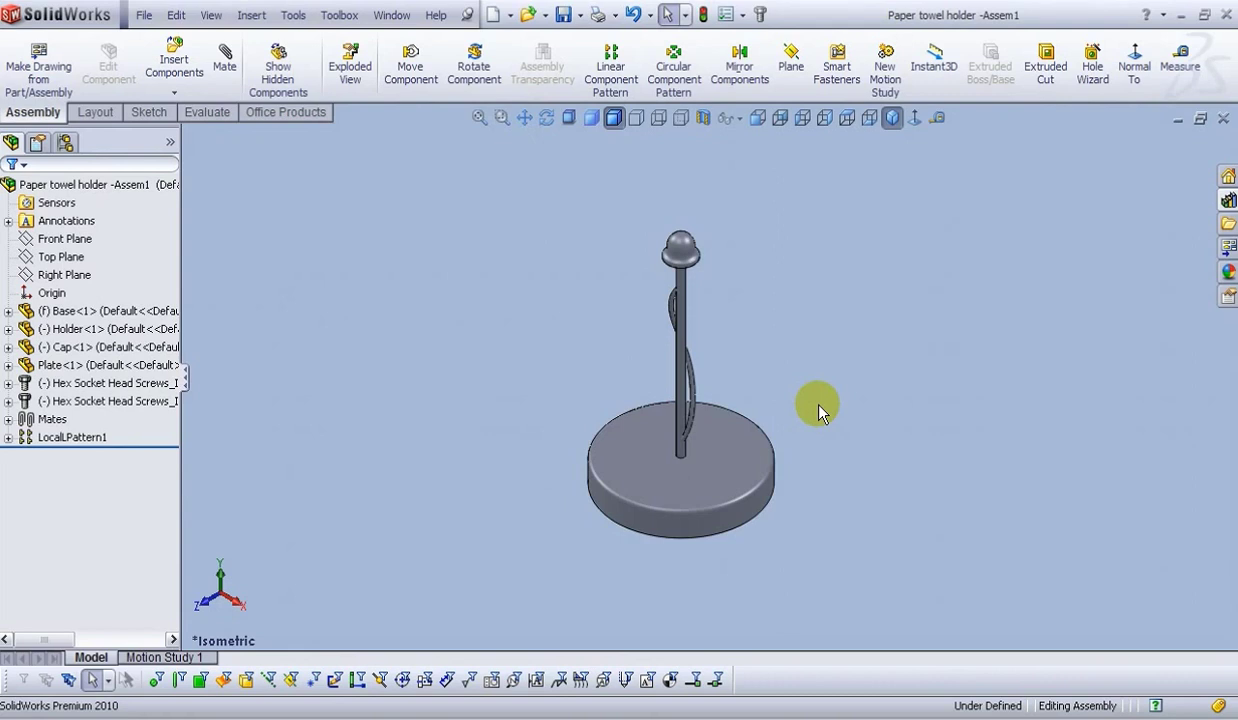
{"action": "scroll", "coordinate": [718, 360], "scroll_direction": "down", "scroll_amount": 2}
{"action": "scroll", "coordinate": [718, 360], "scroll_direction": "up", "scroll_amount": 1}
{"action": "scroll", "coordinate": [718, 360], "scroll_direction": "down", "scroll_amount": 1}
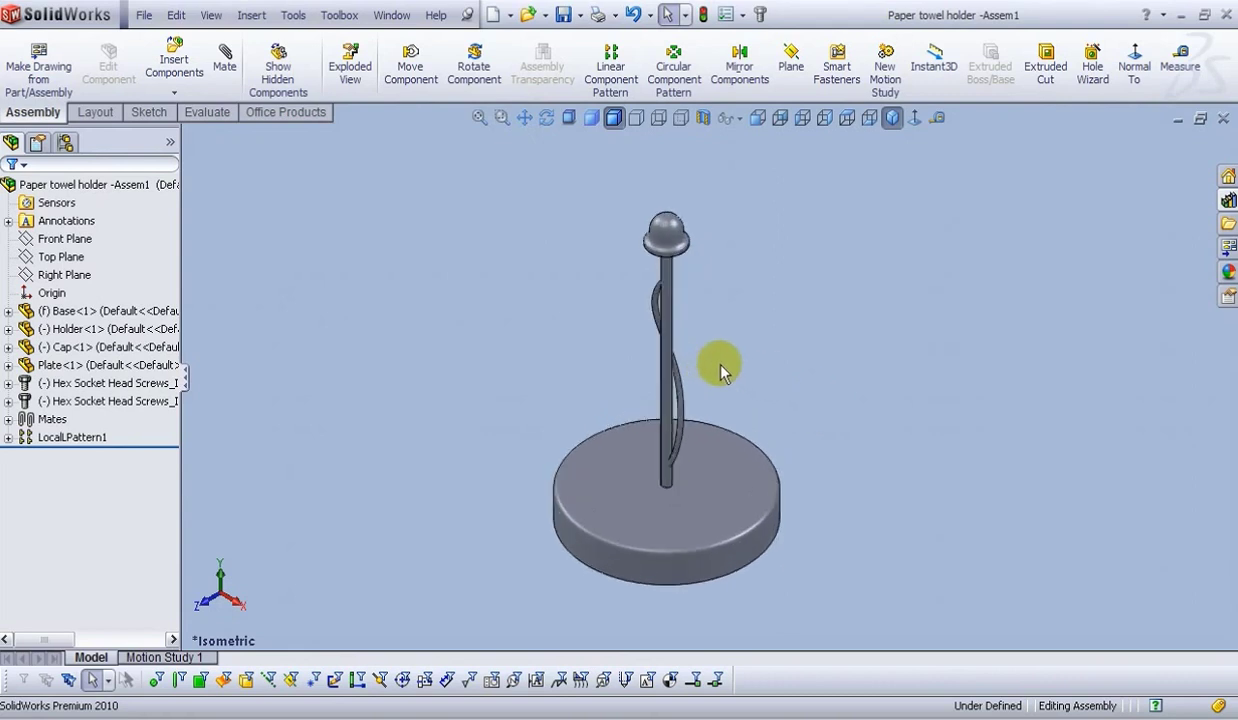
{"action": "left_click", "coordinate": [352, 80]}
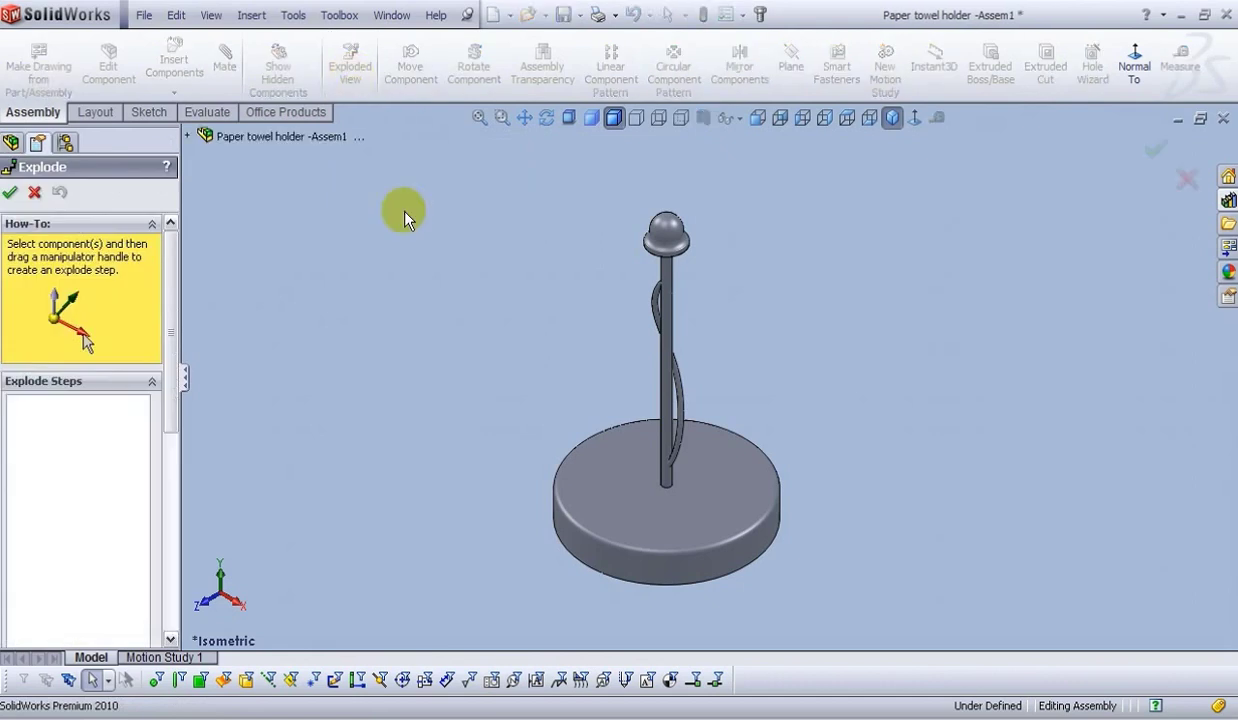
{"action": "left_click", "coordinate": [670, 238]}
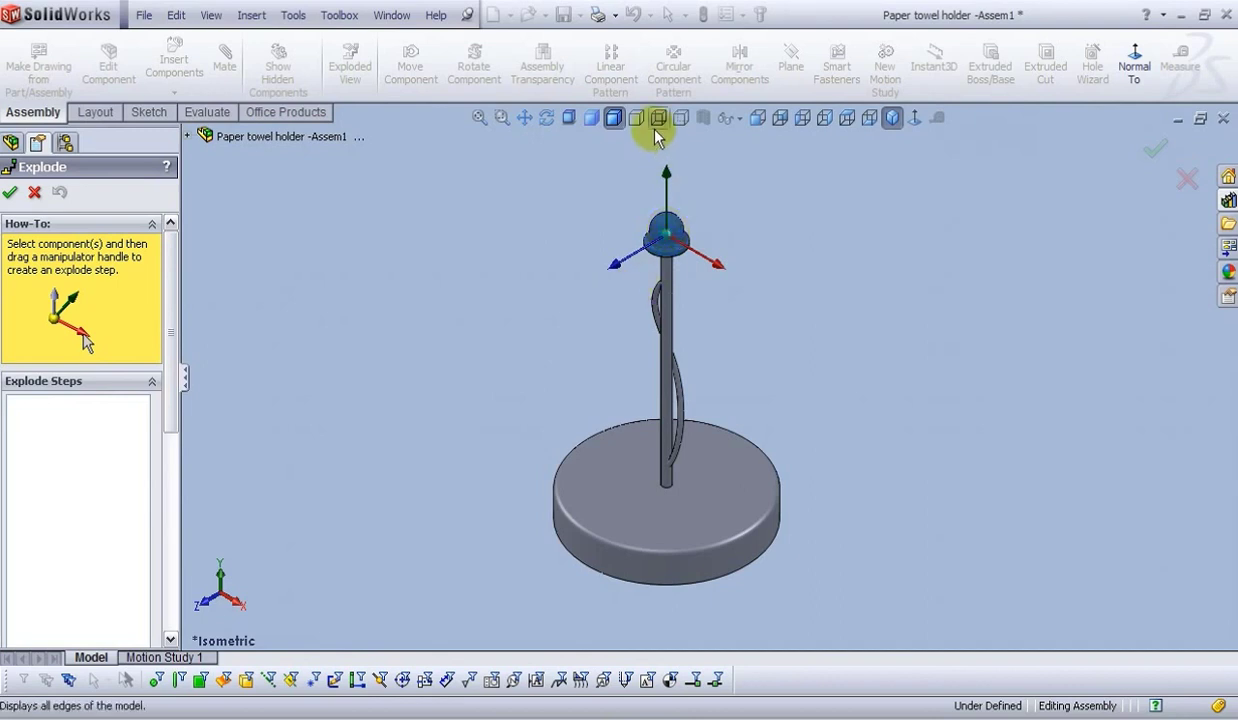
{"action": "left_click", "coordinate": [667, 180]}
{"action": "left_click_drag", "start_coordinate": [667, 180], "coordinate": [673, 121]}
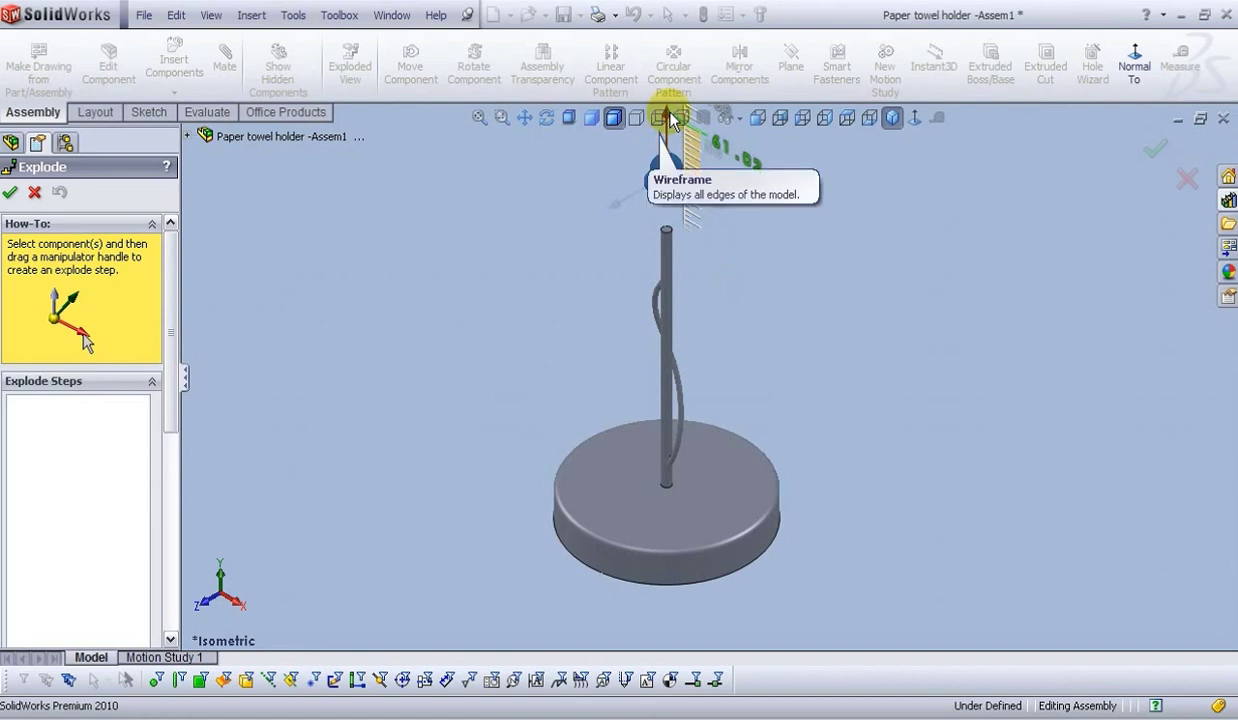
{"action": "left_click_drag", "start_coordinate": [672, 119], "coordinate": [672, 120]}
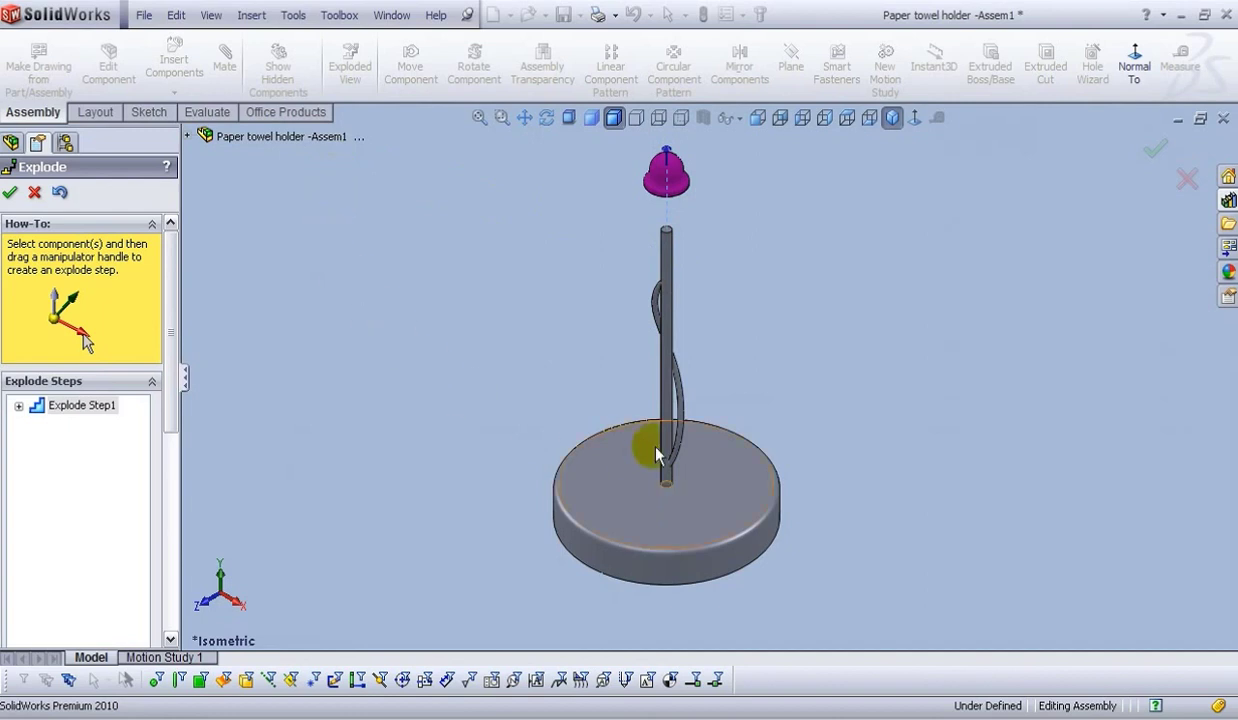
- Try to explode the Plate straight down out of the Base's underside, and delete that explode step
{"action": "middle_click_drag", "start_coordinate": [705, 538], "coordinate": [697, 373]}
{"action": "scroll", "coordinate": [696, 506], "scroll_direction": "down", "scroll_amount": 3}
{"action": "left_click", "coordinate": [664, 497]}
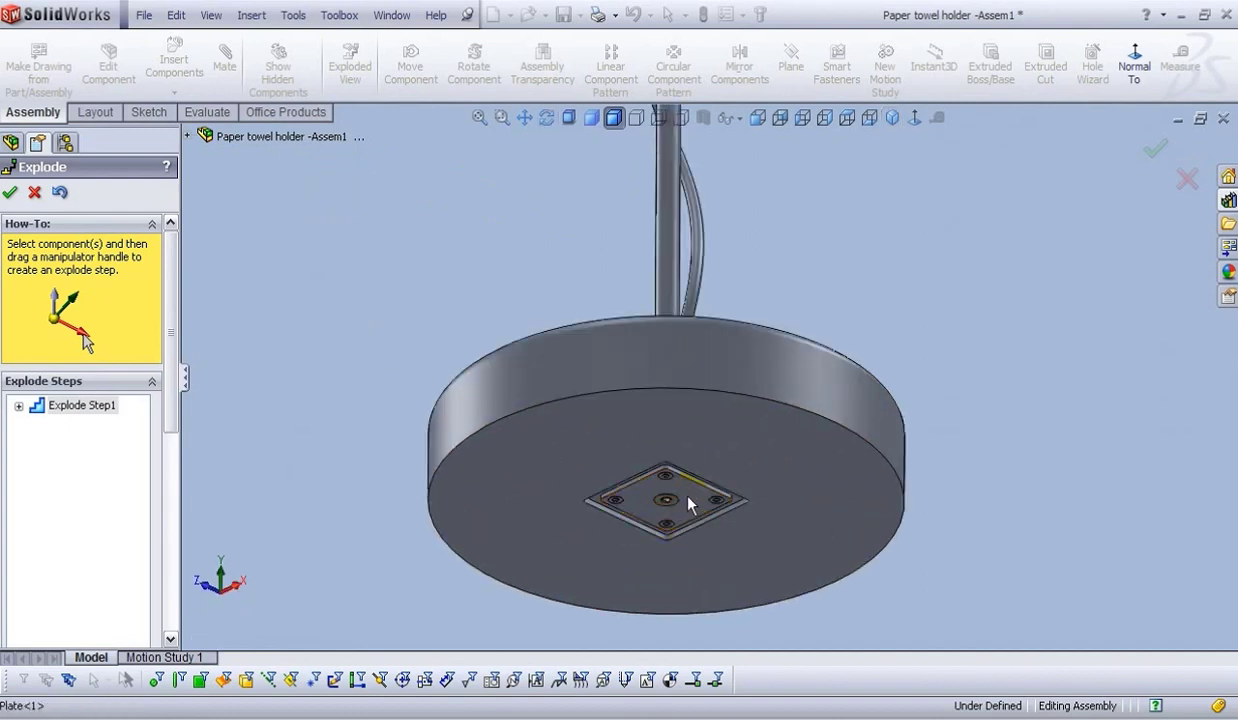
{"action": "scroll", "coordinate": [688, 506], "scroll_direction": "up", "scroll_amount": 2}
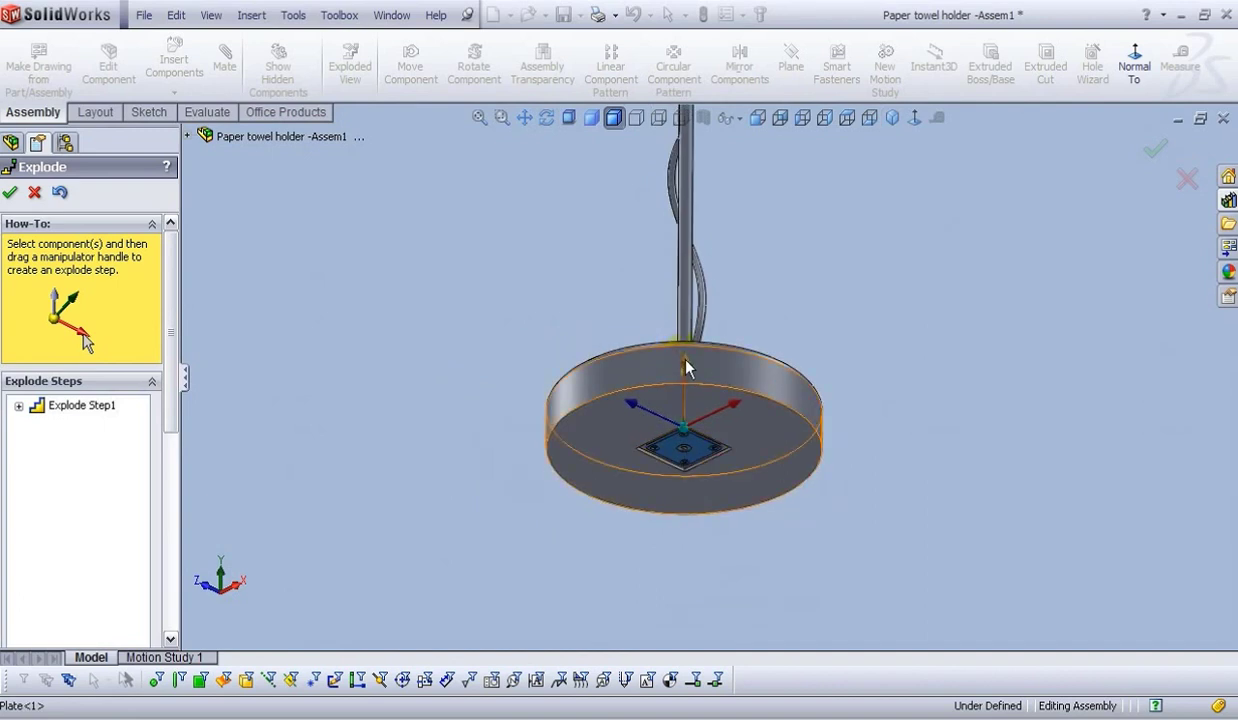
{"action": "left_click_drag", "start_coordinate": [685, 368], "coordinate": [679, 507]}
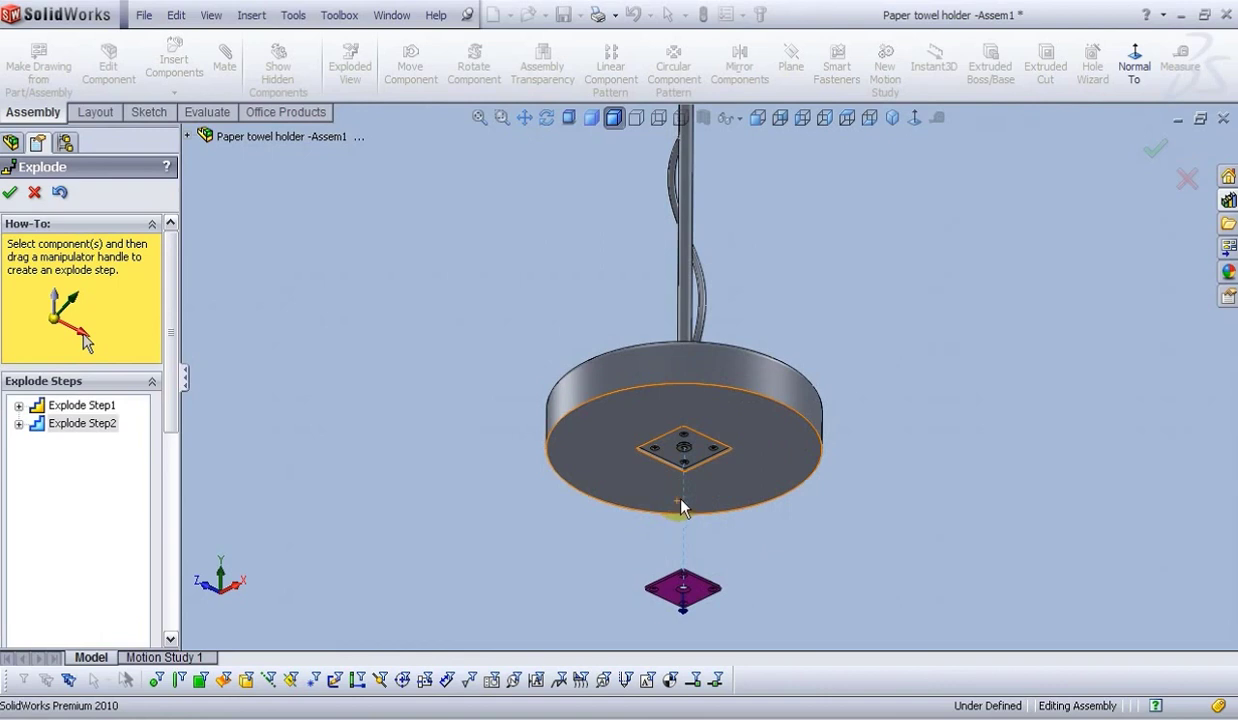
{"action": "scroll", "coordinate": [686, 497], "scroll_direction": "down", "scroll_amount": 4}
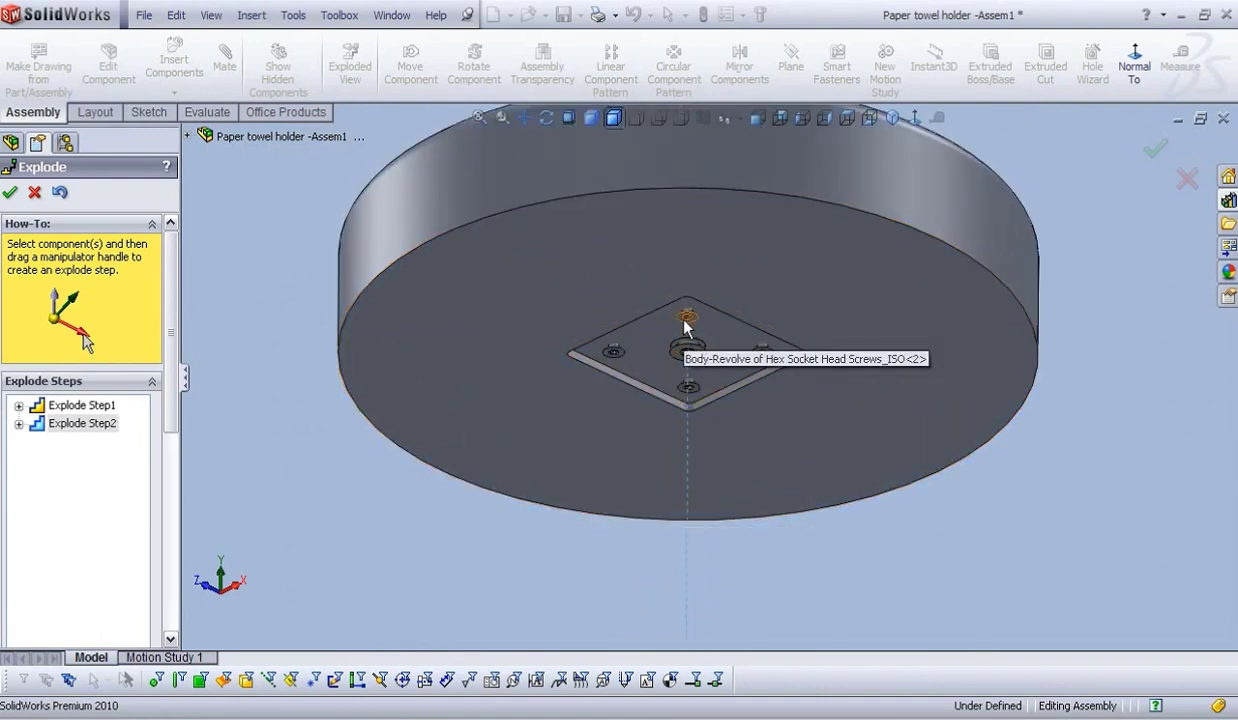
{"action": "scroll", "coordinate": [686, 330], "scroll_direction": "up", "scroll_amount": 4}
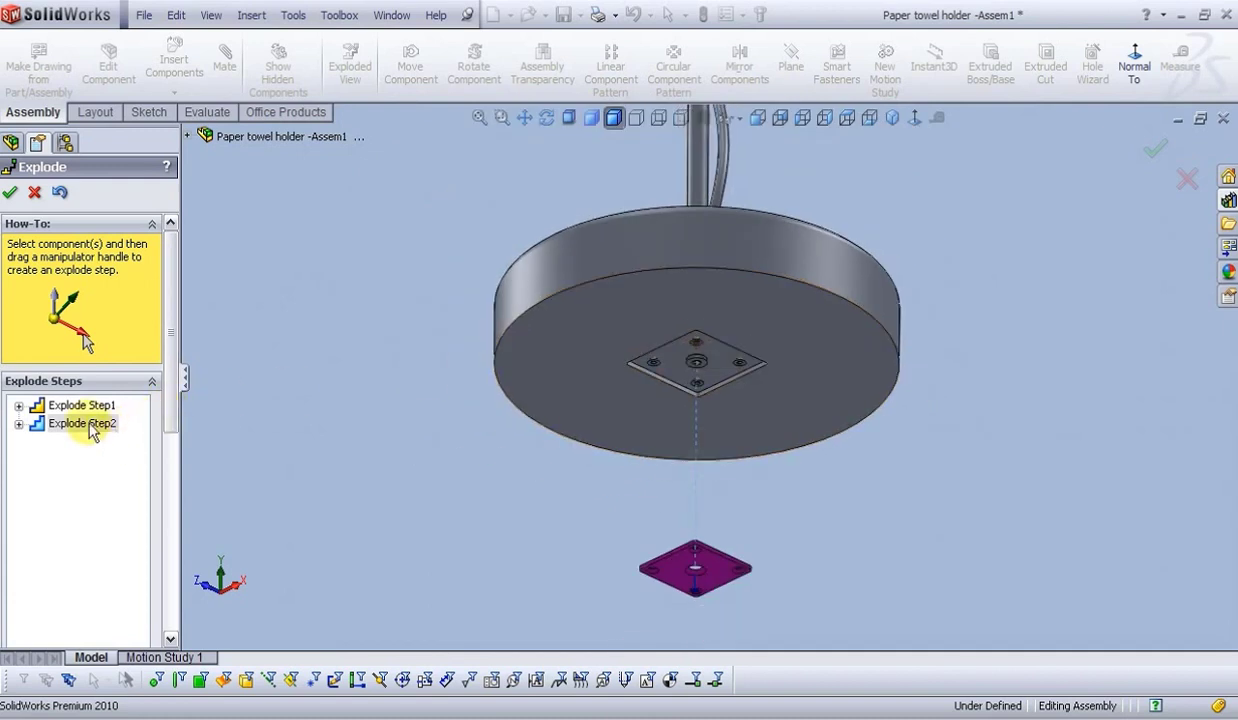
{"action": "key", "text": "Delete"}
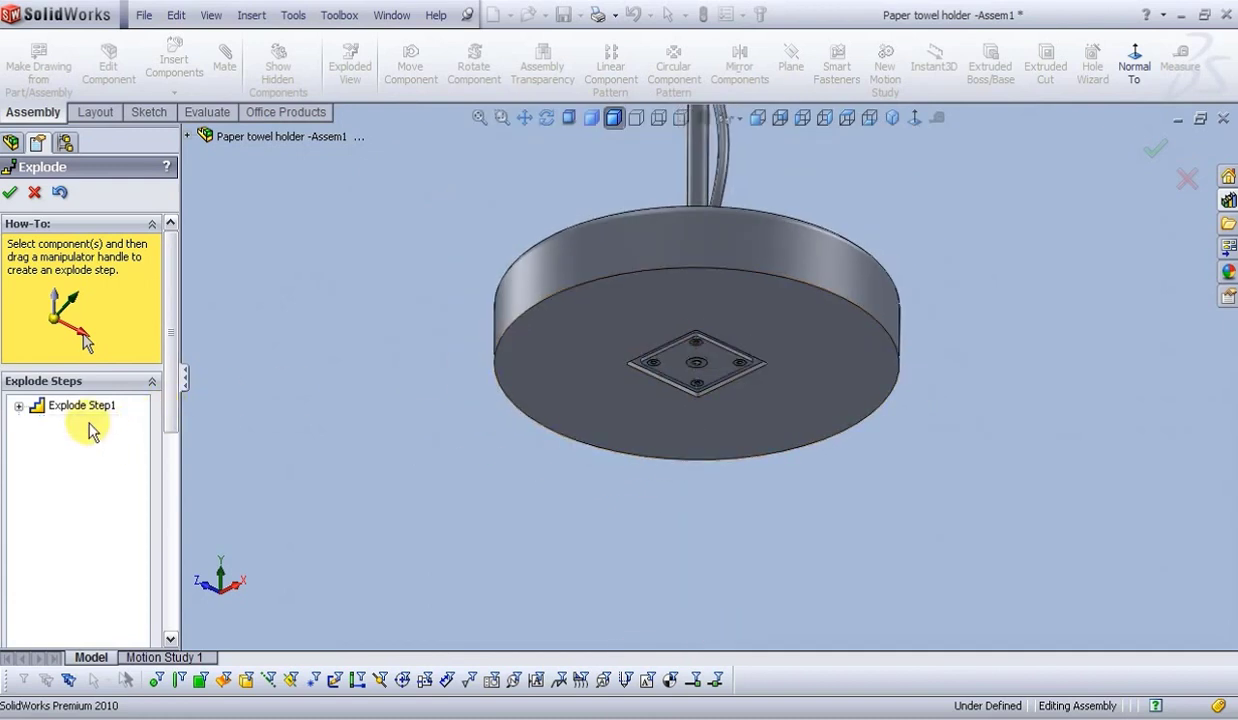
- Select the countersunk screw at the Plate's centre as a component for a new explode step
{"action": "scroll", "coordinate": [693, 352], "scroll_direction": "down", "scroll_amount": 3}
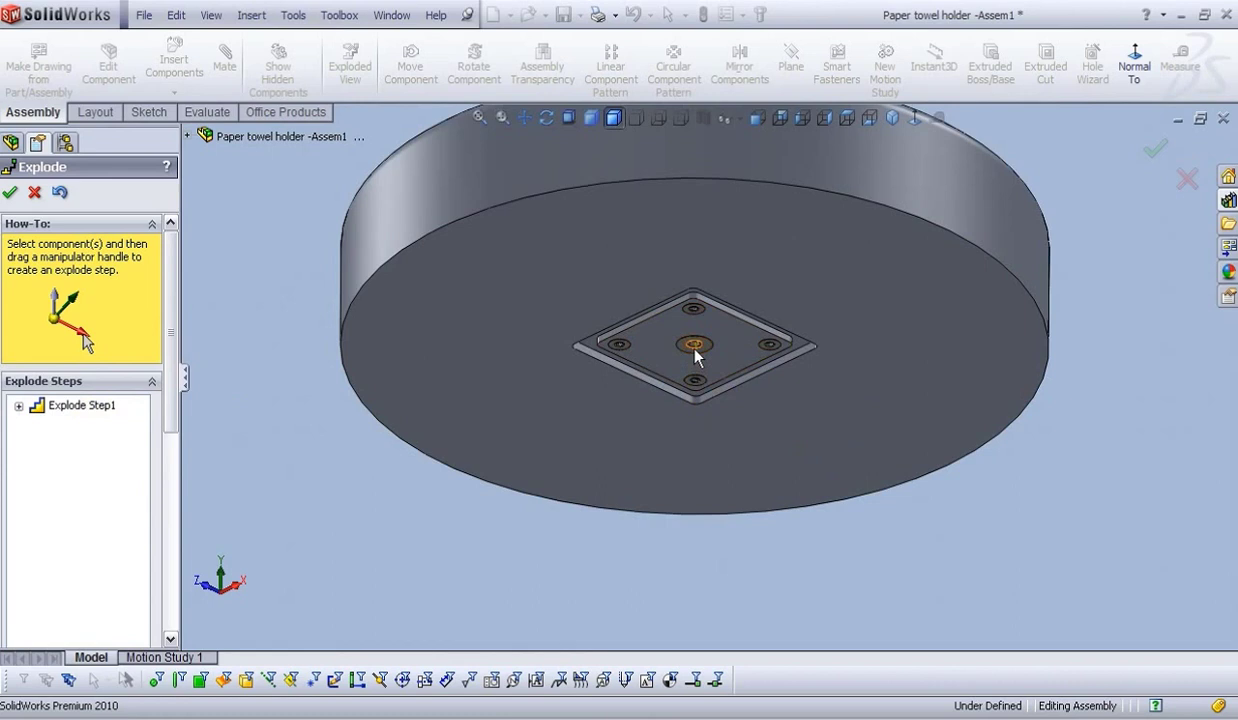
{"action": "scroll", "coordinate": [693, 355], "scroll_direction": "down", "scroll_amount": 3}
{"action": "left_click", "coordinate": [700, 350]}
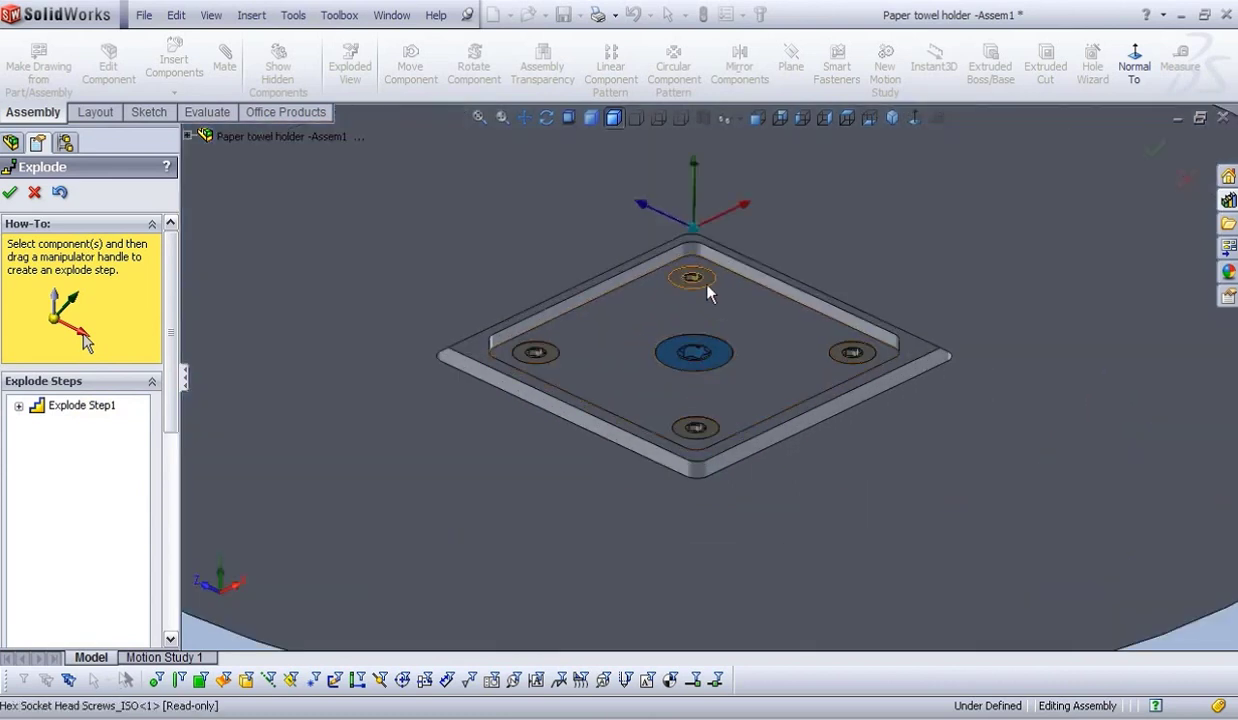